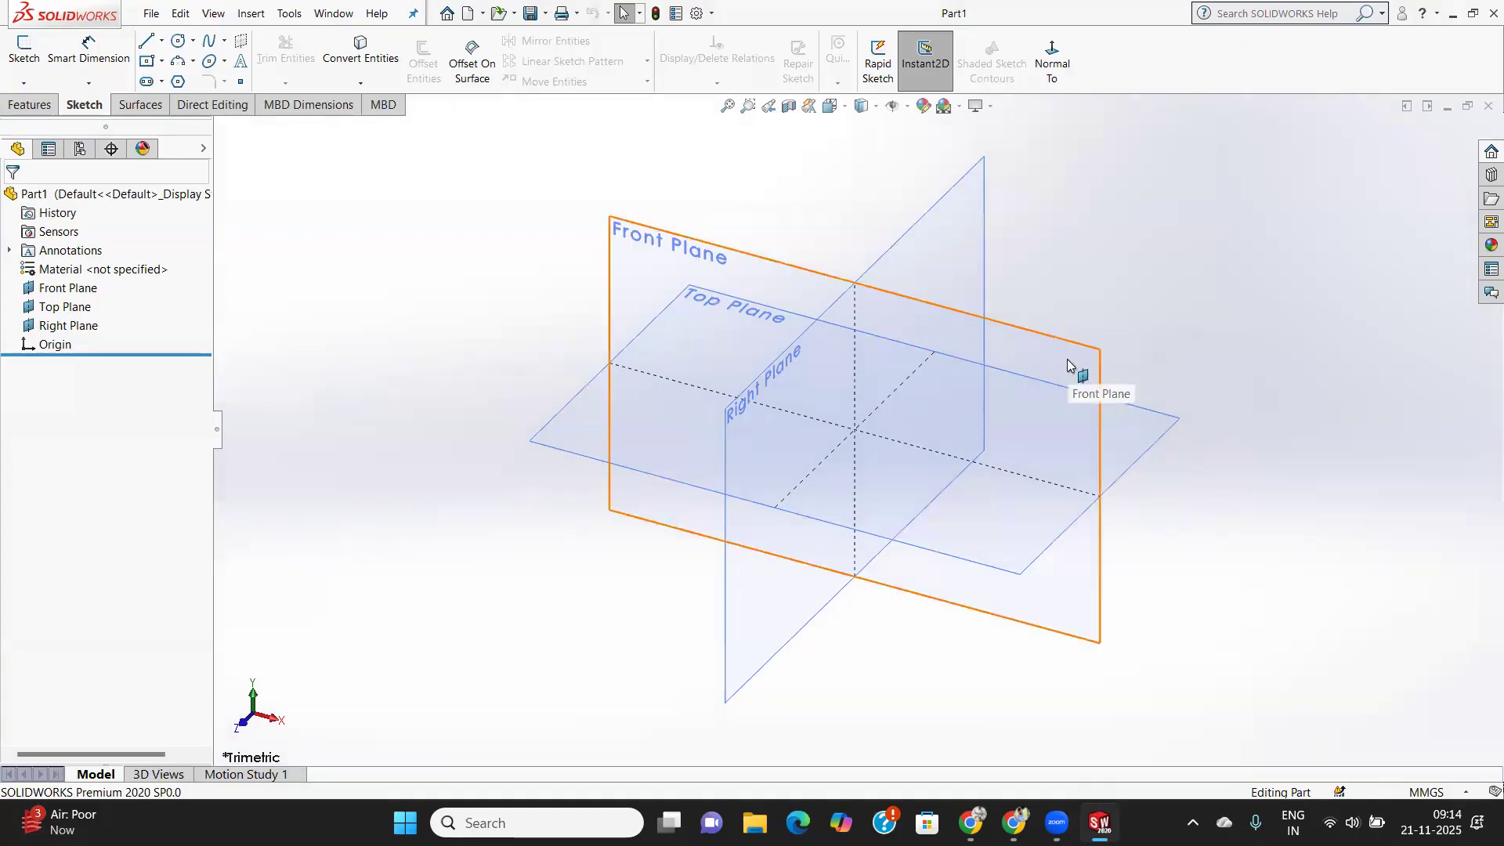
Sketch a six-sided polygon on the Top Plane, centred on the origin, with an inscribed circle about 83 mm in diameter.
{"action": "left_click", "coordinate": [1011, 538]}
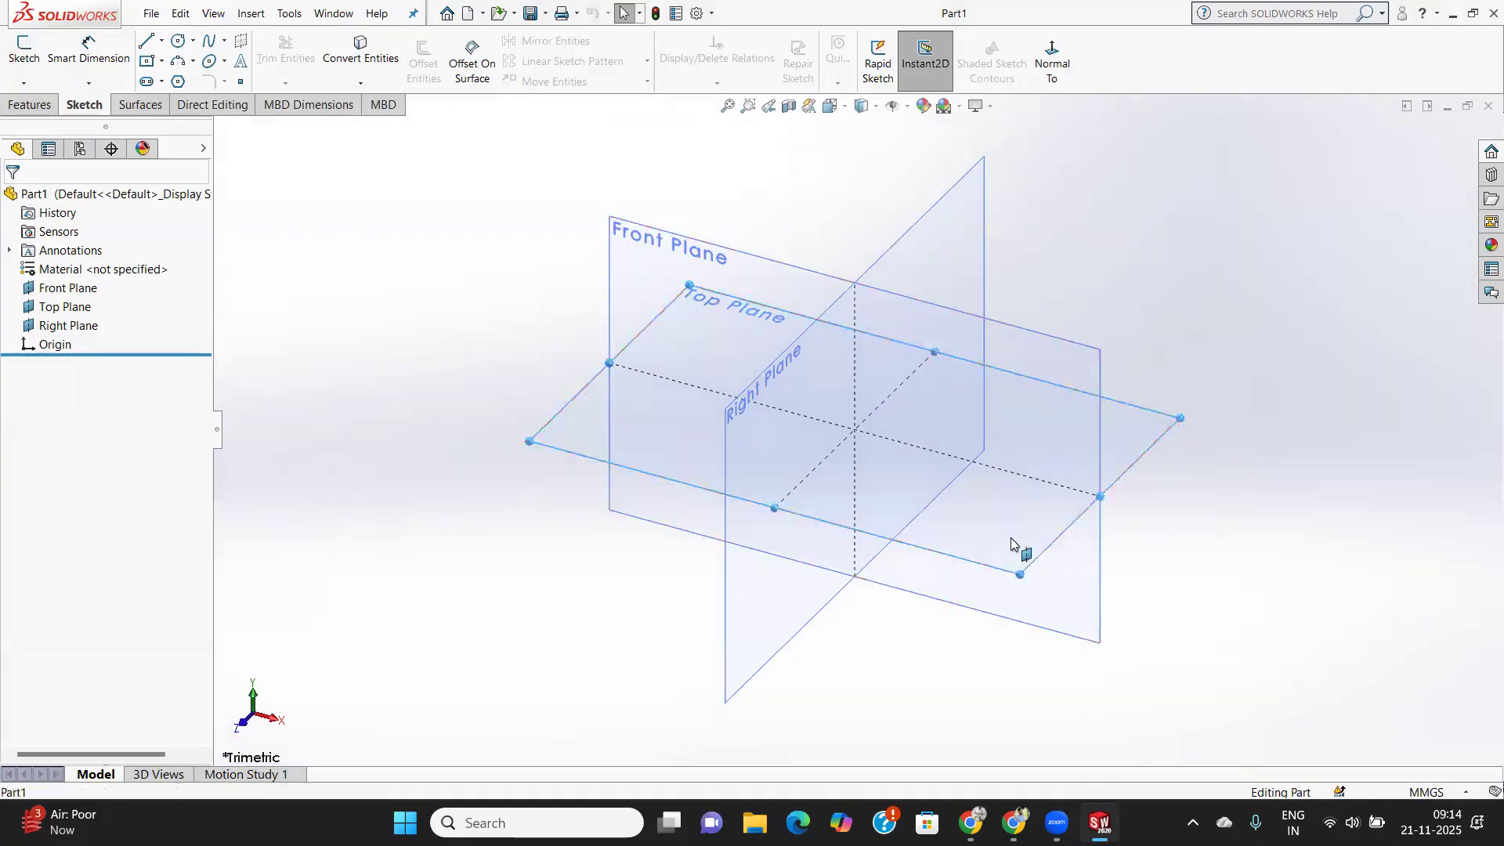
{"action": "left_click", "coordinate": [17, 50]}
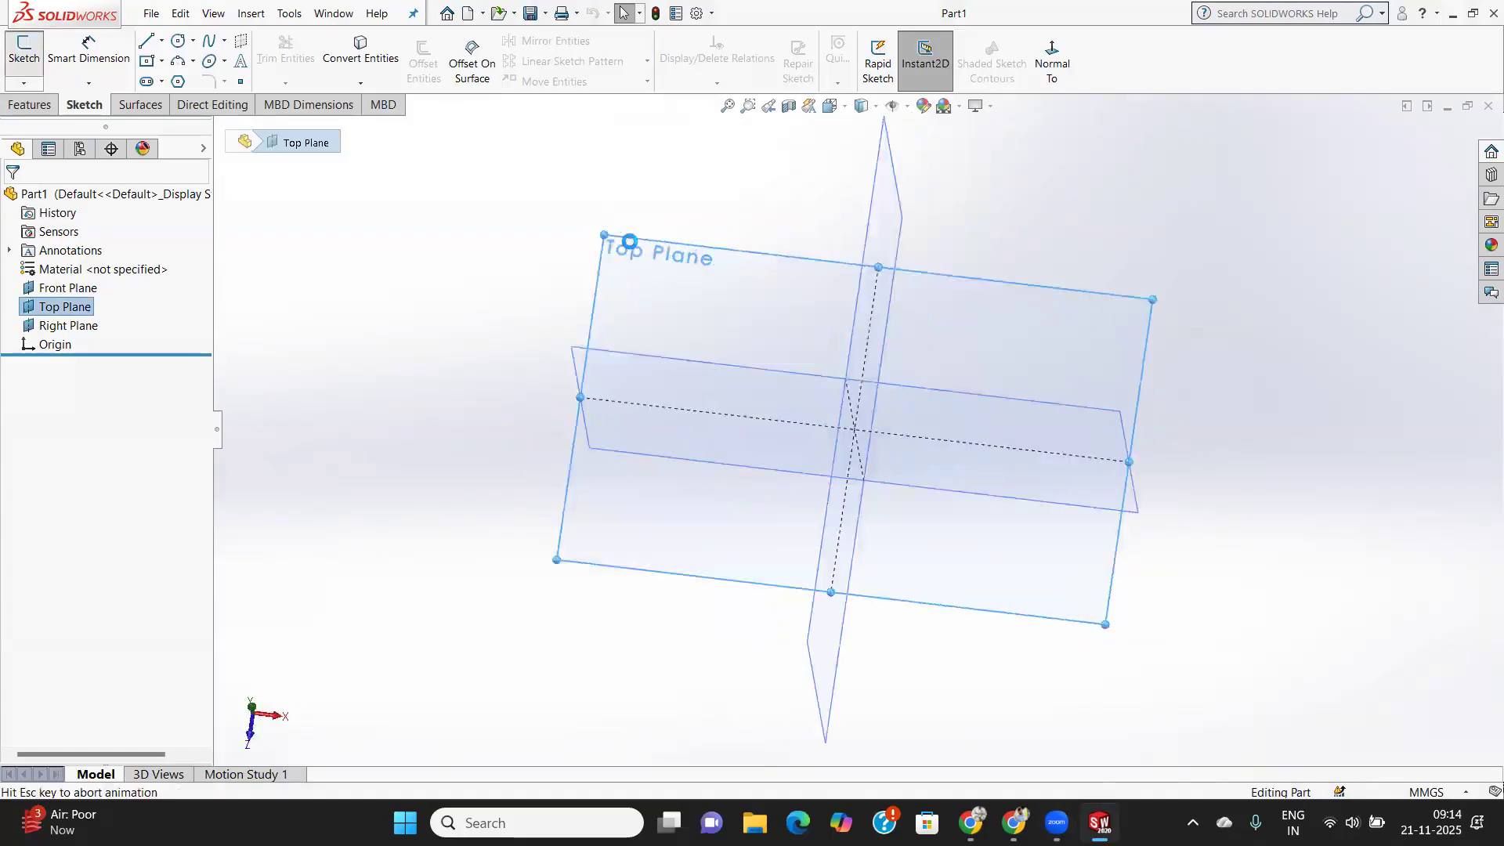
{"action": "left_click", "coordinate": [178, 82]}
{"action": "left_click", "coordinate": [857, 429]}
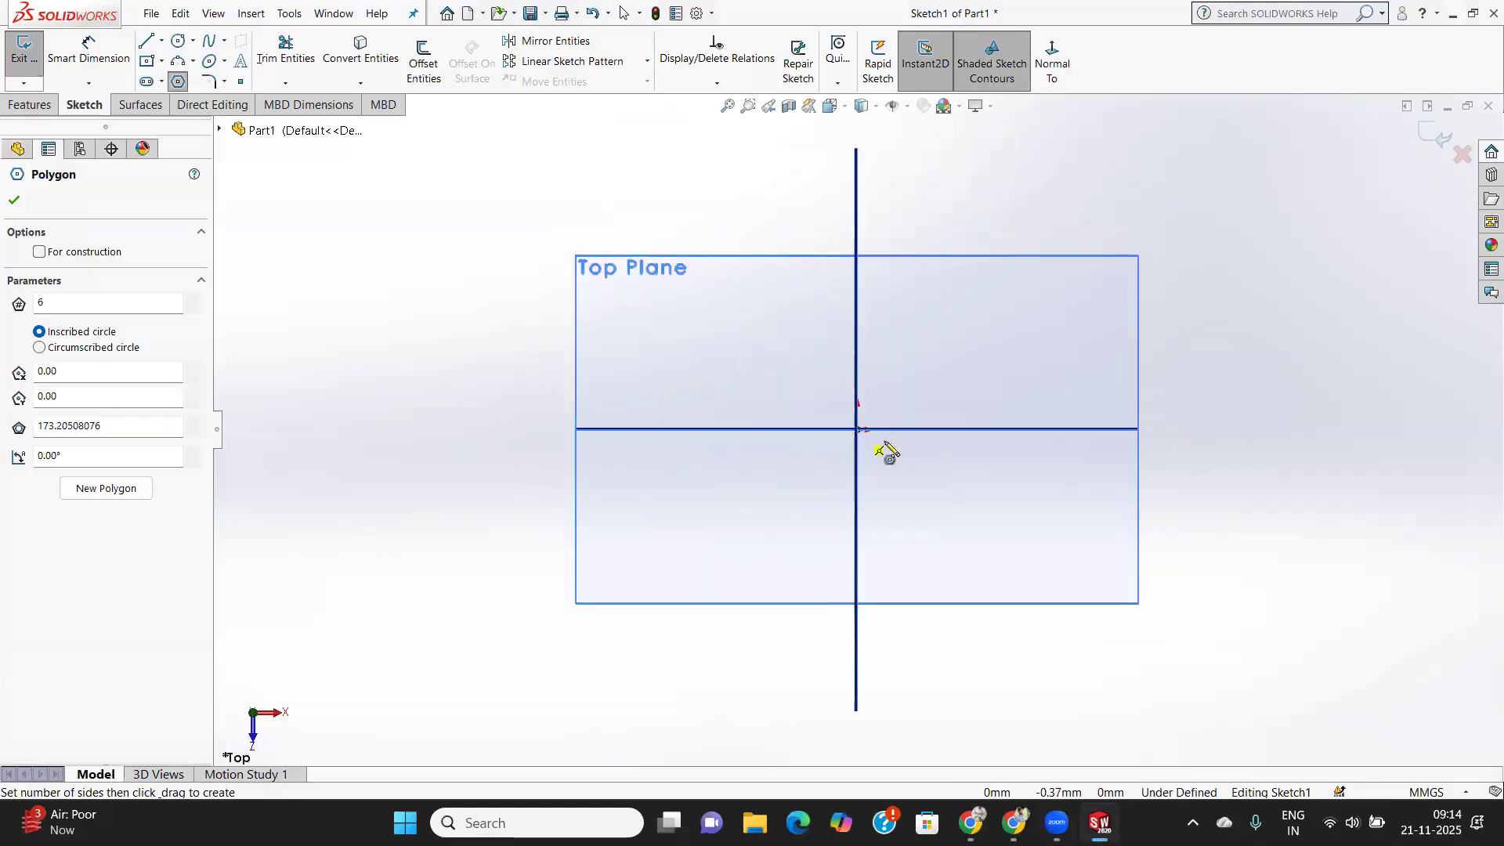
{"action": "left_click", "coordinate": [1009, 430]}
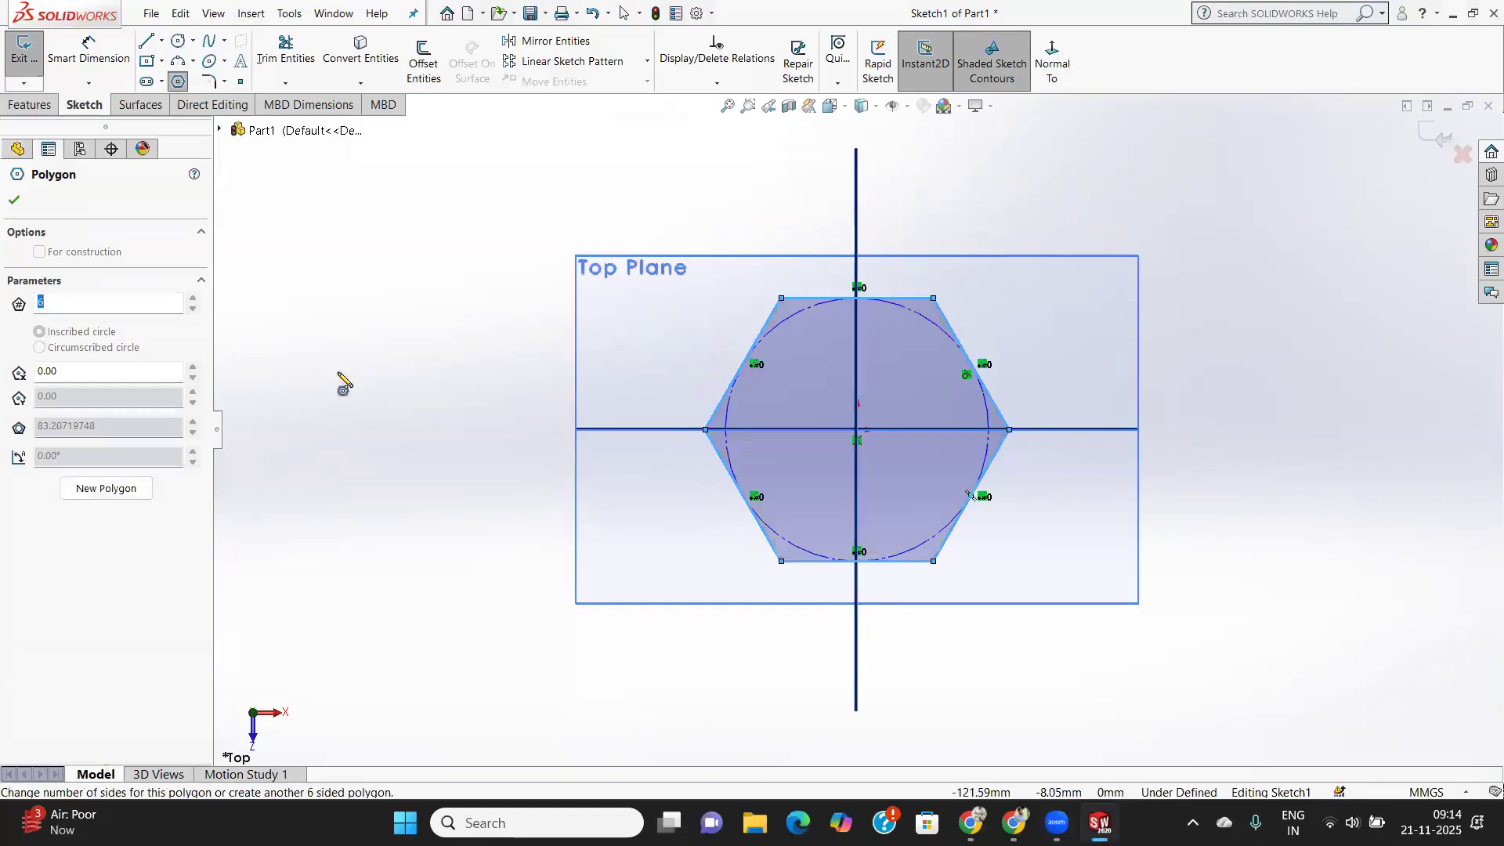
Draw a circle with a radius of about 24 mm inside the hexagon, centred on the origin.
{"action": "left_click", "coordinate": [210, 61]}
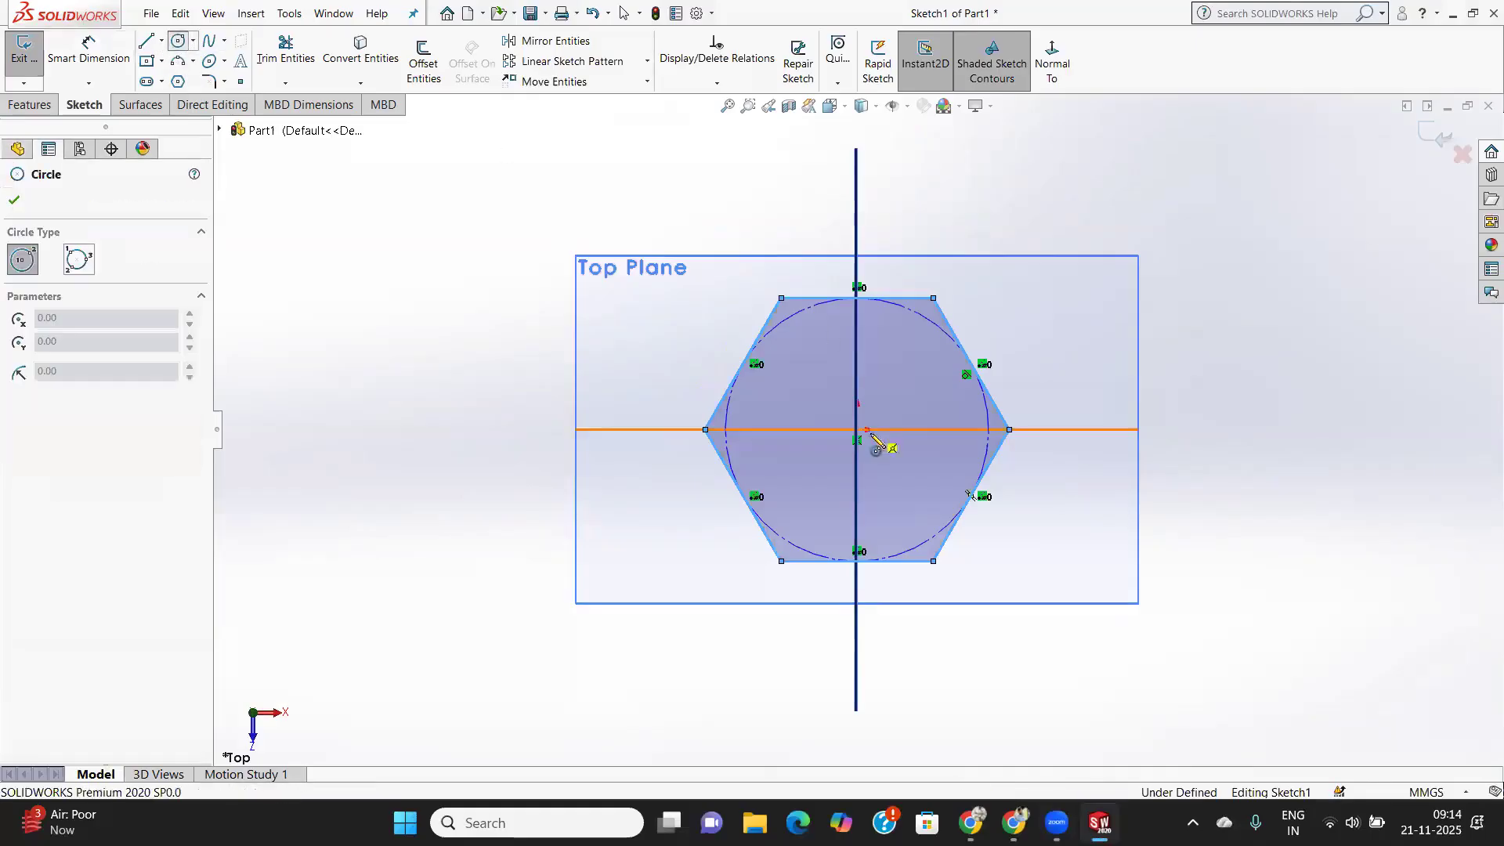
{"action": "left_click", "coordinate": [858, 430]}
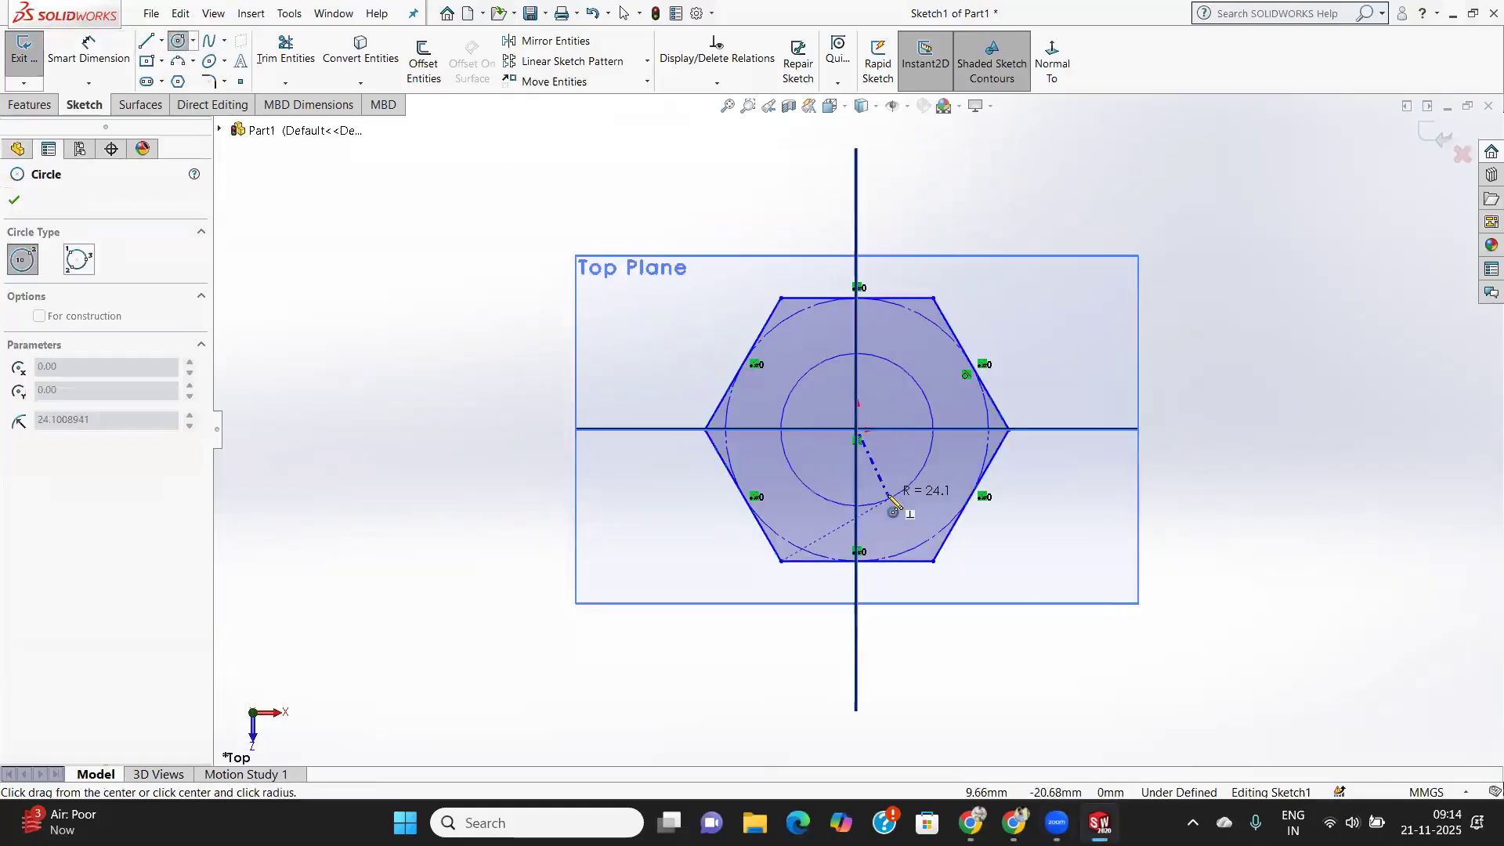
{"action": "left_click", "coordinate": [891, 500]}
{"action": "left_click", "coordinate": [14, 201]}
Dimension the hexagon's inscribed construction circle to a diameter of 60 mm.
{"action": "left_click", "coordinate": [88, 51]}
{"action": "left_click", "coordinate": [932, 327]}
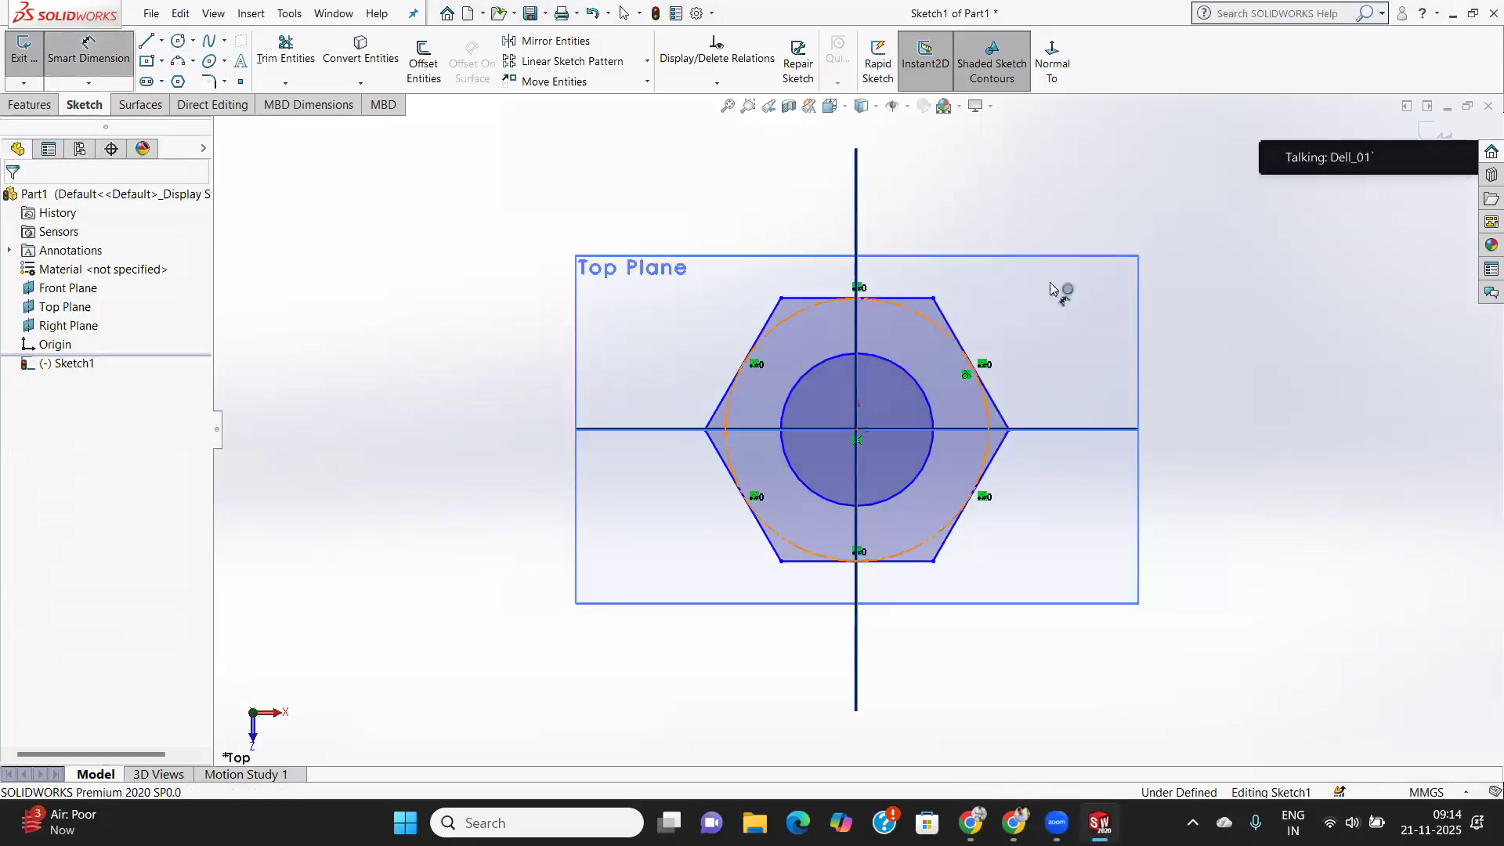
{"action": "left_click", "coordinate": [1073, 266]}
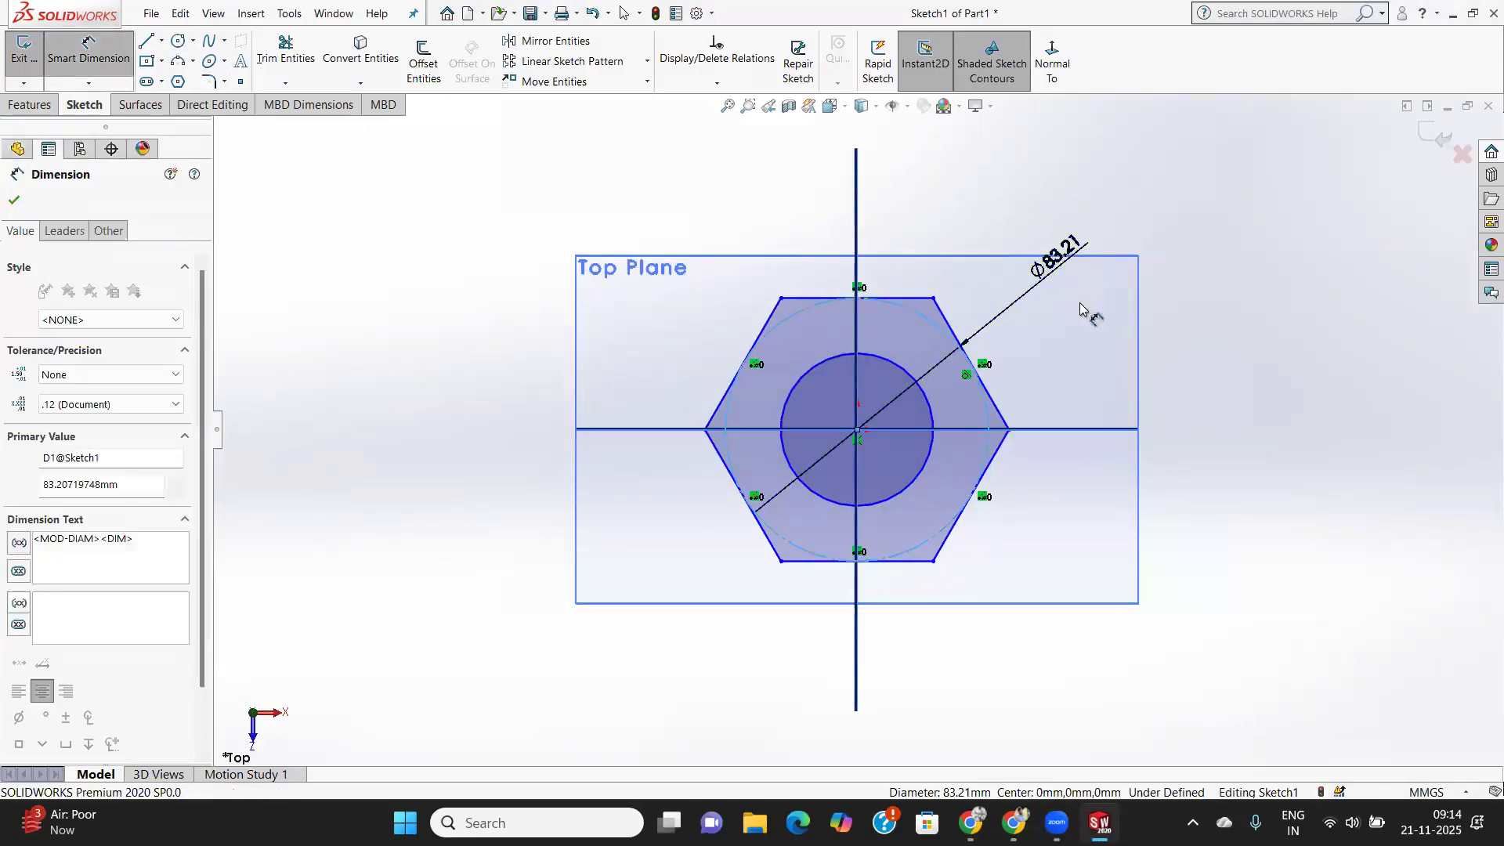
{"action": "type", "text": "60"}
{"action": "key", "text": "Return"}
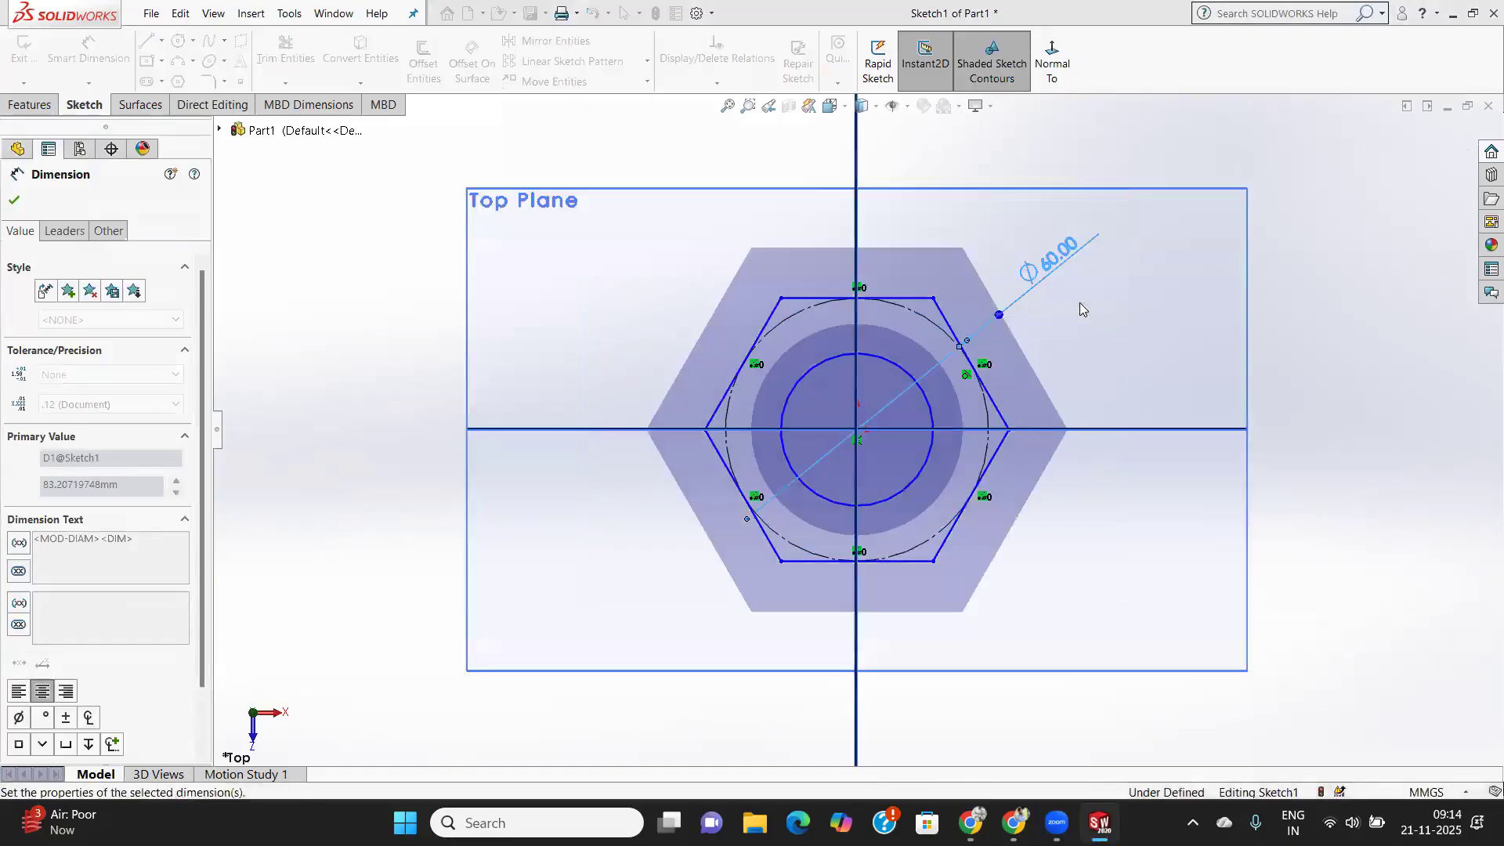
Dimension the inner circle to a diameter of 30 mm and exit the sketch.
{"action": "left_click", "coordinate": [930, 408]}
{"action": "left_click", "coordinate": [1053, 333]}
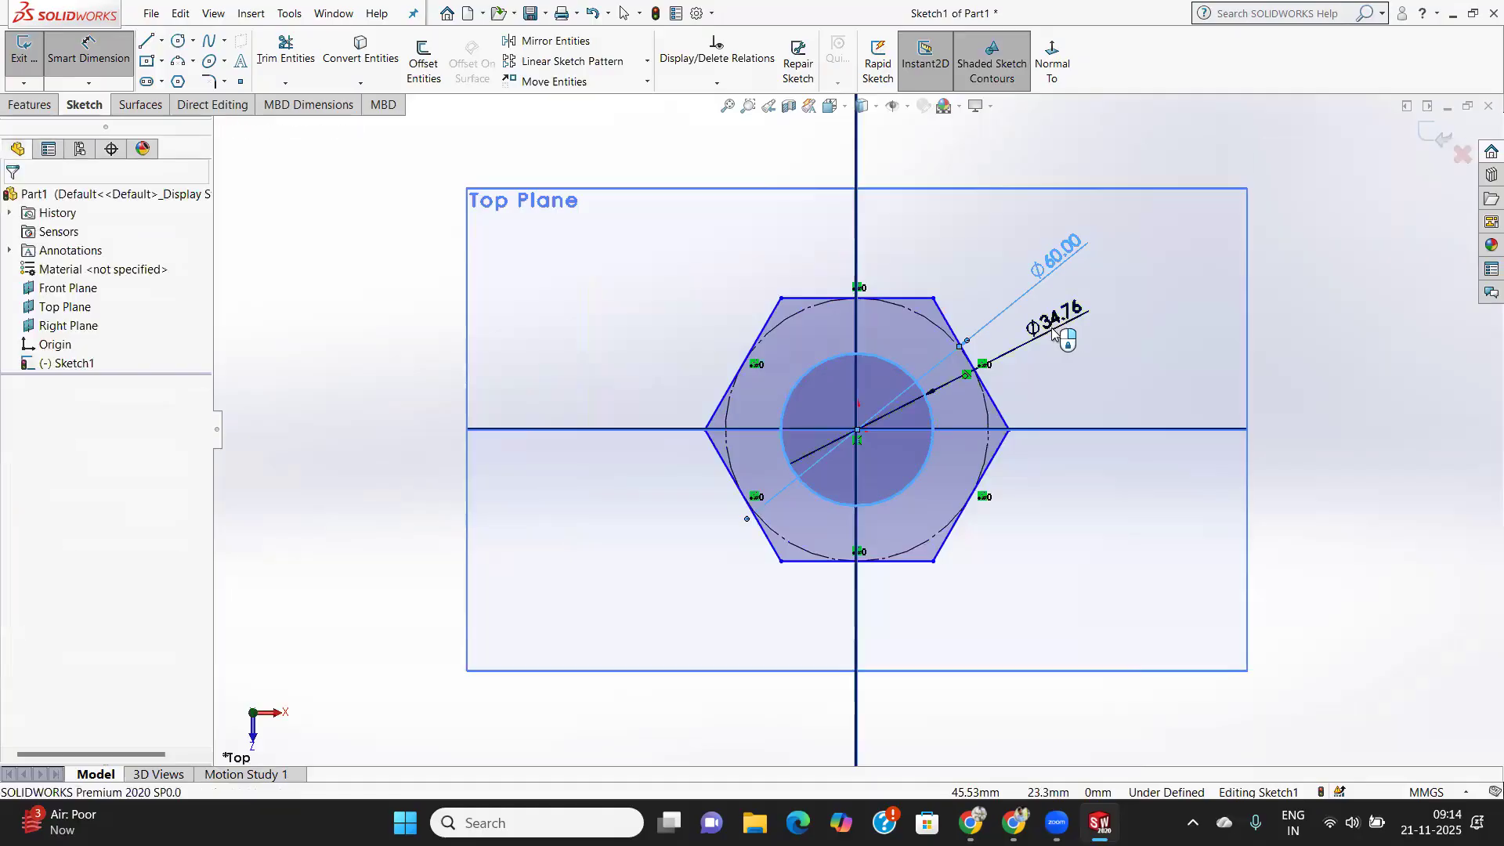
{"action": "type", "text": "30"}
{"action": "key", "text": "Return"}
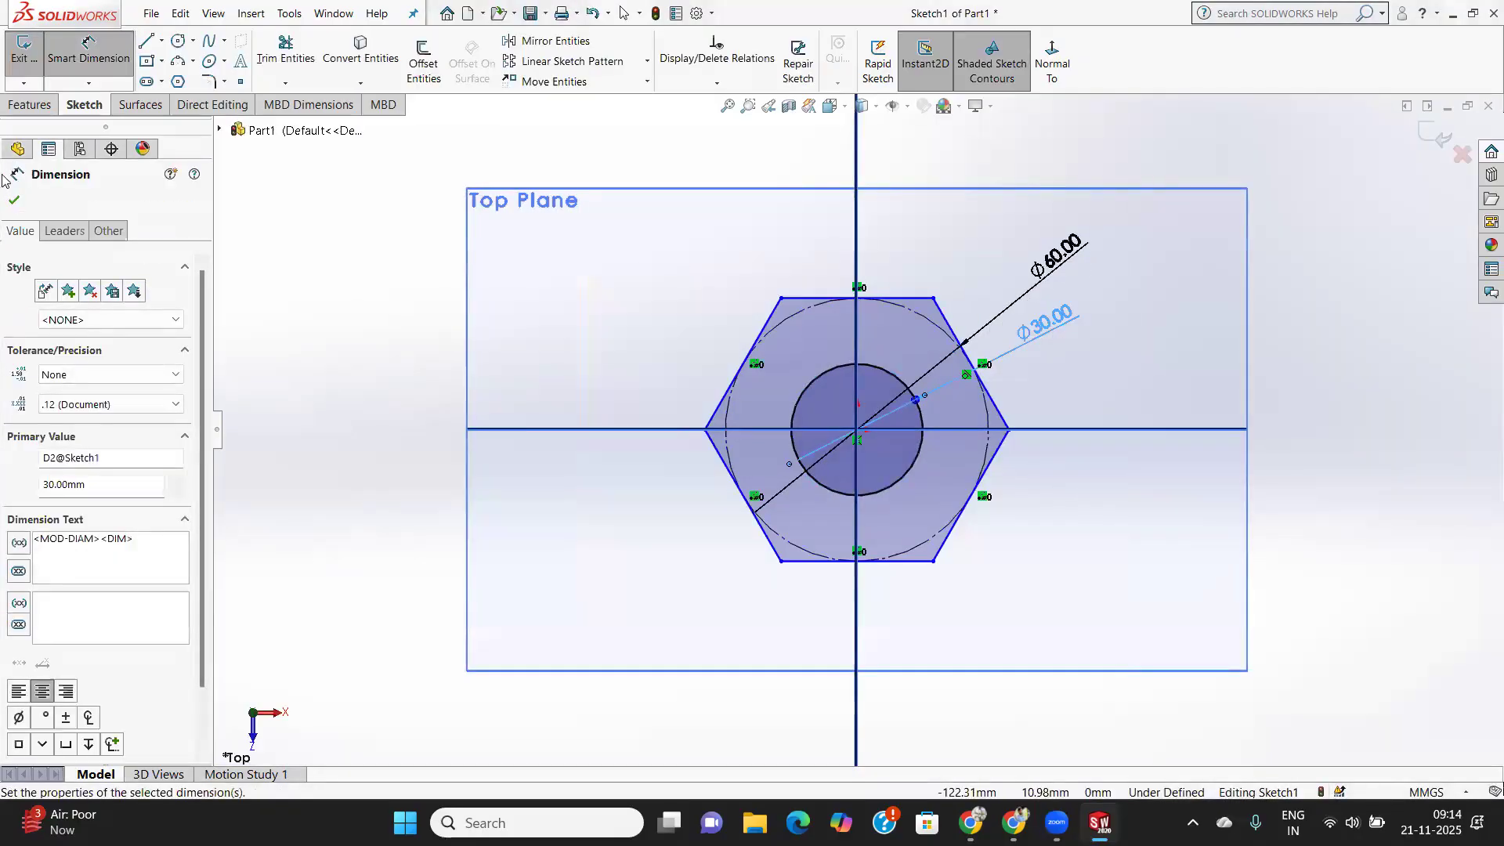
{"action": "left_click", "coordinate": [15, 201]}
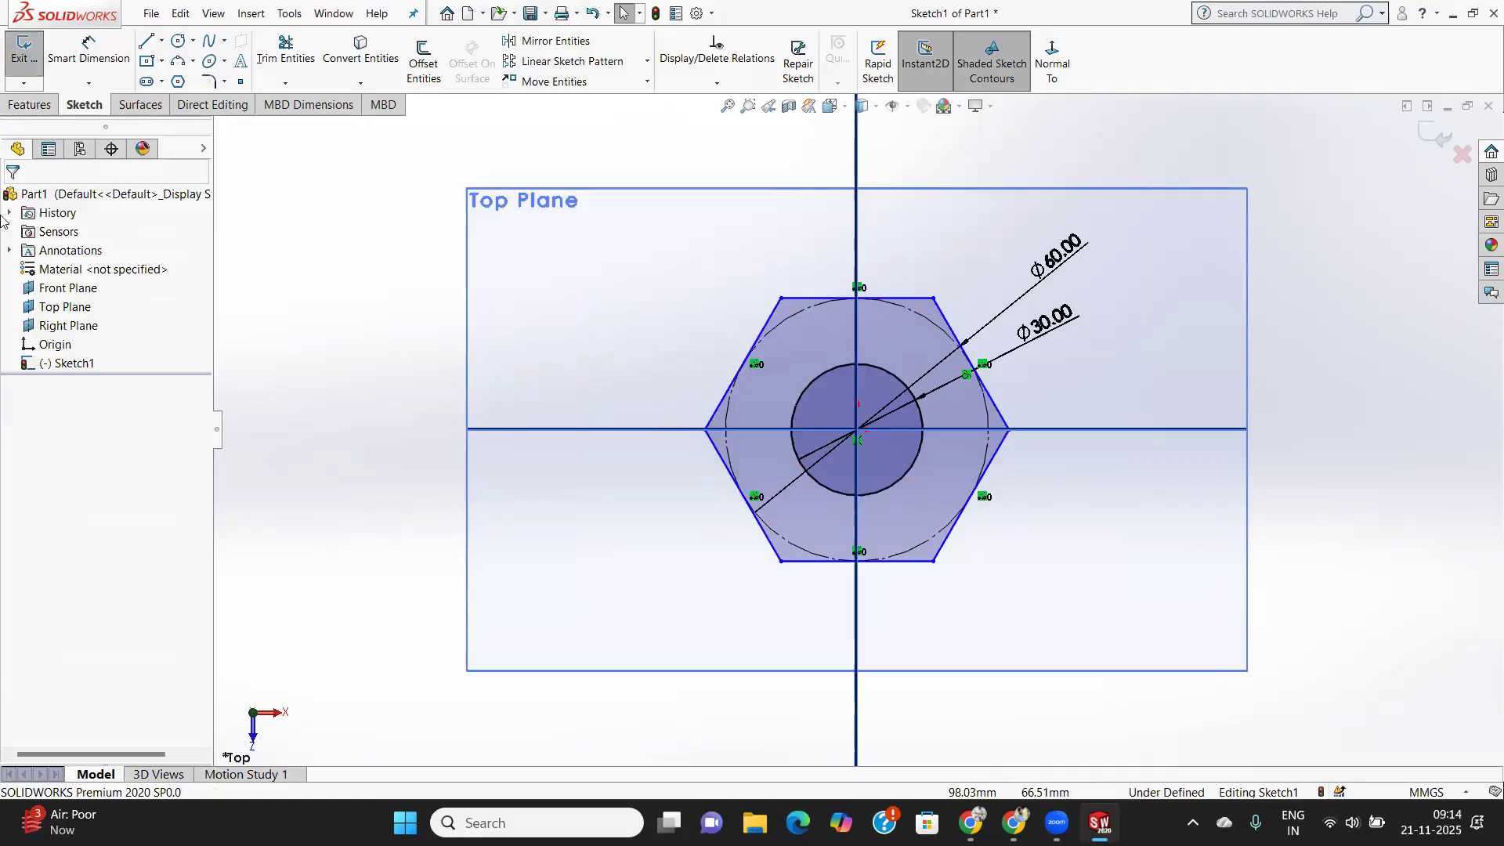
{"action": "left_click", "coordinate": [26, 61]}
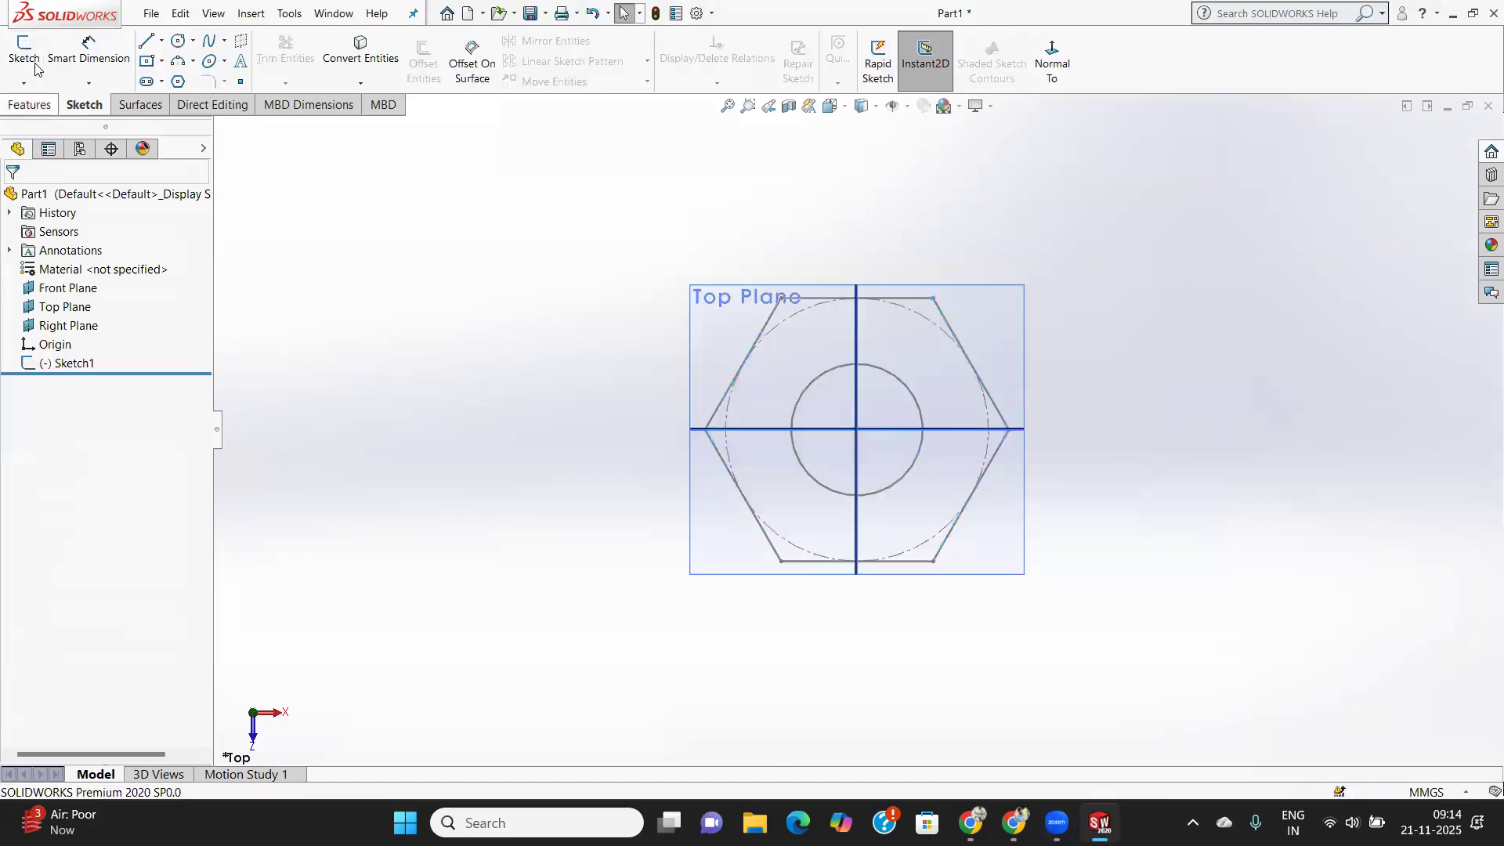
{"action": "left_click", "coordinate": [32, 104]}
{"action": "left_click", "coordinate": [37, 70]}
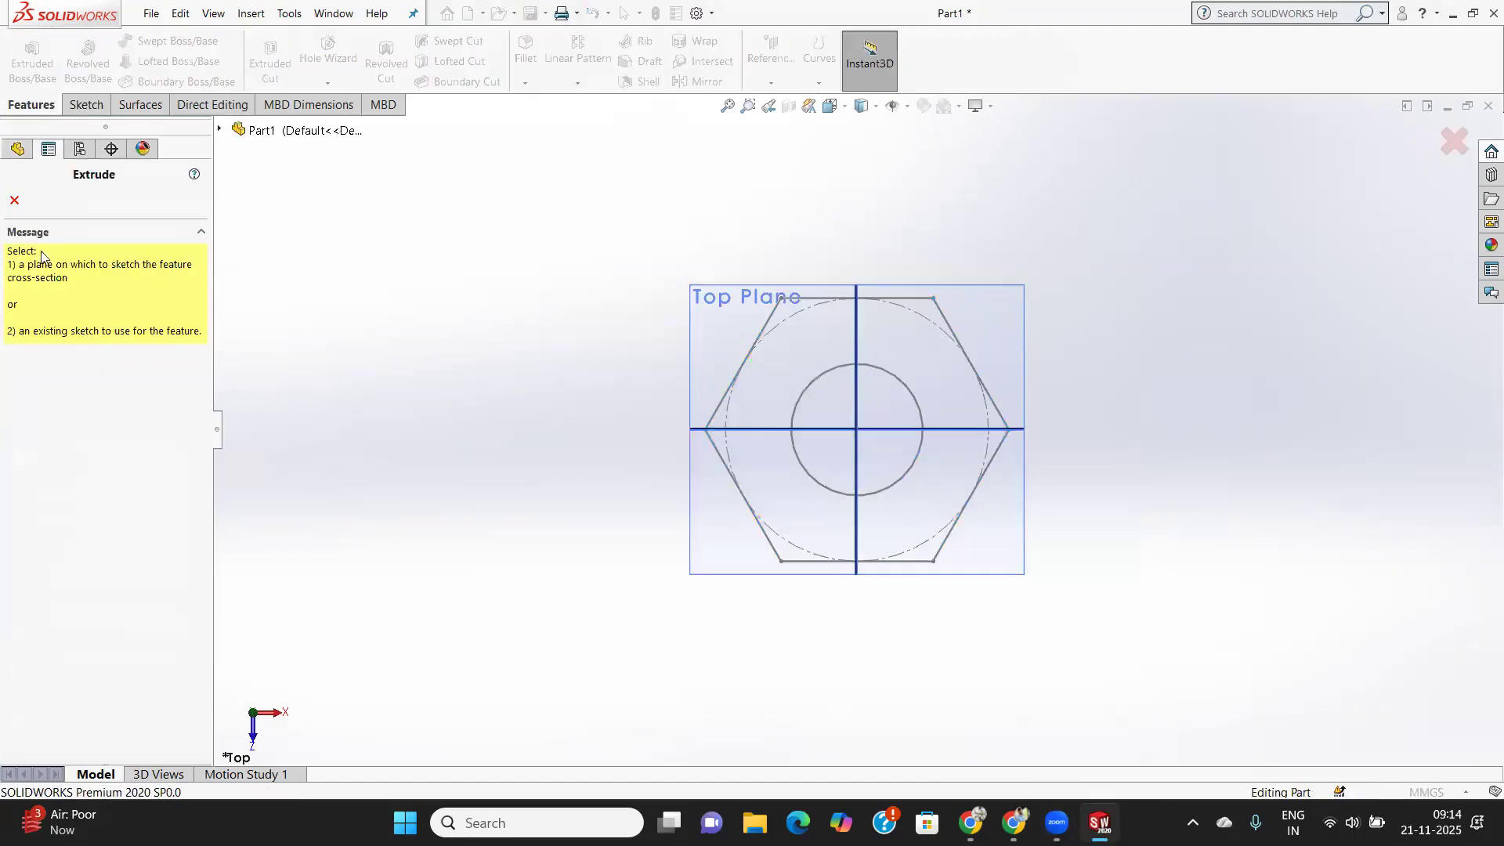
{"action": "left_click", "coordinate": [11, 200]}
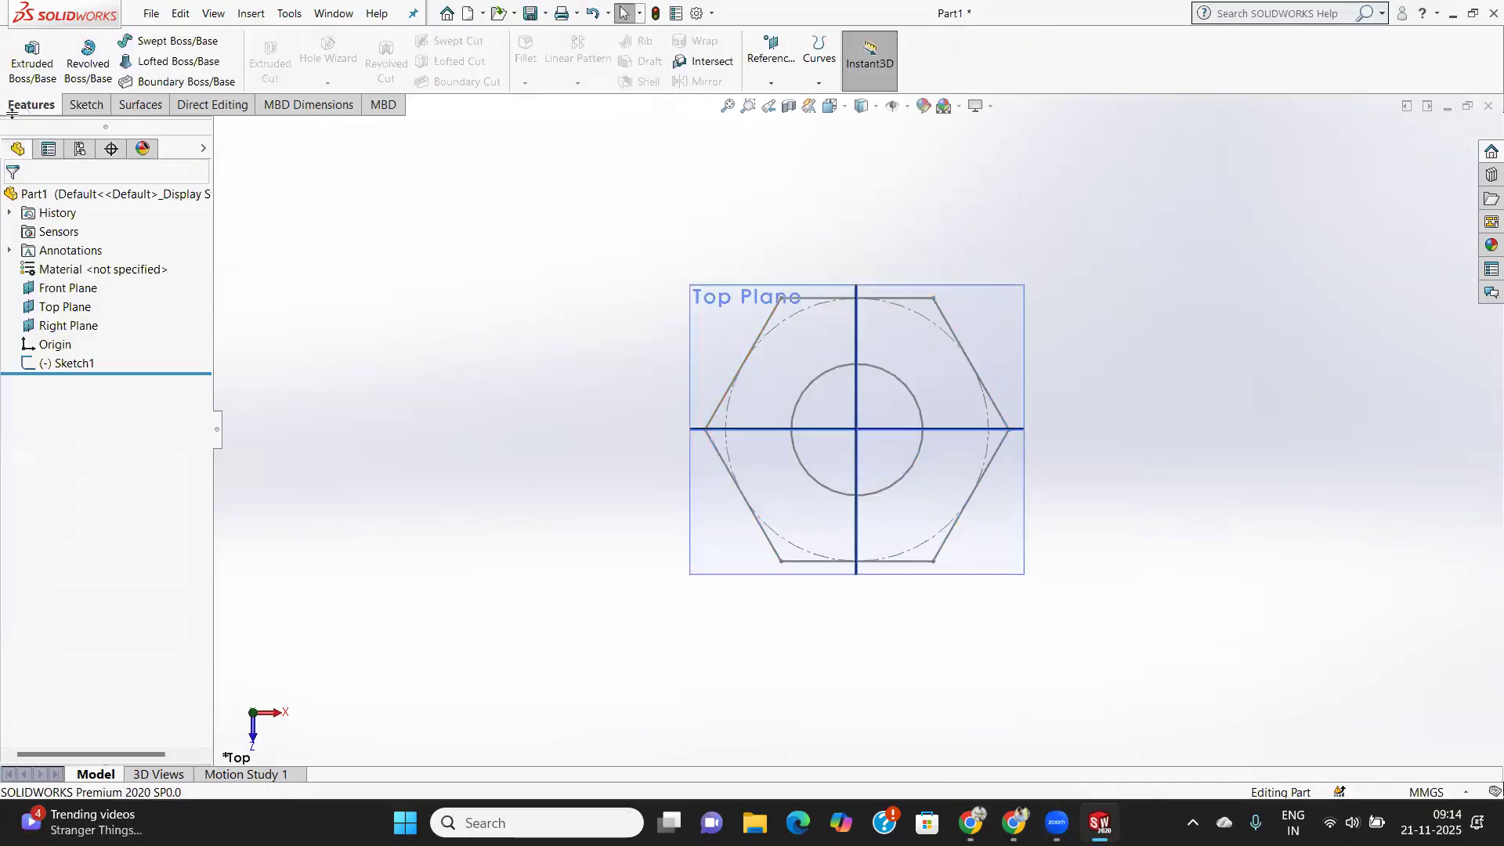
{"action": "left_click", "coordinate": [27, 68]}
{"action": "left_click", "coordinate": [815, 357]}
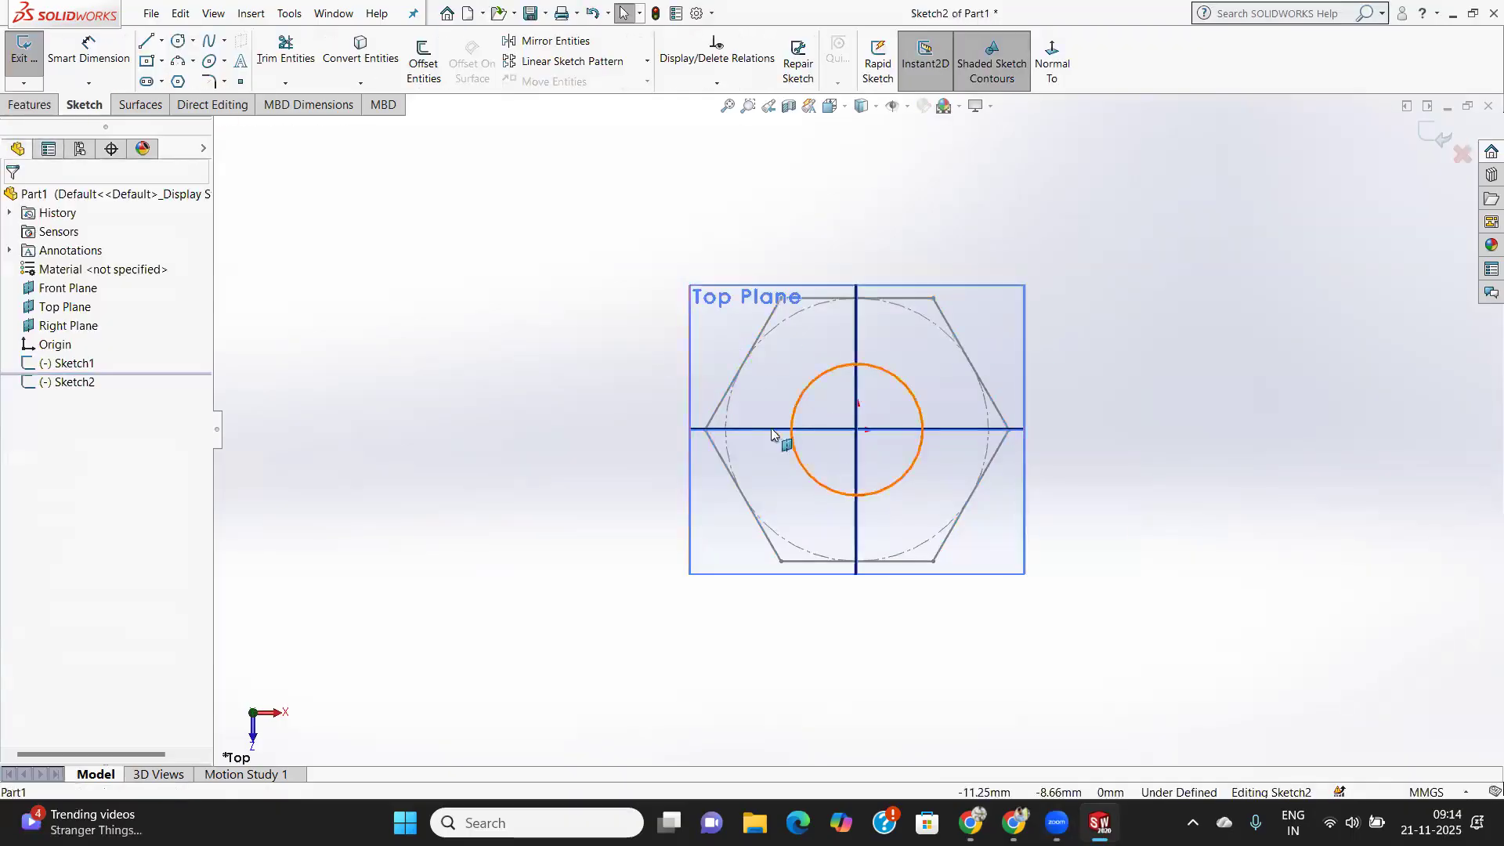
{"action": "left_click", "coordinate": [749, 363]}
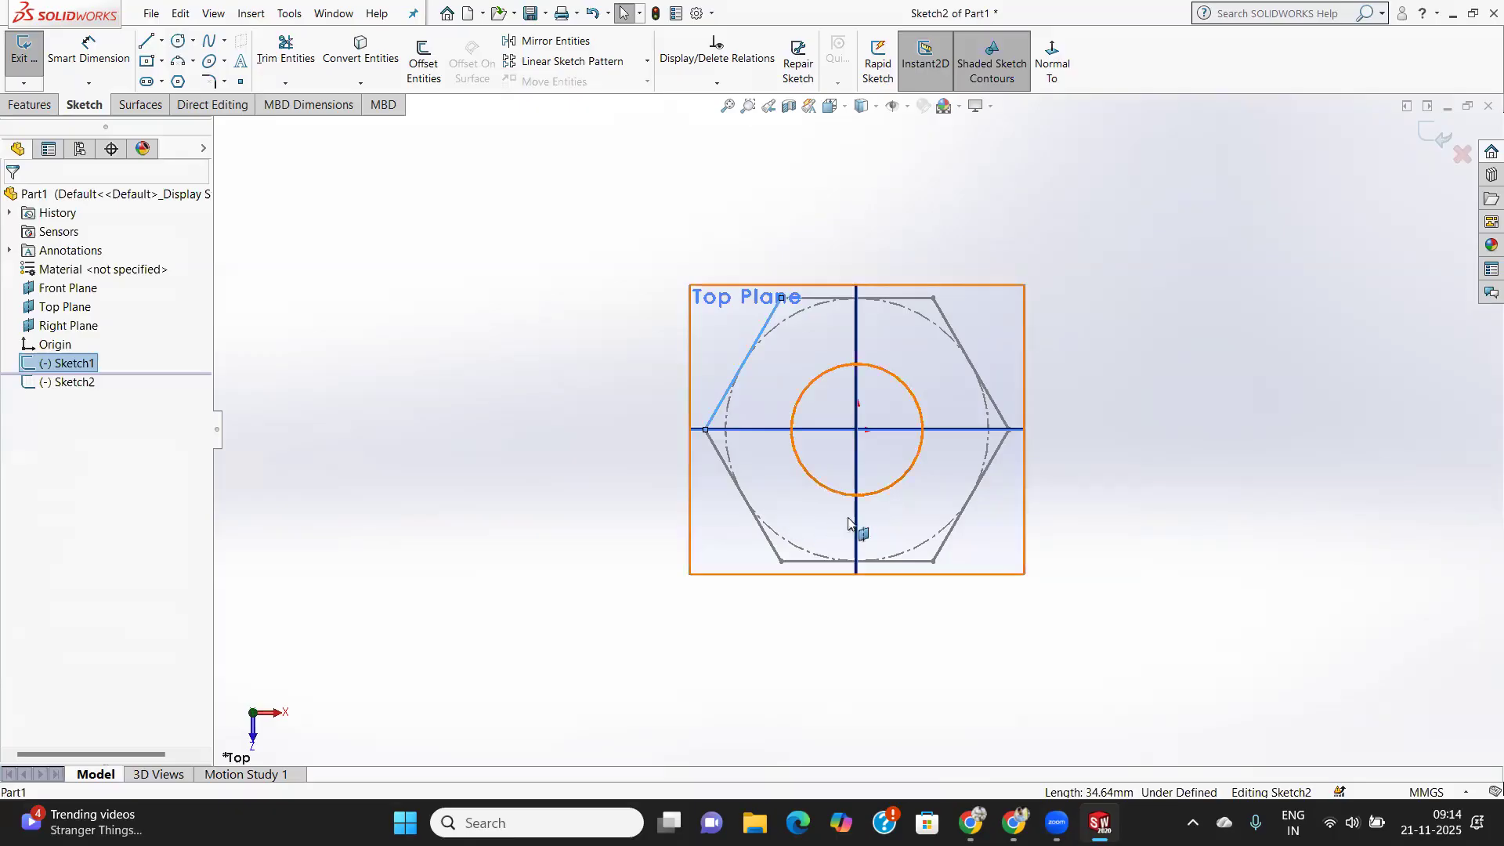
{"action": "left_click", "coordinate": [57, 383]}
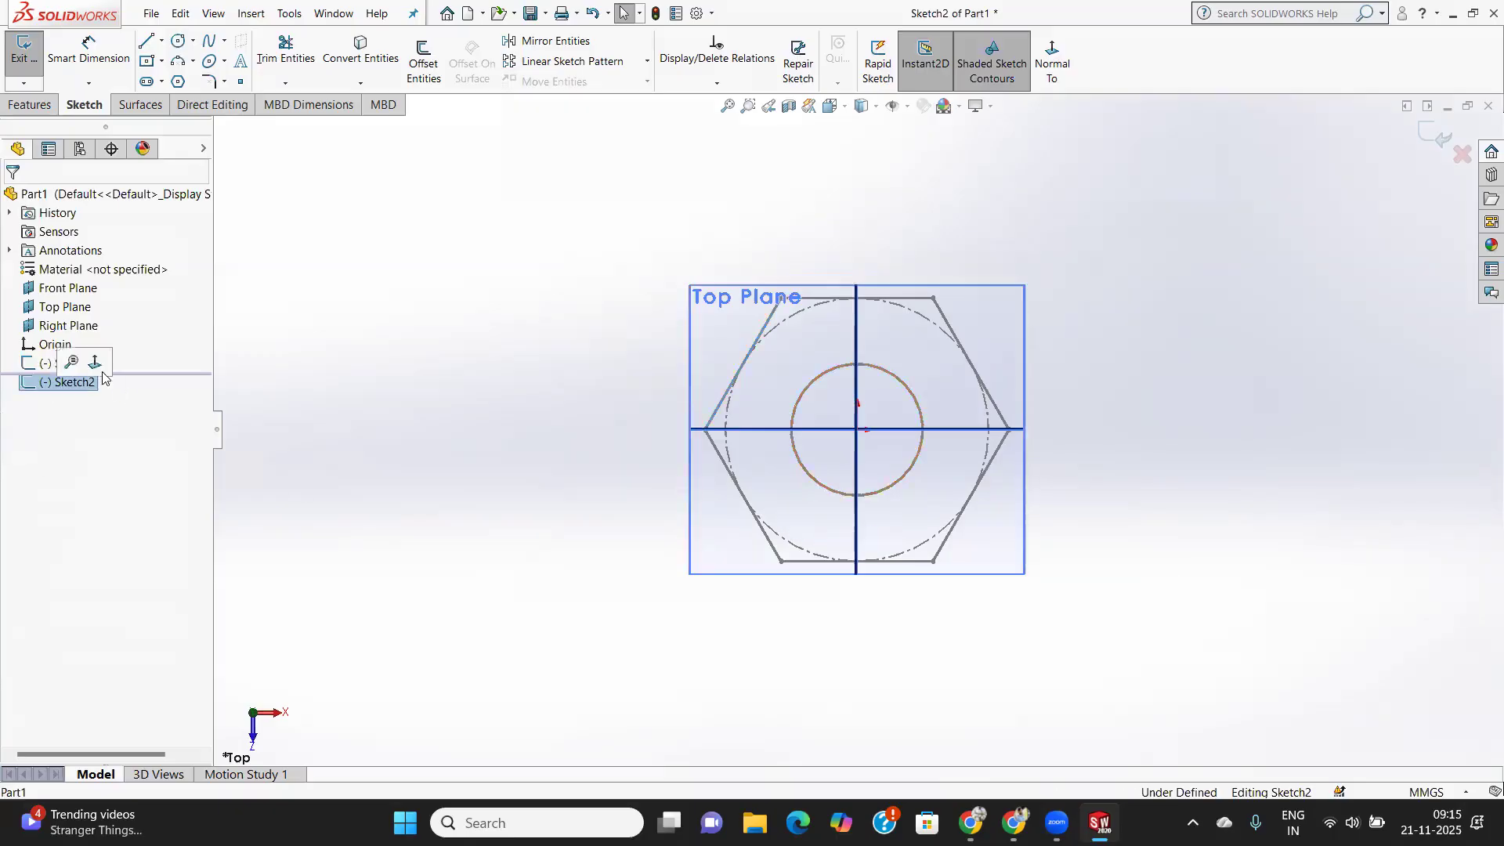
{"action": "left_click", "coordinate": [24, 53]}
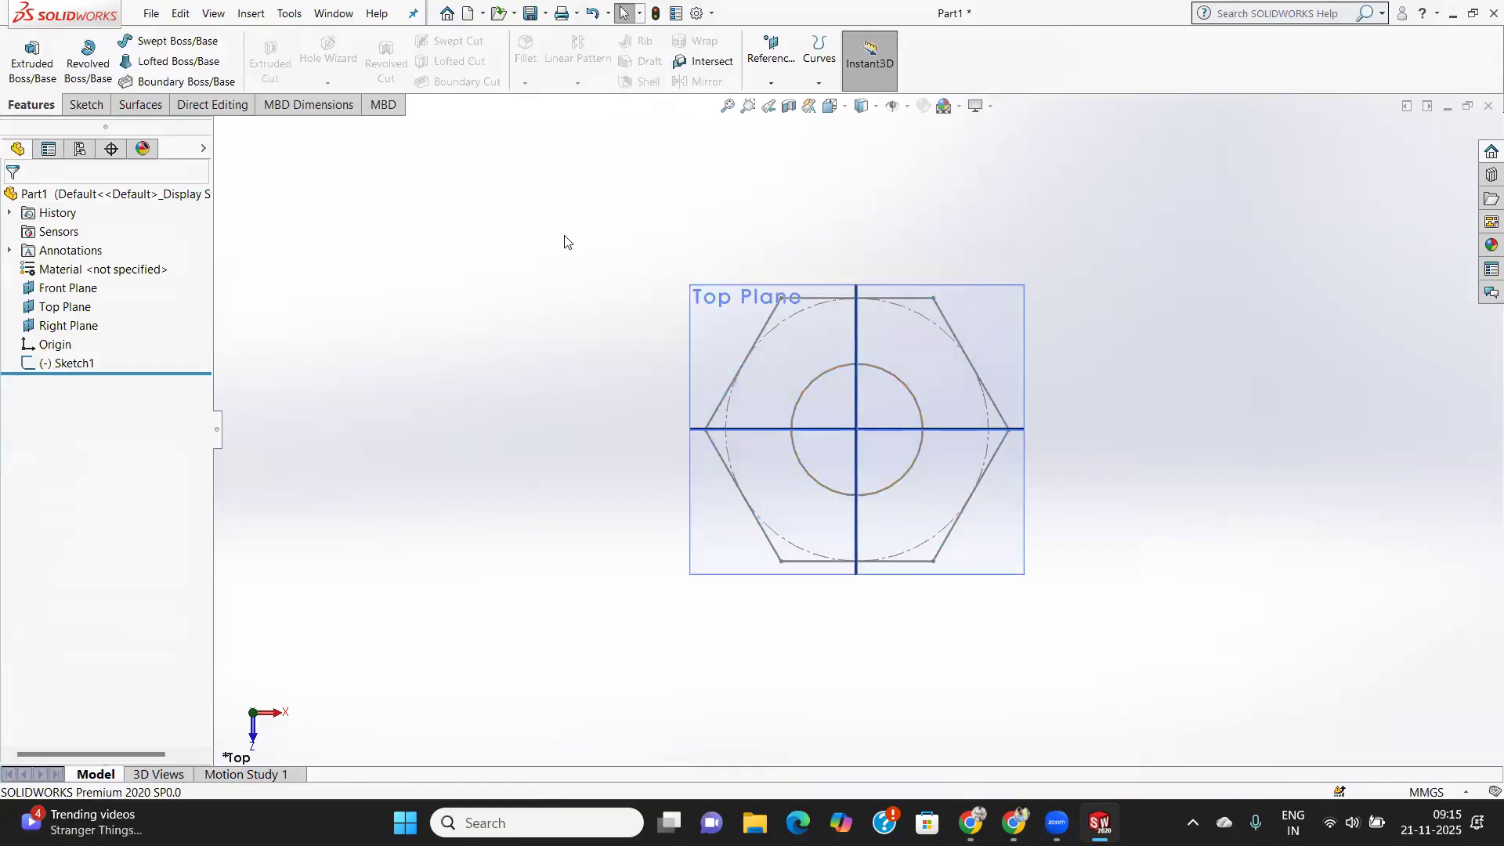
{"action": "left_click", "coordinate": [32, 59]}
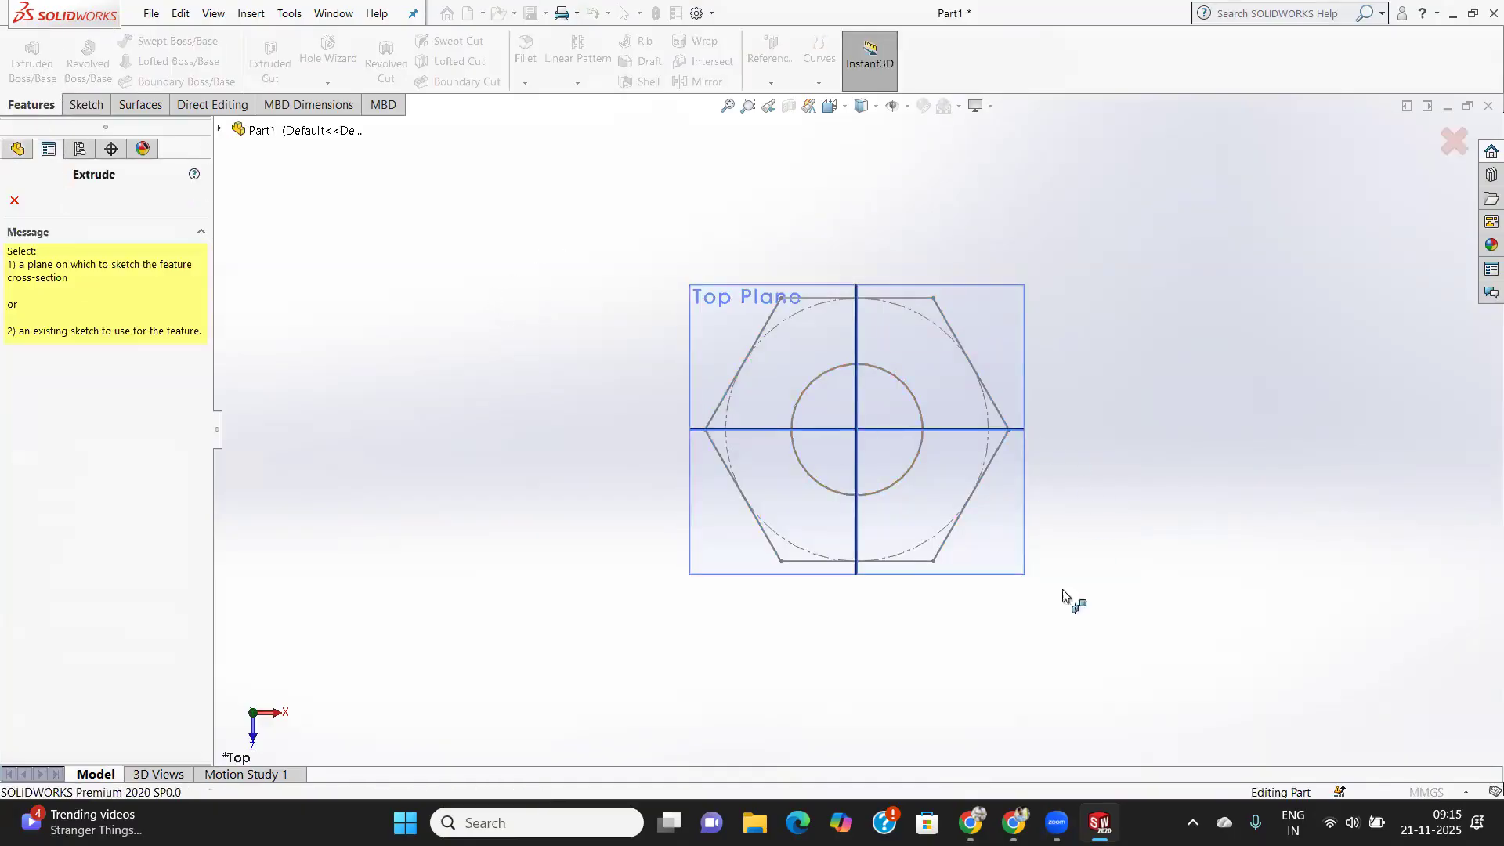
{"action": "left_click", "coordinate": [807, 387]}
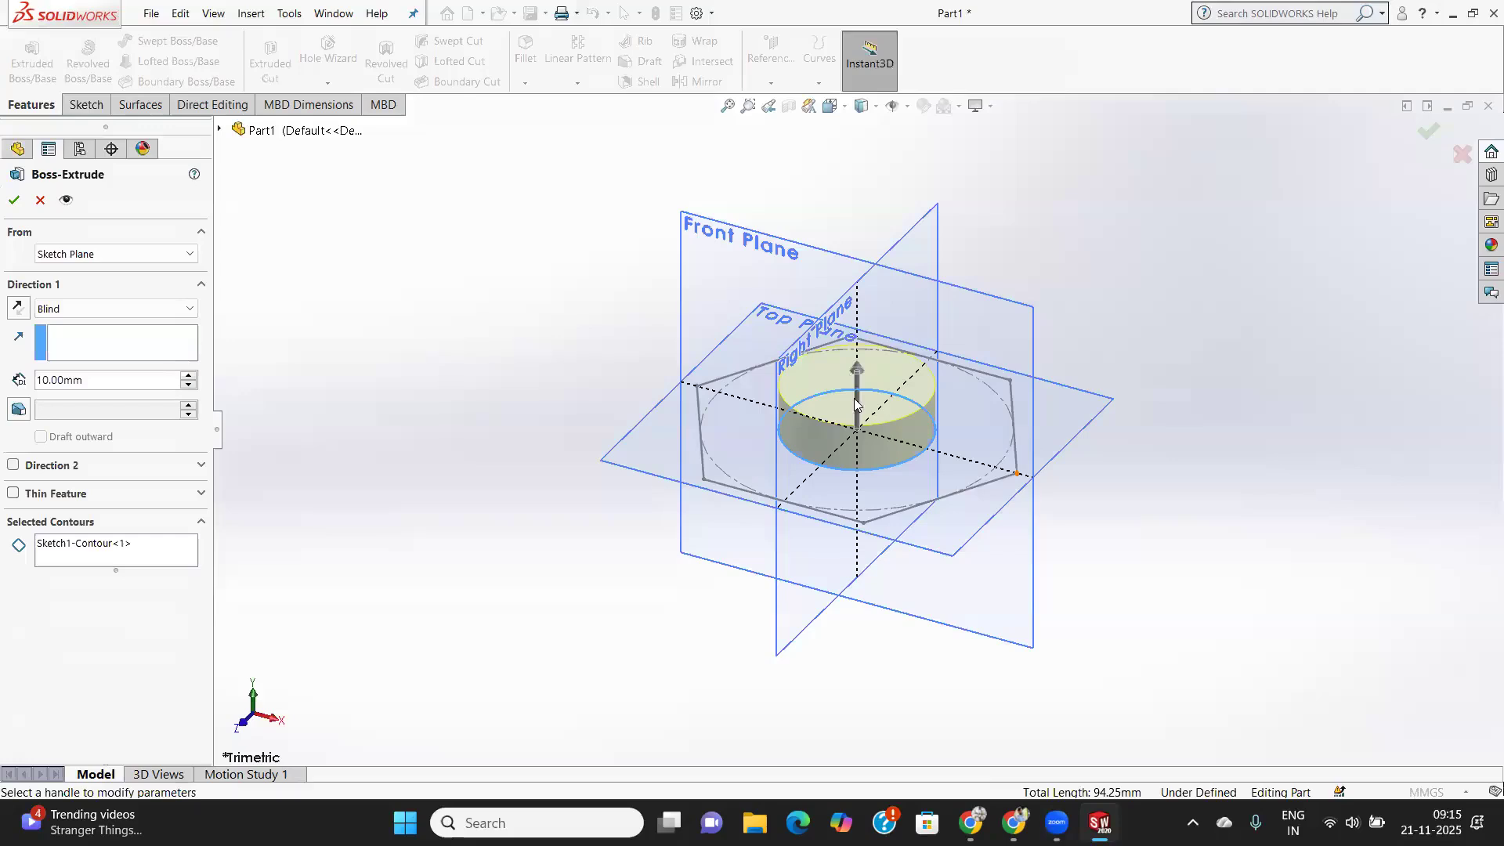
{"action": "left_click", "coordinate": [725, 437]}
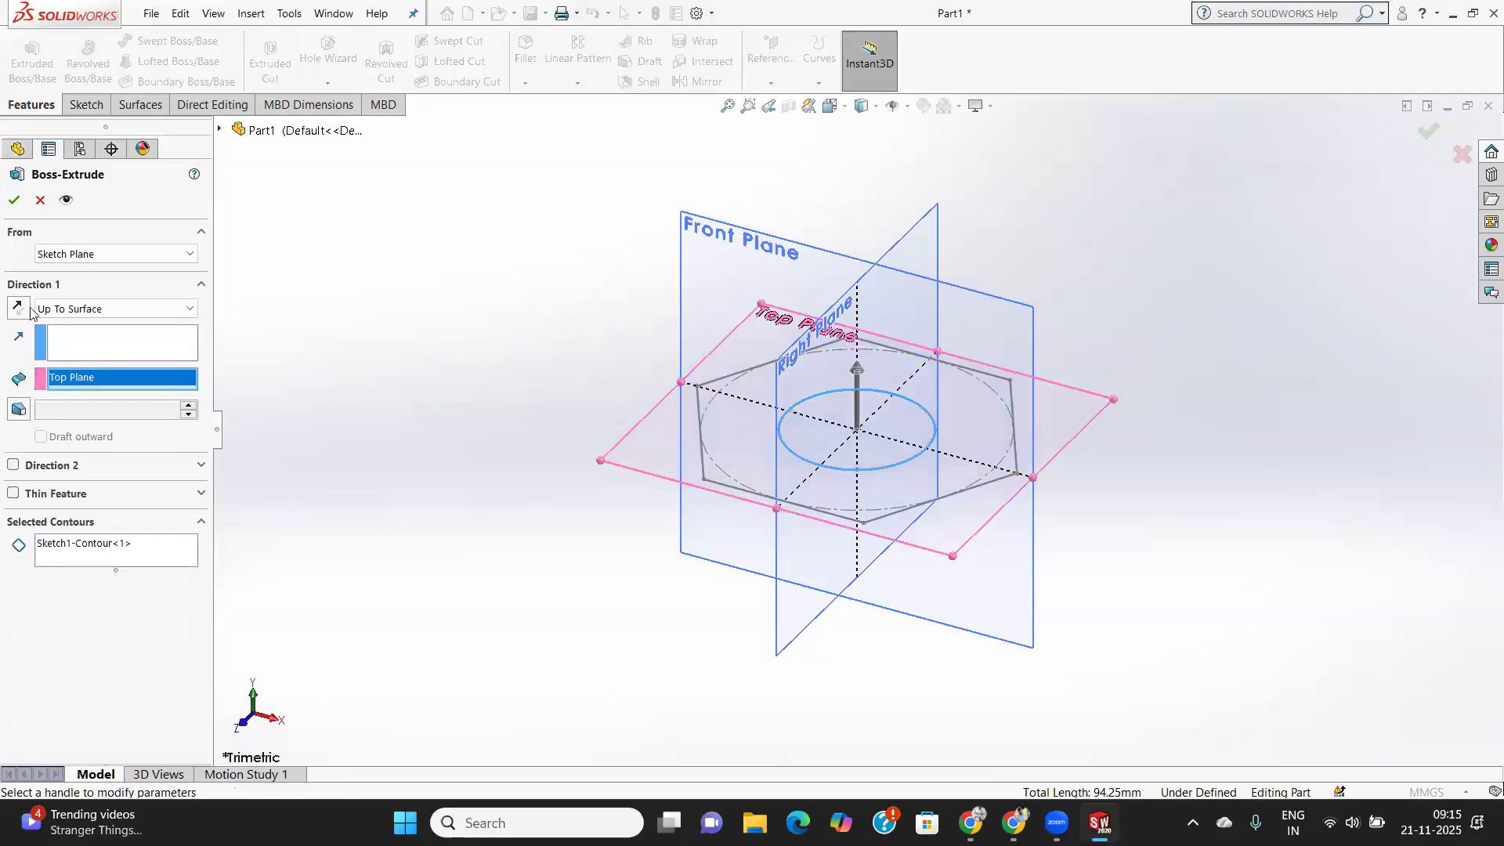
{"action": "left_click", "coordinate": [40, 201]}
Extrude the hexagon sketch with its central hole as a Mid Plane boss, 20 mm deep.
{"action": "left_click", "coordinate": [78, 364]}
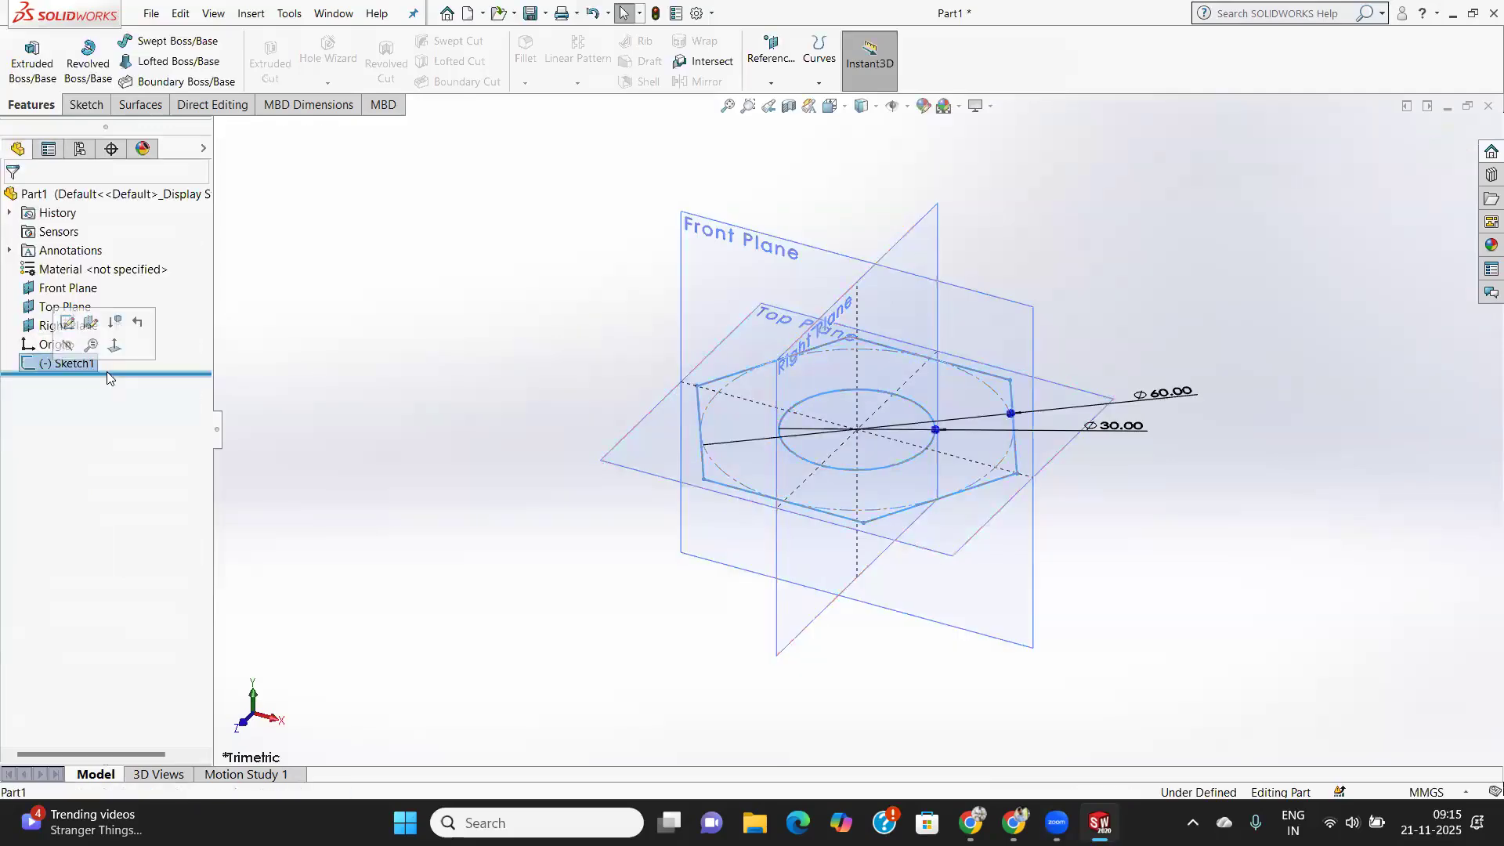
{"action": "left_click", "coordinate": [32, 58]}
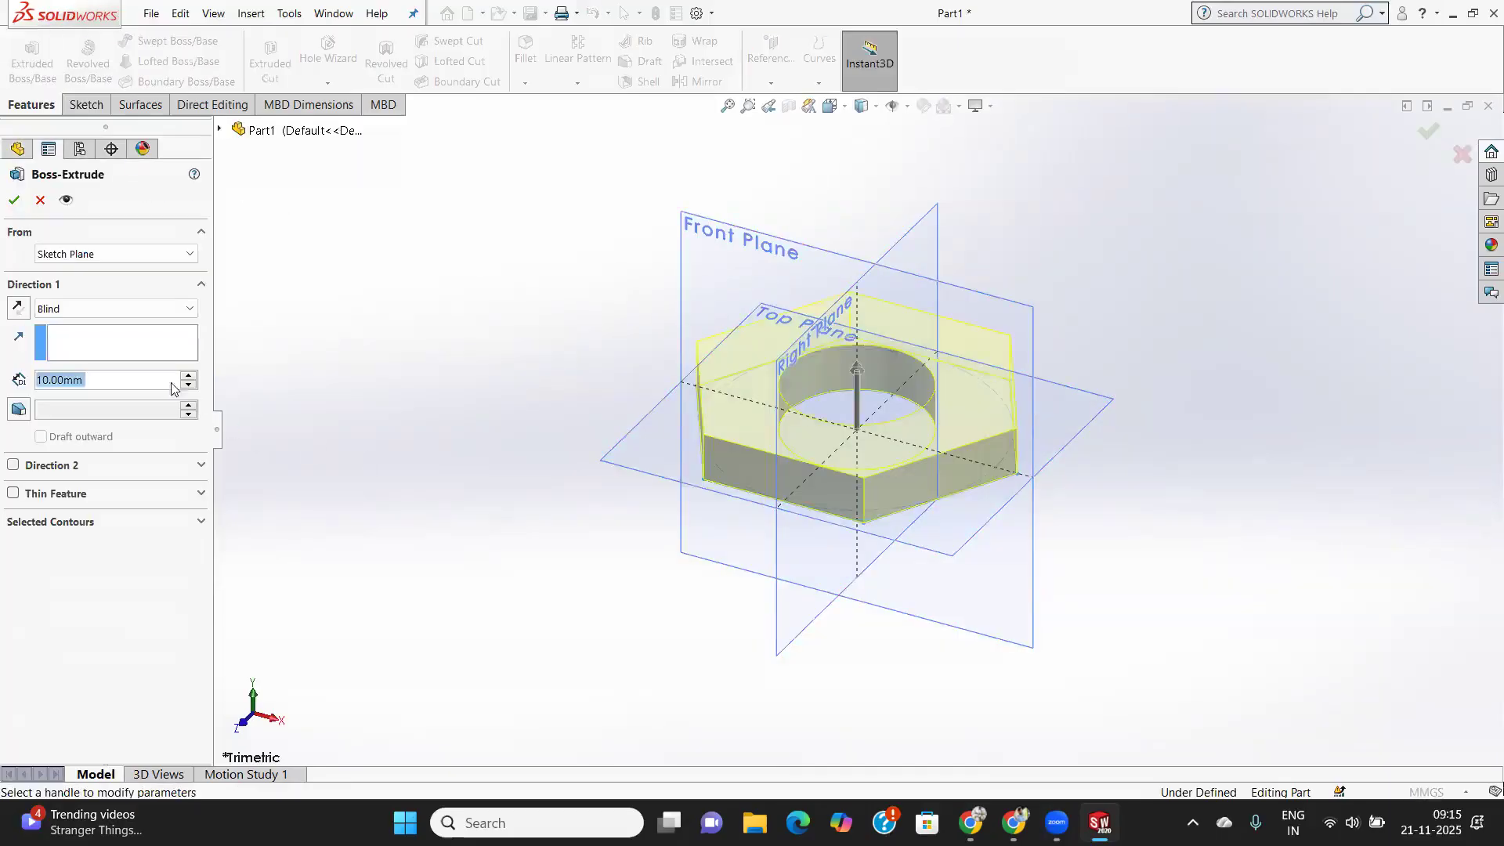
{"action": "left_click", "coordinate": [112, 308]}
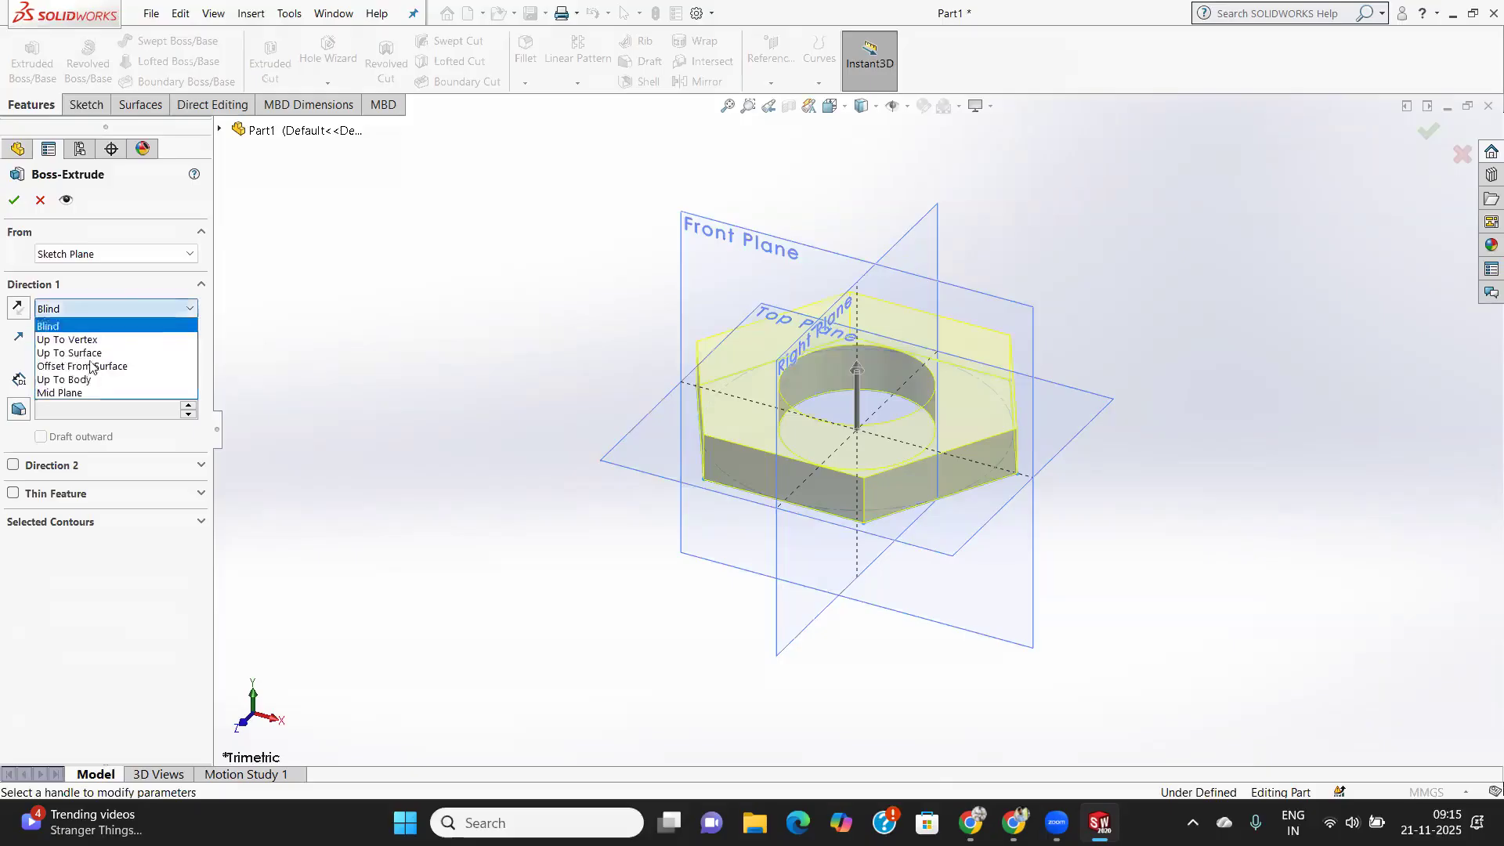
{"action": "left_click", "coordinate": [92, 394]}
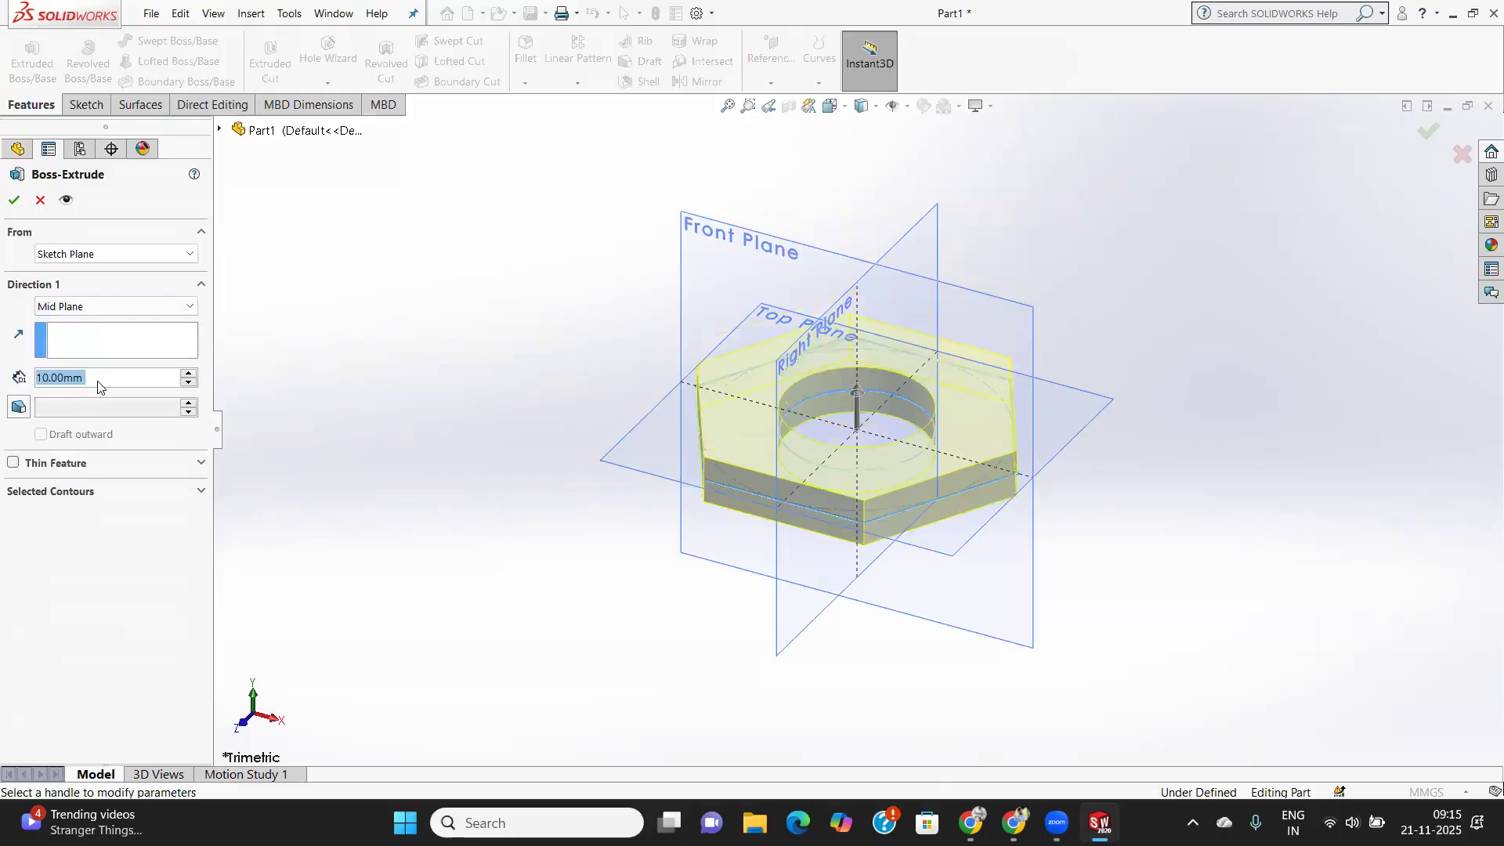
{"action": "type", "text": "20"}
{"action": "key", "text": "Return"}
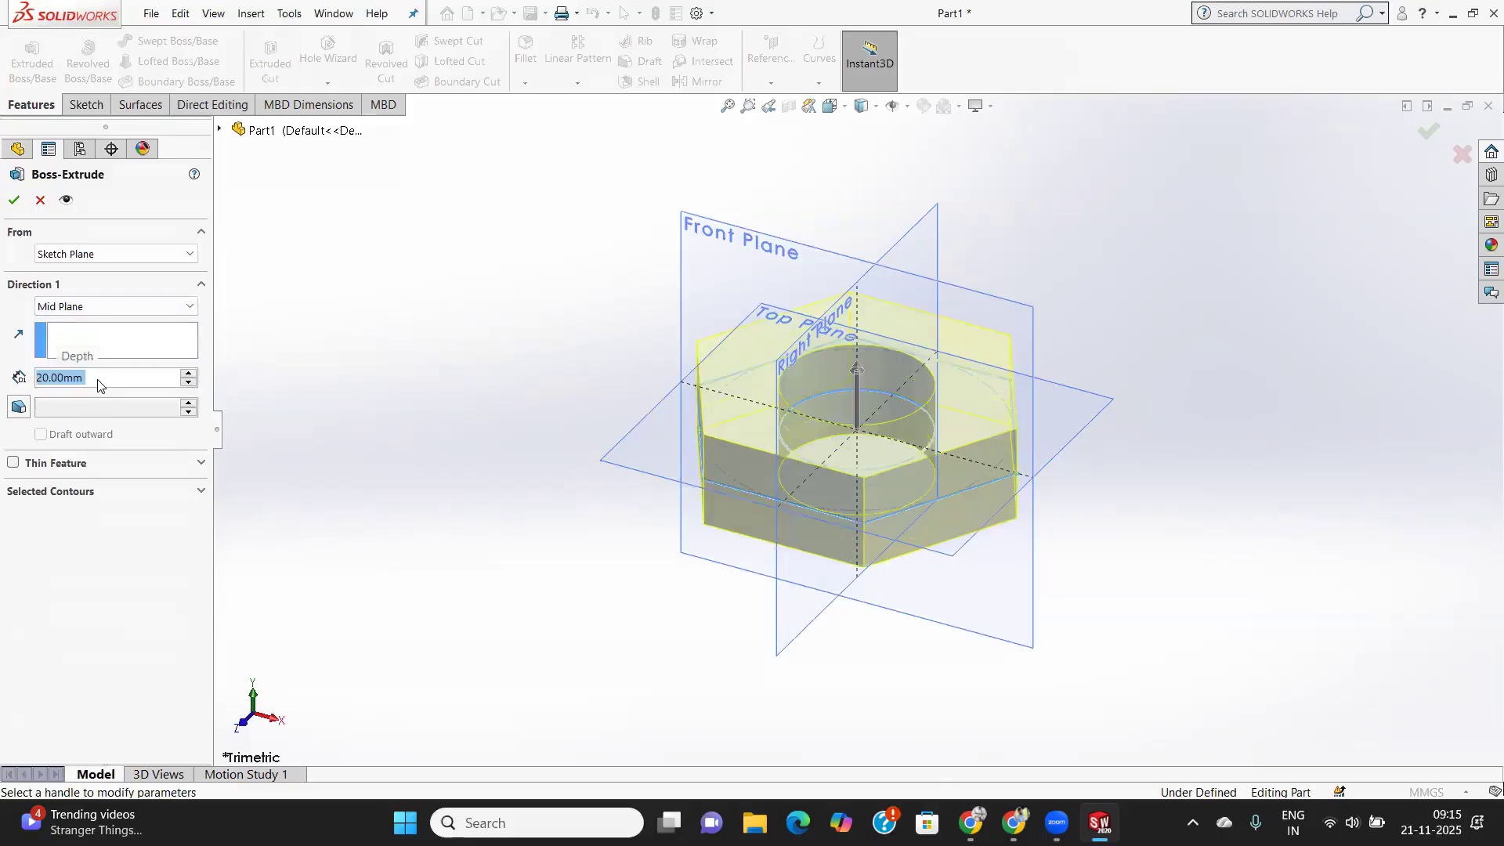
{"action": "left_click", "coordinate": [13, 201]}
Start a sketch on the nut's upper hexagonal face, viewed normal to it, and draw a 30 mm radius circle centred on the origin.
{"action": "middle_click_drag", "start_coordinate": [744, 550], "coordinate": [759, 577]}
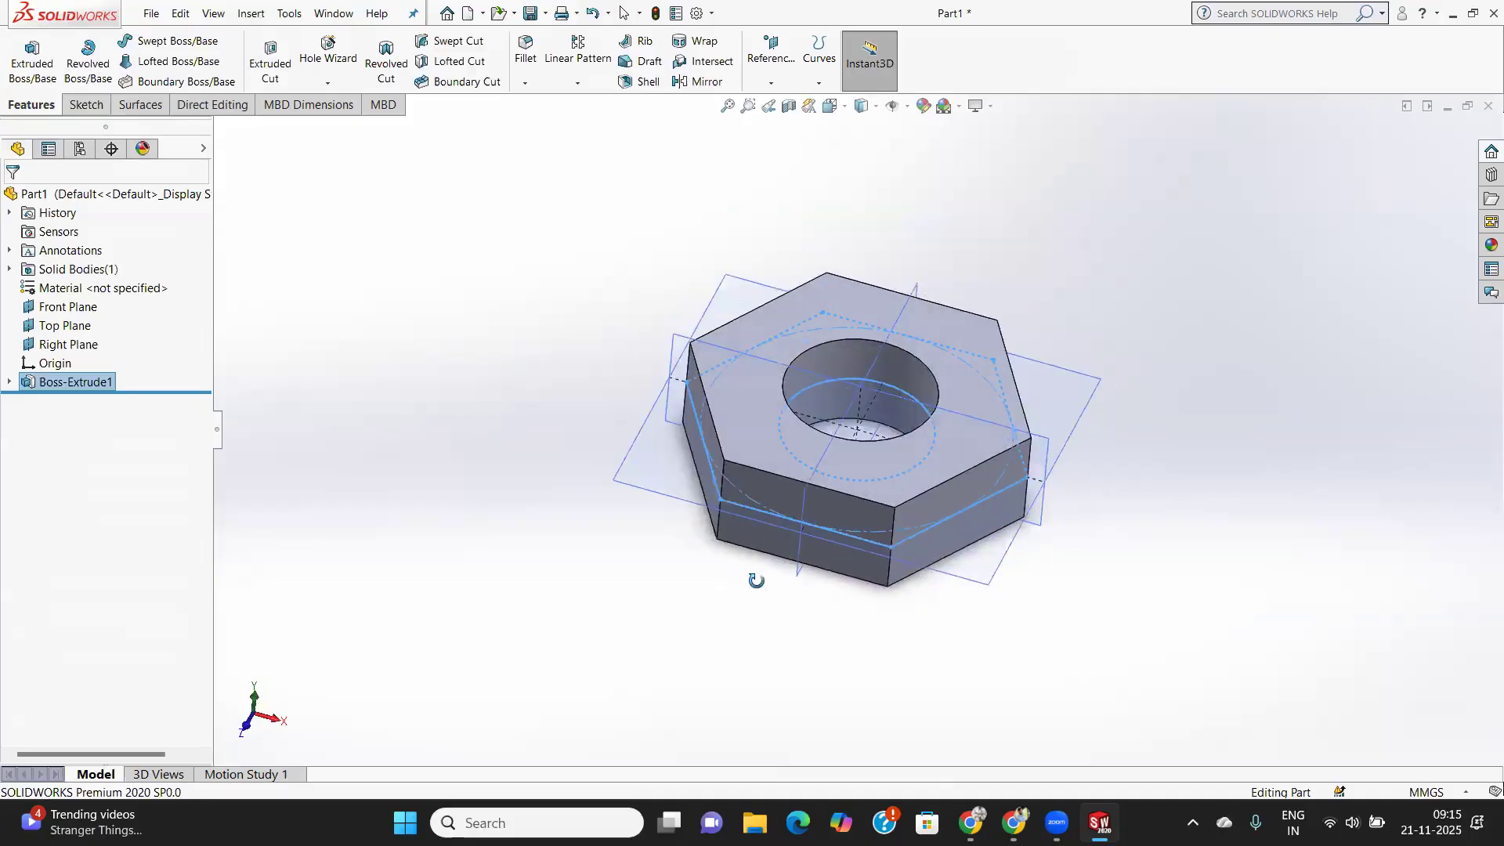
{"action": "left_click", "coordinate": [984, 380]}
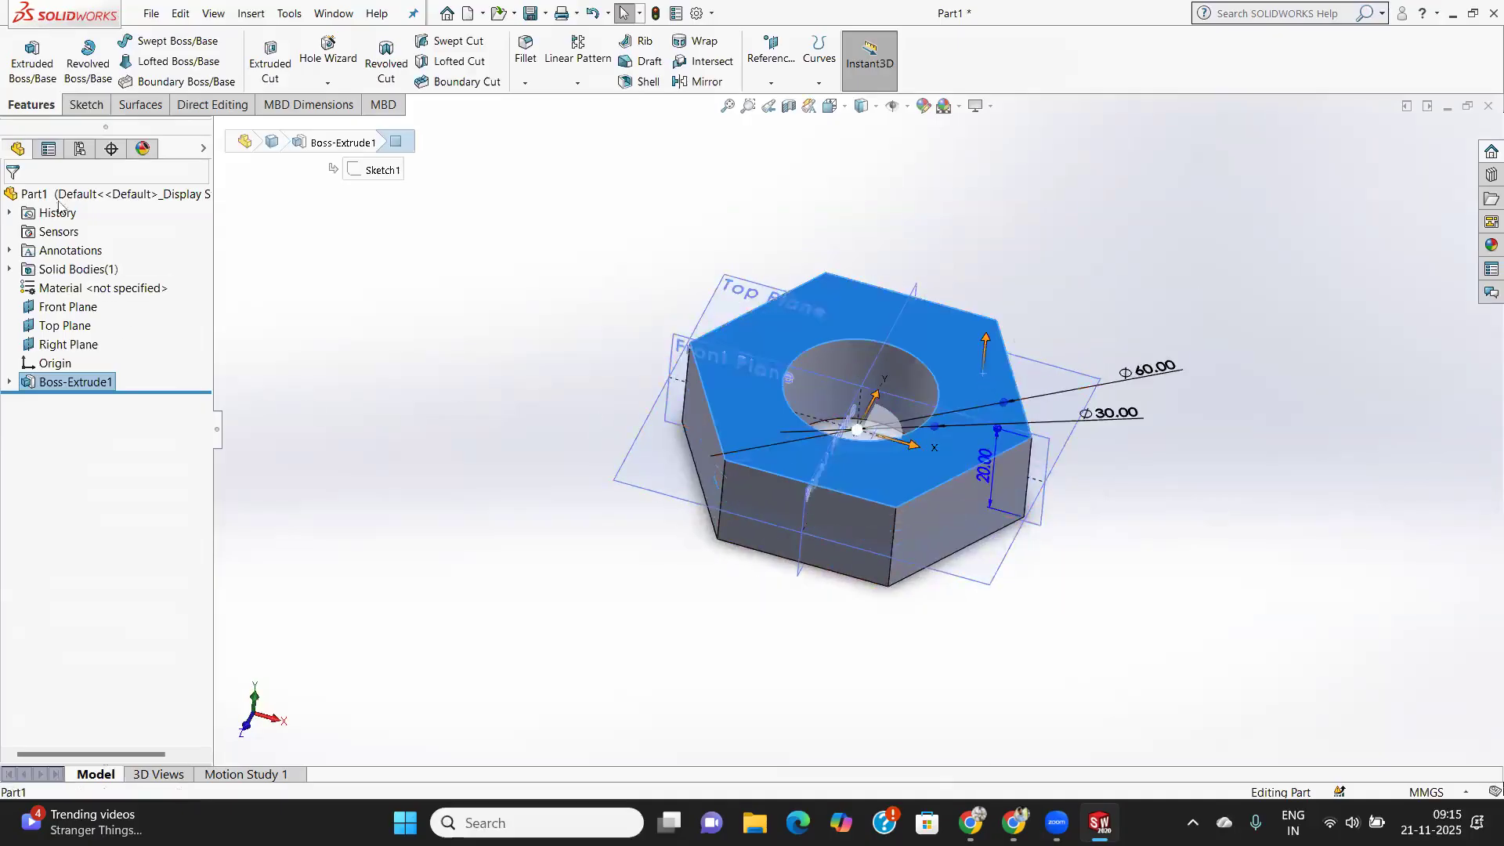
{"action": "left_click", "coordinate": [73, 112]}
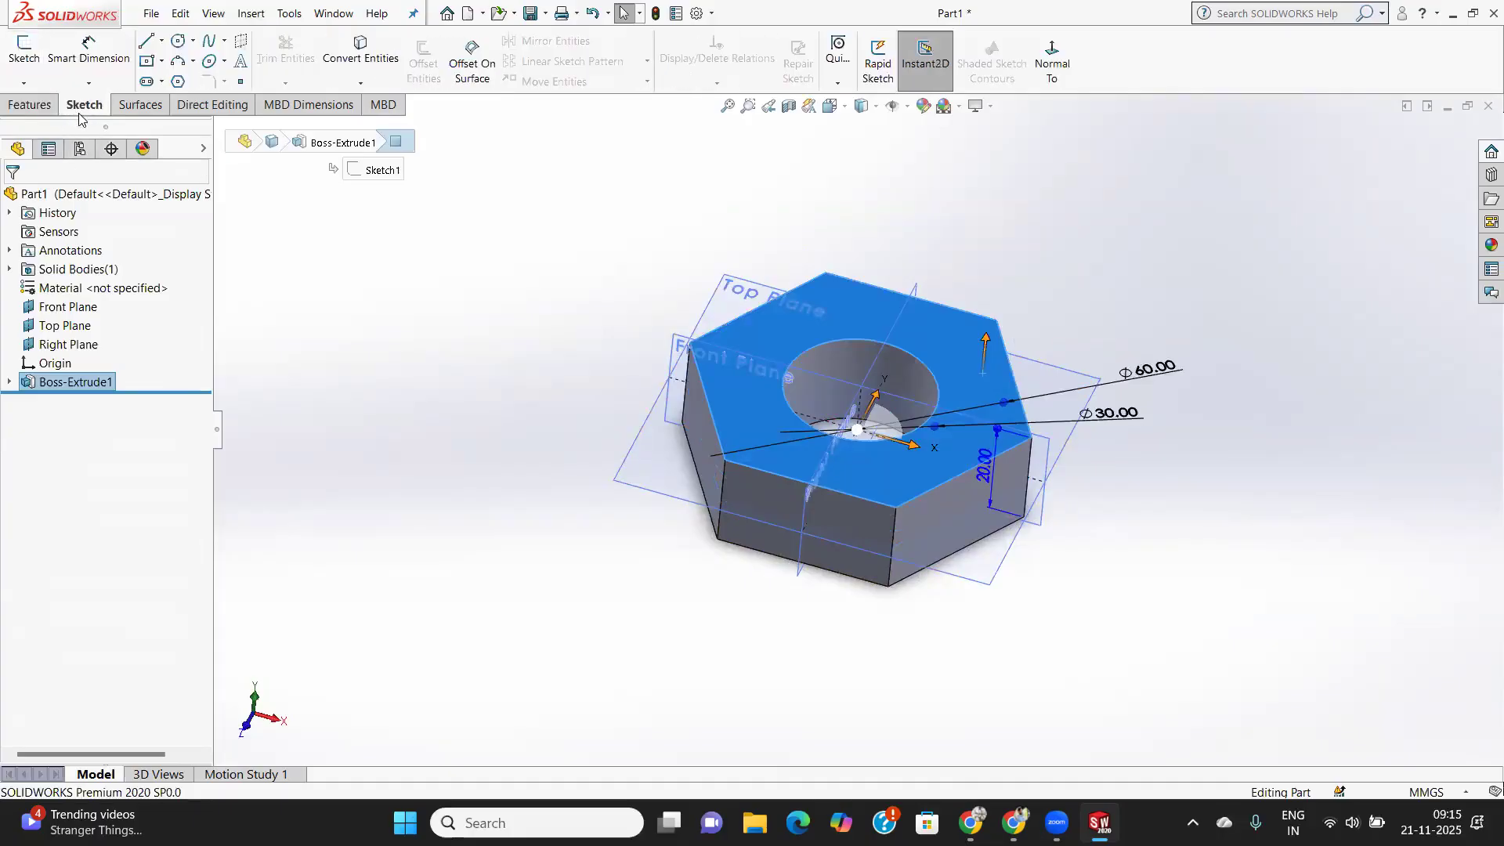
{"action": "left_click", "coordinate": [24, 55]}
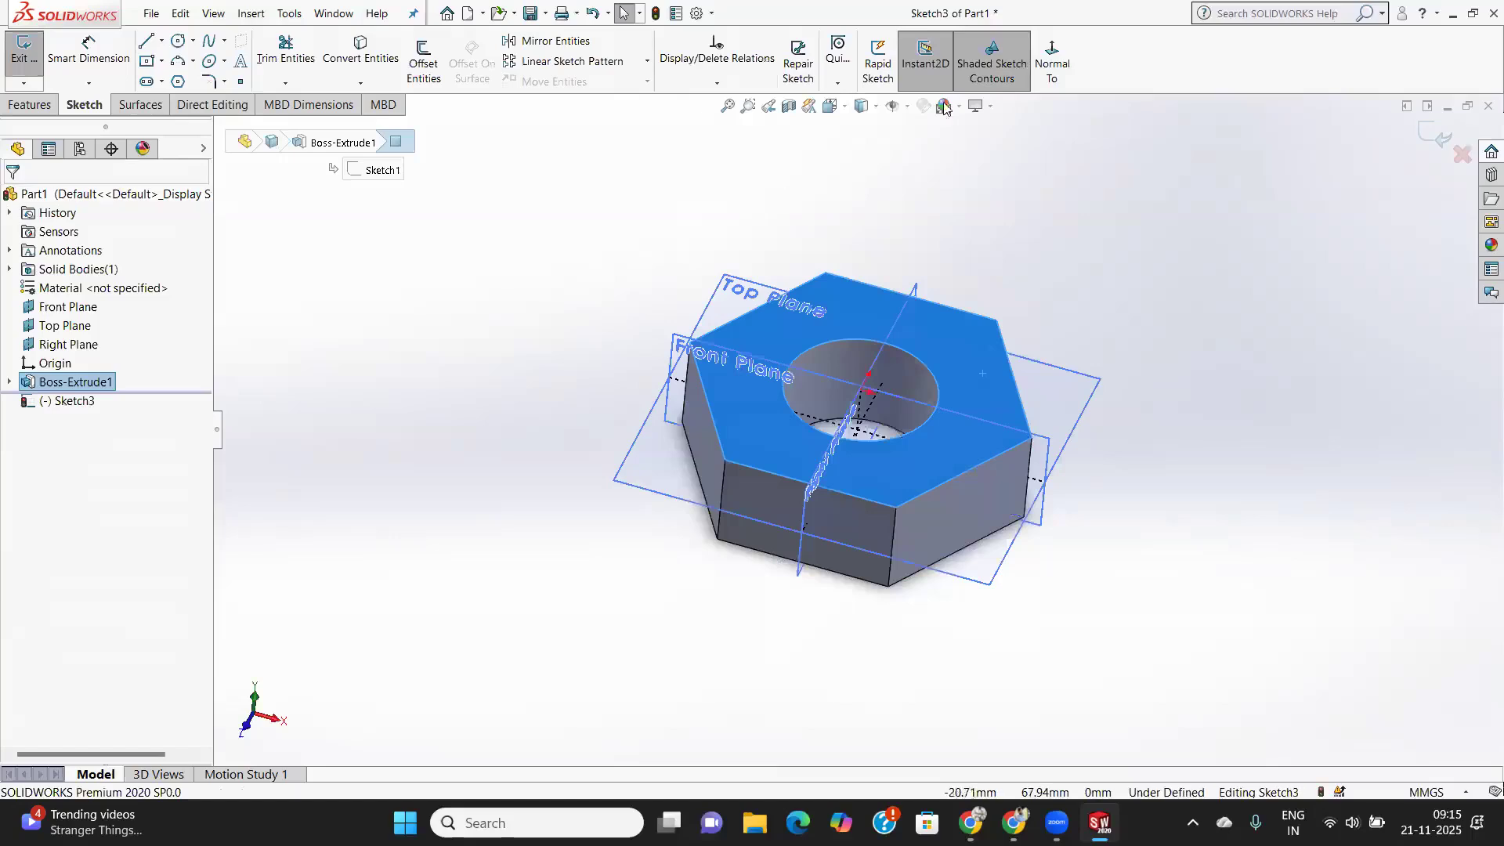
{"action": "left_click", "coordinate": [1052, 63]}
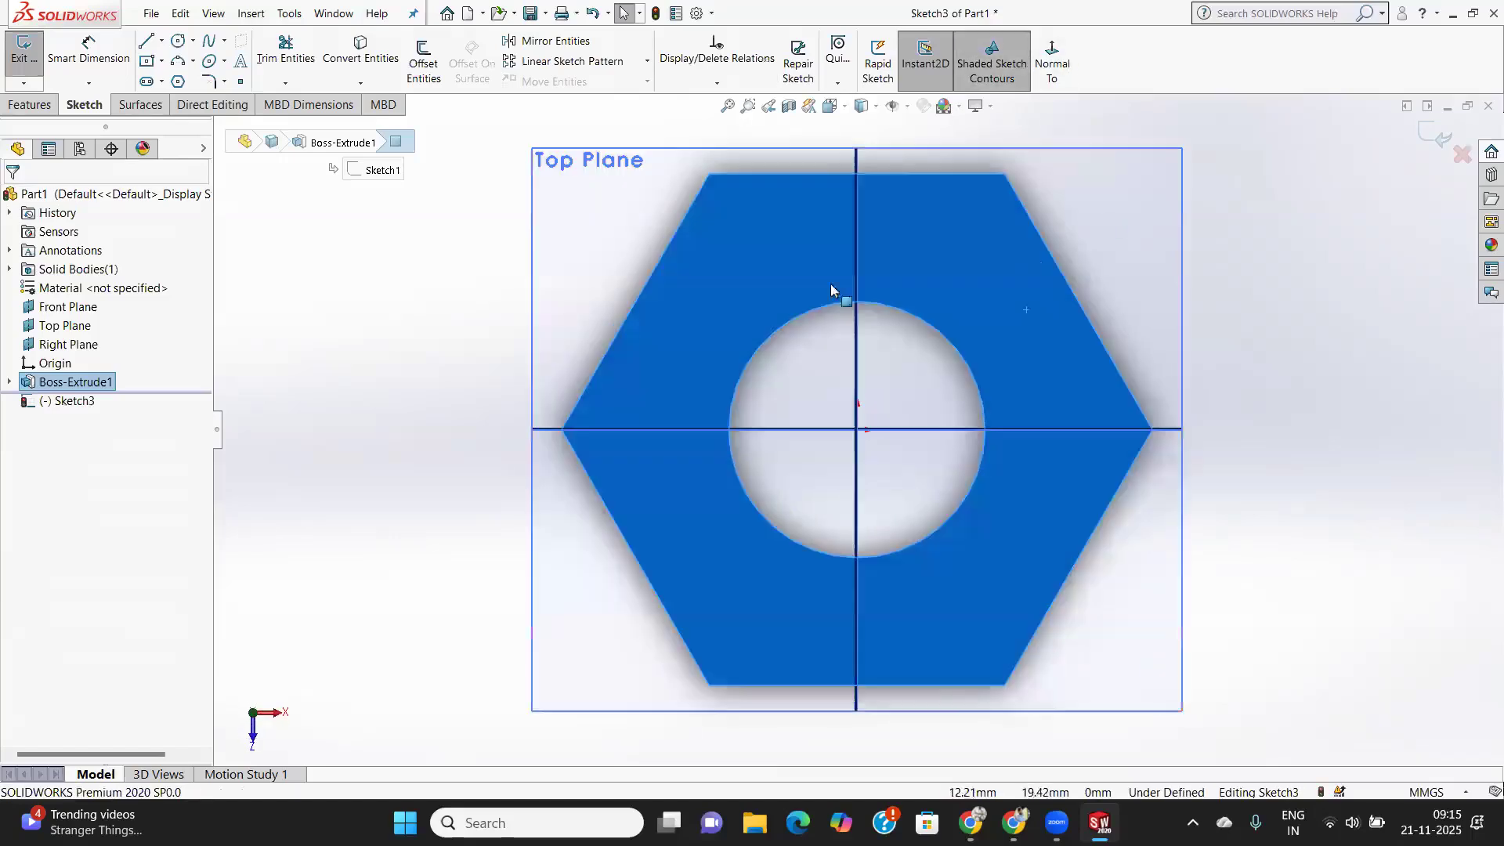
{"action": "left_click", "coordinate": [178, 40]}
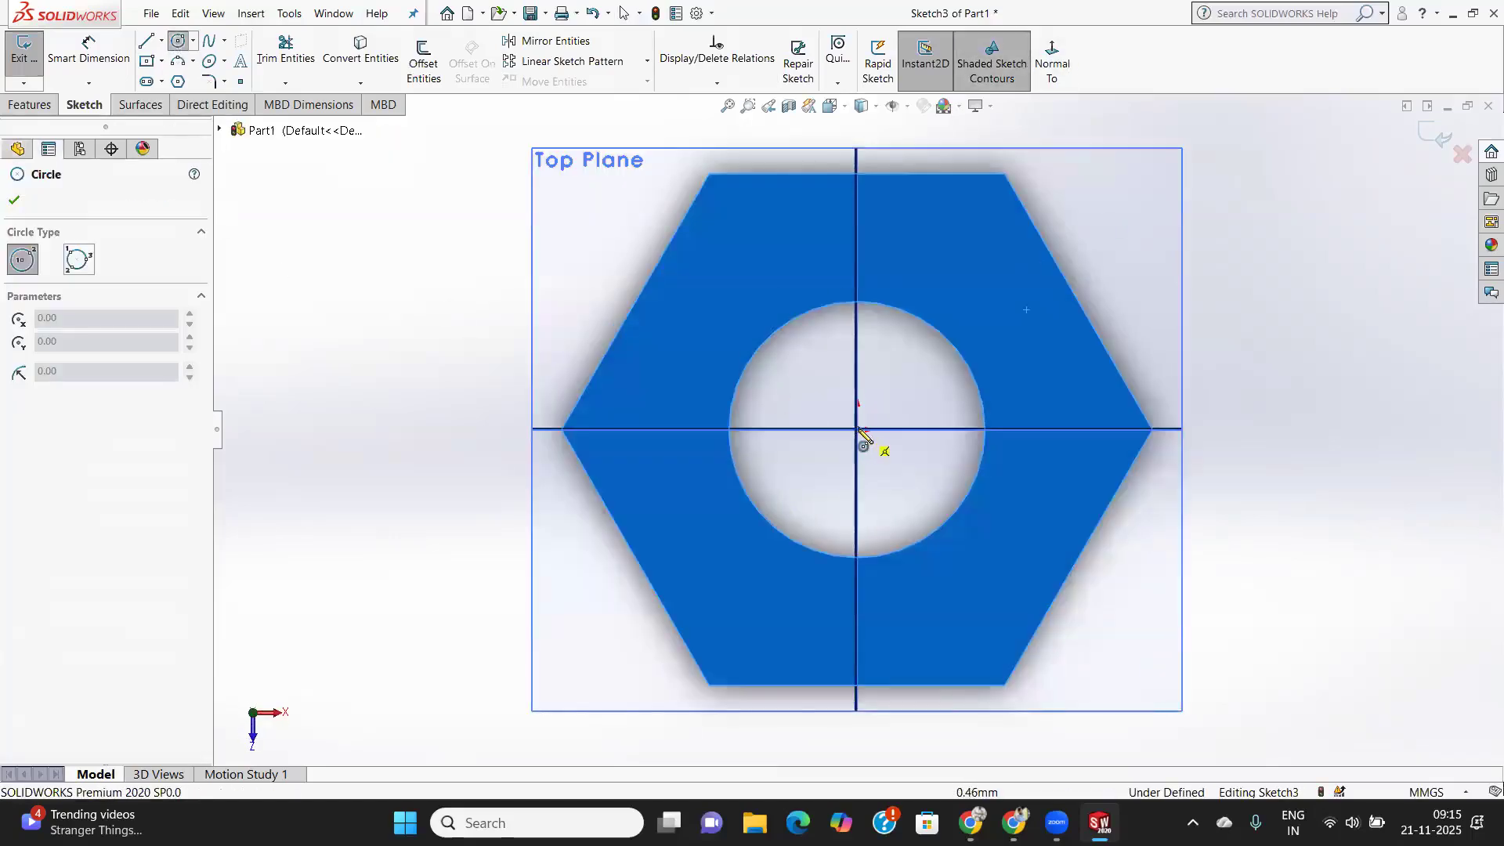
{"action": "left_click", "coordinate": [856, 429]}
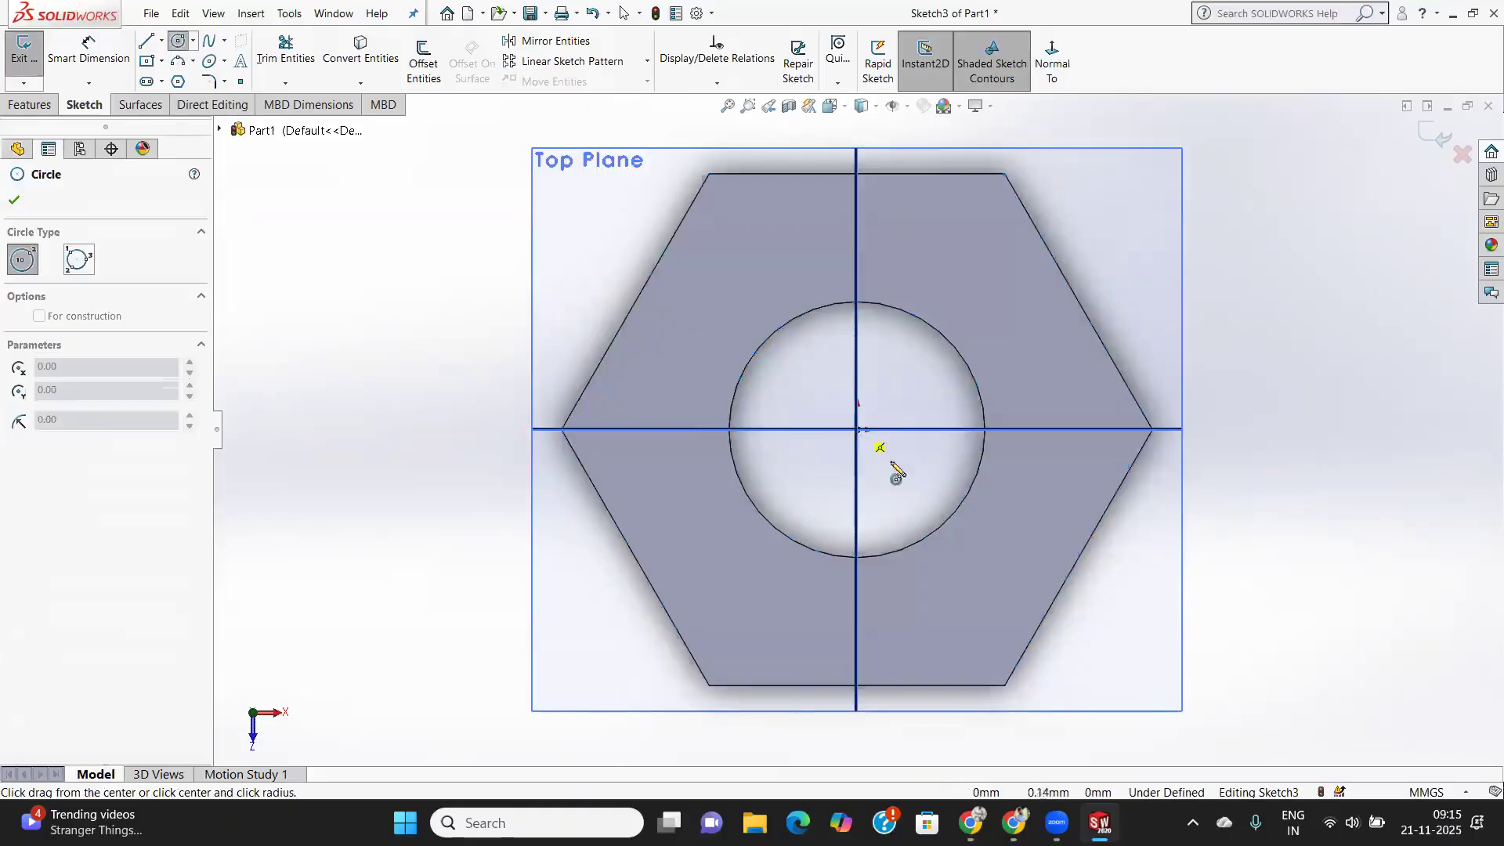
{"action": "left_click", "coordinate": [1075, 559]}
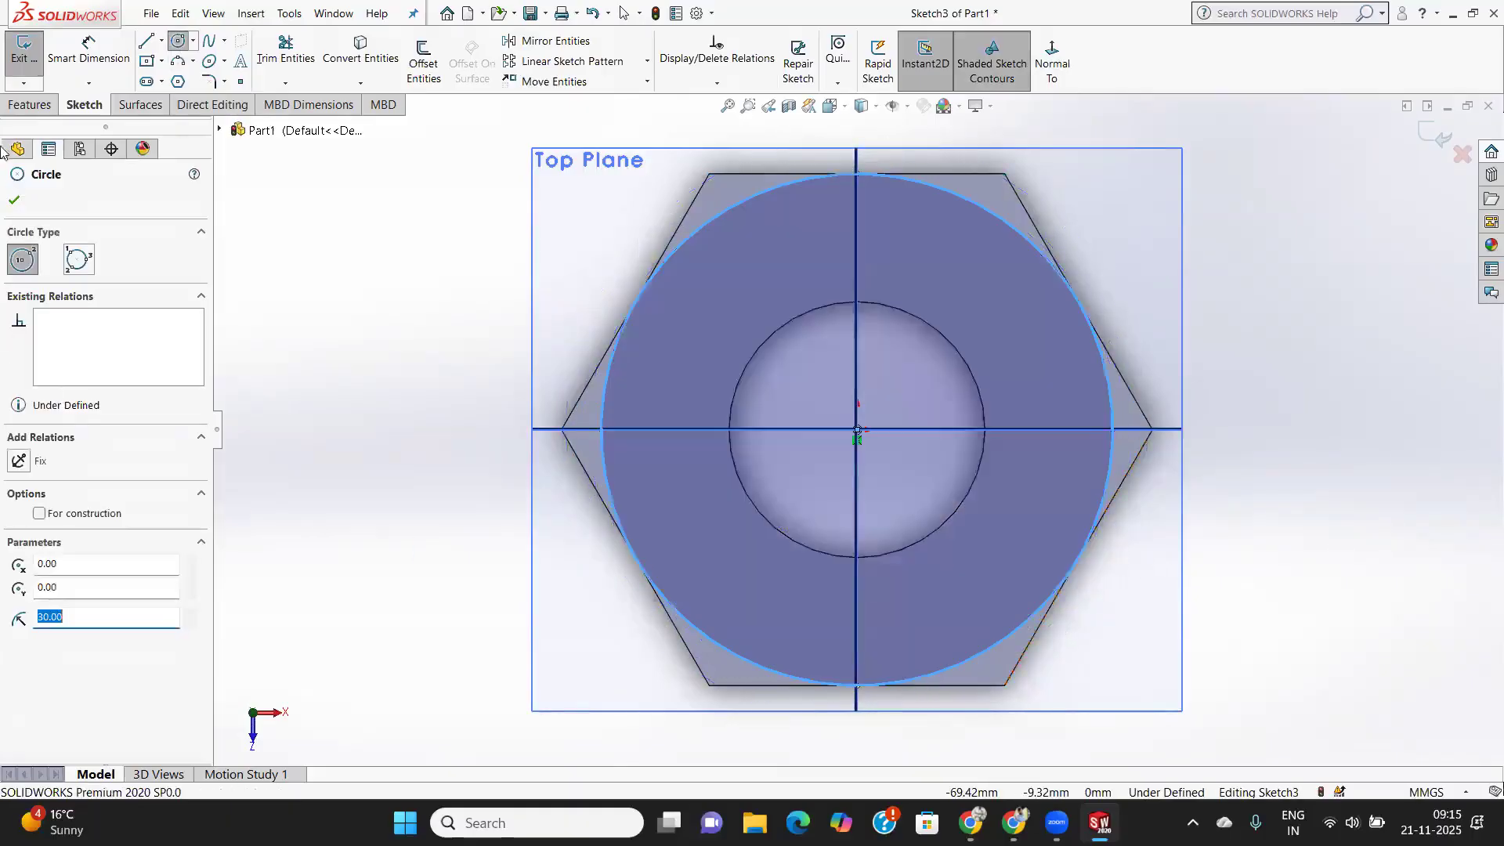
Accept the circle on the nut's upper face and exit the sketch.
{"action": "left_click", "coordinate": [16, 202]}
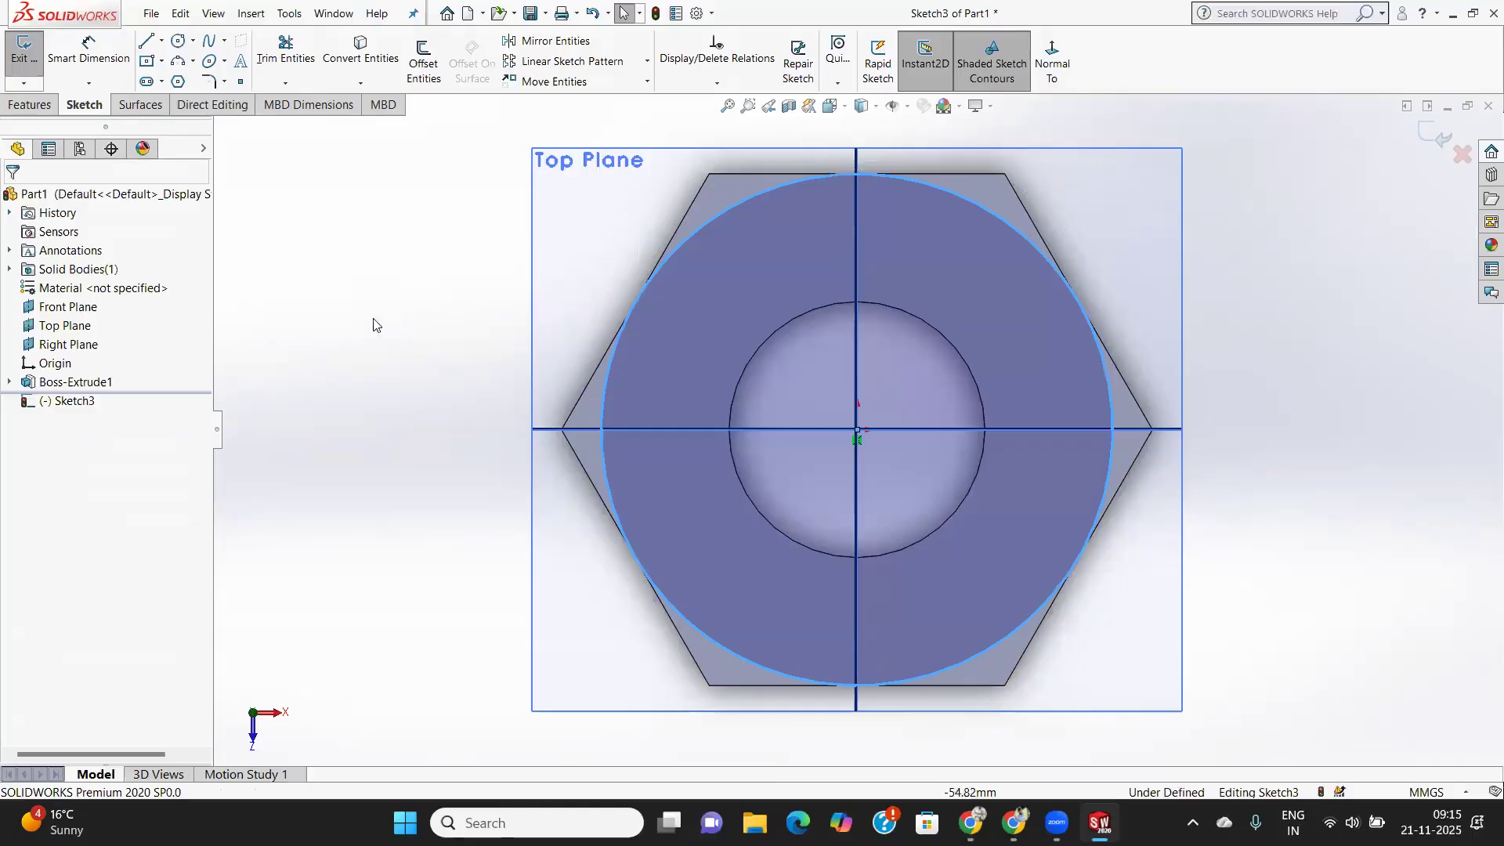
{"action": "left_click", "coordinate": [1430, 134]}
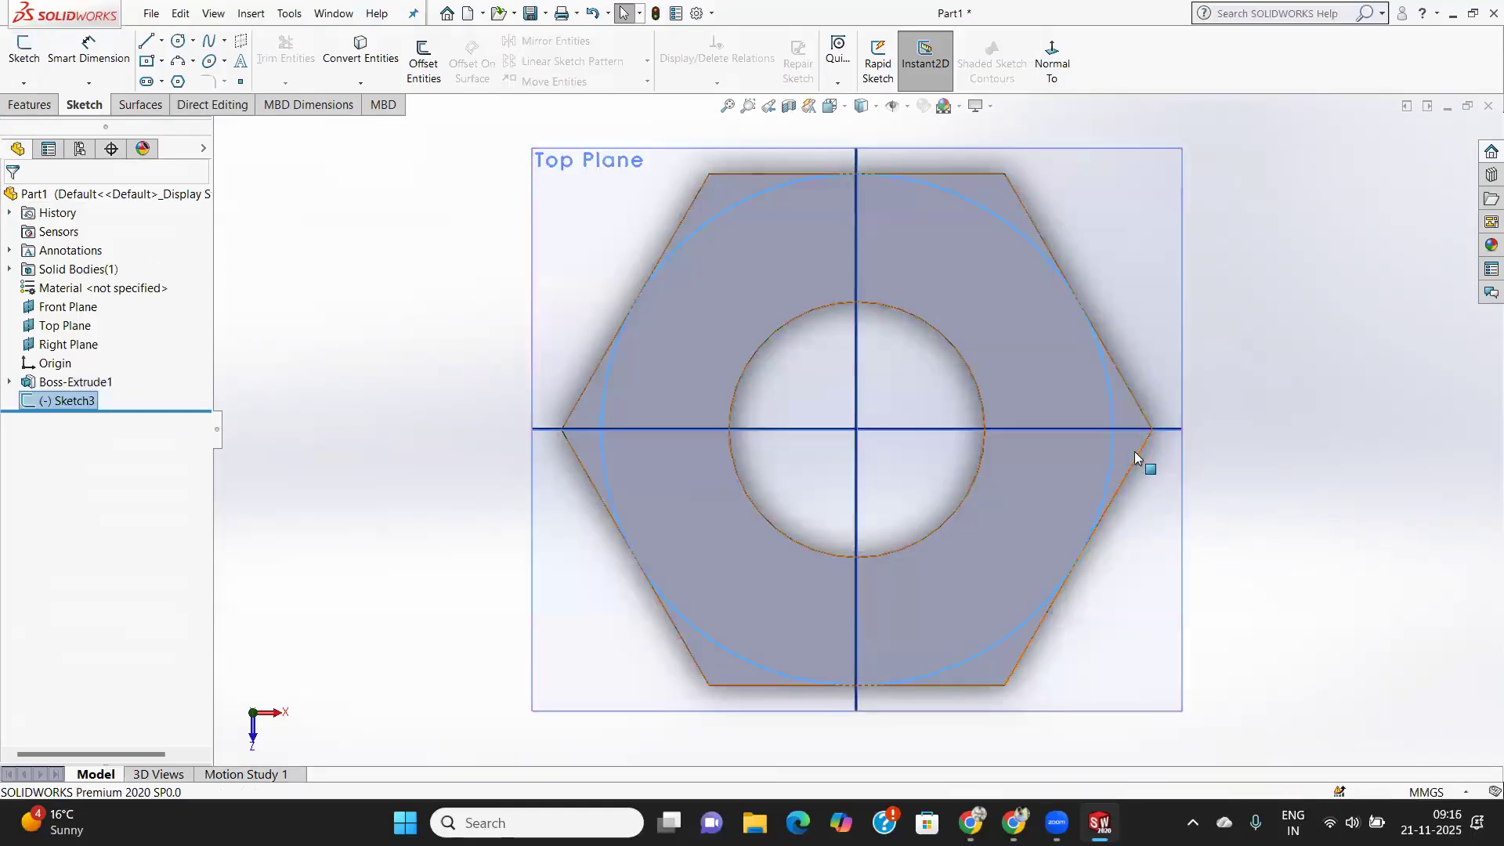
Sketch a closed right triangle on the Front Plane outward from the circle's edge, about 9.7 mm wide with a sloping side about 11 mm long.
{"action": "middle_click_drag", "start_coordinate": [1137, 458], "coordinate": [1142, 275]}
{"action": "left_click", "coordinate": [551, 397]}
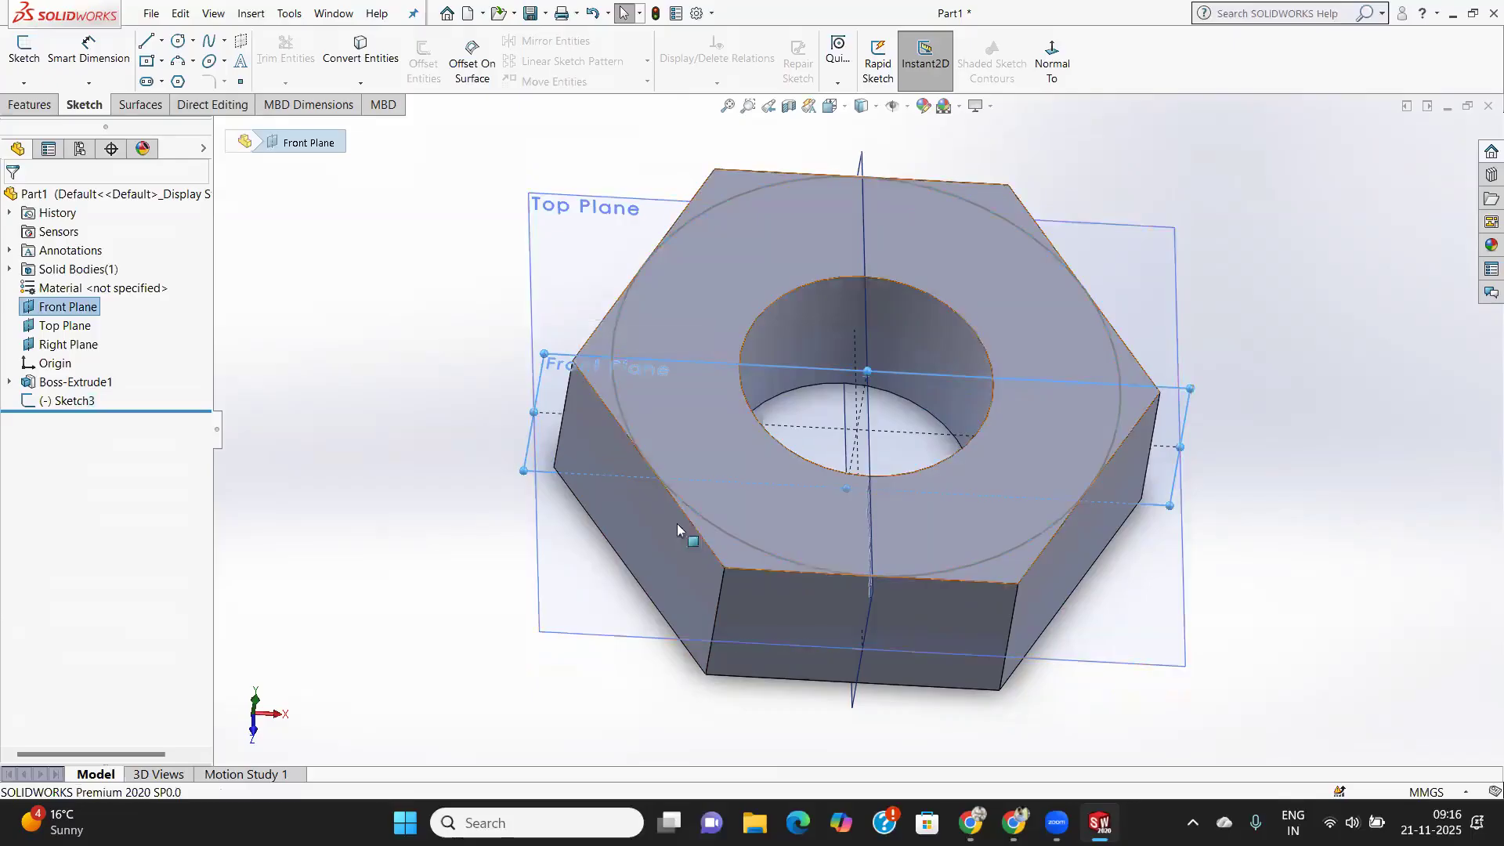
{"action": "left_click", "coordinate": [24, 49]}
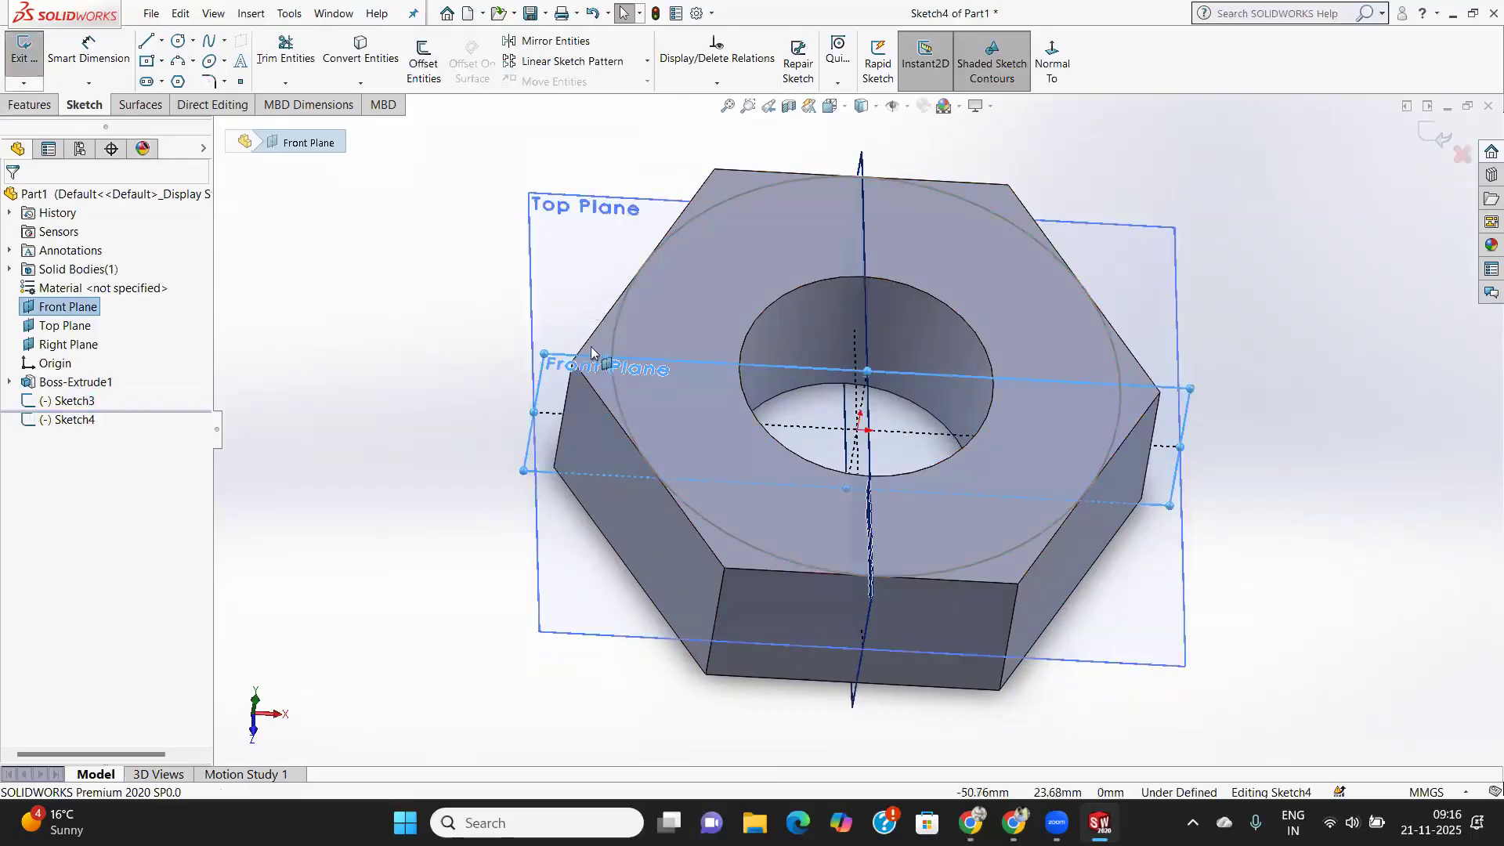
{"action": "mouse_move", "coordinate": [1208, 467]}
{"action": "middle_mouse_down"}
{"action": "mouse_move", "coordinate": [1215, 369]}
{"action": "mouse_move", "coordinate": [1243, 369]}
{"action": "mouse_move", "coordinate": [1222, 369]}
{"action": "middle_mouse_up"}
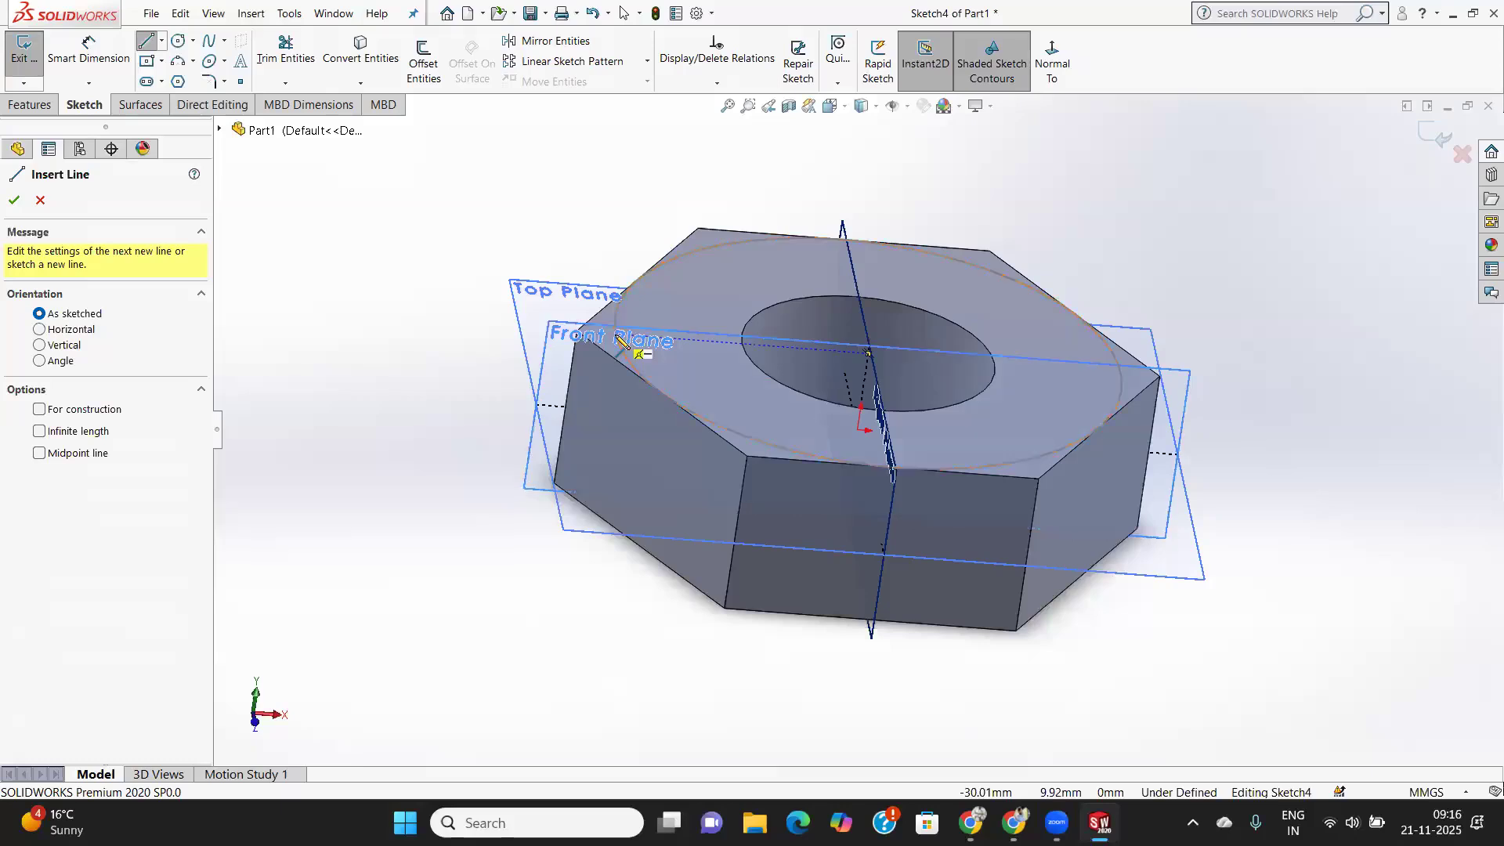
{"action": "left_click", "coordinate": [617, 336]}
{"action": "left_click", "coordinate": [534, 328]}
{"action": "left_click", "coordinate": [529, 367]}
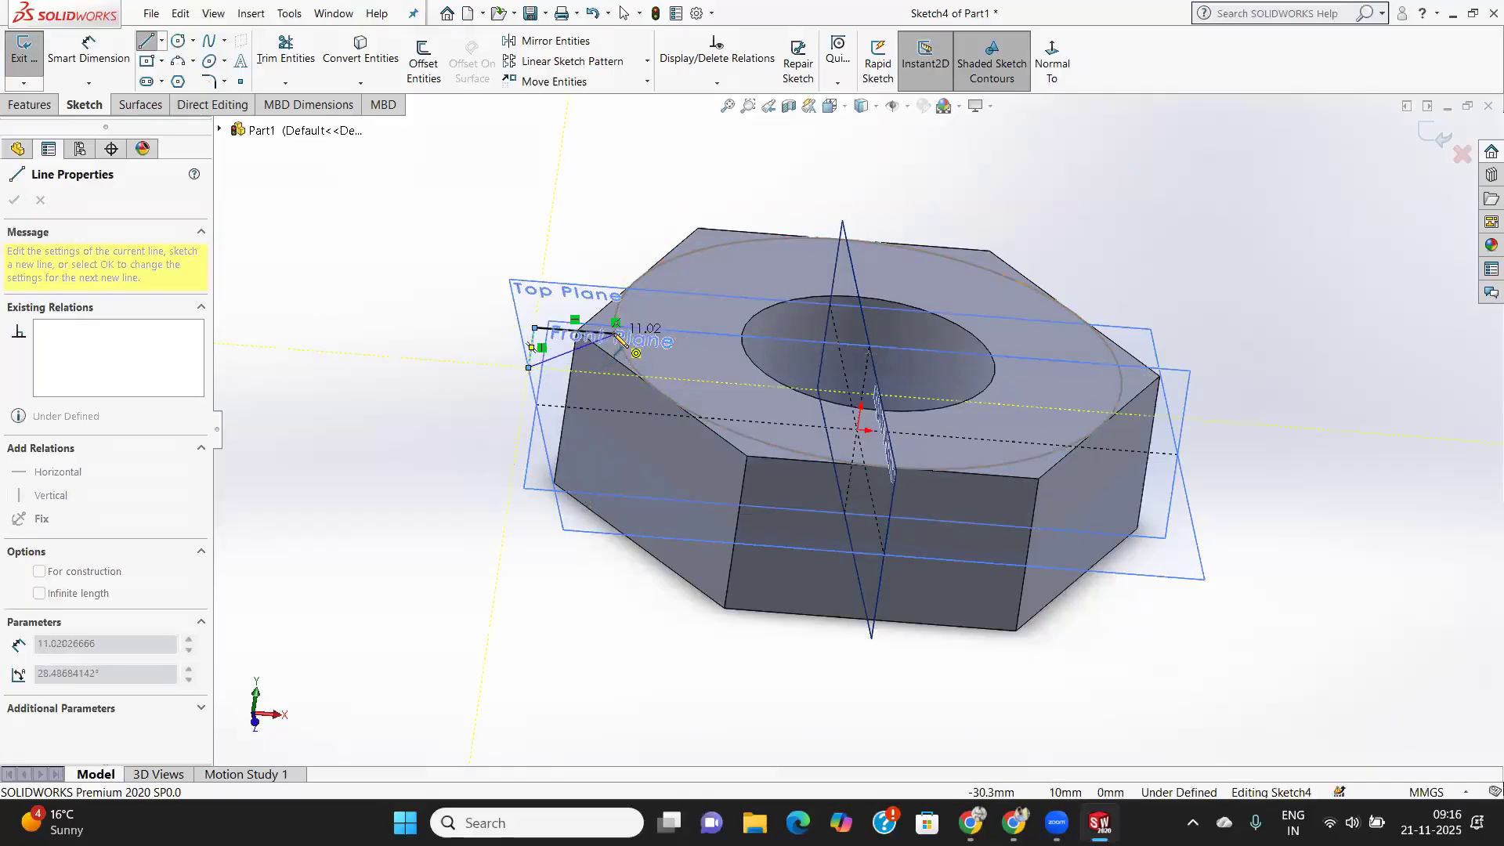
{"action": "left_click", "coordinate": [617, 337]}
{"action": "scroll", "coordinate": [574, 384], "scroll_direction": "down", "scroll_amount": 3}
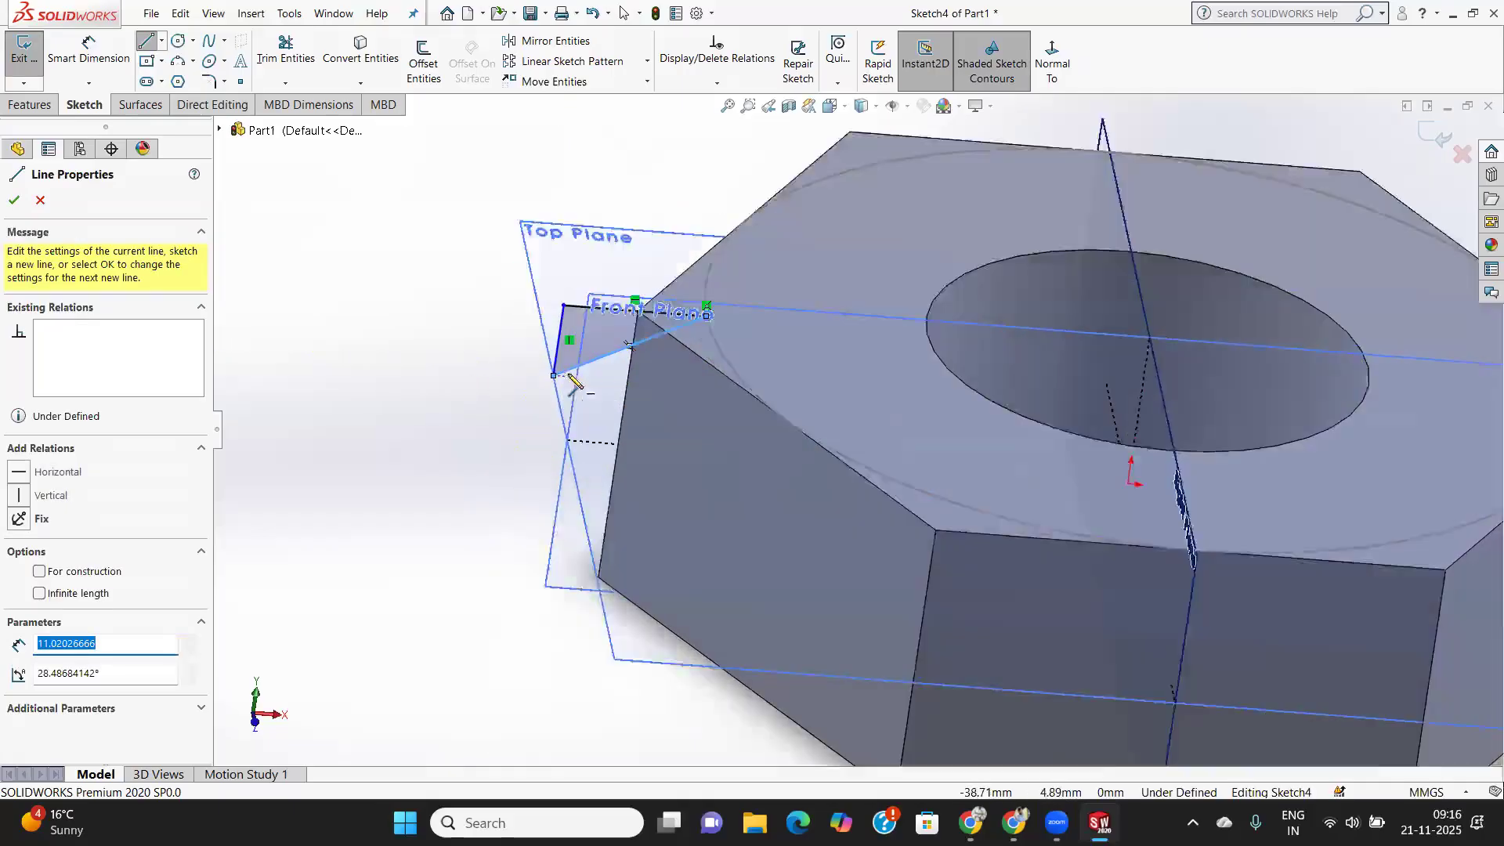
{"action": "scroll", "coordinate": [575, 383], "scroll_direction": "down", "scroll_amount": 2}
{"action": "left_click", "coordinate": [14, 200]}
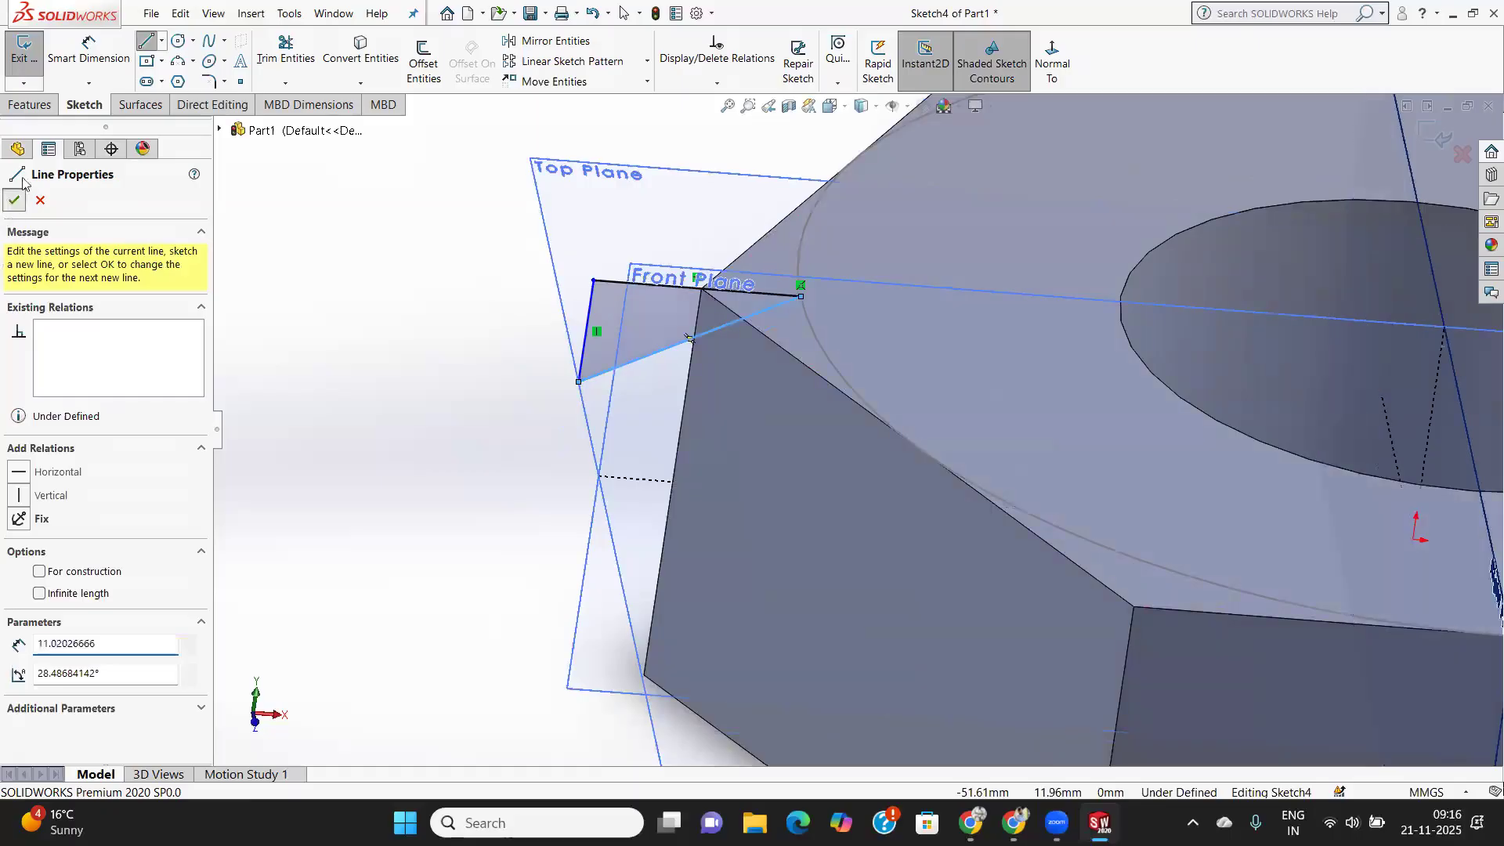
Dimension the angle between the triangle's horizontal and sloping lines to 30° and exit the sketch.
{"action": "left_click", "coordinate": [88, 48]}
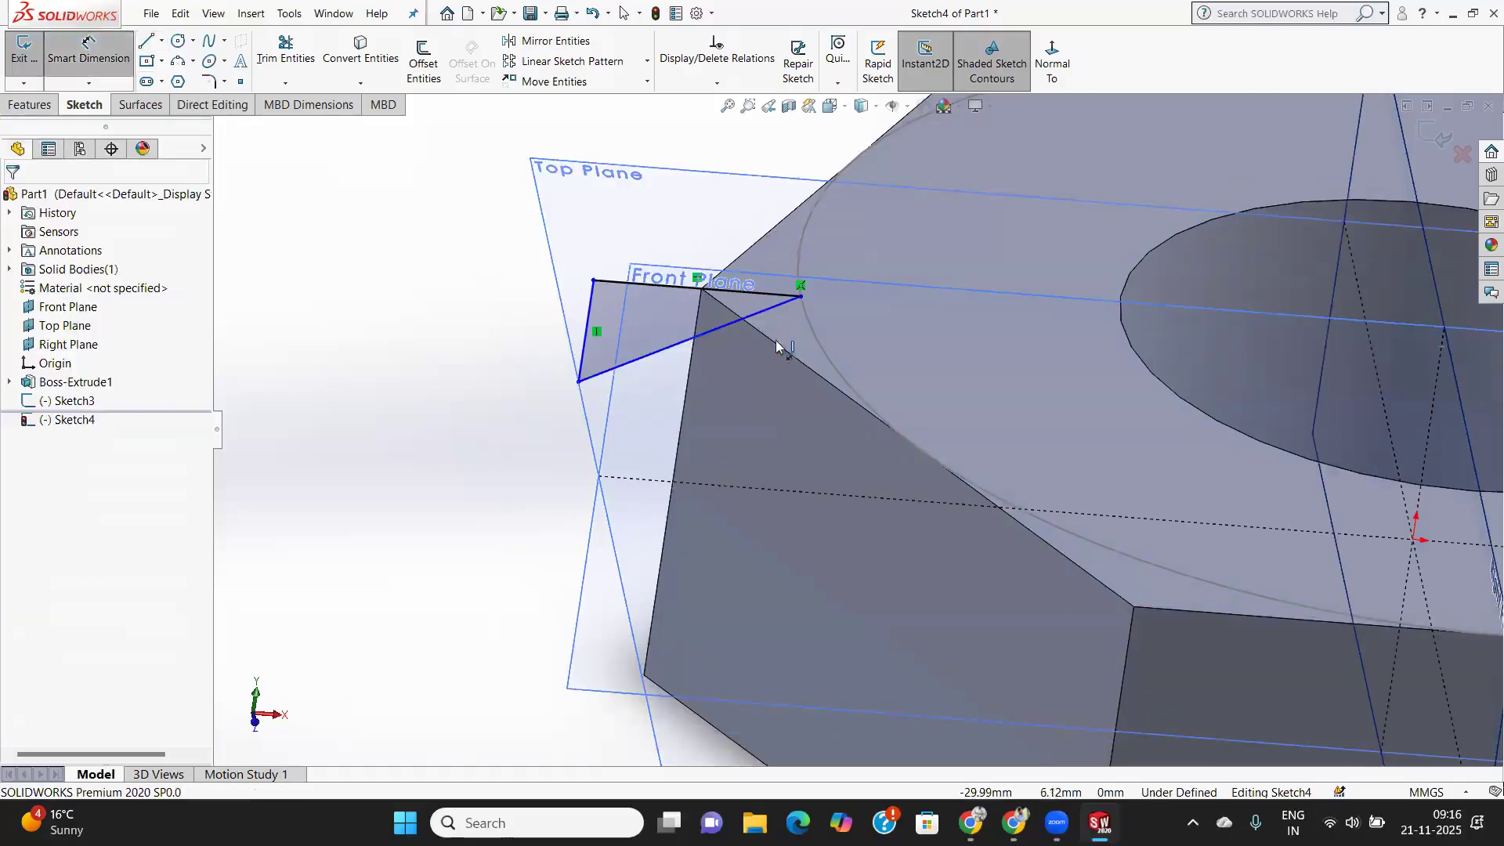
{"action": "left_click", "coordinate": [761, 295]}
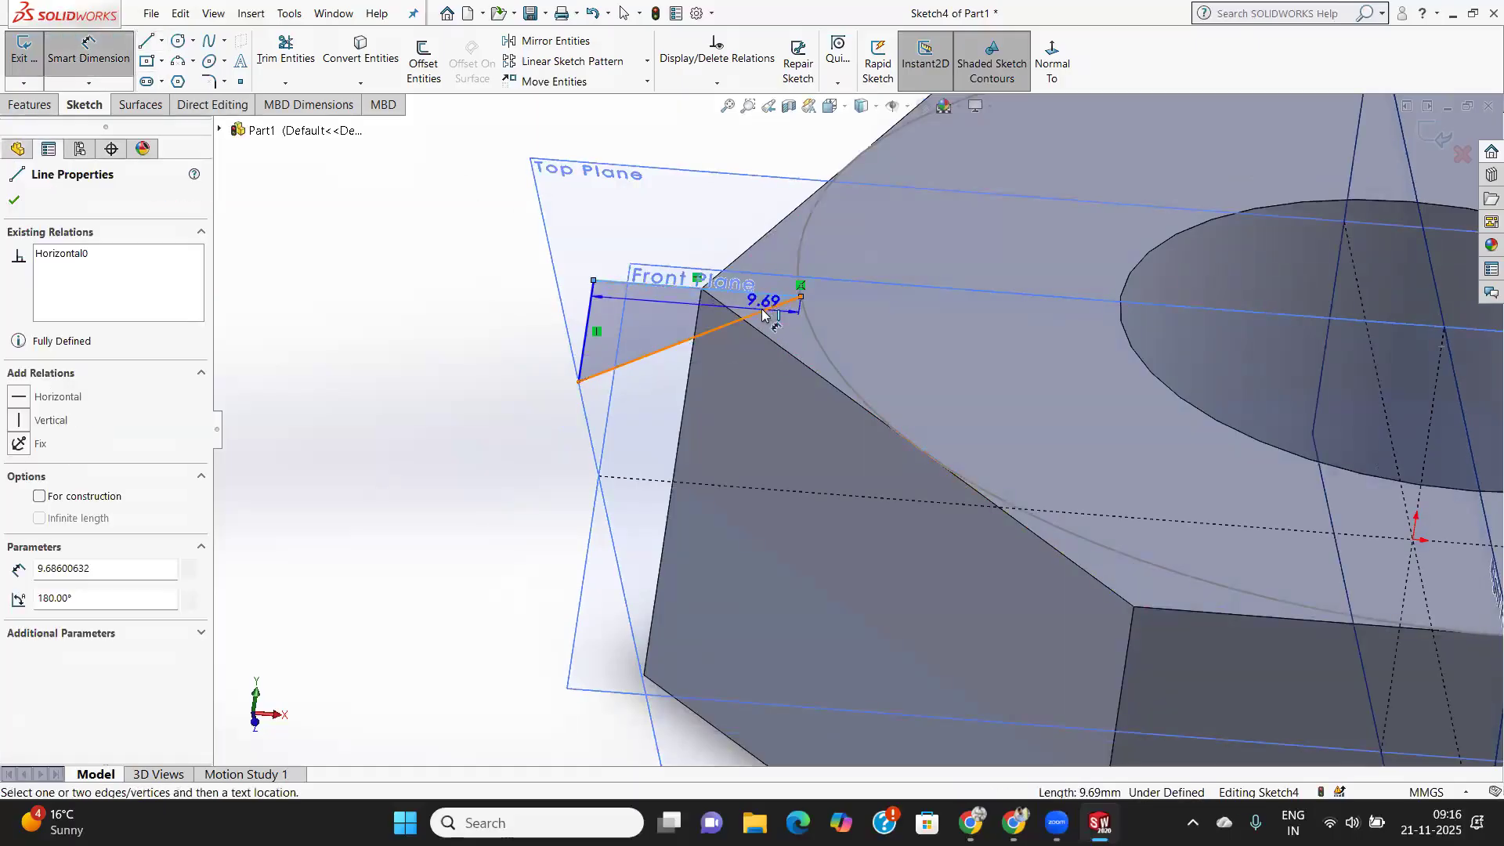
{"action": "left_click", "coordinate": [761, 310]}
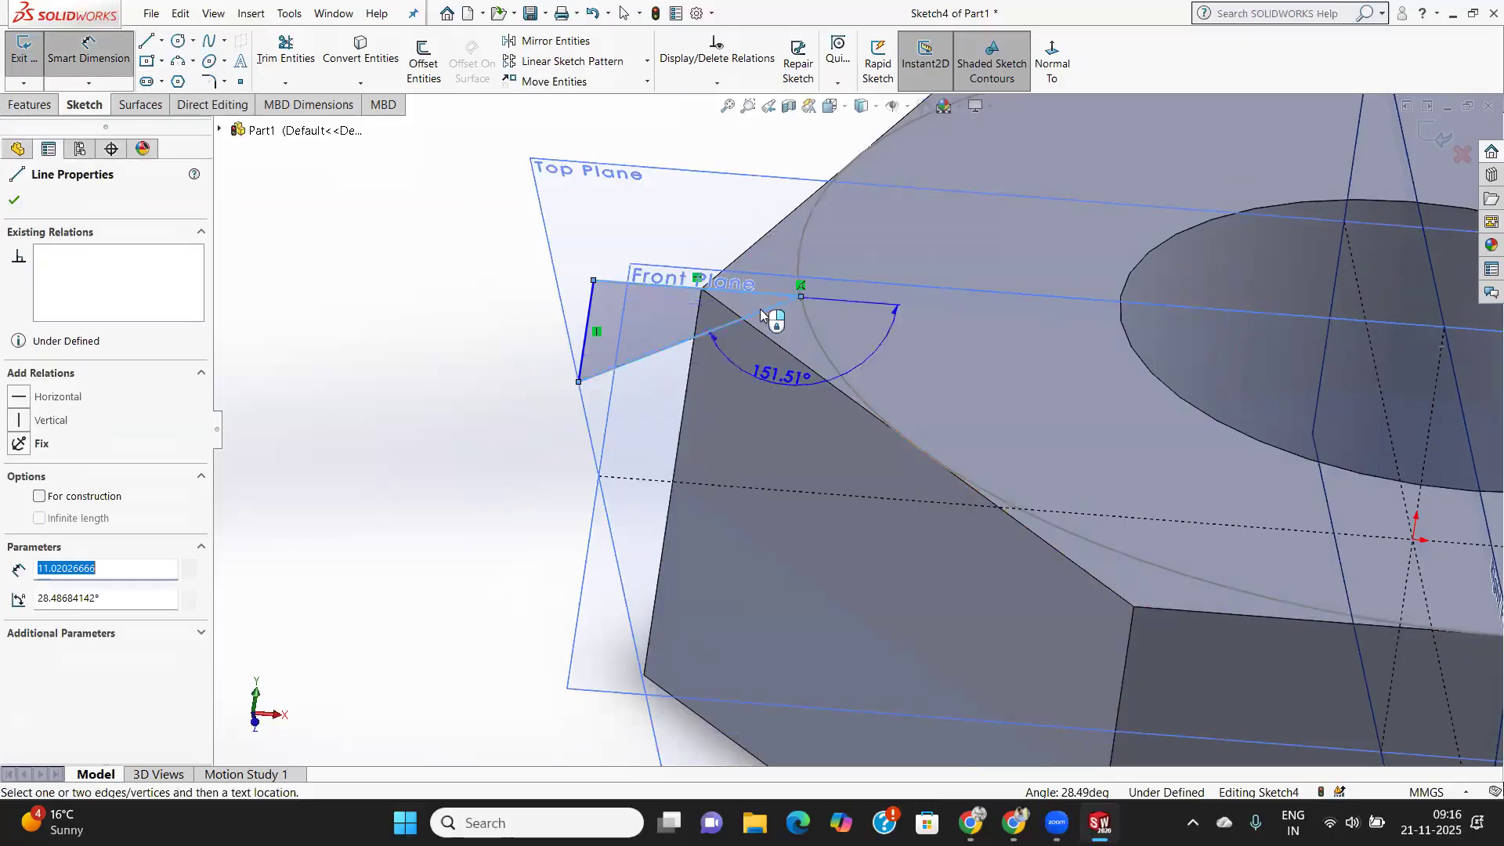
{"action": "left_click", "coordinate": [695, 445]}
{"action": "type", "text": "30"}
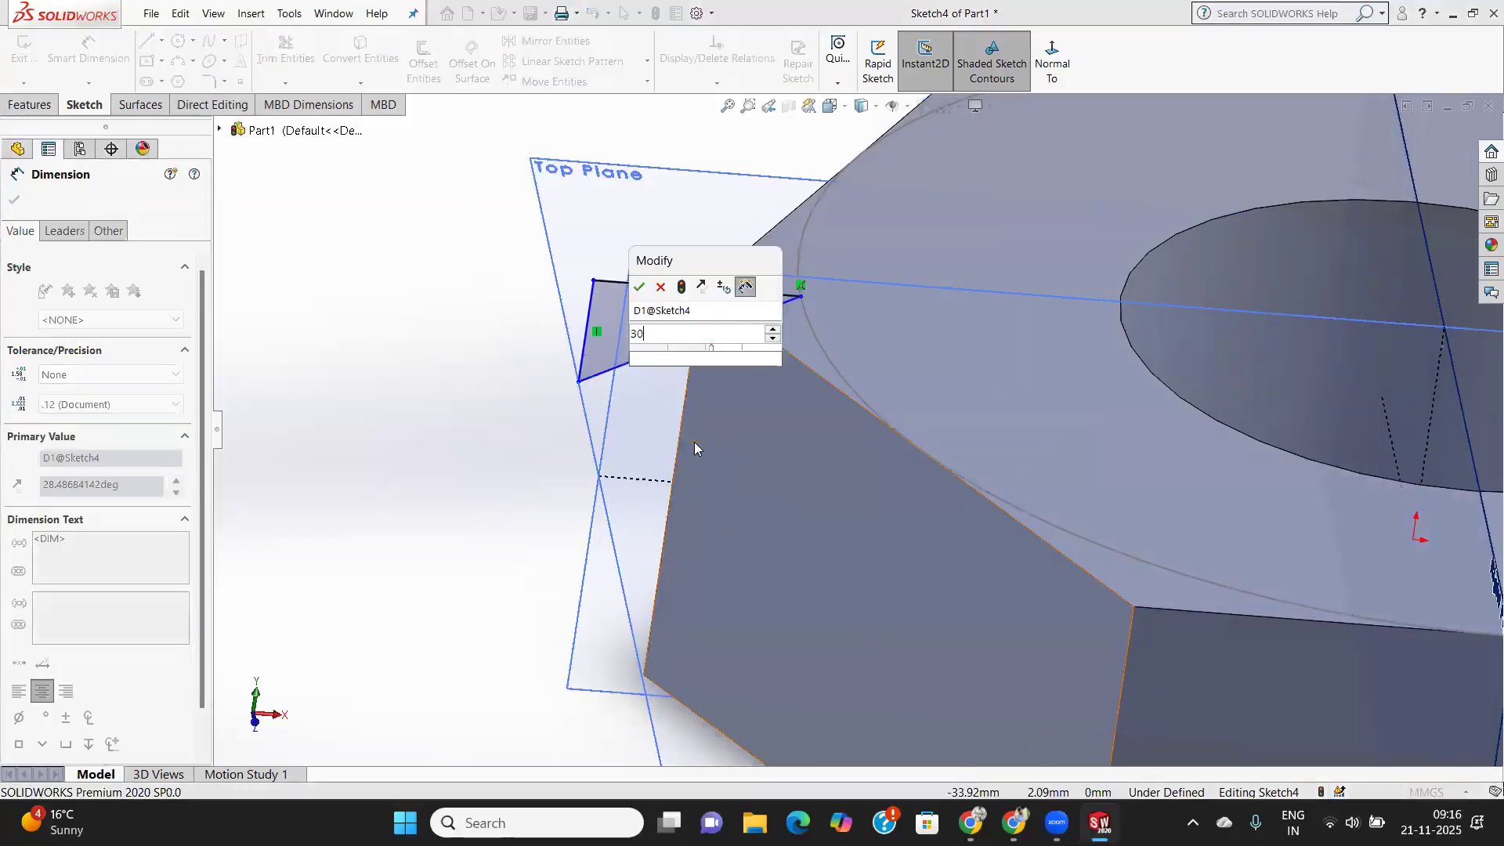
{"action": "key", "text": "Return"}
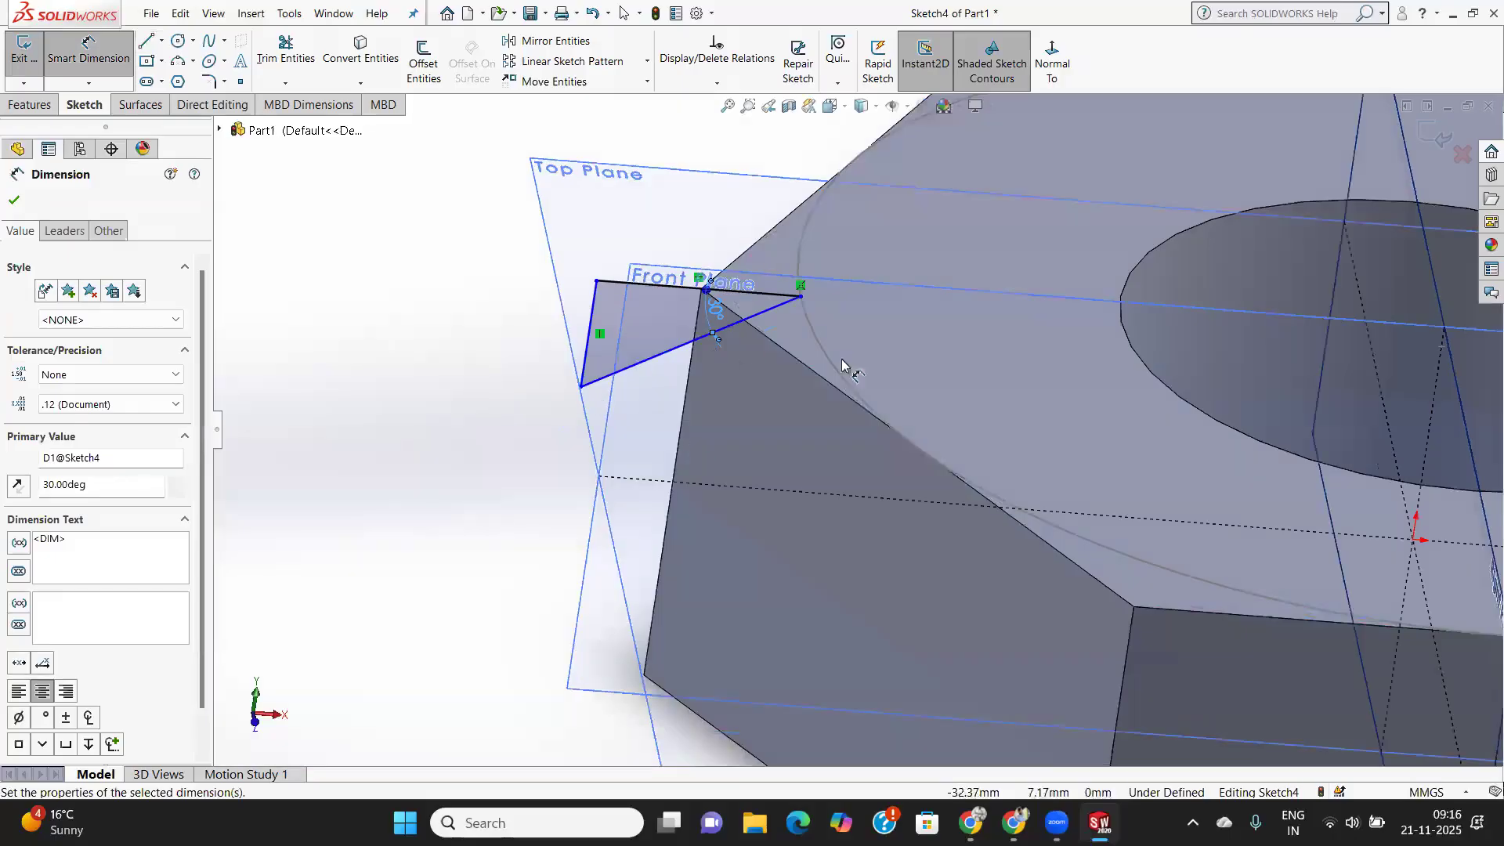
{"action": "left_click", "coordinate": [11, 200]}
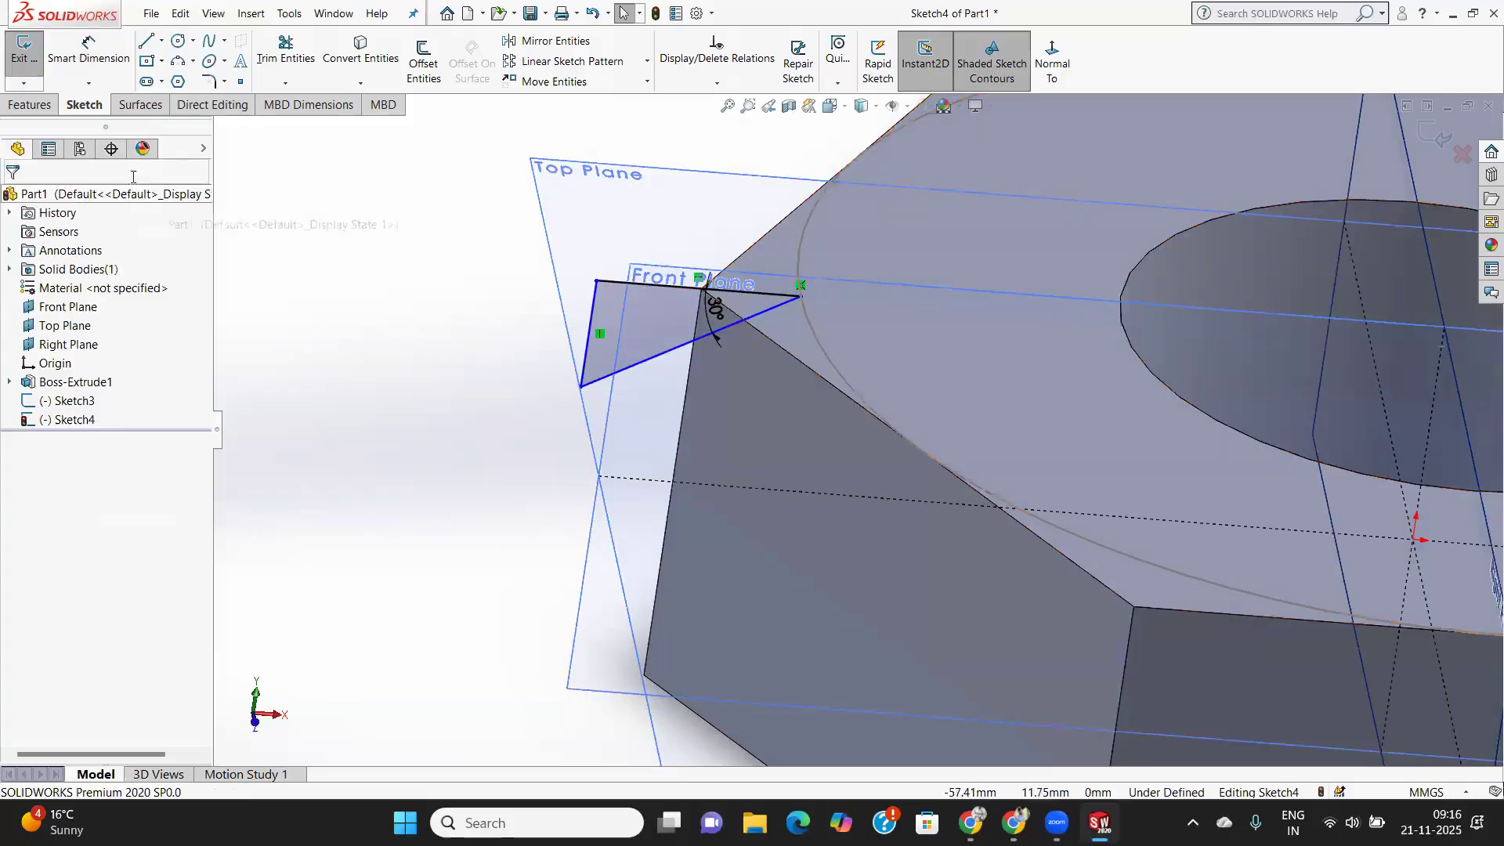
{"action": "left_click", "coordinate": [23, 55]}
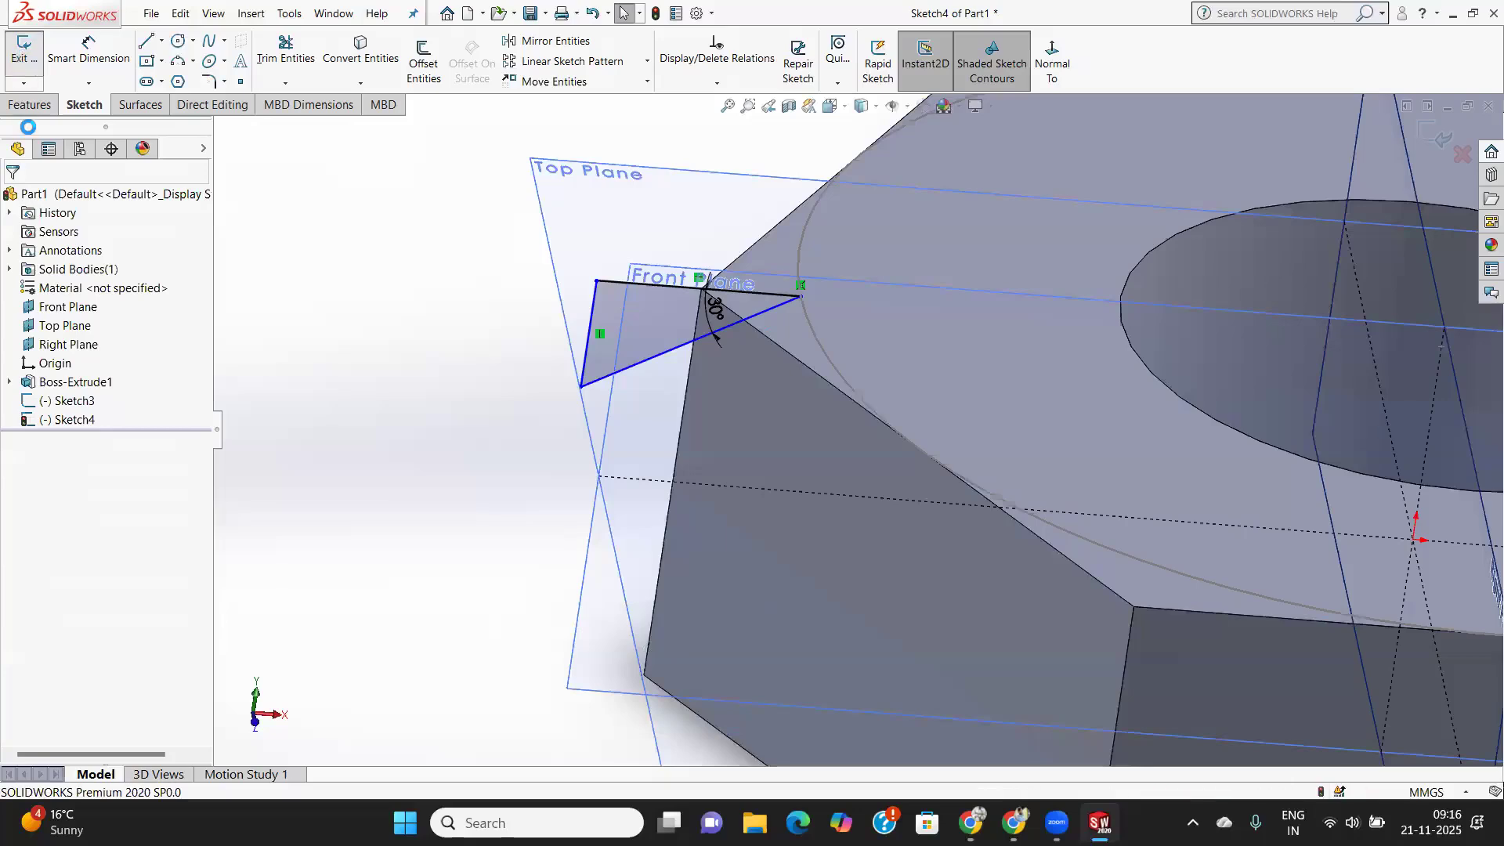
Create a Swept Cut with the triangle sketch as profile and the circle sketch on the upper face as path.
{"action": "scroll", "coordinate": [823, 305], "scroll_direction": "up", "scroll_amount": 5}
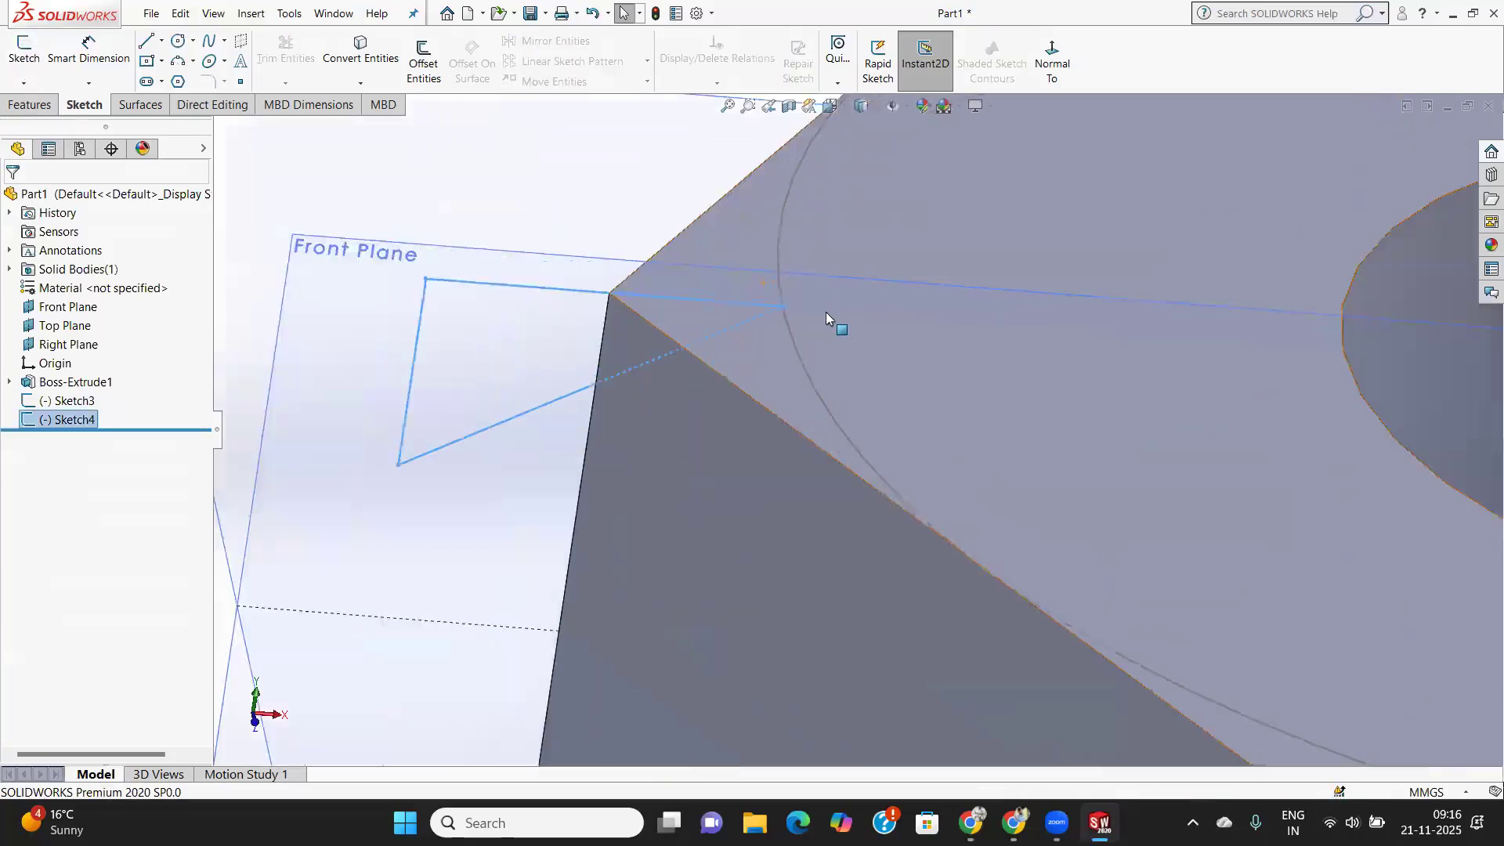
{"action": "left_click", "coordinate": [33, 105]}
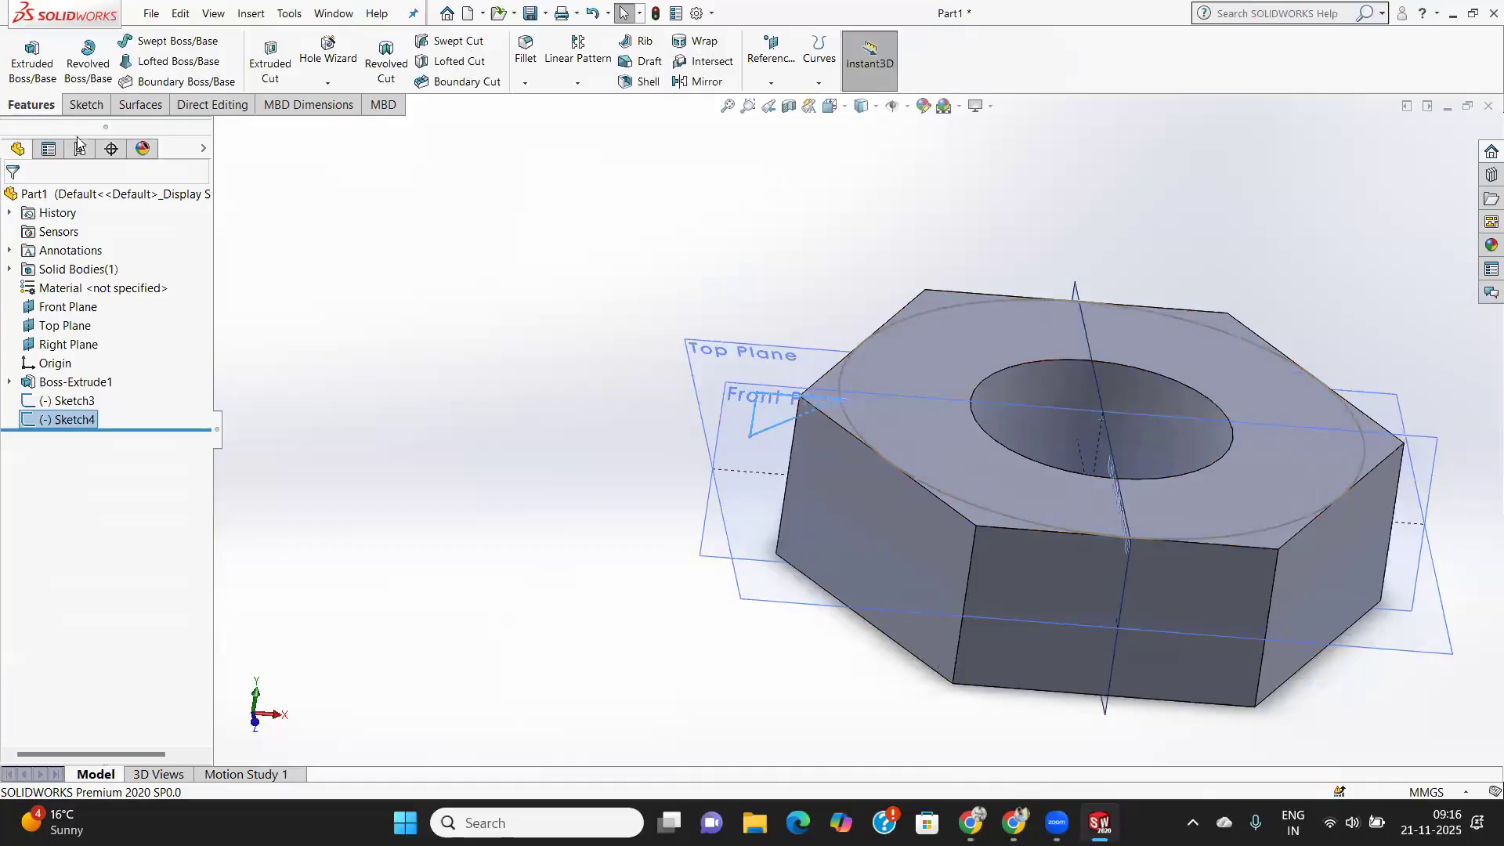
{"action": "left_click", "coordinate": [465, 45]}
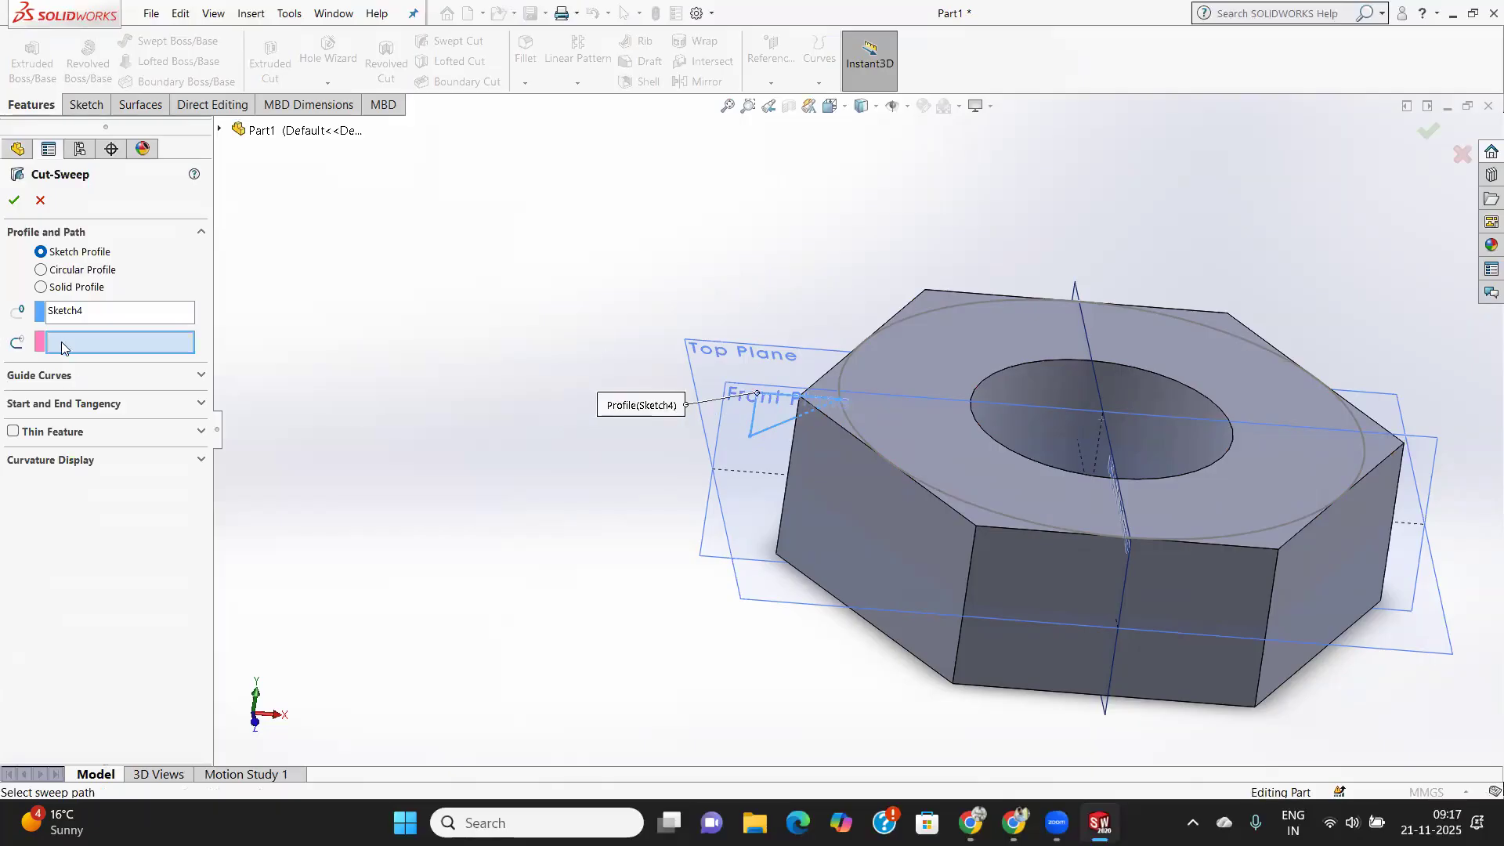
{"action": "left_click", "coordinate": [836, 422]}
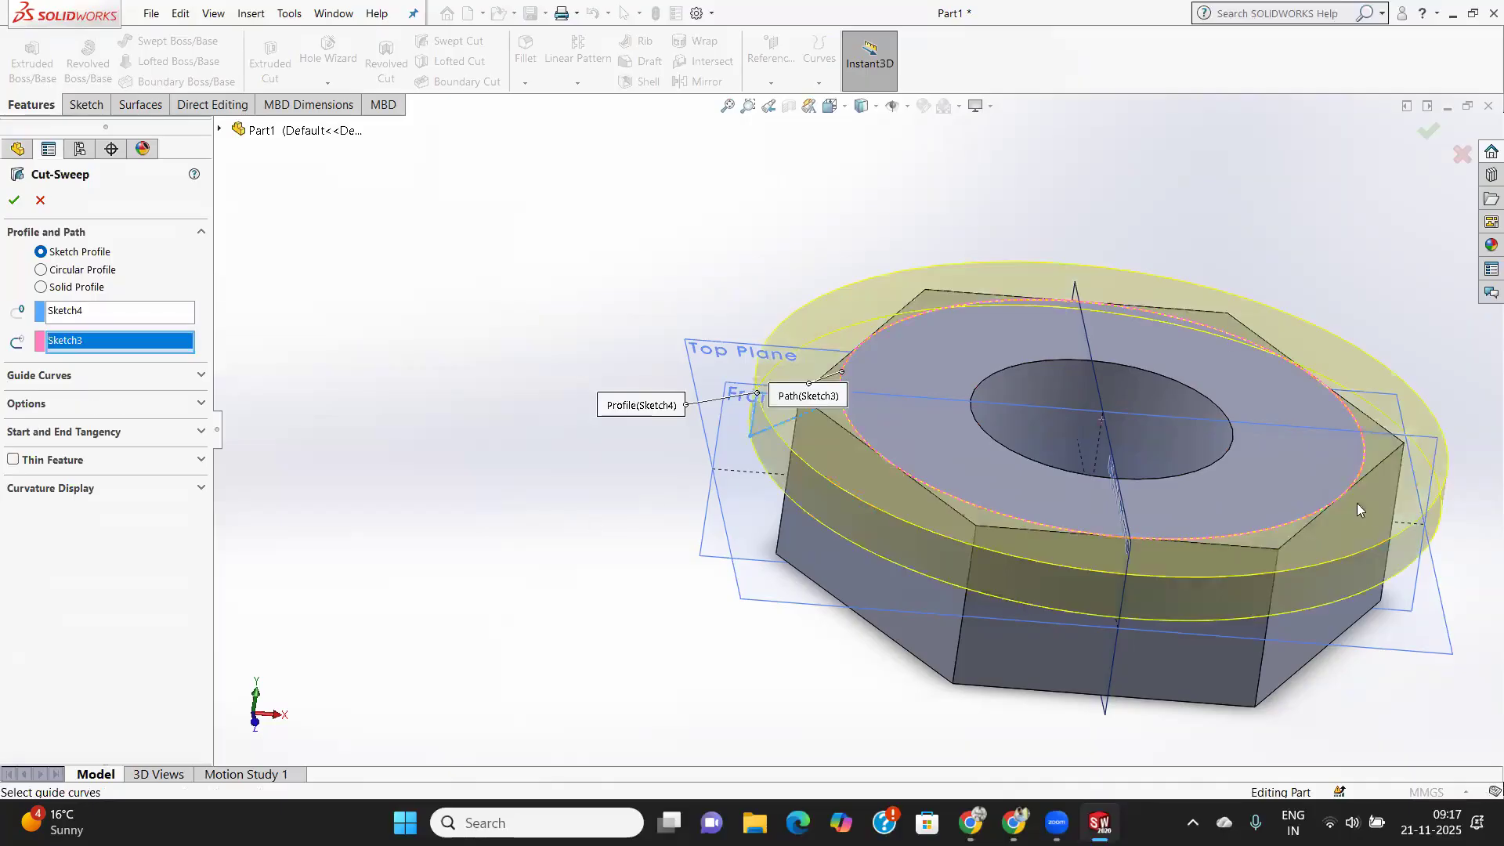
{"action": "mouse_move", "coordinate": [1330, 493]}
{"action": "middle_mouse_down"}
{"action": "mouse_move", "coordinate": [1286, 509]}
{"action": "mouse_move", "coordinate": [1342, 477]}
{"action": "mouse_move", "coordinate": [1252, 504]}
{"action": "mouse_move", "coordinate": [1248, 440]}
{"action": "mouse_move", "coordinate": [1305, 478]}
{"action": "middle_mouse_up"}
{"action": "left_click", "coordinate": [14, 201]}
Examine the cut corners around the nut's upper face from several angles.
{"action": "middle_click_drag", "start_coordinate": [1074, 518], "coordinate": [1017, 551]}
{"action": "scroll", "coordinate": [837, 562], "scroll_direction": "up", "scroll_amount": 4}
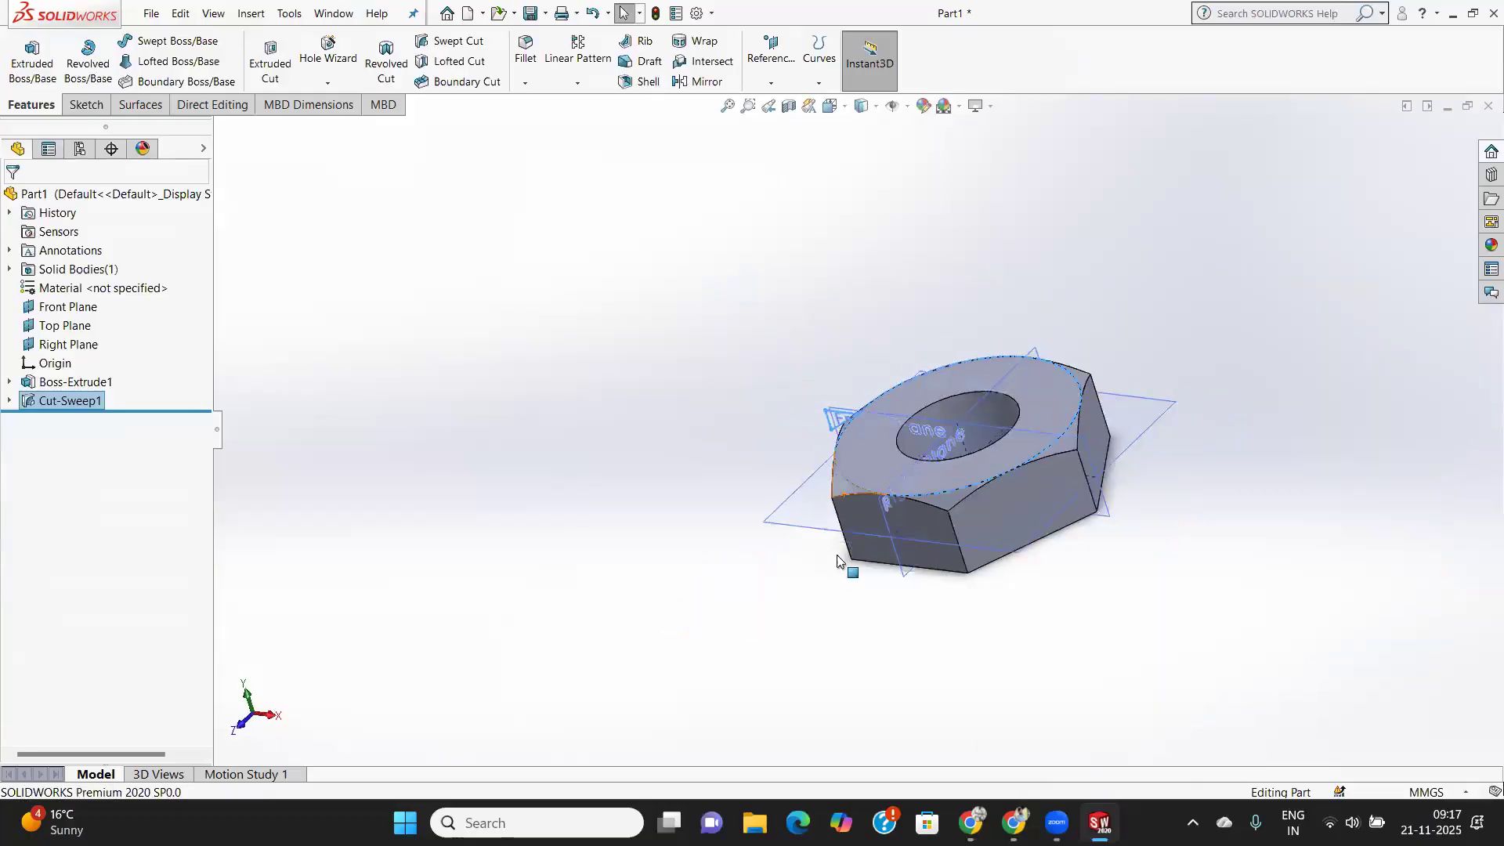
{"action": "scroll", "coordinate": [837, 562], "scroll_direction": "down", "scroll_amount": 5}
{"action": "scroll", "coordinate": [920, 343], "scroll_direction": "down", "scroll_amount": 3}
{"action": "scroll", "coordinate": [909, 348], "scroll_direction": "up", "scroll_amount": 4}
{"action": "middle_click_drag", "start_coordinate": [1068, 345], "coordinate": [1119, 347]}
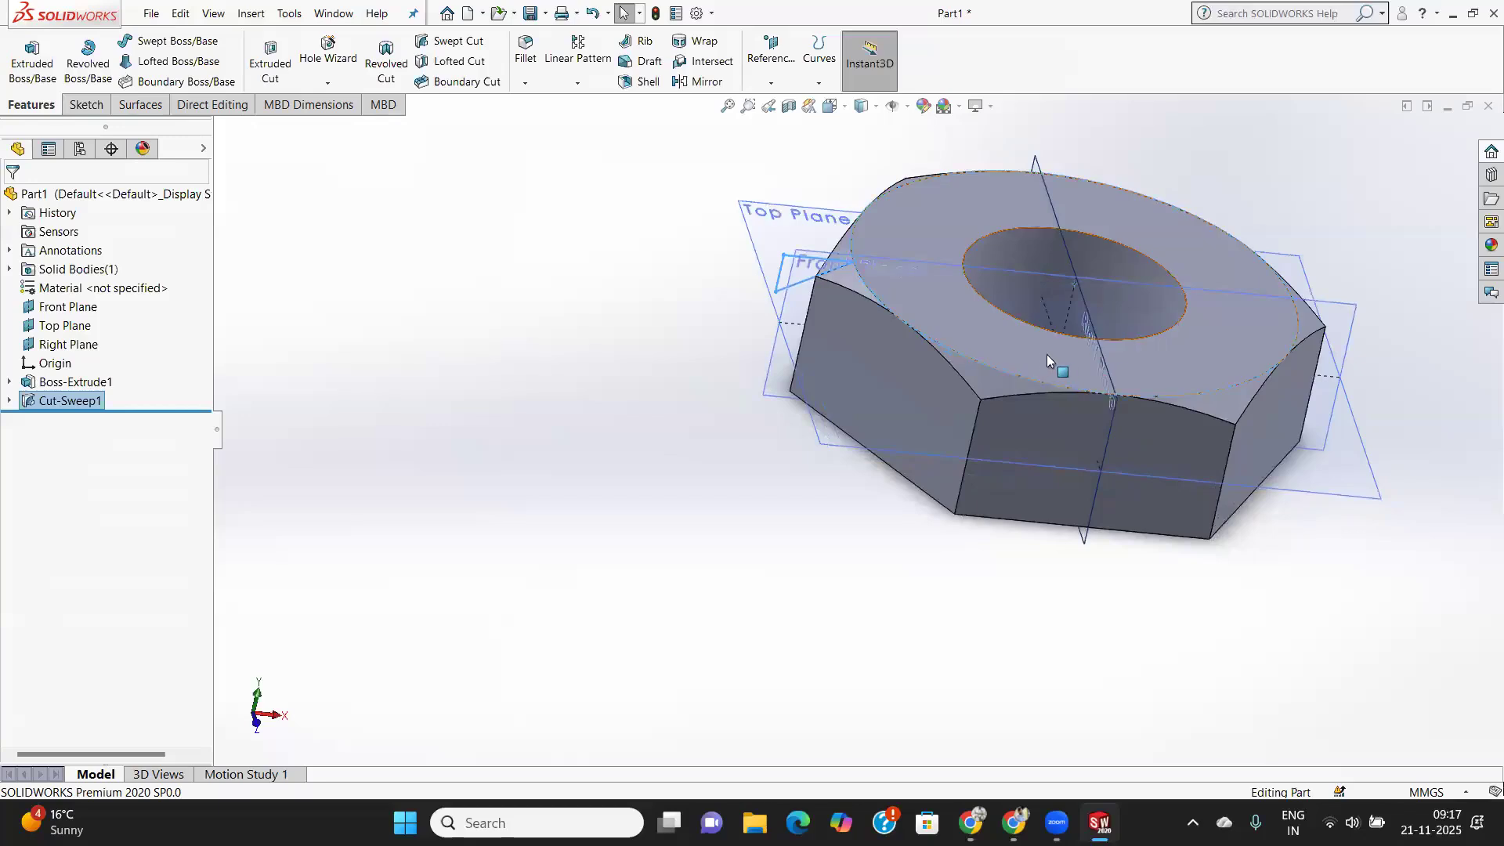
{"action": "scroll", "coordinate": [1037, 357], "scroll_direction": "up", "scroll_amount": 2}
{"action": "scroll", "coordinate": [1035, 358], "scroll_direction": "down", "scroll_amount": 4}
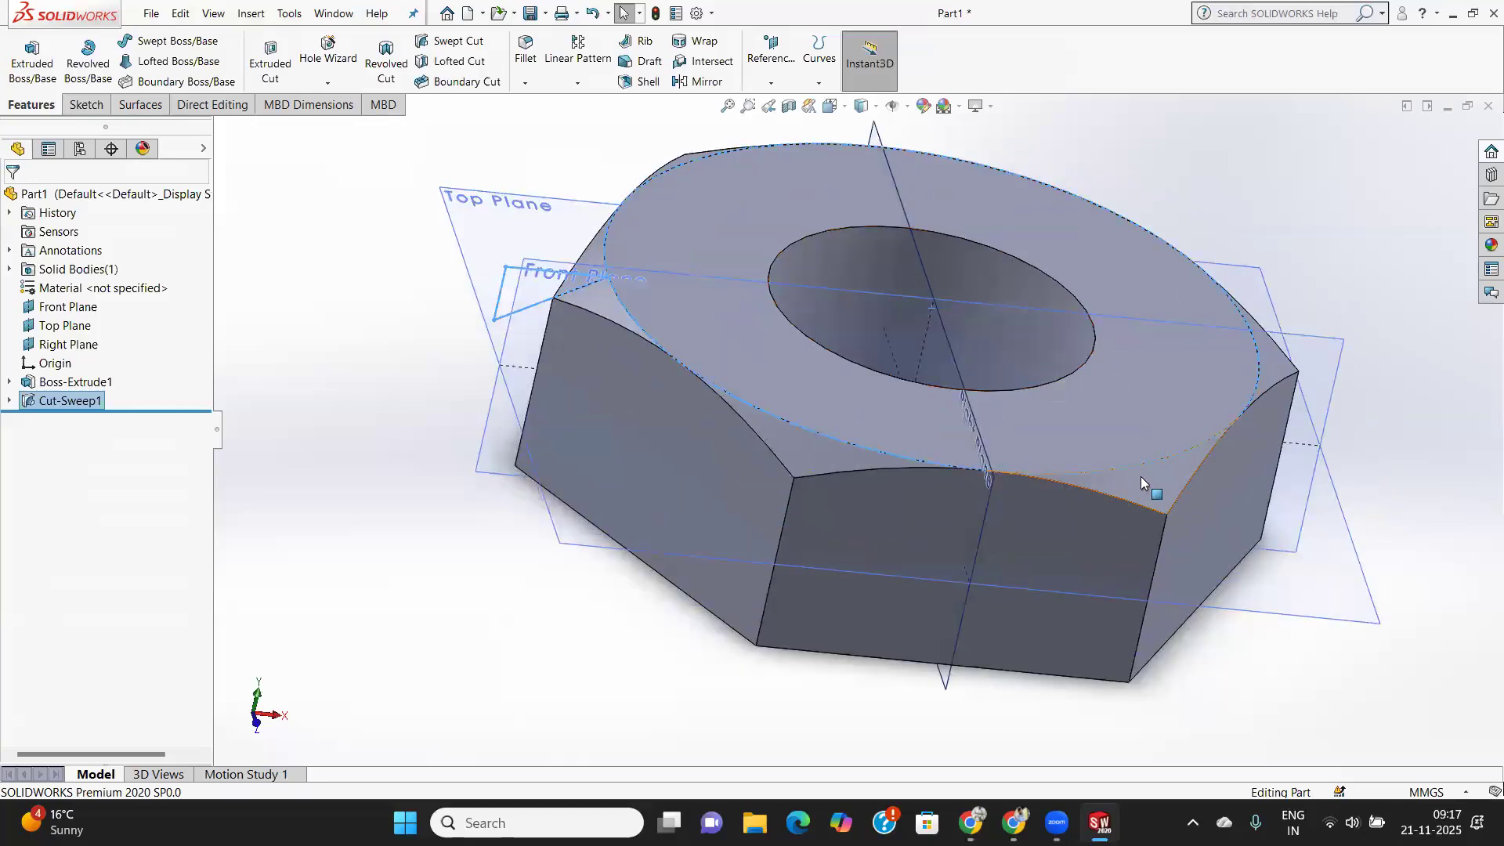
Mirror the swept cut about the Top Plane to the nut's lower side.
{"action": "middle_click_drag", "start_coordinate": [1041, 553], "coordinate": [768, 235]}
{"action": "left_click", "coordinate": [704, 81]}
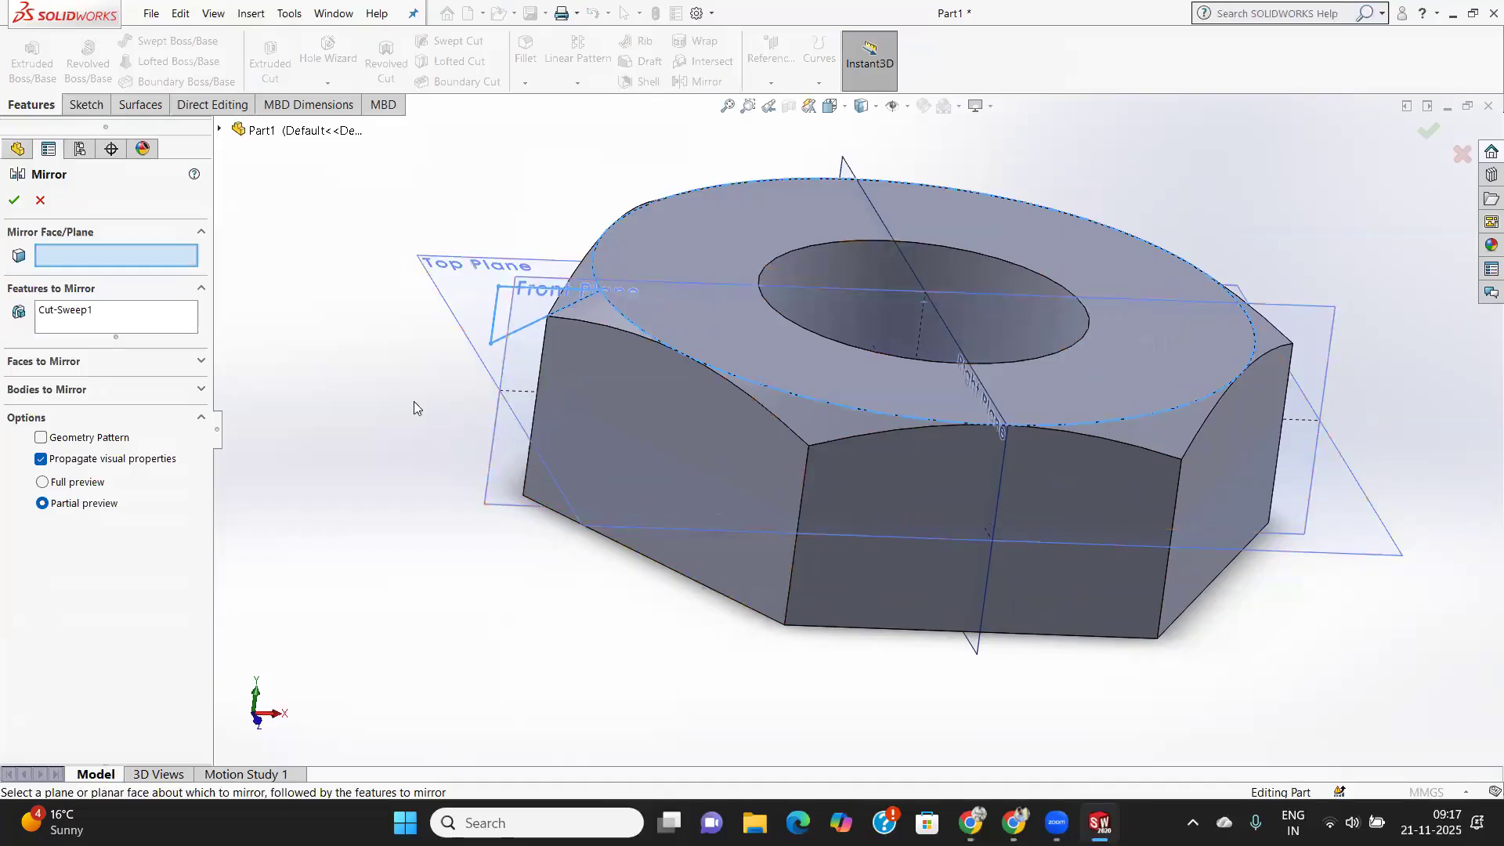
{"action": "left_click", "coordinate": [526, 425]}
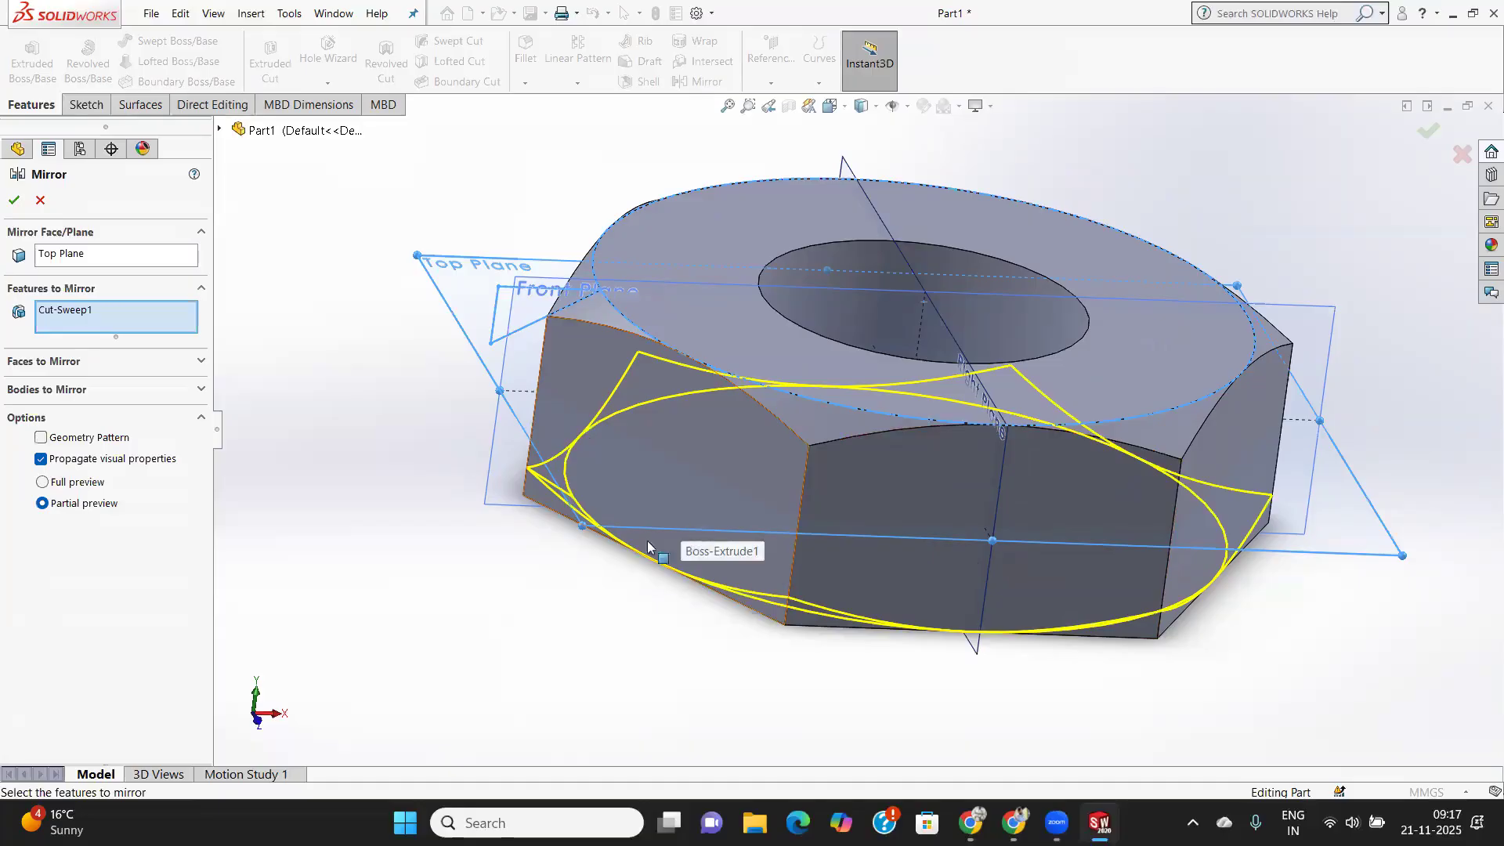
{"action": "middle_click_drag", "start_coordinate": [934, 500], "coordinate": [3, 282]}
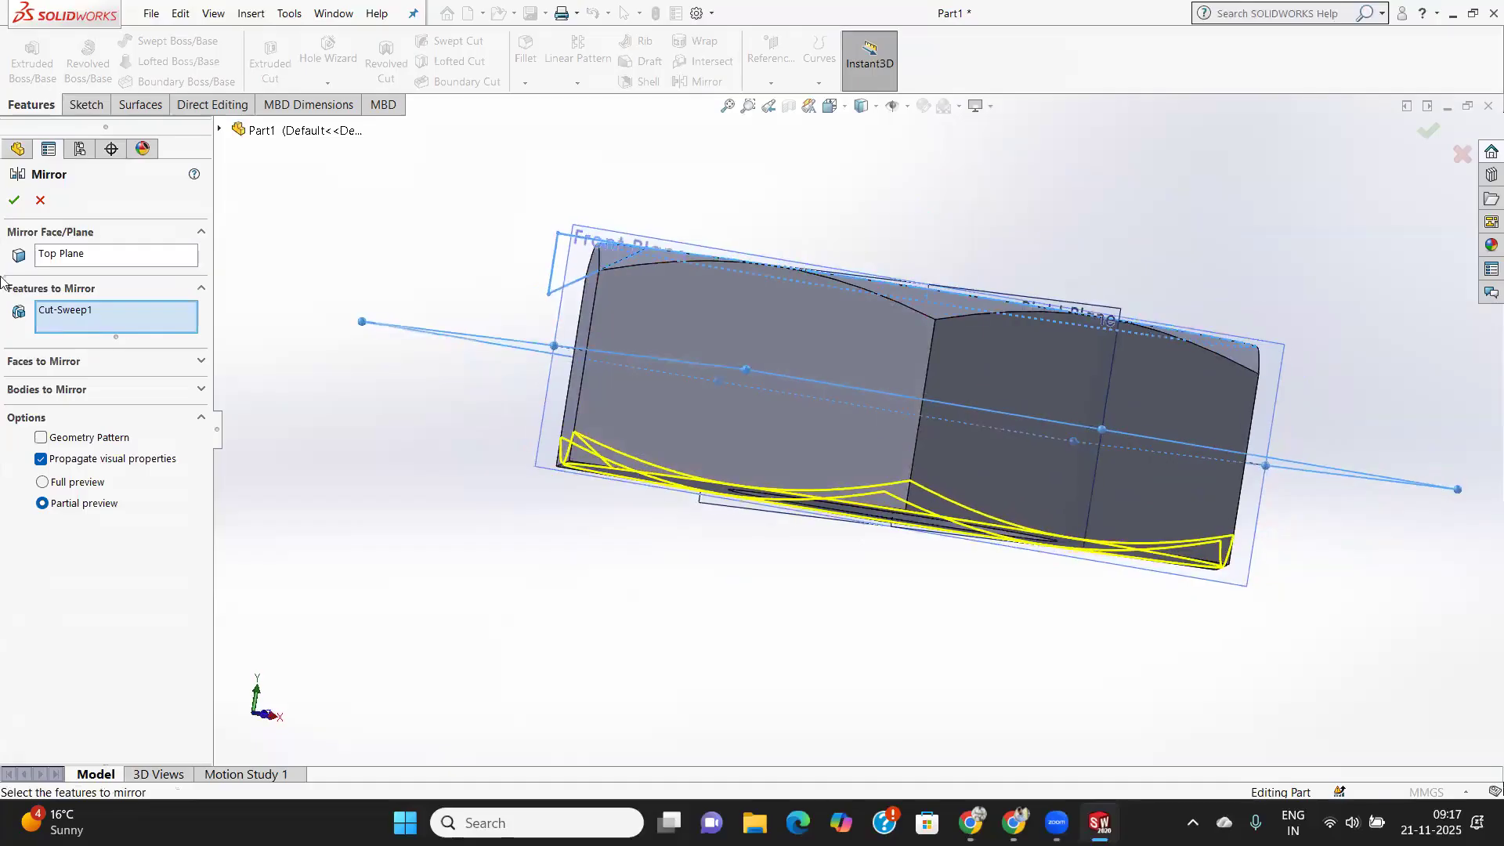
{"action": "left_click", "coordinate": [13, 202]}
Start a Fillet on the upper circular edge of the central hole with a radius of 1 mm.
{"action": "middle_click_drag", "start_coordinate": [1067, 438], "coordinate": [997, 561]}
{"action": "scroll", "coordinate": [980, 345], "scroll_direction": "down", "scroll_amount": 3}
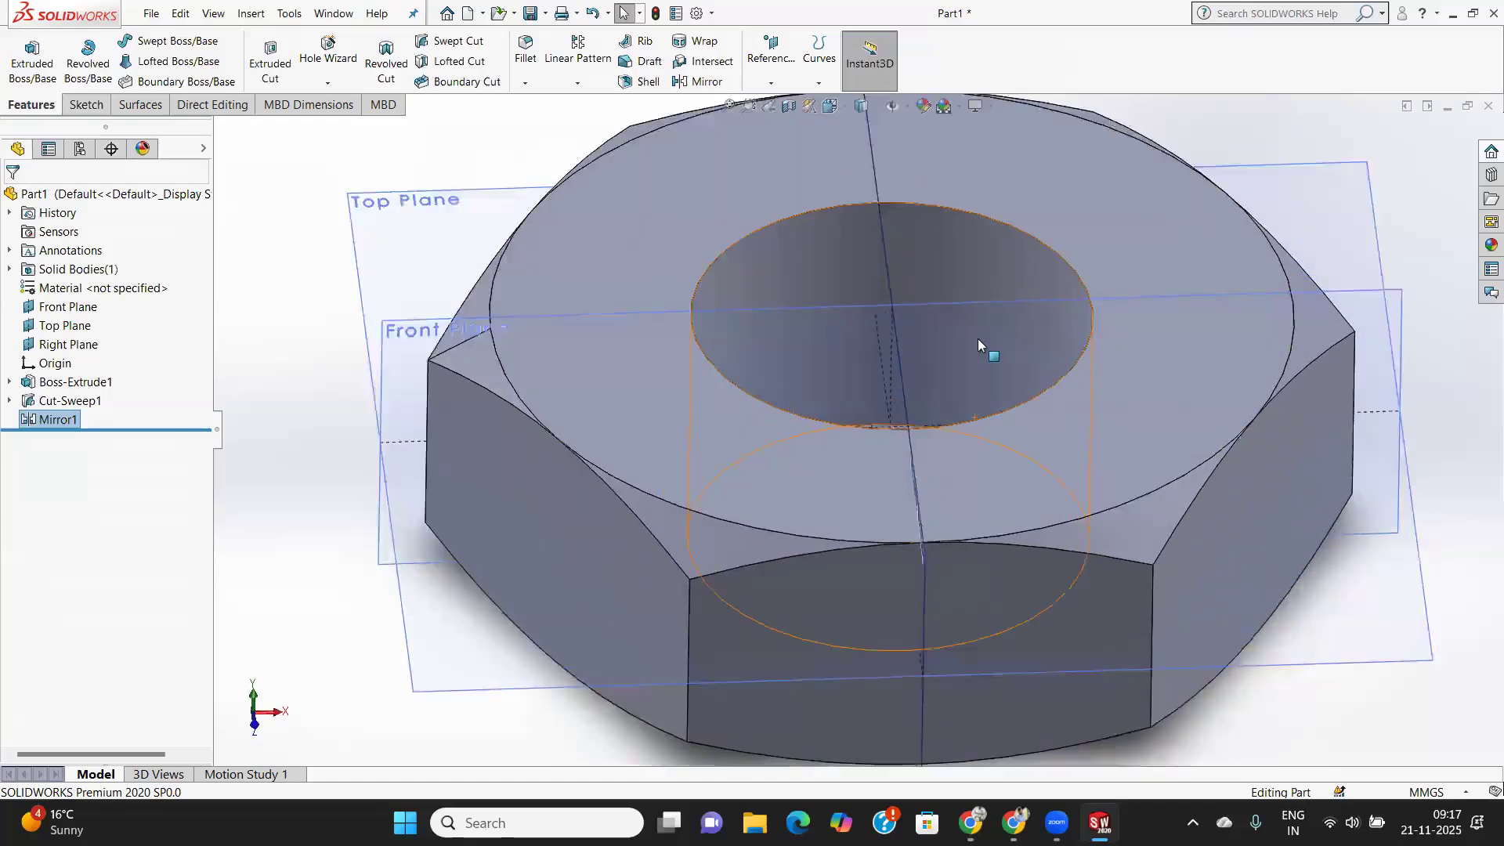
{"action": "scroll", "coordinate": [971, 329], "scroll_direction": "down", "scroll_amount": 2}
{"action": "scroll", "coordinate": [965, 318], "scroll_direction": "up", "scroll_amount": 3}
{"action": "scroll", "coordinate": [815, 309], "scroll_direction": "down", "scroll_amount": 5}
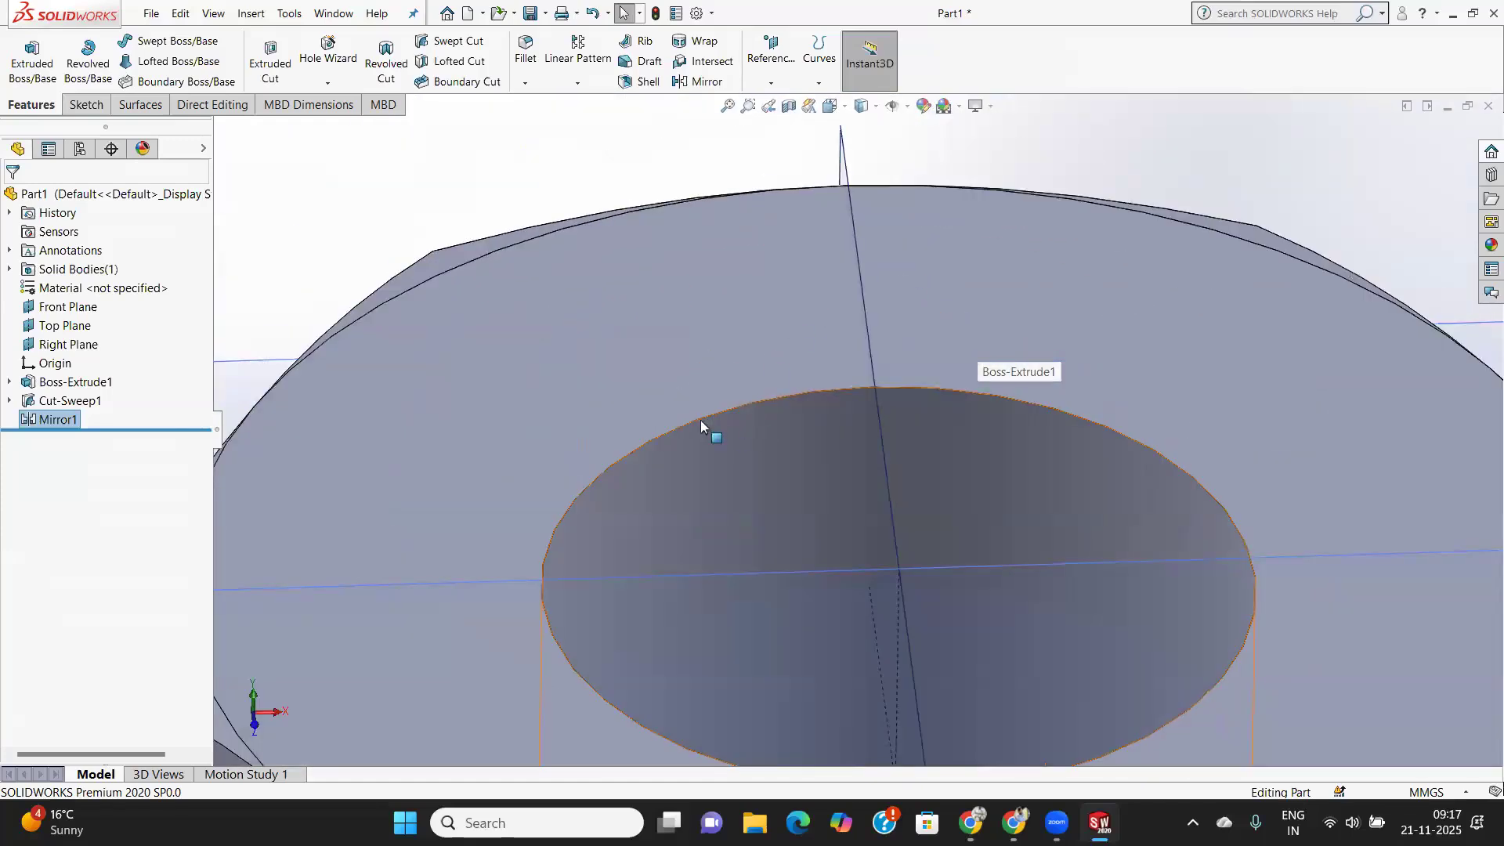
{"action": "left_click", "coordinate": [530, 56]}
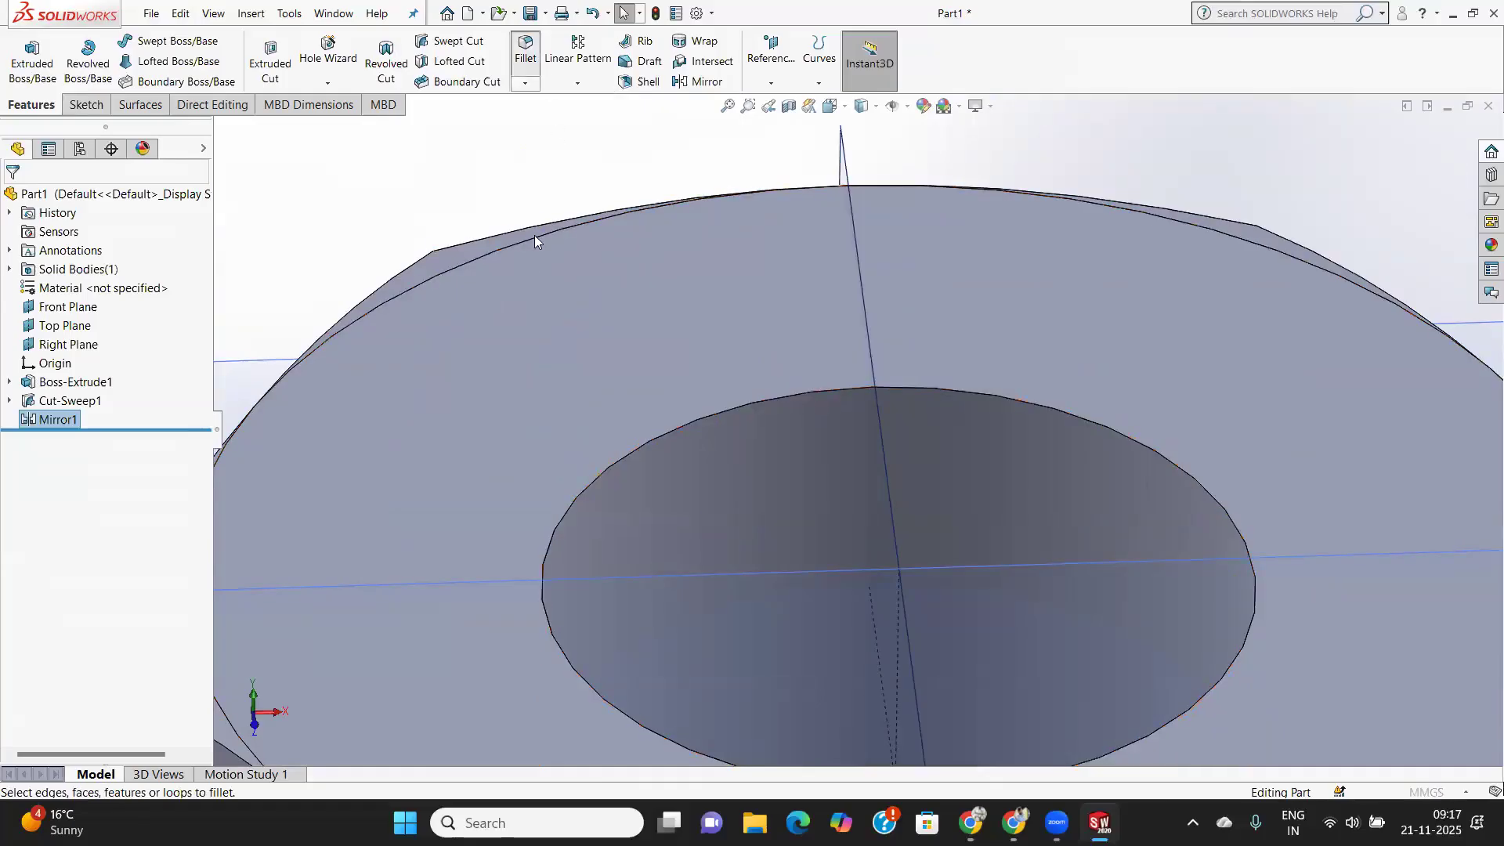
{"action": "left_click", "coordinate": [644, 445]}
{"action": "key", "text": "f"}
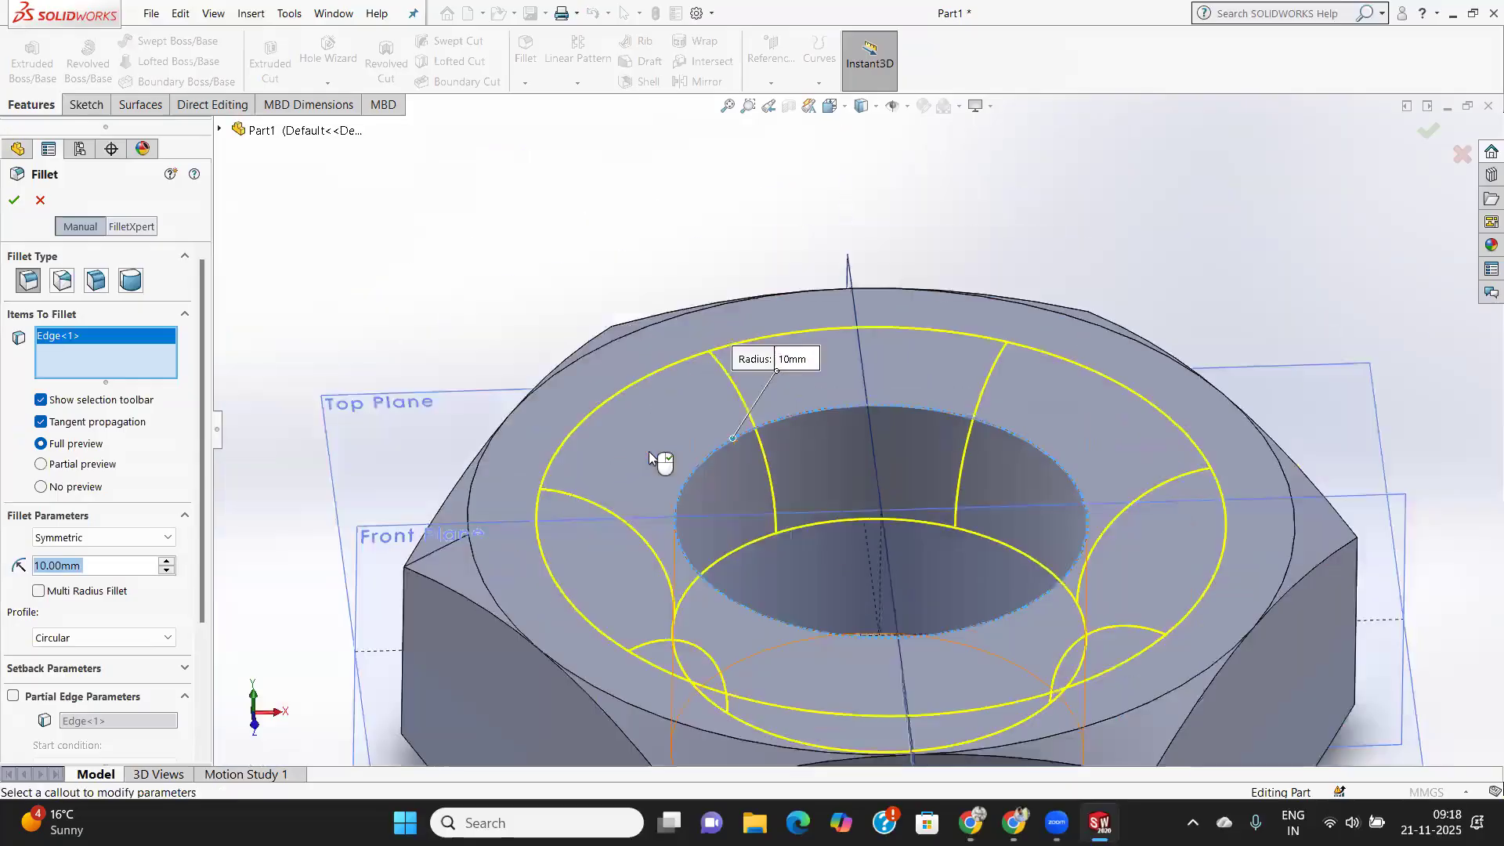
{"action": "type", "text": "1"}
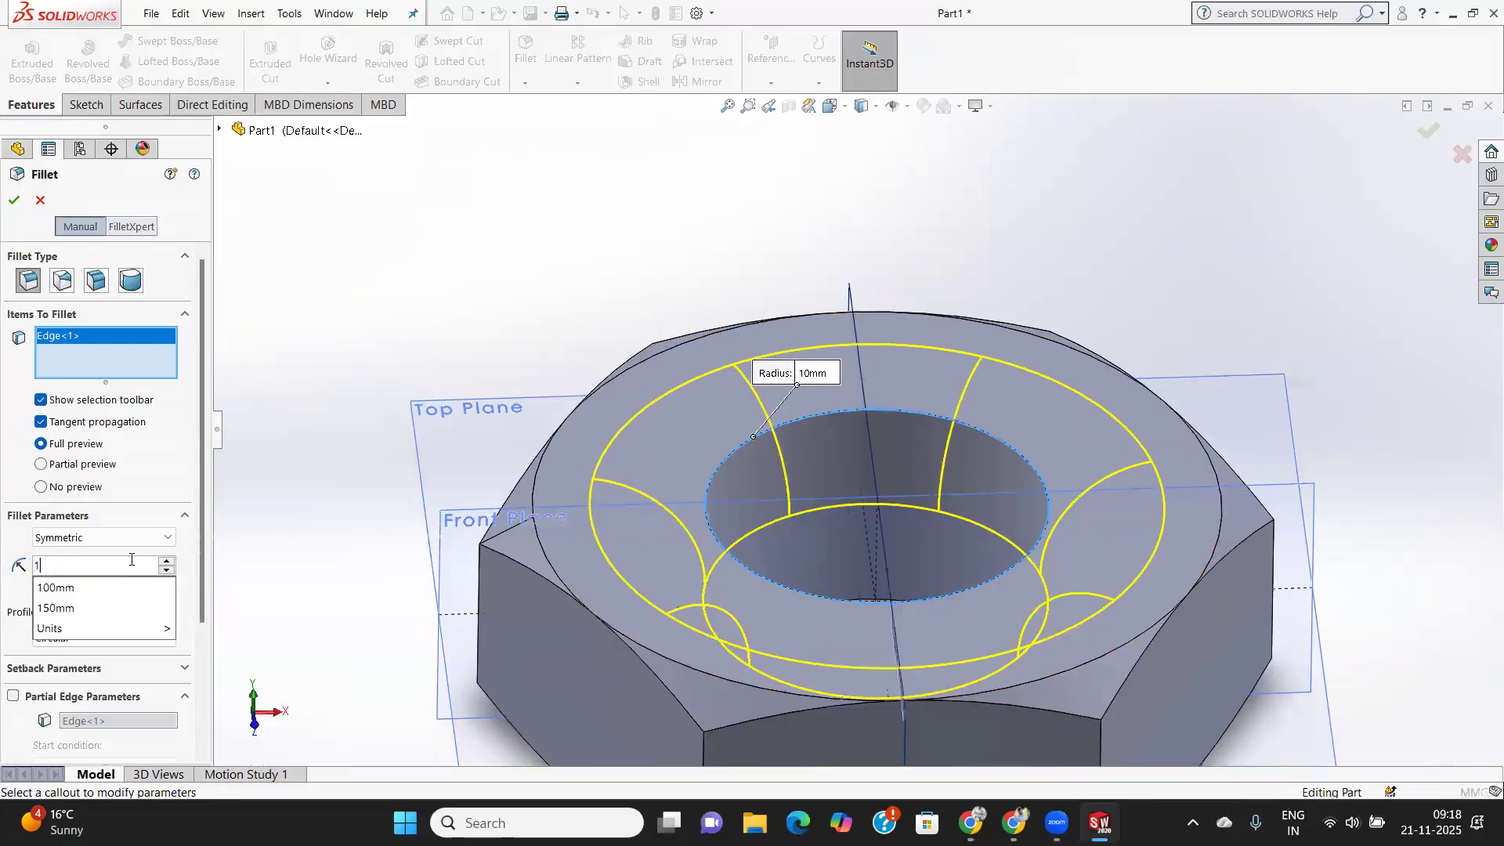
{"action": "key", "text": "Return"}
Add the central hole's lower circular edge to the 1 mm fillet, apply it and inspect the rounded hole.
{"action": "middle_click_drag", "start_coordinate": [940, 619], "coordinate": [736, 423]}
{"action": "scroll", "coordinate": [733, 413], "scroll_direction": "down", "scroll_amount": 5}
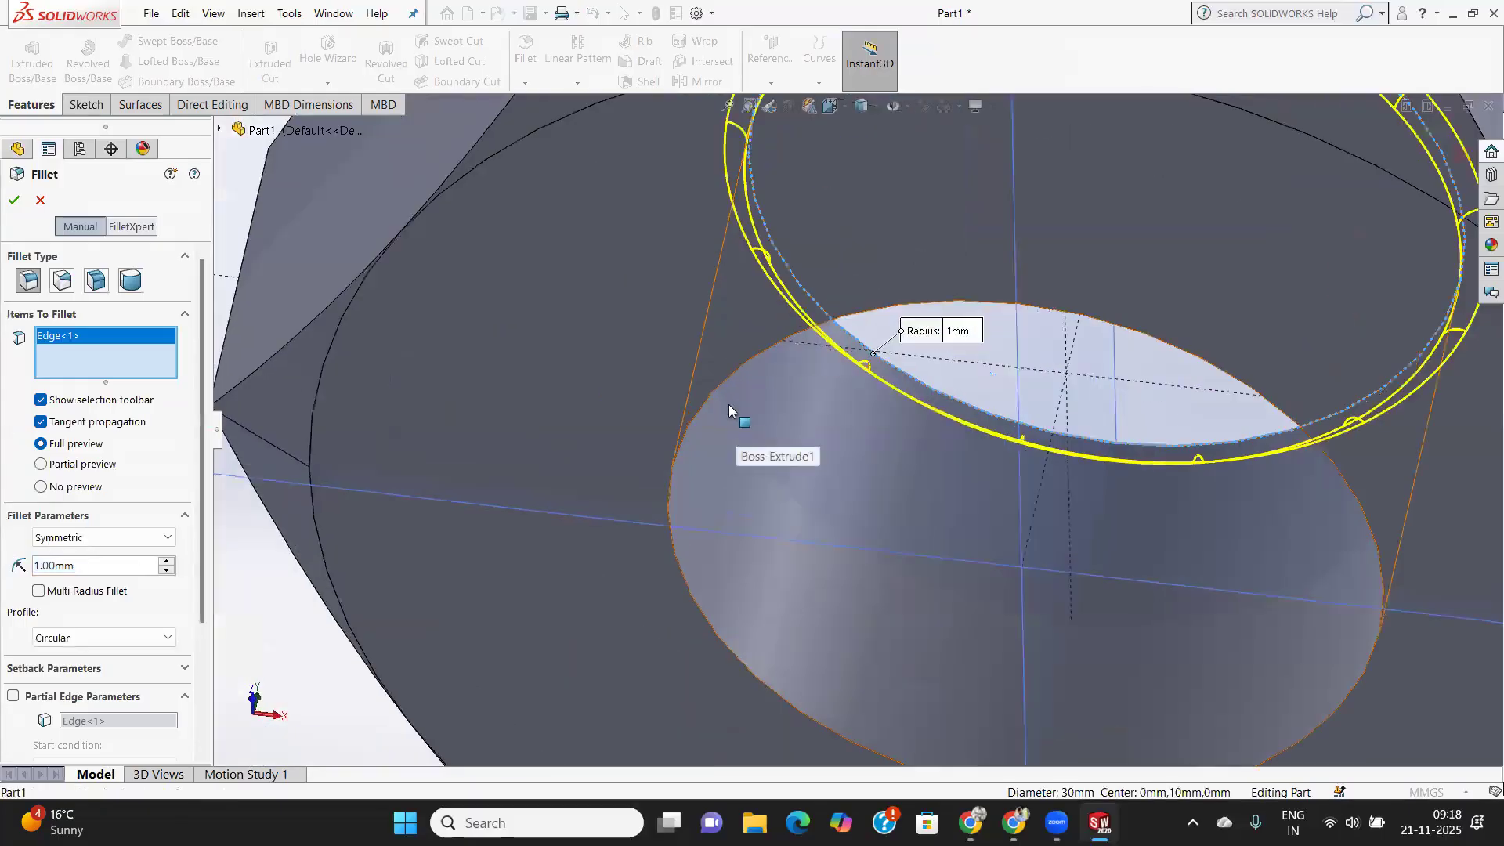
{"action": "left_click", "coordinate": [715, 394]}
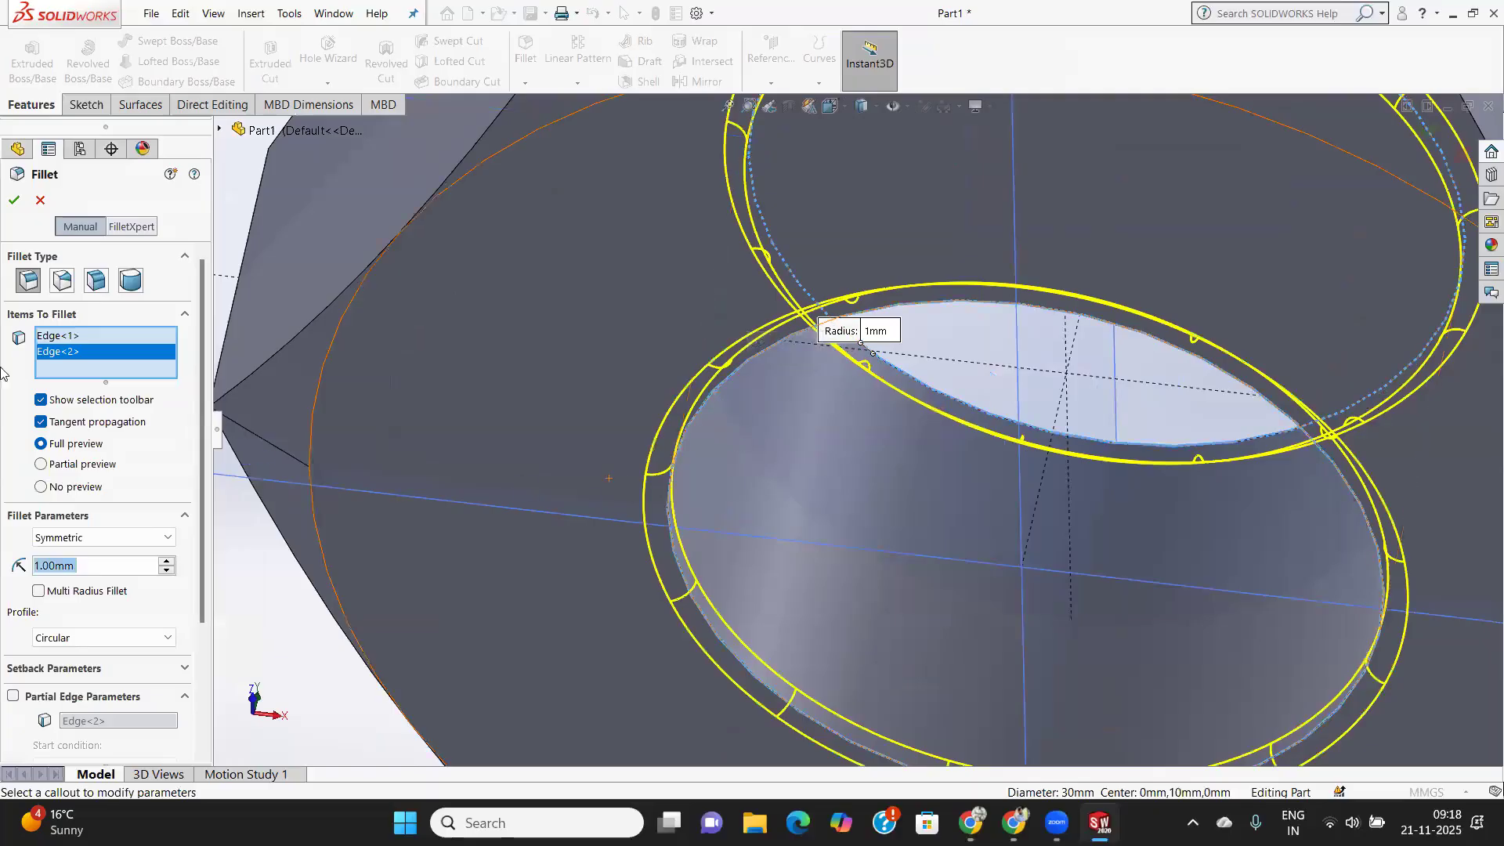
{"action": "left_click", "coordinate": [11, 203]}
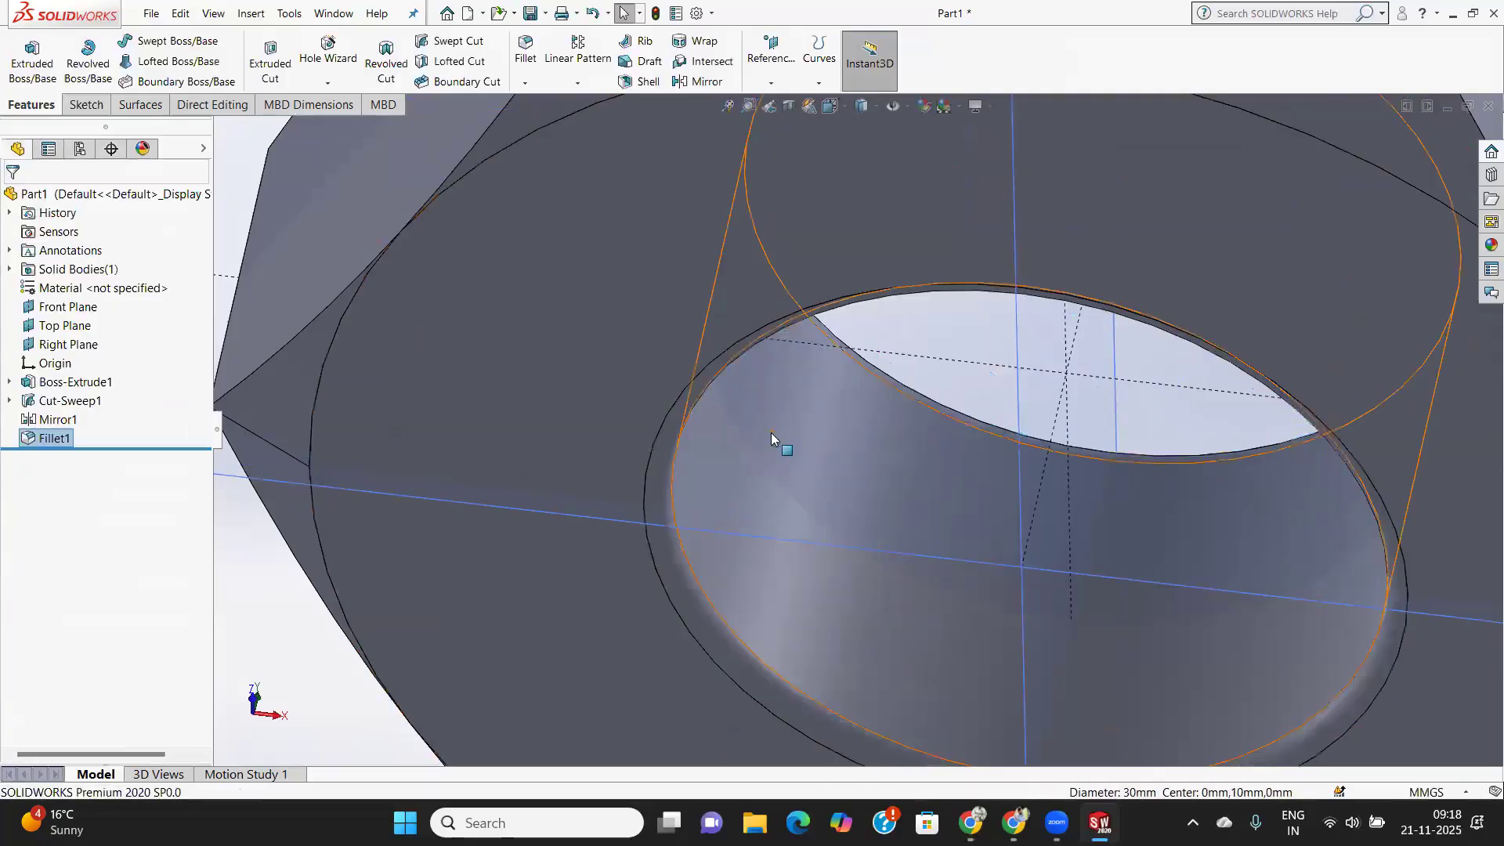
{"action": "middle_click_drag", "start_coordinate": [856, 508], "coordinate": [978, 278]}
{"action": "scroll", "coordinate": [872, 509], "scroll_direction": "down", "scroll_amount": 4}
{"action": "scroll", "coordinate": [873, 508], "scroll_direction": "up", "scroll_amount": 7}
{"action": "scroll", "coordinate": [978, 282], "scroll_direction": "down", "scroll_amount": 5}
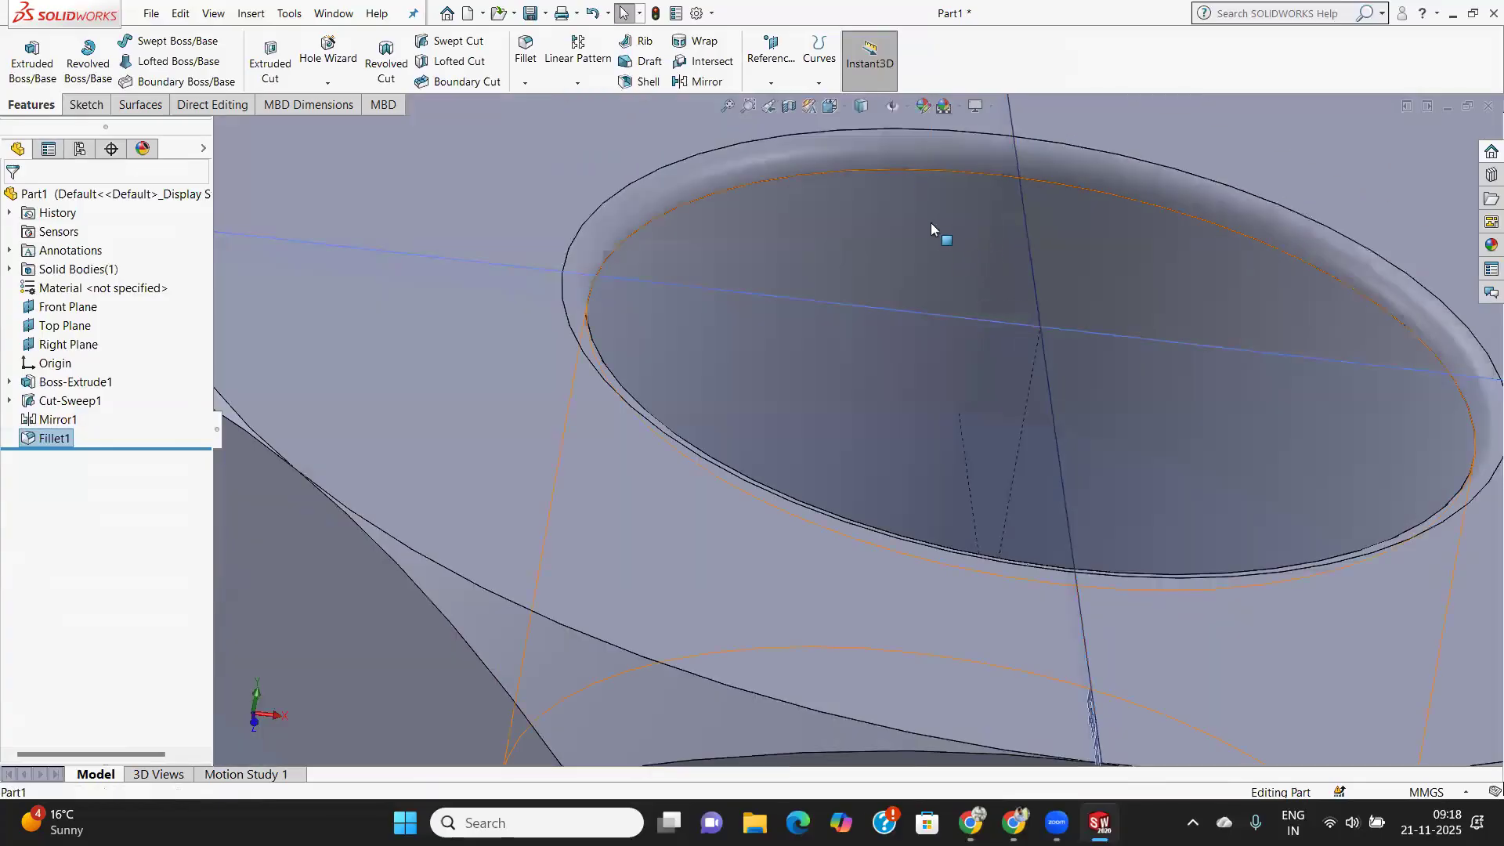
{"action": "scroll", "coordinate": [930, 223], "scroll_direction": "up", "scroll_amount": 5}
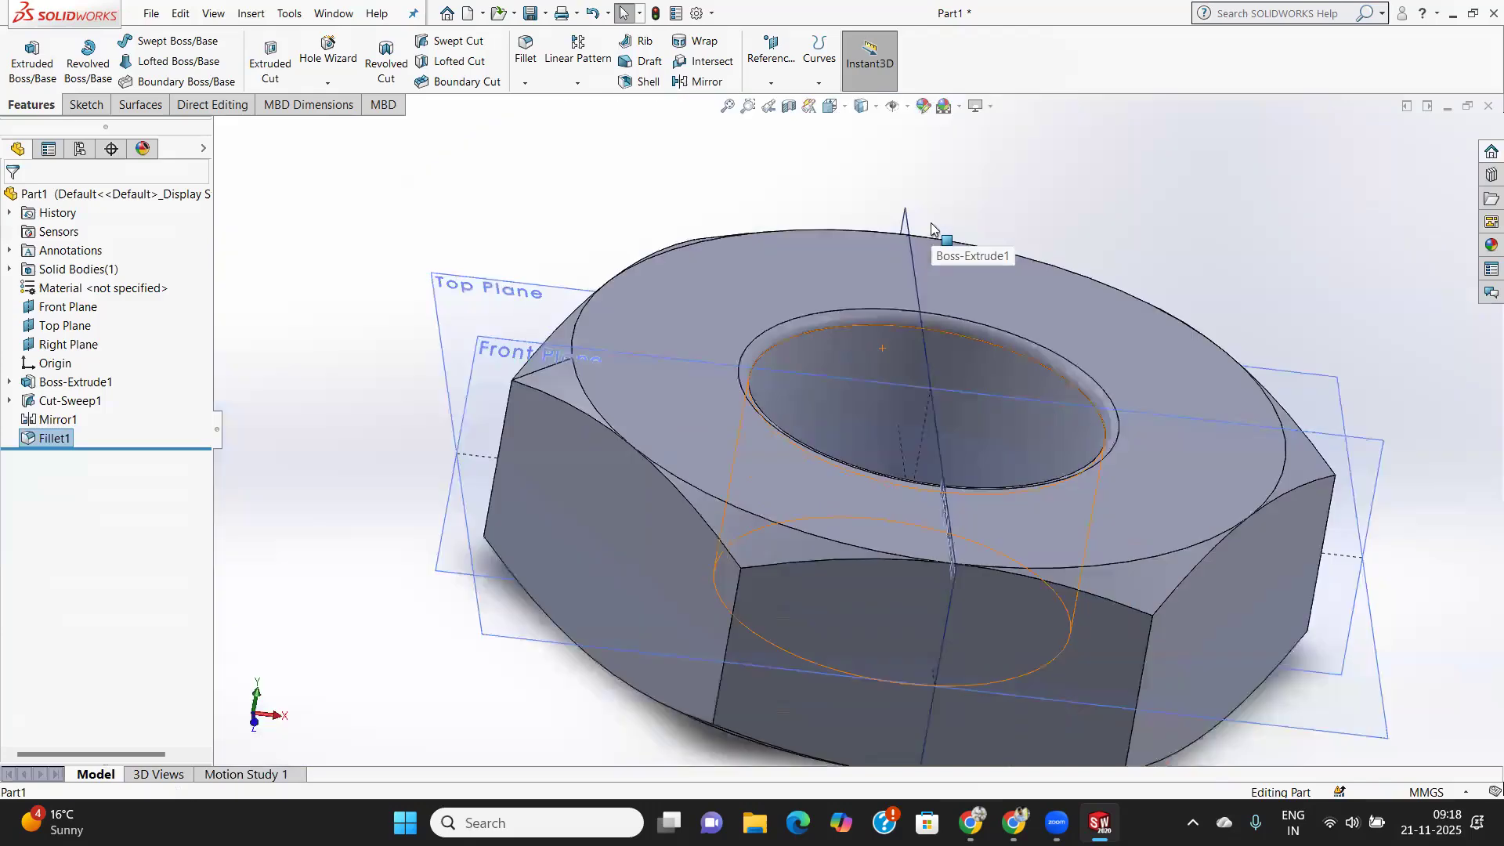
Start a new sketch on the Front Plane, oriented normal to the view.
{"action": "middle_click_drag", "start_coordinate": [1151, 225], "coordinate": [1174, 207]}
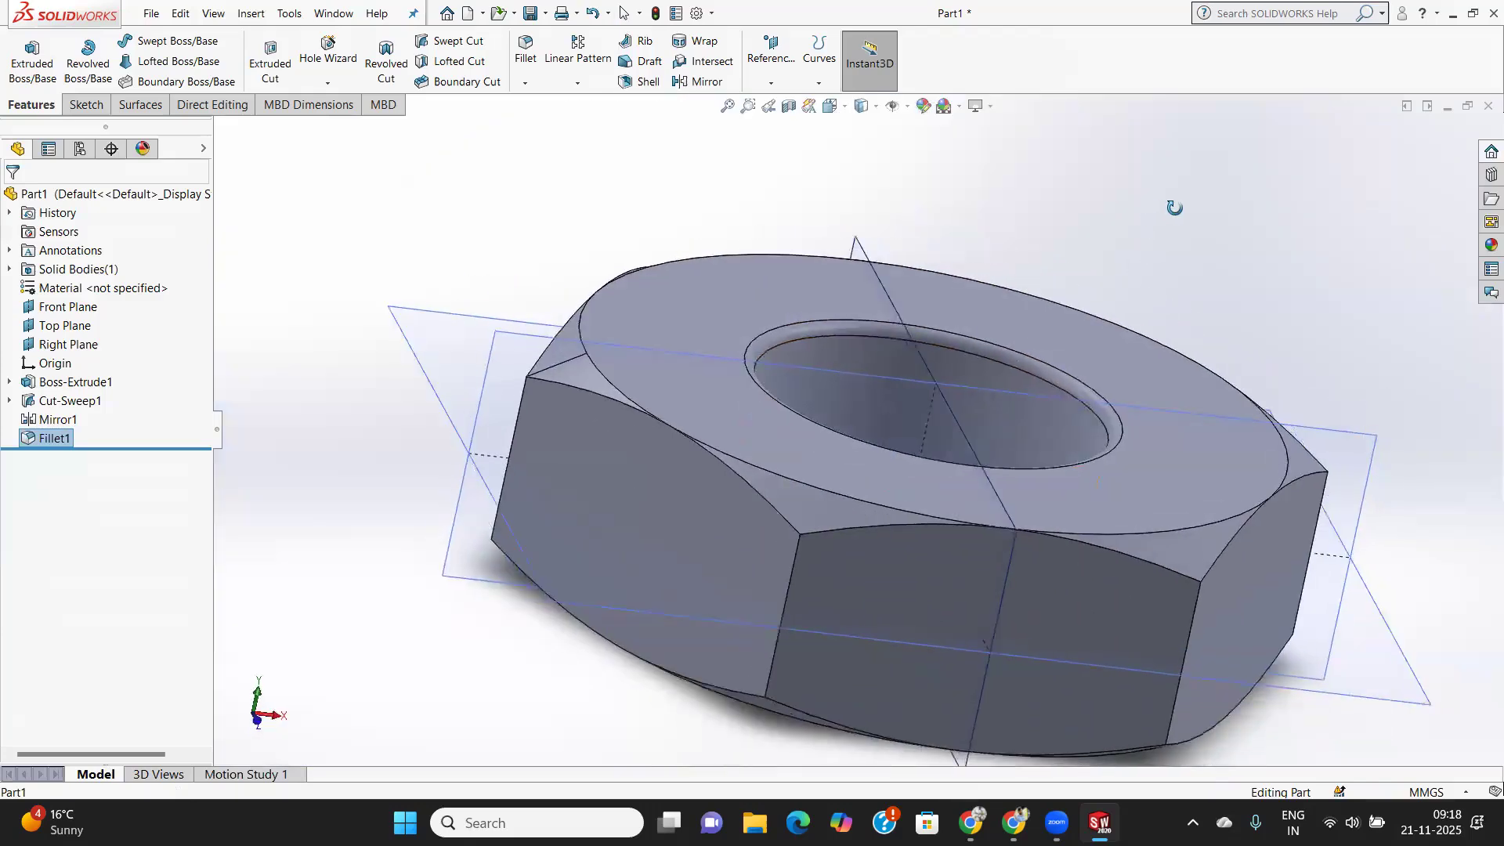
{"action": "left_click", "coordinate": [490, 389]}
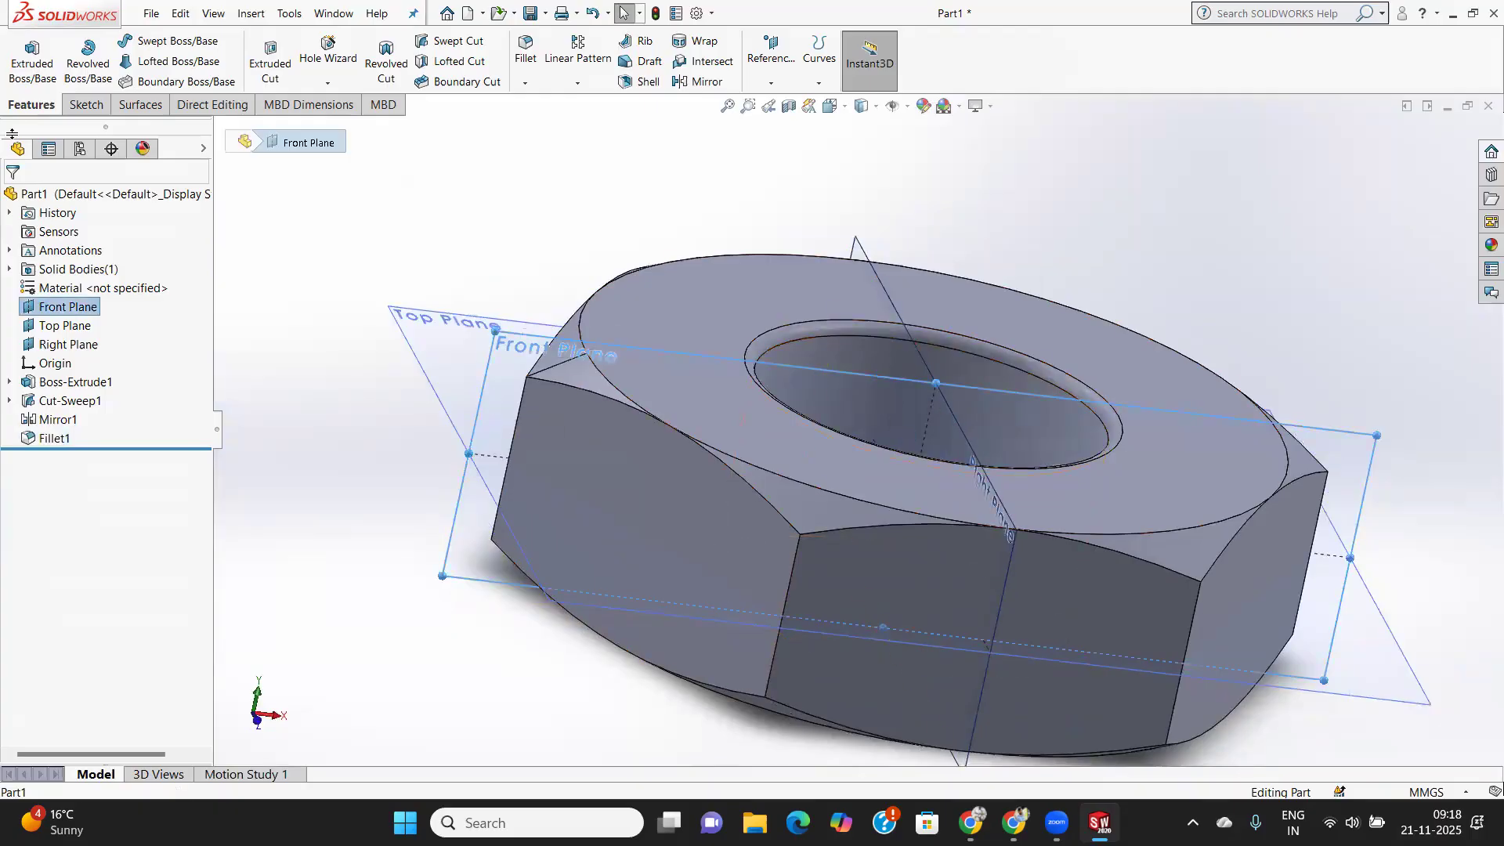
{"action": "left_click", "coordinate": [83, 106]}
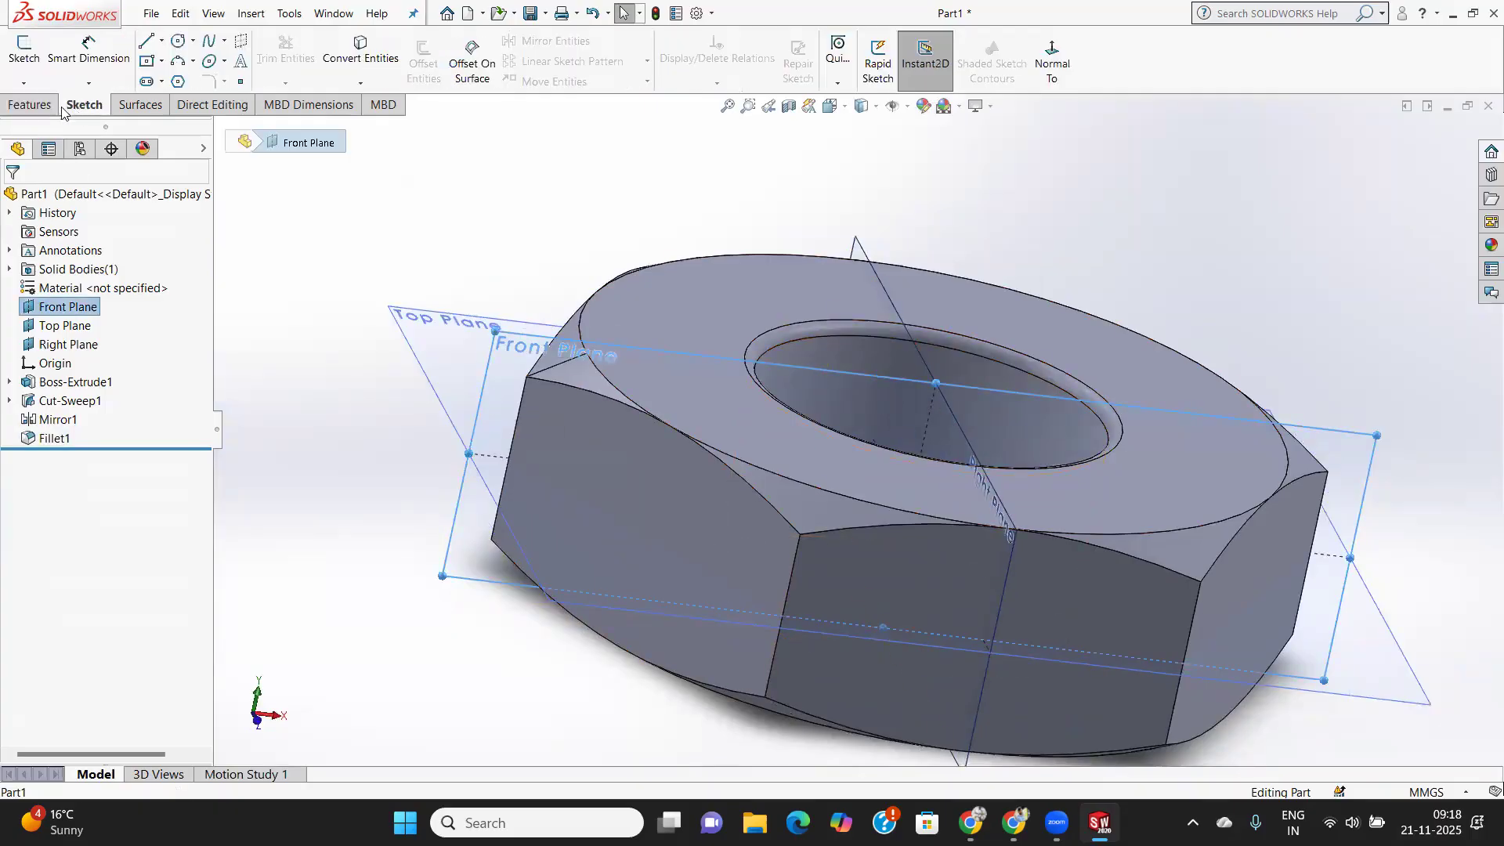
{"action": "left_click", "coordinate": [23, 52]}
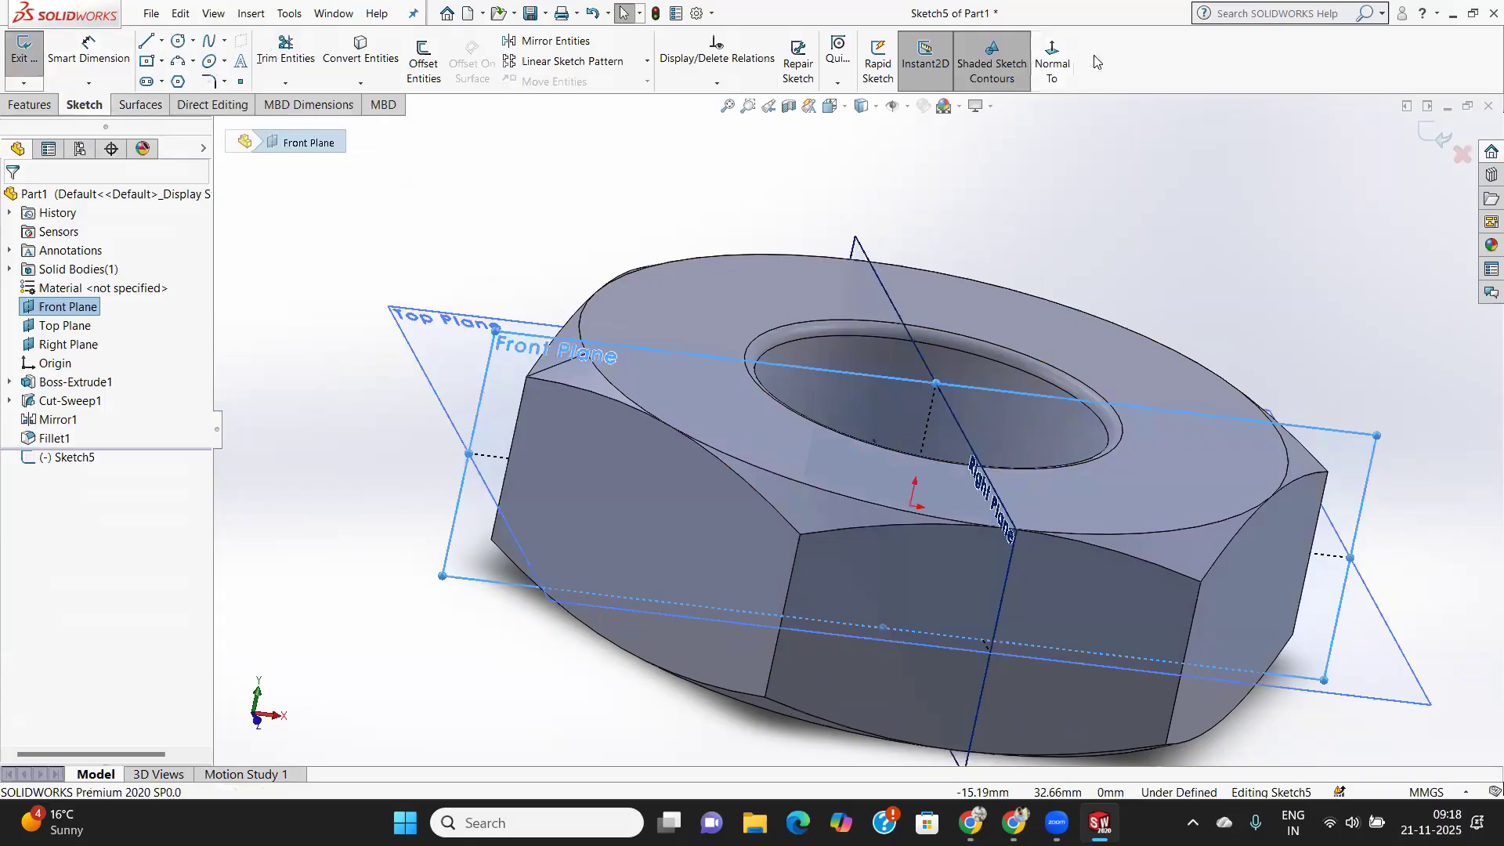
{"action": "left_click", "coordinate": [1043, 58]}
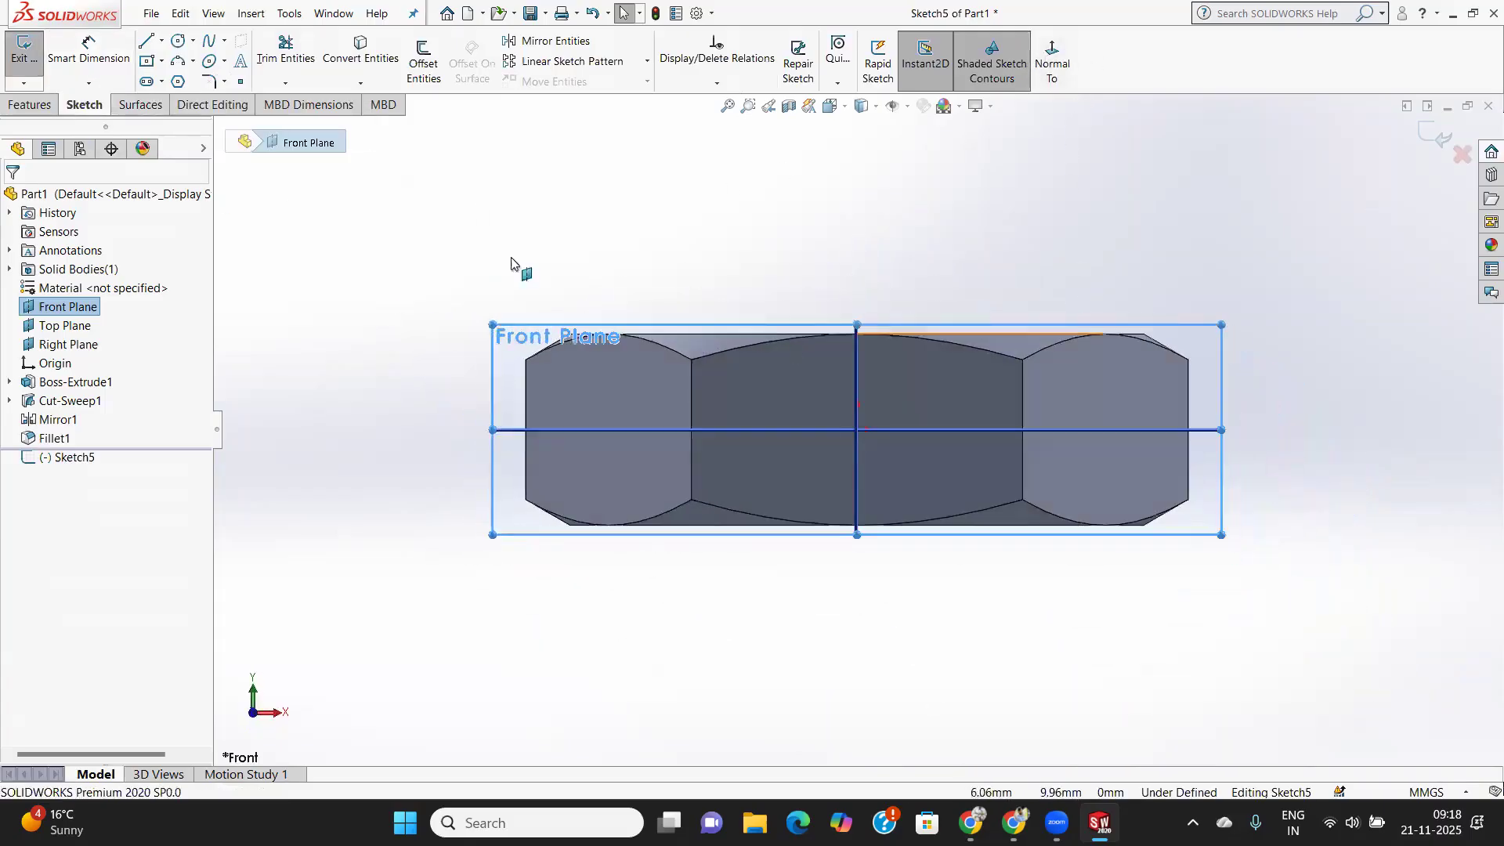
Sketch a vertical line through the origin, extending slightly beyond the nut's lower and upper faces, and exit the sketch.
{"action": "key", "text": "l"}
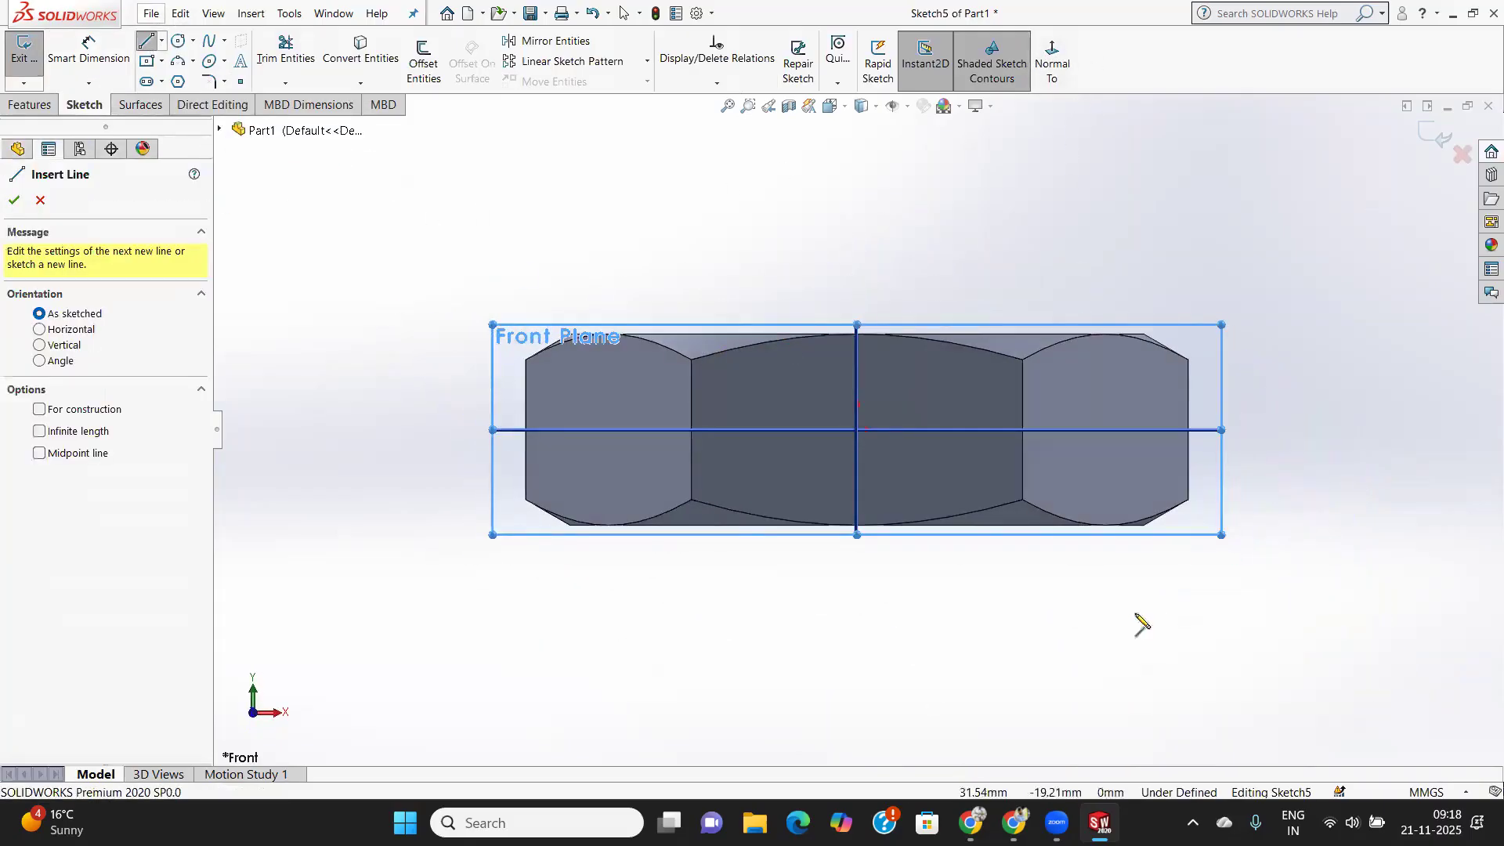
{"action": "scroll", "coordinate": [924, 560], "scroll_direction": "down", "scroll_amount": 3}
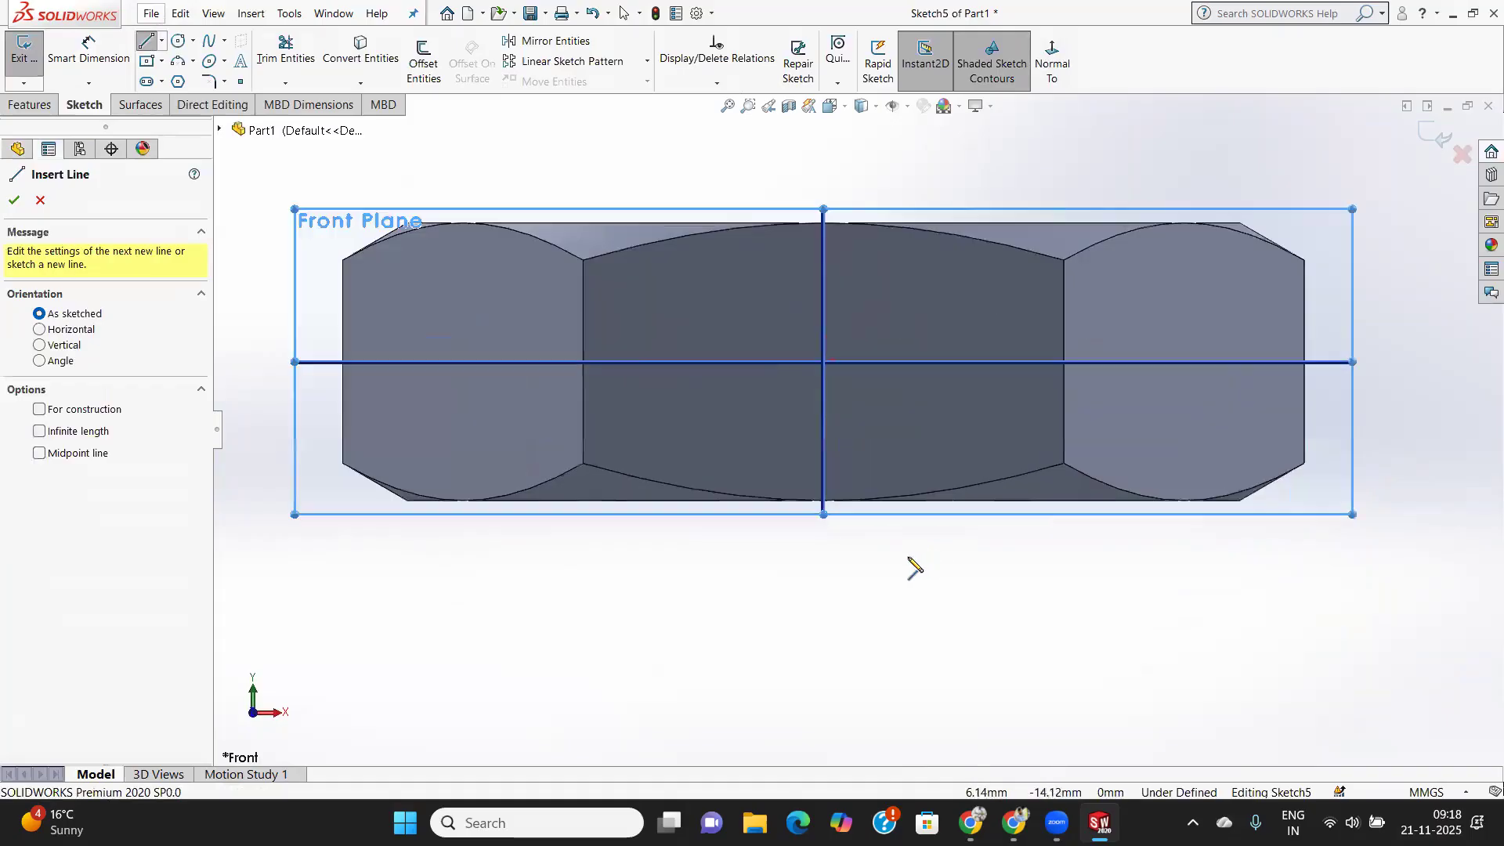
{"action": "left_click", "coordinate": [822, 532]}
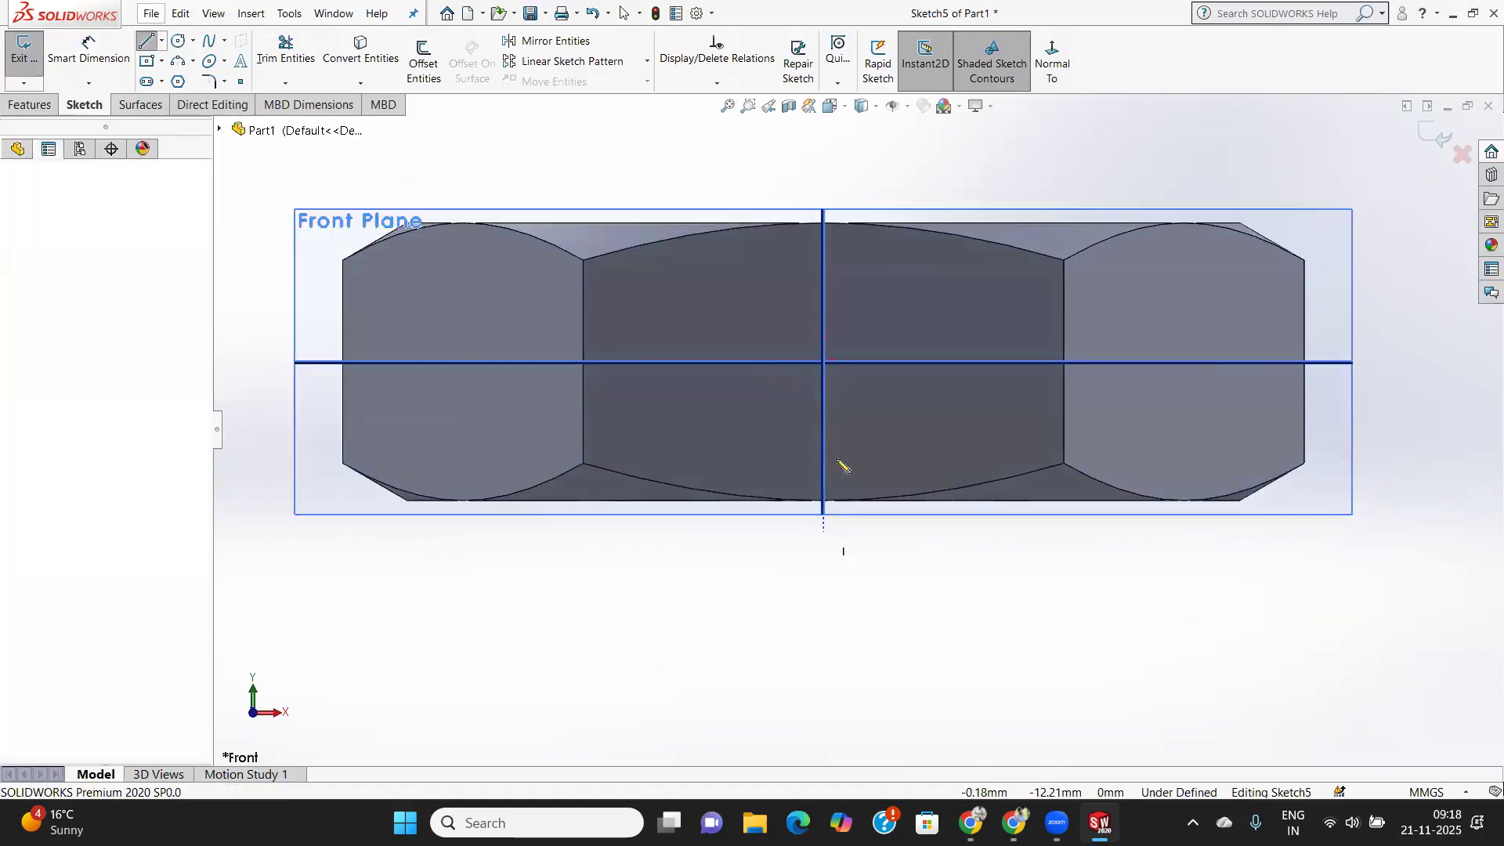
{"action": "left_click", "coordinate": [826, 197]}
{"action": "right_click", "coordinate": [939, 186]}
{"action": "left_click", "coordinate": [984, 197]}
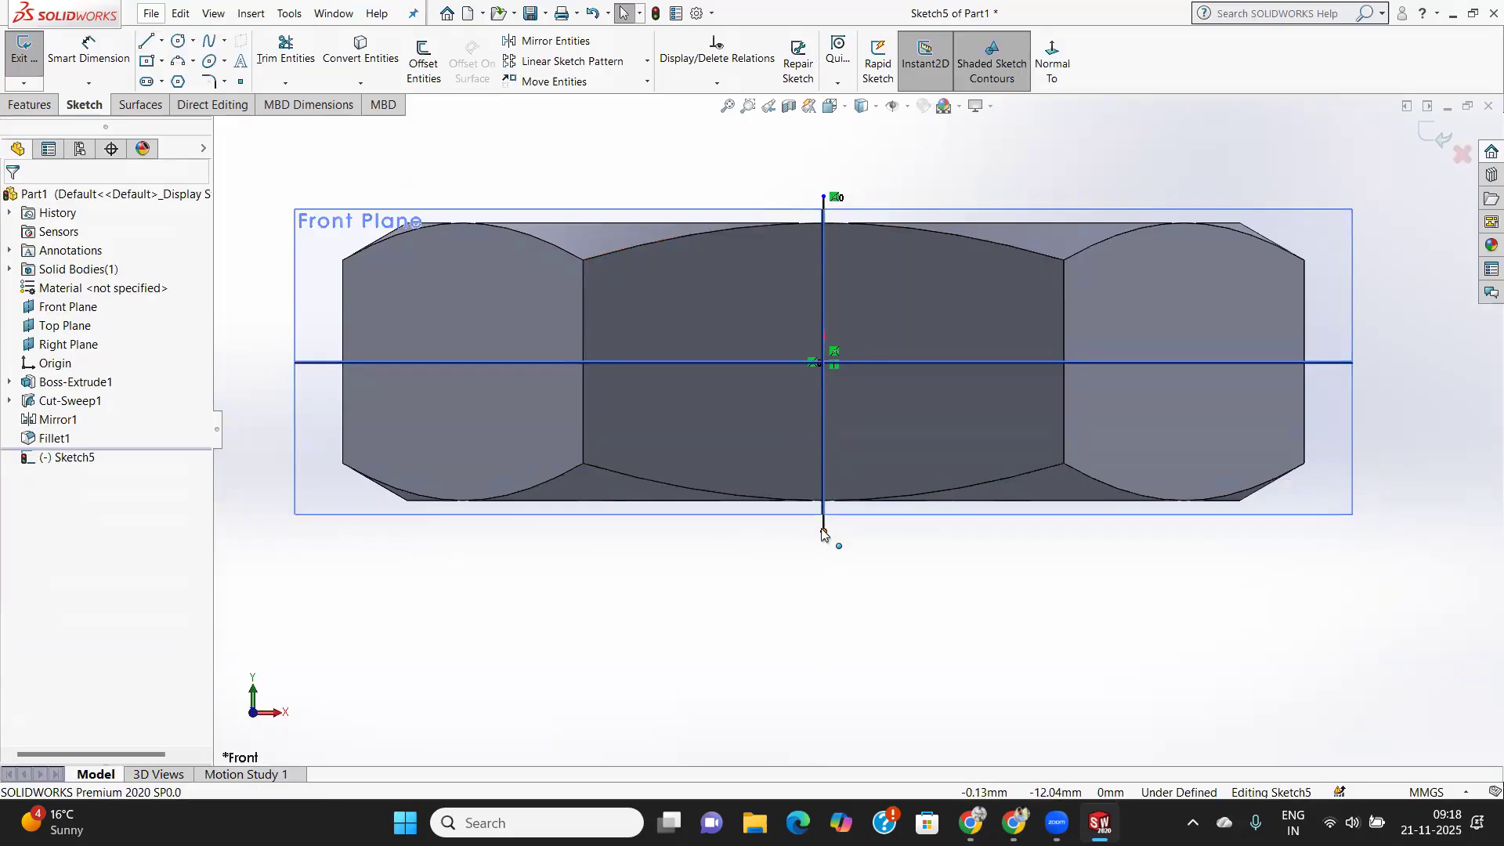
{"action": "scroll", "coordinate": [801, 501], "scroll_direction": "down", "scroll_amount": 5}
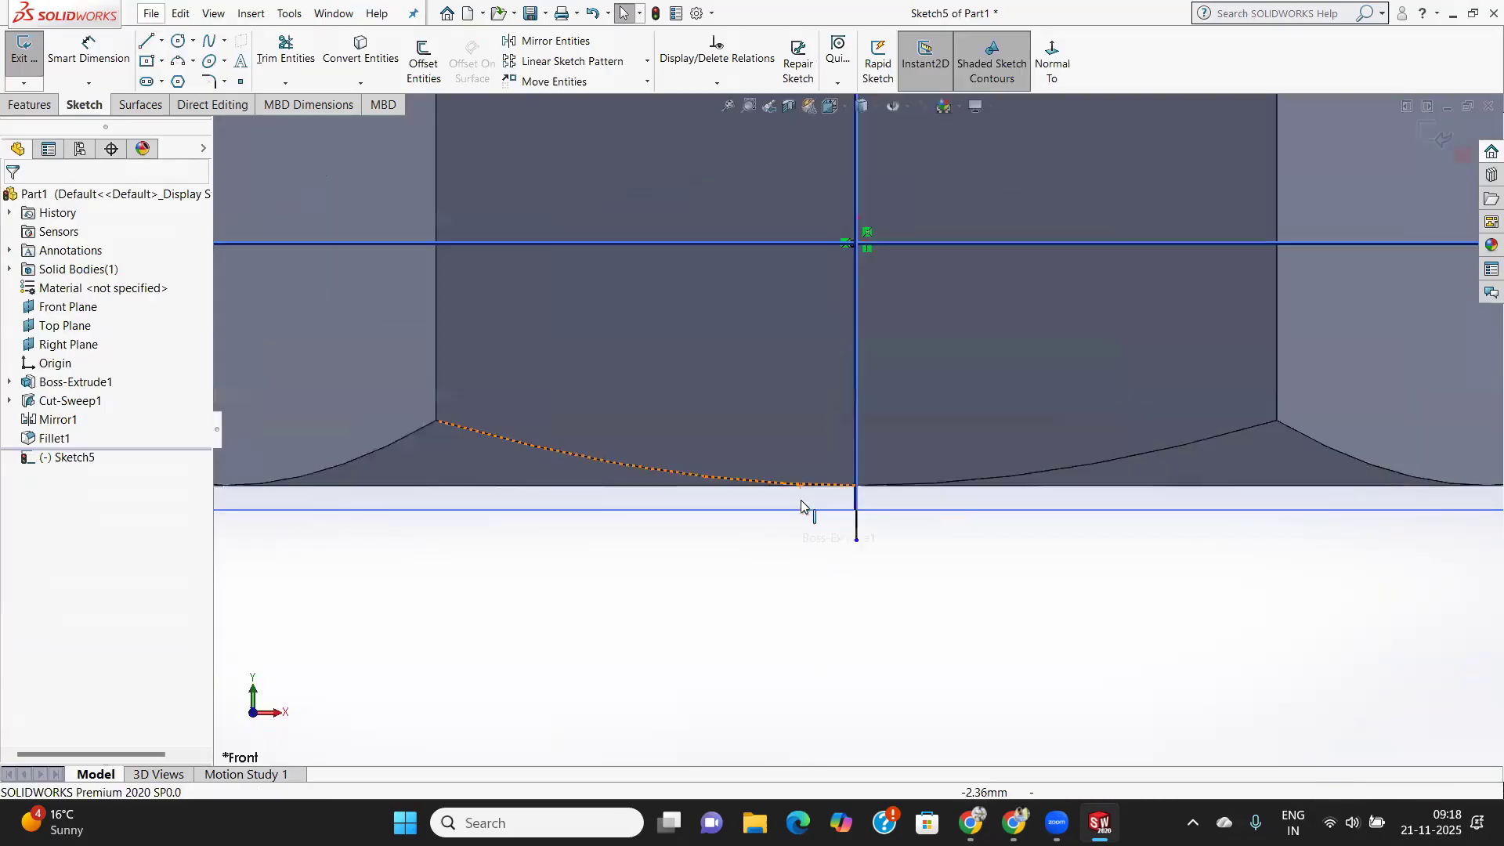
{"action": "key", "text": "f"}
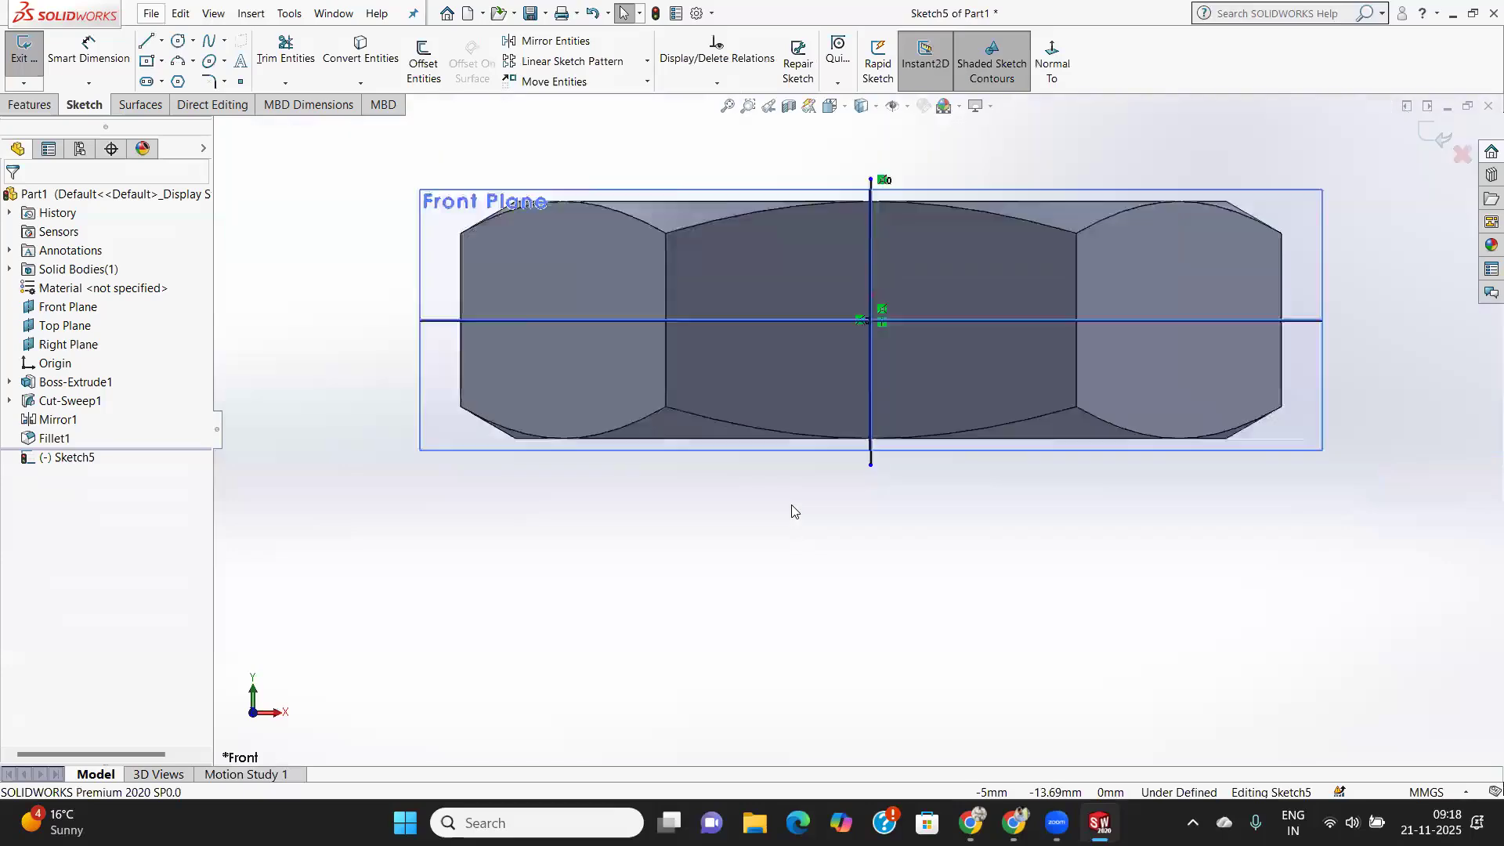
{"action": "left_click", "coordinate": [1440, 135]}
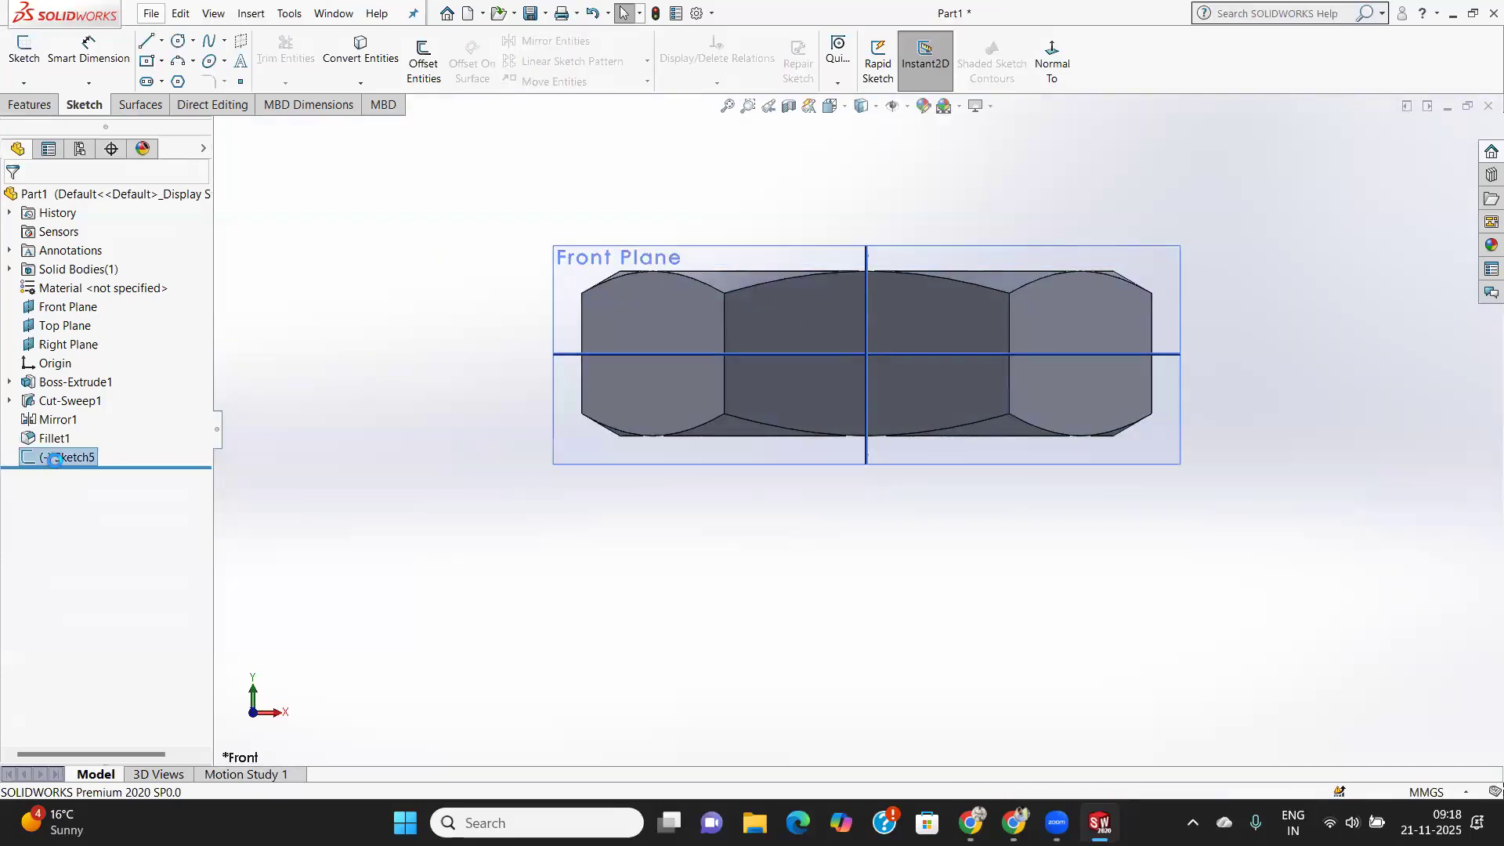
Start a separate second sketch on the Front Plane, oriented normal to the view near the nut's lower edge.
{"action": "key", "text": "ctrl+7"}
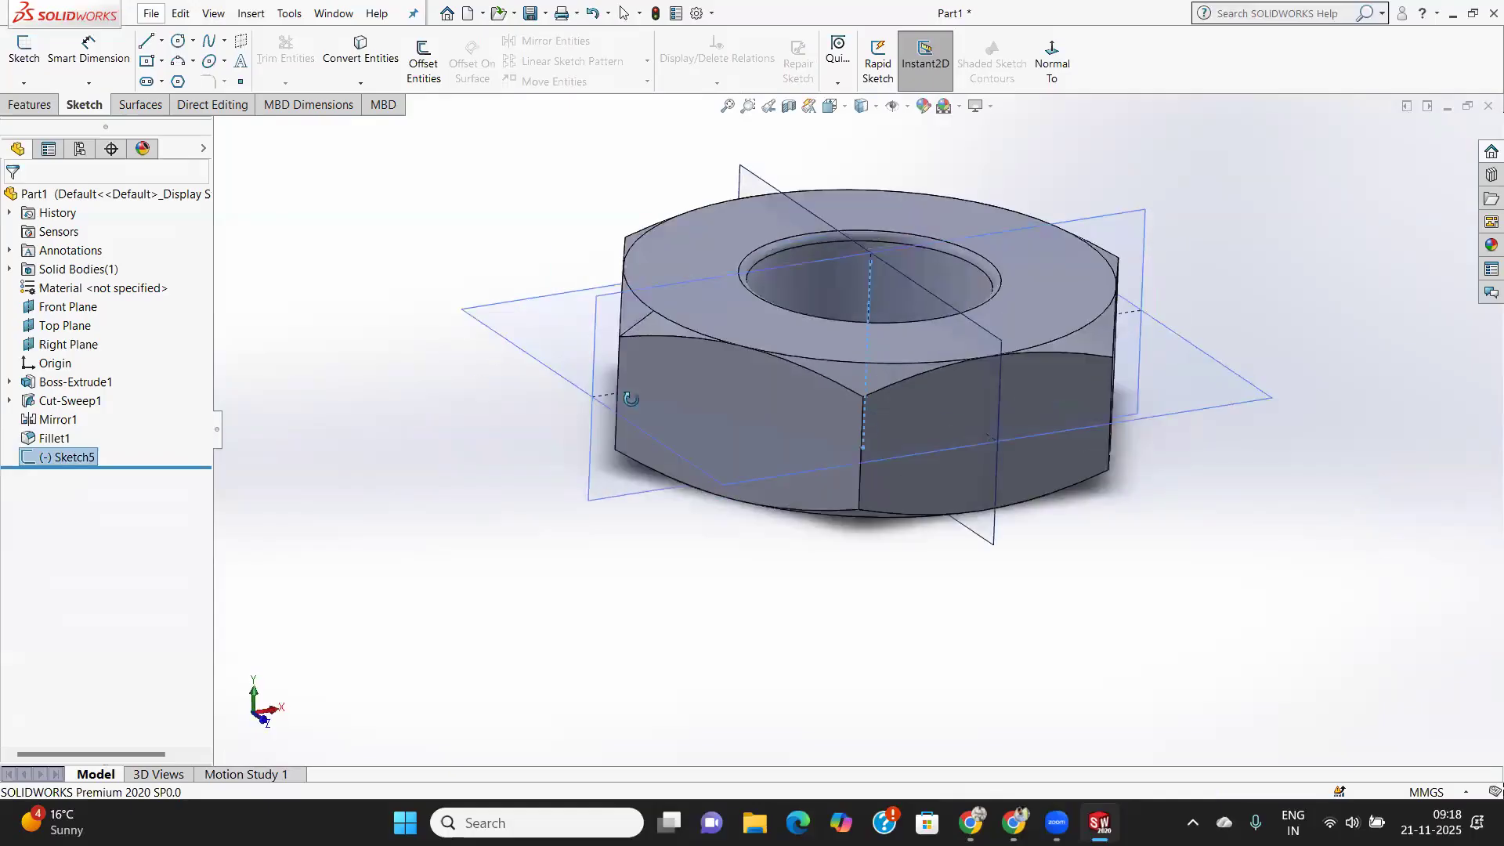
{"action": "left_click", "coordinate": [594, 366]}
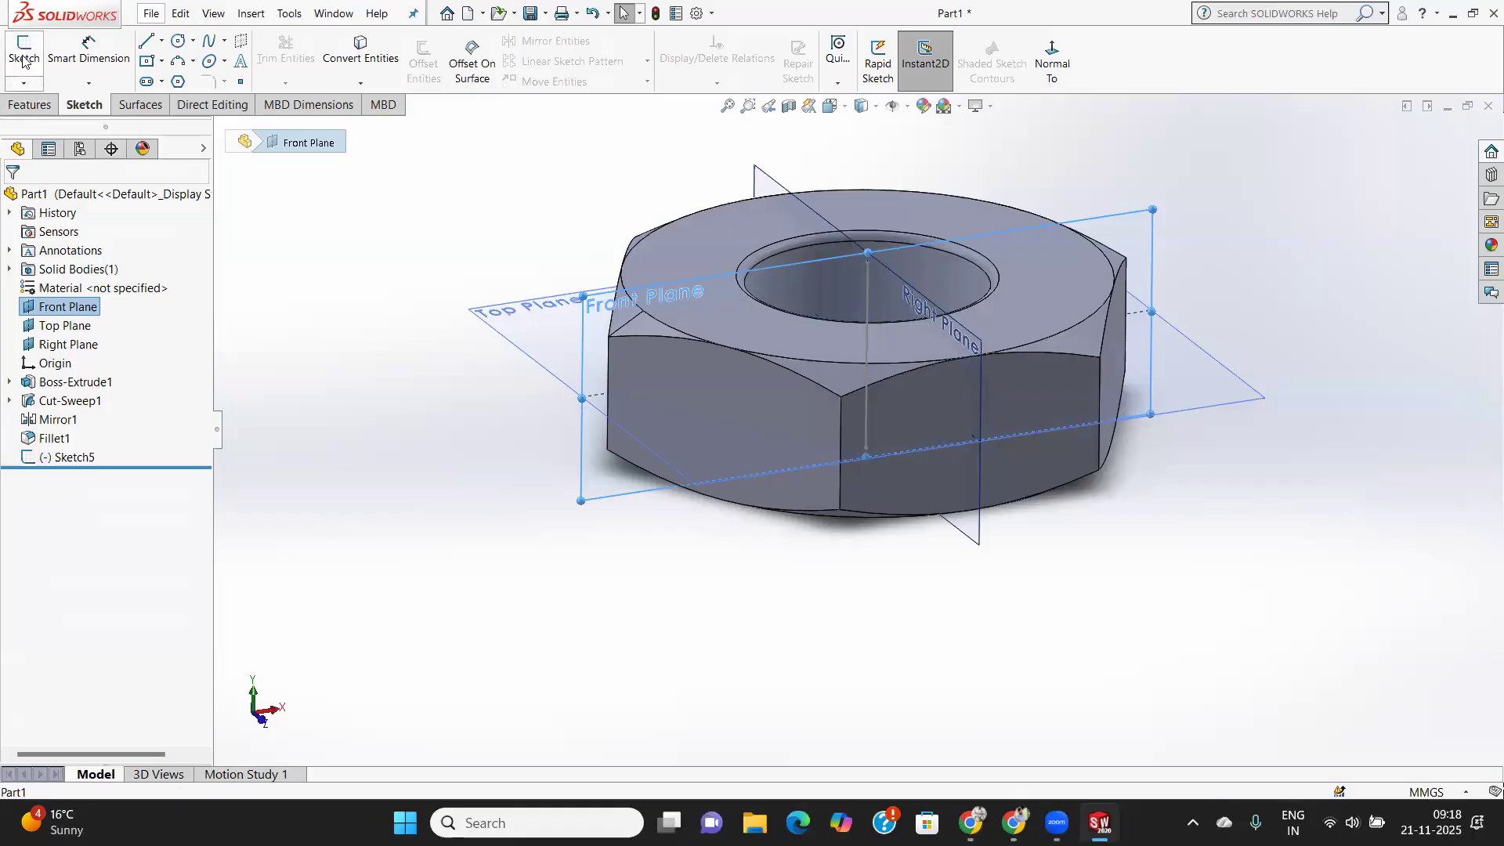
{"action": "left_click", "coordinate": [940, 88]}
{"action": "left_click", "coordinate": [11, 63]}
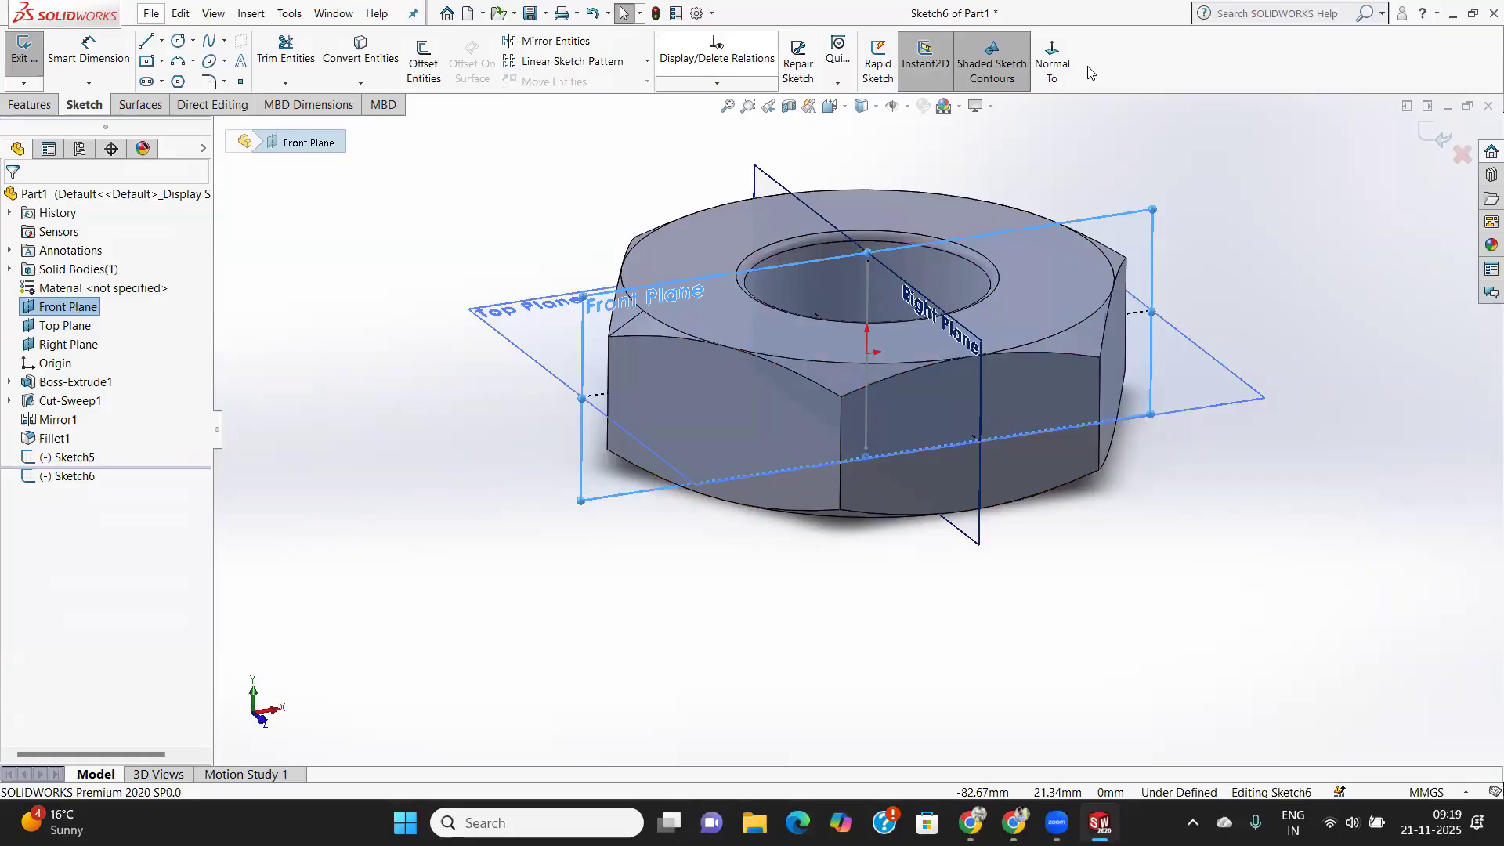
{"action": "left_click", "coordinate": [1052, 62]}
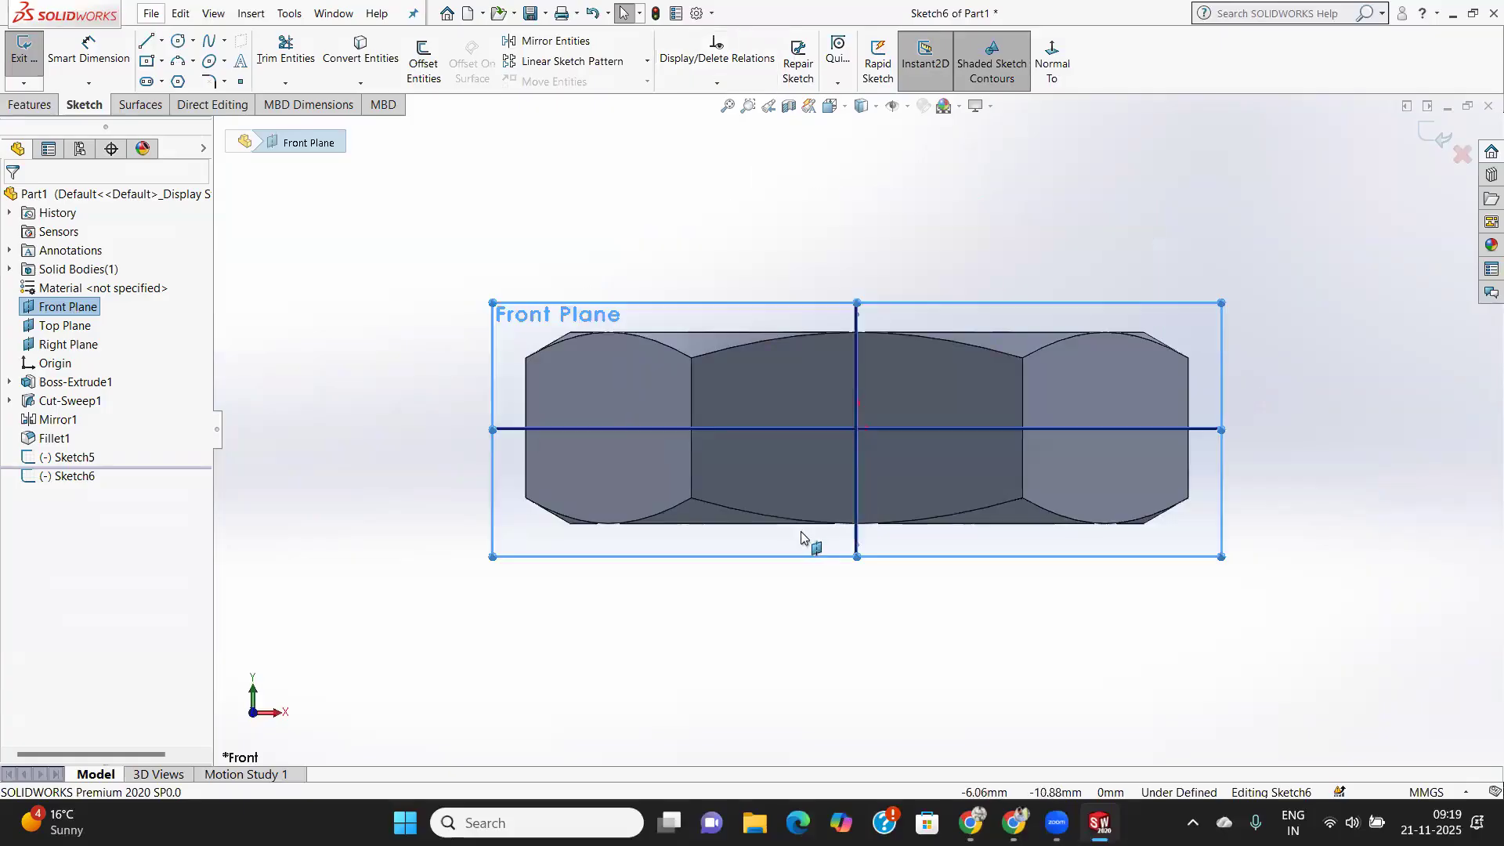
{"action": "scroll", "coordinate": [814, 541], "scroll_direction": "down", "scroll_amount": 3}
{"action": "scroll", "coordinate": [838, 541], "scroll_direction": "down", "scroll_amount": 2}
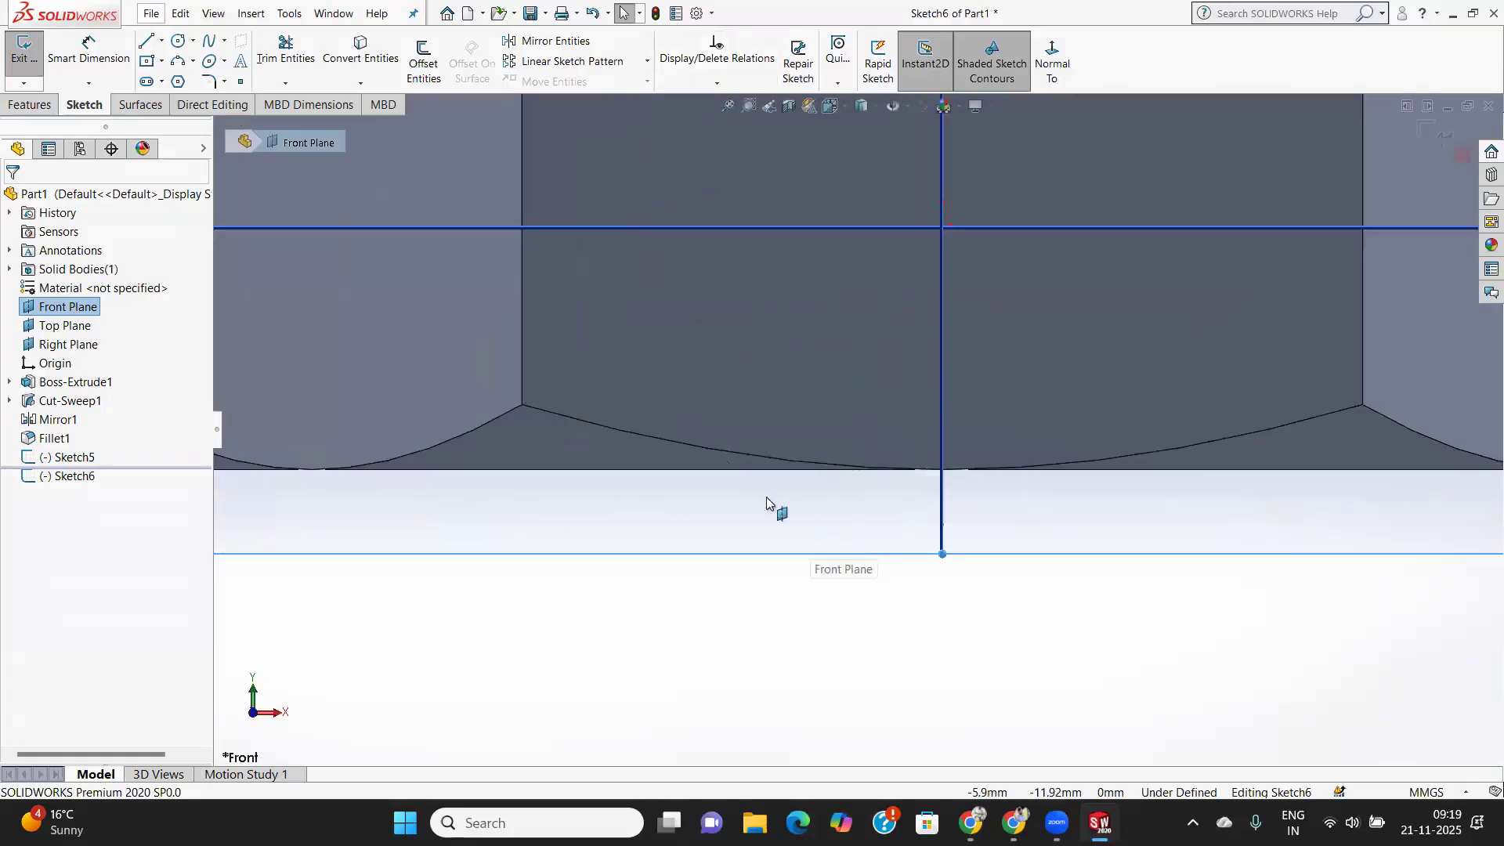
Sketch a small closed triangle below the nut's lower edge, left of the centre line, with a vertical side about 1.65 mm and a width about 1.39 mm.
{"action": "left_click", "coordinate": [146, 43]}
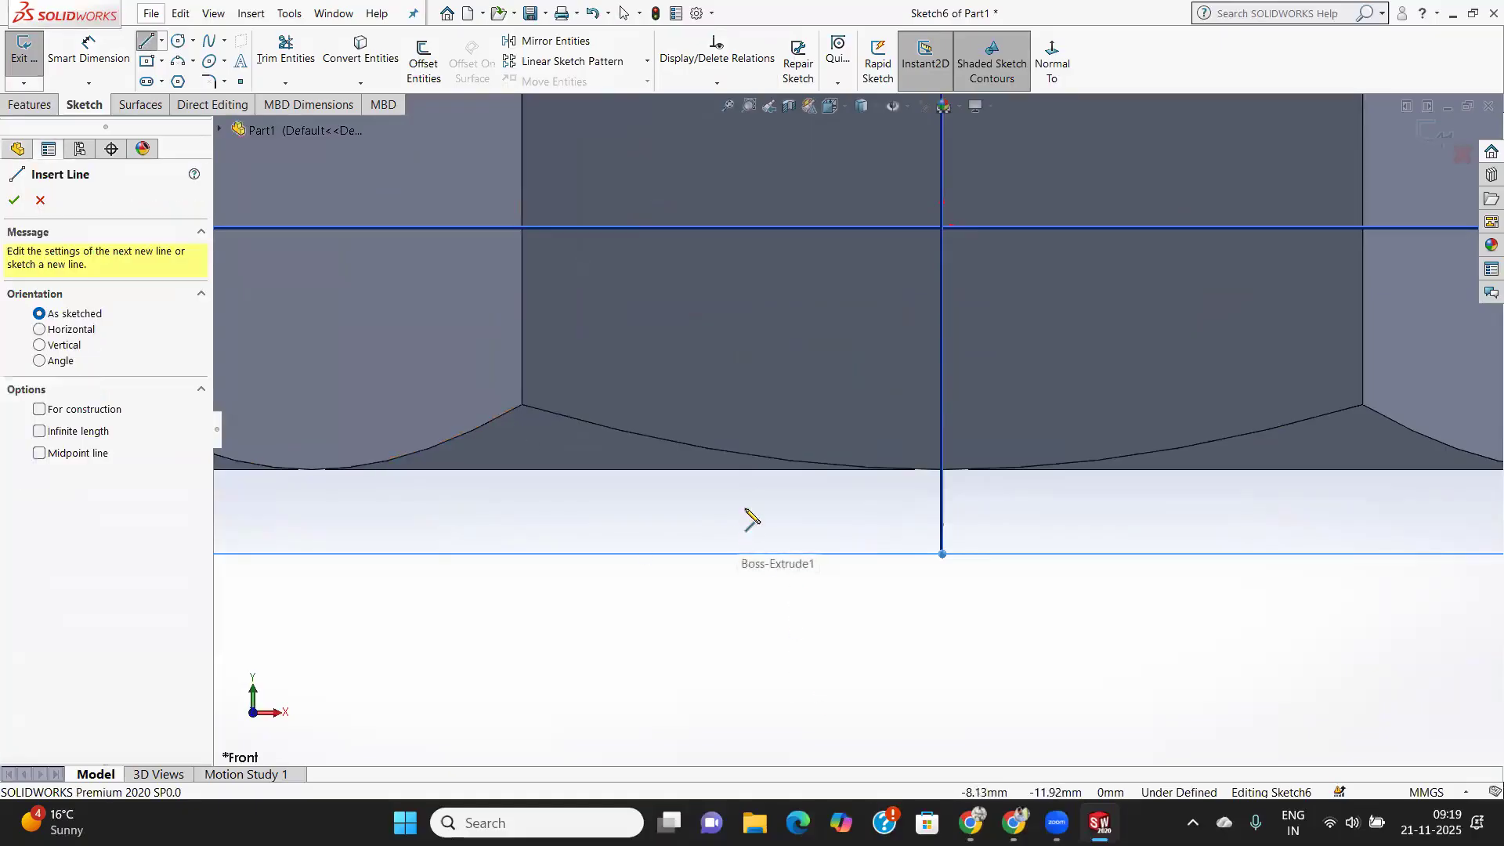
{"action": "left_click", "coordinate": [729, 499]}
{"action": "left_click", "coordinate": [728, 537]}
{"action": "left_click", "coordinate": [696, 518]}
{"action": "left_click", "coordinate": [729, 498]}
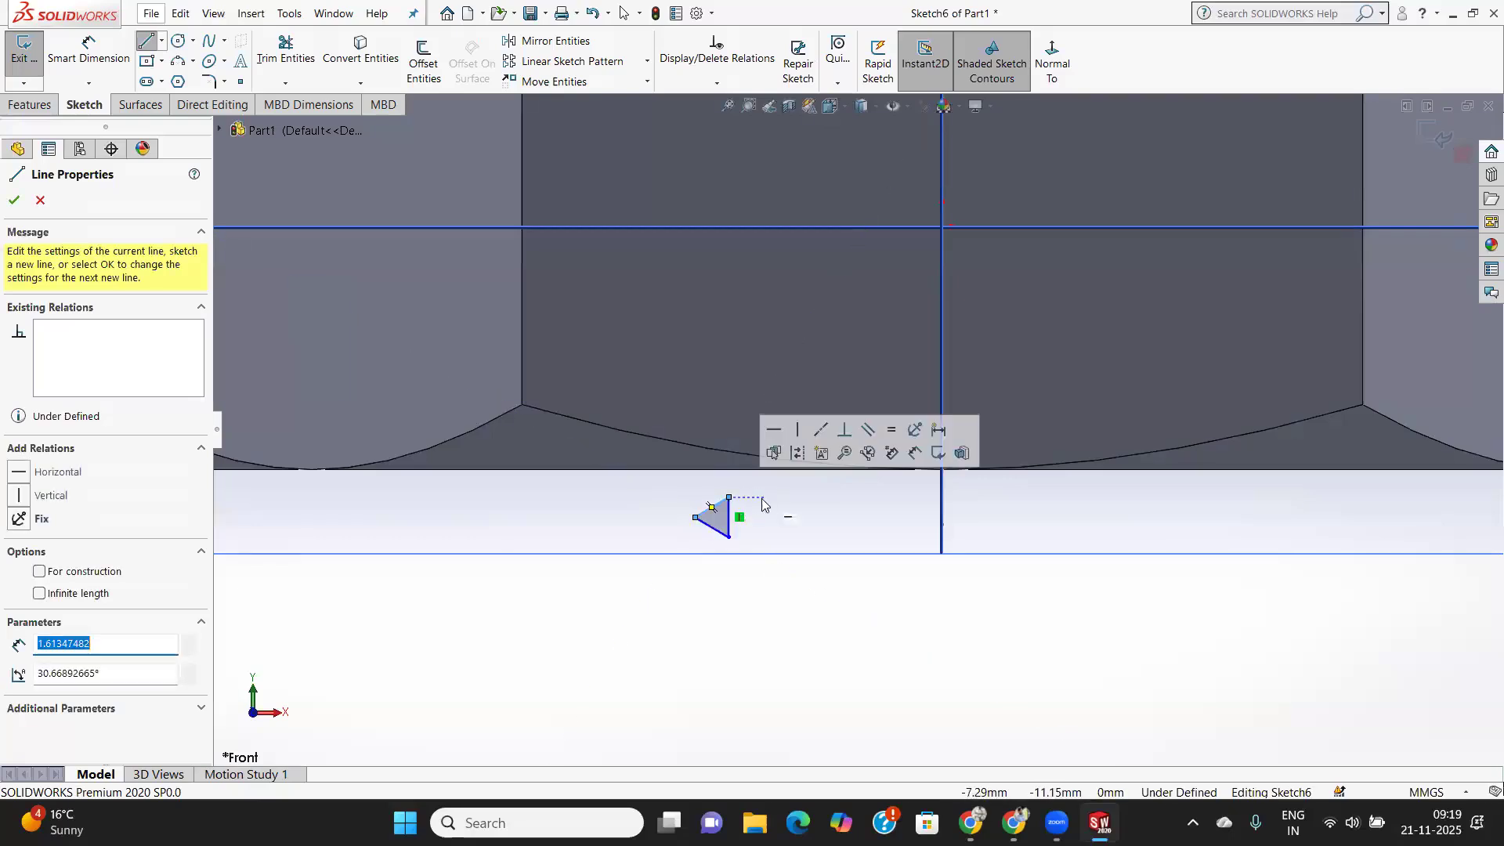
{"action": "left_click", "coordinate": [15, 203]}
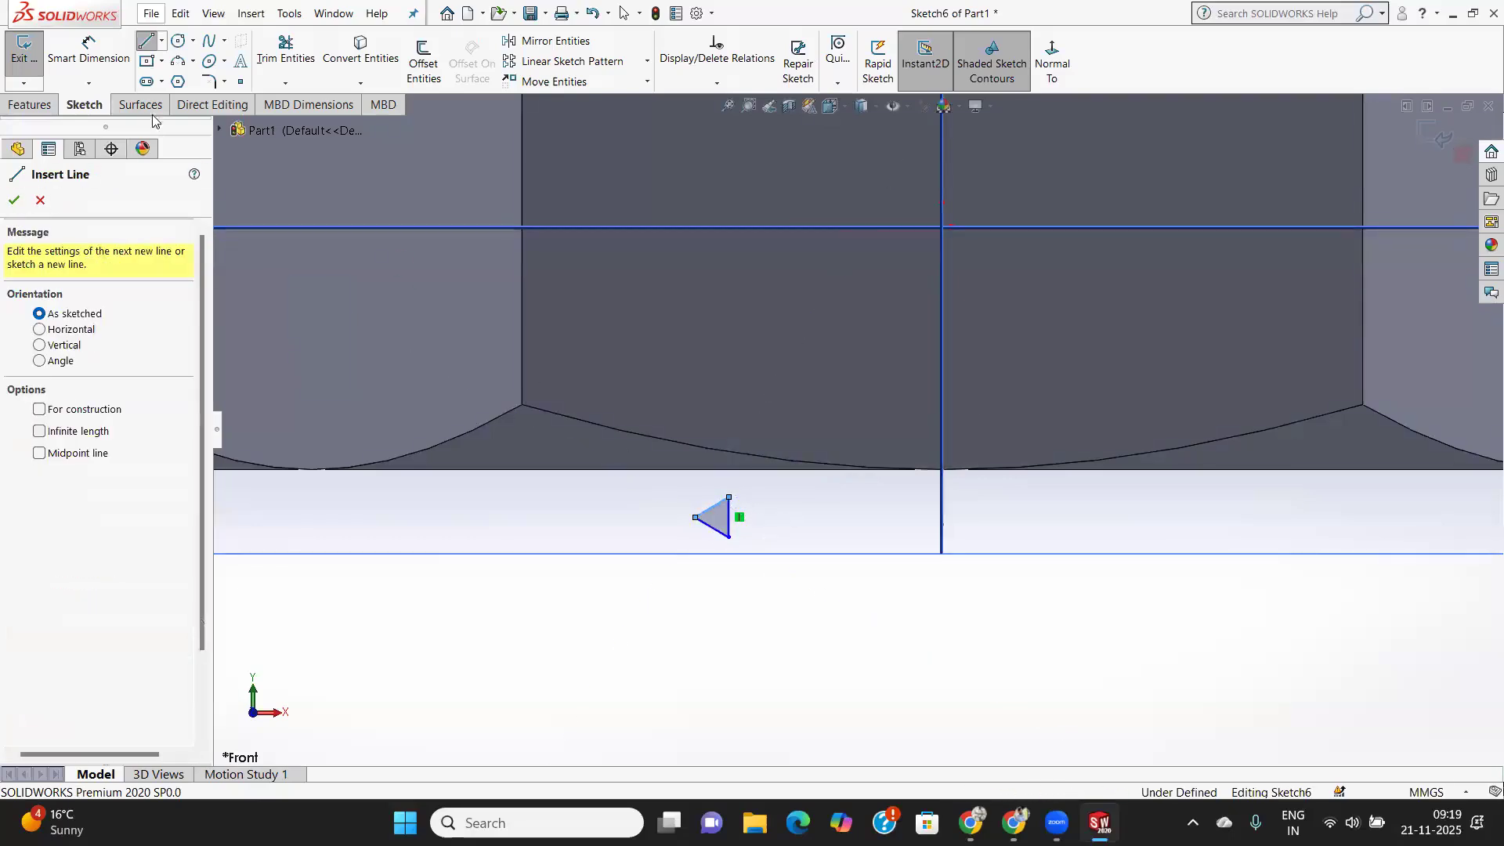
Dimension the triangle's vertical side to 1.9 mm.
{"action": "left_click", "coordinate": [89, 51]}
{"action": "scroll", "coordinate": [596, 425], "scroll_direction": "down", "scroll_amount": 2}
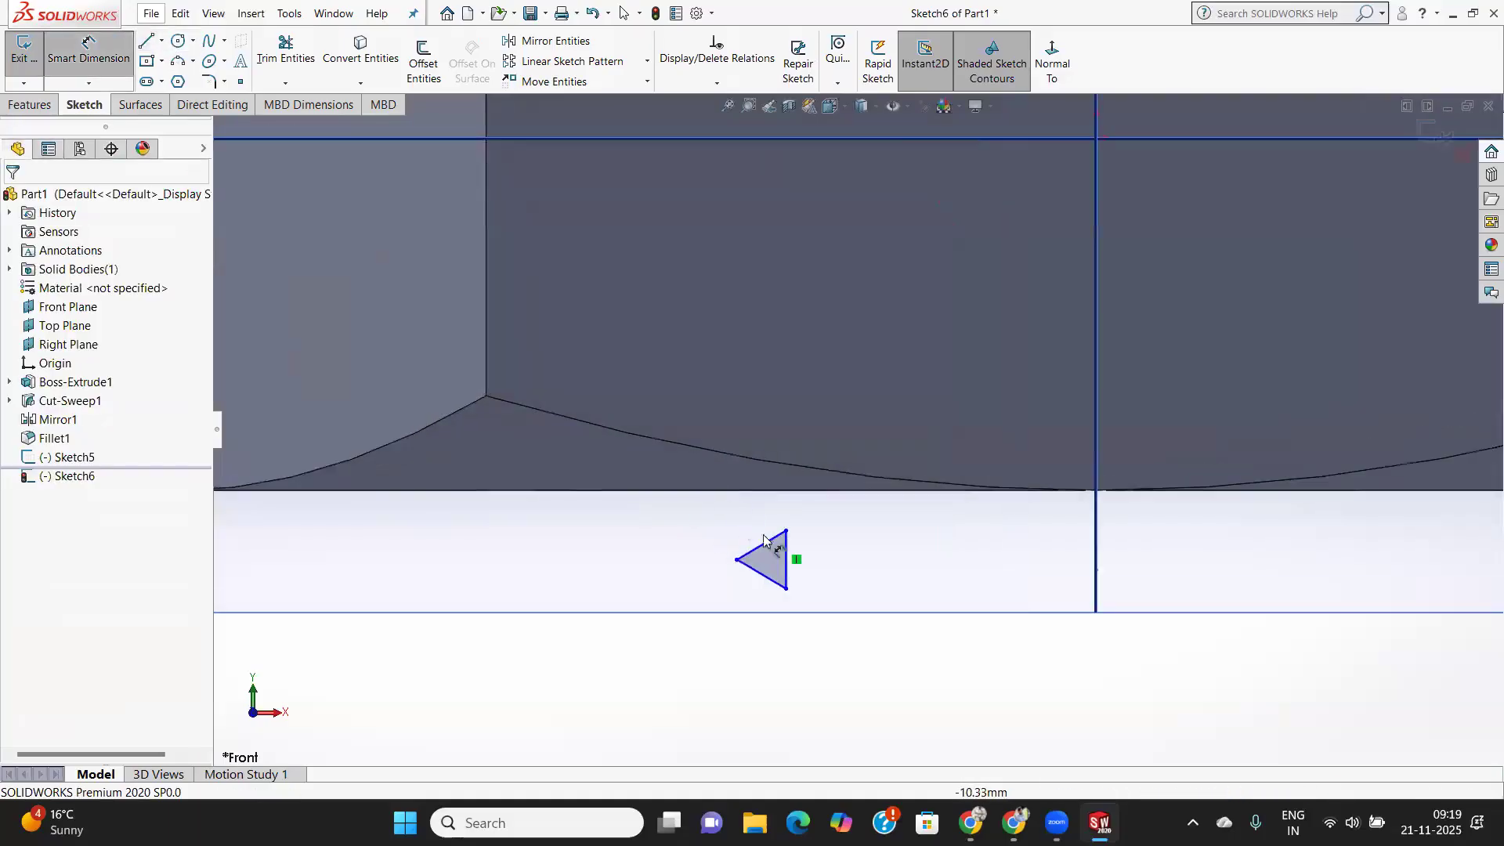
{"action": "left_click", "coordinate": [789, 575]}
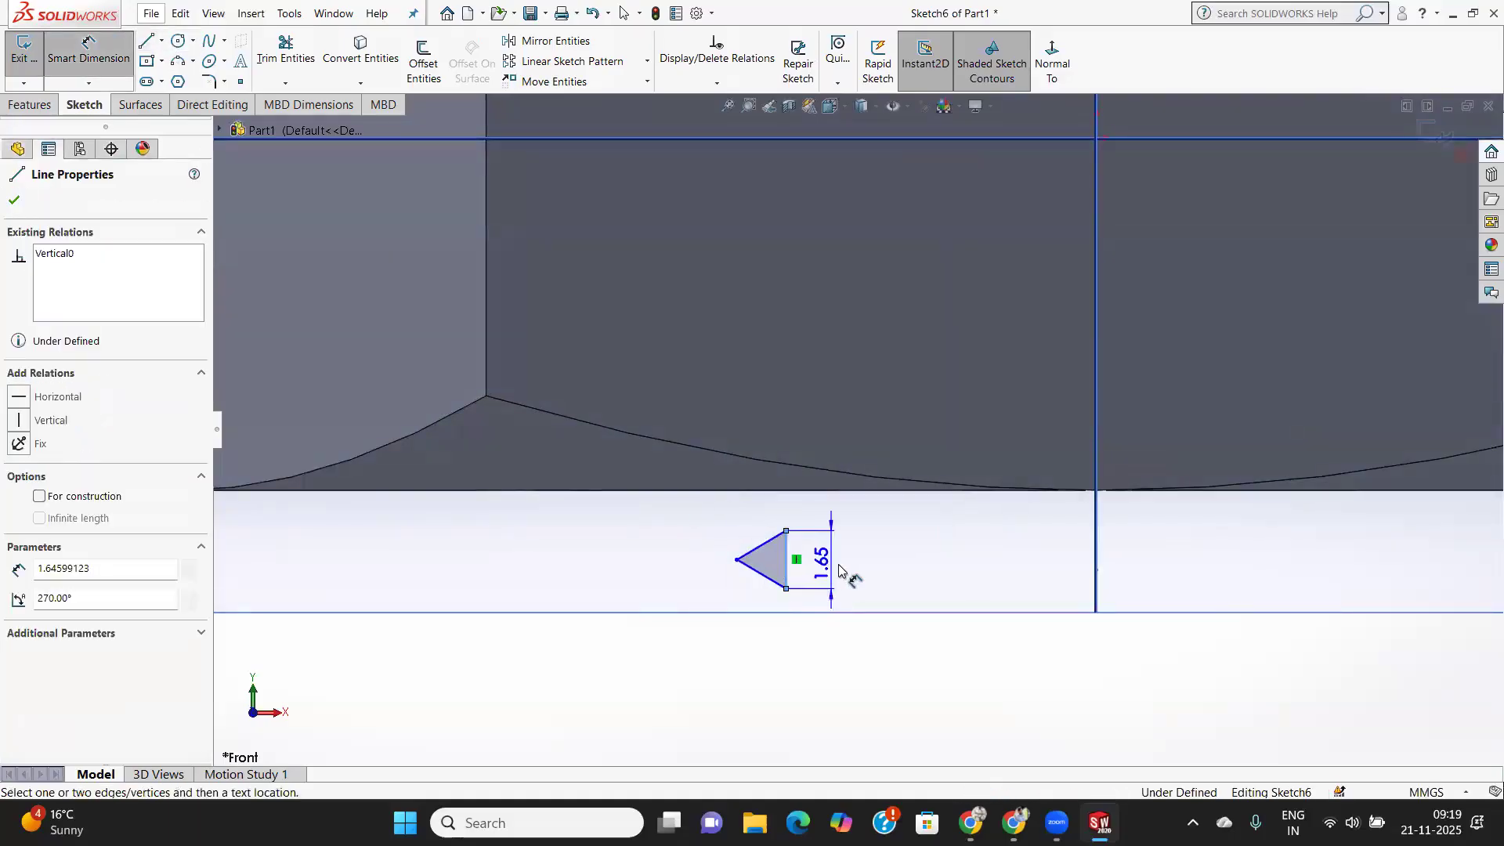
{"action": "left_click", "coordinate": [841, 566]}
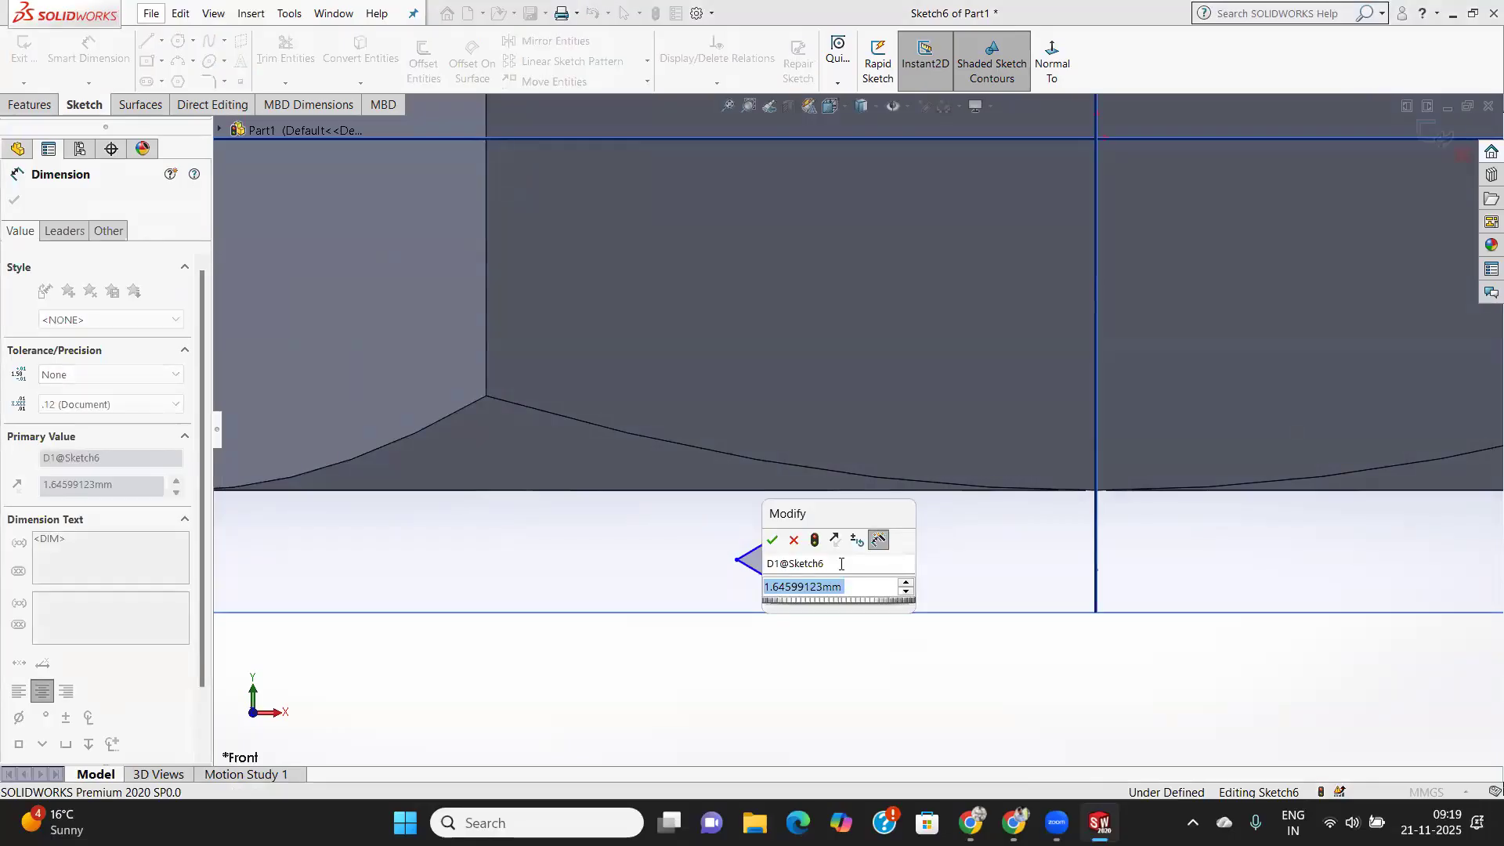
{"action": "type", "text": "1.9"}
{"action": "key", "text": "Return"}
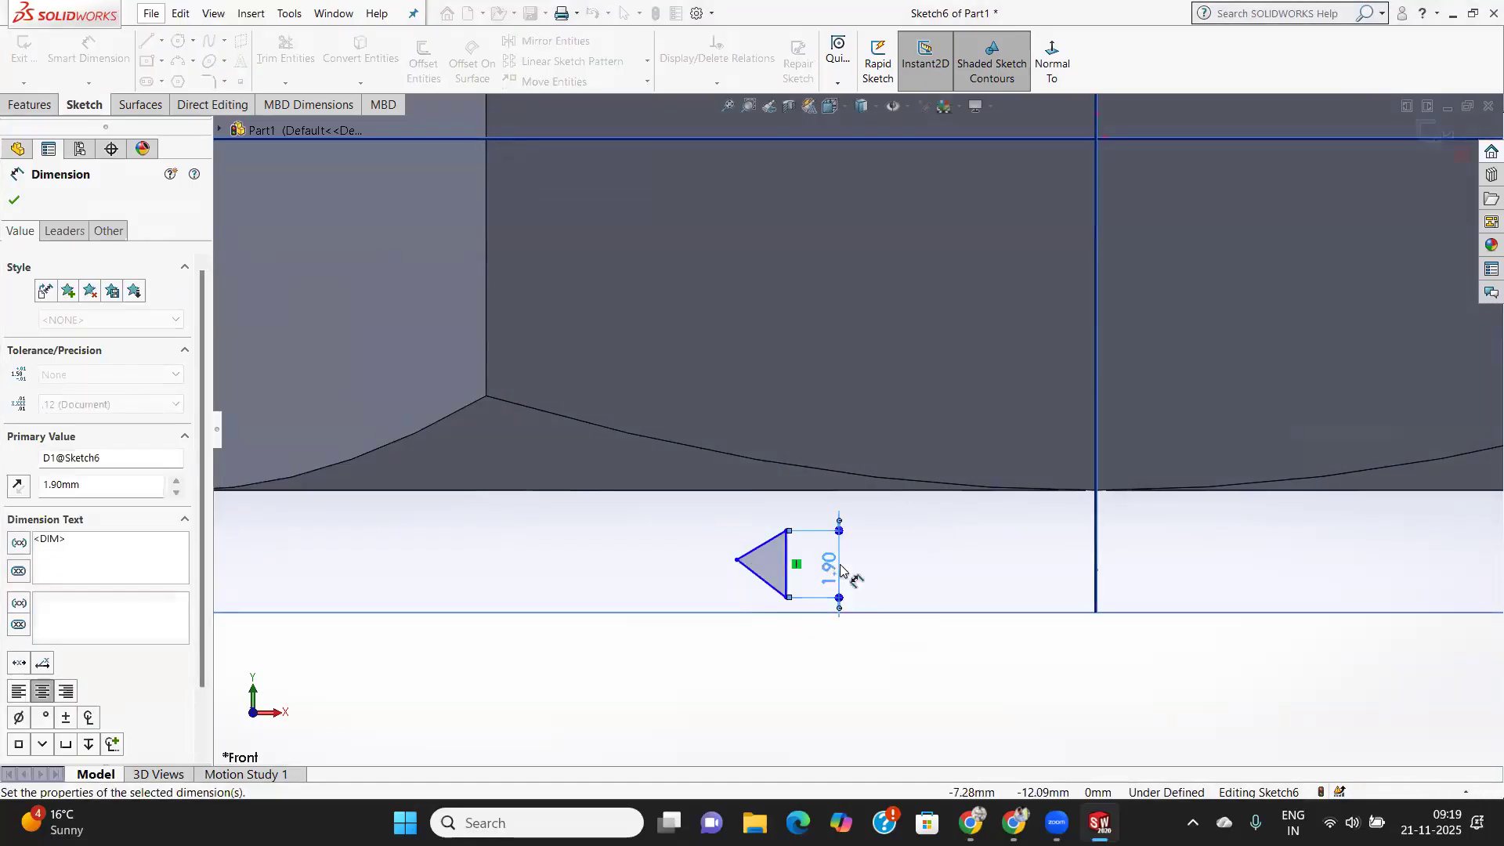
Dimension the triangle's horizontal width and finish dimensioning.
{"action": "left_click", "coordinate": [764, 547]}
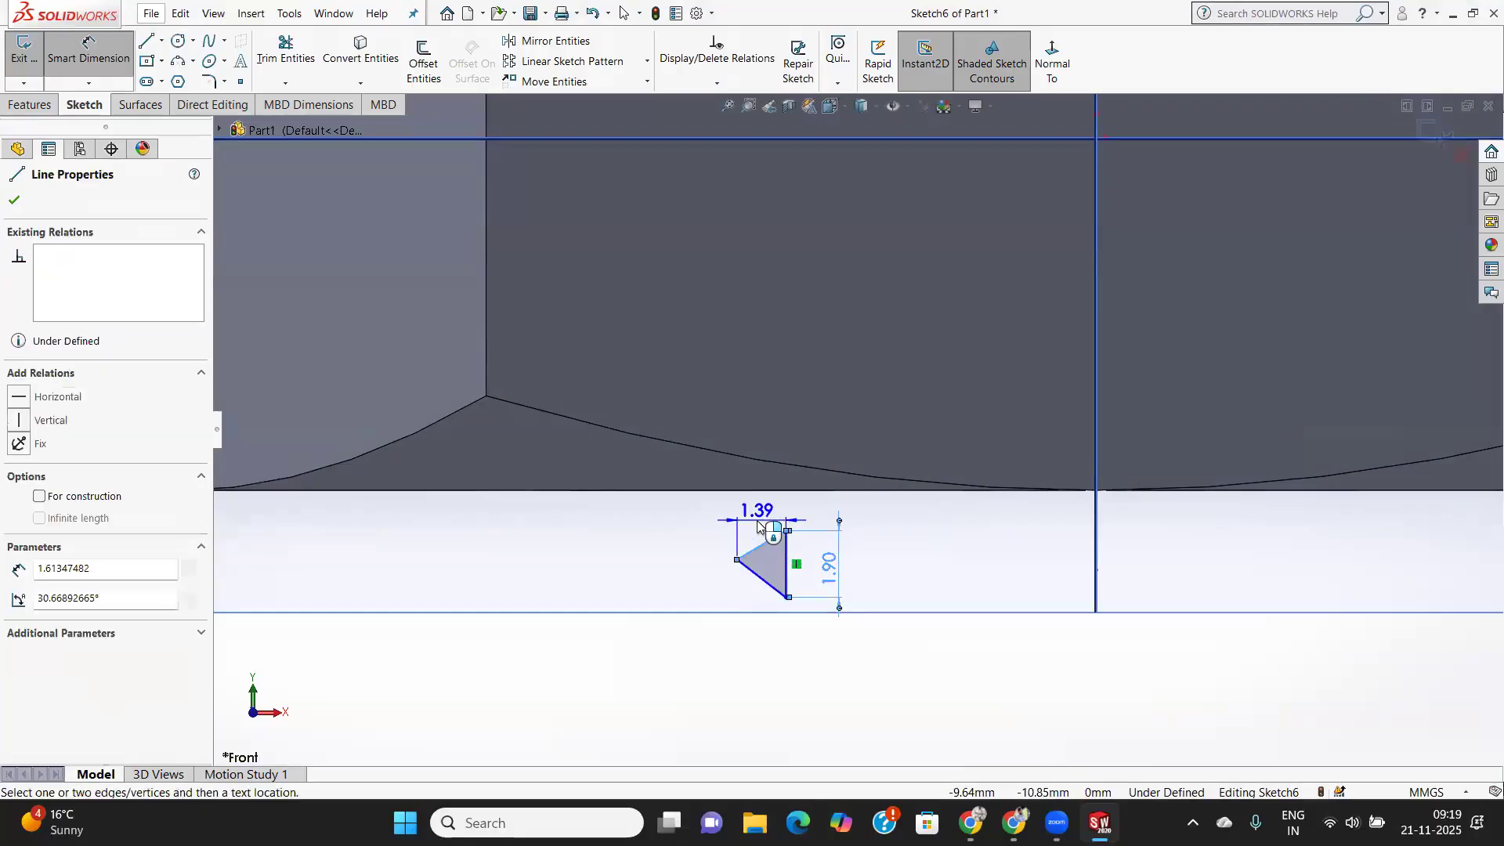
{"action": "left_click", "coordinate": [759, 526]}
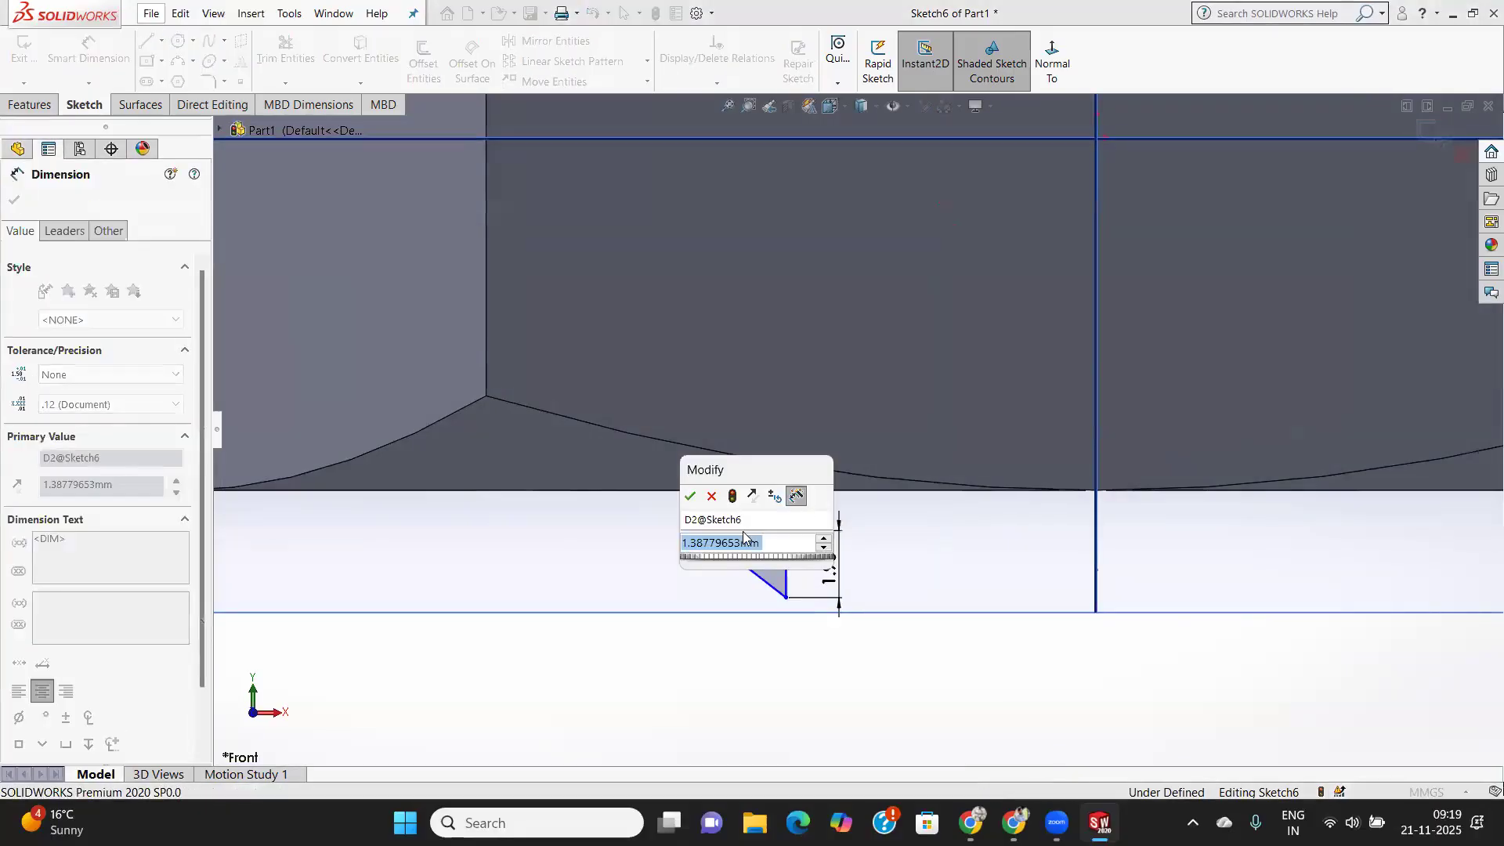
{"action": "left_click_drag", "start_coordinate": [751, 543], "coordinate": [757, 555]}
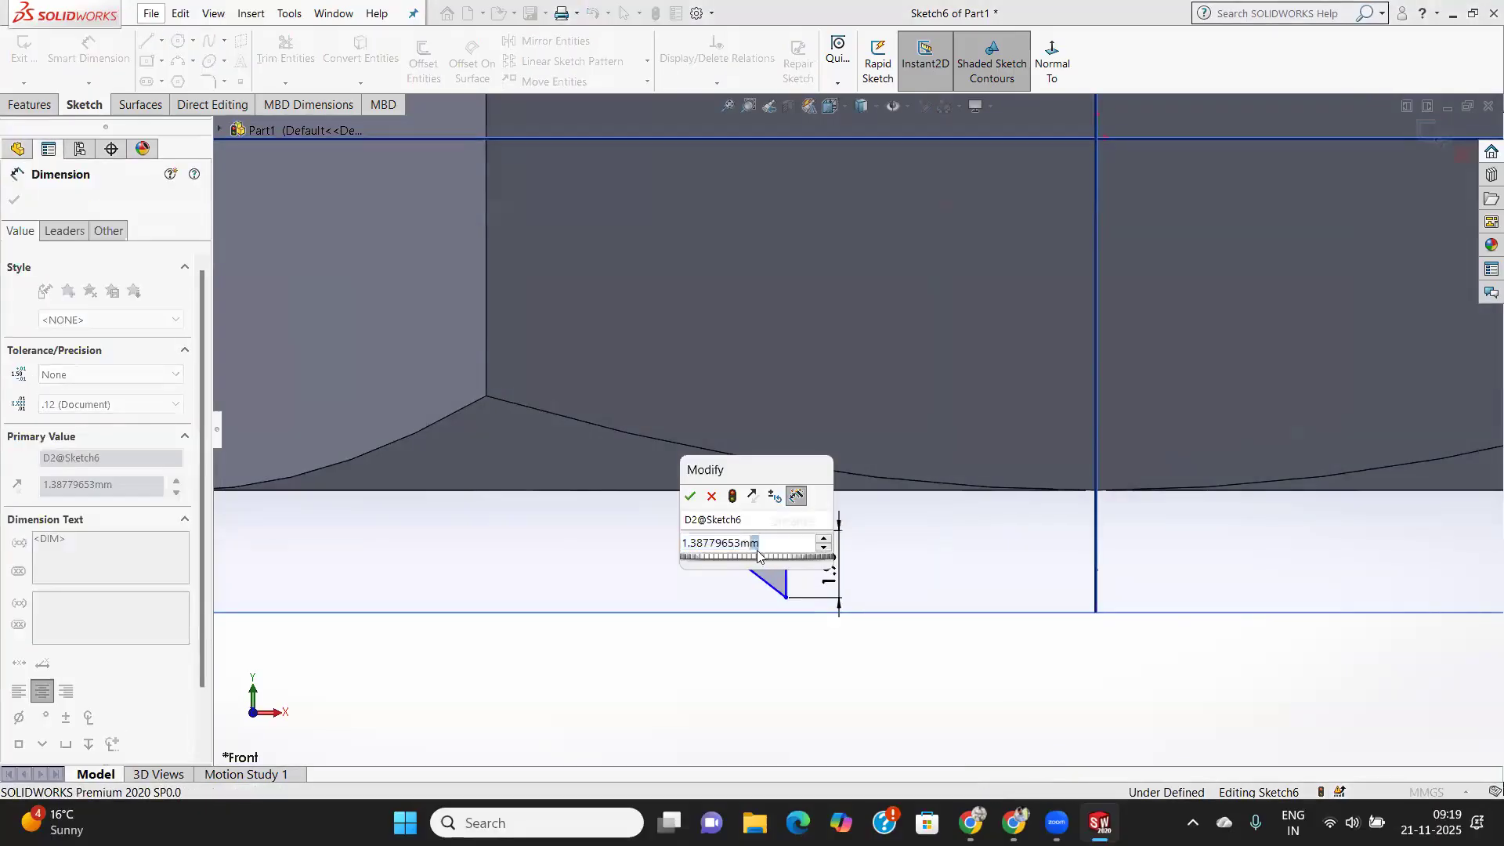
{"action": "left_click", "coordinate": [711, 496]}
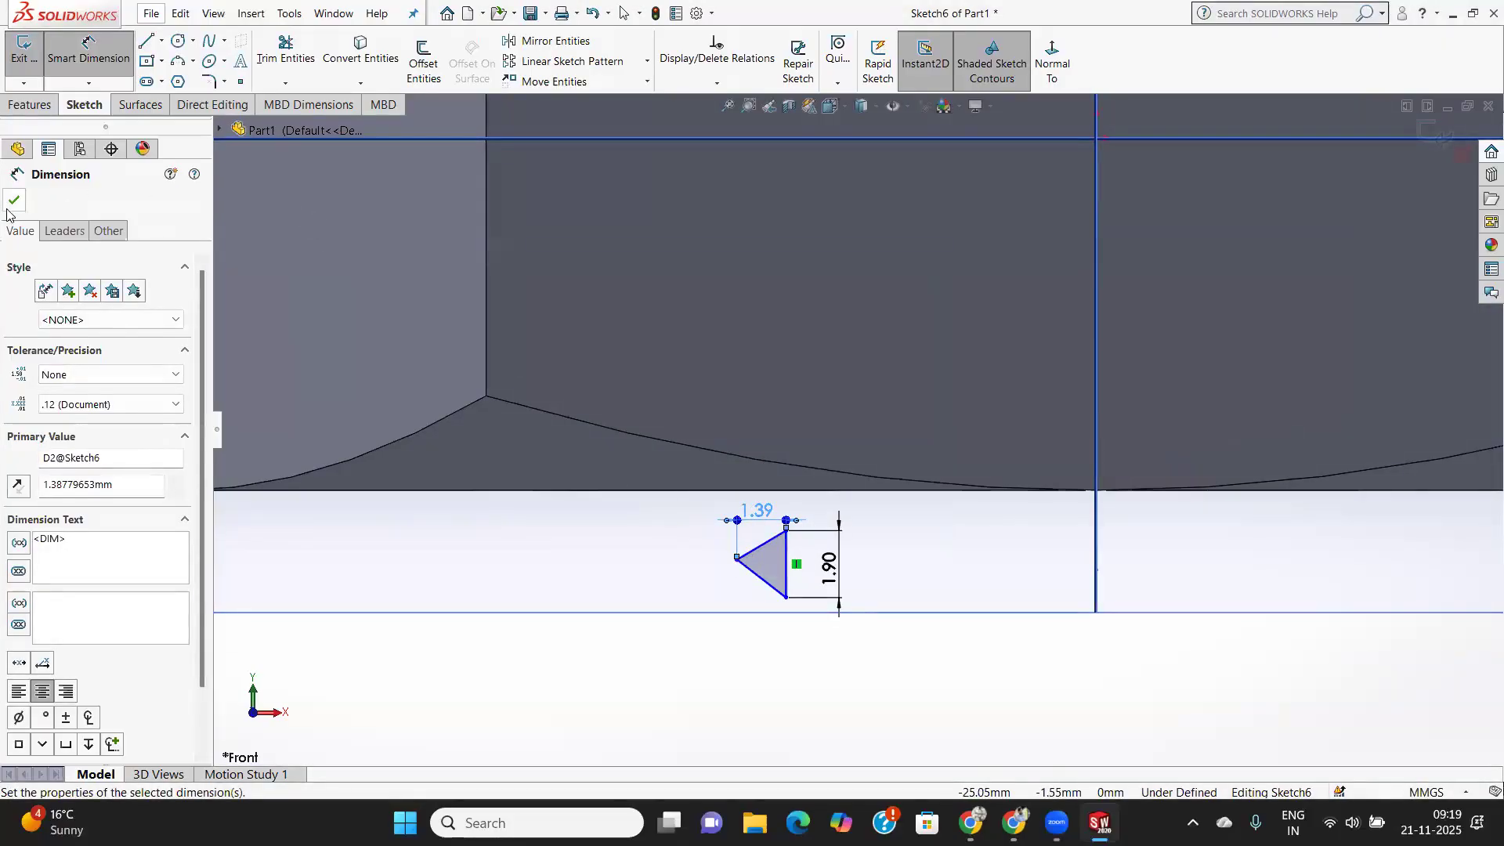
{"action": "left_click", "coordinate": [13, 201]}
{"action": "left_click", "coordinate": [737, 529]}
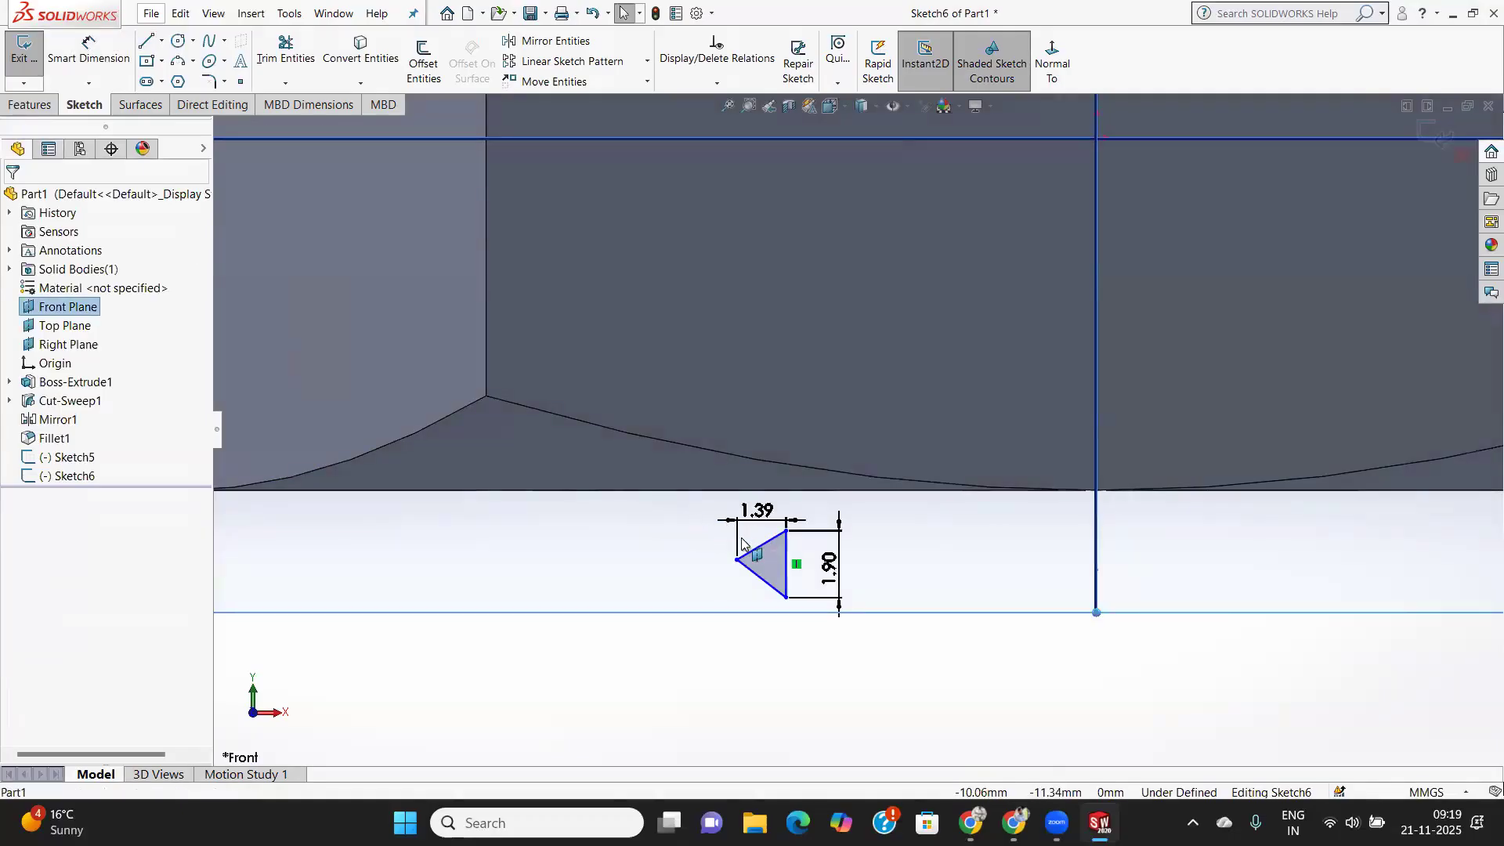
{"action": "left_click", "coordinate": [71, 475]}
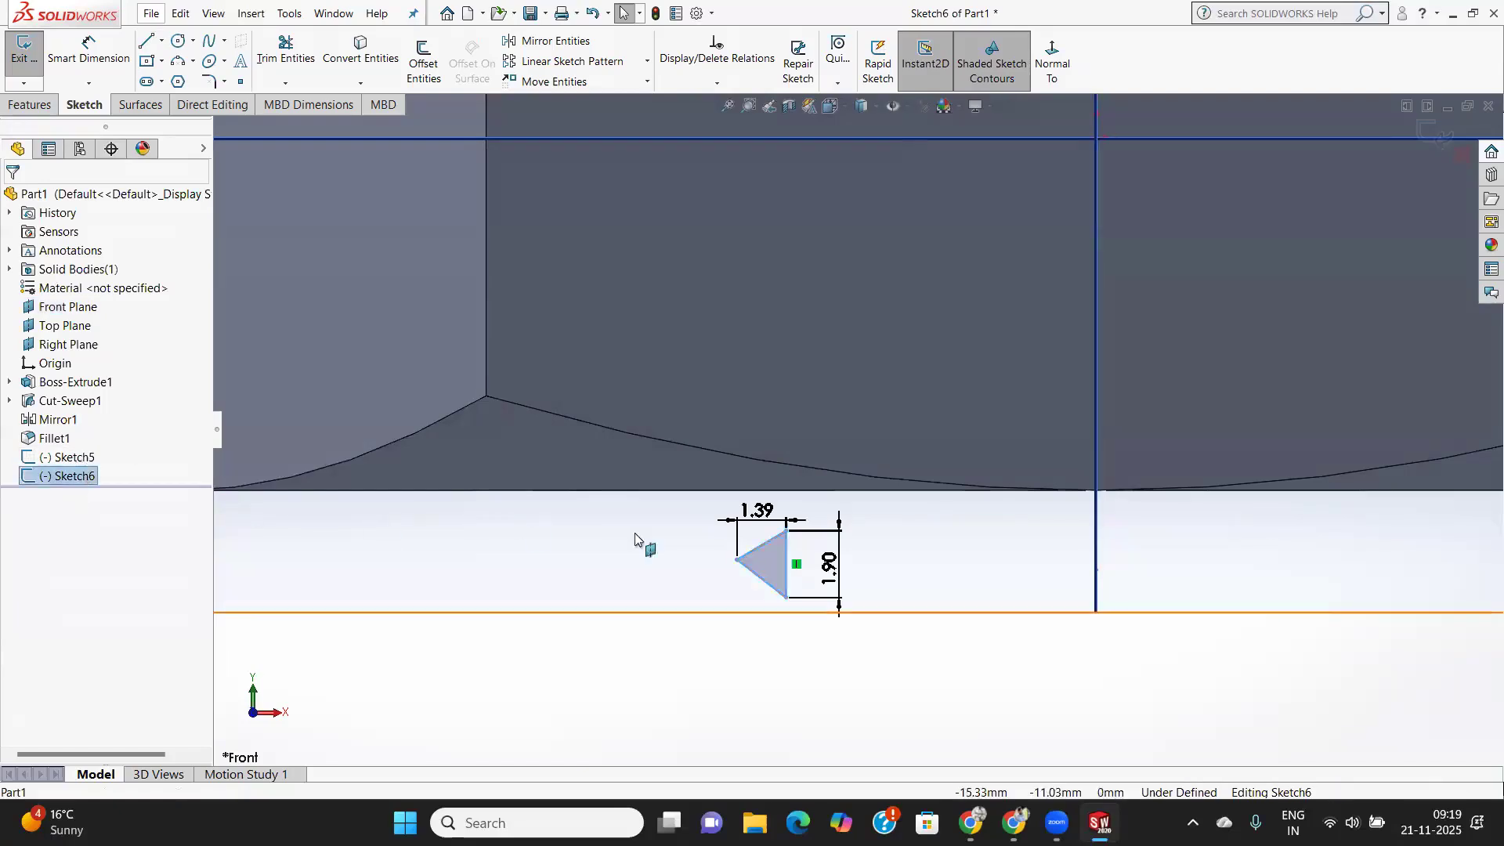
{"action": "left_click", "coordinate": [739, 537]}
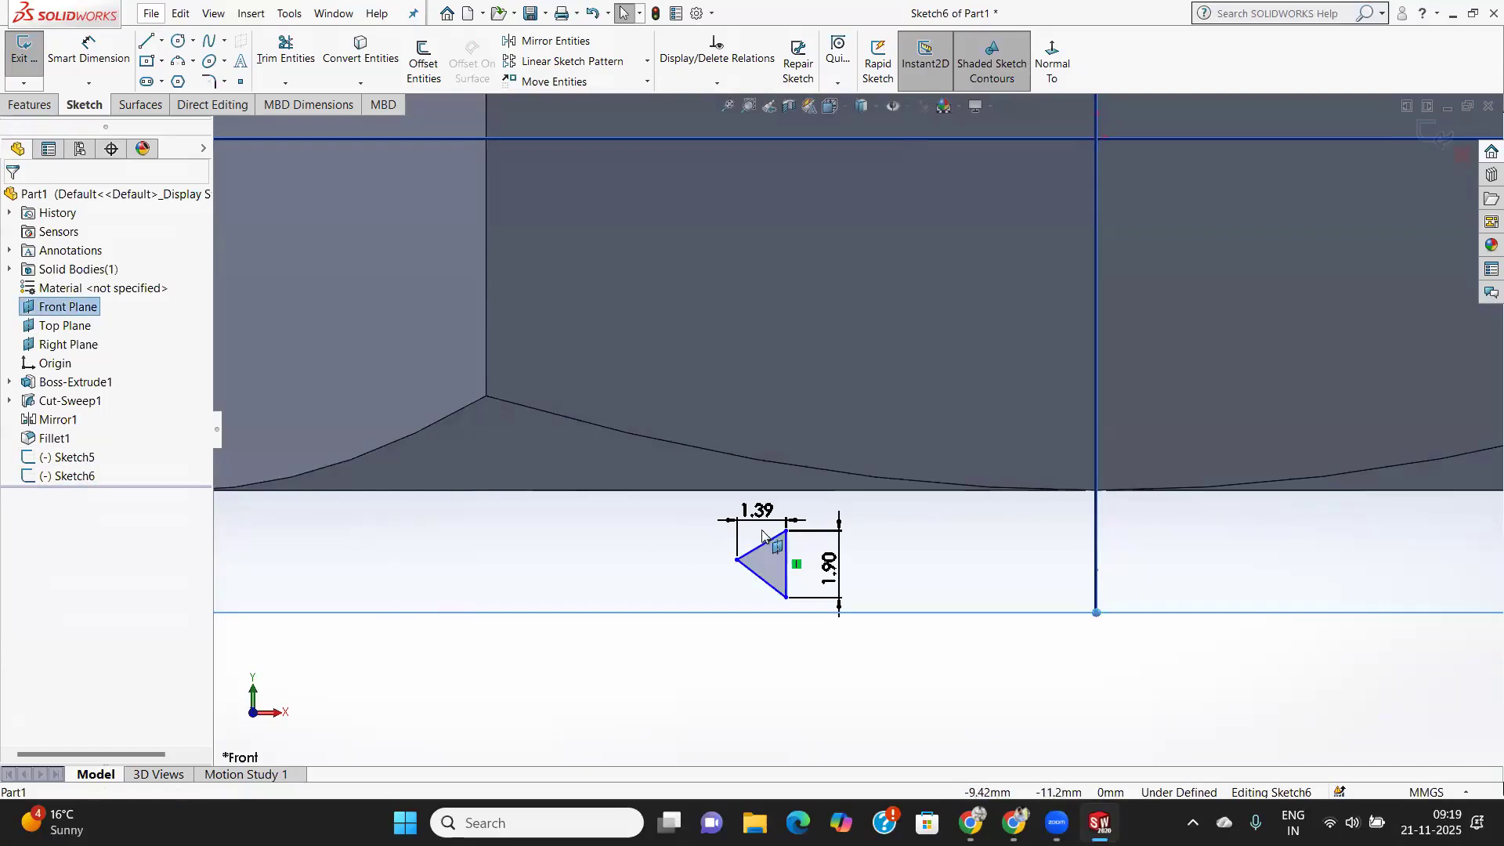
{"action": "left_click_drag", "start_coordinate": [707, 517], "coordinate": [812, 564]}
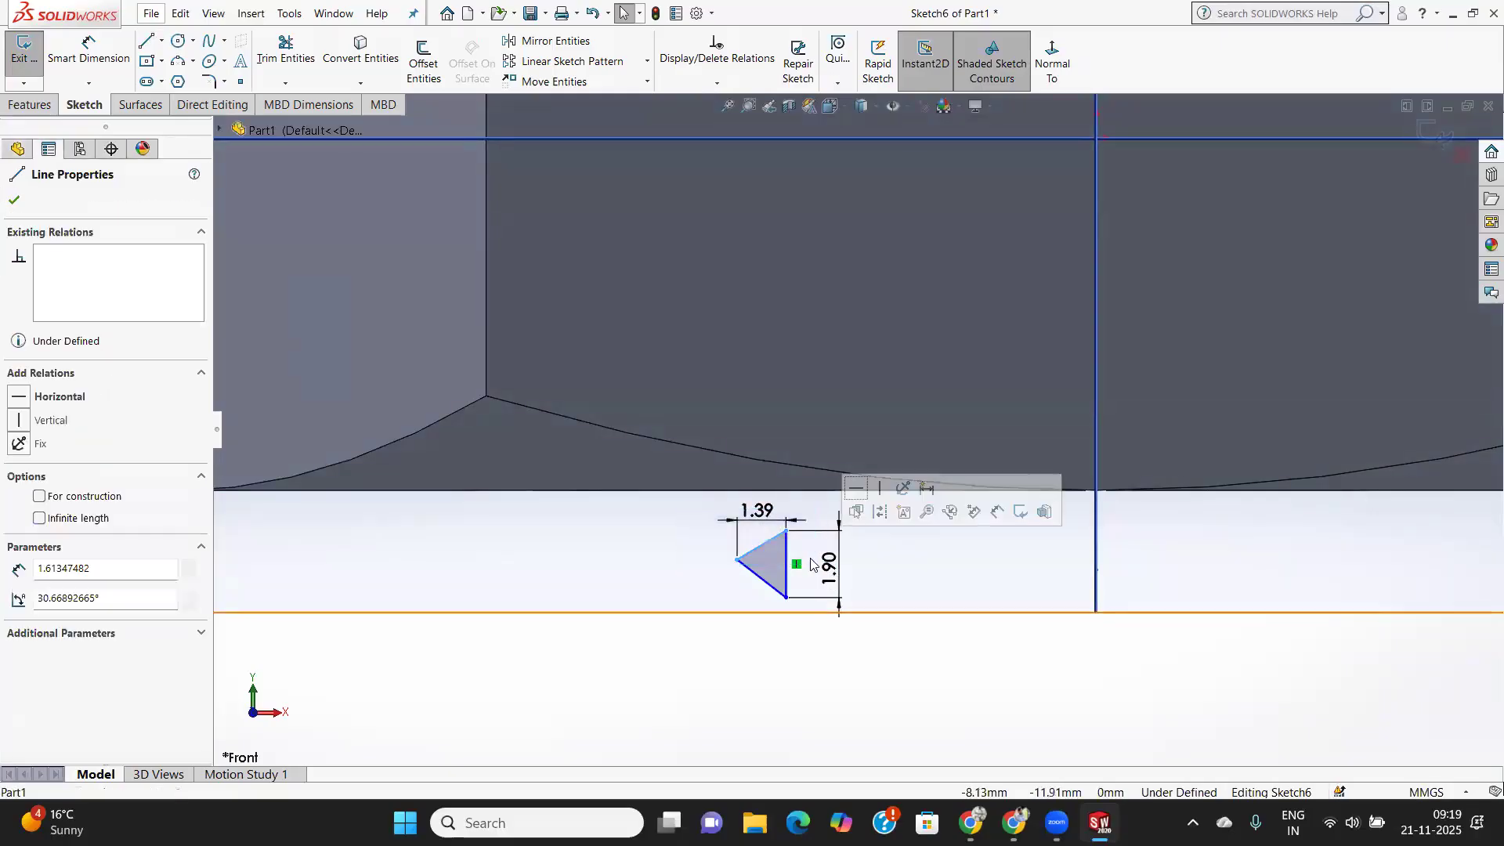
{"action": "double_click", "coordinate": [761, 512]}
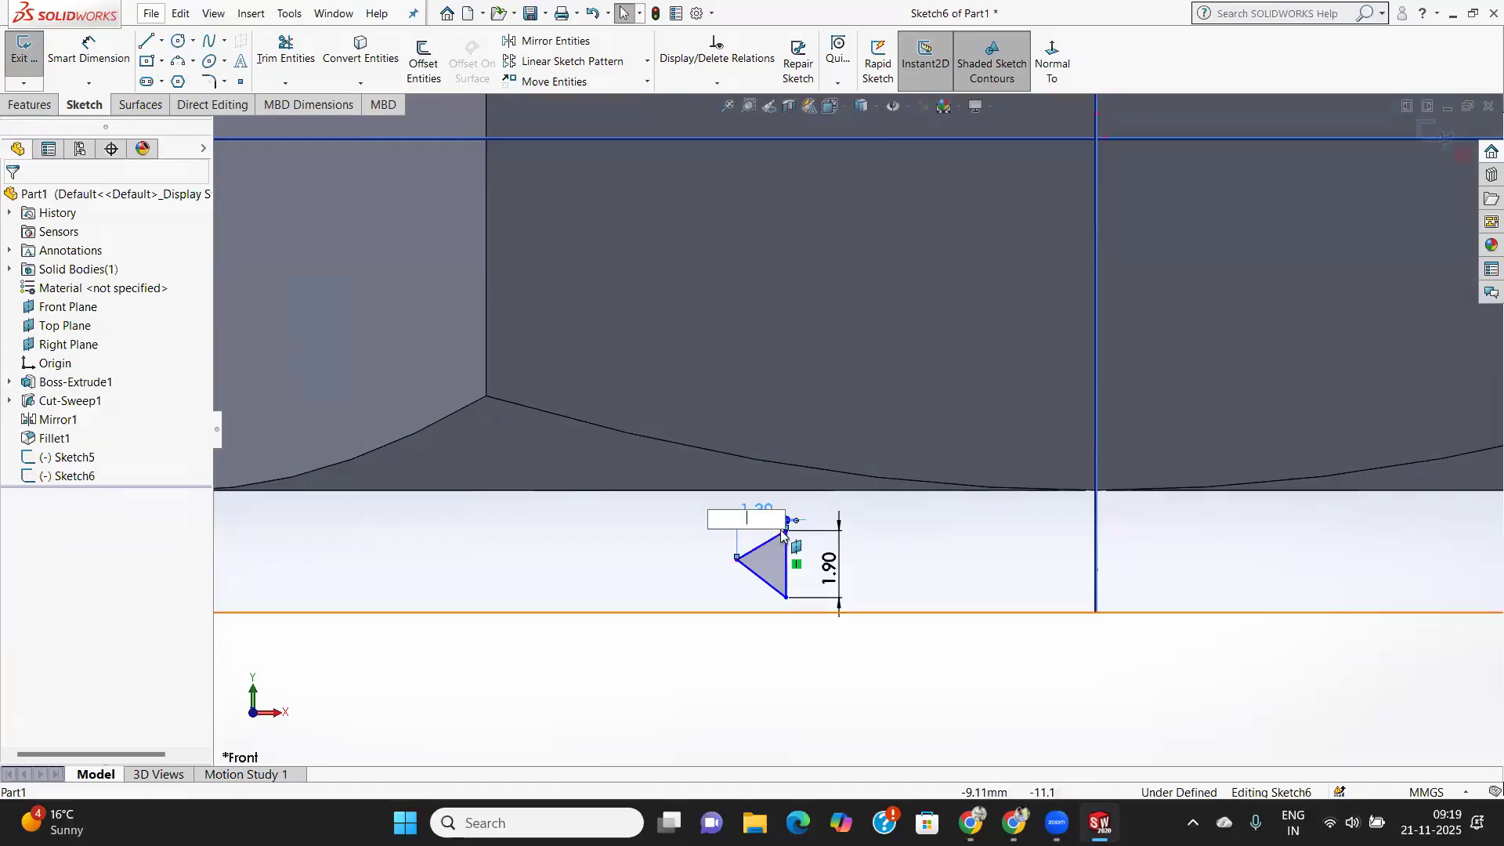
{"action": "key", "text": "Return"}
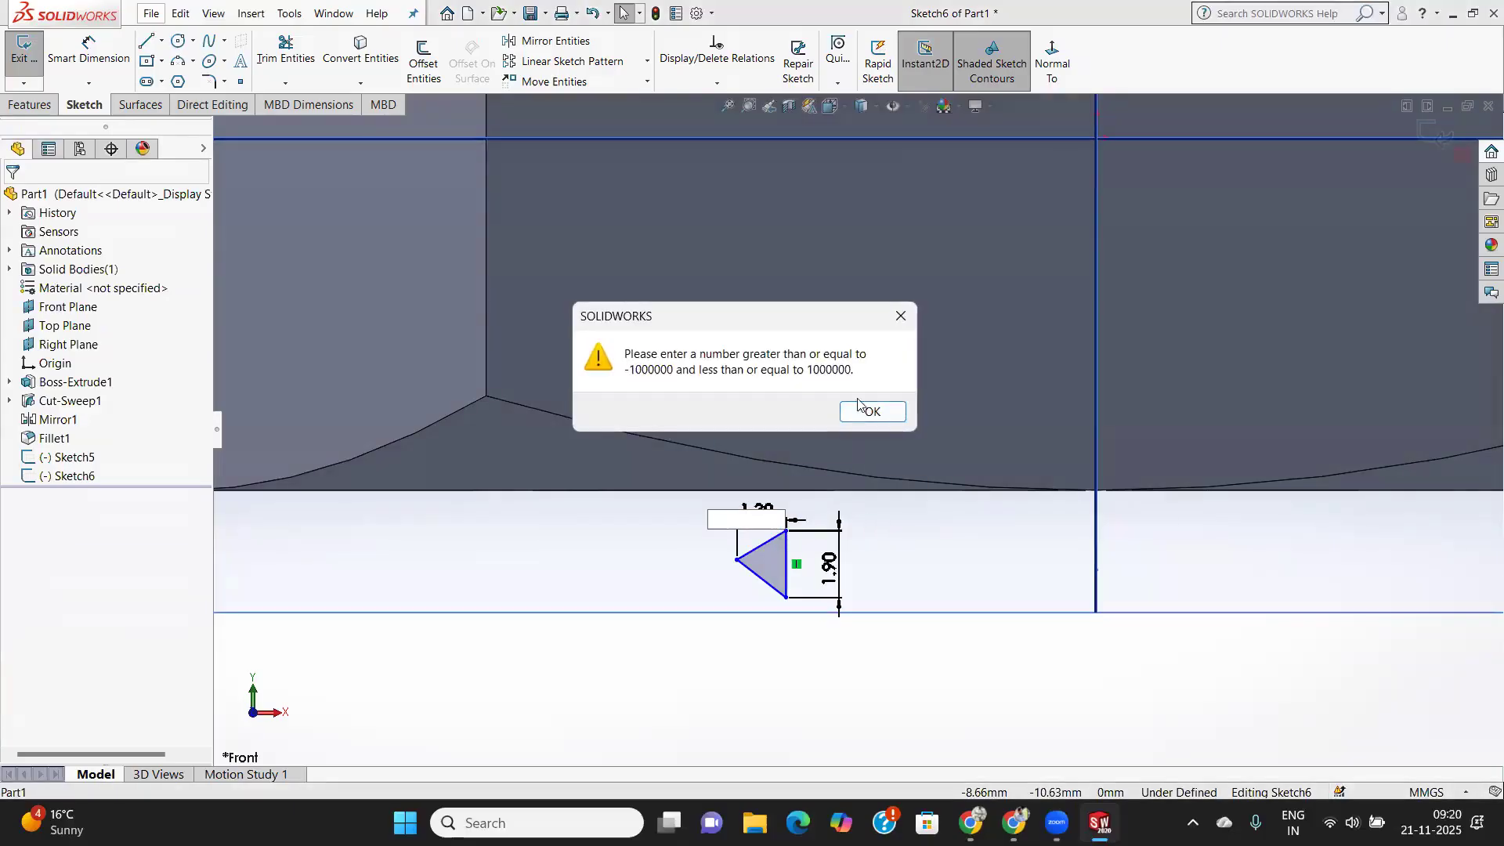
{"action": "left_click", "coordinate": [857, 412]}
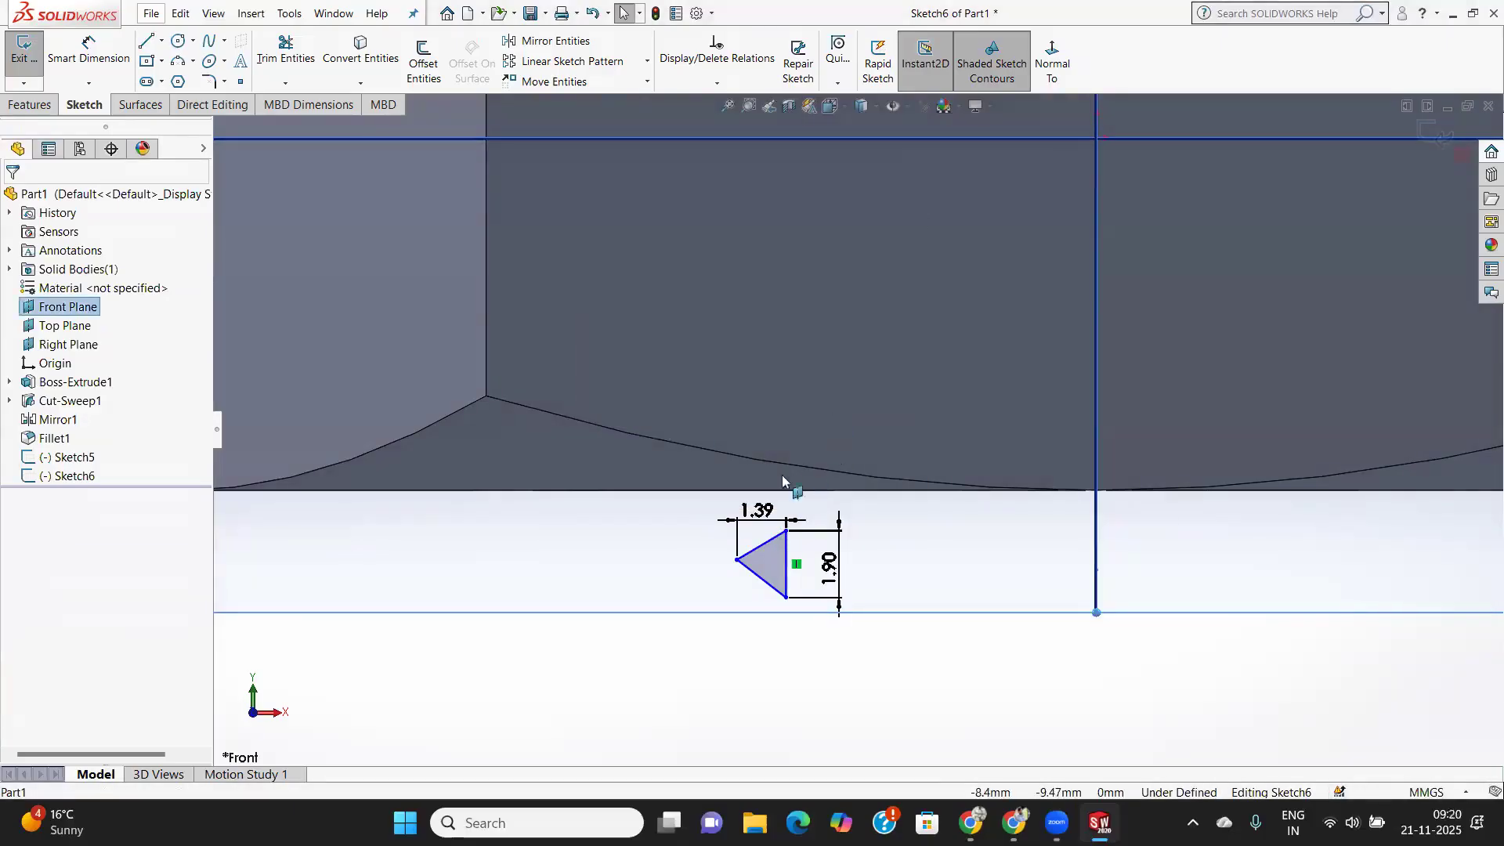
Set the triangle's horizontal width to 1.9 mm.
{"action": "double_click", "coordinate": [737, 520]}
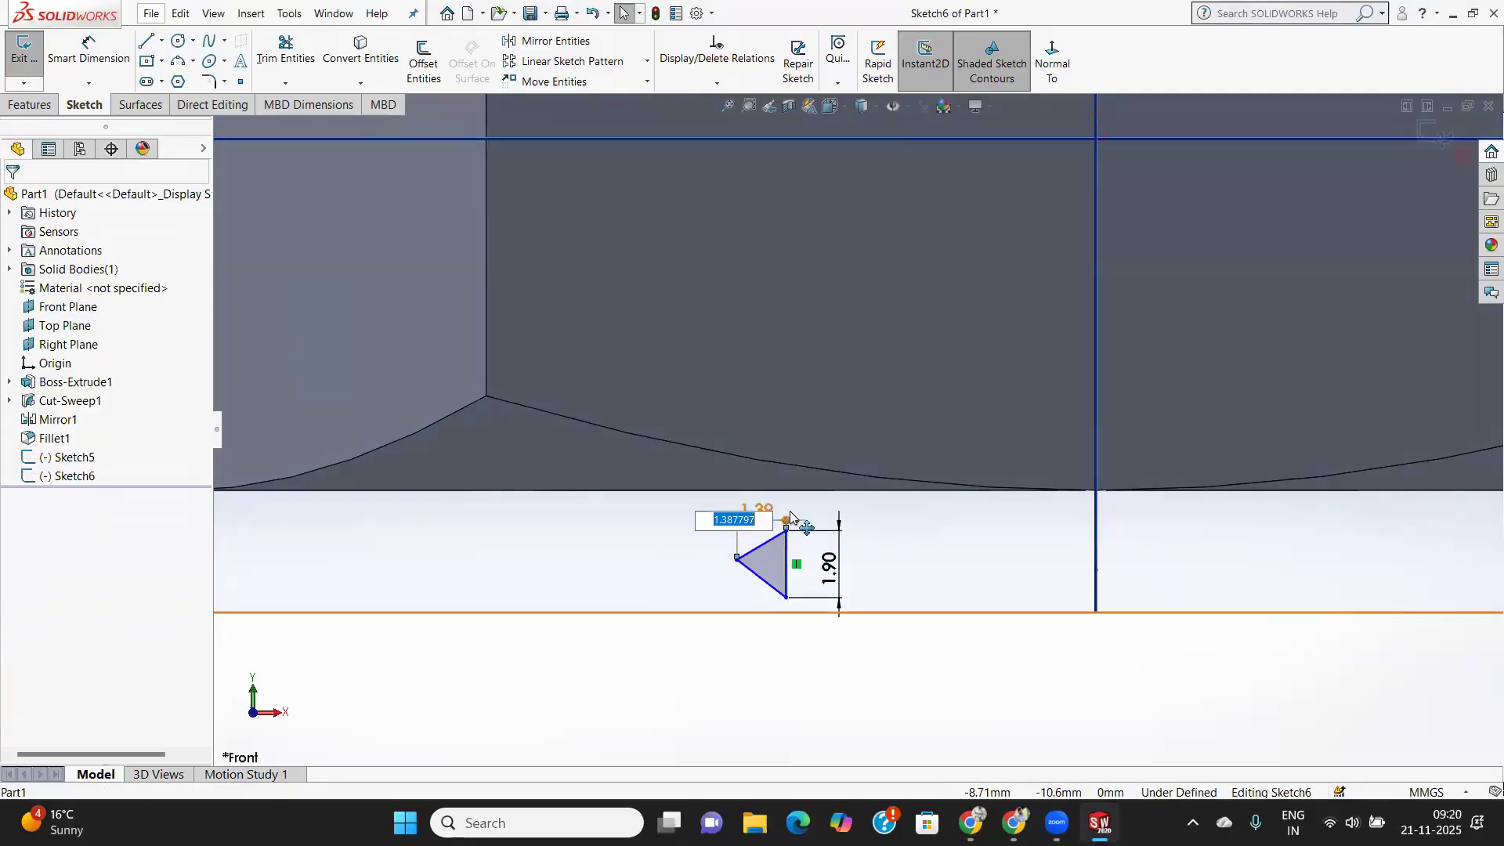
{"action": "key", "text": "BackSpace"}
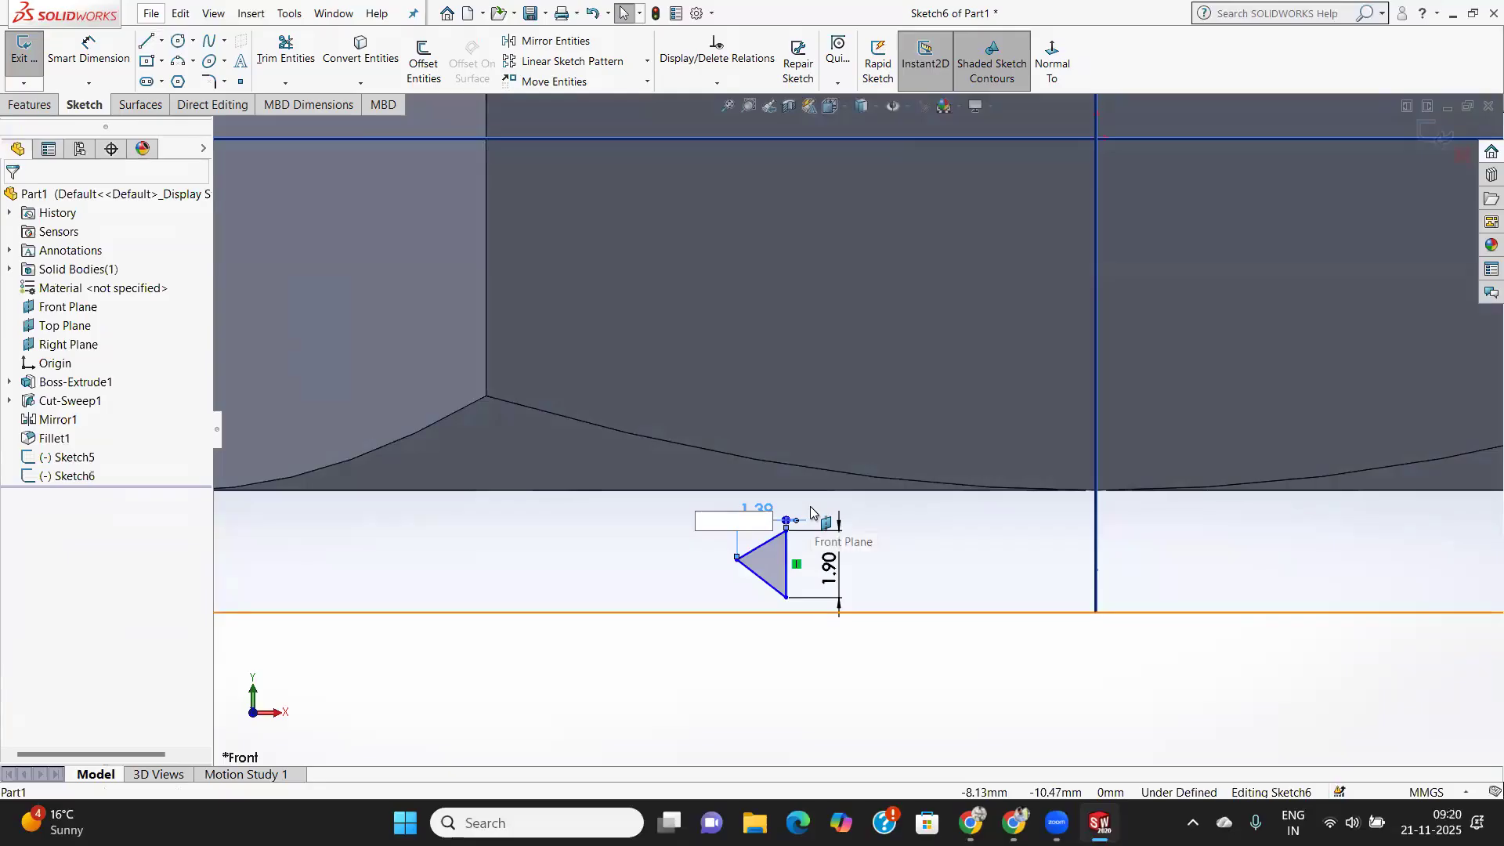
{"action": "key", "text": "Return"}
{"action": "left_click", "coordinate": [872, 412]}
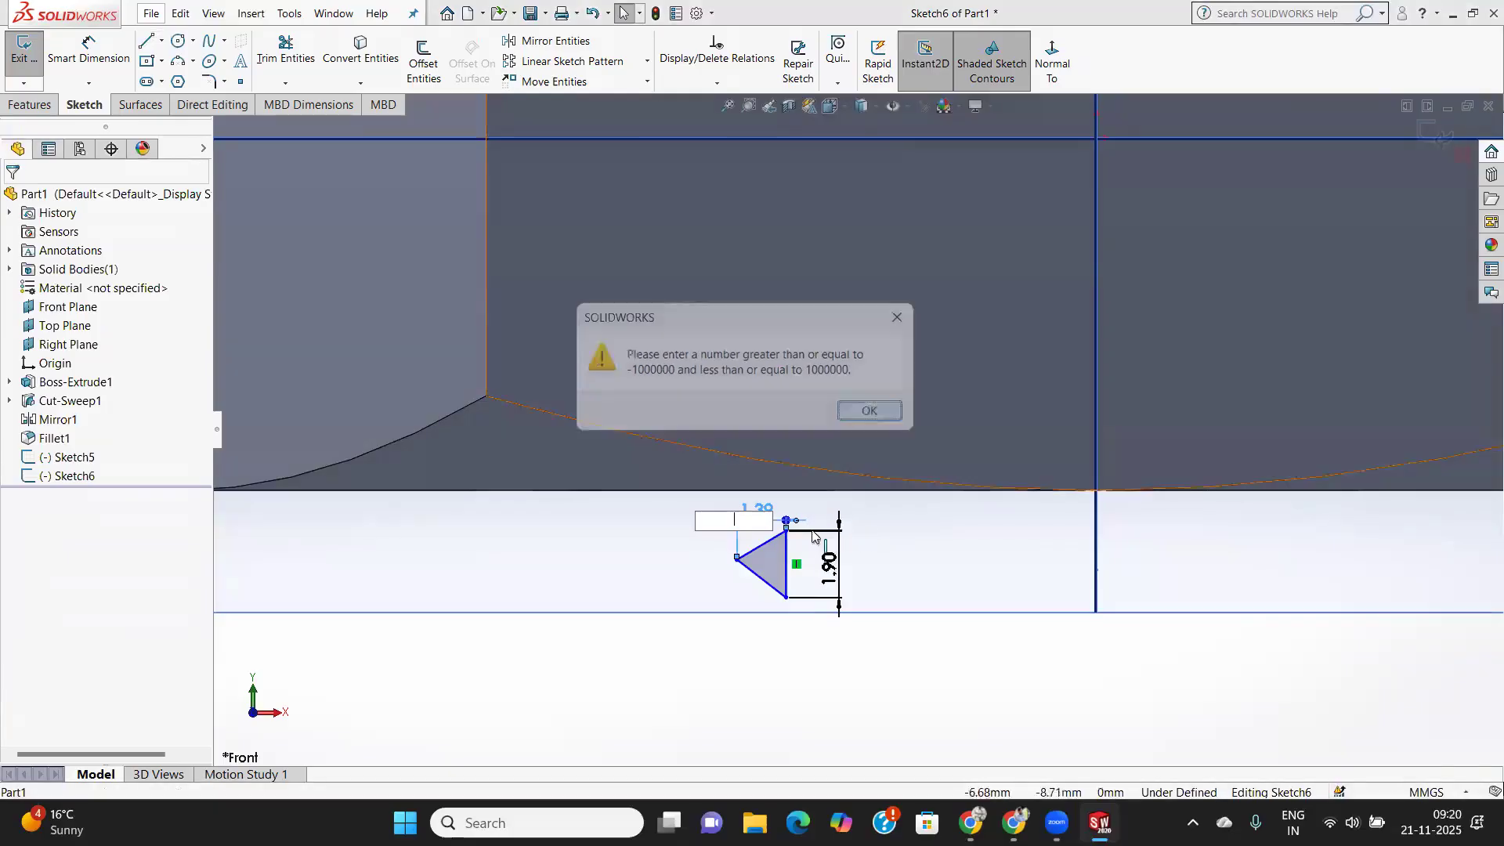
{"action": "scroll", "coordinate": [774, 533], "scroll_direction": "down", "scroll_amount": 5}
{"action": "scroll", "coordinate": [774, 529], "scroll_direction": "down", "scroll_amount": 2}
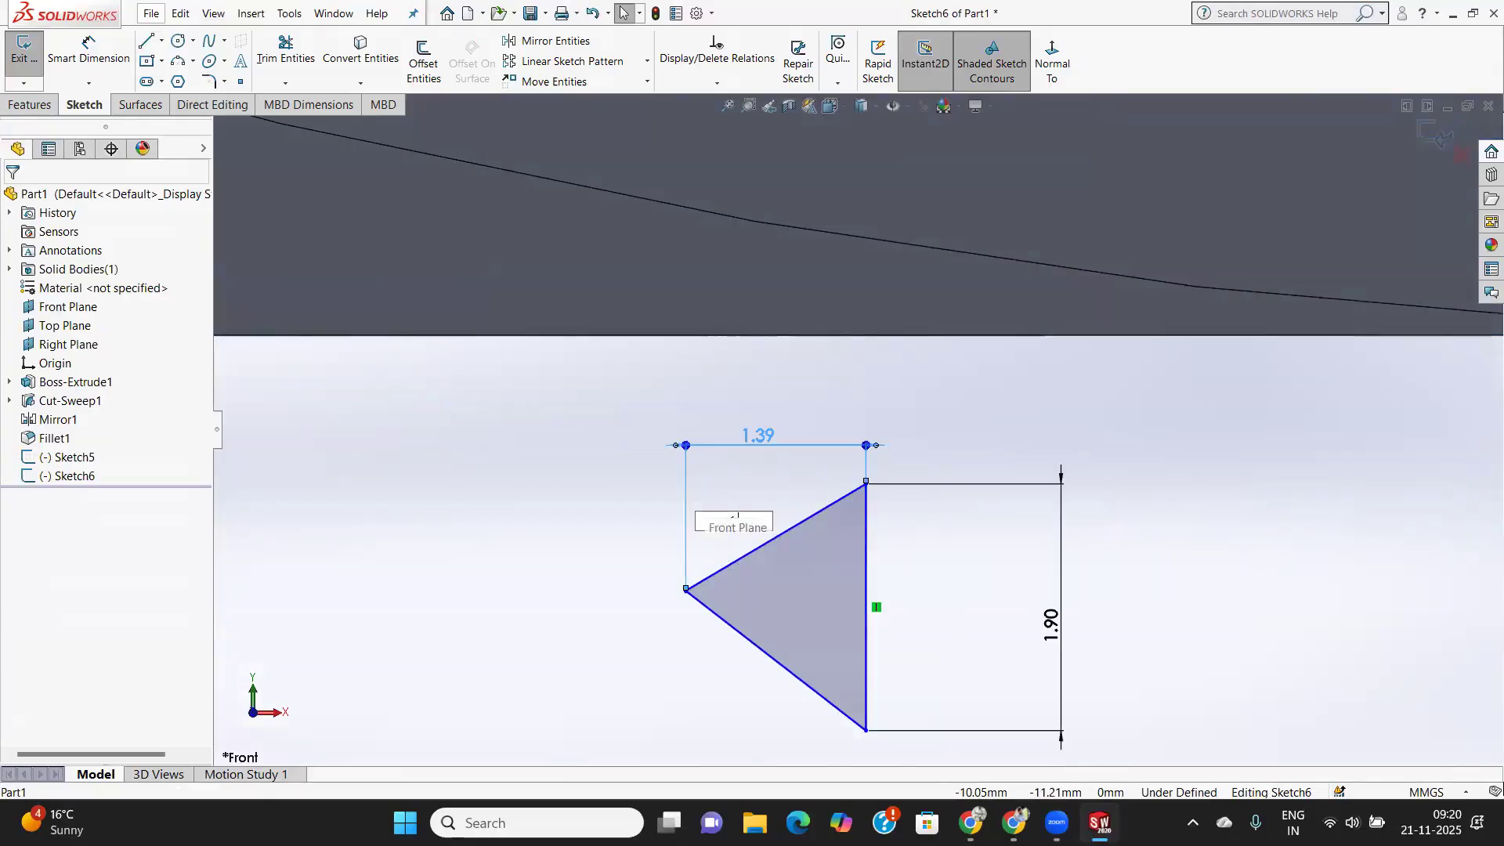
{"action": "type", "text": "1.9"}
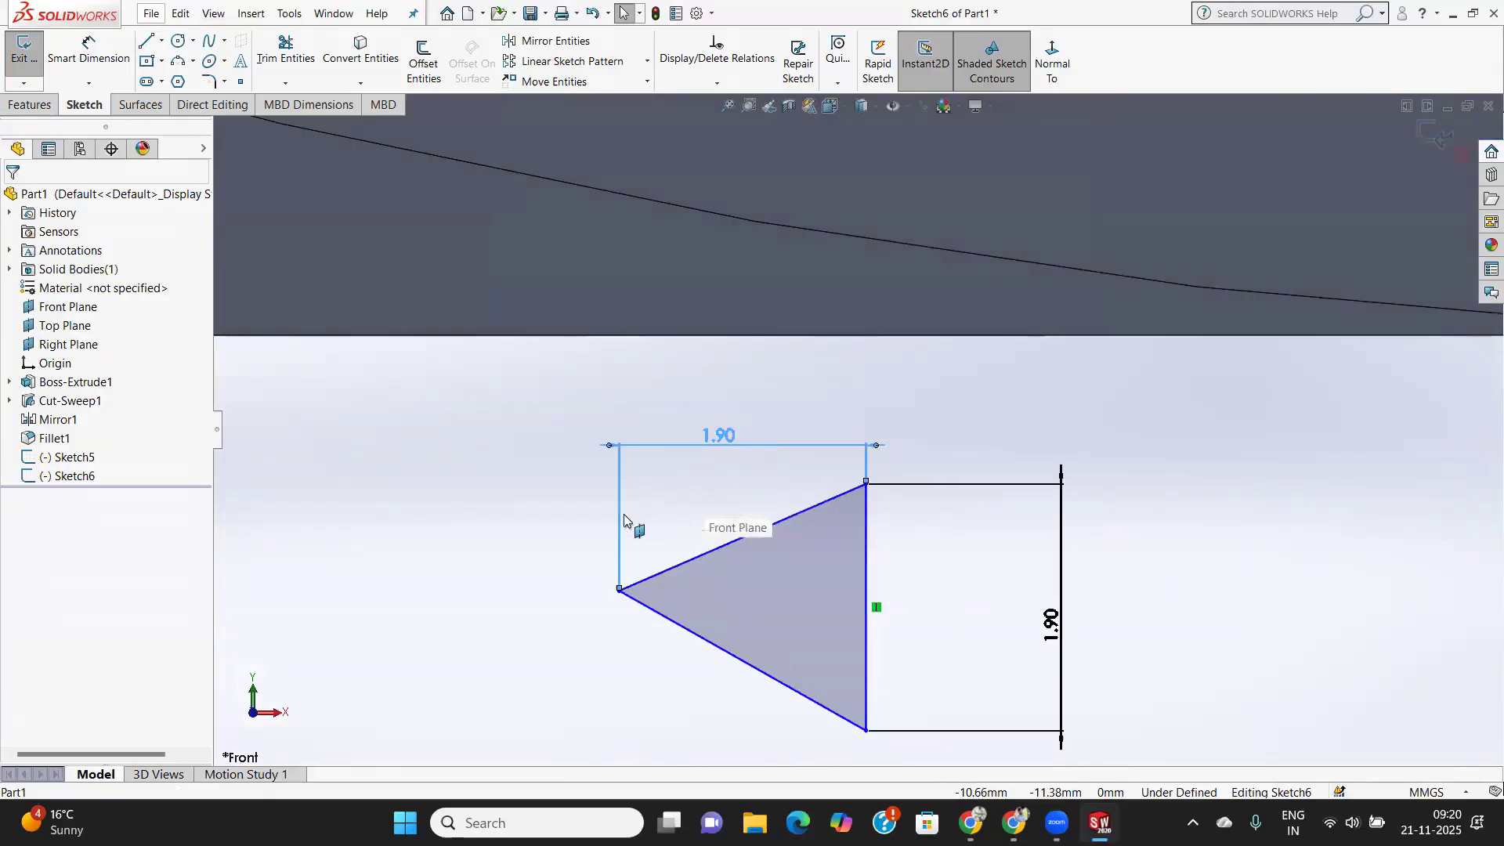
{"action": "left_click", "coordinate": [619, 519]}
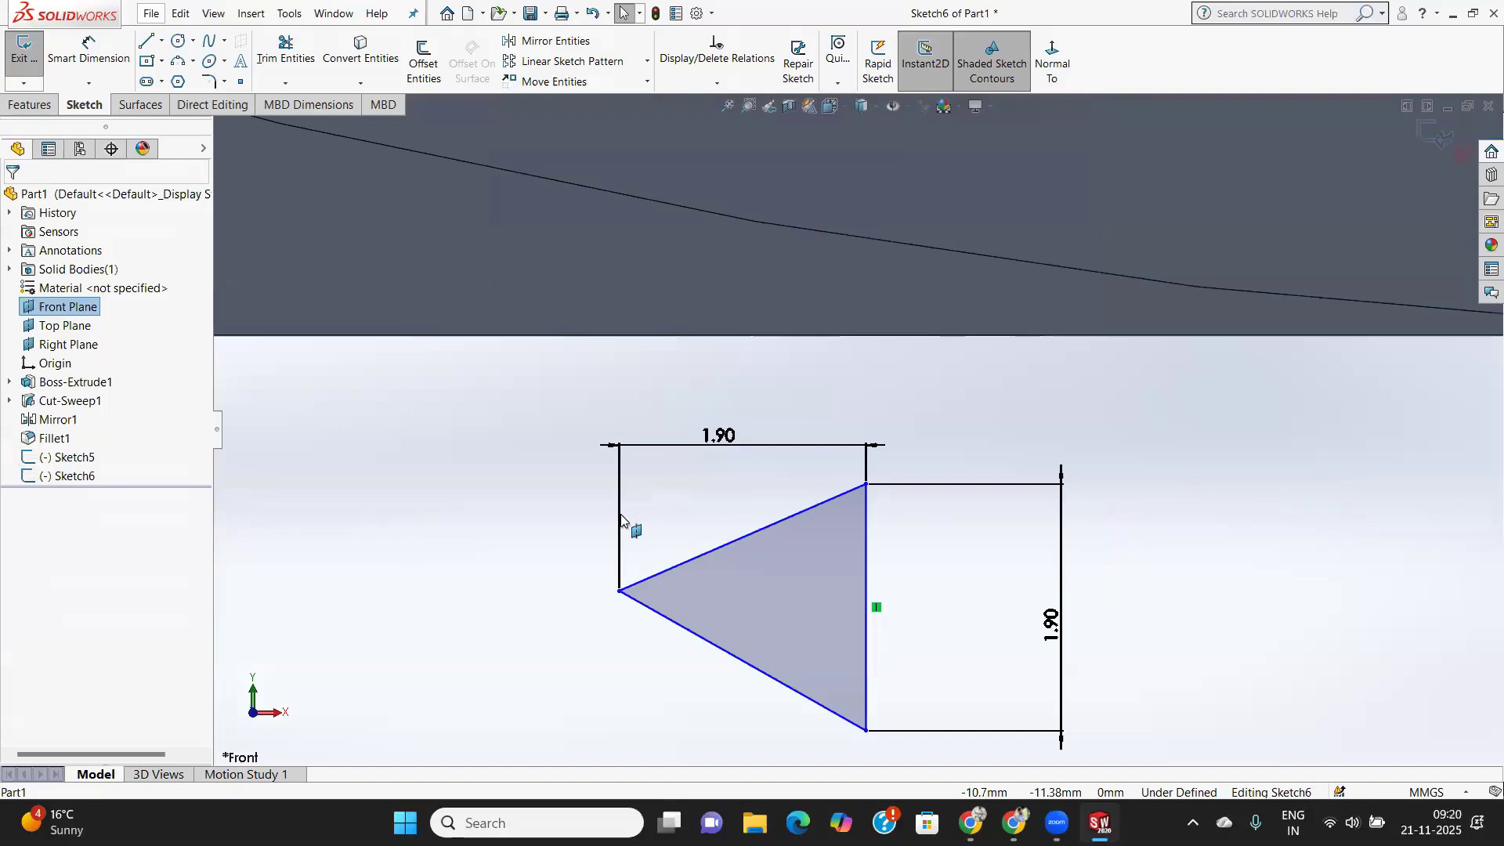
{"action": "key", "text": "Escape"}
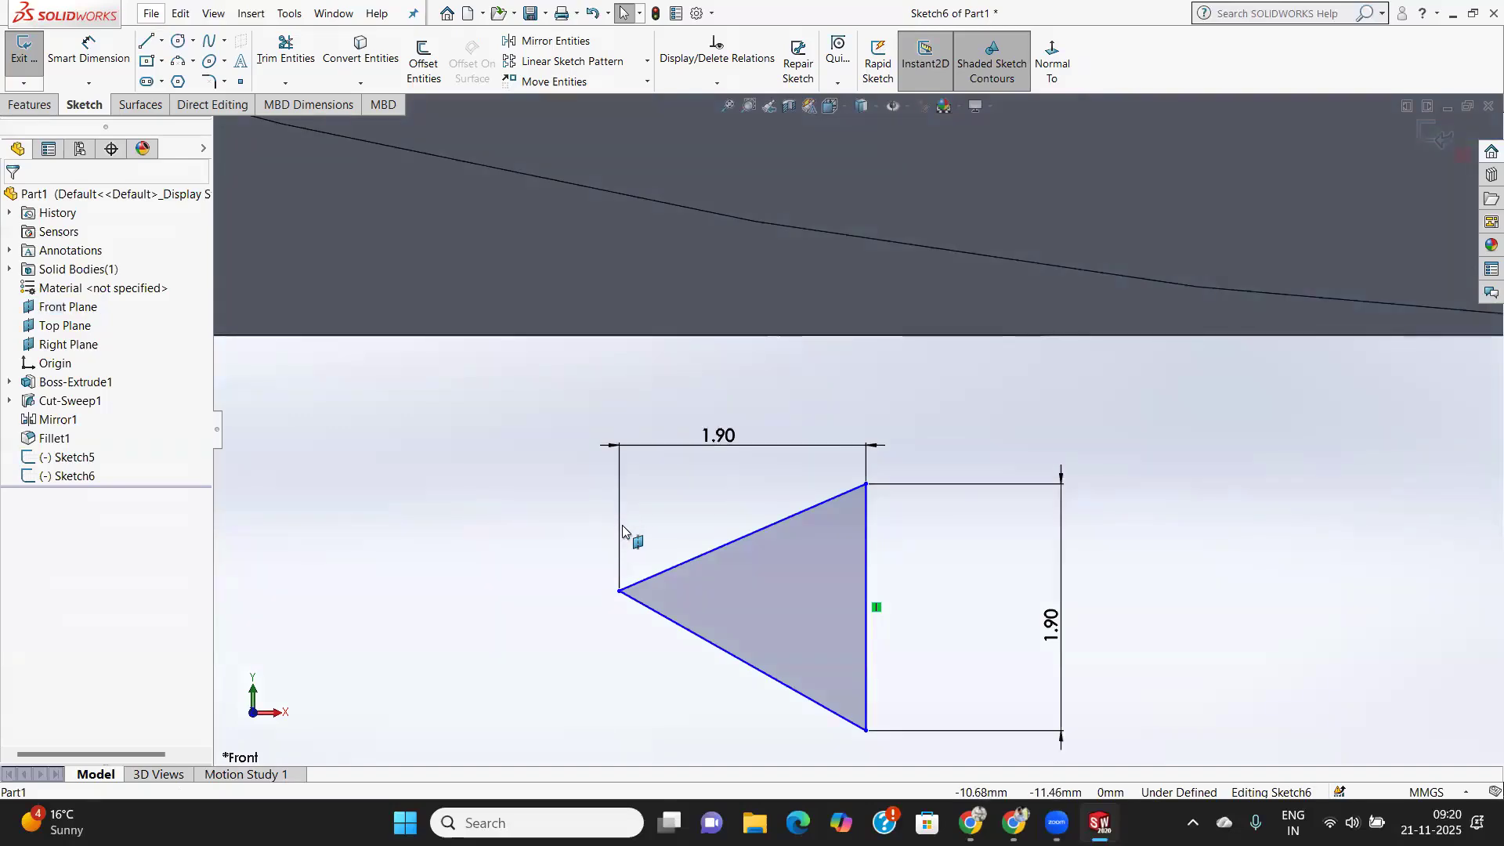
Delete the whole triangle together with its two dimensions from the sketch.
{"action": "left_click", "coordinate": [622, 523]}
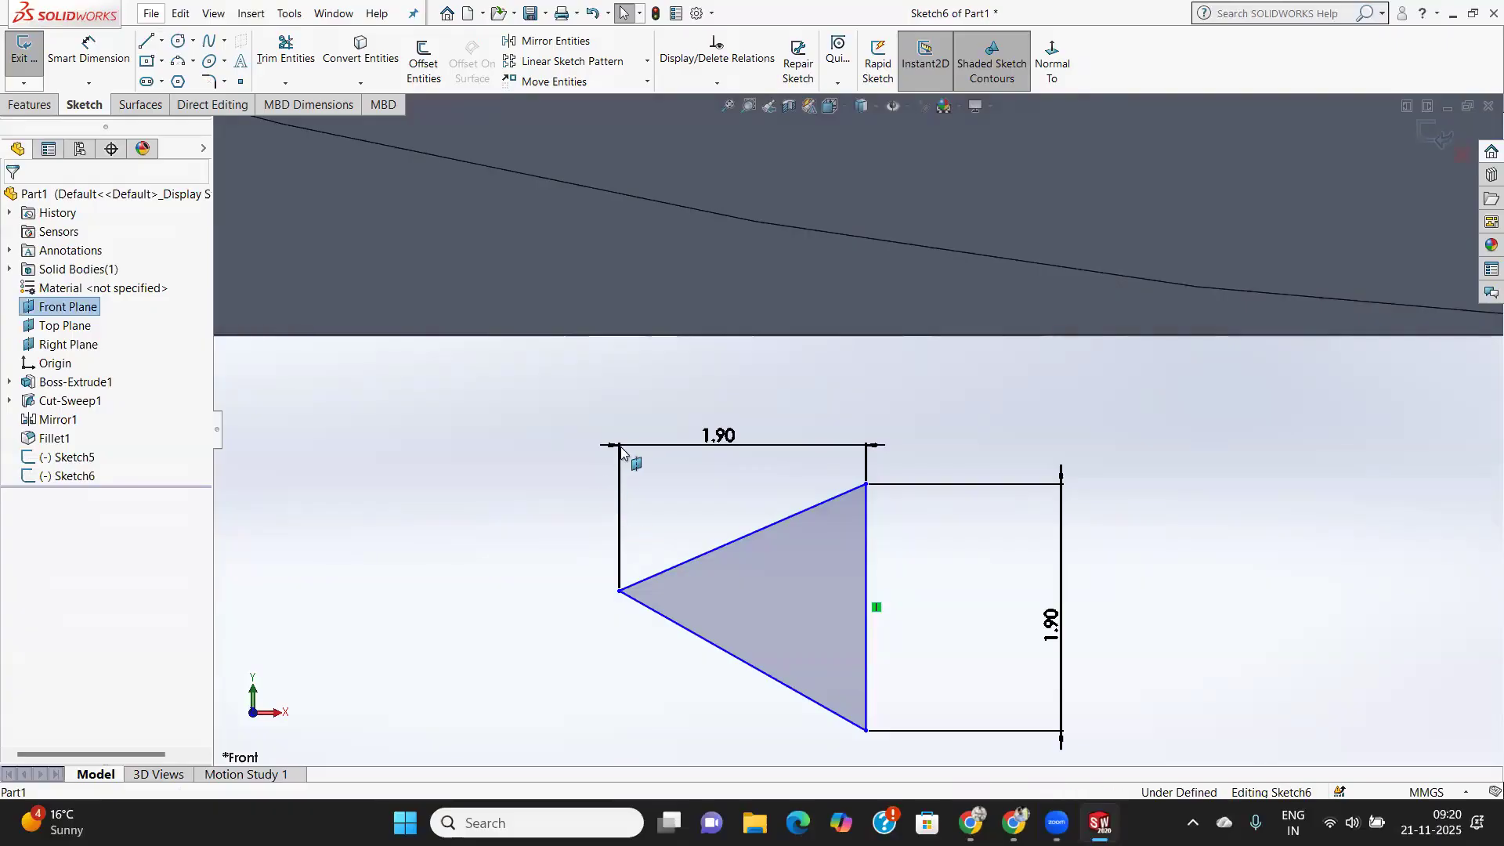
{"action": "scroll", "coordinate": [630, 489], "scroll_direction": "down", "scroll_amount": 3}
{"action": "scroll", "coordinate": [632, 474], "scroll_direction": "up", "scroll_amount": 4}
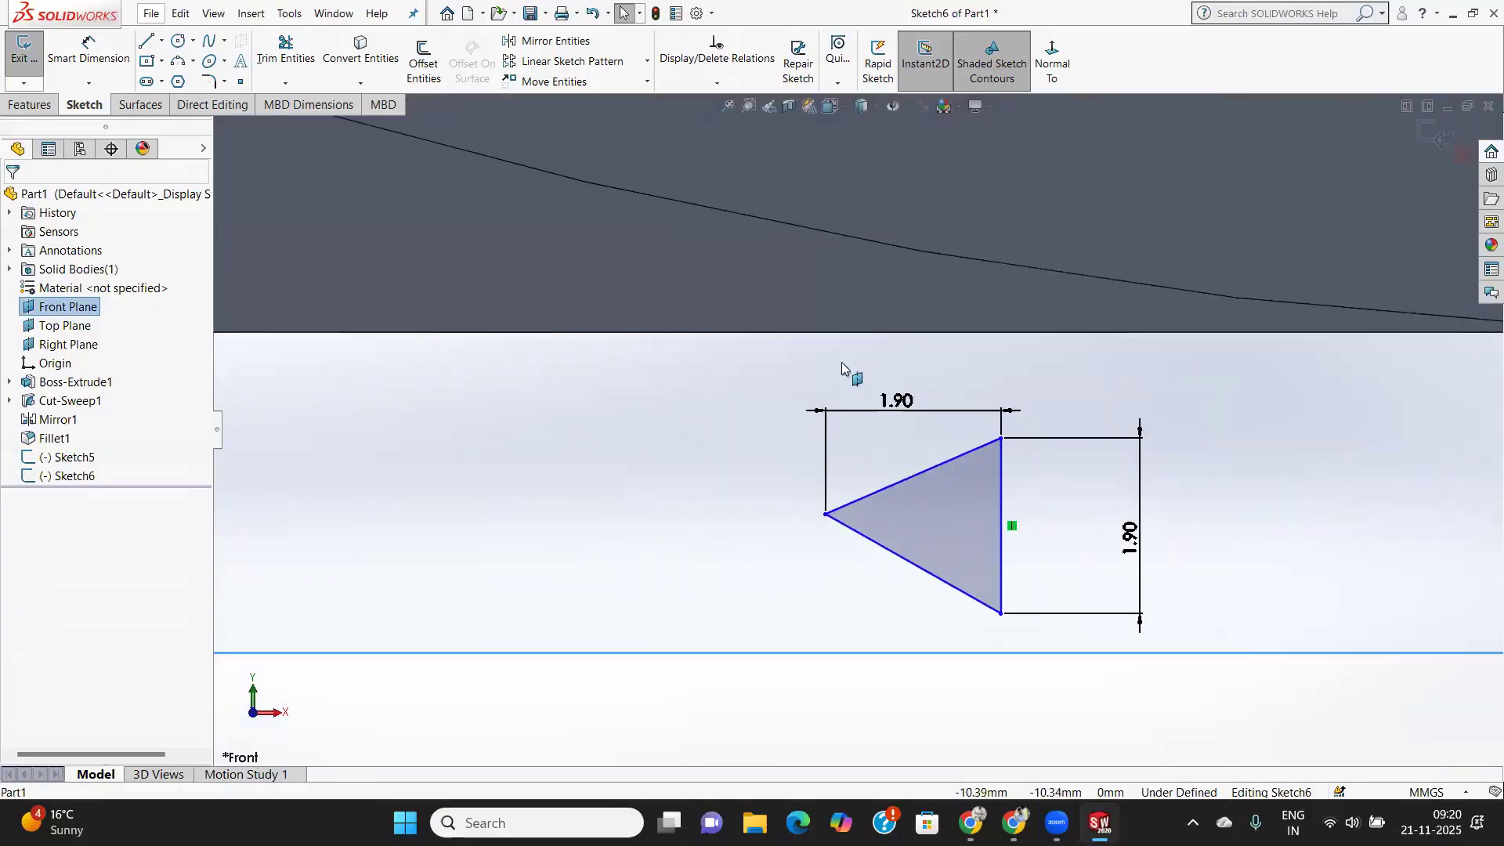
{"action": "left_click_drag", "start_coordinate": [775, 369], "coordinate": [1203, 705]}
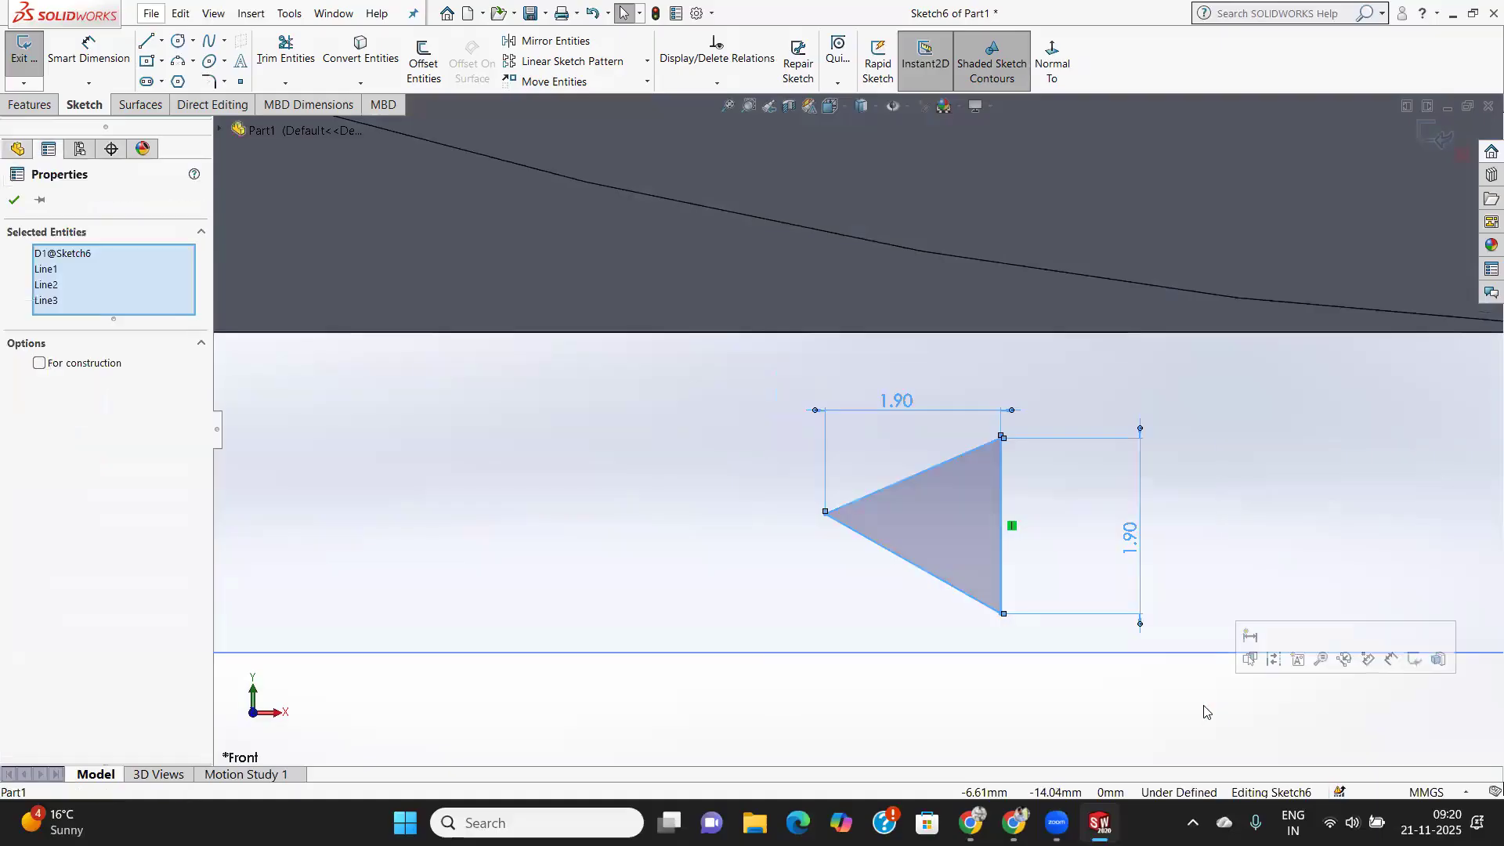
{"action": "key", "text": "Delete"}
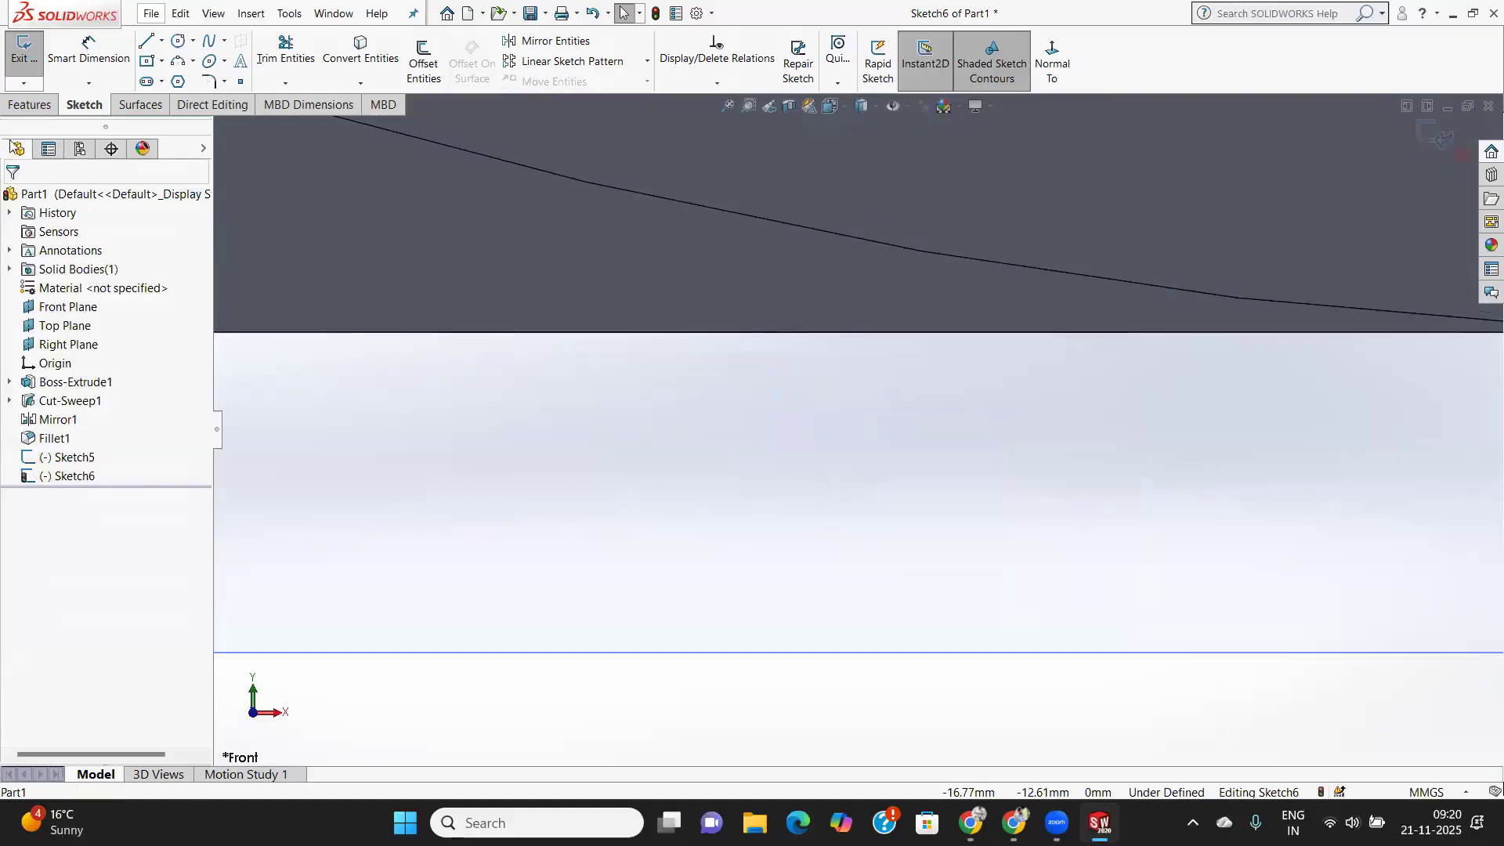
Sketch a new closed triangle below the nut's lower edge, pointing left, with a vertical side about 1.35 mm and slanted sides about 1.42 mm.
{"action": "left_click", "coordinate": [146, 40]}
{"action": "left_click", "coordinate": [931, 566]}
{"action": "left_click", "coordinate": [931, 443]}
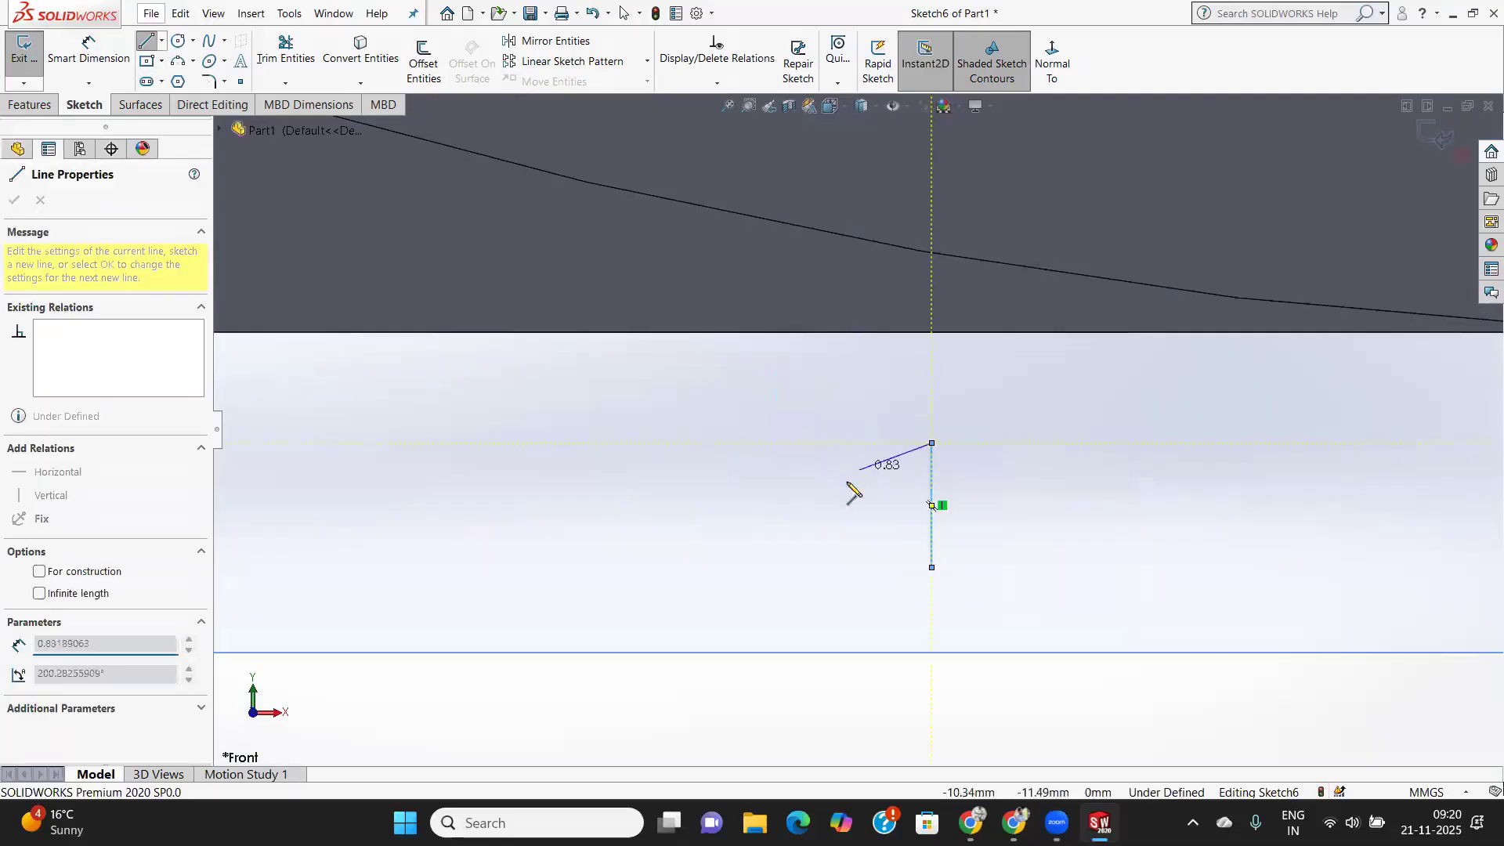
{"action": "left_click", "coordinate": [825, 505]}
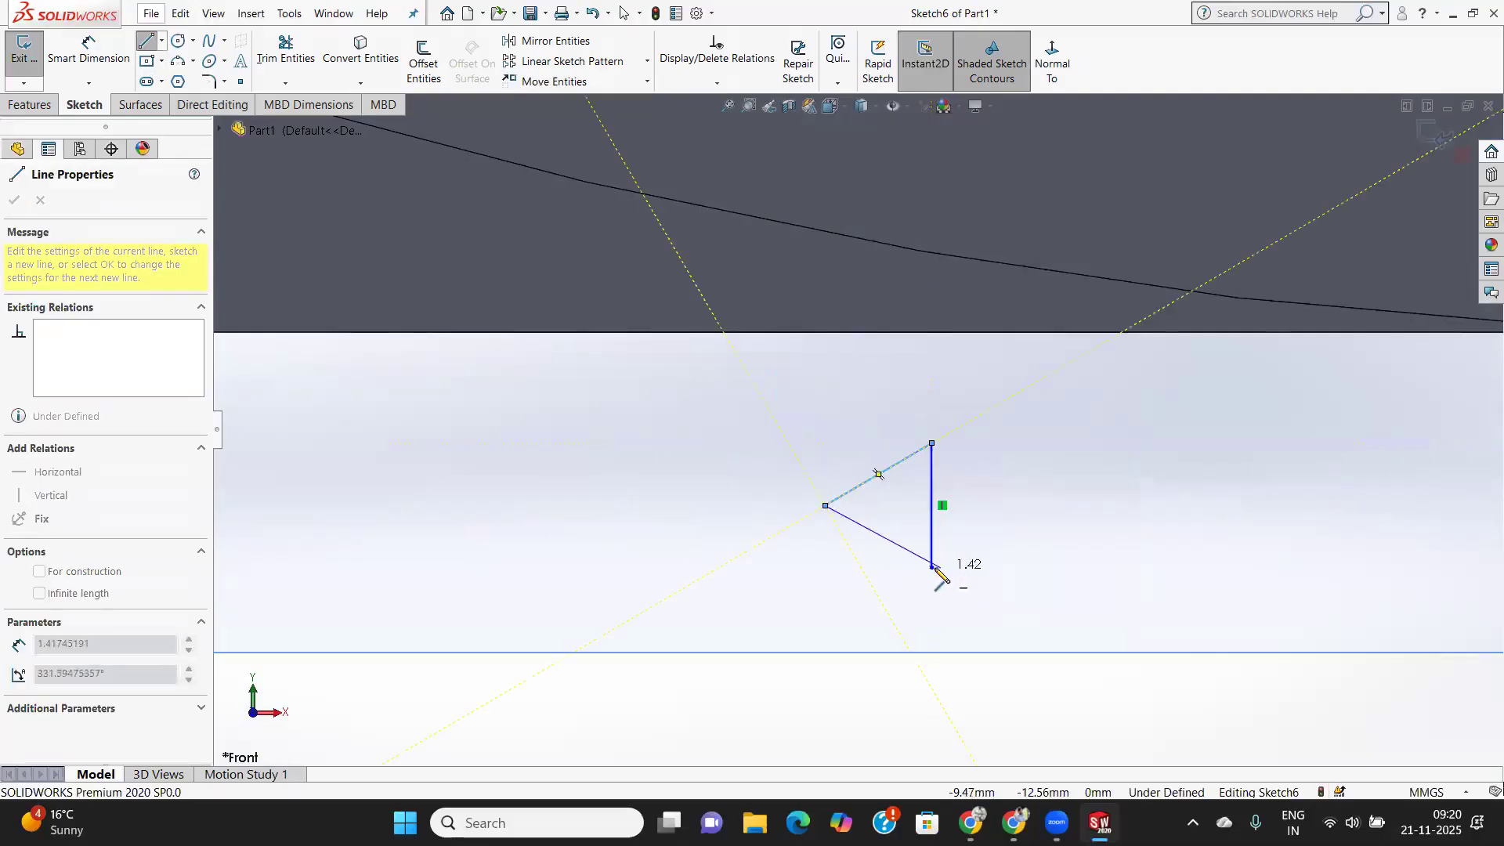
{"action": "left_click", "coordinate": [932, 566]}
{"action": "left_click", "coordinate": [15, 200]}
Dimension the triangle's vertical side and its upper slanted side to 1.9 mm each.
{"action": "left_click", "coordinate": [88, 48]}
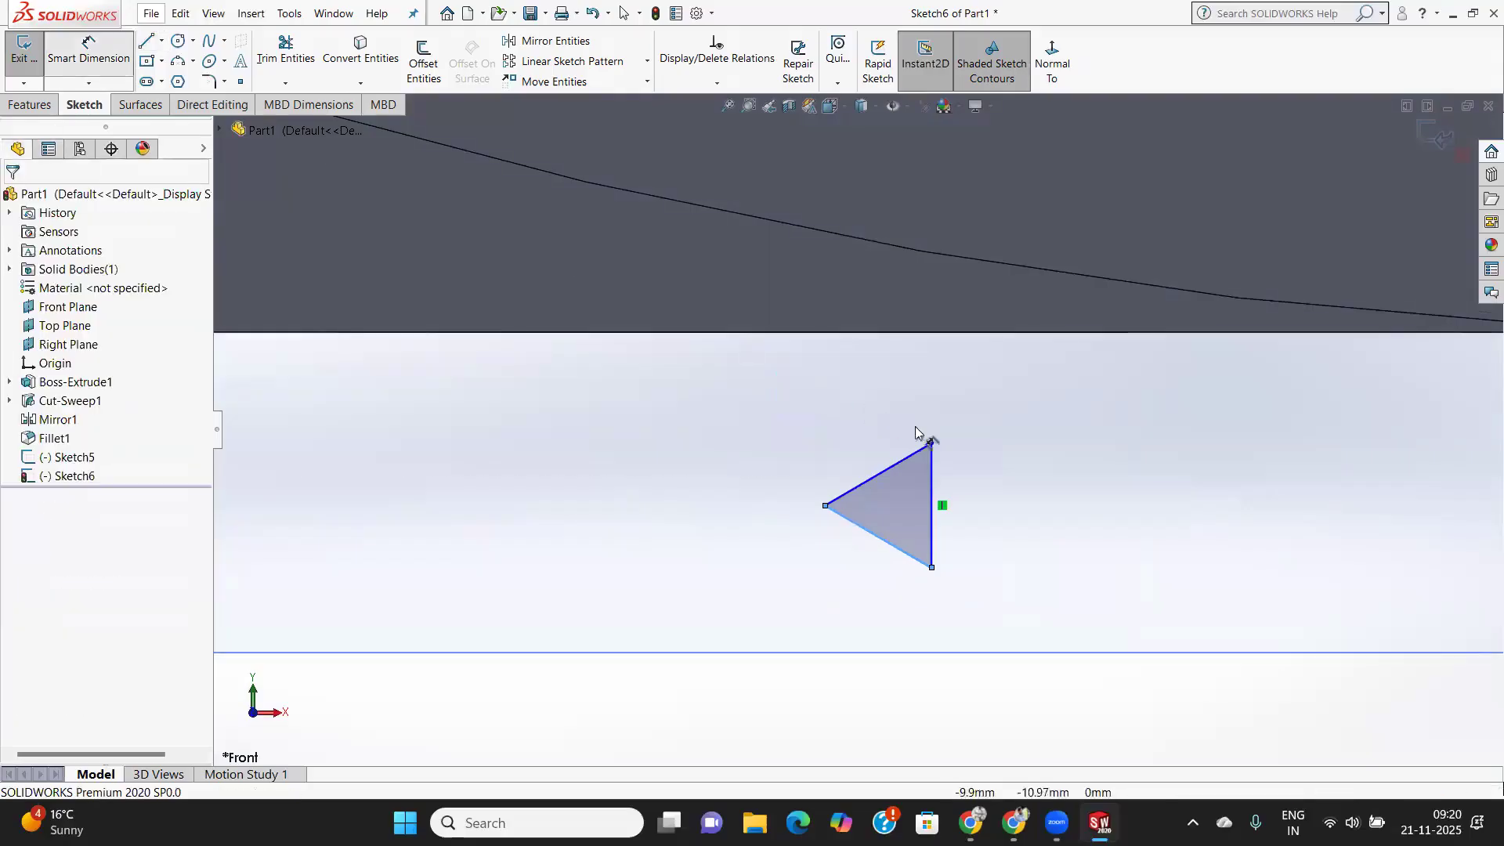
{"action": "left_click", "coordinate": [932, 490]}
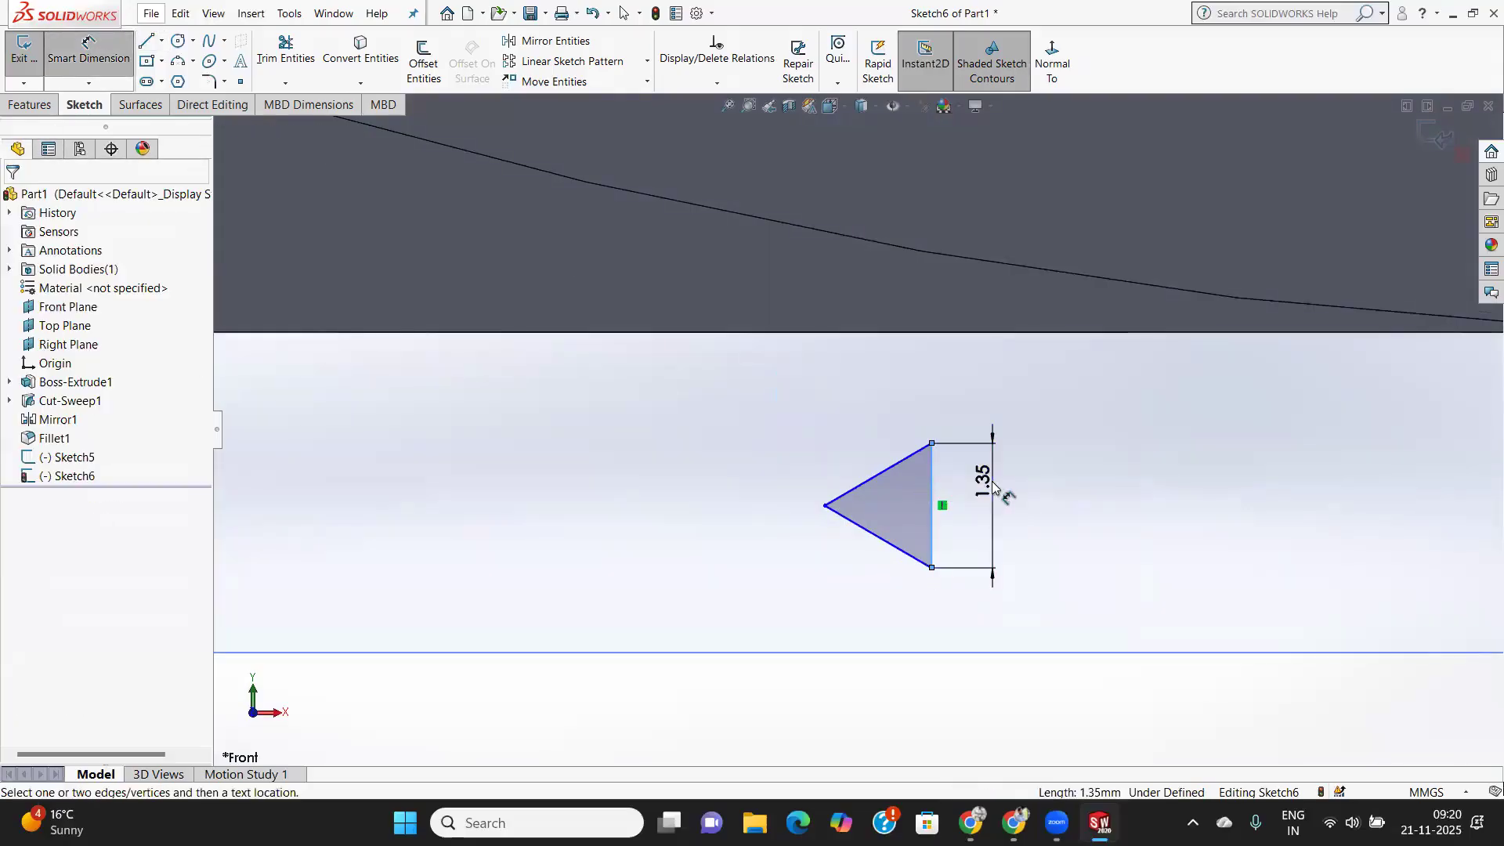
{"action": "left_click", "coordinate": [1006, 489]}
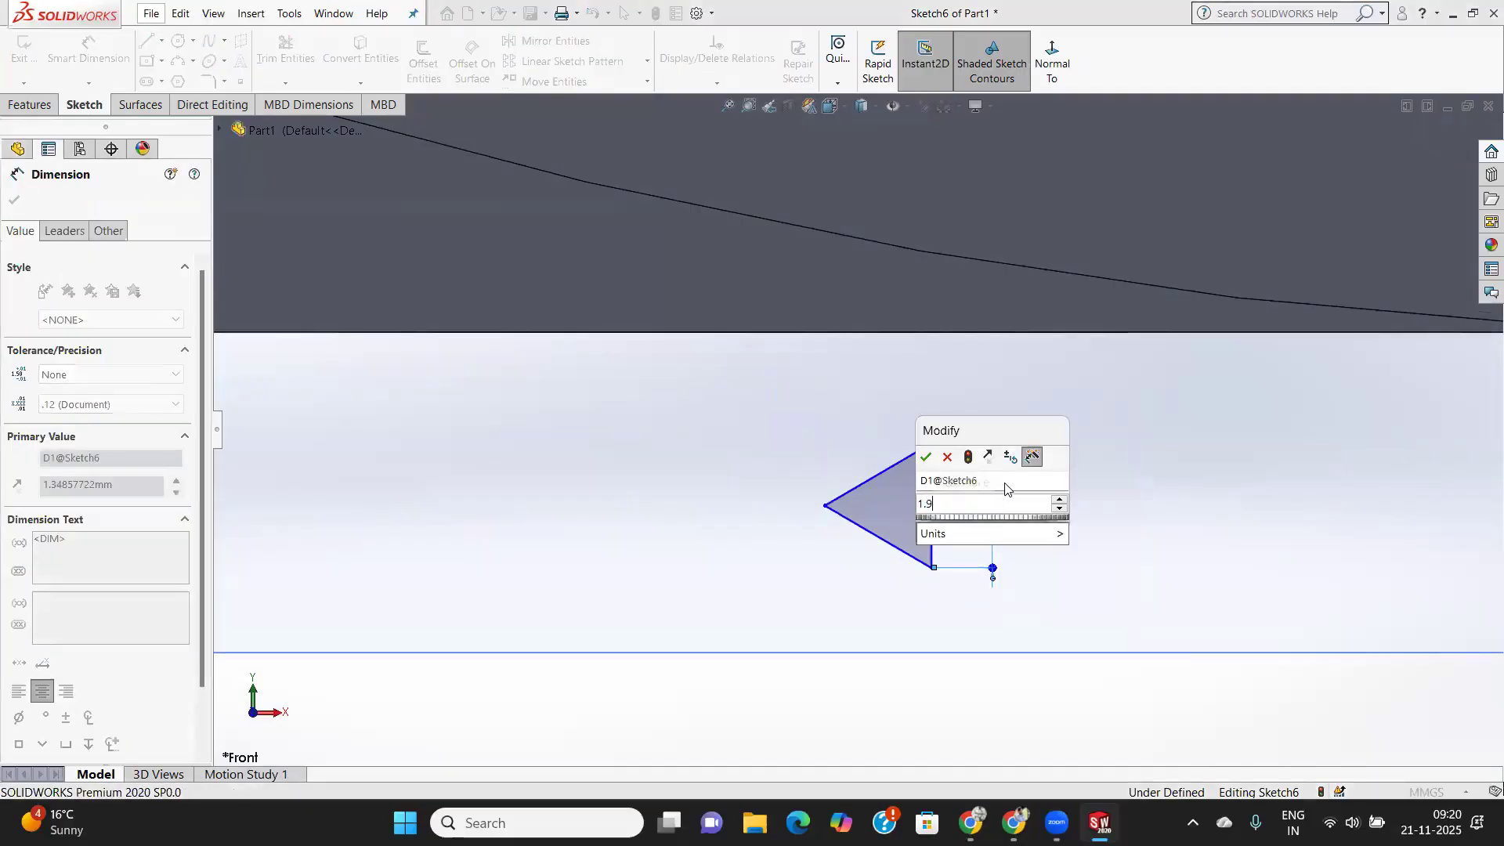
{"action": "key", "text": "Return"}
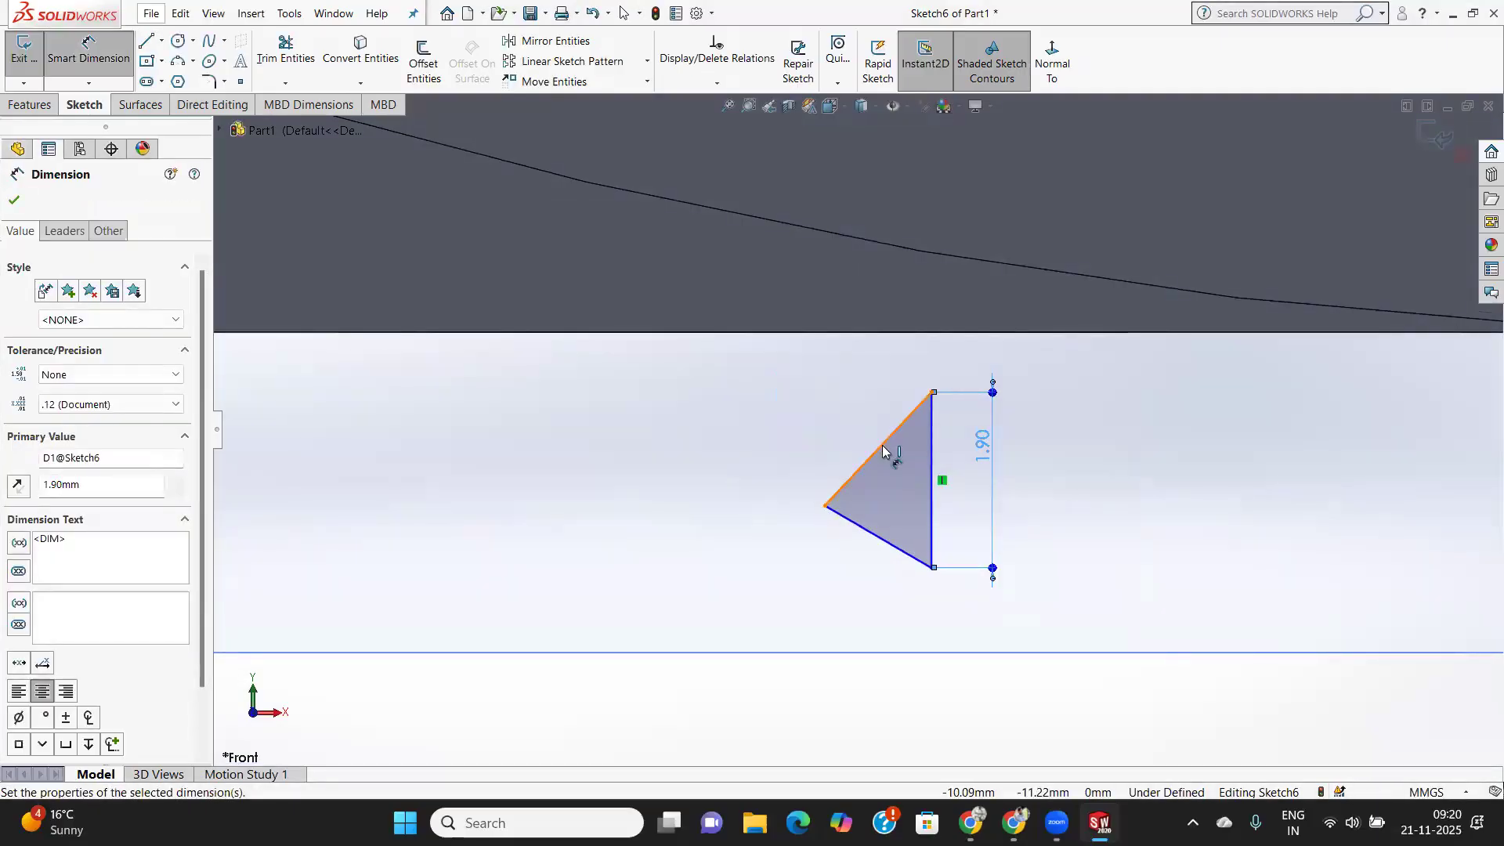
{"action": "left_click", "coordinate": [890, 438]}
{"action": "left_click", "coordinate": [856, 436]}
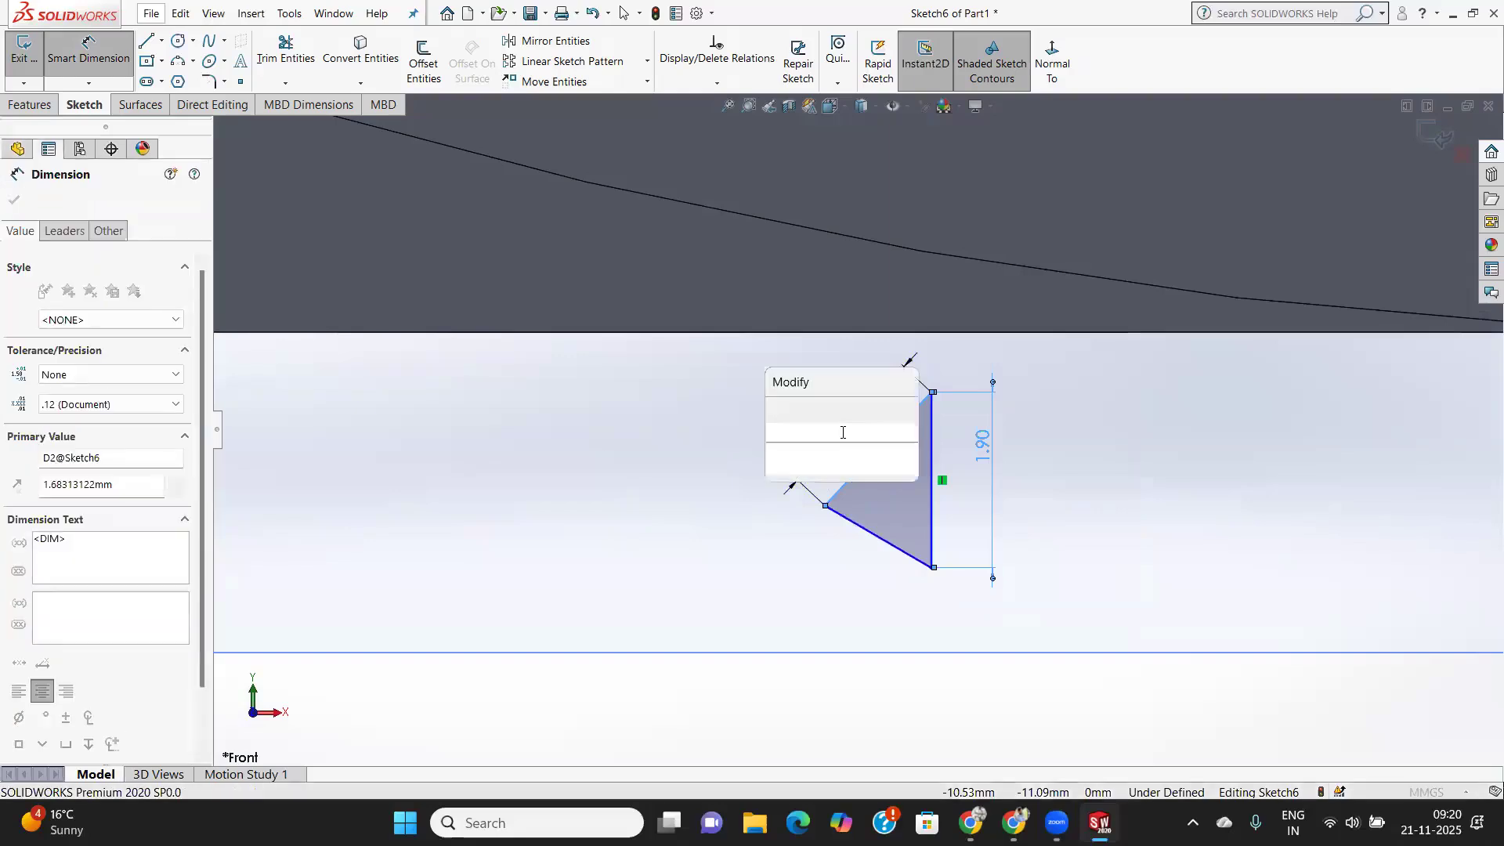
{"action": "type", "text": "1.9"}
{"action": "key", "text": "Return"}
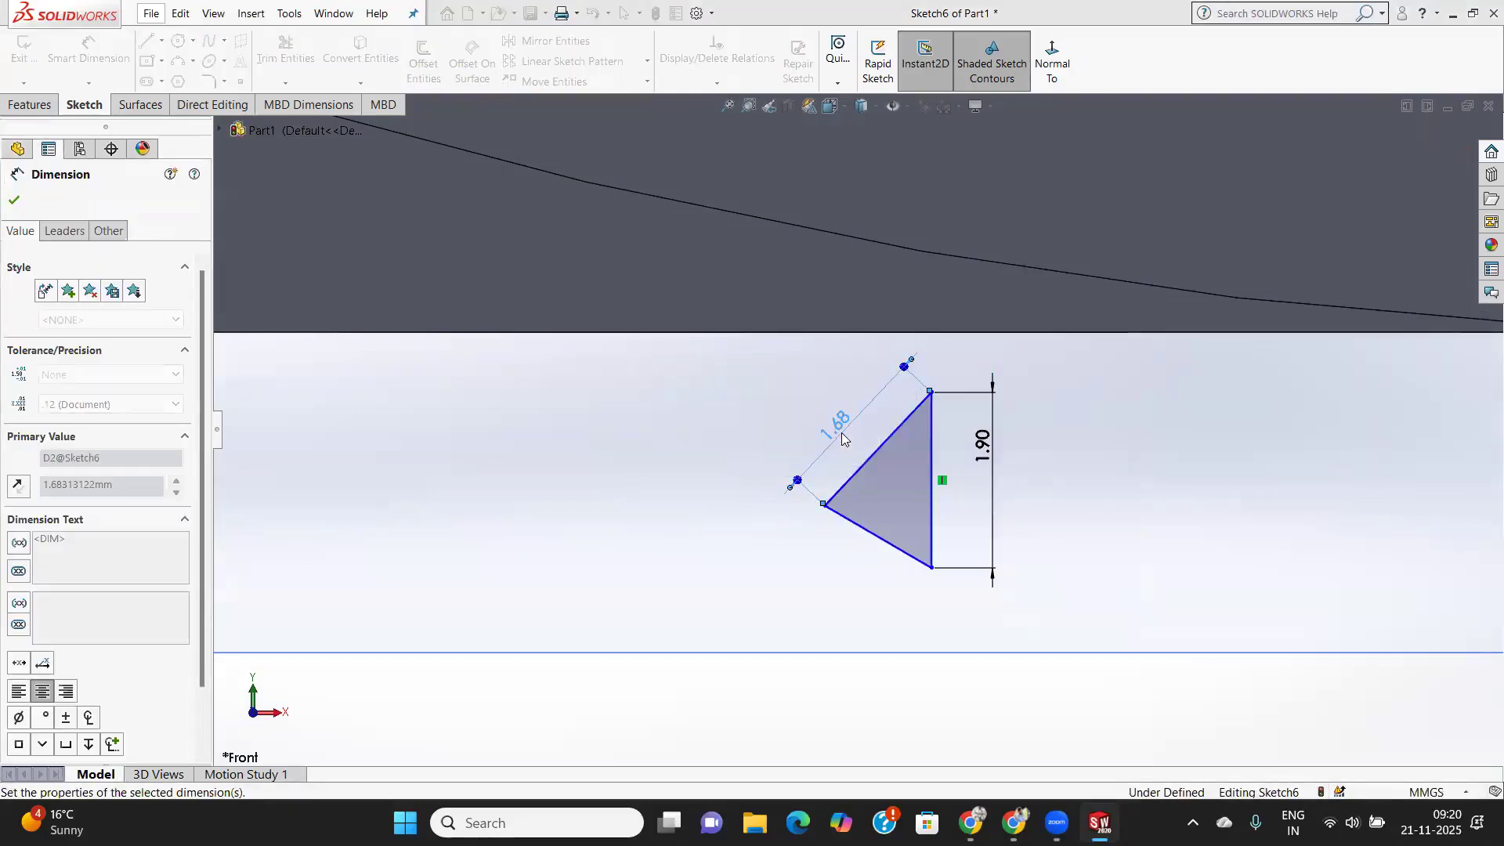
Dimension the angle between the triangle's vertical side and its lower slanted side to 60 degrees.
{"action": "left_click", "coordinate": [932, 537]}
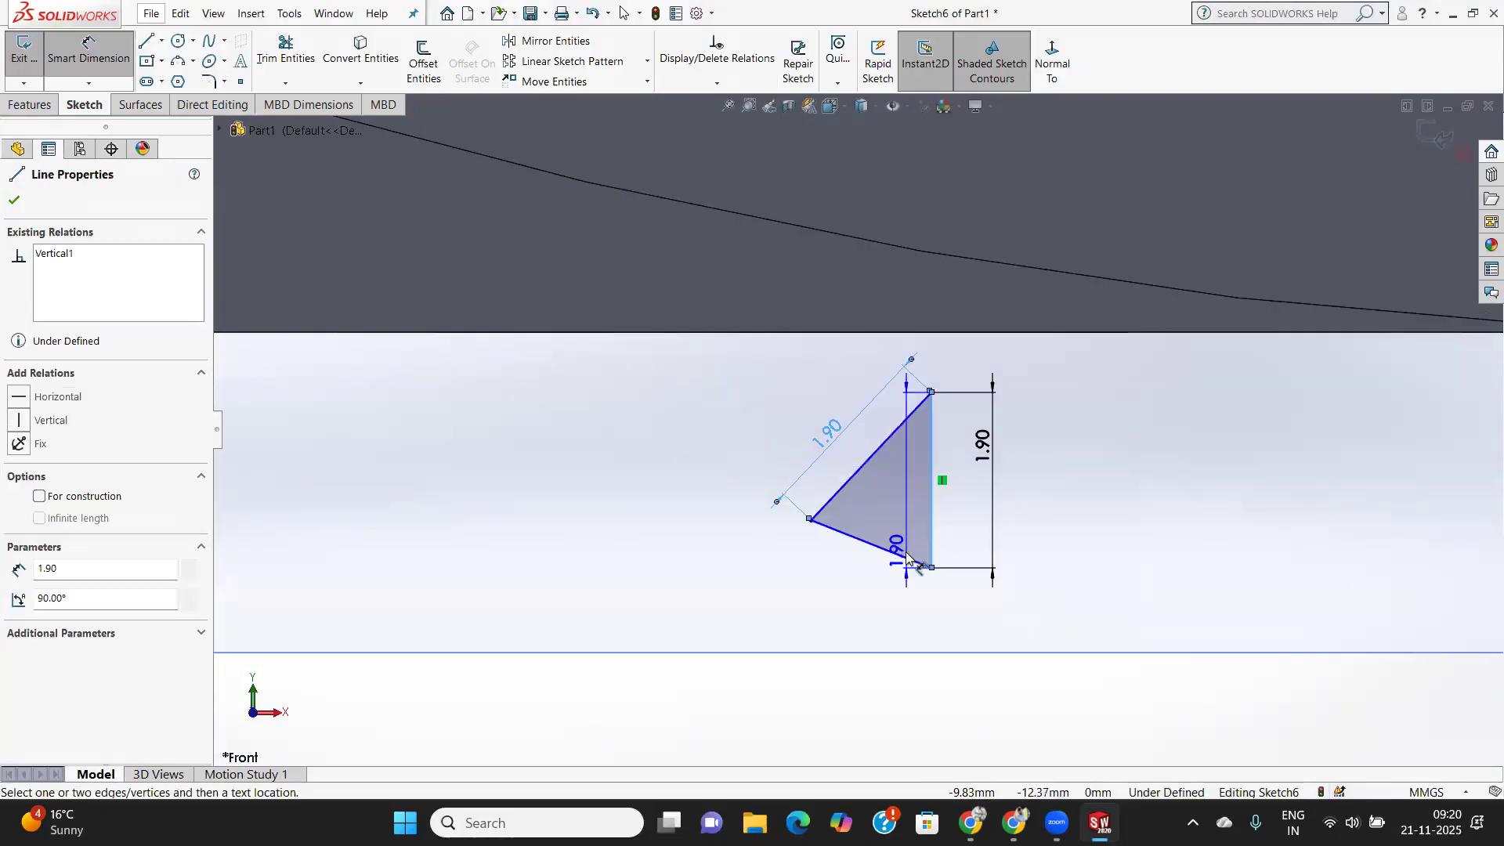
{"action": "left_click", "coordinate": [893, 551]}
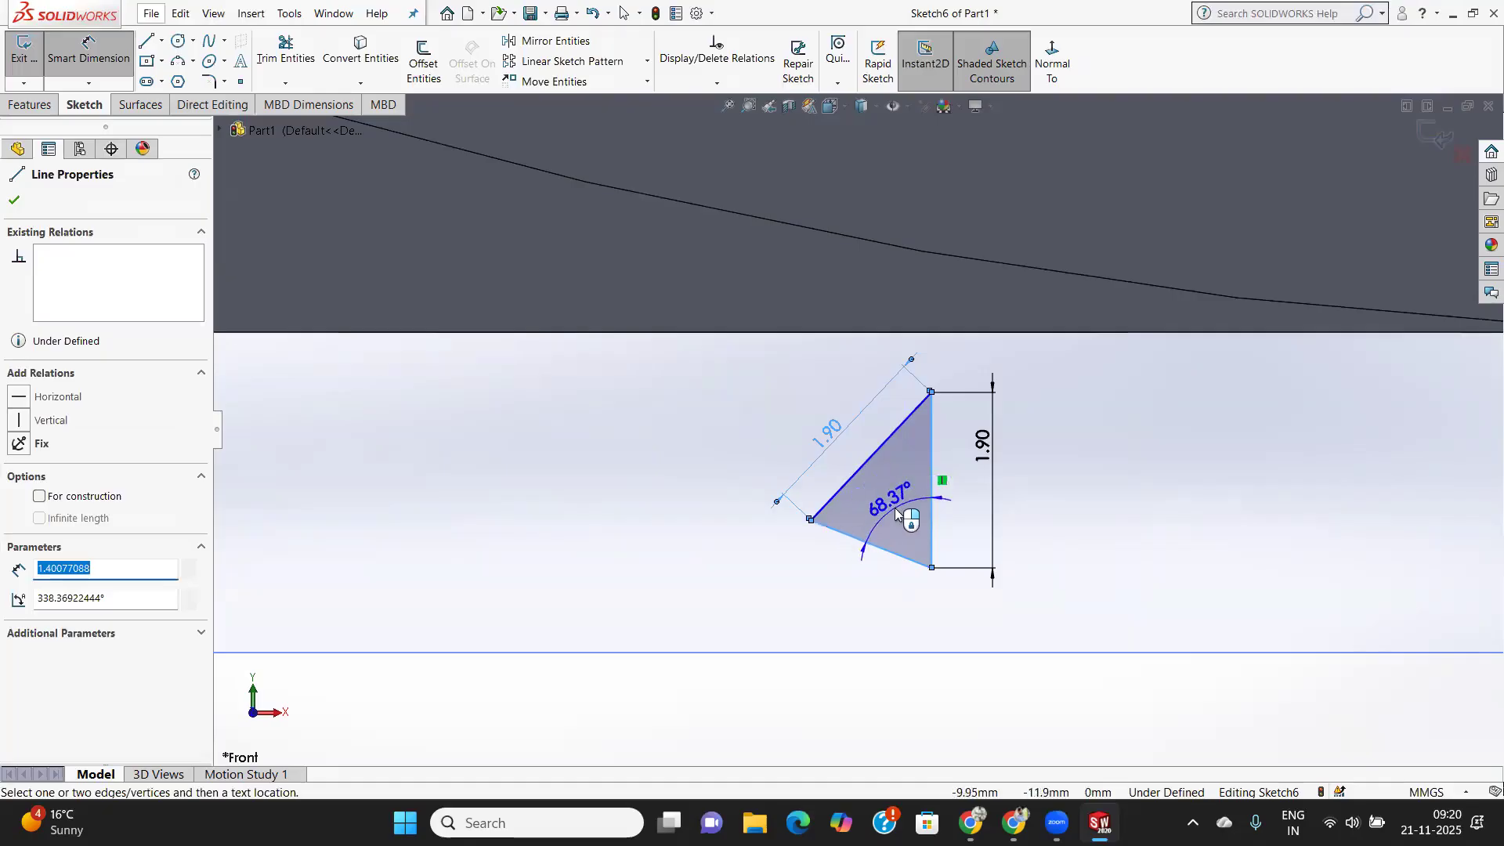
{"action": "left_click", "coordinate": [913, 525]}
{"action": "type", "text": "60"}
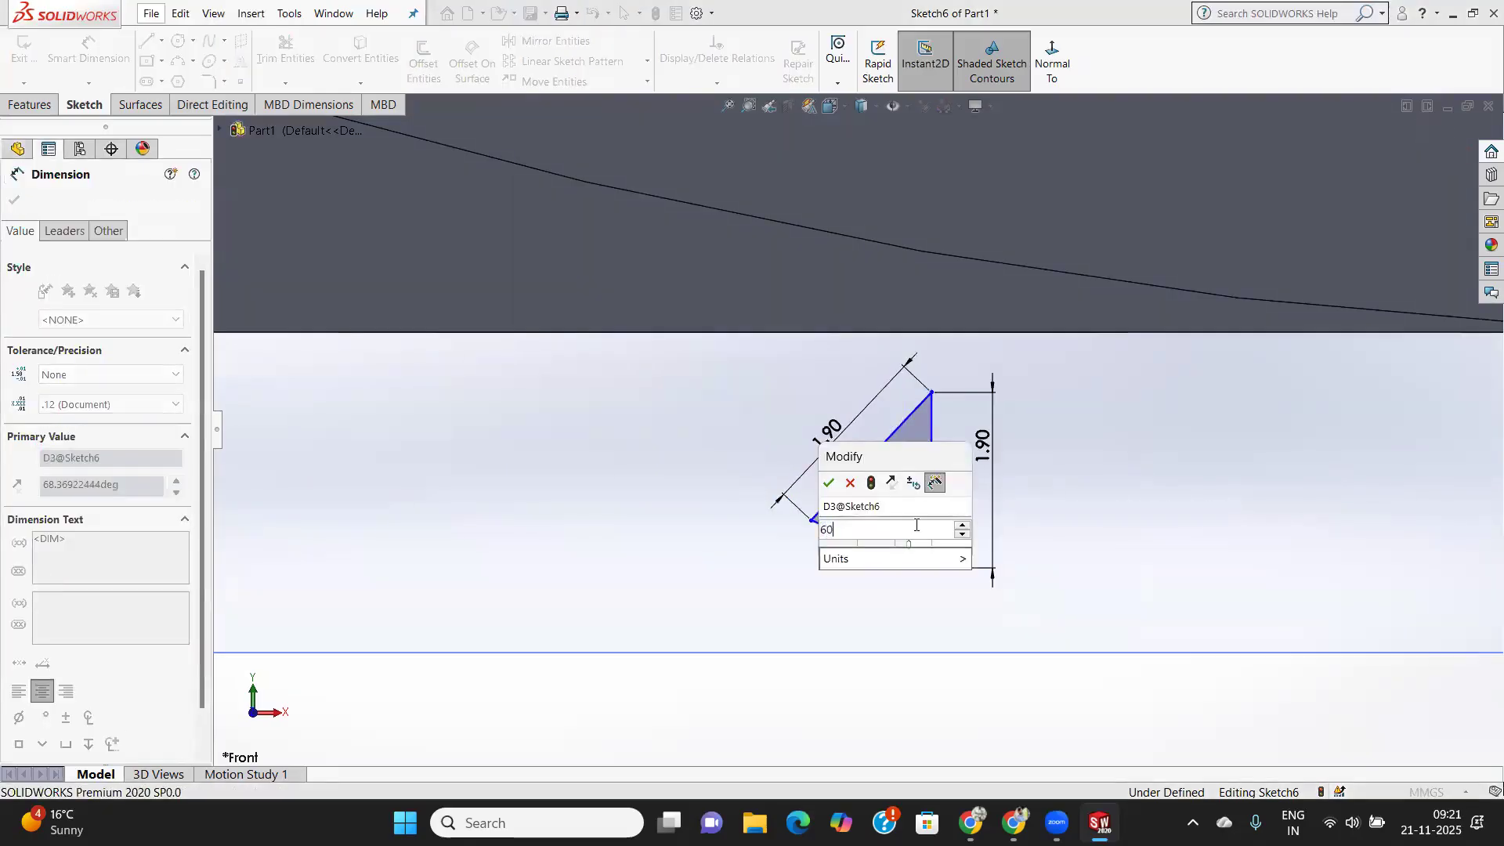
{"action": "key", "text": "Return"}
Fillet the triangle's left-pointing corner with a 0.1 mm sketch fillet.
{"action": "scroll", "coordinate": [915, 530], "scroll_direction": "up", "scroll_amount": 4}
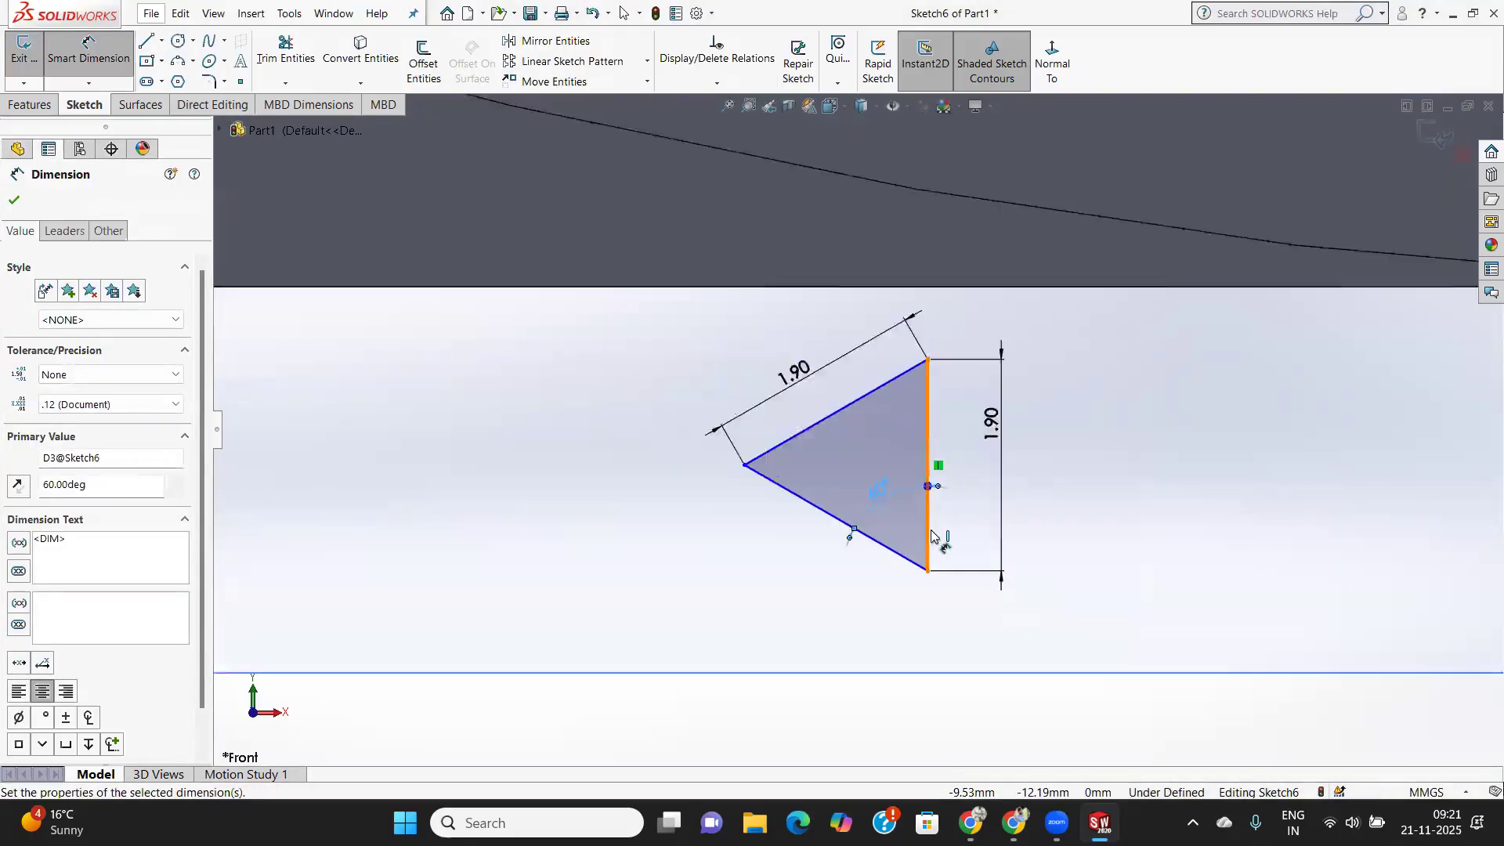
{"action": "scroll", "coordinate": [838, 464], "scroll_direction": "down", "scroll_amount": 2}
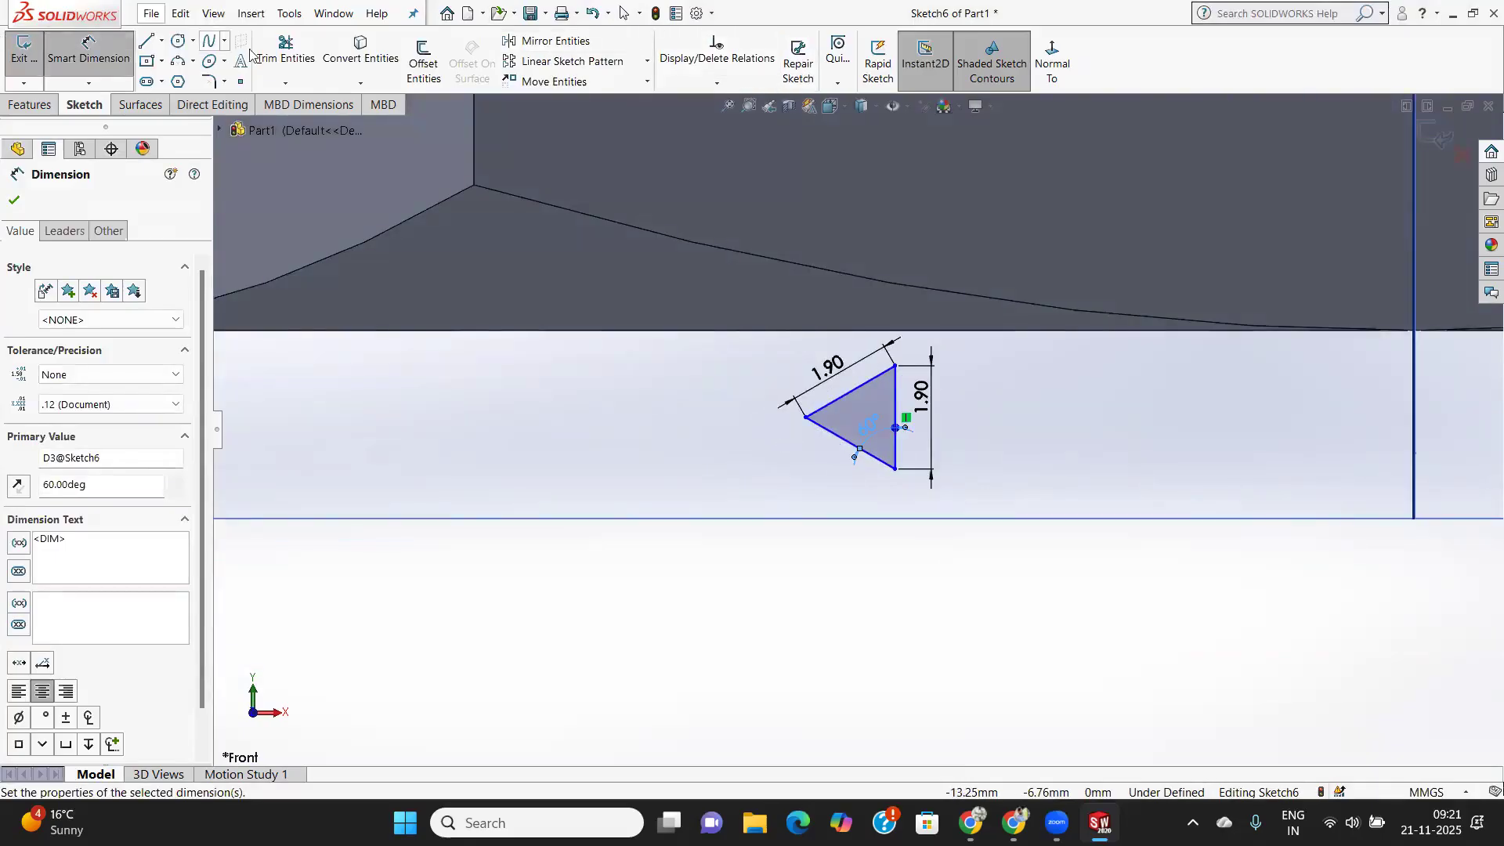
{"action": "left_click", "coordinate": [210, 82]}
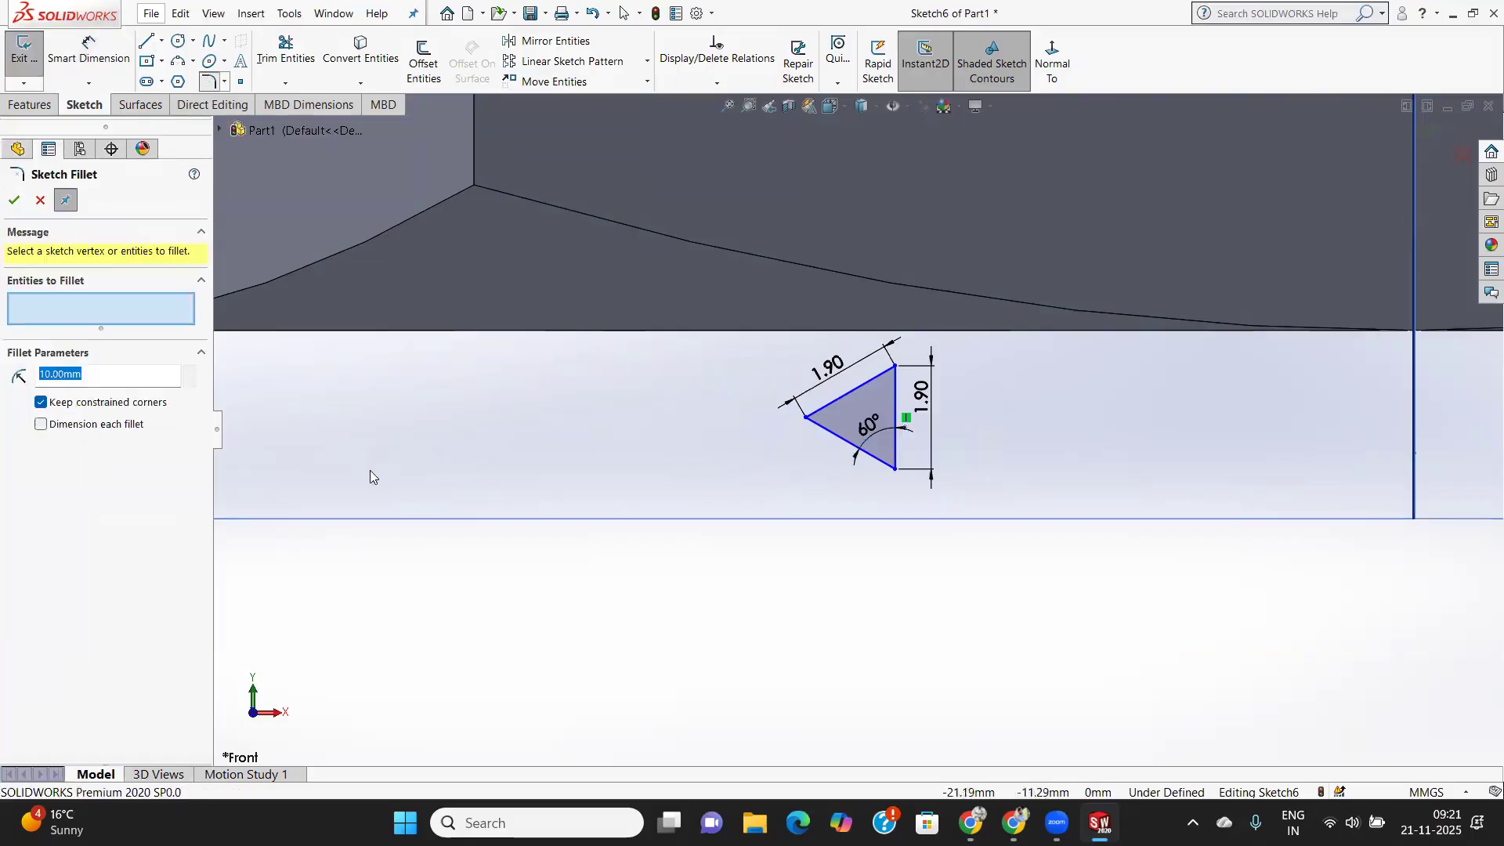
{"action": "scroll", "coordinate": [650, 437], "scroll_direction": "down", "scroll_amount": 3}
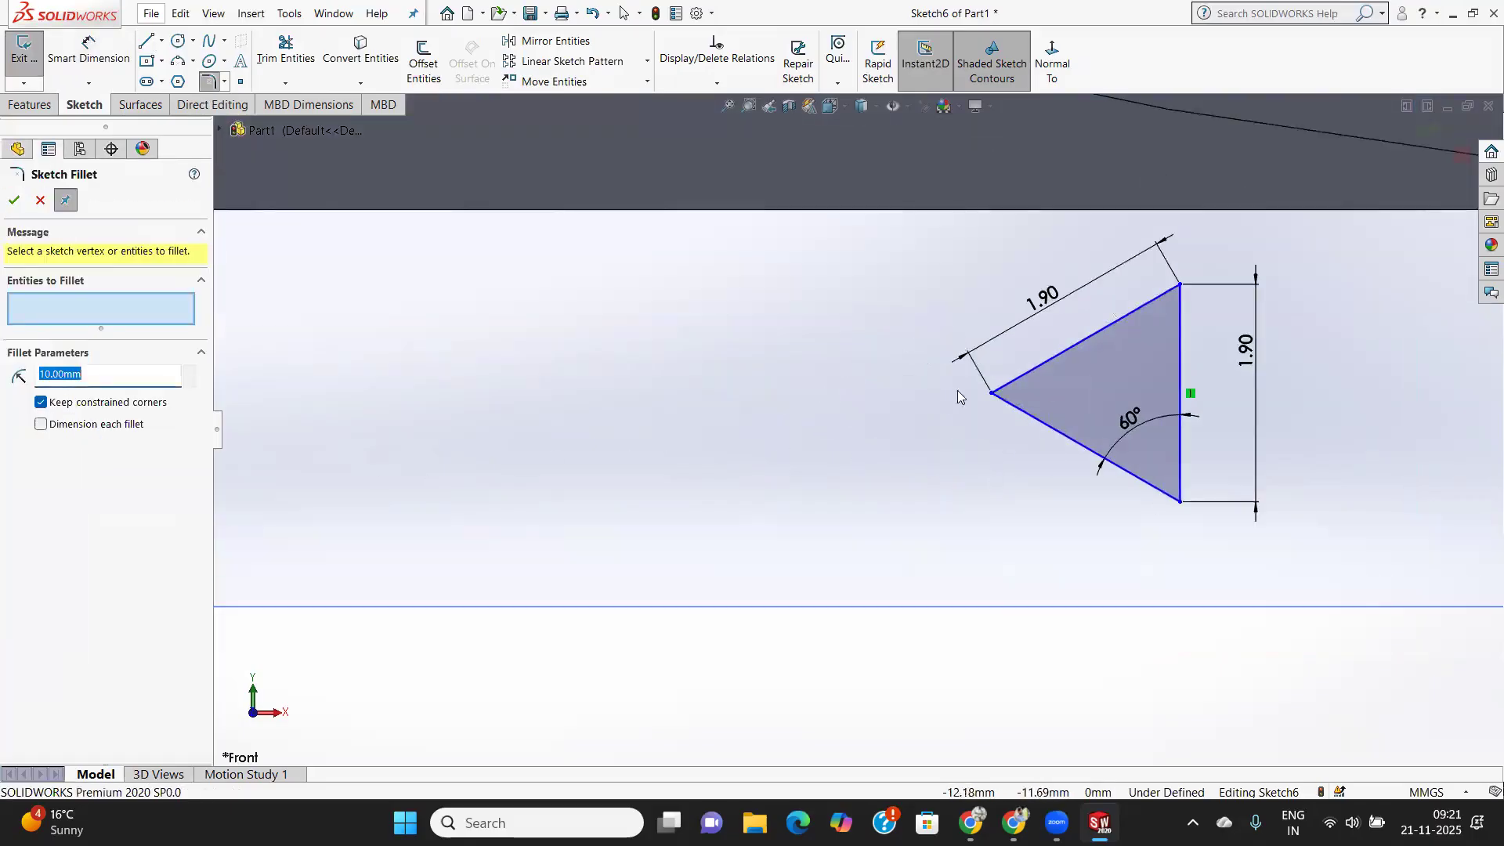
{"action": "left_click", "coordinate": [995, 406]}
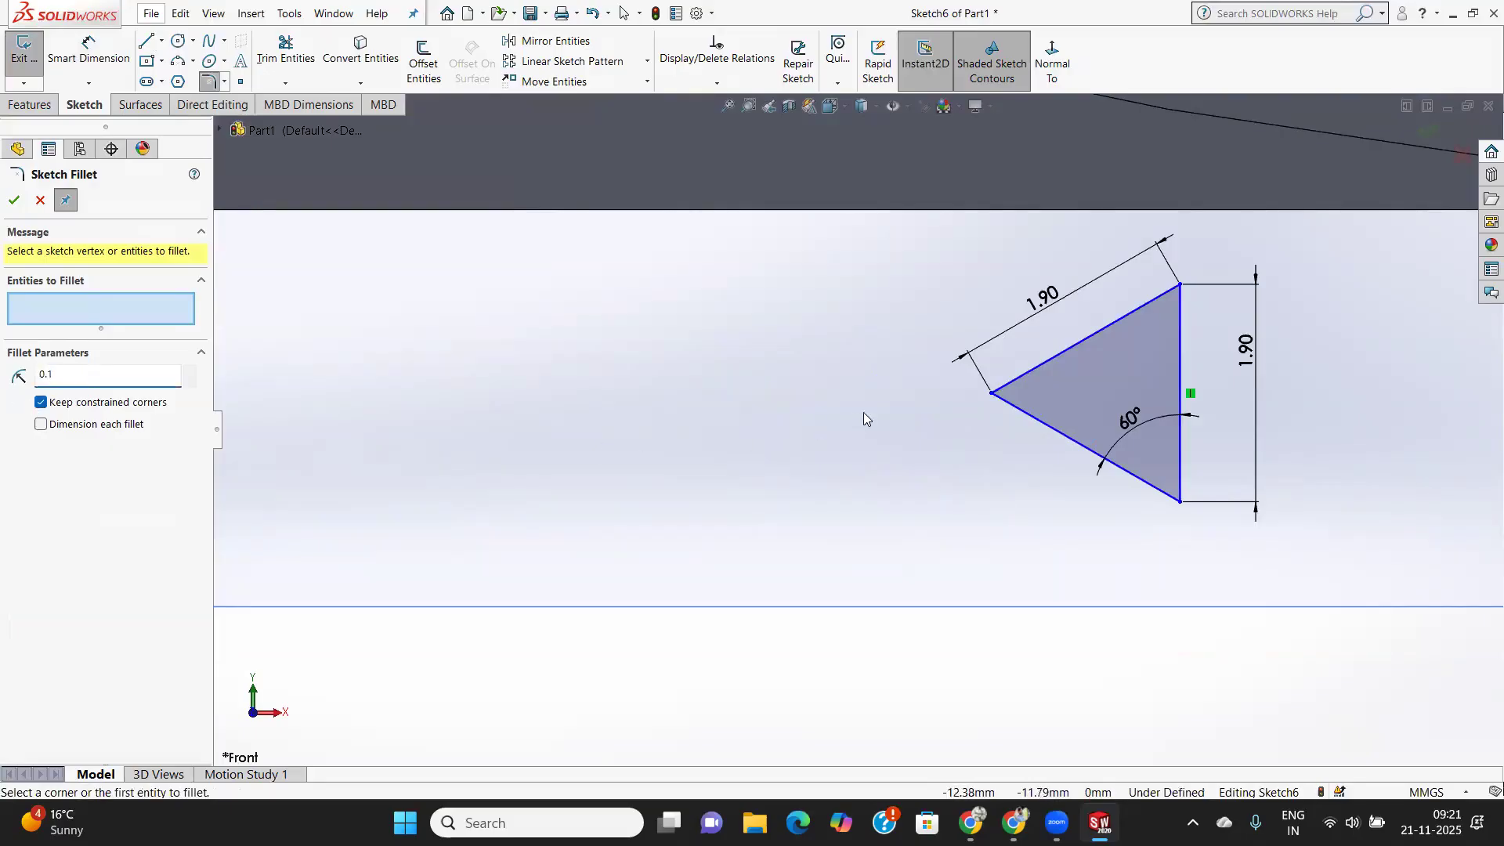
{"action": "left_click", "coordinate": [991, 392]}
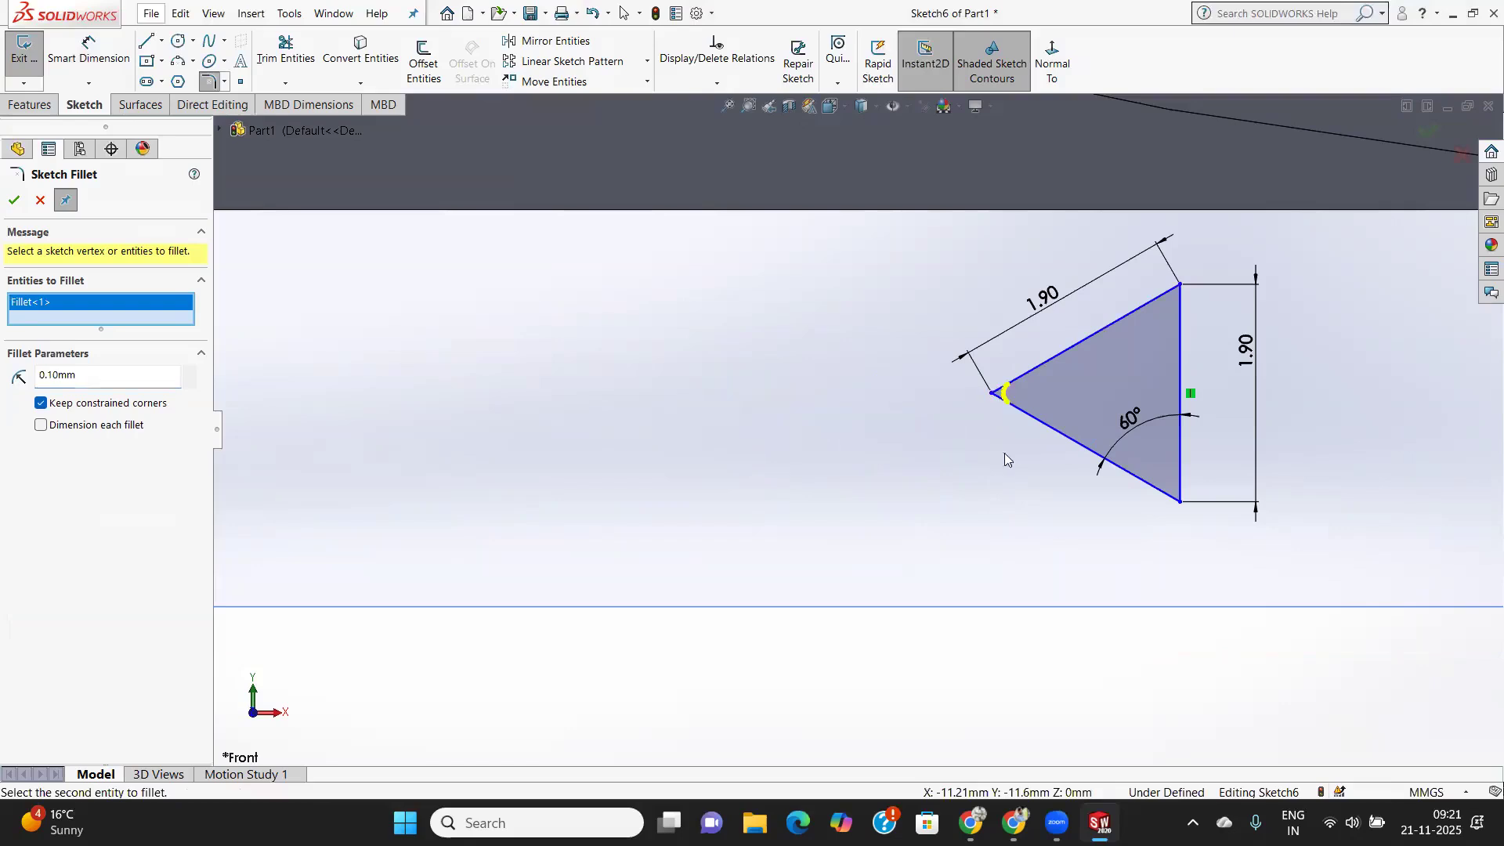
{"action": "left_click", "coordinate": [14, 201]}
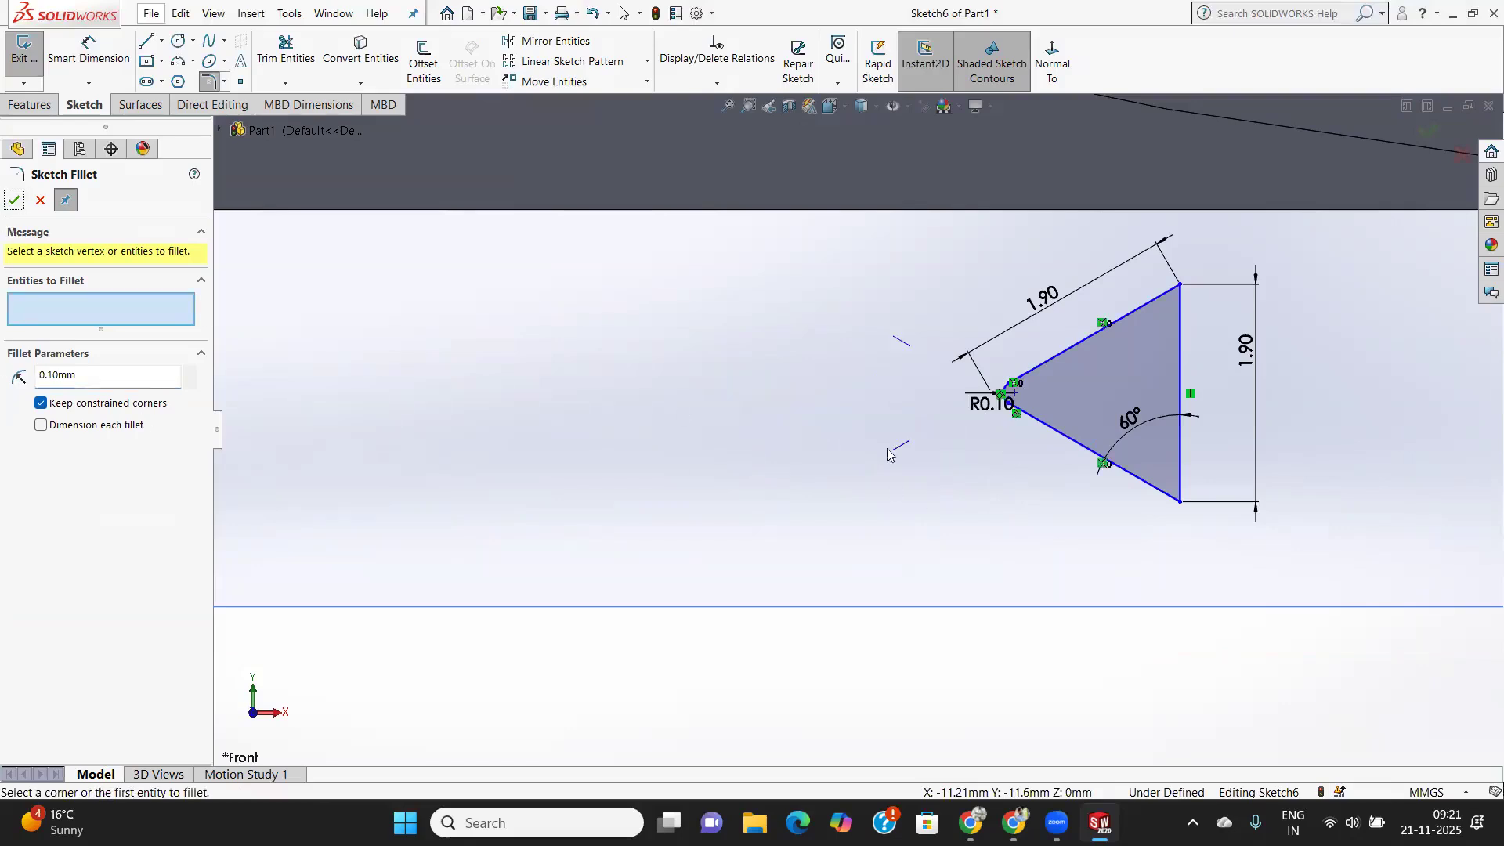
{"action": "scroll", "coordinate": [986, 434], "scroll_direction": "up", "scroll_amount": 2}
{"action": "scroll", "coordinate": [991, 401], "scroll_direction": "down", "scroll_amount": 2}
{"action": "scroll", "coordinate": [991, 401], "scroll_direction": "up", "scroll_amount": 4}
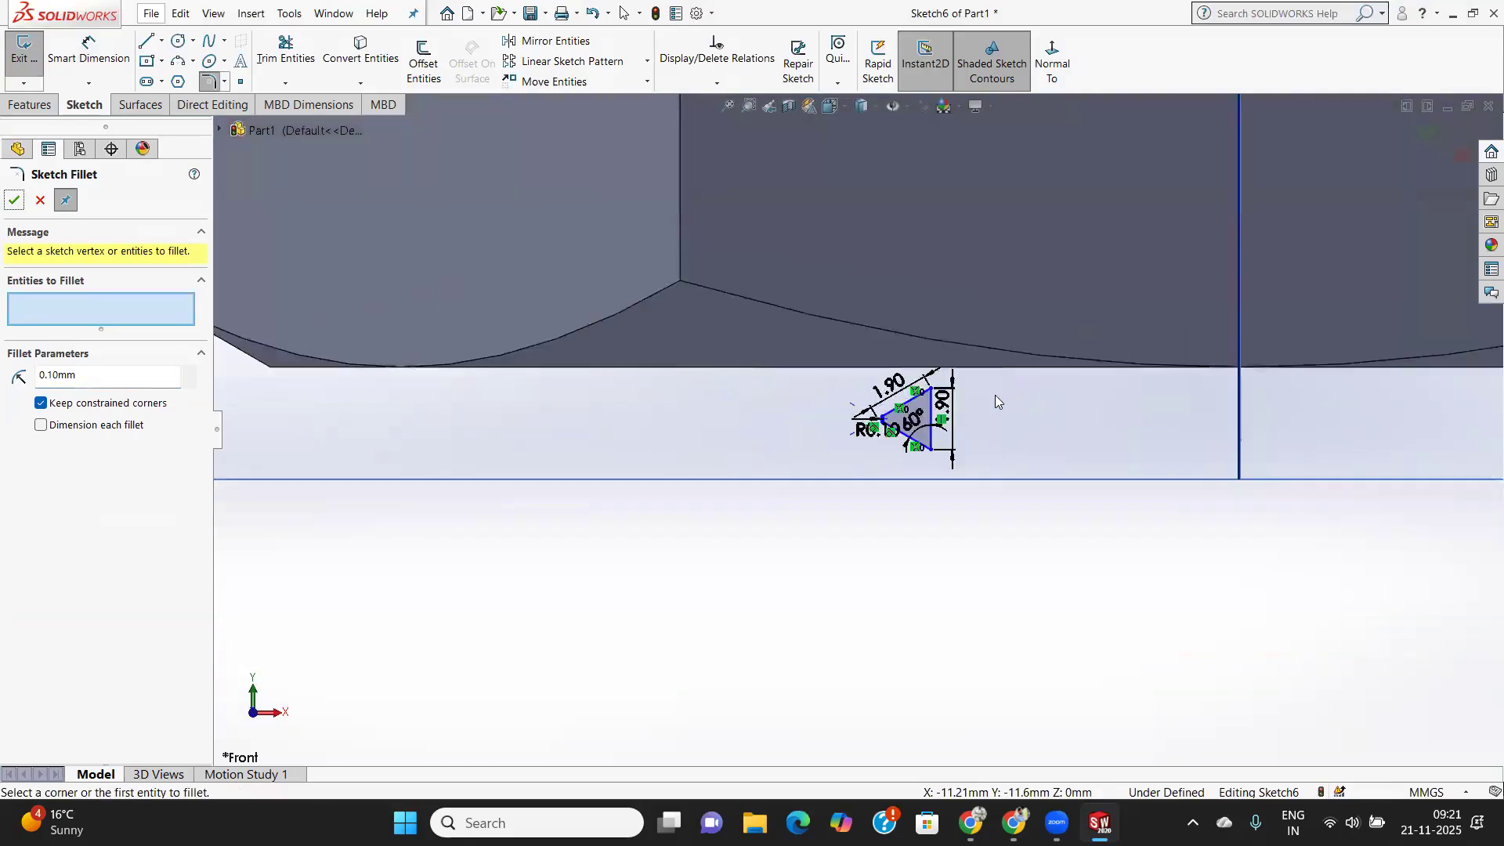
{"action": "scroll", "coordinate": [984, 399], "scroll_direction": "down", "scroll_amount": 2}
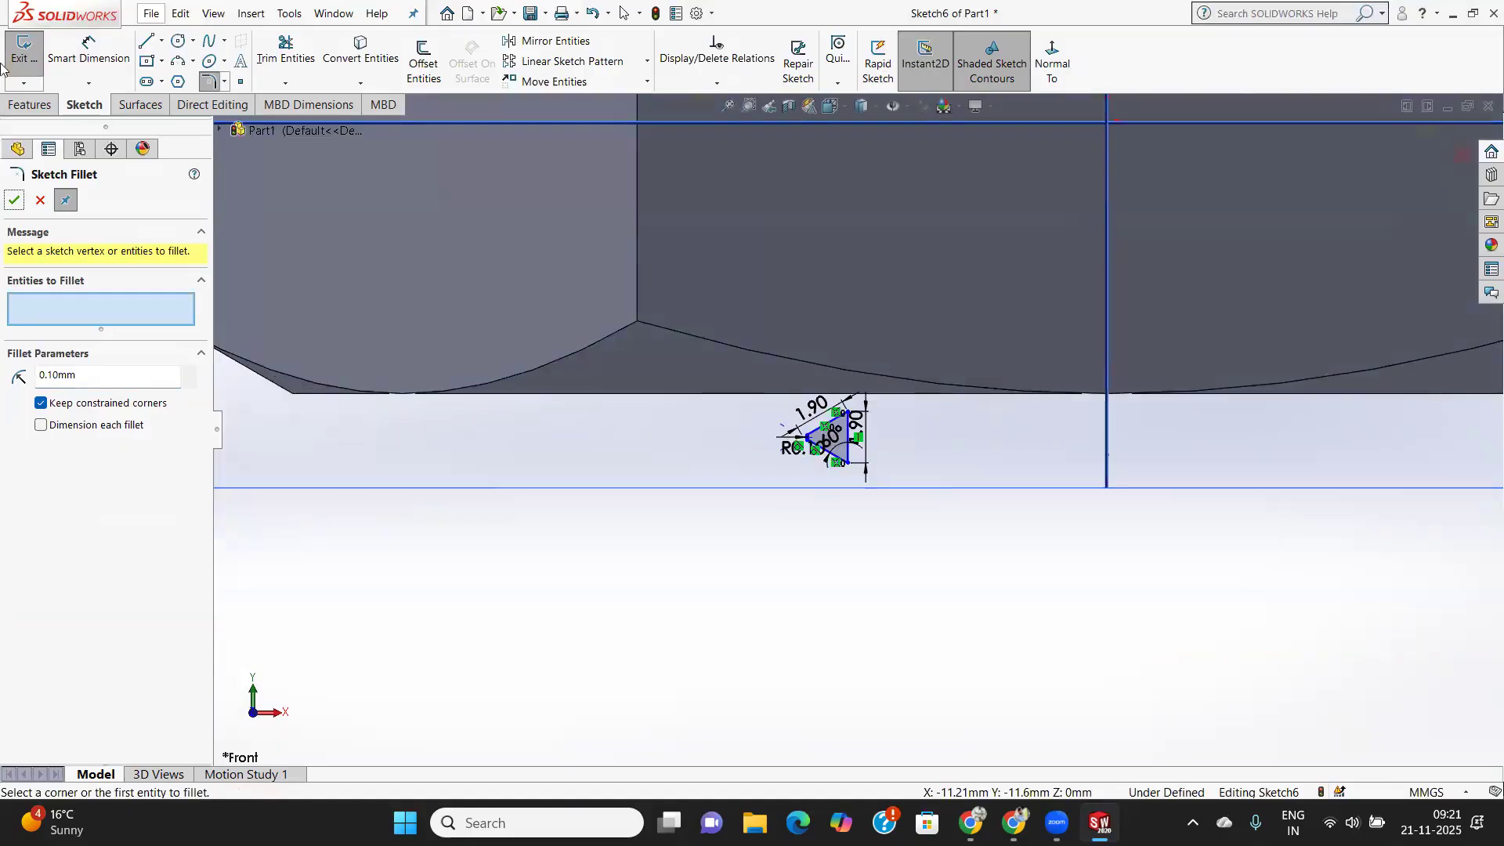
{"action": "key", "text": "Escape"}
Dimension the horizontal distance from the triangle's vertical side to the vertical path line at the nut's centre as 15 mm.
{"action": "scroll", "coordinate": [975, 502], "scroll_direction": "down", "scroll_amount": 2}
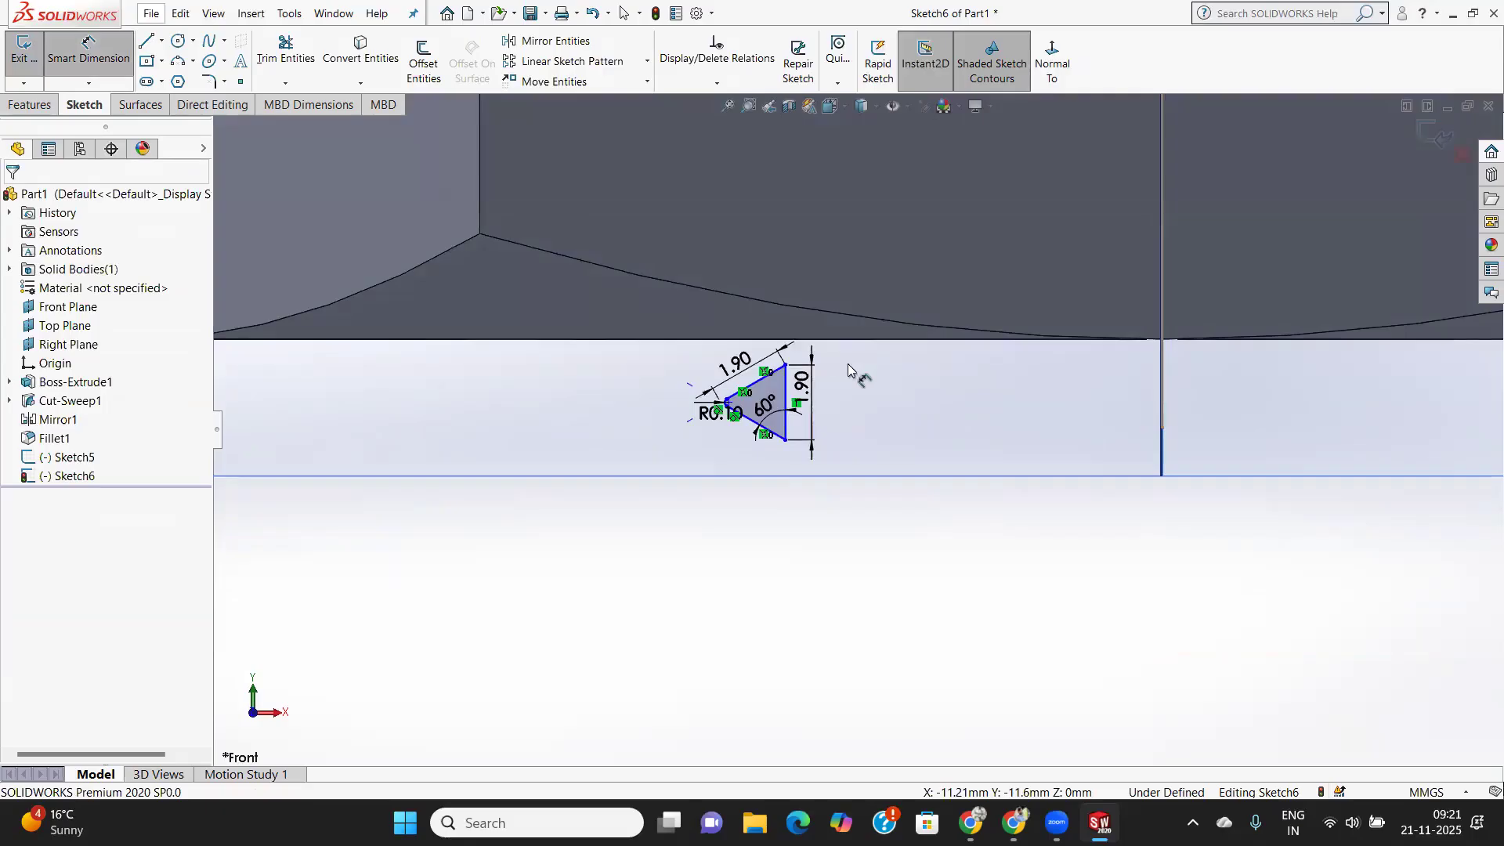
{"action": "scroll", "coordinate": [849, 367], "scroll_direction": "up", "scroll_amount": 5}
{"action": "scroll", "coordinate": [847, 365], "scroll_direction": "down", "scroll_amount": 3}
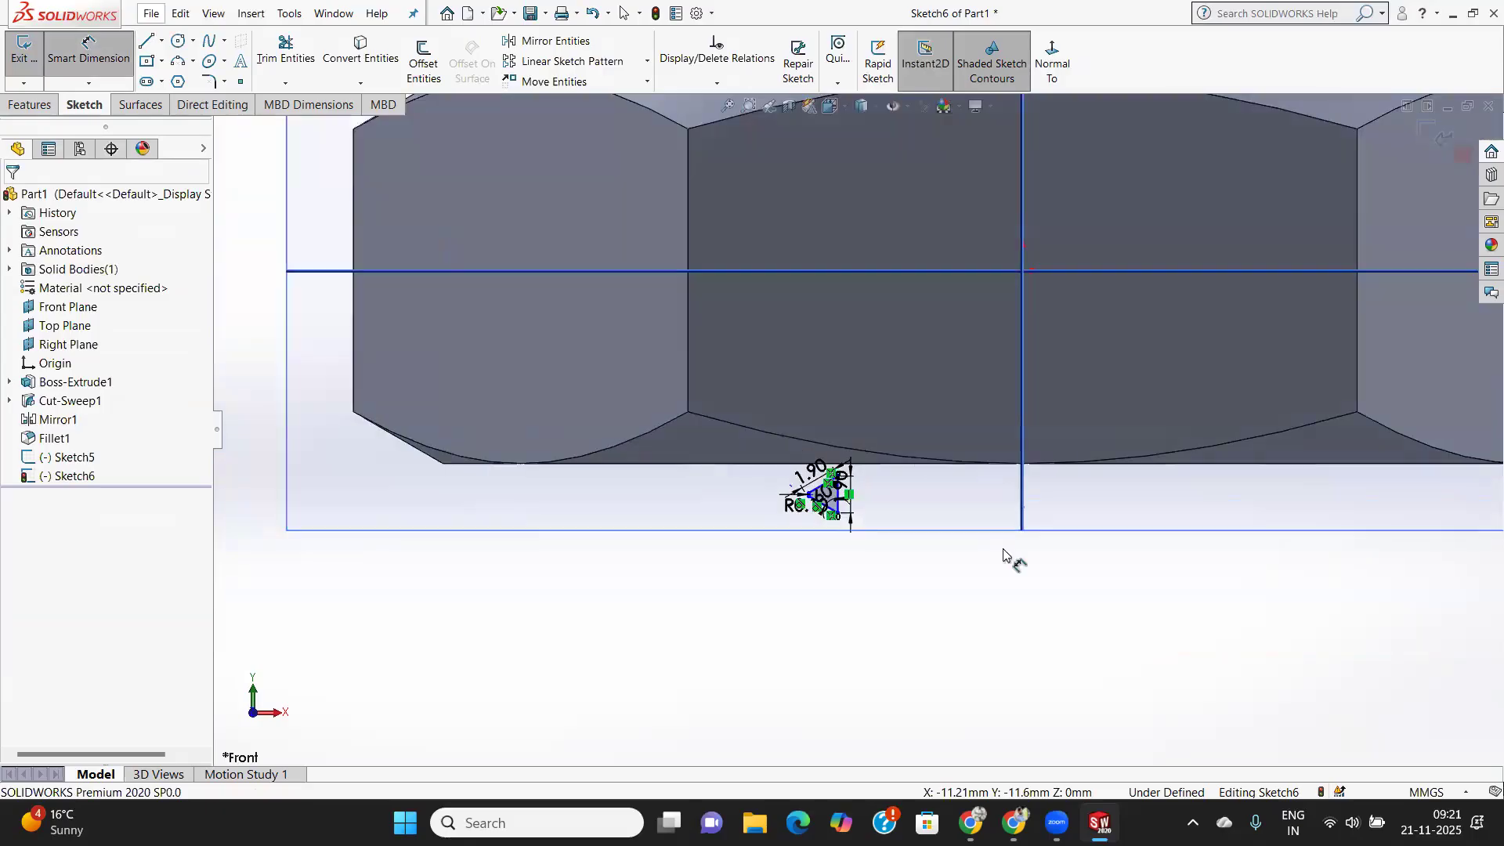
{"action": "scroll", "coordinate": [1007, 502], "scroll_direction": "down", "scroll_amount": 3}
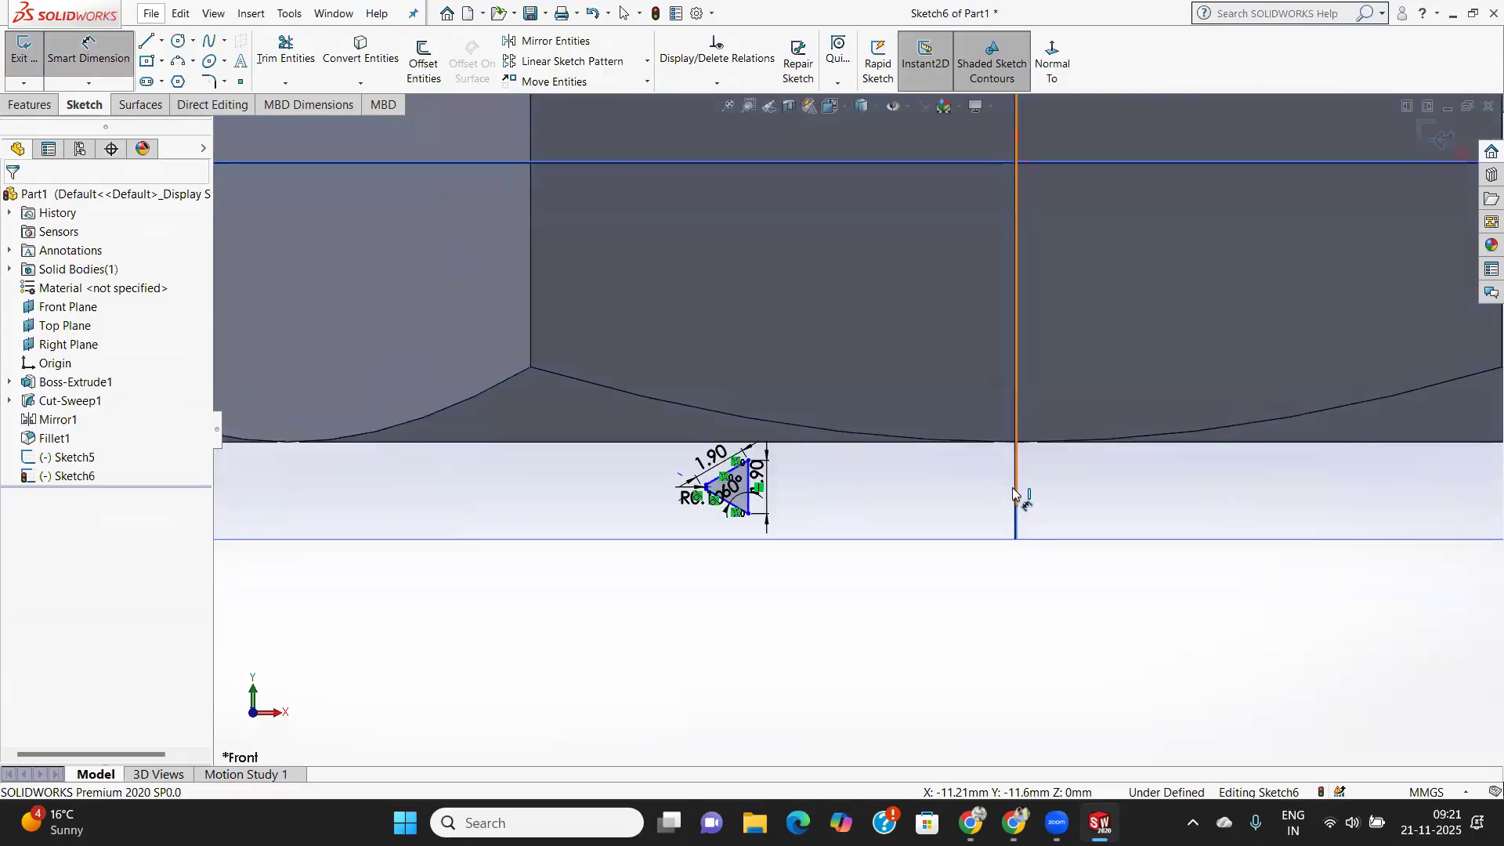
{"action": "left_click", "coordinate": [1015, 493]}
{"action": "scroll", "coordinate": [771, 494], "scroll_direction": "down", "scroll_amount": 2}
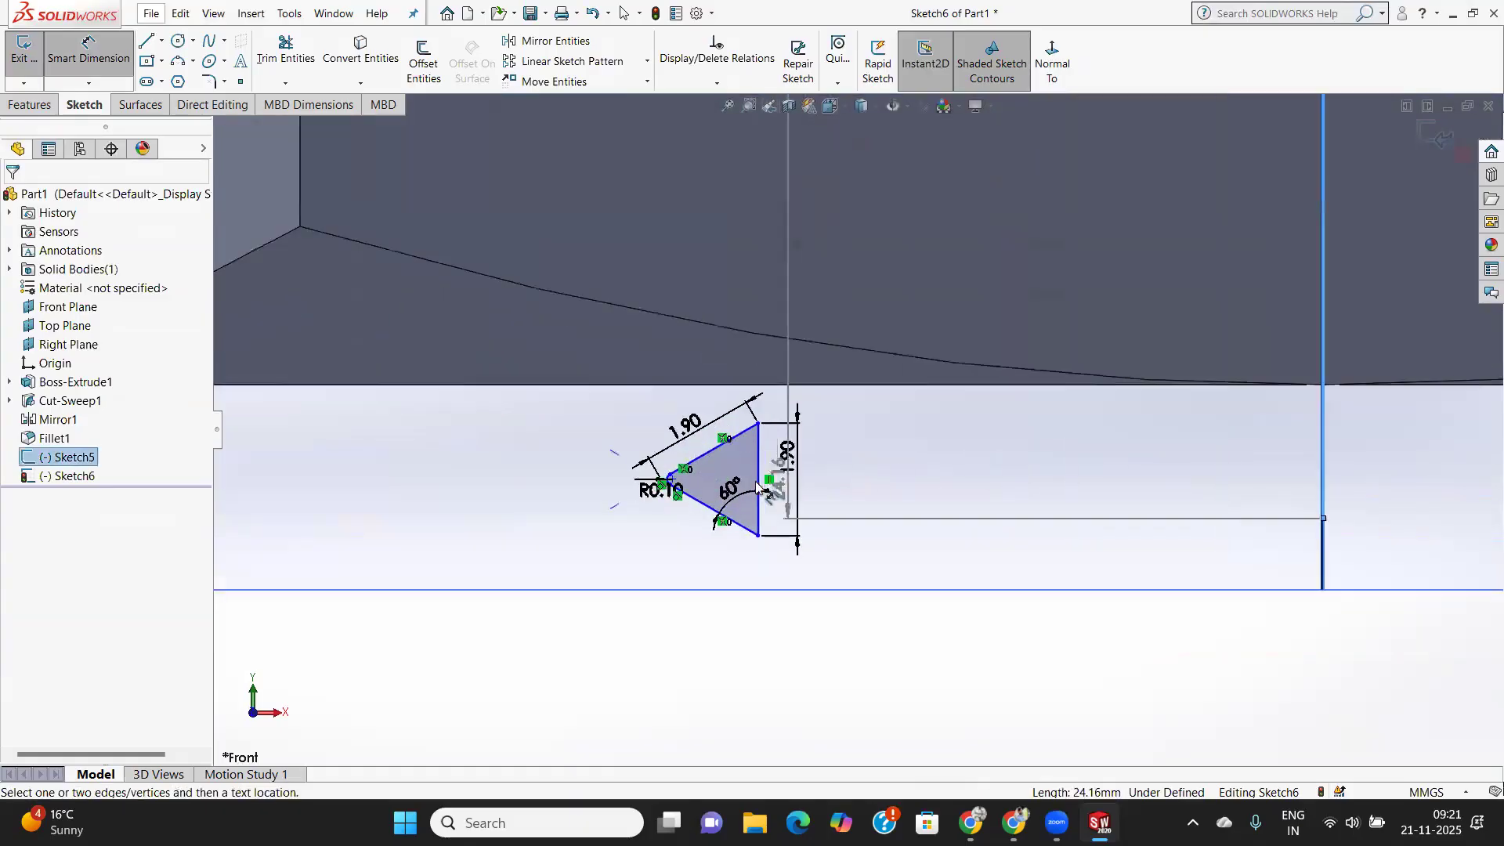
{"action": "left_click", "coordinate": [758, 484]}
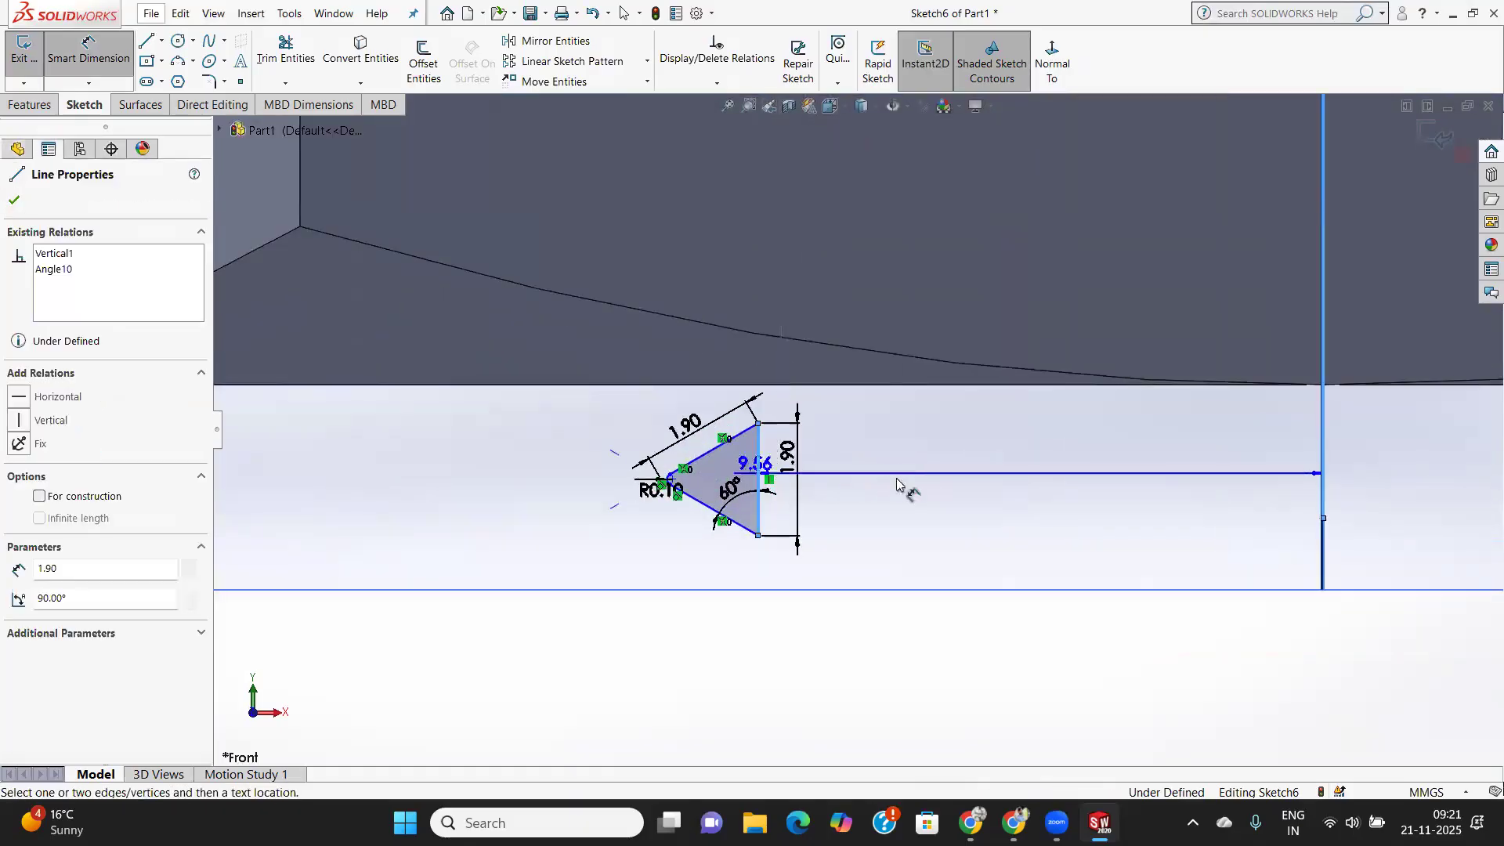
{"action": "left_click", "coordinate": [957, 622]}
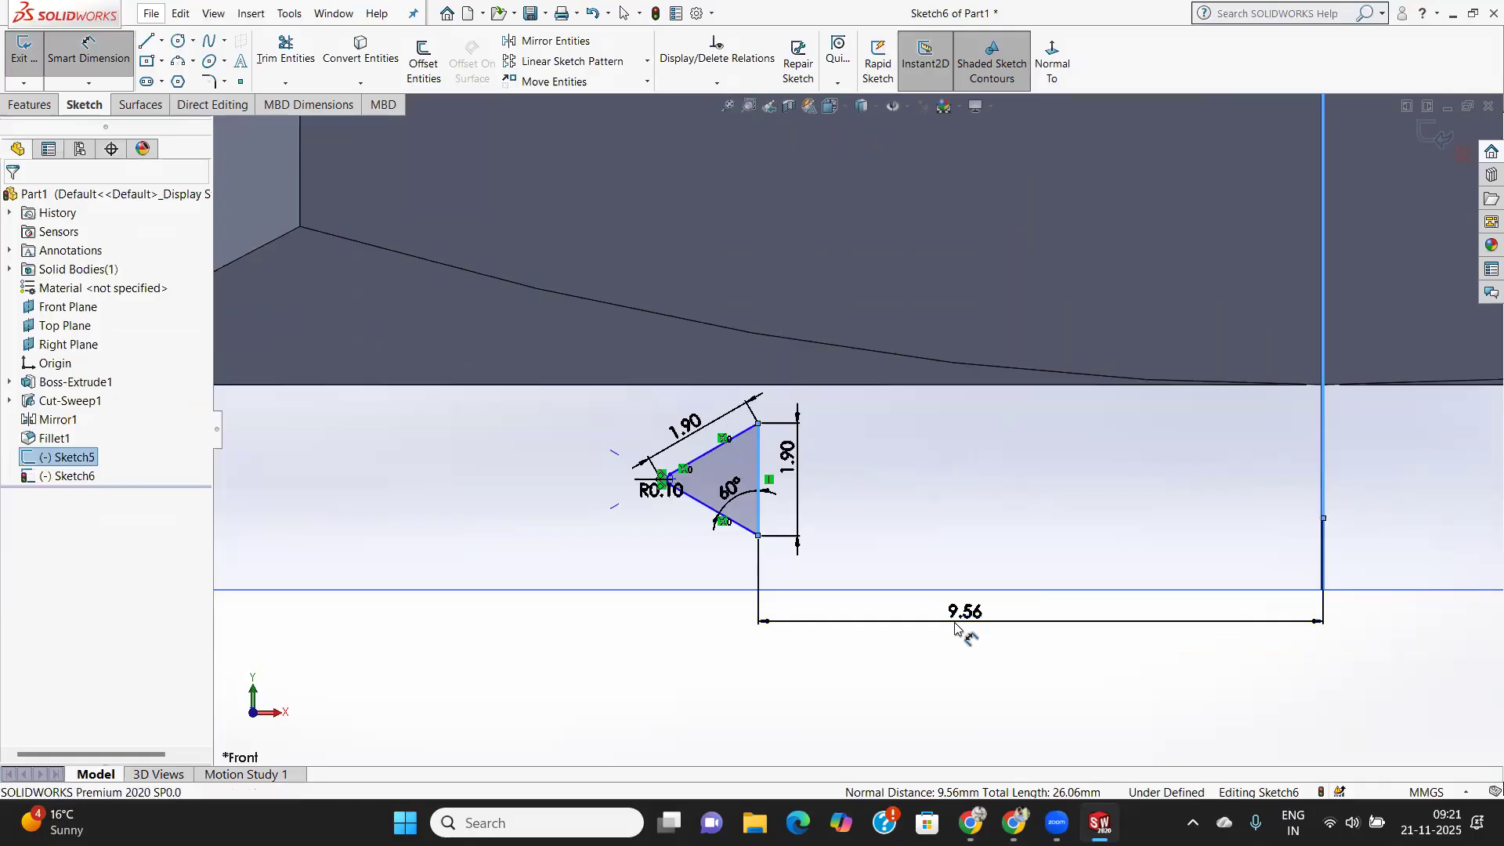
{"action": "type", "text": "15"}
{"action": "key", "text": "Return"}
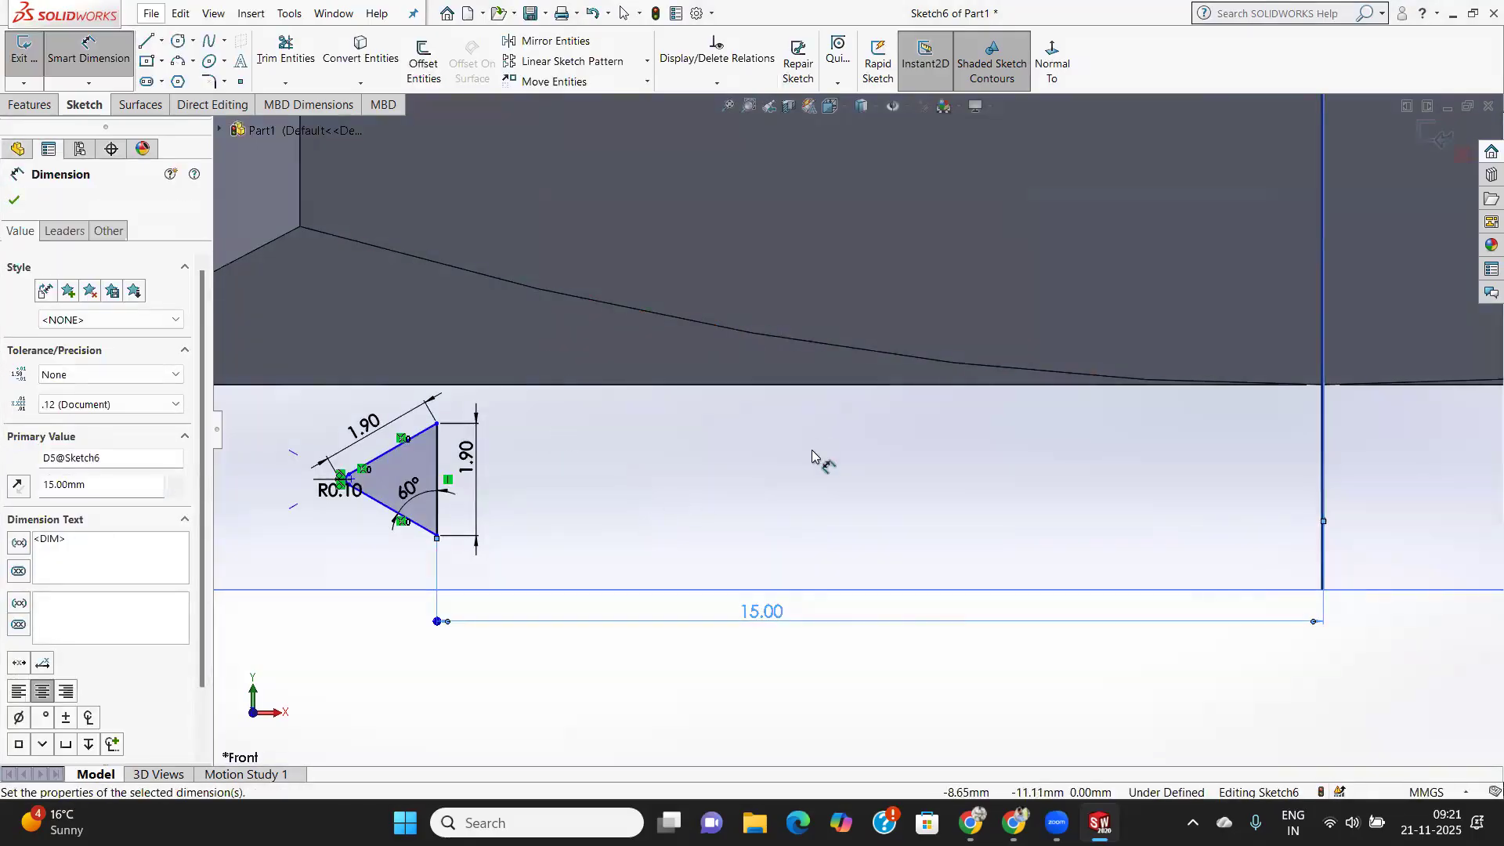
Display the nut with hidden lines visible and check the triangle's position against the hole's wall.
{"action": "scroll", "coordinate": [812, 456], "scroll_direction": "up", "scroll_amount": 10}
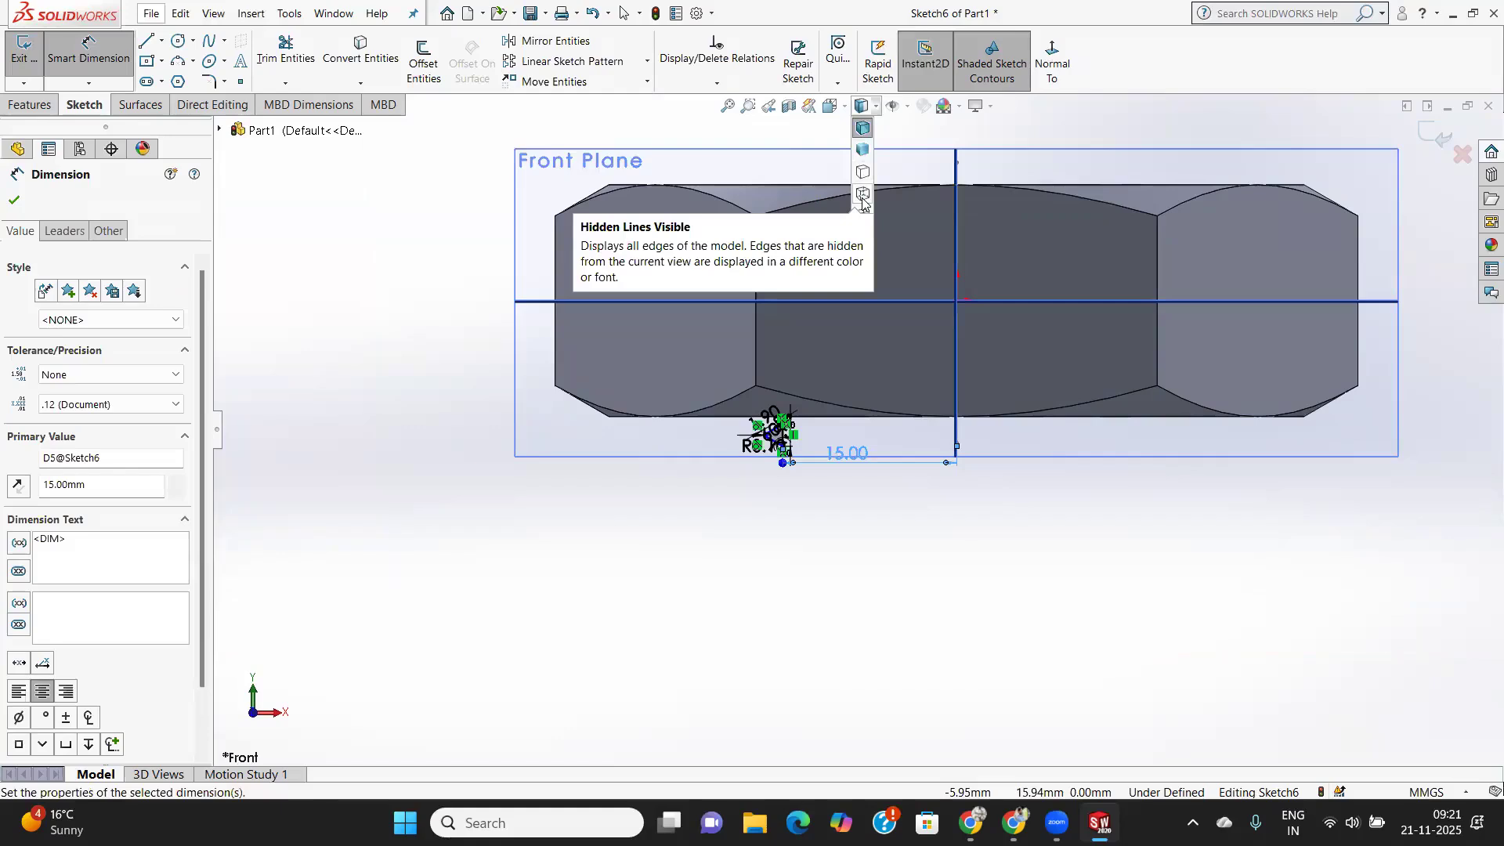
{"action": "left_click", "coordinate": [863, 197]}
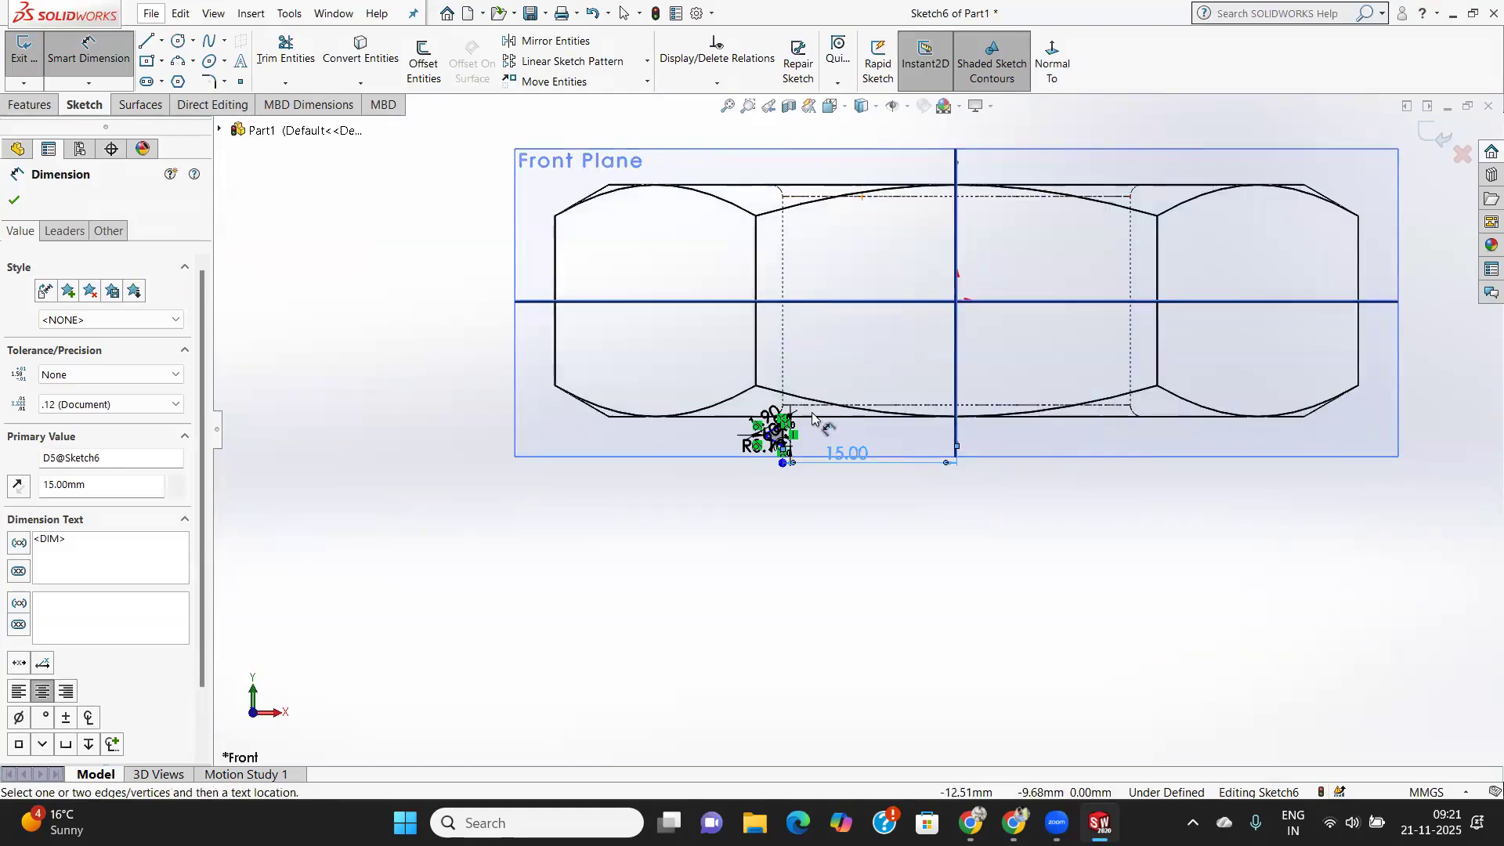
{"action": "scroll", "coordinate": [767, 424], "scroll_direction": "down", "scroll_amount": 3}
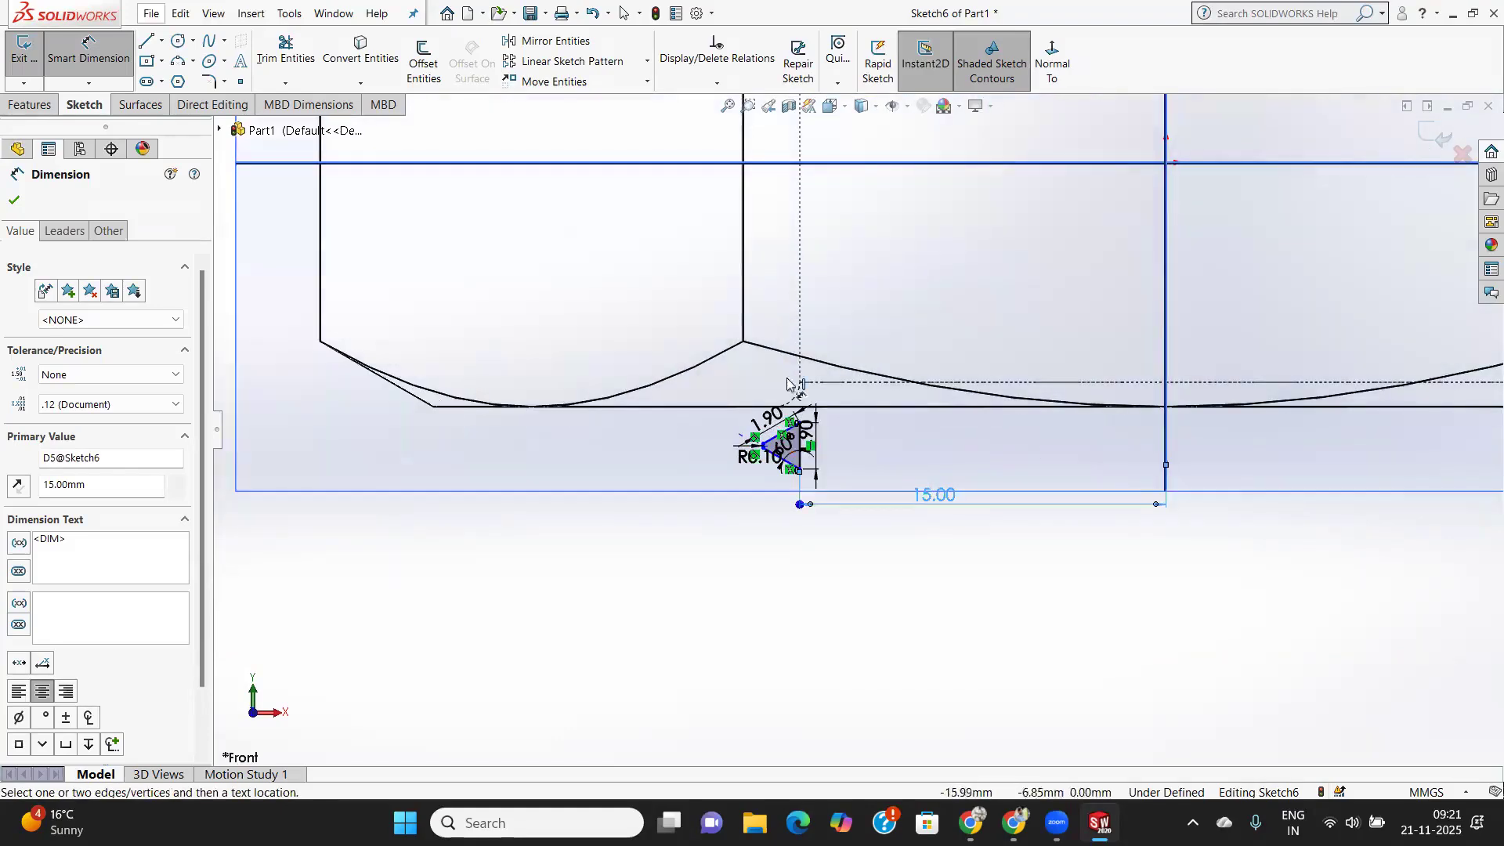
{"action": "scroll", "coordinate": [807, 267], "scroll_direction": "up", "scroll_amount": 4}
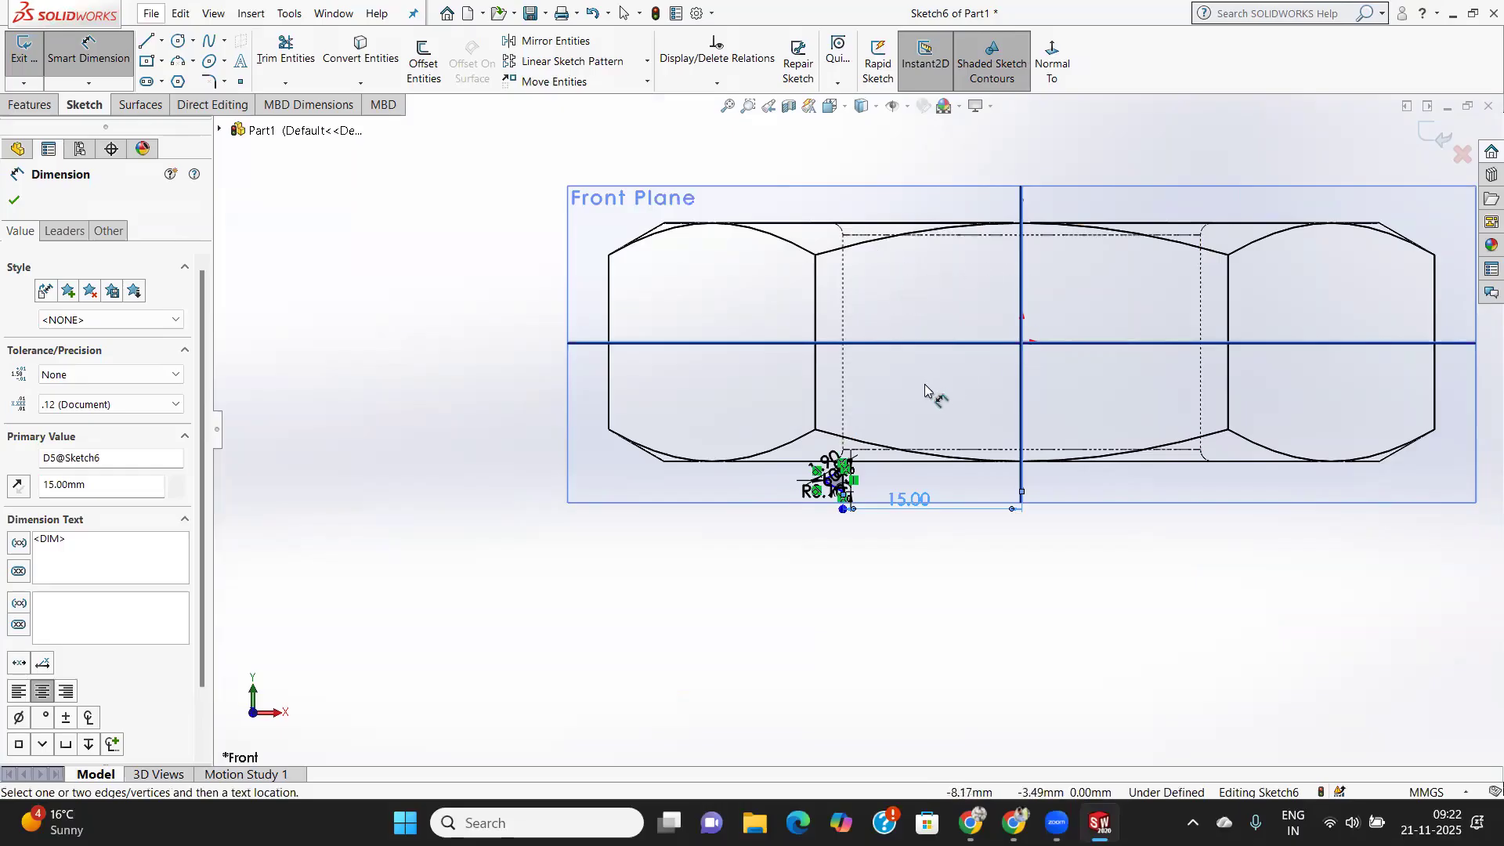
{"action": "left_click", "coordinate": [14, 201]}
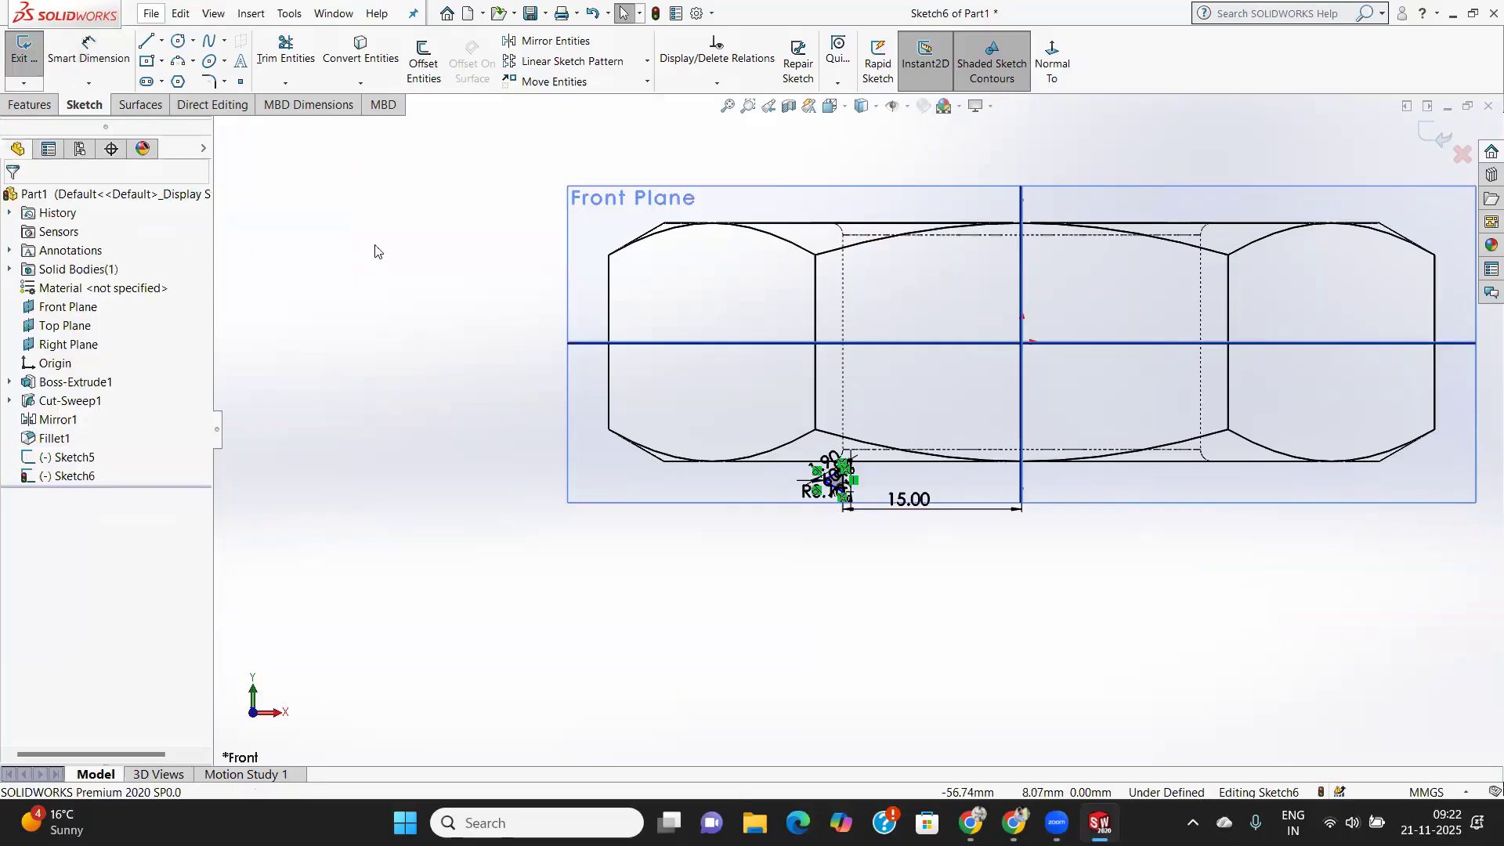
{"action": "left_click", "coordinate": [875, 108]}
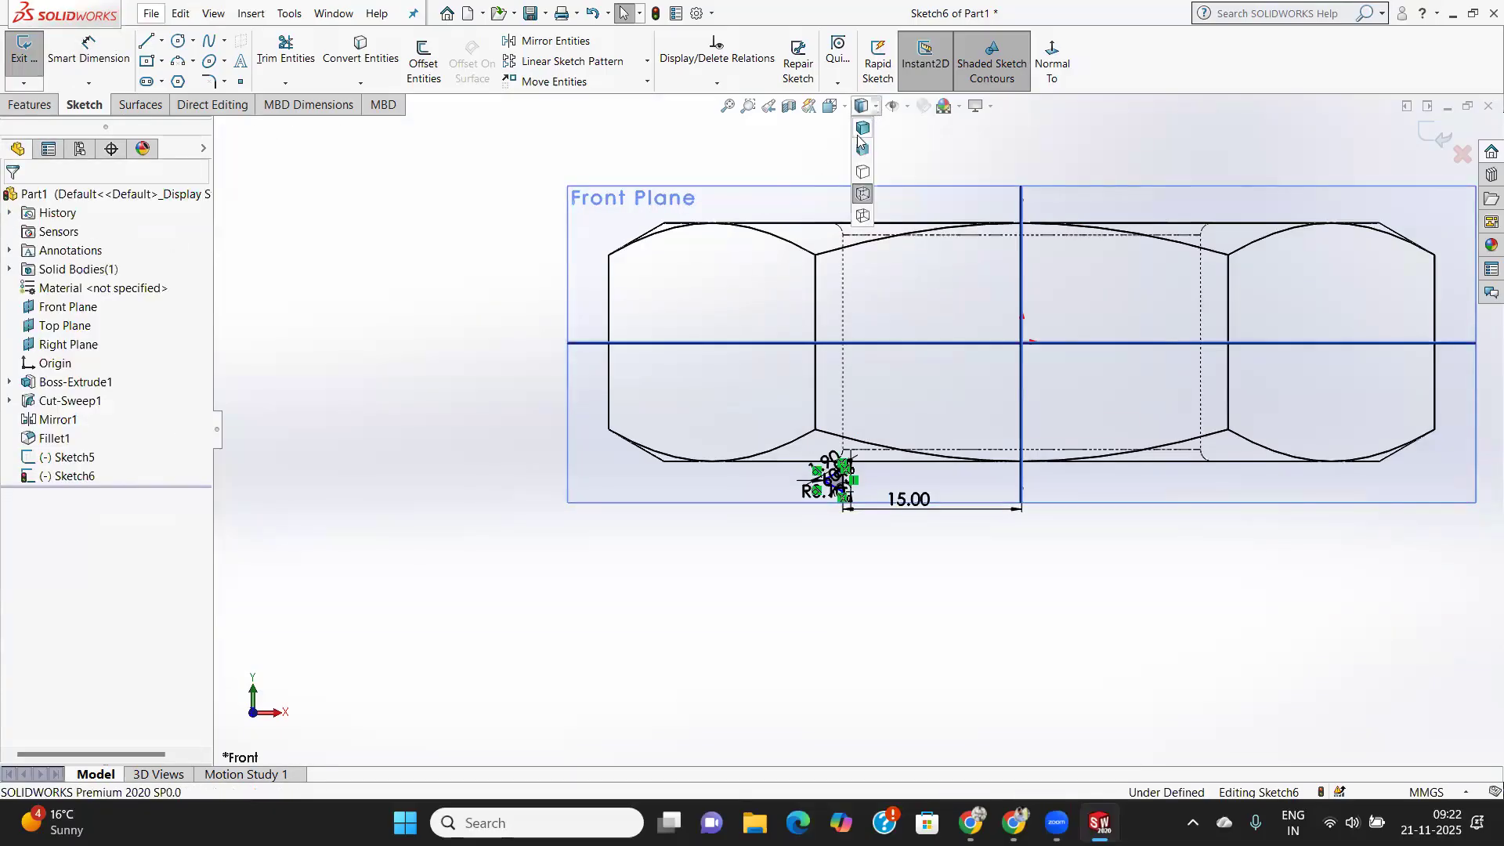
{"action": "middle_click_drag", "start_coordinate": [1042, 215], "coordinate": [974, 215]}
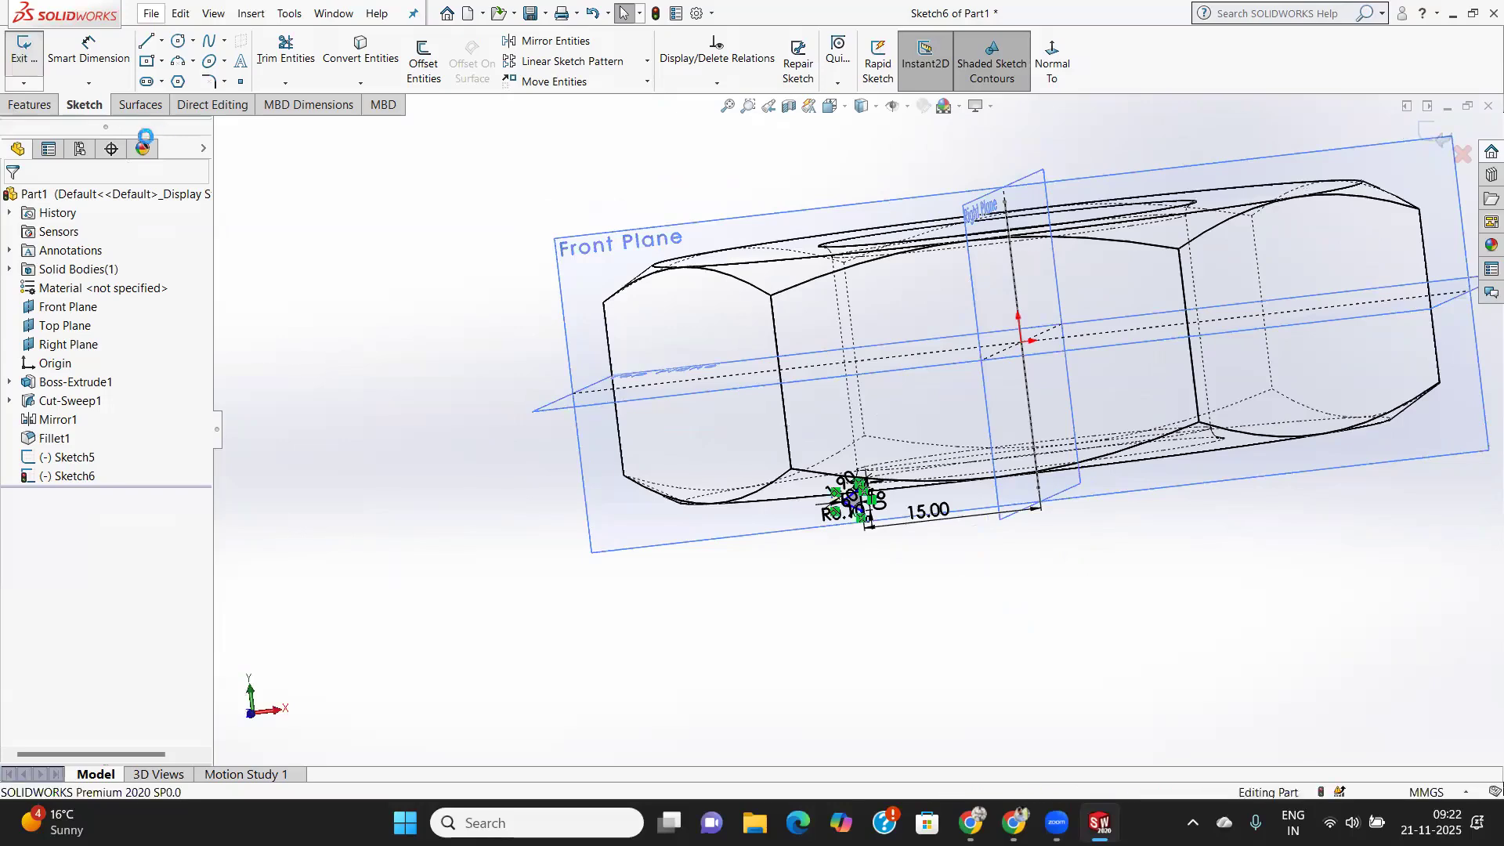
Exit the sketch and set up a swept cut with the triangle as profile and the vertical centre line as path.
{"action": "left_click", "coordinate": [23, 48]}
{"action": "left_click", "coordinate": [26, 104]}
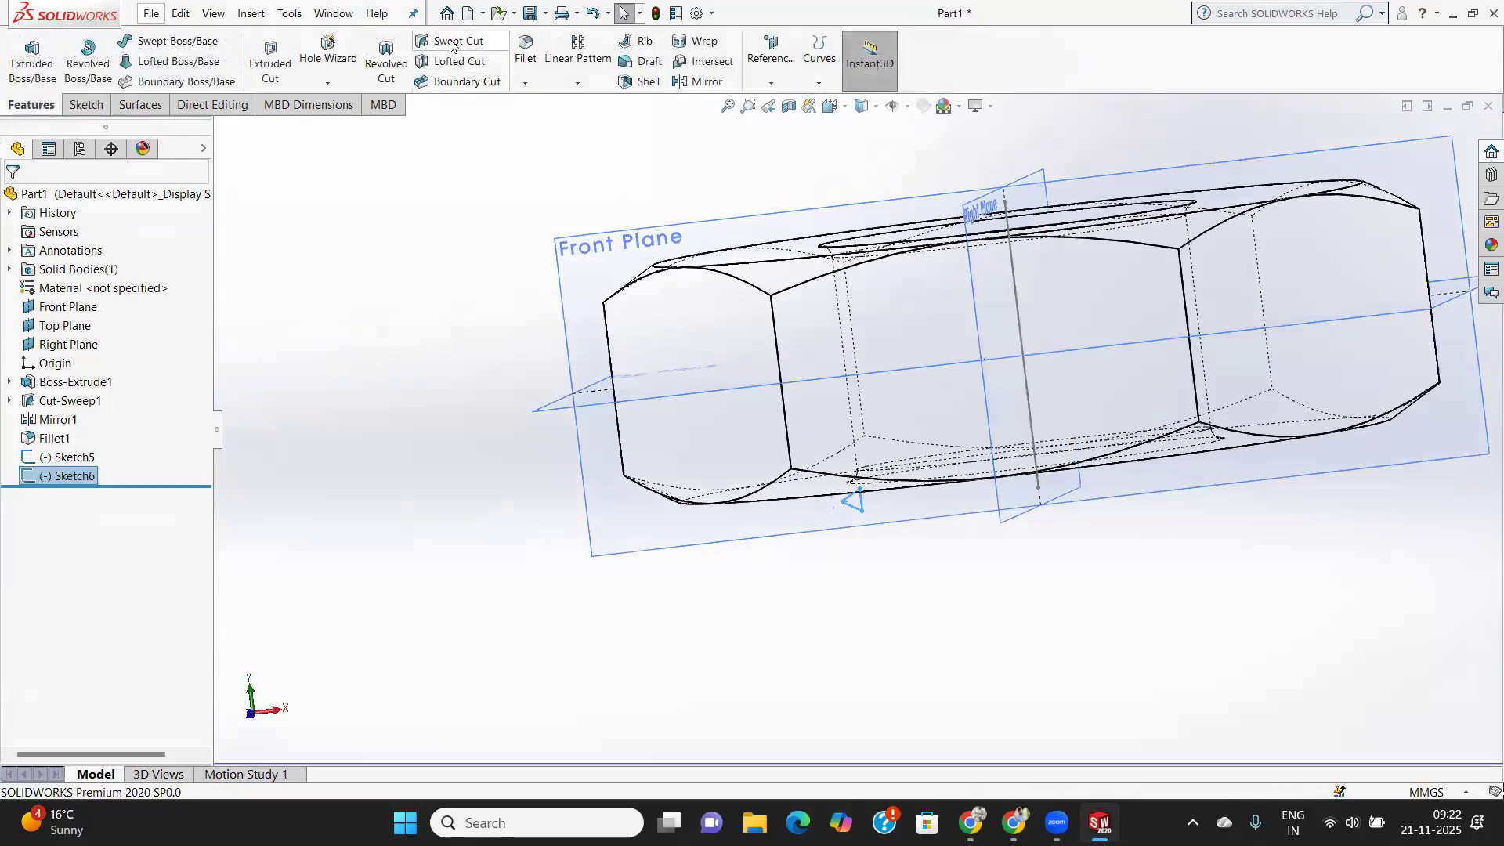
{"action": "left_click", "coordinate": [451, 42]}
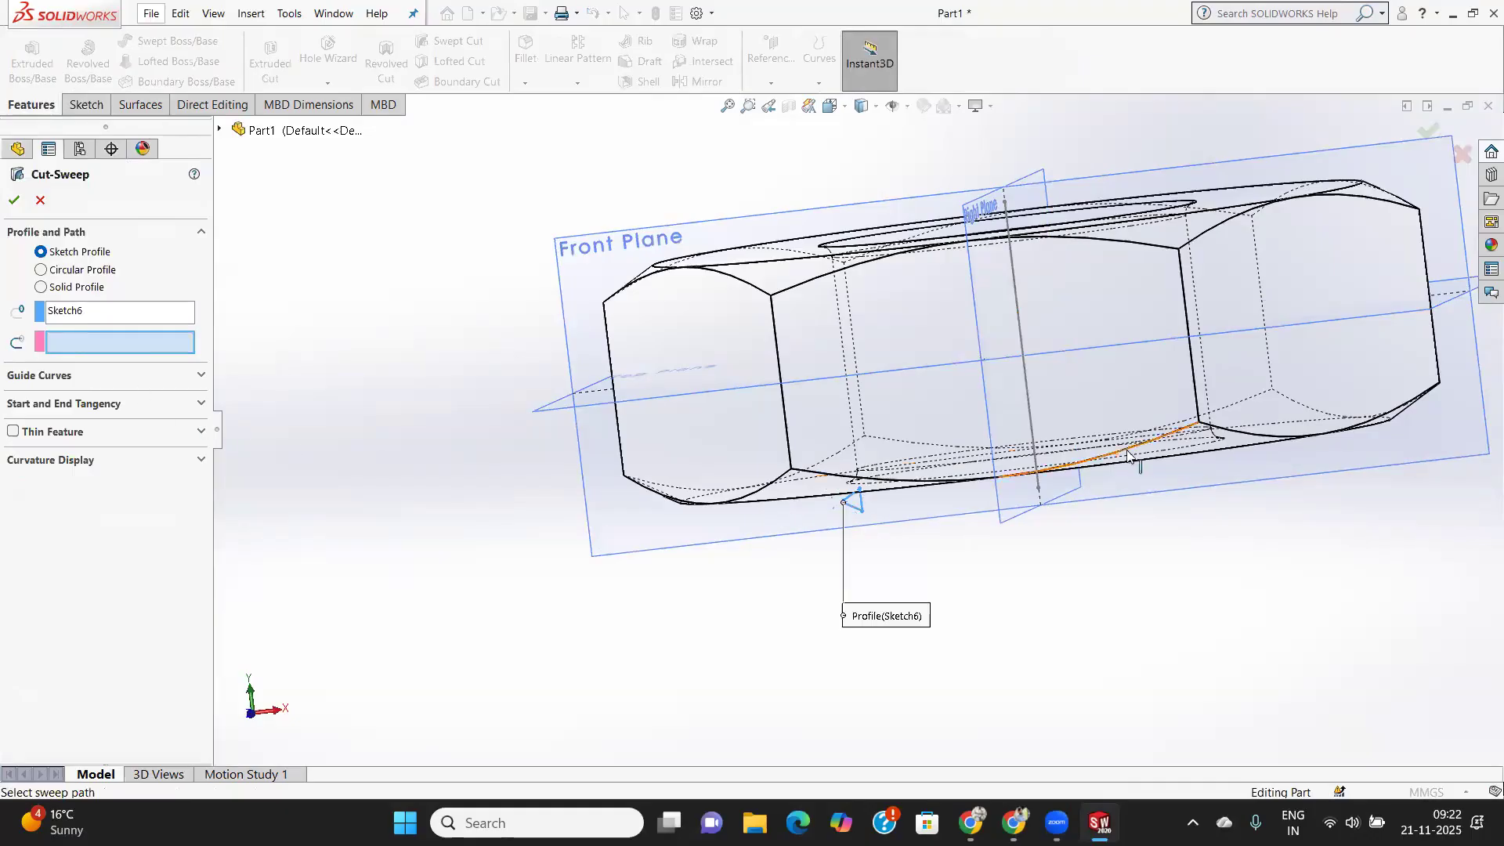
{"action": "left_click", "coordinate": [1026, 386]}
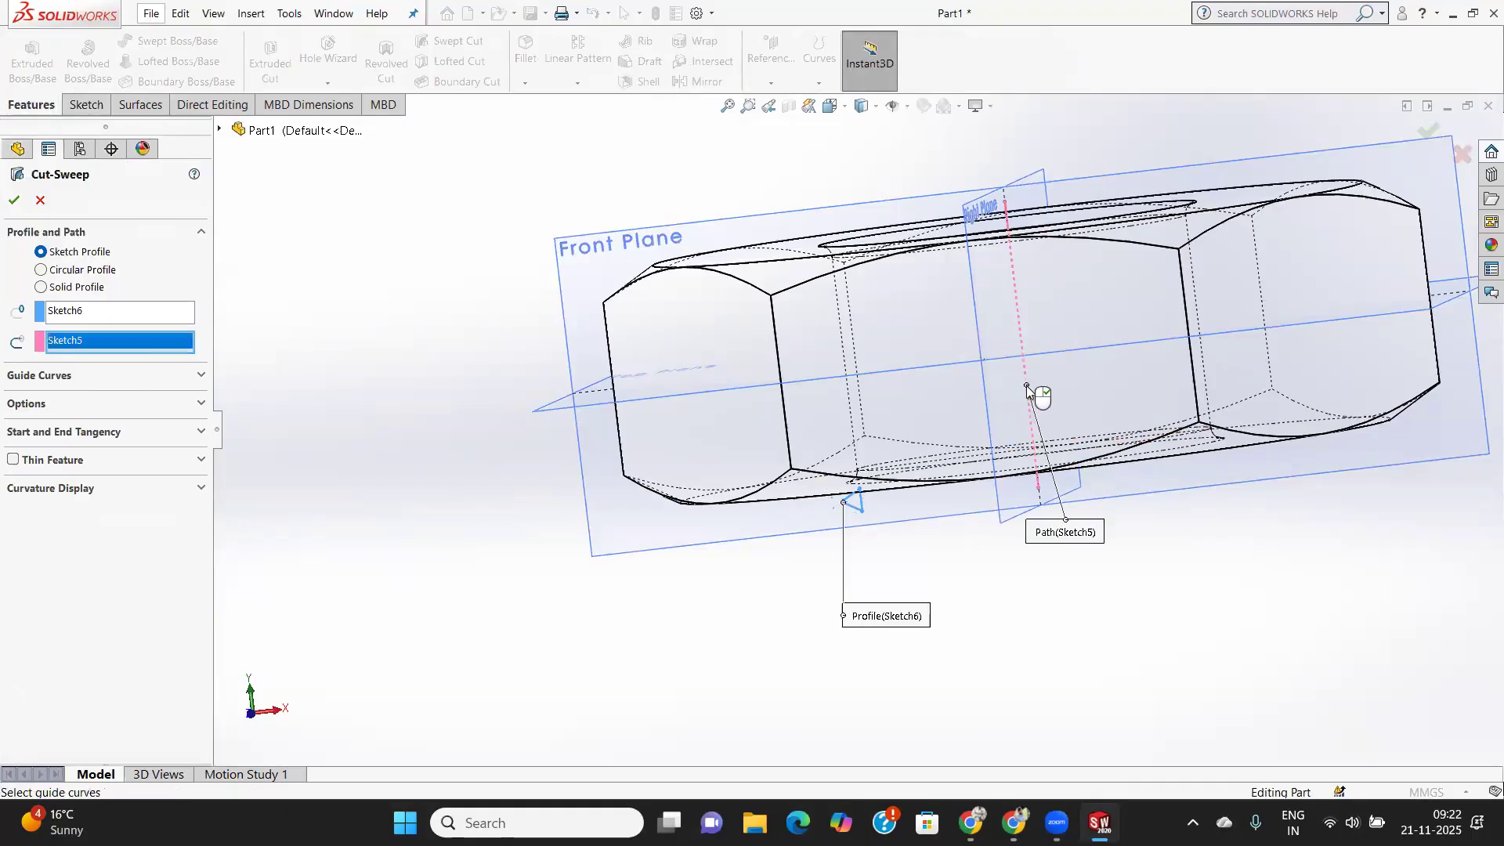
Specify a profile twist value of 10 revolutions for the swept cut and create the thread.
{"action": "left_click", "coordinate": [130, 404]}
{"action": "left_click", "coordinate": [120, 483]}
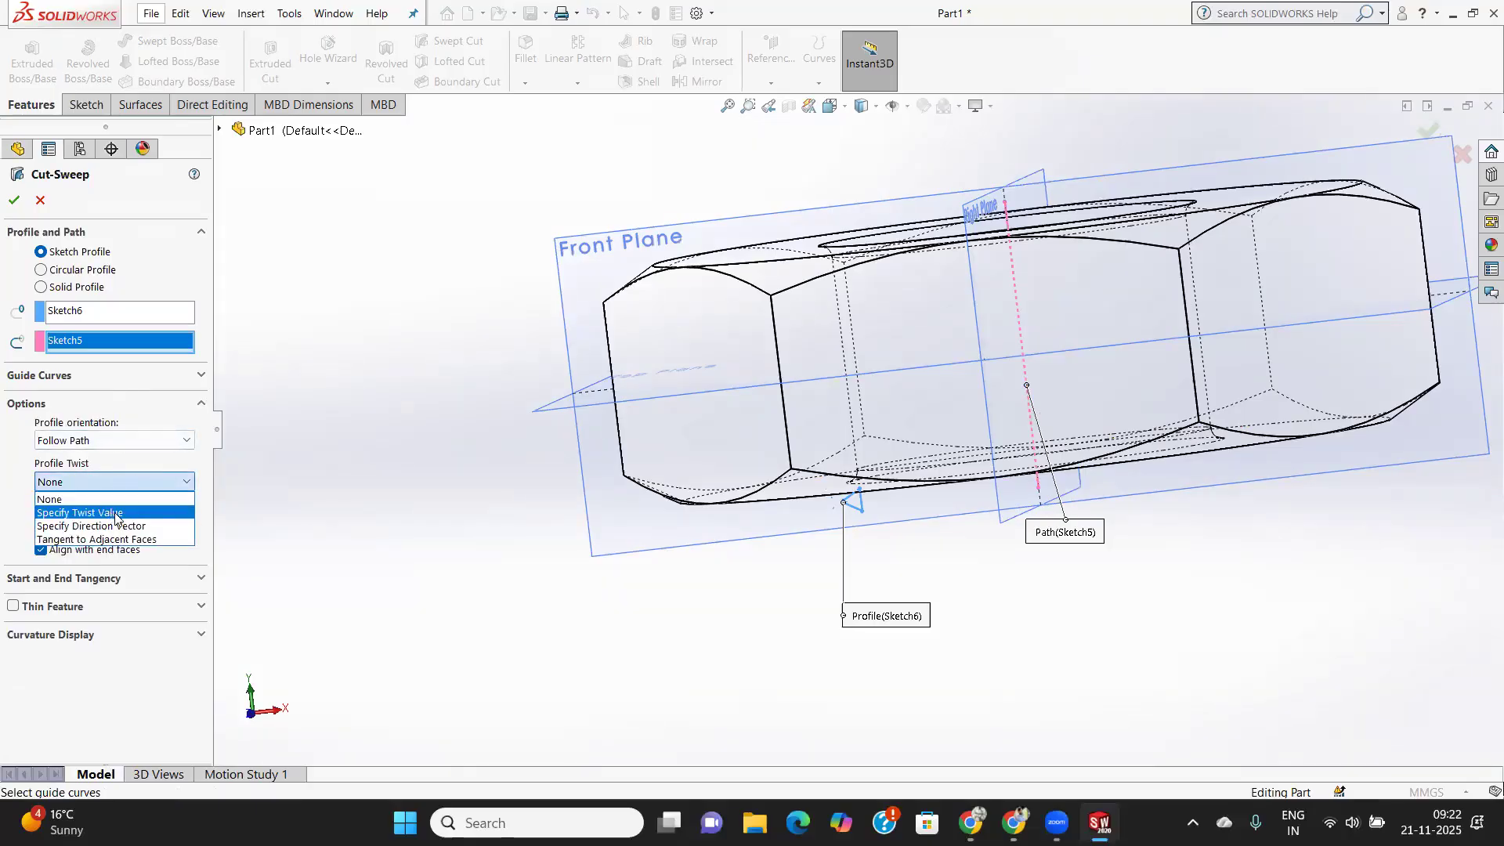
{"action": "left_click", "coordinate": [115, 514]}
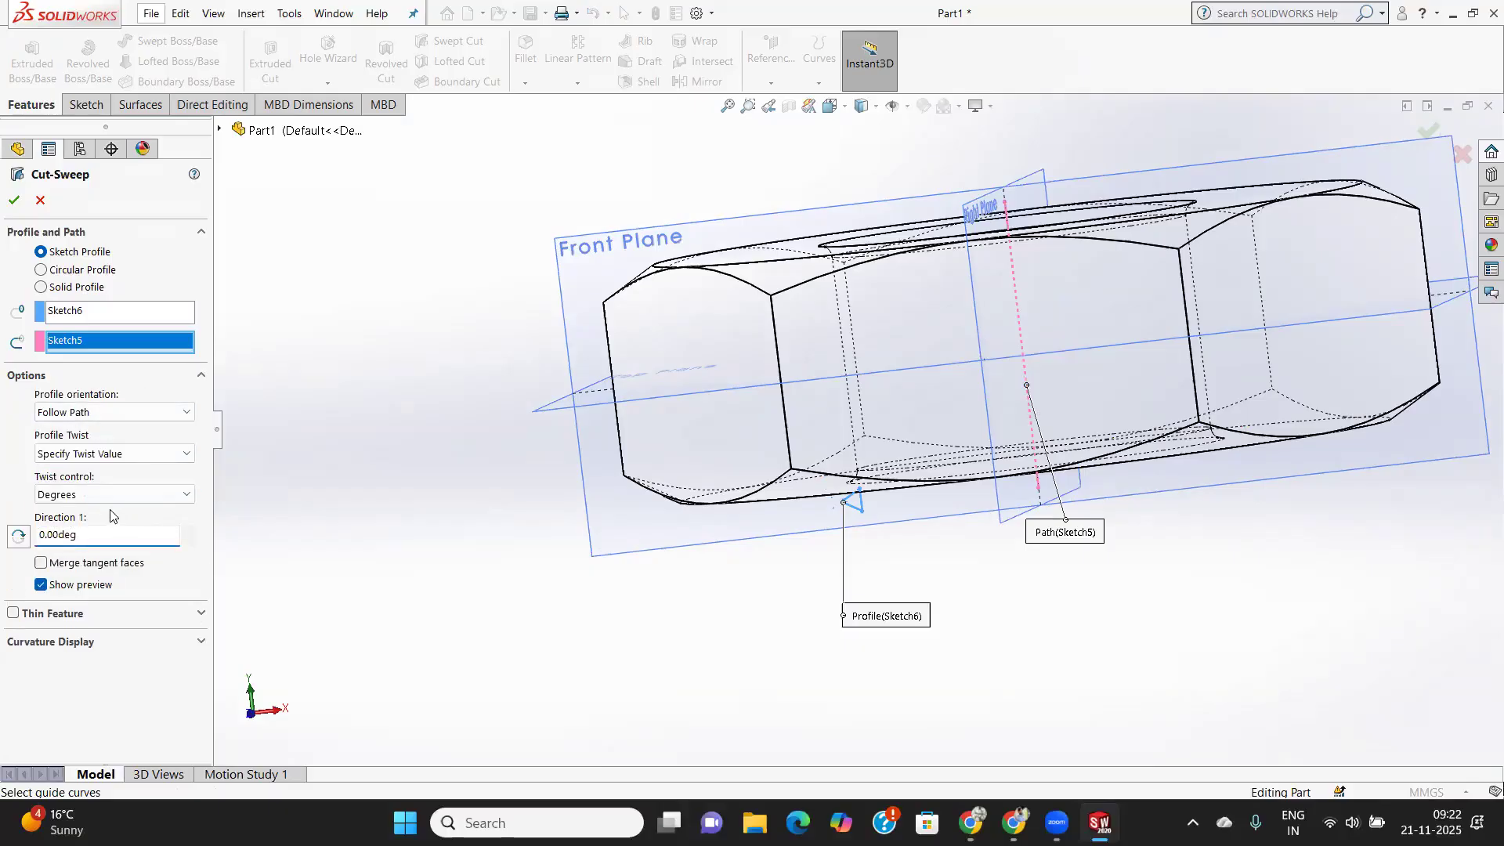
{"action": "left_click", "coordinate": [110, 494]}
{"action": "left_click", "coordinate": [66, 538]}
{"action": "left_click_drag", "start_coordinate": [66, 534], "coordinate": [40, 533]}
{"action": "type", "text": "10"}
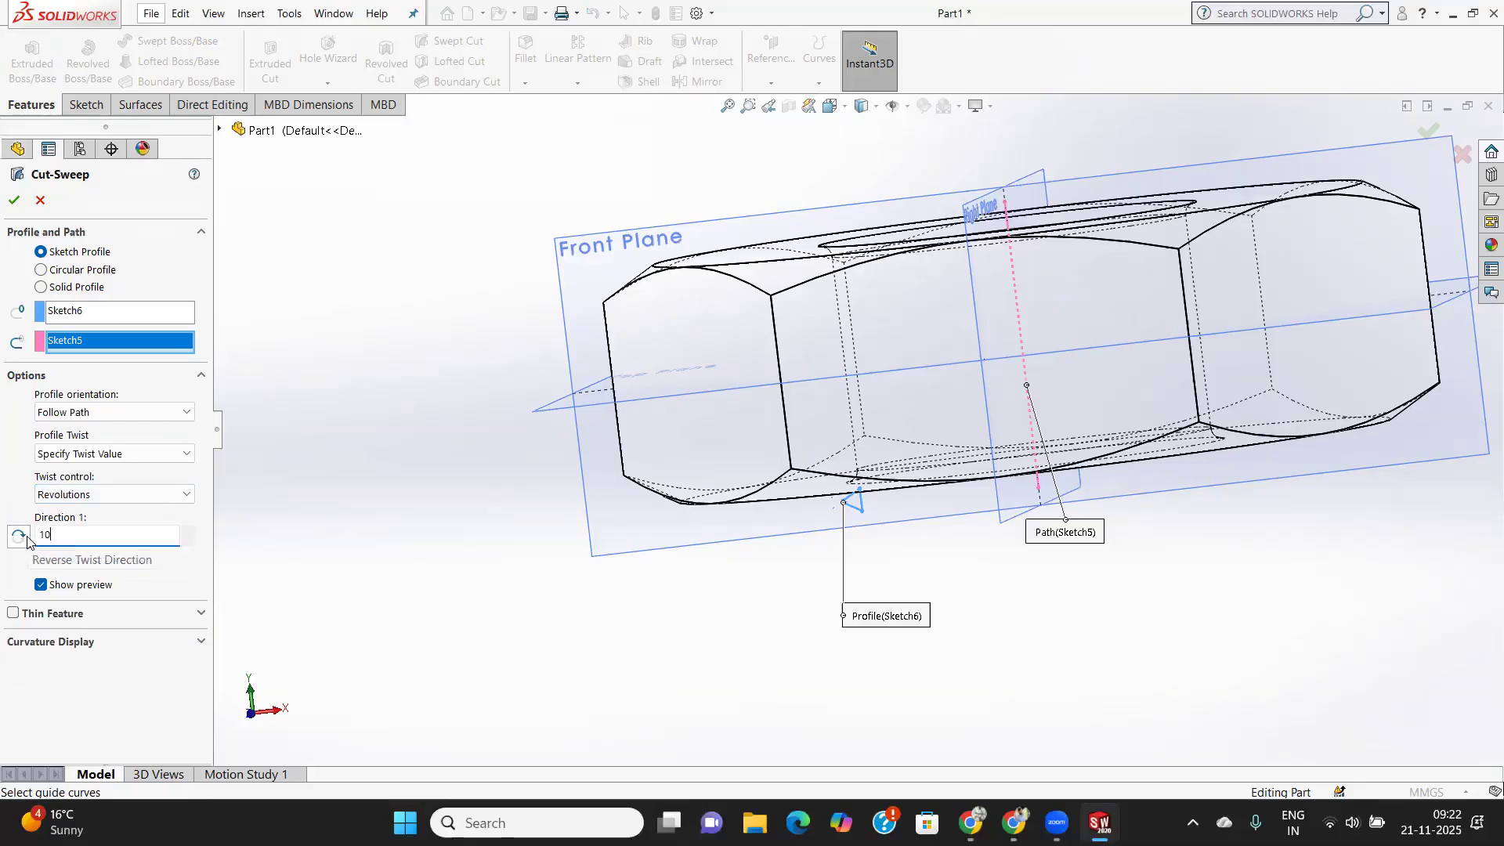
{"action": "key", "text": "Return"}
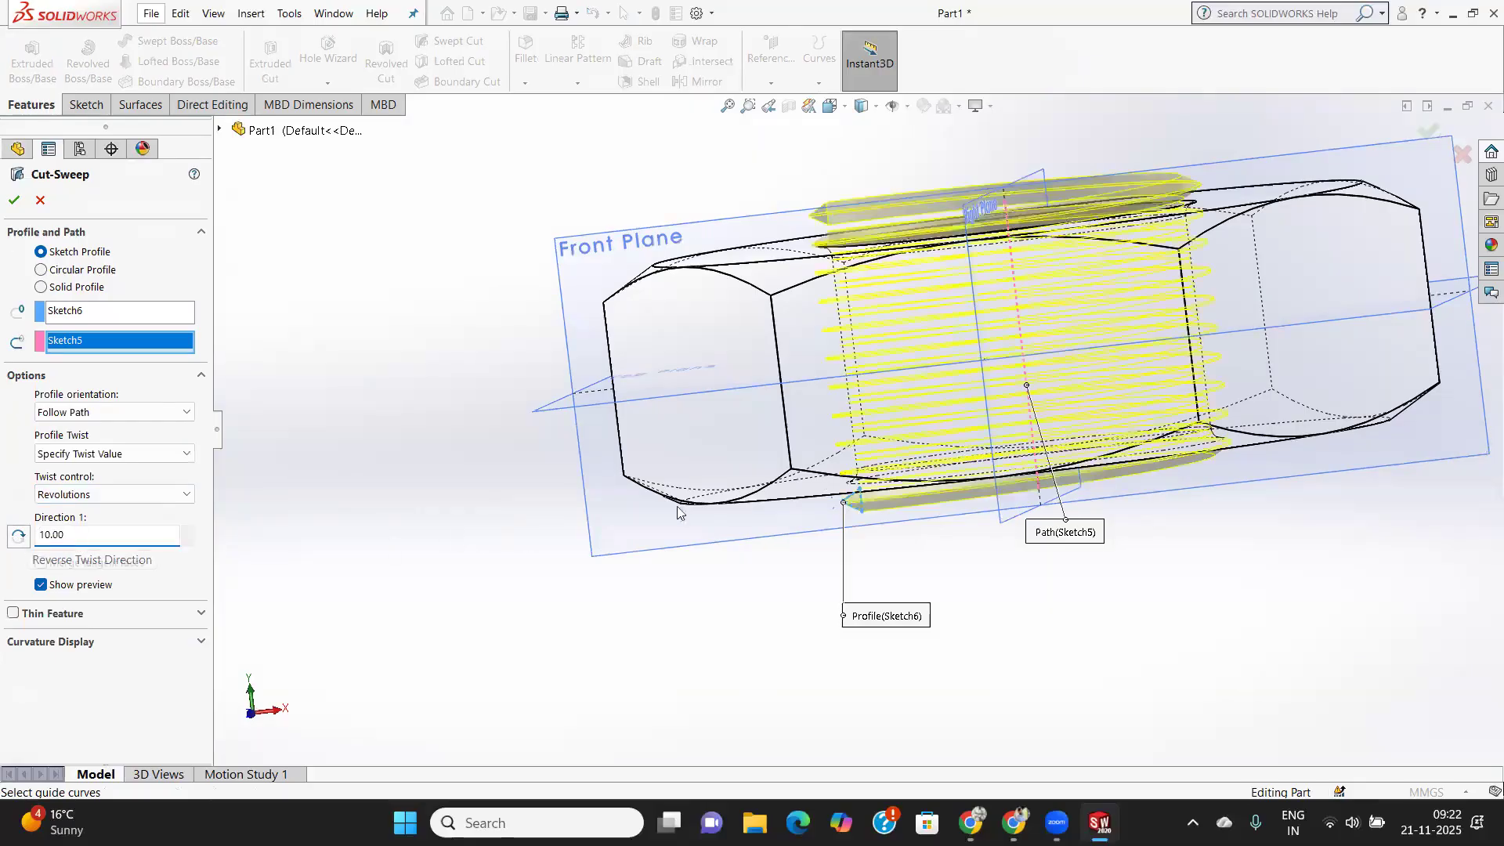
{"action": "middle_click_drag", "start_coordinate": [964, 439], "coordinate": [980, 540]}
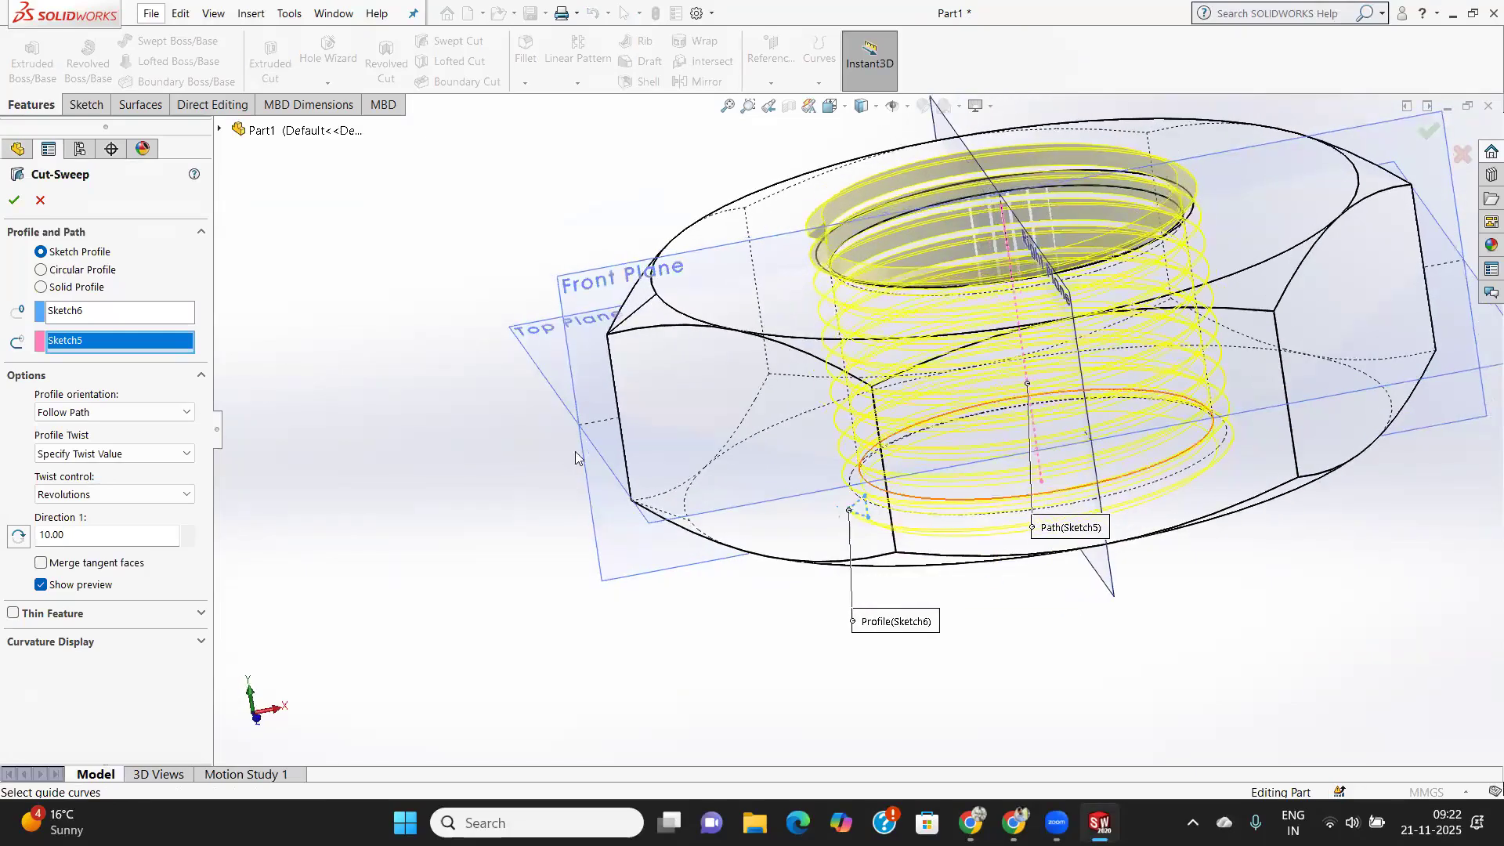
{"action": "left_click", "coordinate": [14, 200]}
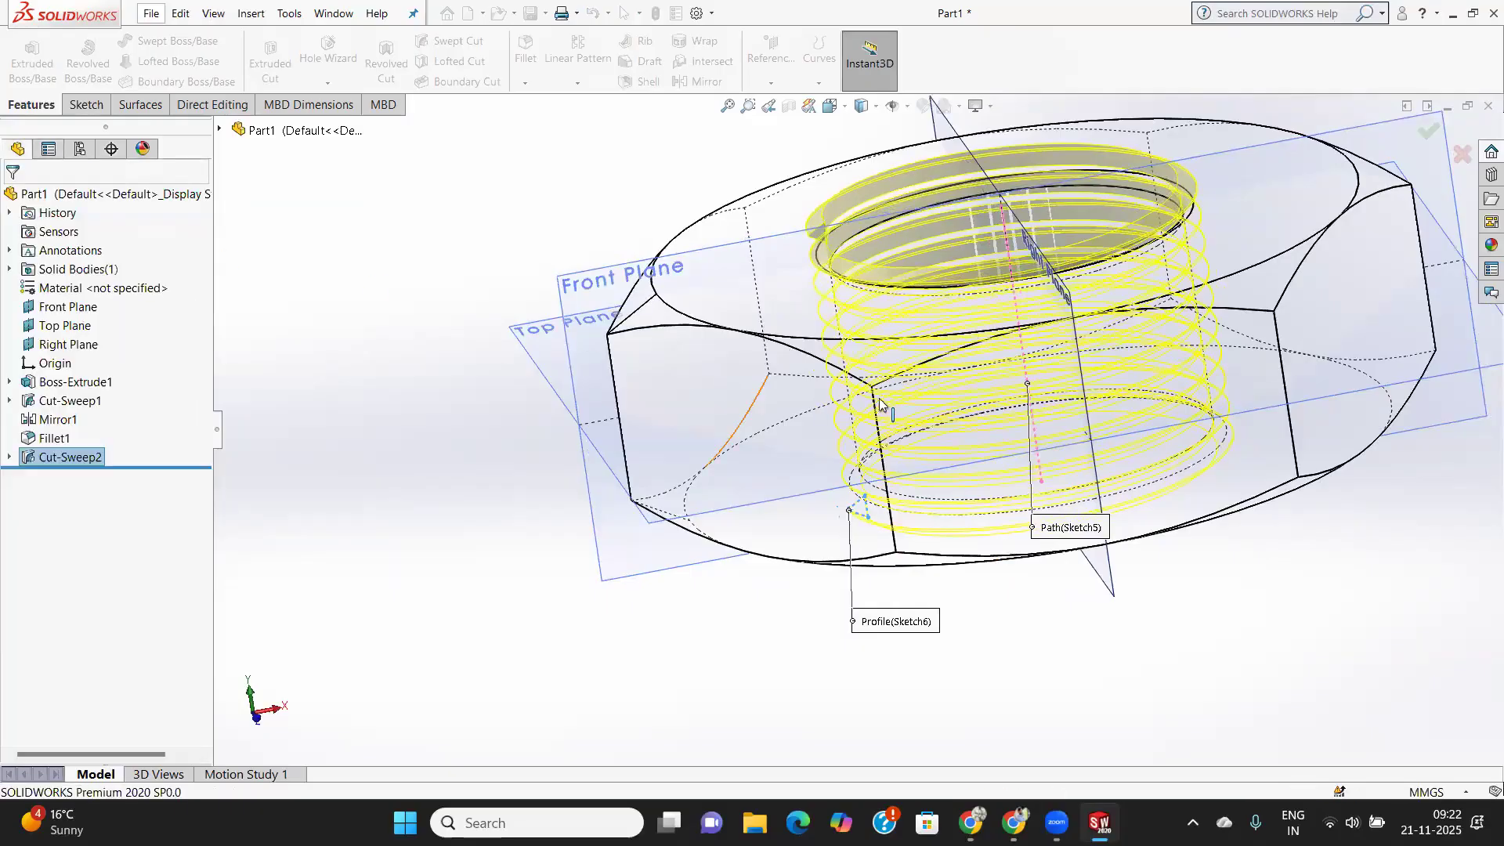
Display the nut shaded with edges and view the thread inside the hole.
{"action": "middle_click_drag", "start_coordinate": [1082, 429], "coordinate": [979, 352]}
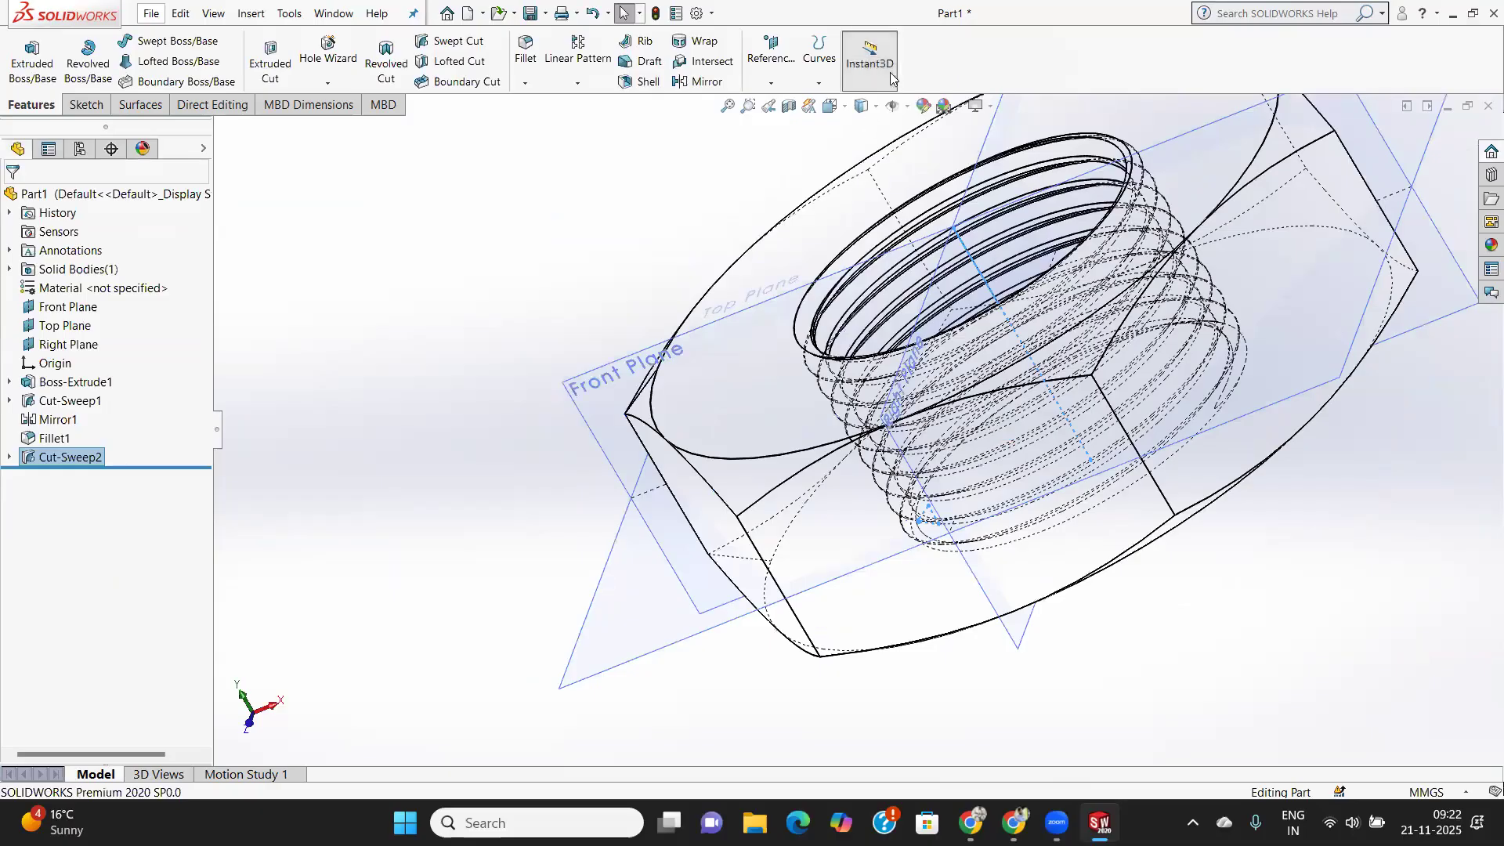
{"action": "left_click", "coordinate": [863, 105]}
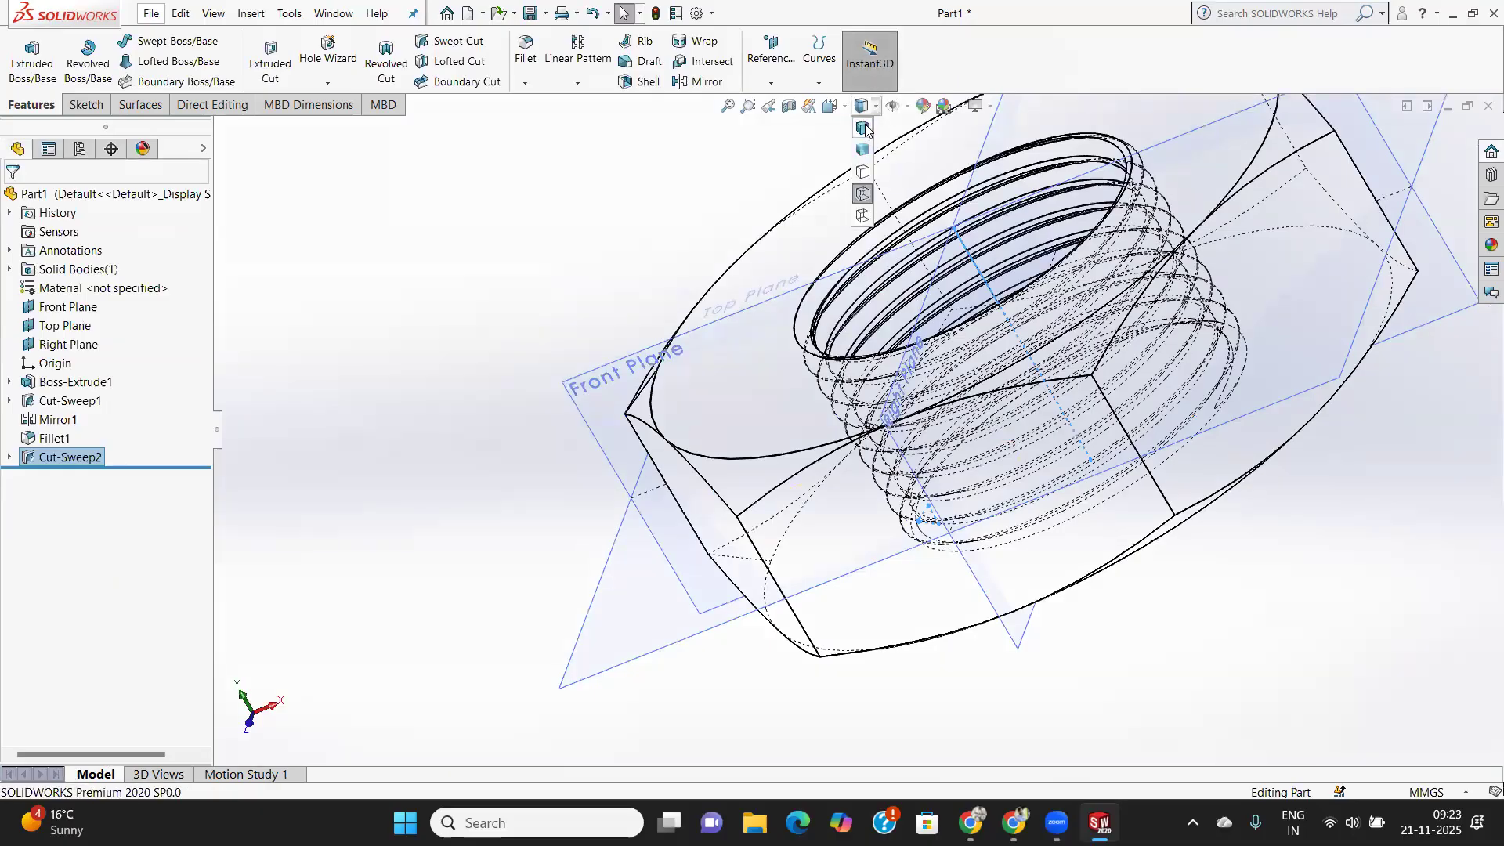
{"action": "left_click", "coordinate": [863, 128]}
{"action": "middle_click_drag", "start_coordinate": [1049, 370], "coordinate": [1027, 344]}
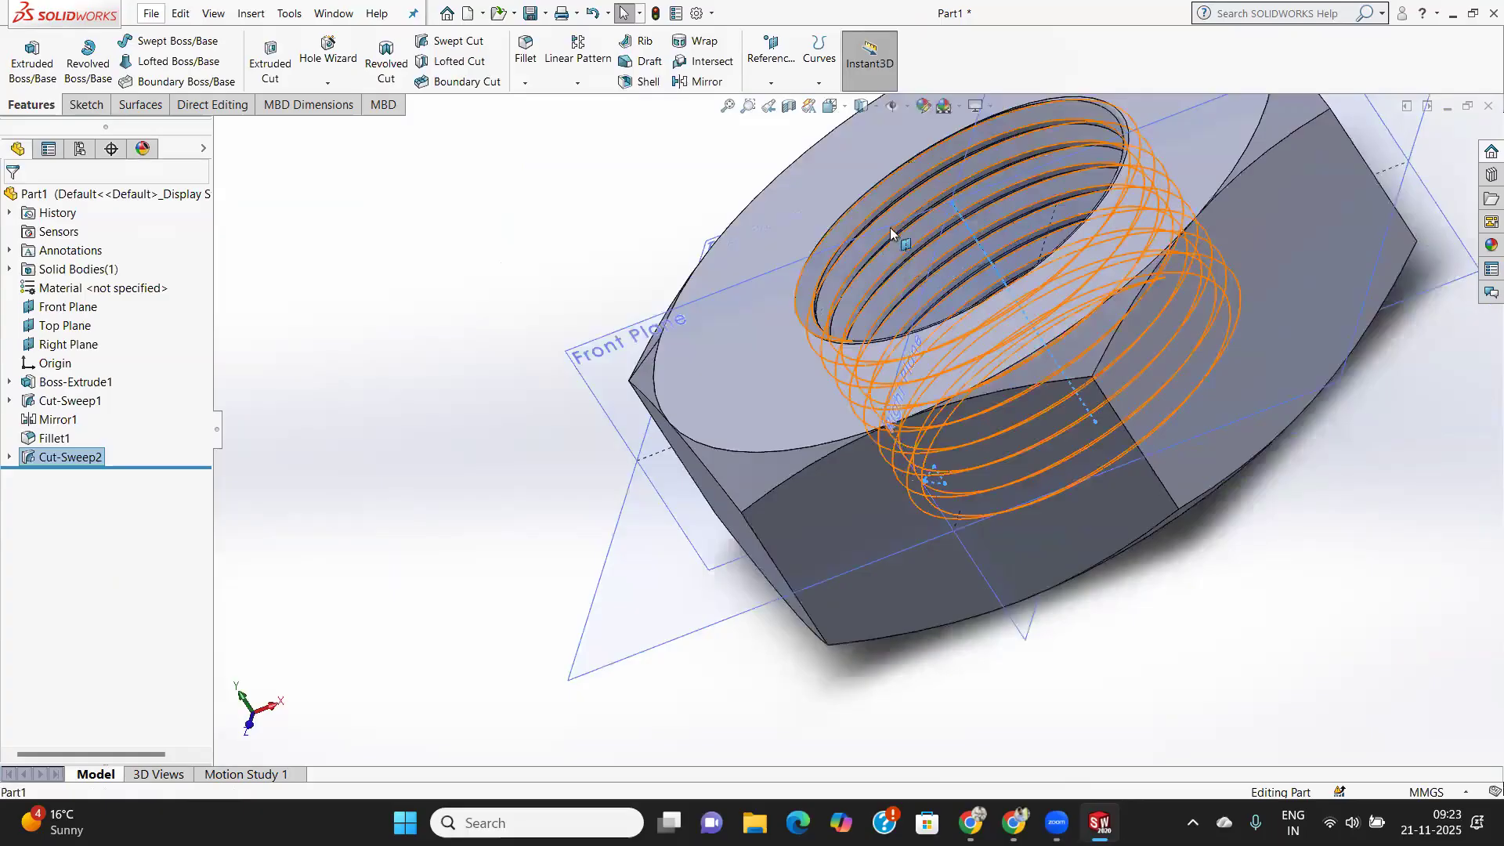
Inspect the thread inside the hole up close and apply a section view through the nut on the Front Plane.
{"action": "scroll", "coordinate": [889, 235], "scroll_direction": "up", "scroll_amount": 5}
{"action": "scroll", "coordinate": [891, 290], "scroll_direction": "down", "scroll_amount": 8}
{"action": "scroll", "coordinate": [905, 569], "scroll_direction": "down", "scroll_amount": 6}
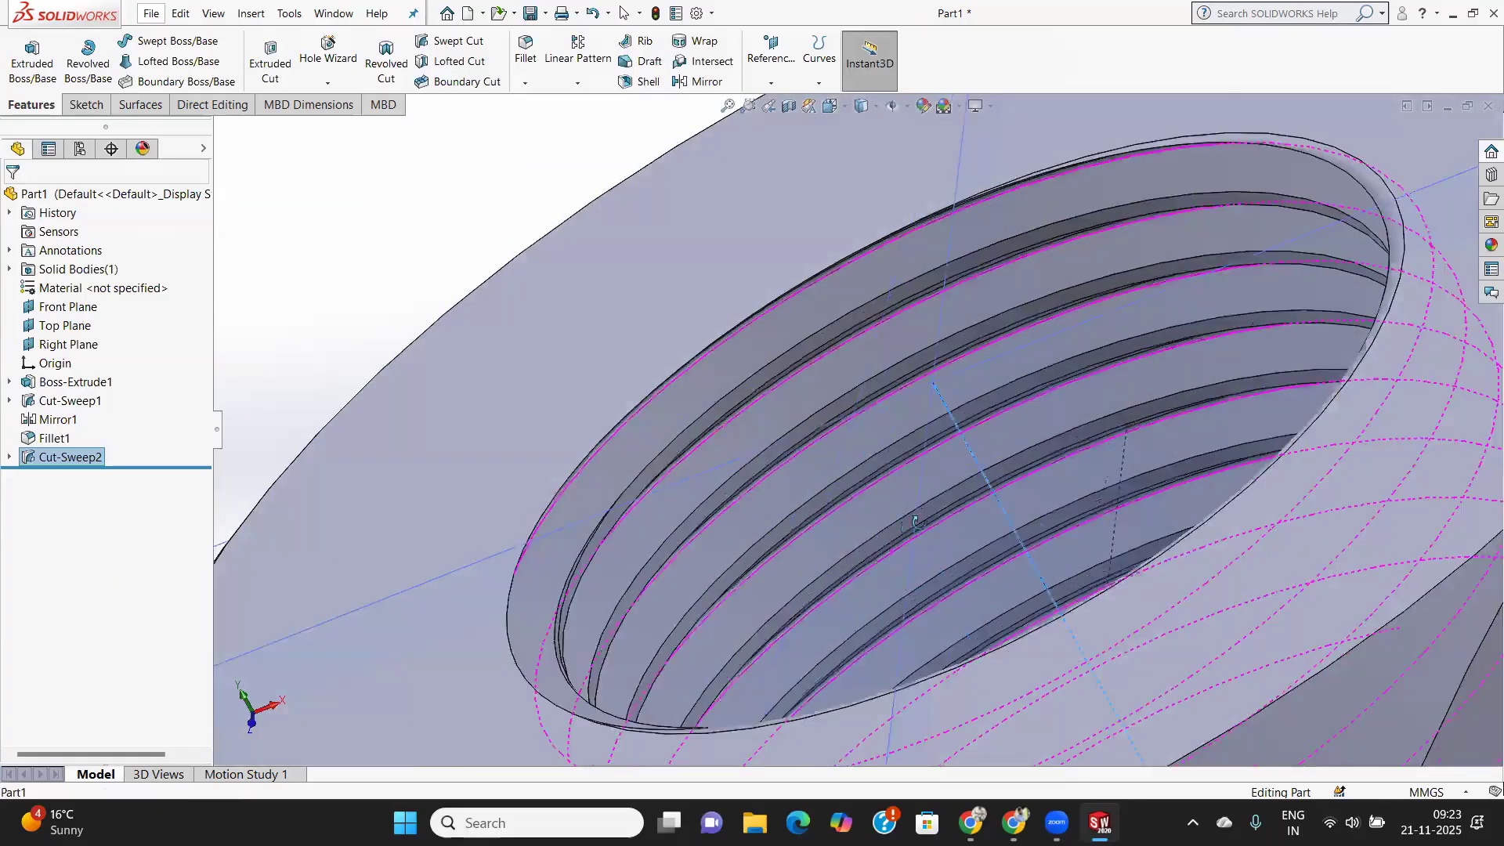
{"action": "scroll", "coordinate": [929, 471], "scroll_direction": "up", "scroll_amount": 8}
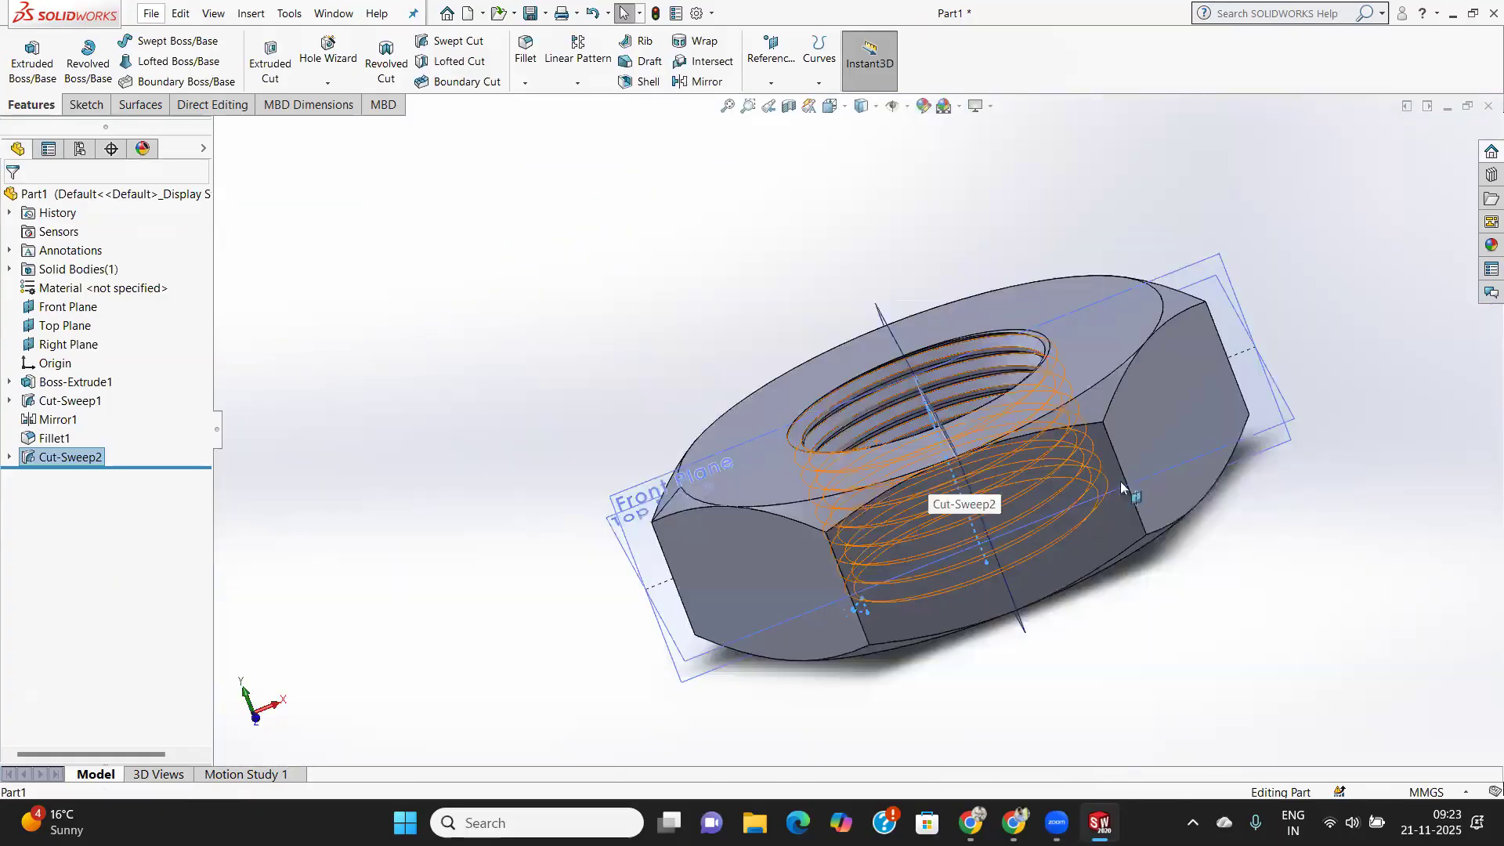
{"action": "left_click", "coordinate": [790, 108]}
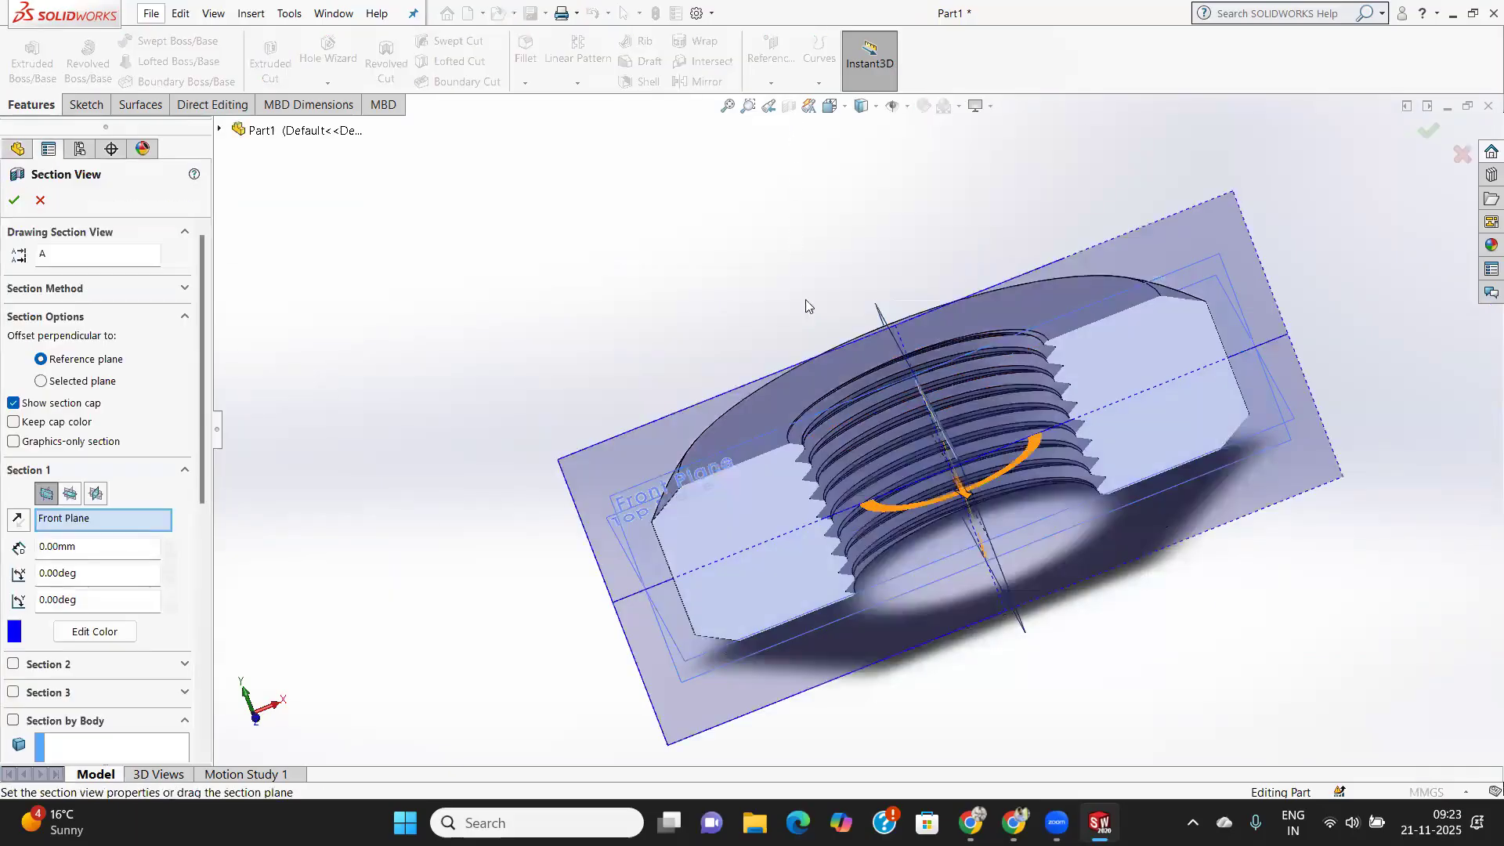
{"action": "left_click", "coordinate": [14, 200]}
Examine the thread profile along the sectioned hole wall up close and from several angles.
{"action": "middle_click_drag", "start_coordinate": [1026, 508], "coordinate": [1034, 449]}
{"action": "scroll", "coordinate": [1018, 447], "scroll_direction": "up", "scroll_amount": 6}
{"action": "scroll", "coordinate": [855, 431], "scroll_direction": "down", "scroll_amount": 9}
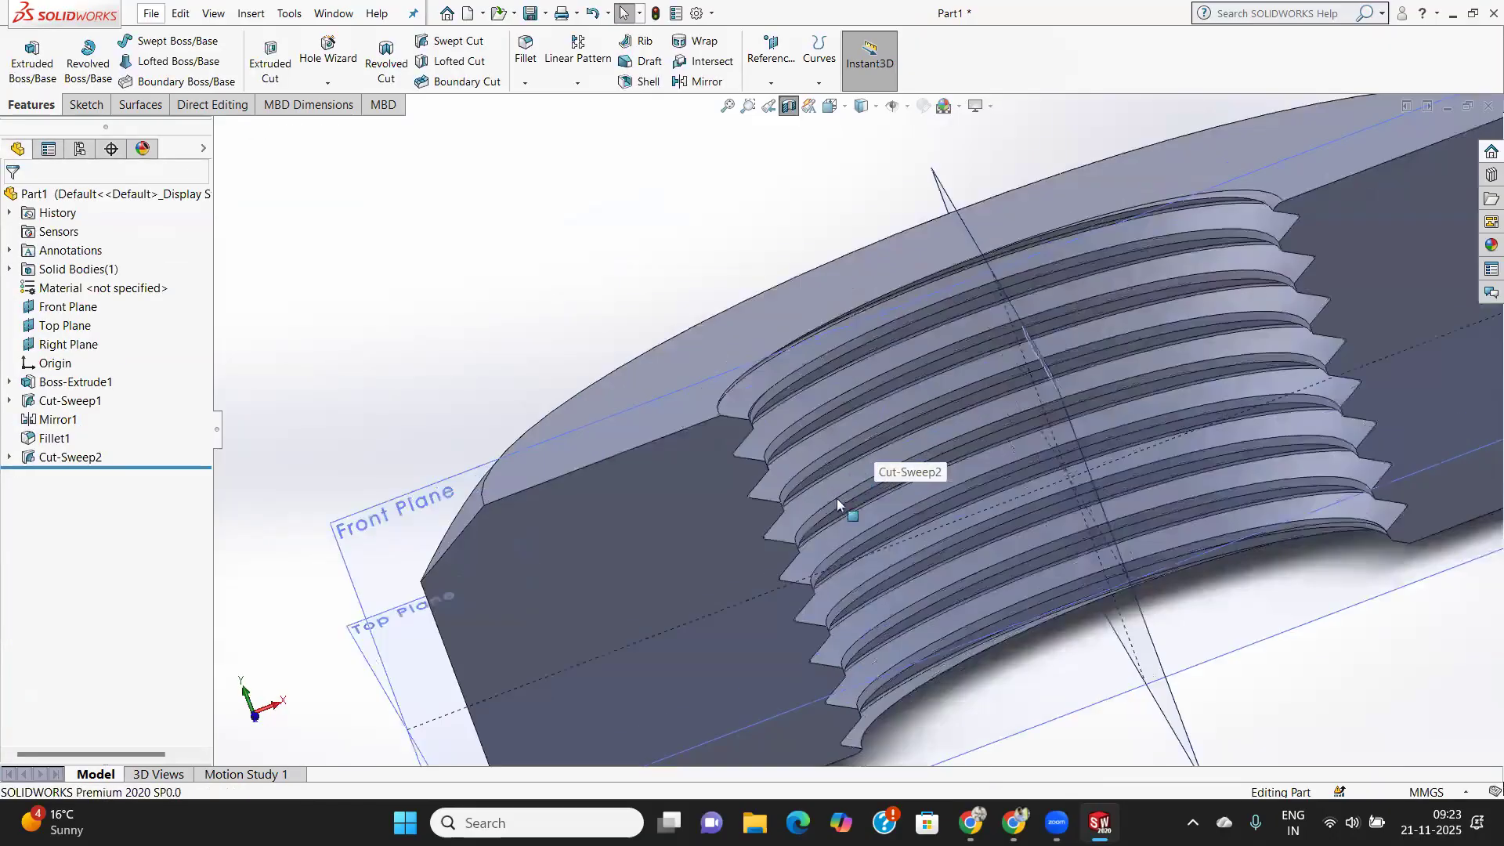
{"action": "scroll", "coordinate": [816, 510], "scroll_direction": "down", "scroll_amount": 5}
{"action": "scroll", "coordinate": [595, 486], "scroll_direction": "down", "scroll_amount": 2}
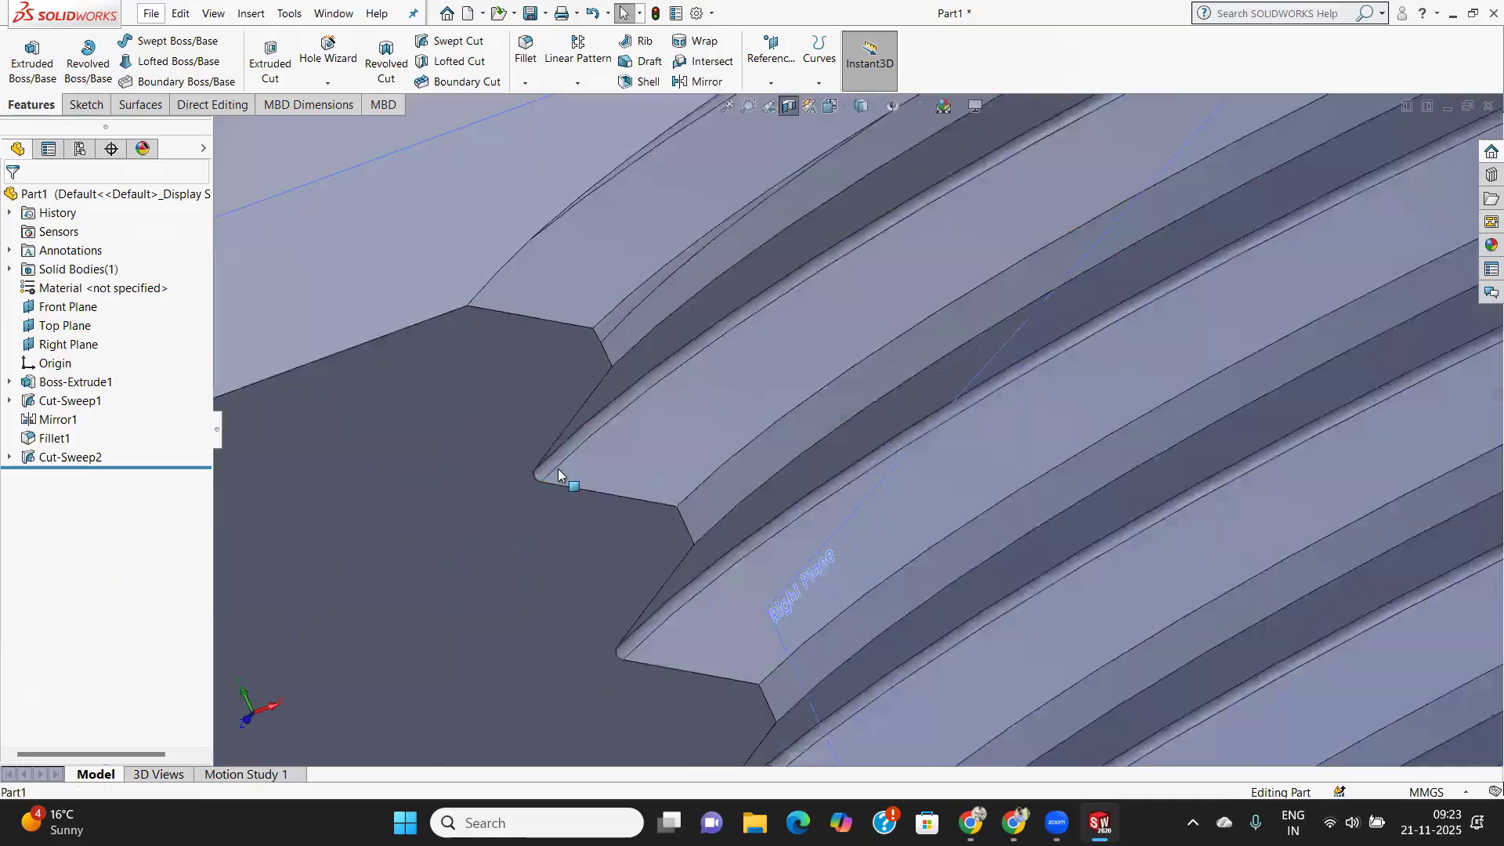
{"action": "scroll", "coordinate": [593, 475], "scroll_direction": "up", "scroll_amount": 4}
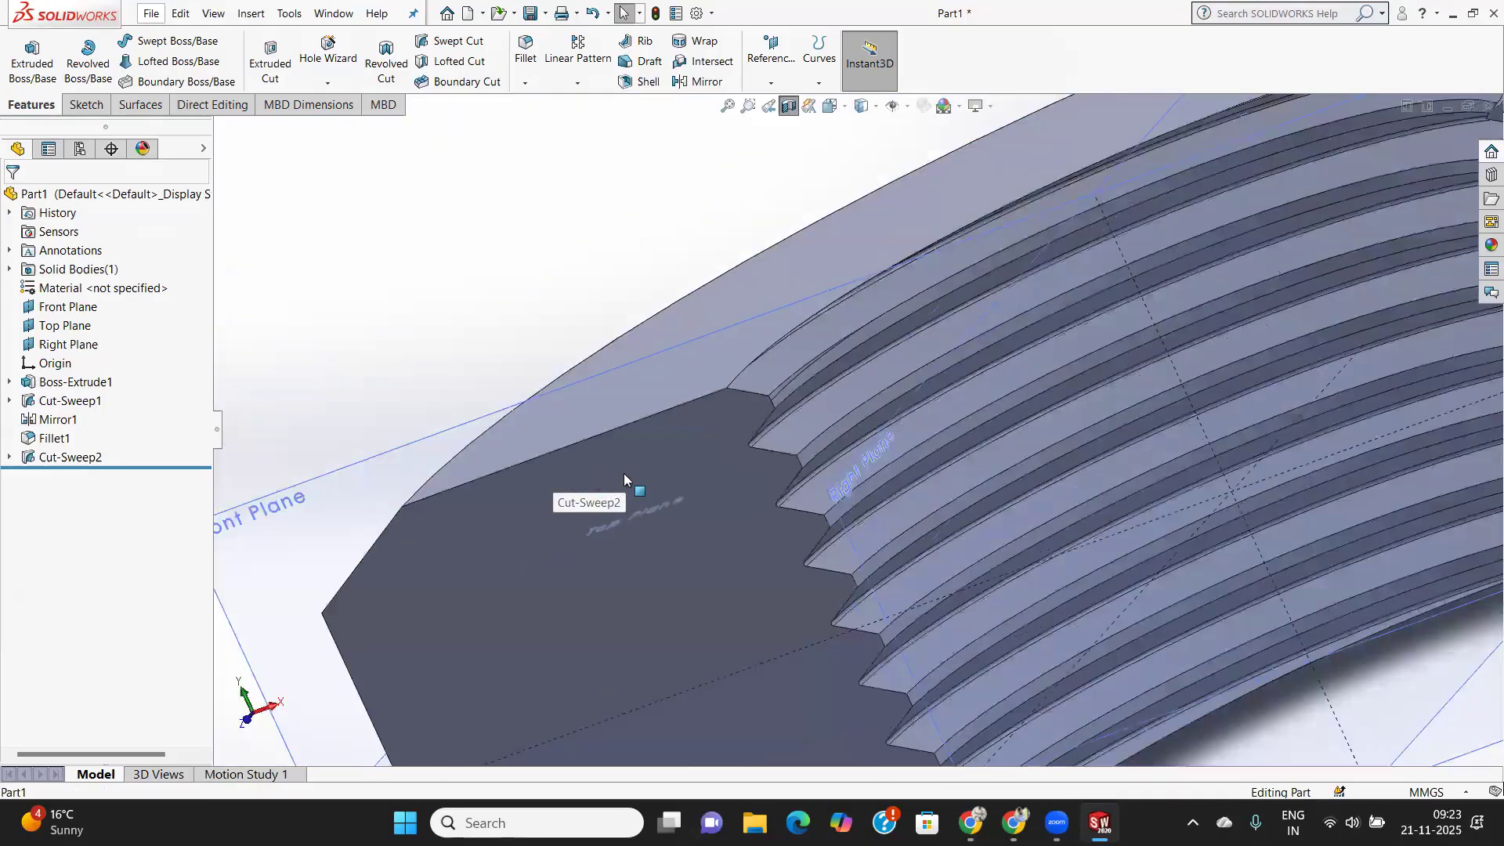
{"action": "scroll", "coordinate": [1280, 444], "scroll_direction": "up", "scroll_amount": 3}
{"action": "middle_click_drag", "start_coordinate": [1280, 444], "coordinate": [1311, 440]}
{"action": "scroll", "coordinate": [1312, 440], "scroll_direction": "down", "scroll_amount": 5}
{"action": "scroll", "coordinate": [1311, 441], "scroll_direction": "up", "scroll_amount": 6}
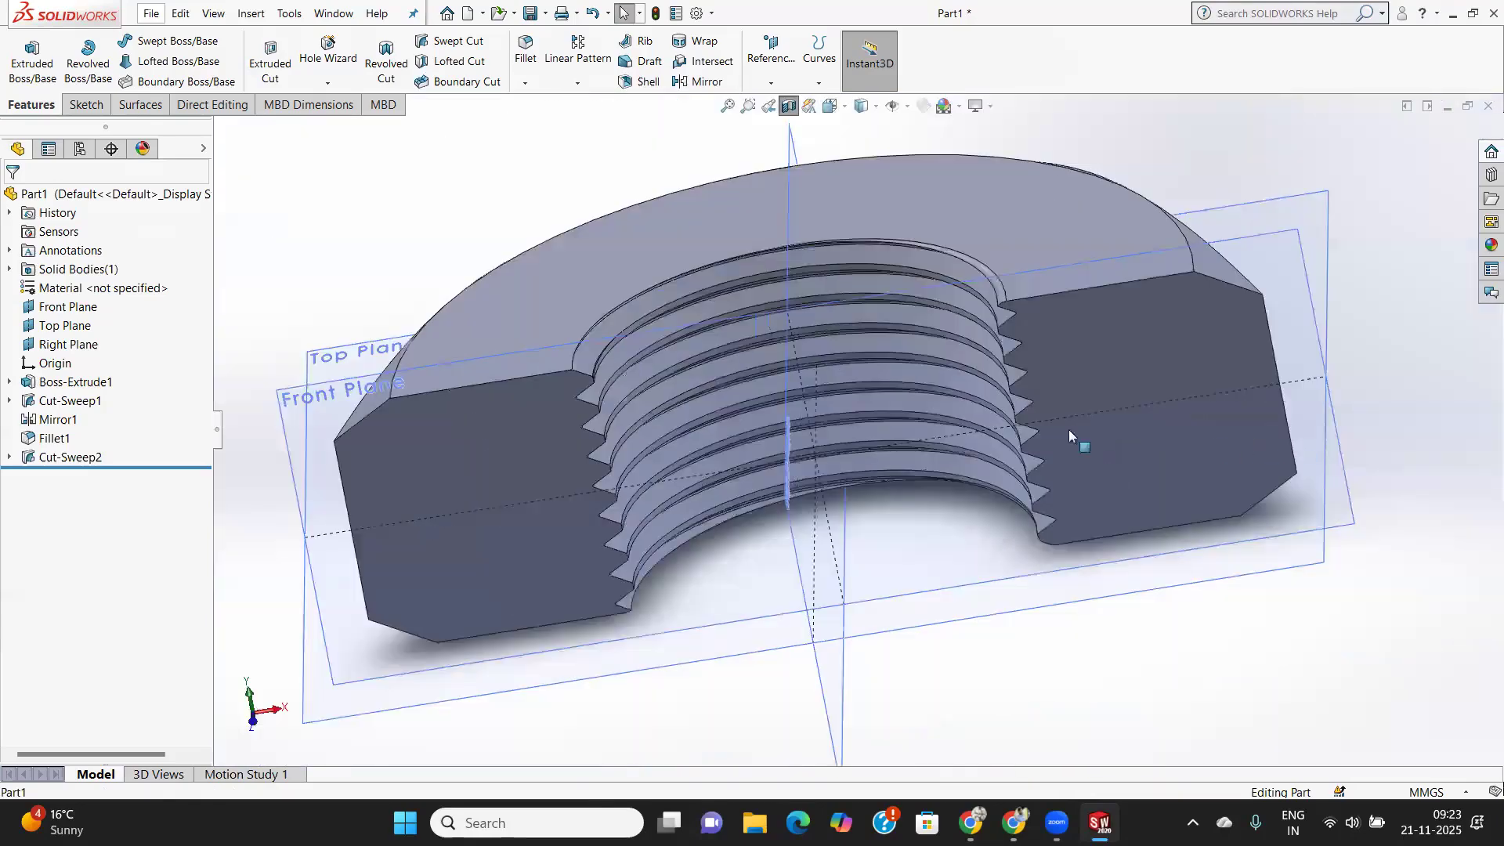
{"action": "middle_click_drag", "start_coordinate": [1131, 376], "coordinate": [478, 499]}
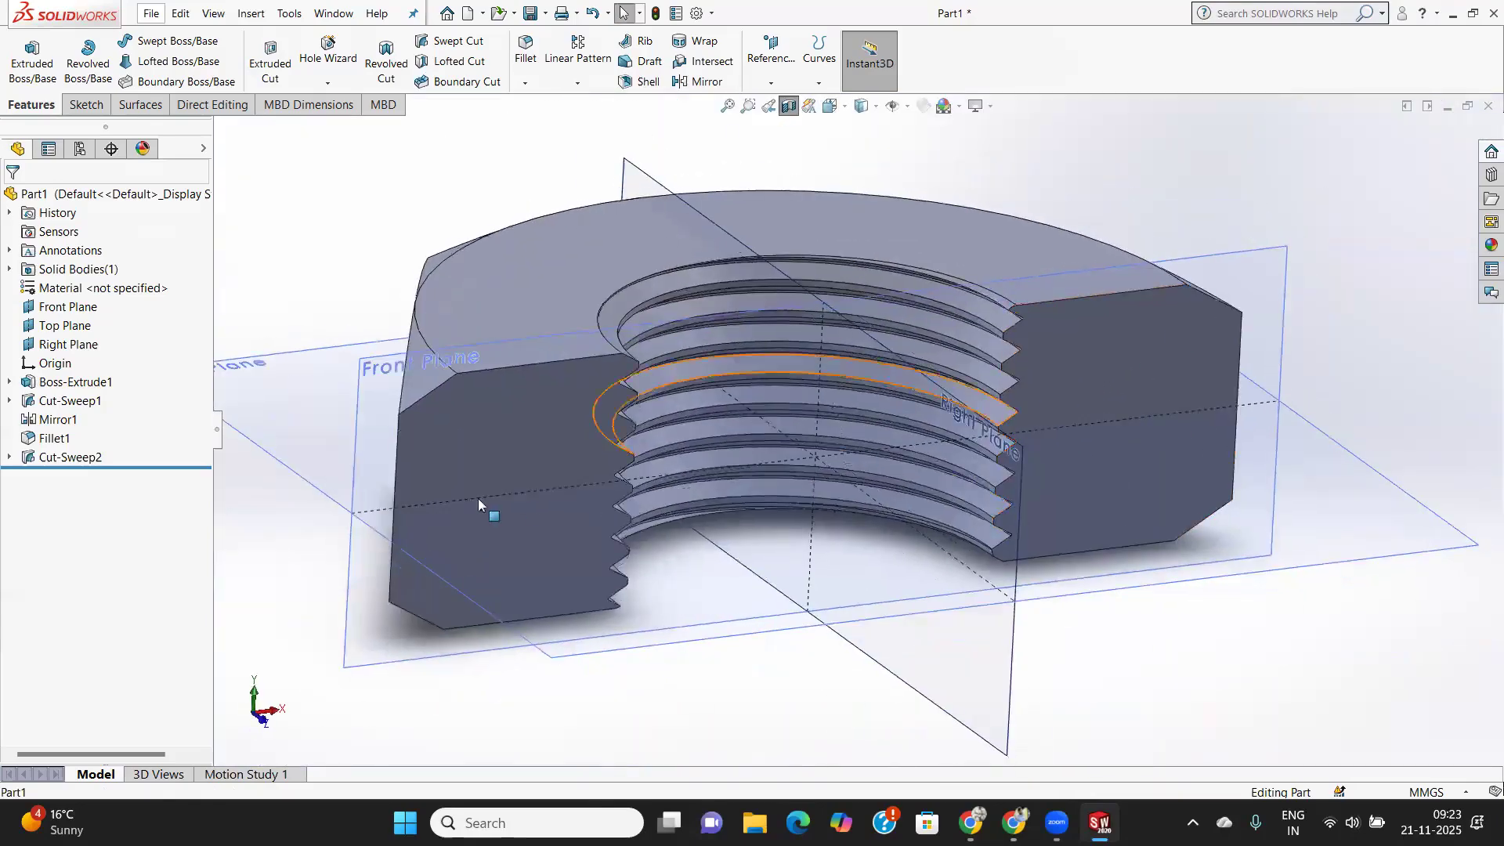
{"action": "scroll", "coordinate": [475, 496], "scroll_direction": "down", "scroll_amount": 3}
{"action": "scroll", "coordinate": [474, 497], "scroll_direction": "up", "scroll_amount": 5}
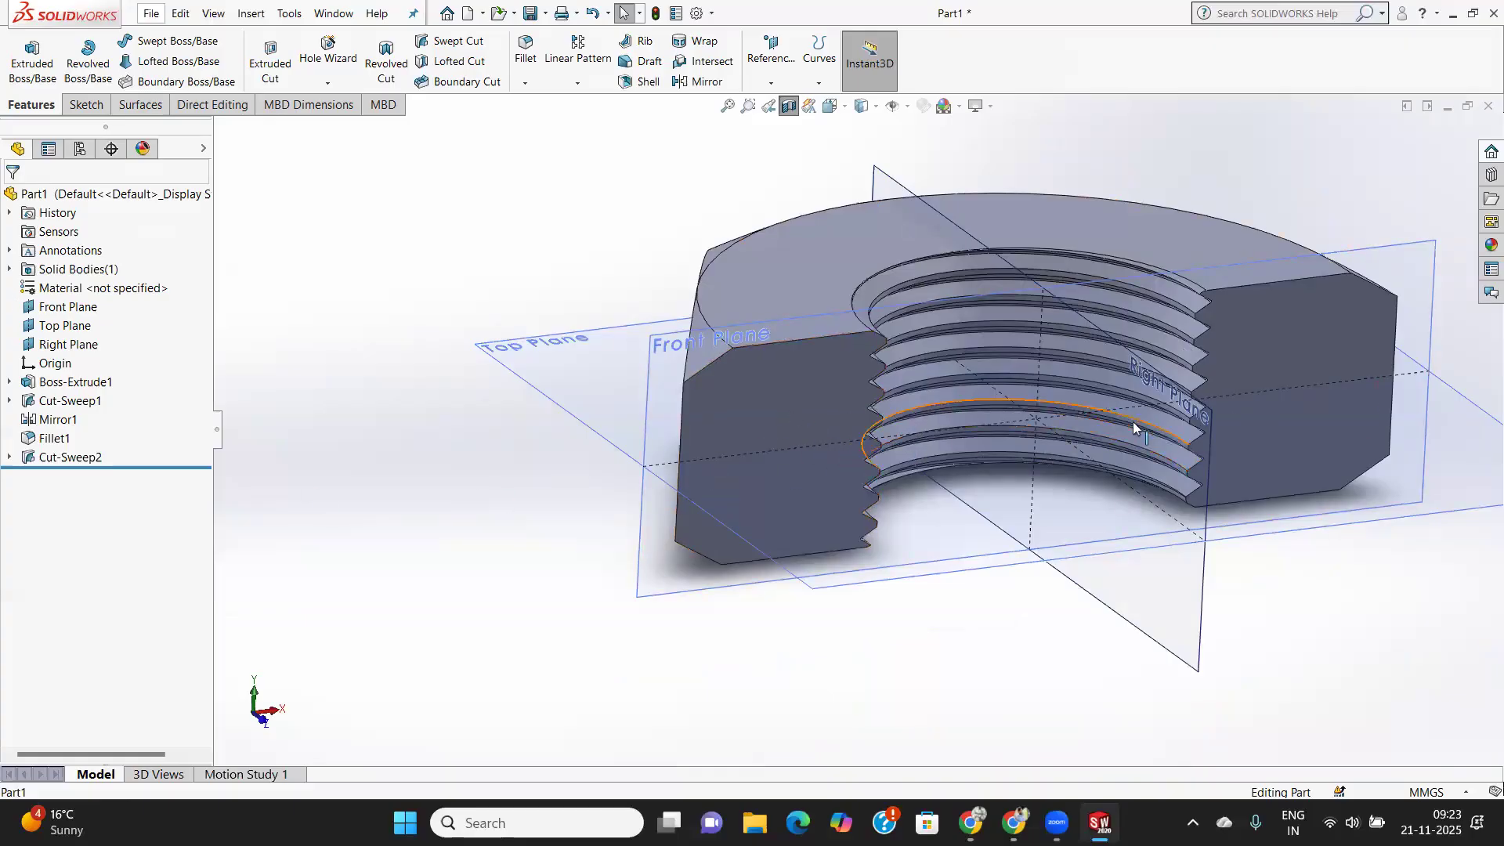
{"action": "scroll", "coordinate": [1130, 411], "scroll_direction": "up", "scroll_amount": 2}
{"action": "scroll", "coordinate": [1114, 399], "scroll_direction": "down", "scroll_amount": 3}
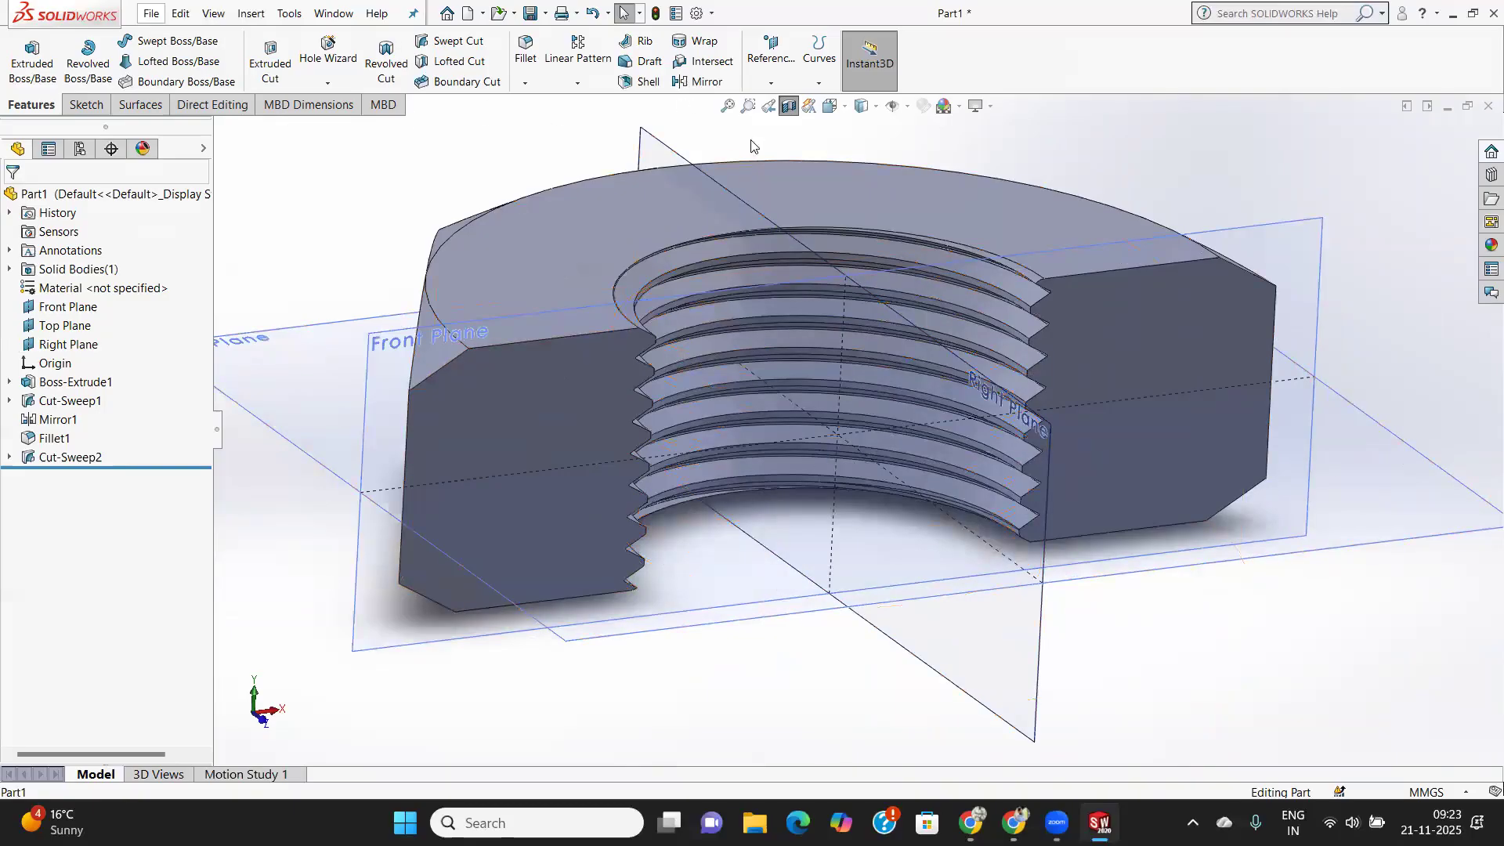
Turn off the section view and look over the complete threaded nut.
{"action": "left_click", "coordinate": [790, 106]}
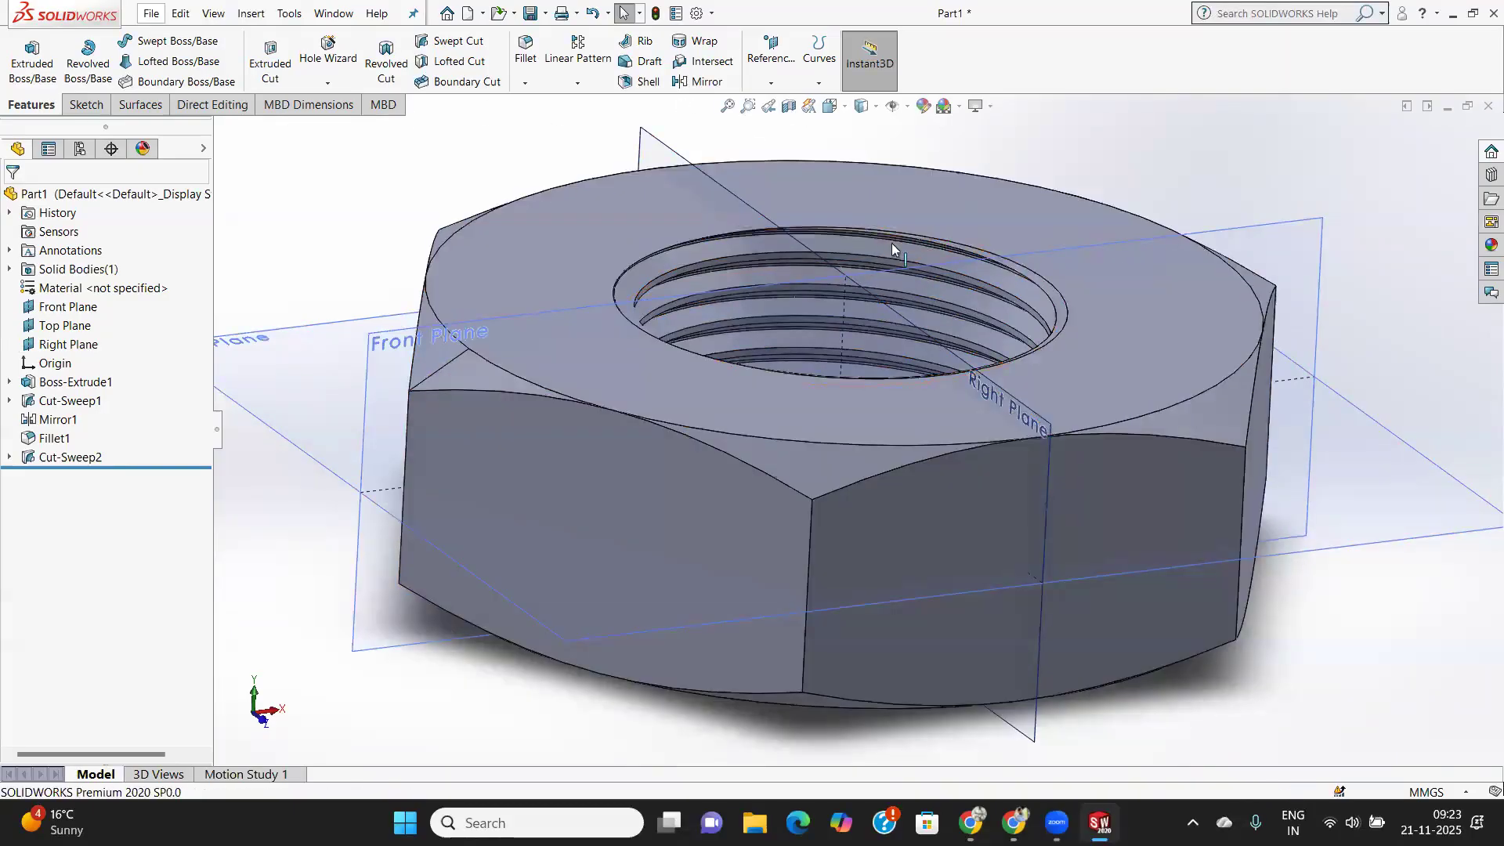
{"action": "scroll", "coordinate": [890, 242], "scroll_direction": "down", "scroll_amount": 3}
{"action": "scroll", "coordinate": [885, 282], "scroll_direction": "up", "scroll_amount": 4}
{"action": "middle_click_drag", "start_coordinate": [881, 313], "coordinate": [902, 263]}
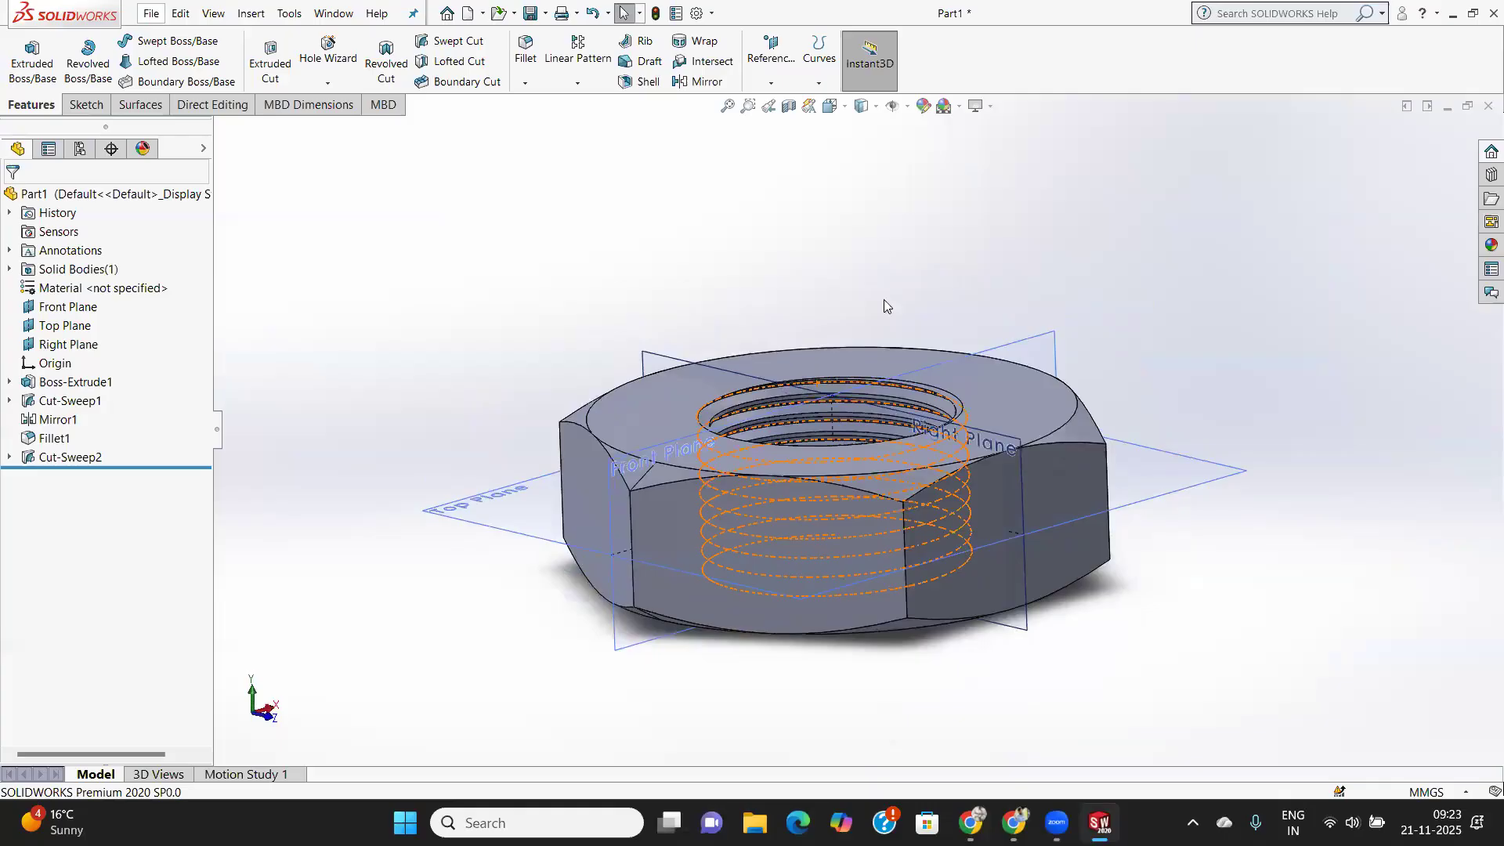
{"action": "middle_click_drag", "start_coordinate": [729, 553], "coordinate": [707, 583]}
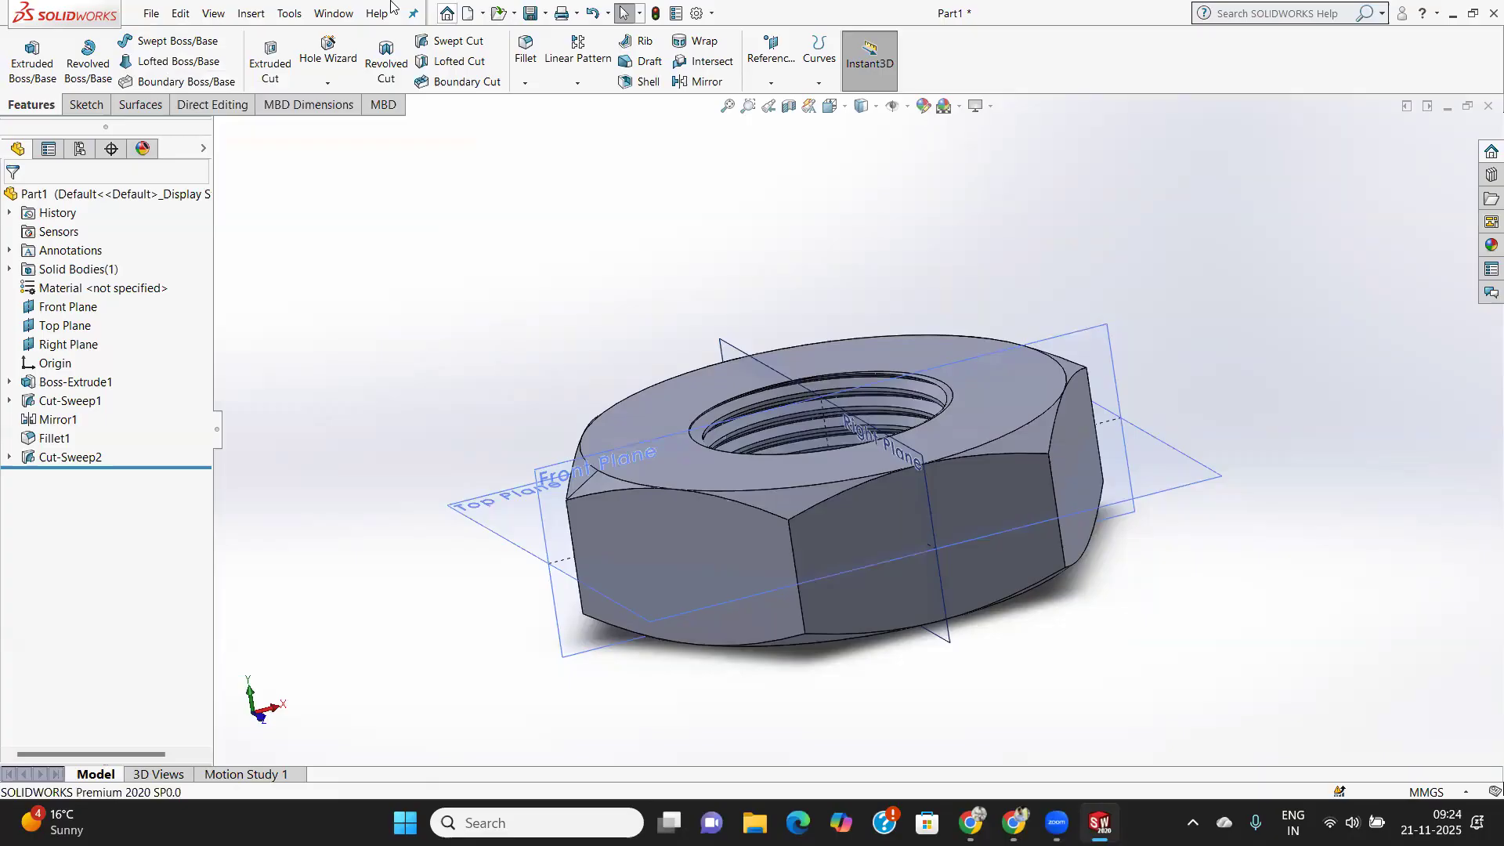
Create a new part document and show its Front, Top and Right planes.
{"action": "left_click", "coordinate": [468, 12]}
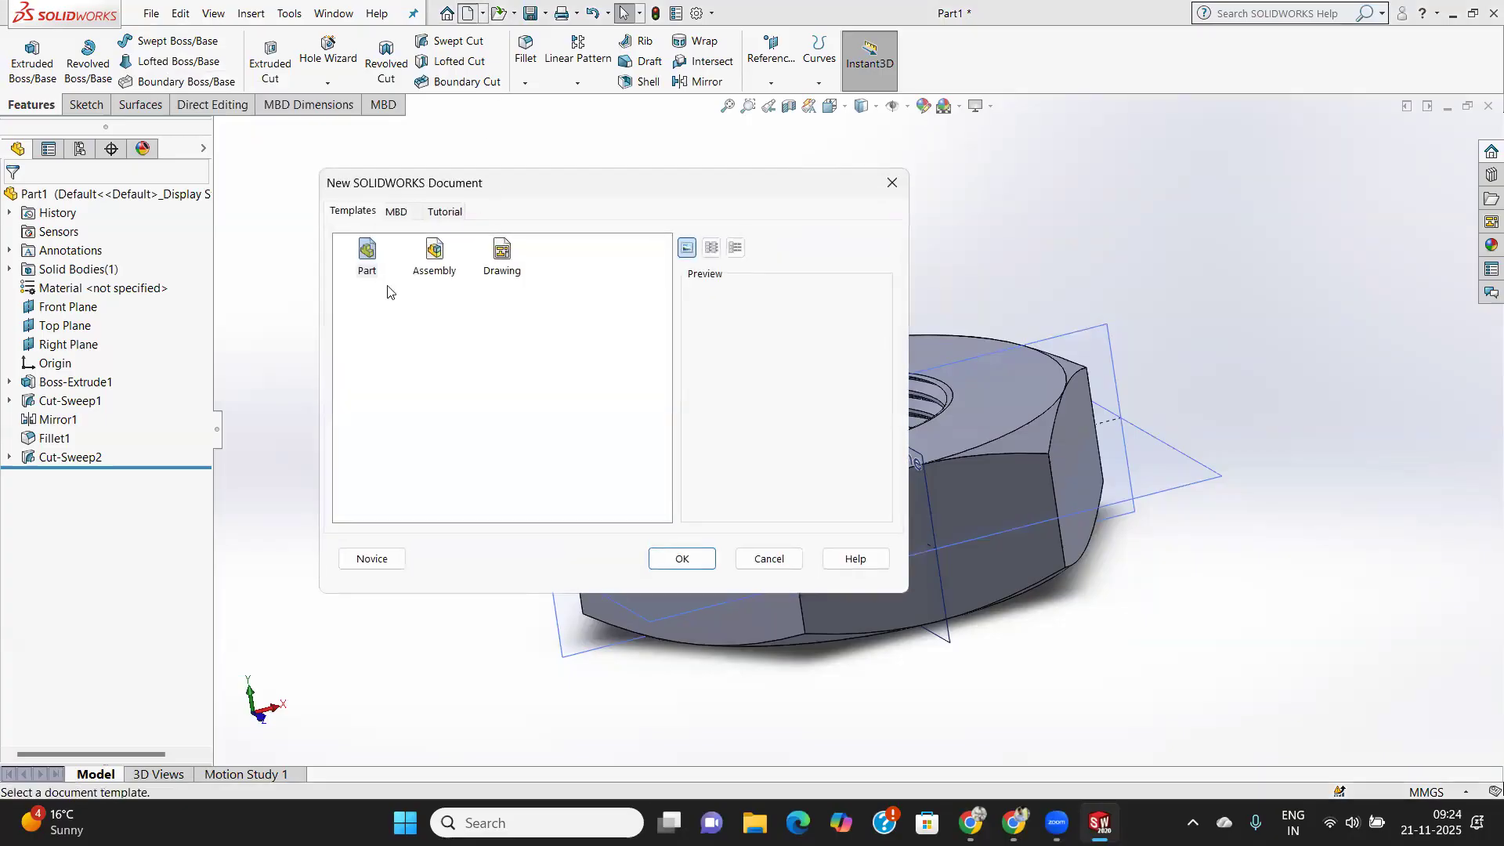
{"action": "left_click", "coordinate": [682, 559]}
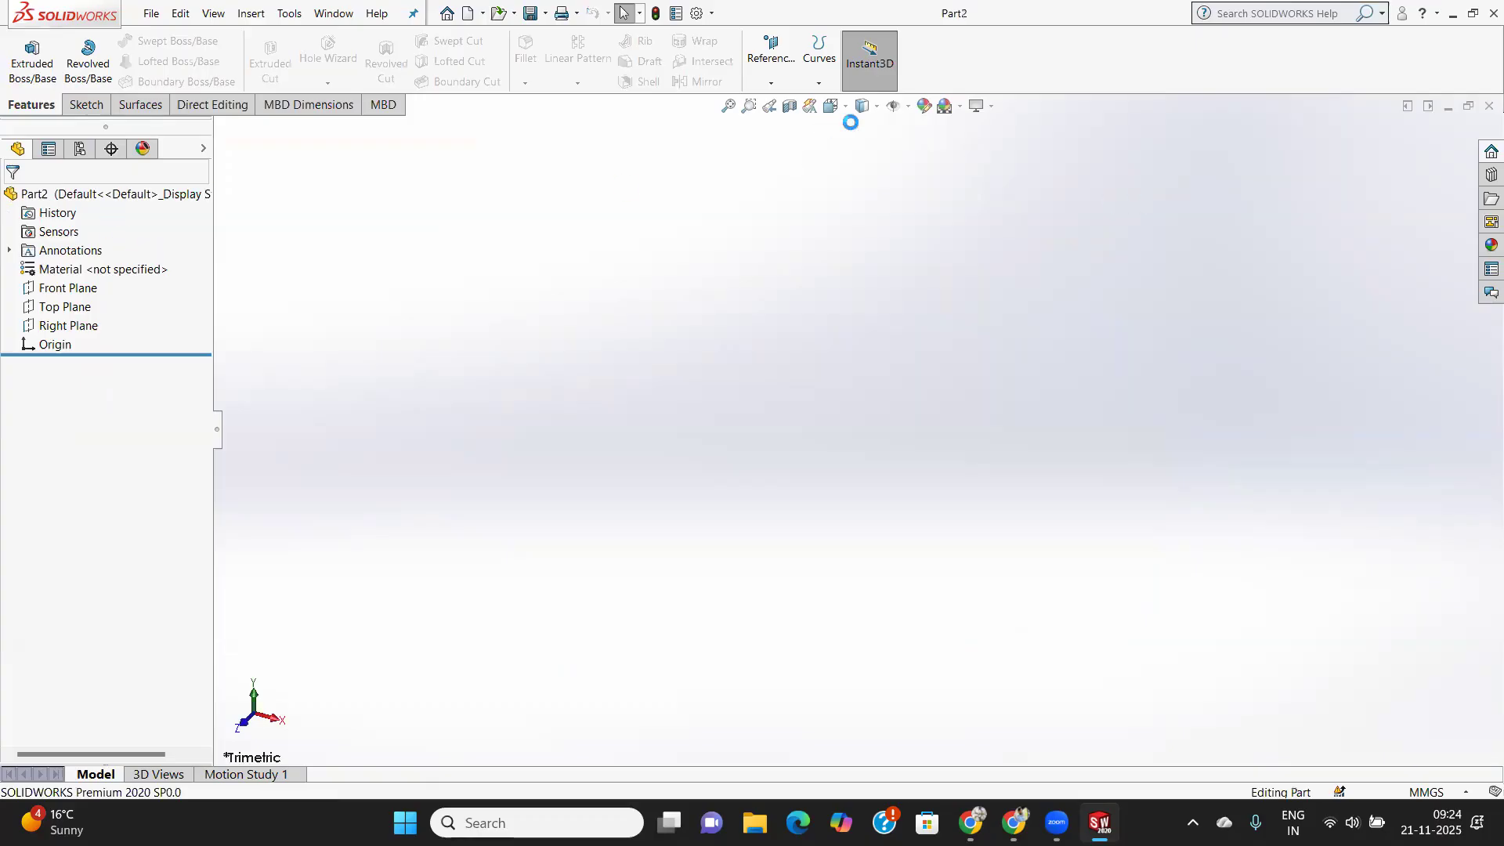
{"action": "left_click", "coordinate": [916, 127]}
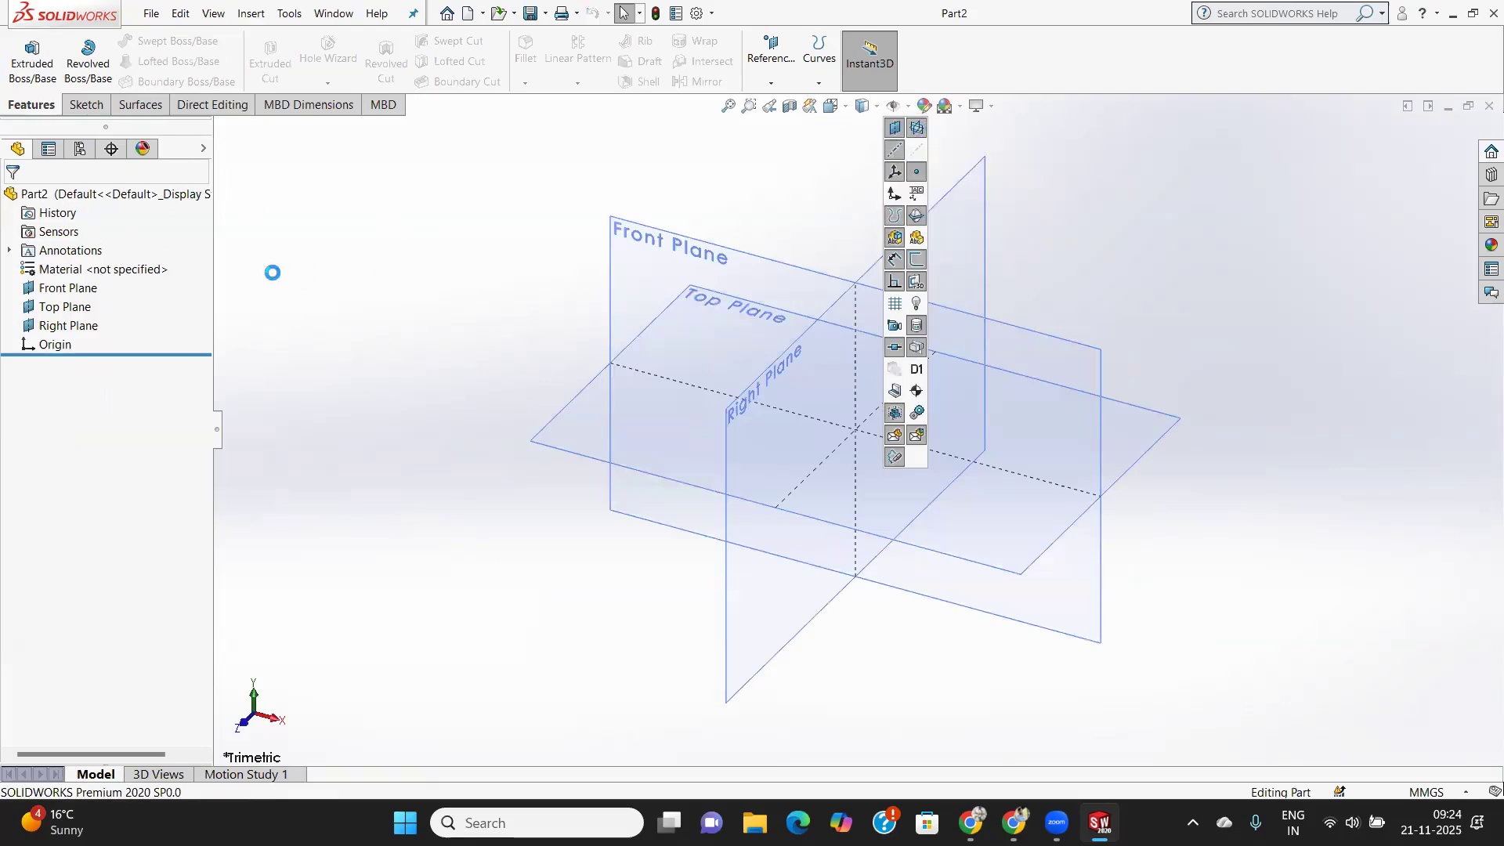
{"action": "left_click", "coordinate": [569, 440]}
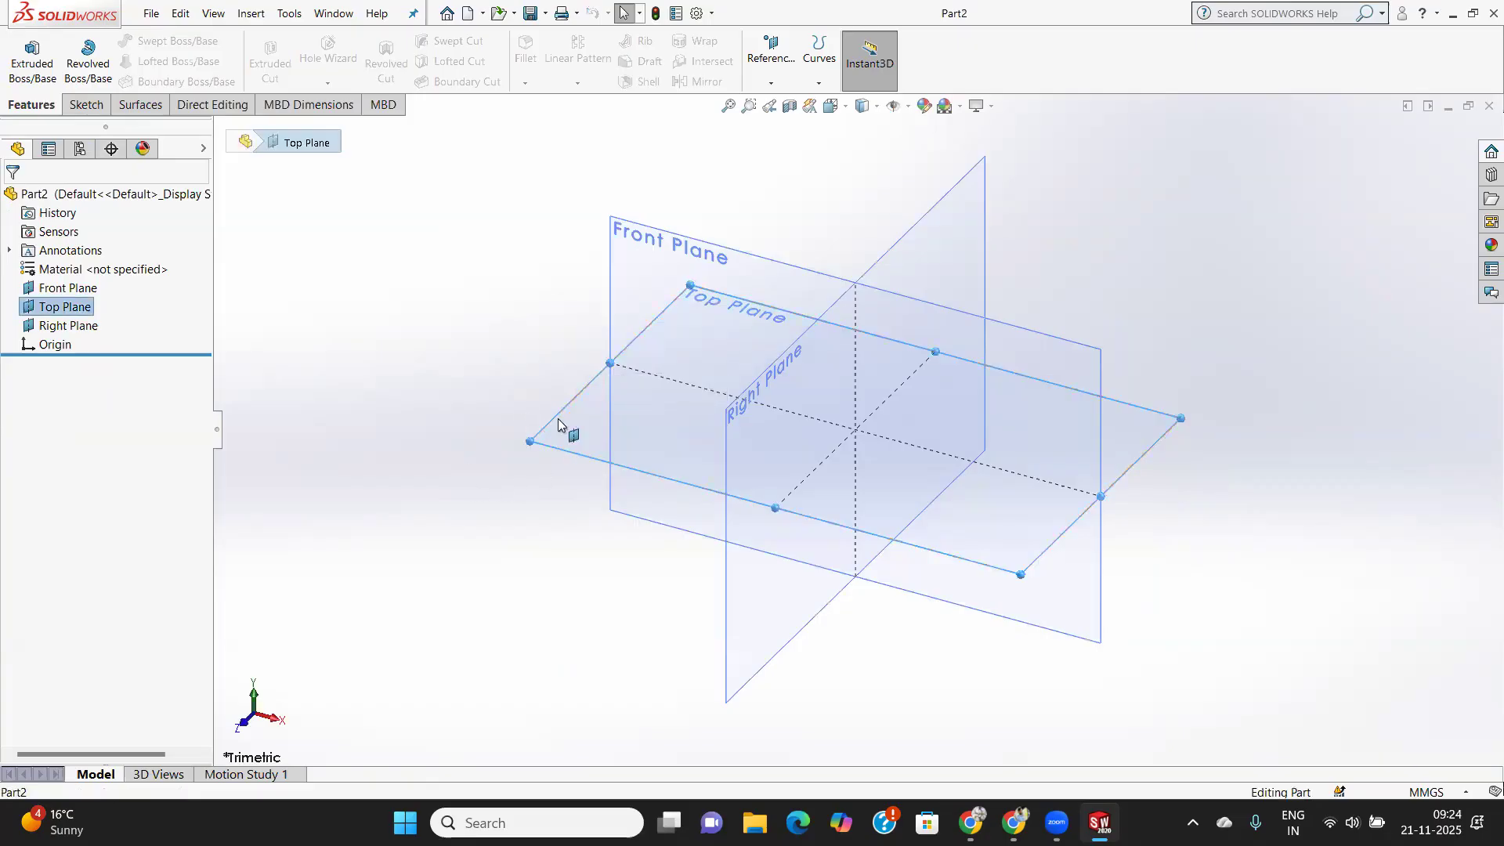
{"action": "left_click", "coordinate": [432, 404]}
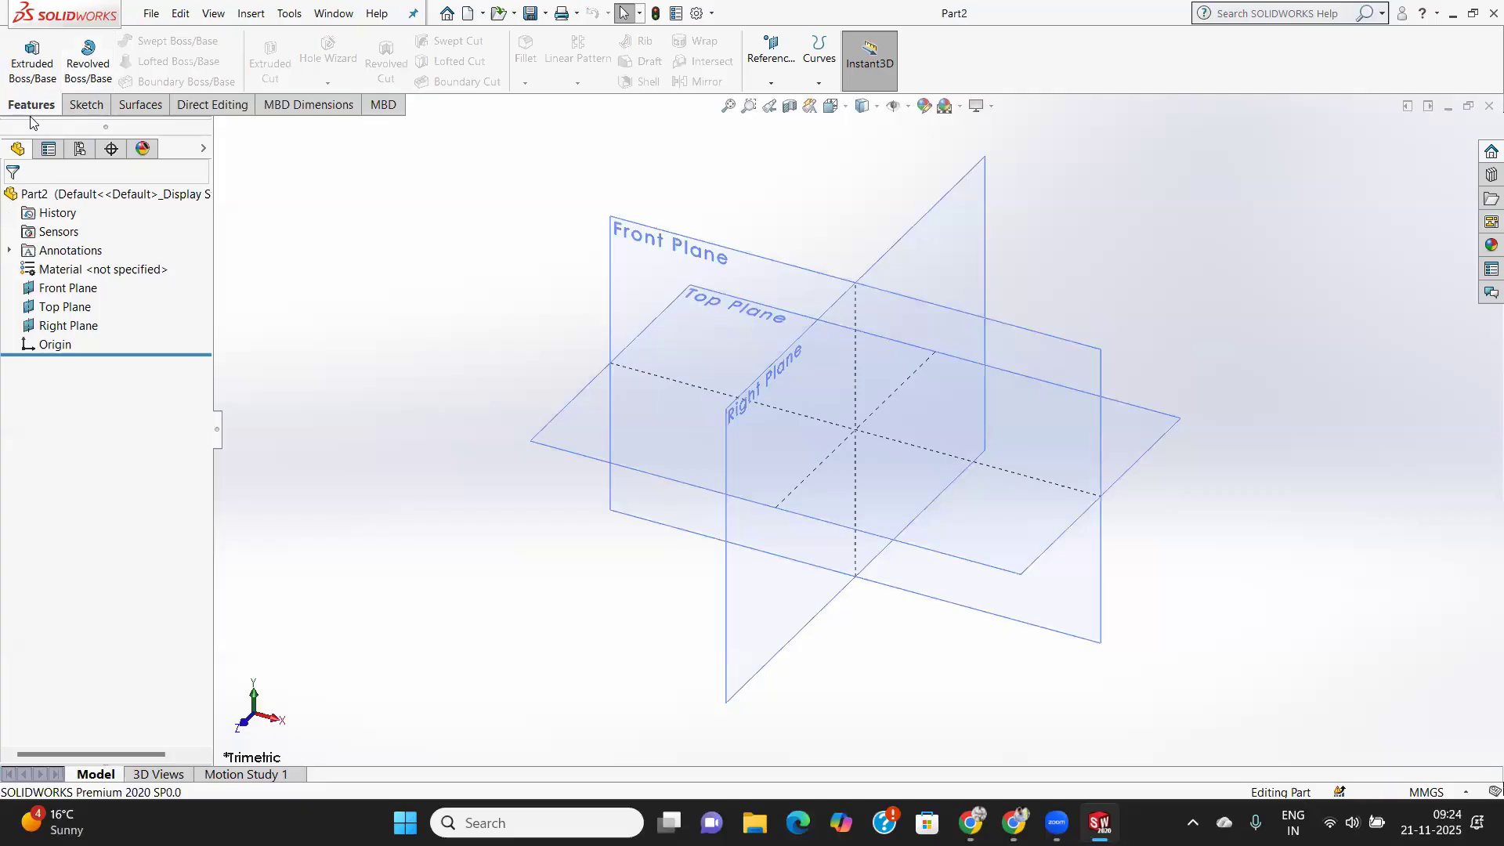
Start a reference plane with the Top Plane as first reference and set its offset distance to 50 mm.
{"action": "left_click", "coordinate": [772, 83]}
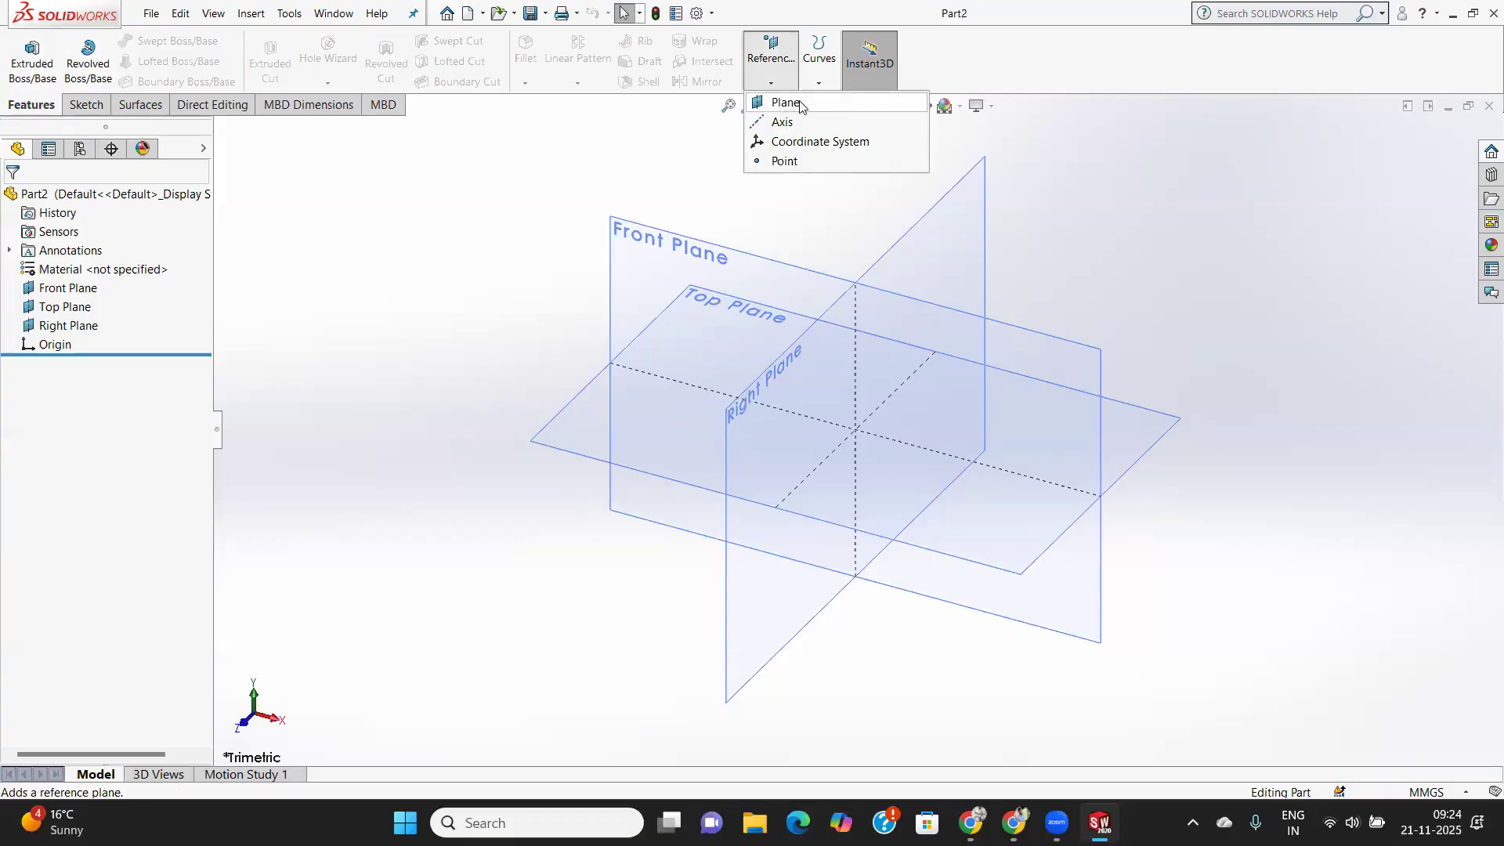
{"action": "left_click", "coordinate": [800, 104]}
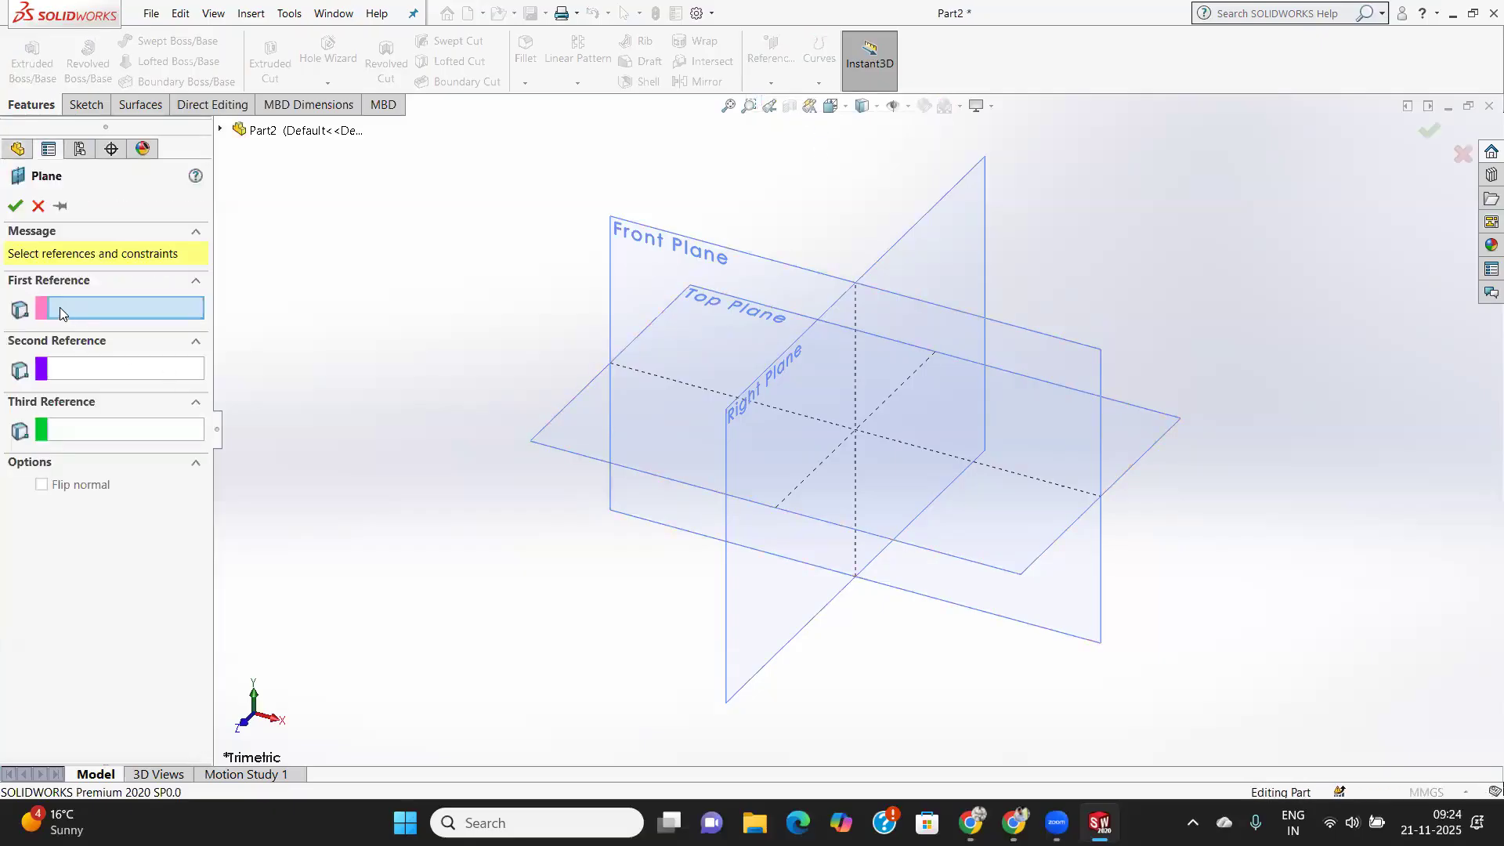
{"action": "left_click", "coordinate": [692, 450]}
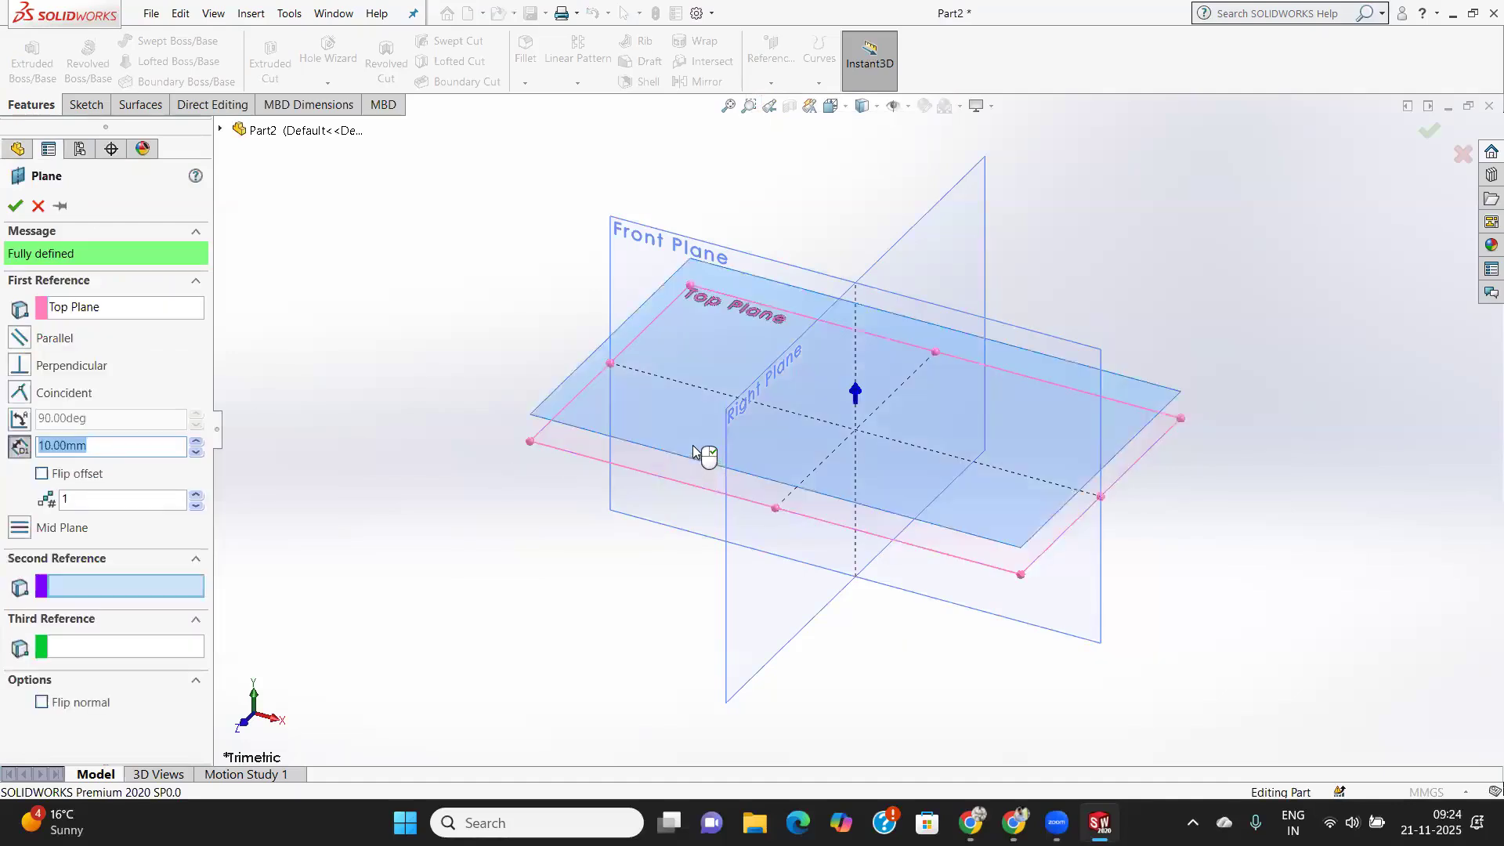
{"action": "middle_click_drag", "start_coordinate": [840, 486], "coordinate": [1071, 325]}
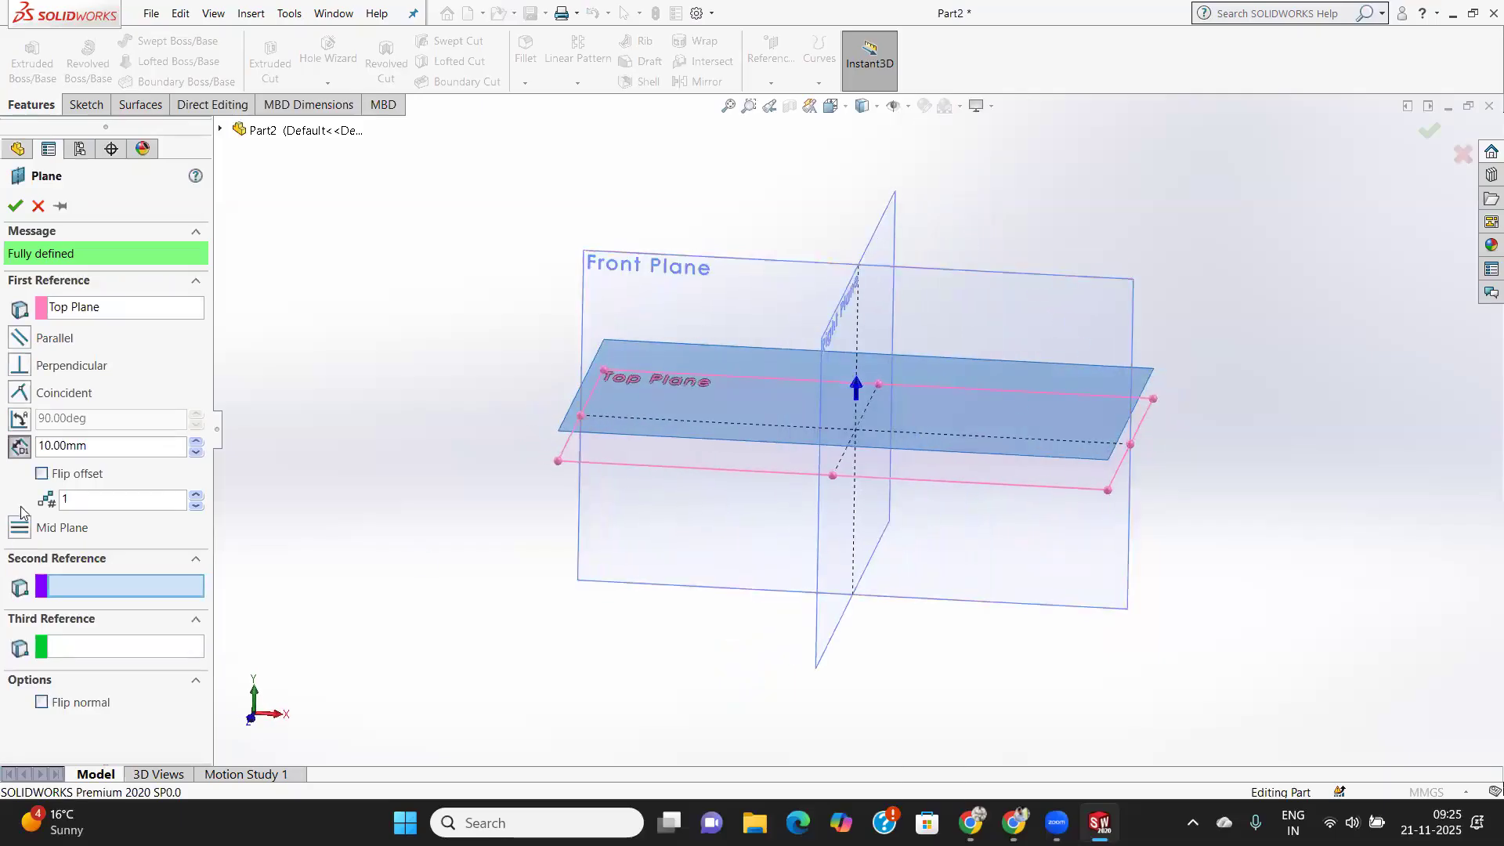
{"action": "left_click_drag", "start_coordinate": [108, 444], "coordinate": [2, 449]}
{"action": "type", "text": "50"}
{"action": "key", "text": "Return"}
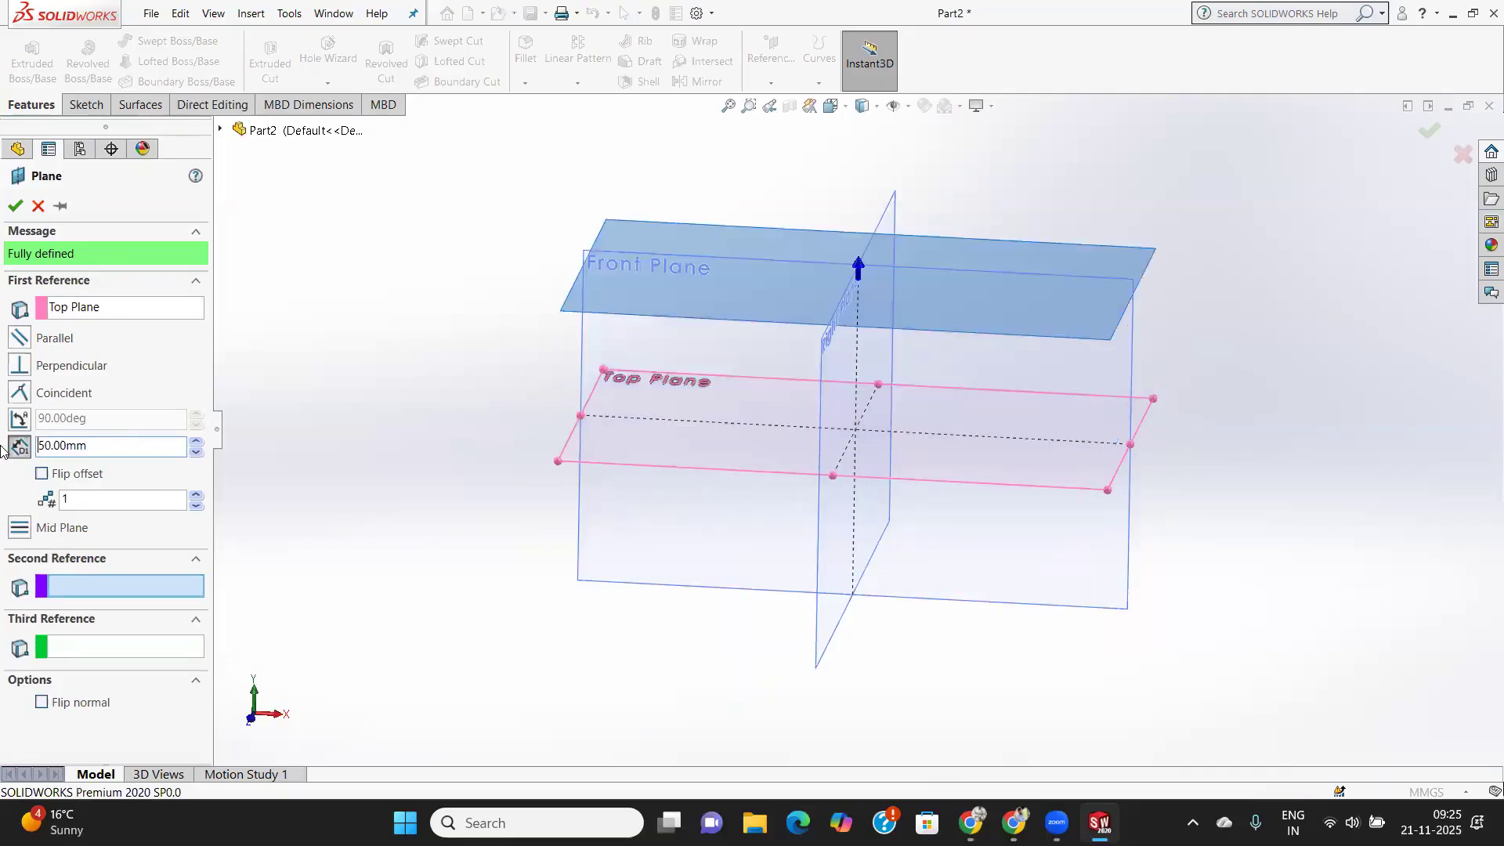
Set the number of offset planes to 2 and create them above the Top Plane.
{"action": "left_click", "coordinate": [76, 495]}
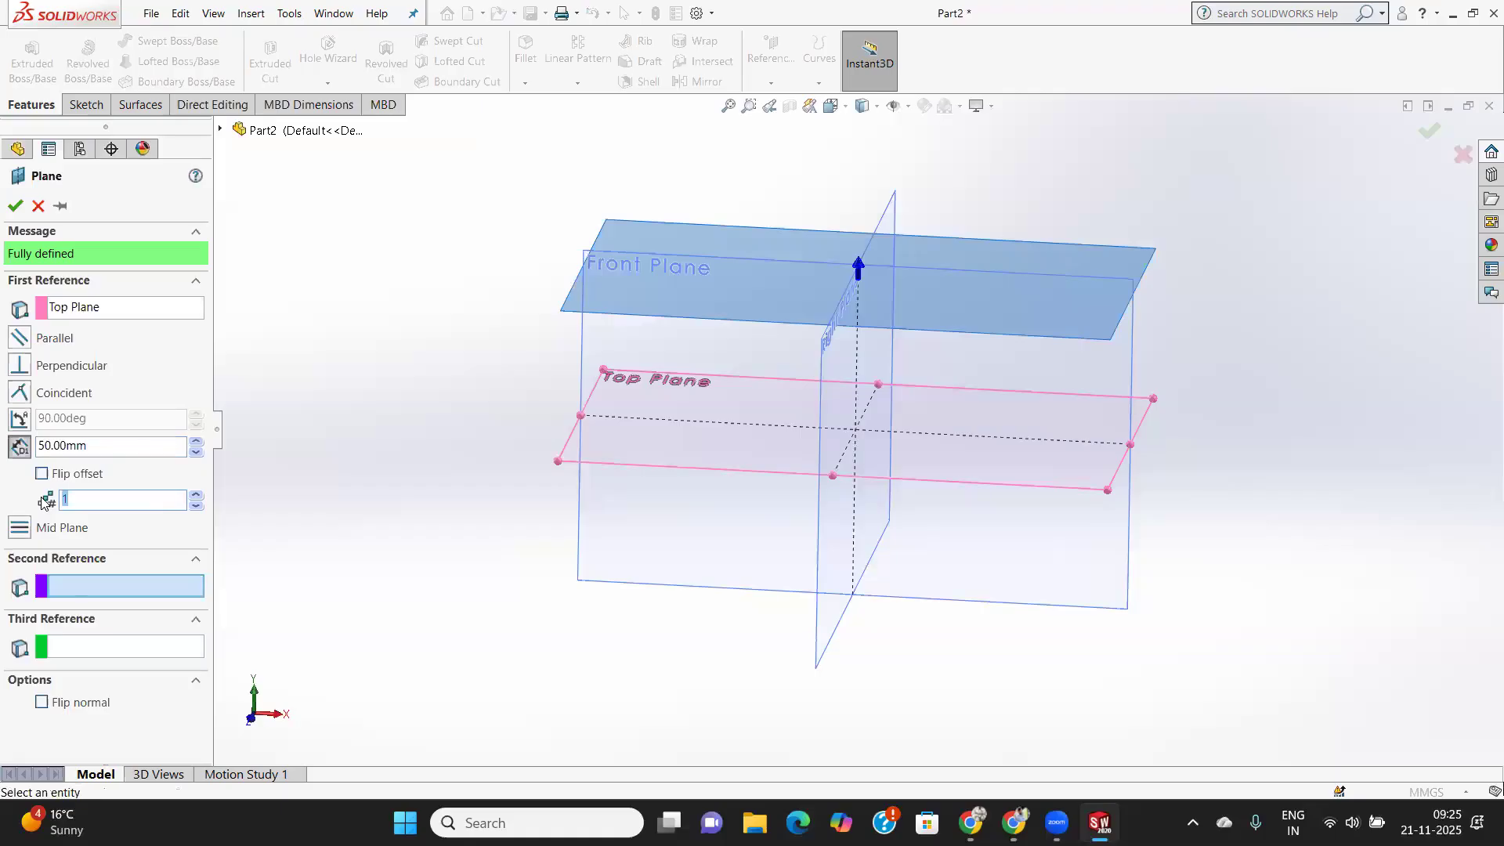
{"action": "type", "text": "3"}
{"action": "scroll", "coordinate": [329, 475], "scroll_direction": "down", "scroll_amount": 3}
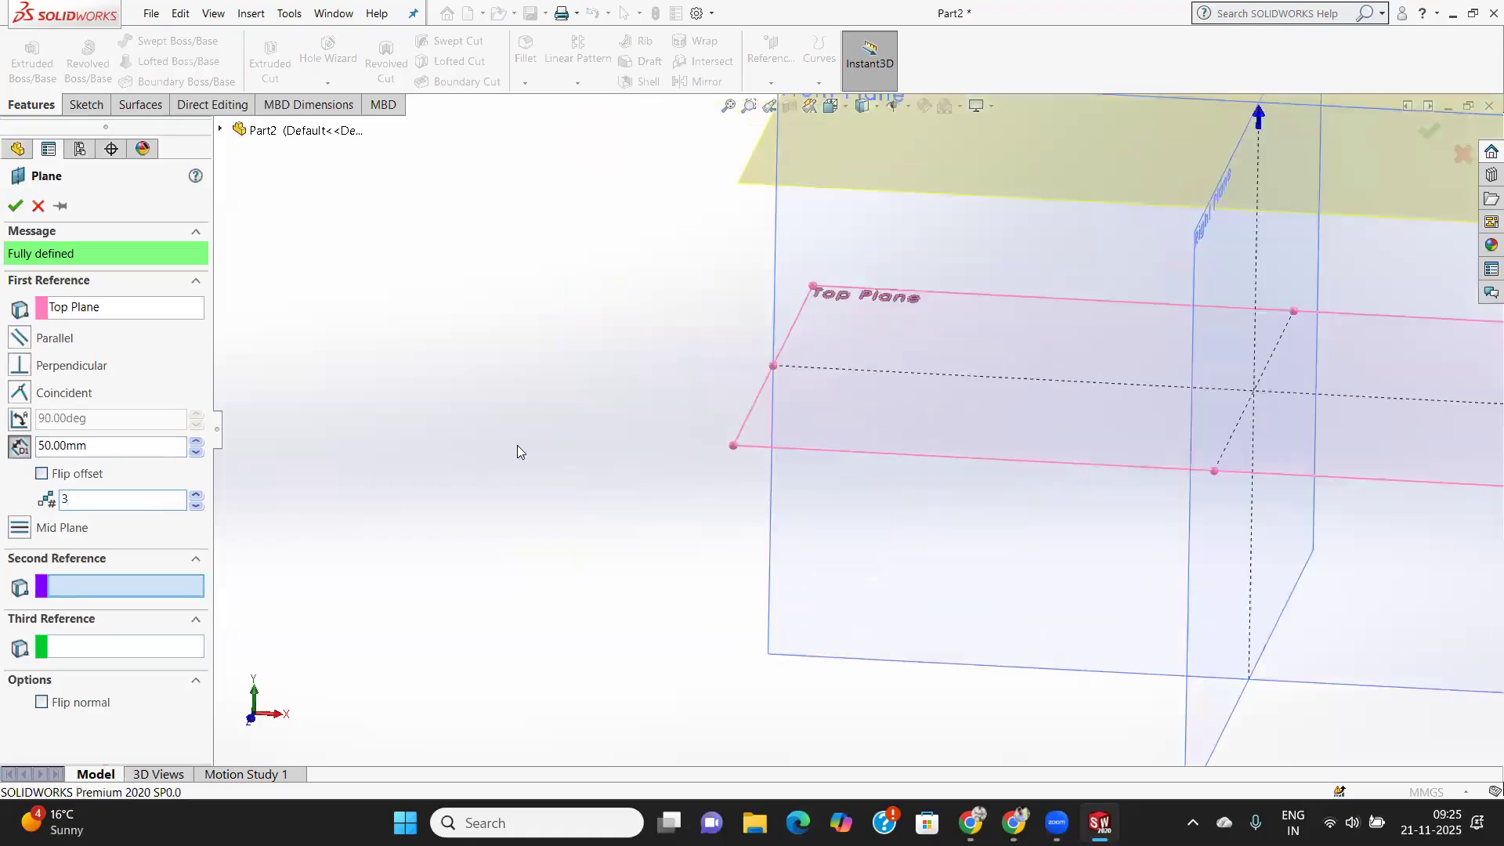
{"action": "scroll", "coordinate": [550, 426], "scroll_direction": "up", "scroll_amount": 9}
{"action": "scroll", "coordinate": [807, 383], "scroll_direction": "down", "scroll_amount": 2}
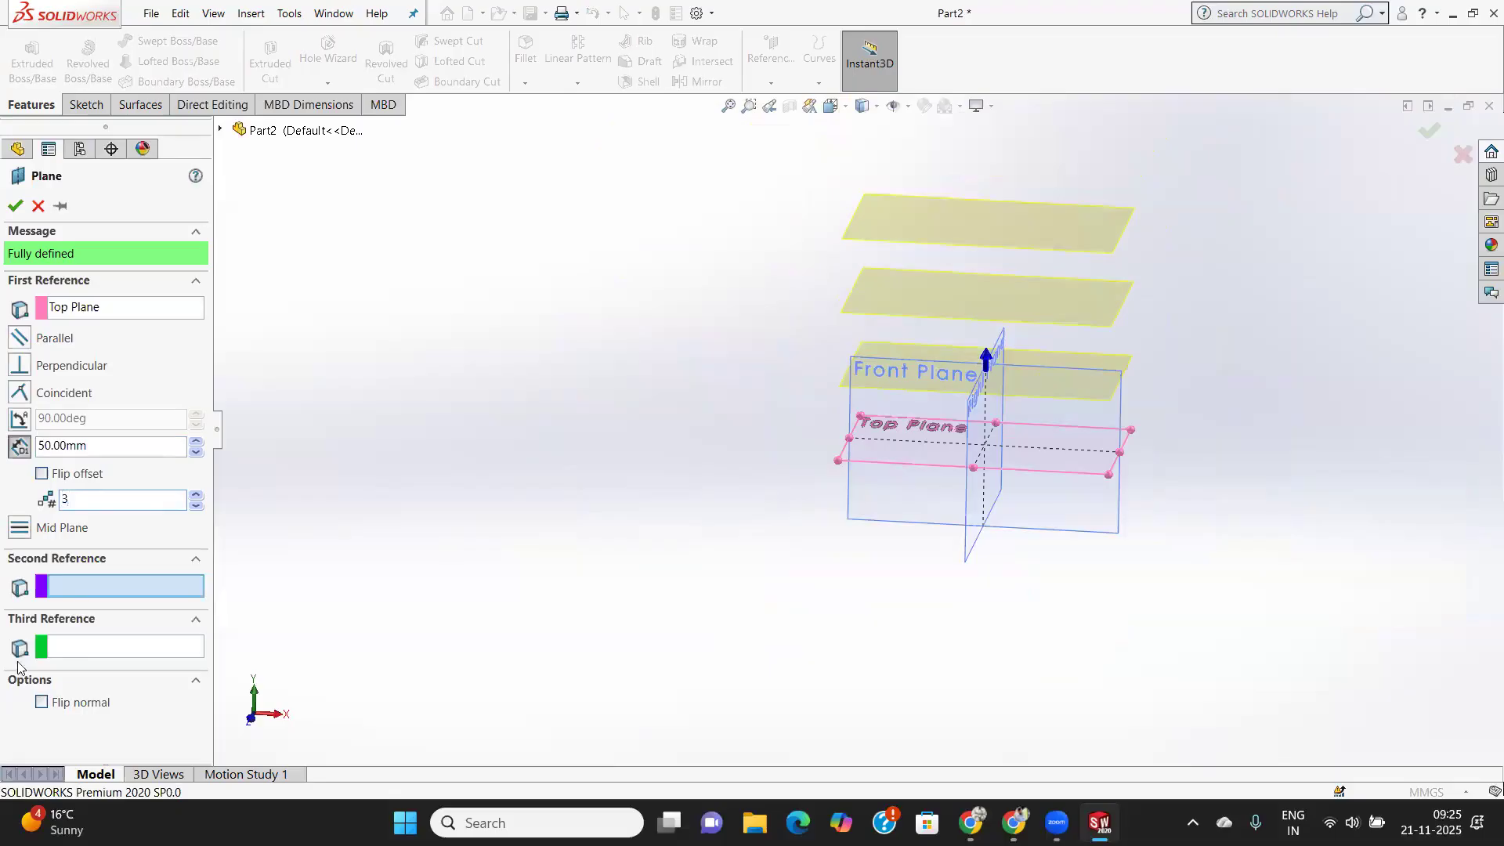
{"action": "type", "text": "2"}
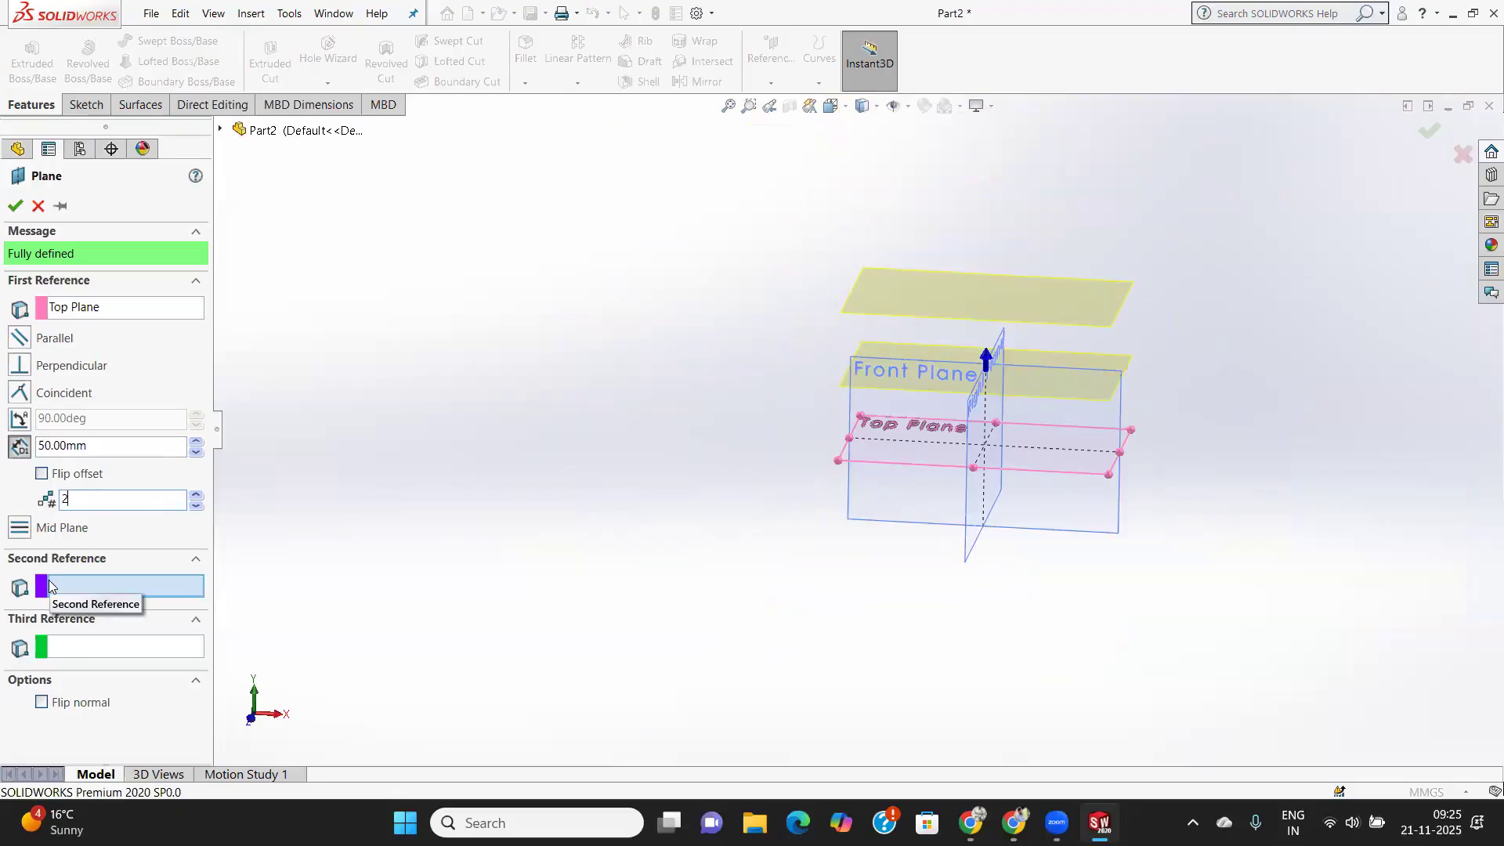
{"action": "scroll", "coordinate": [944, 437], "scroll_direction": "down", "scroll_amount": 3}
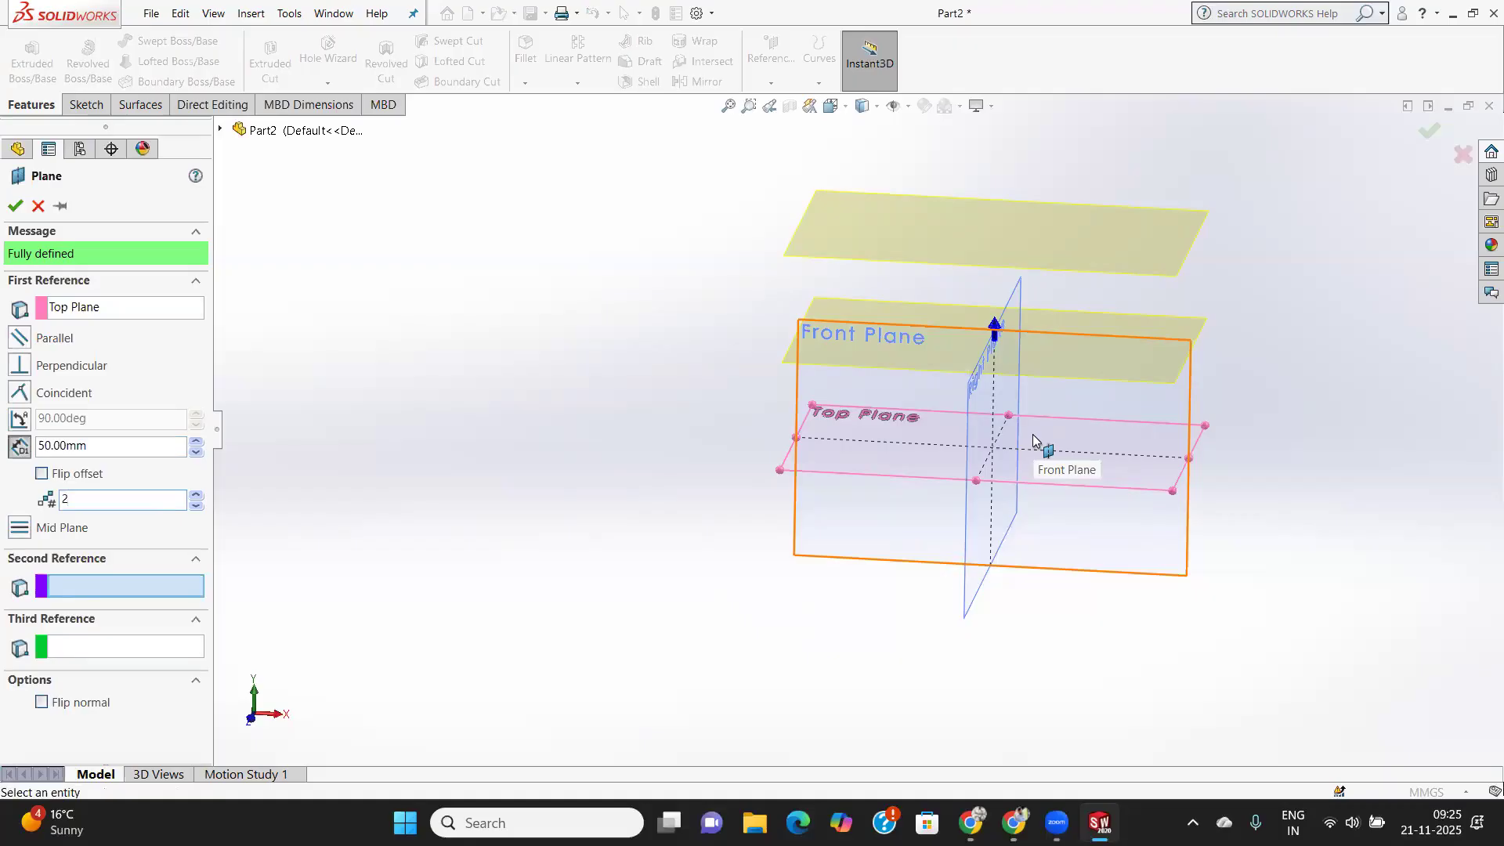
{"action": "left_click", "coordinate": [15, 207]}
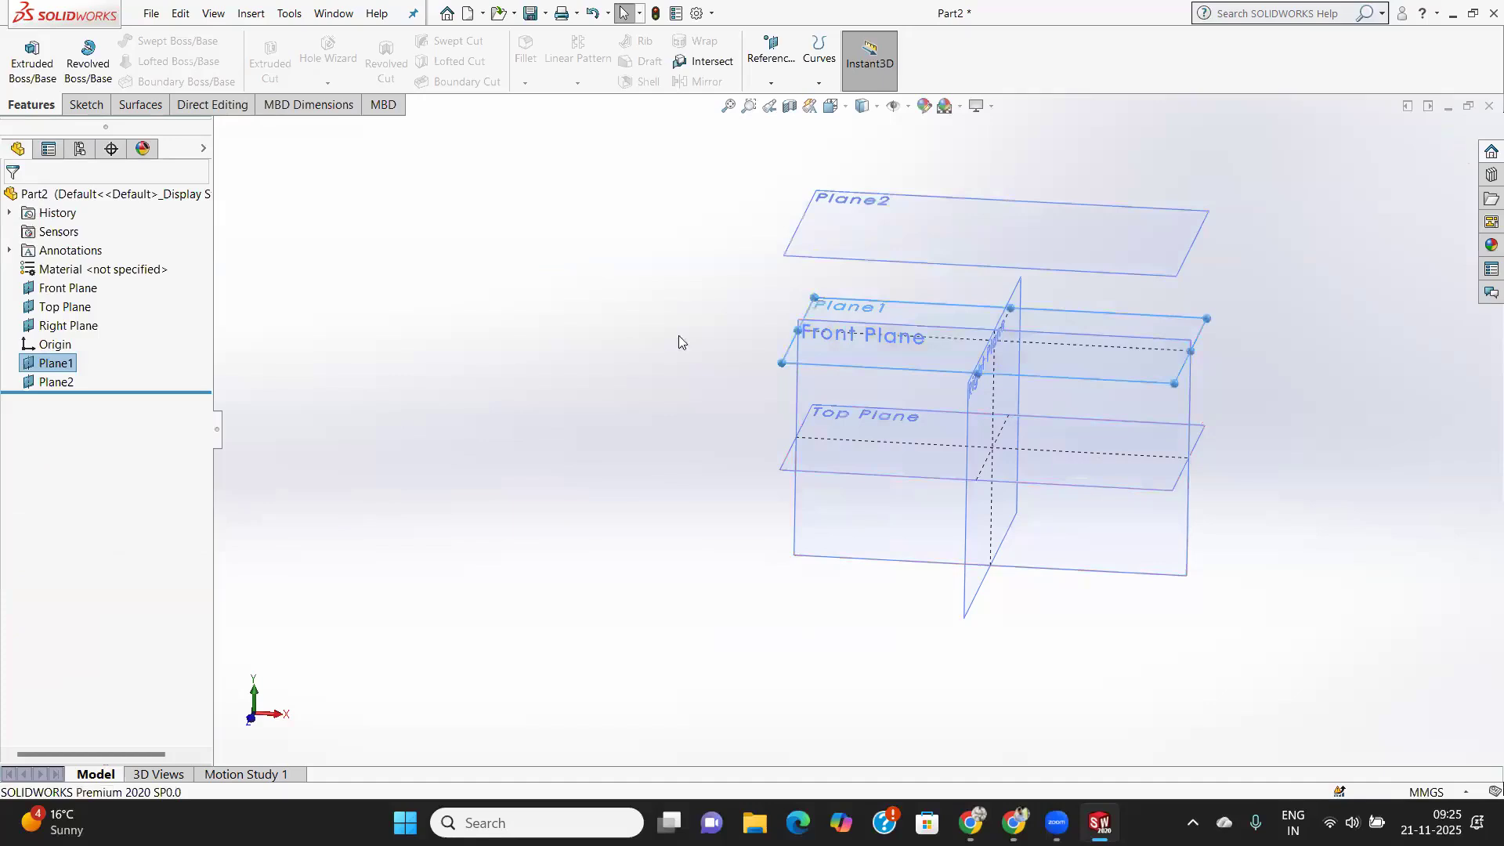
Start a new sketch on the Top Plane.
{"action": "scroll", "coordinate": [769, 343], "scroll_direction": "down", "scroll_amount": 3}
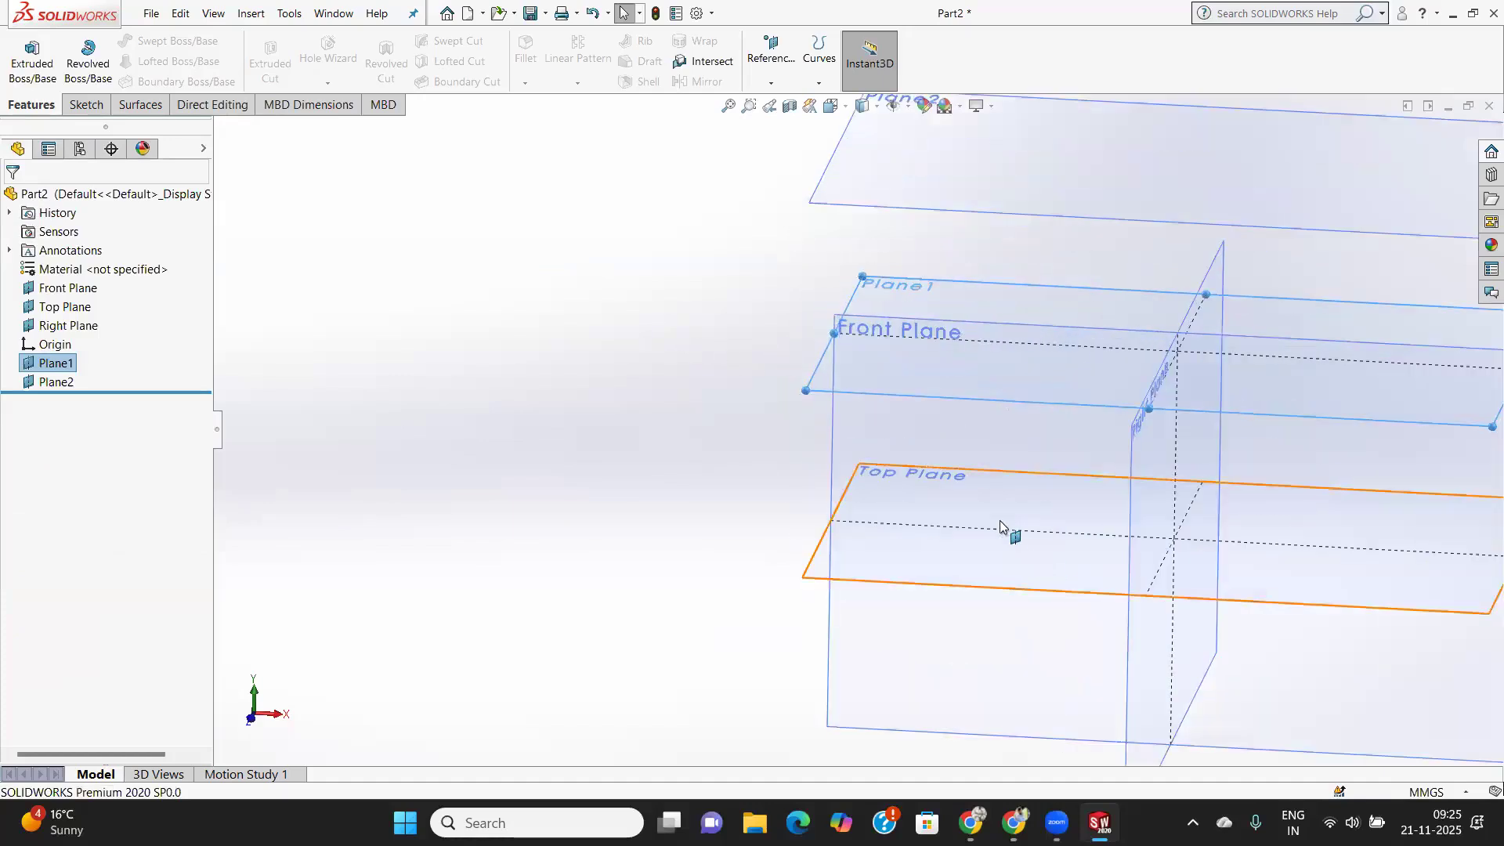
{"action": "scroll", "coordinate": [987, 503], "scroll_direction": "up", "scroll_amount": 3}
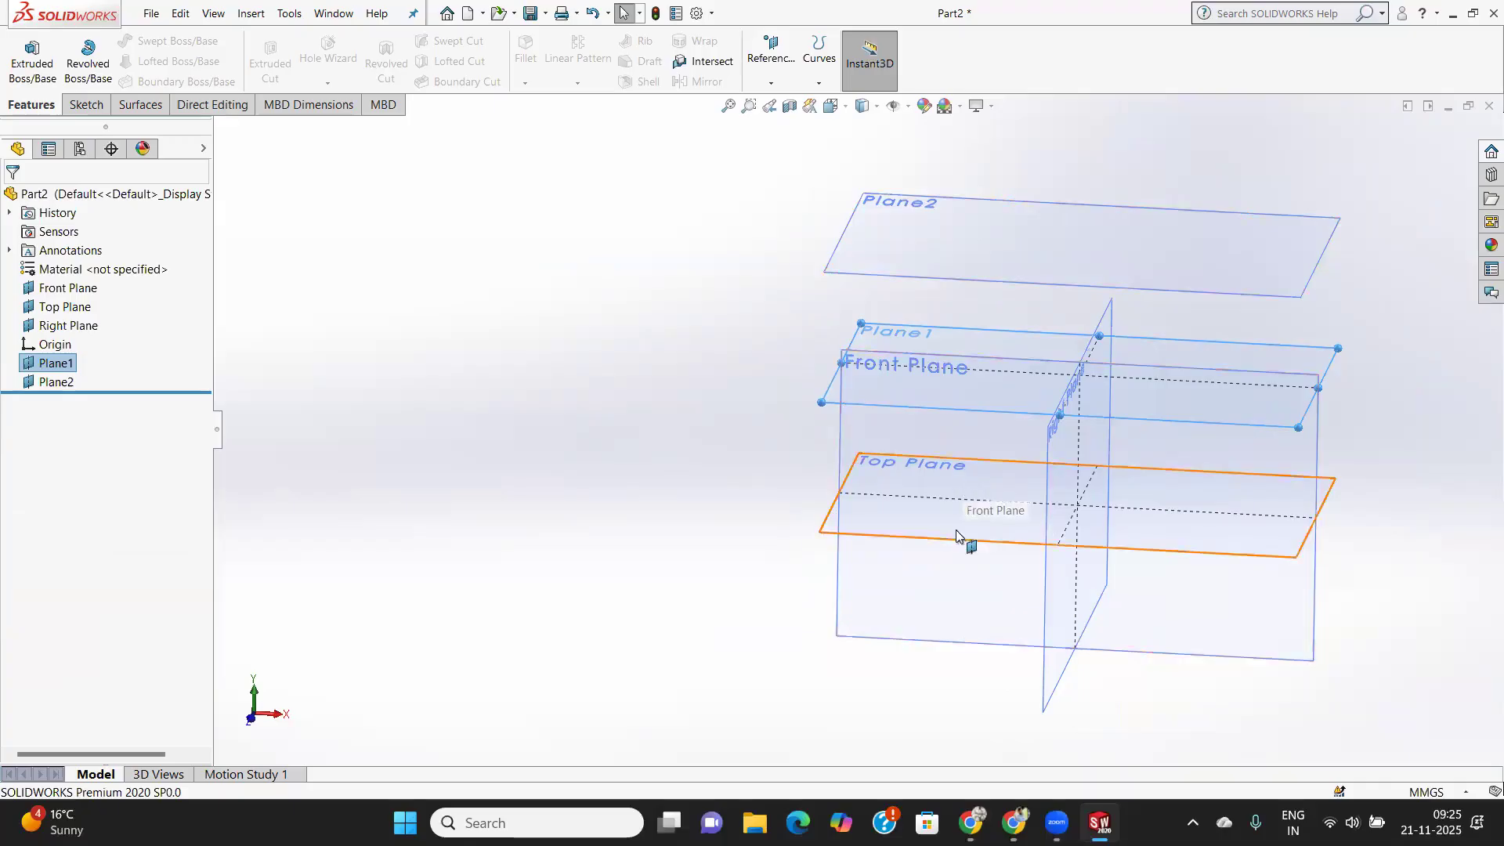
{"action": "left_click", "coordinate": [885, 530]}
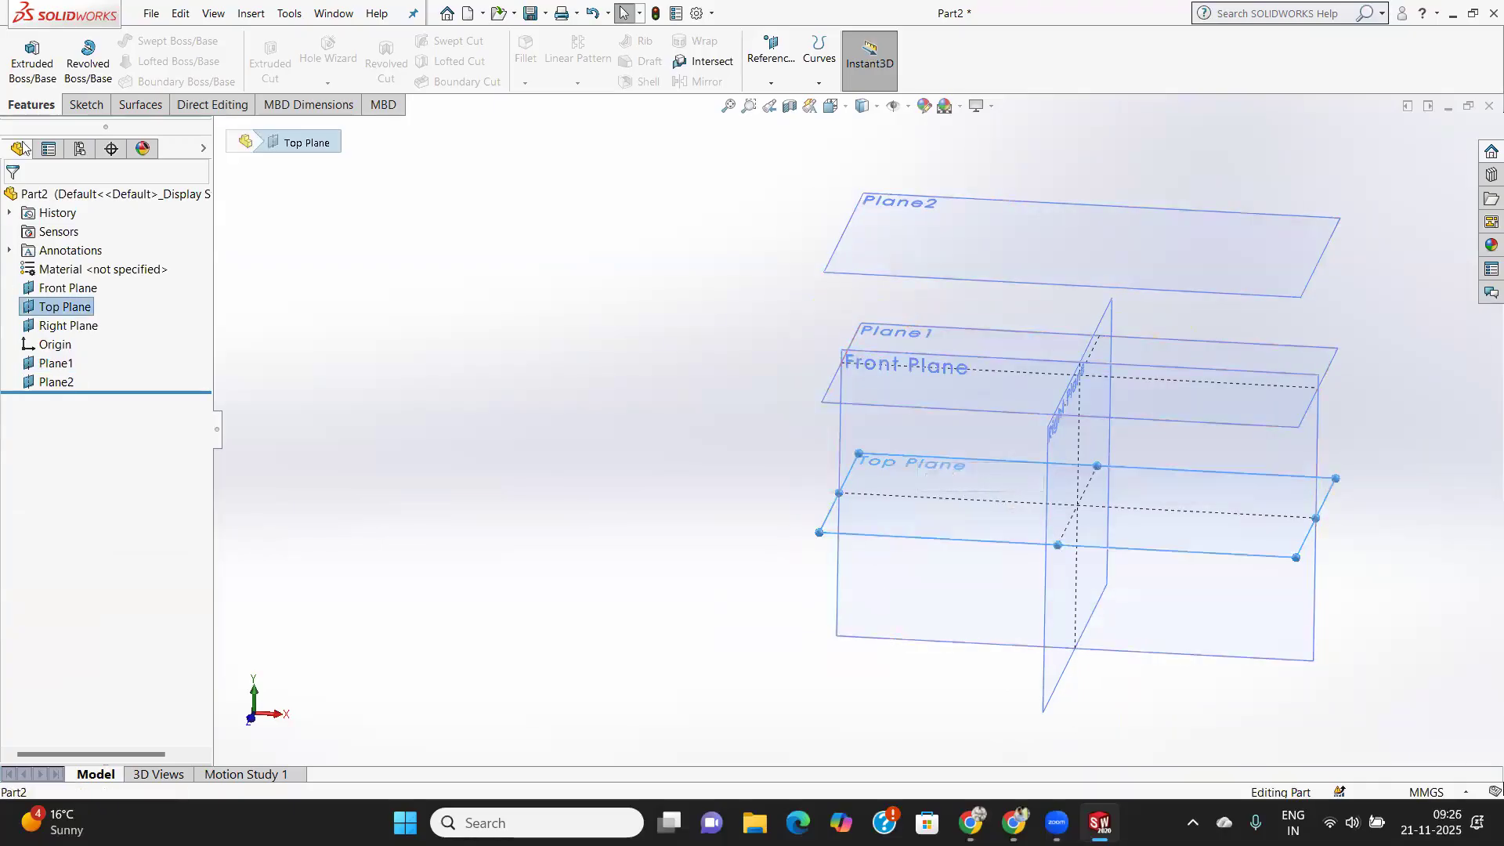
{"action": "left_click", "coordinate": [85, 104]}
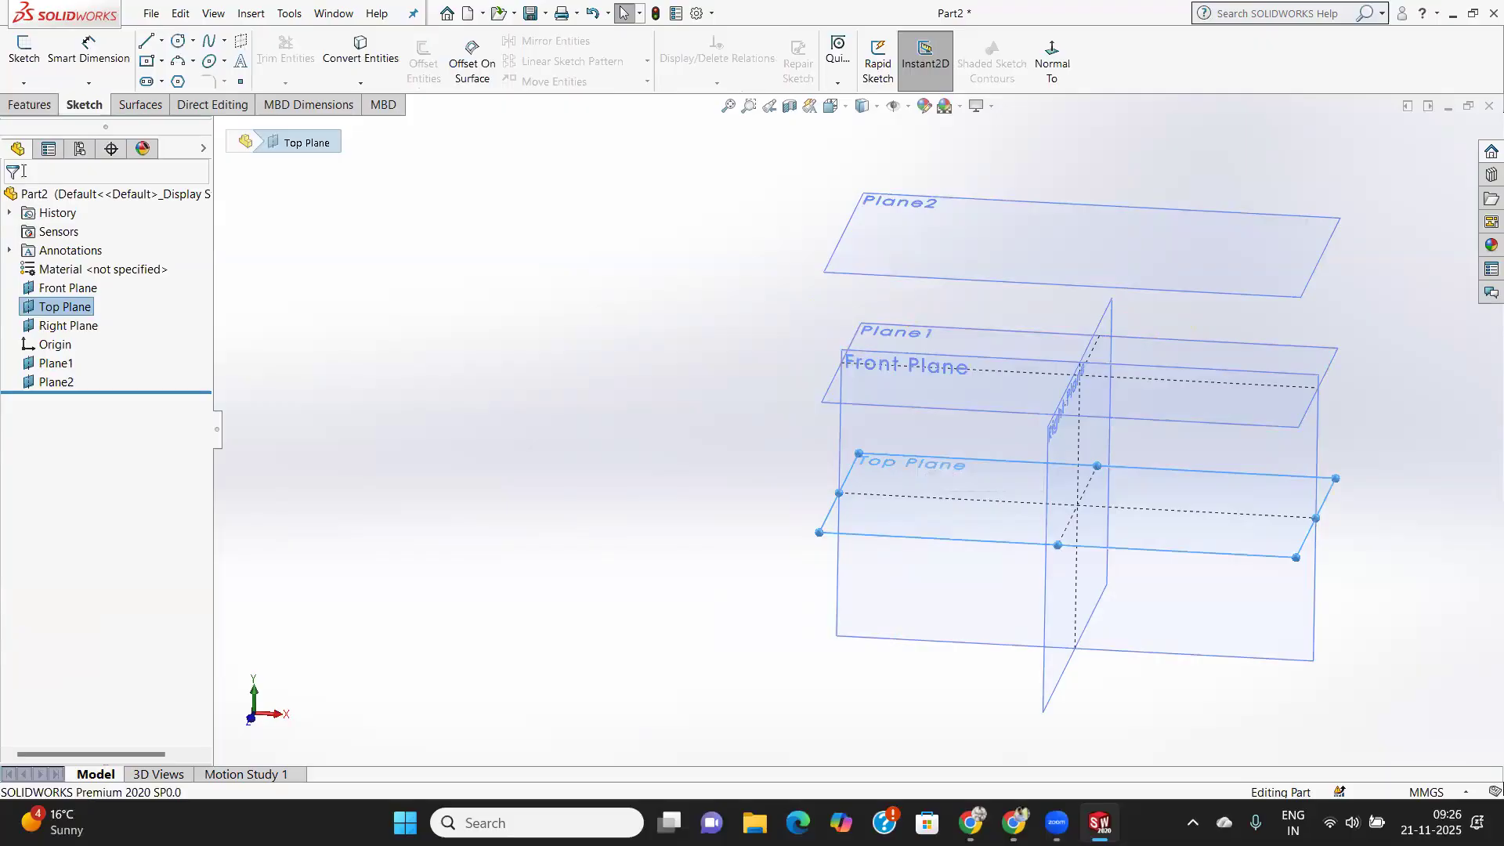
{"action": "left_click", "coordinate": [23, 49]}
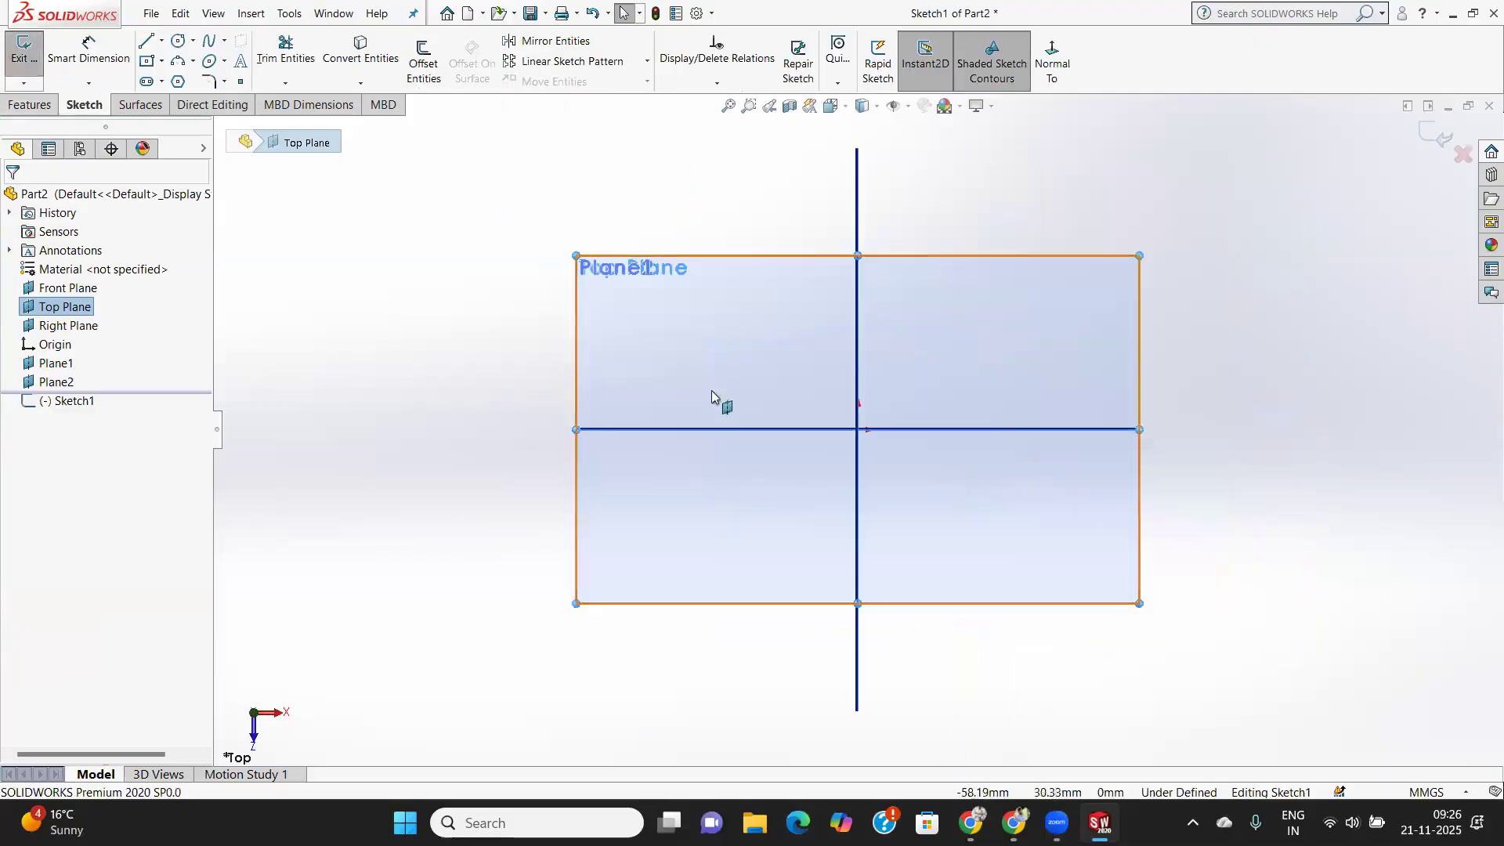
Draw a center rectangle about 128 by 76 mm, centred on the origin of the Top Plane sketch.
{"action": "left_click", "coordinate": [147, 60]}
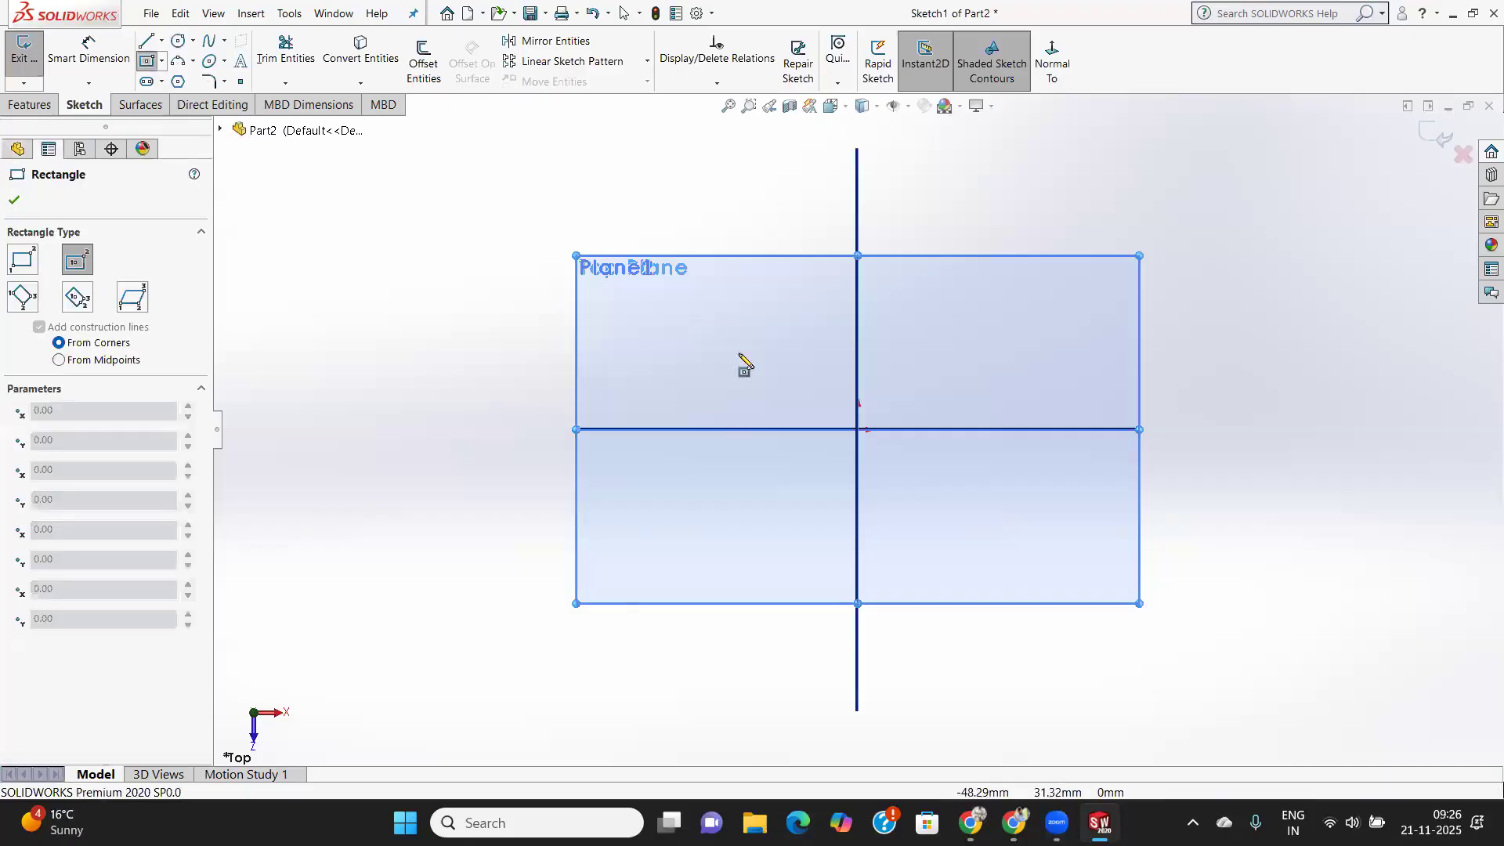
{"action": "left_click", "coordinate": [161, 60]}
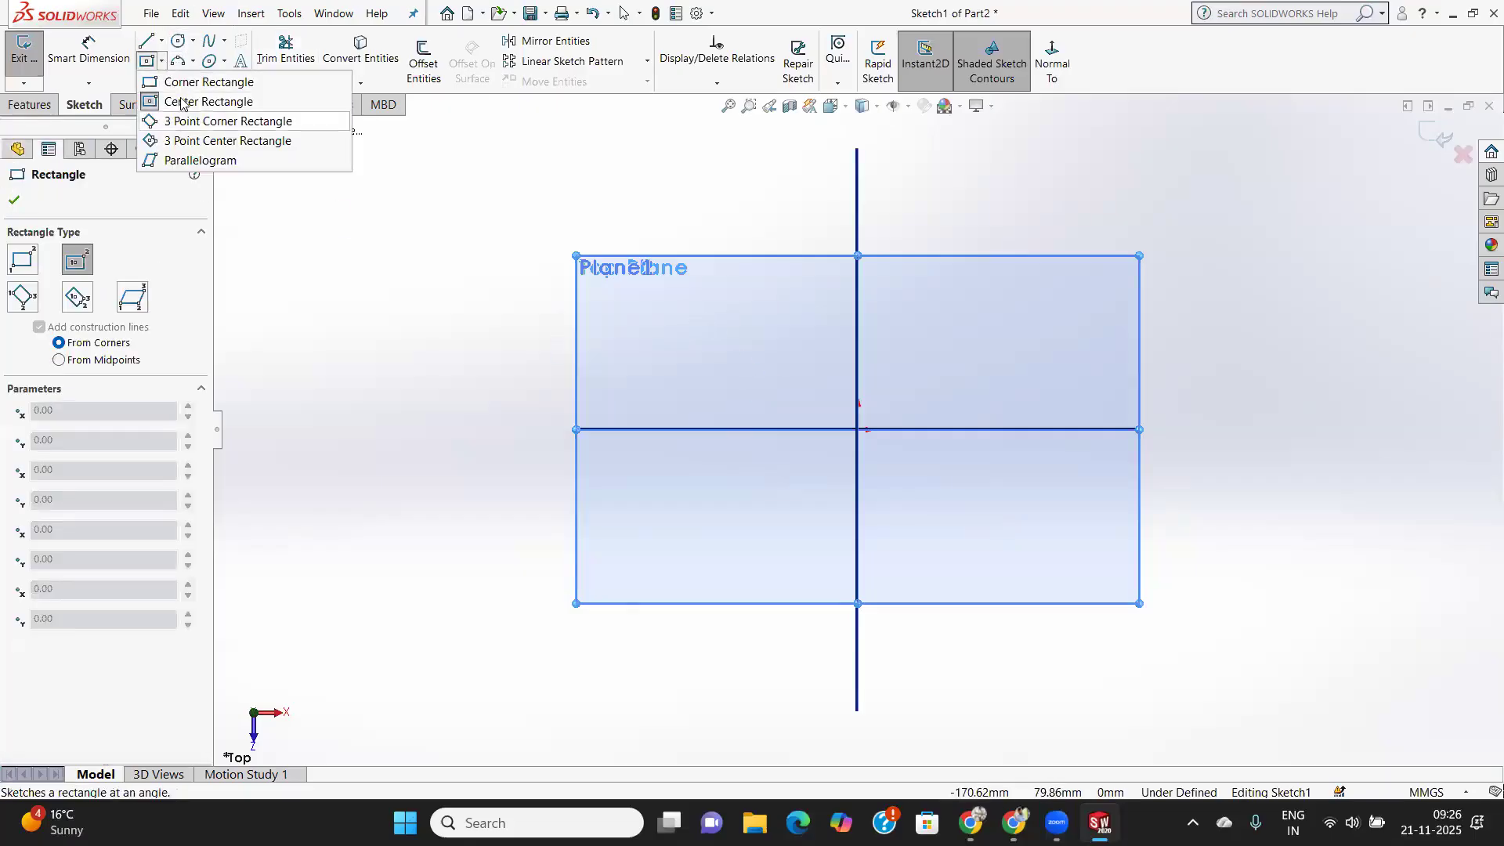
{"action": "key", "text": "Escape"}
{"action": "key", "text": "Escape"}
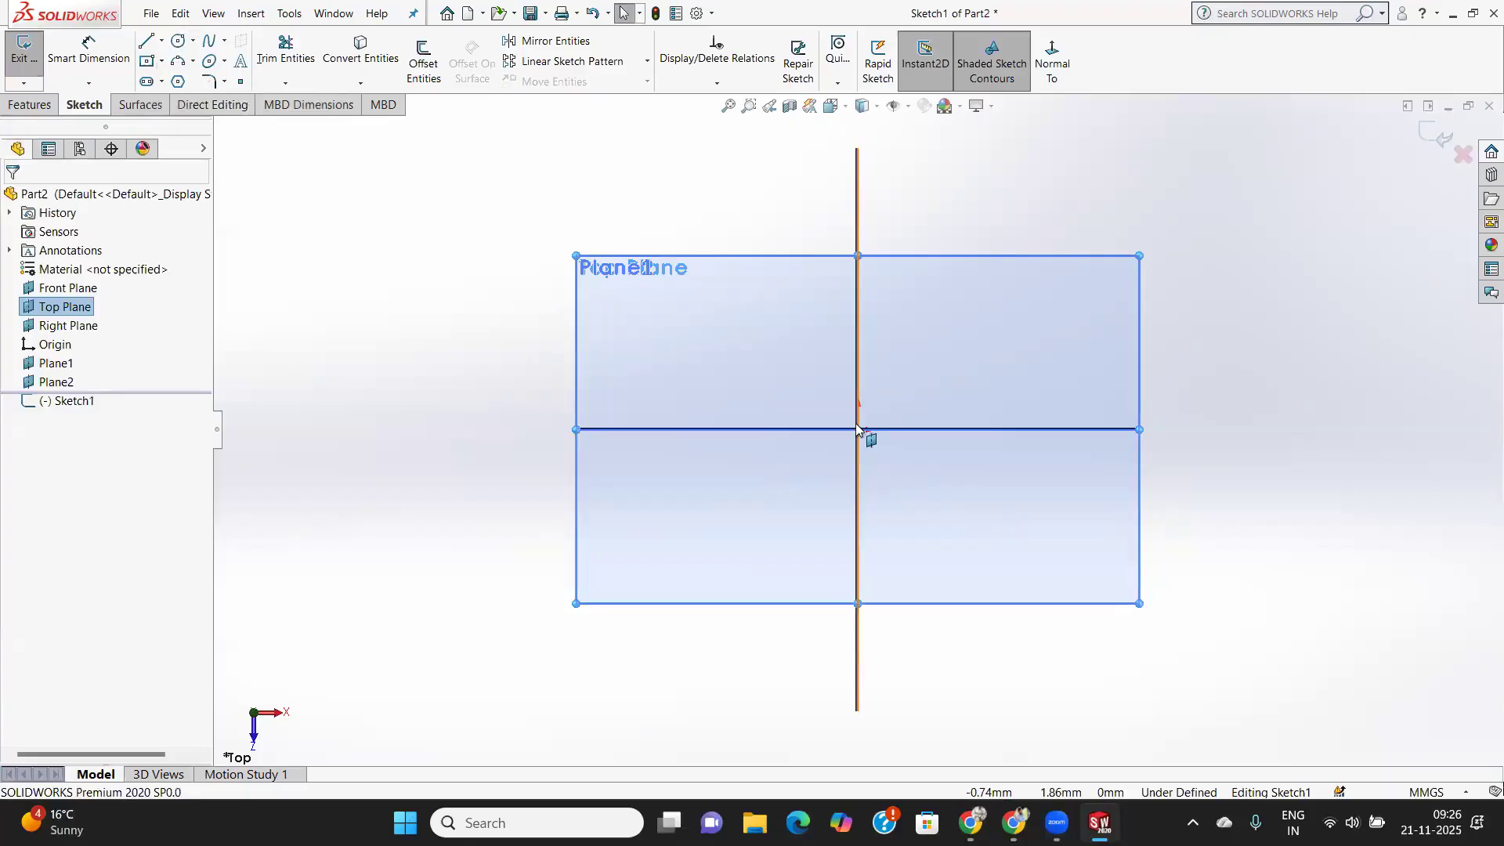
{"action": "left_click", "coordinate": [857, 426]}
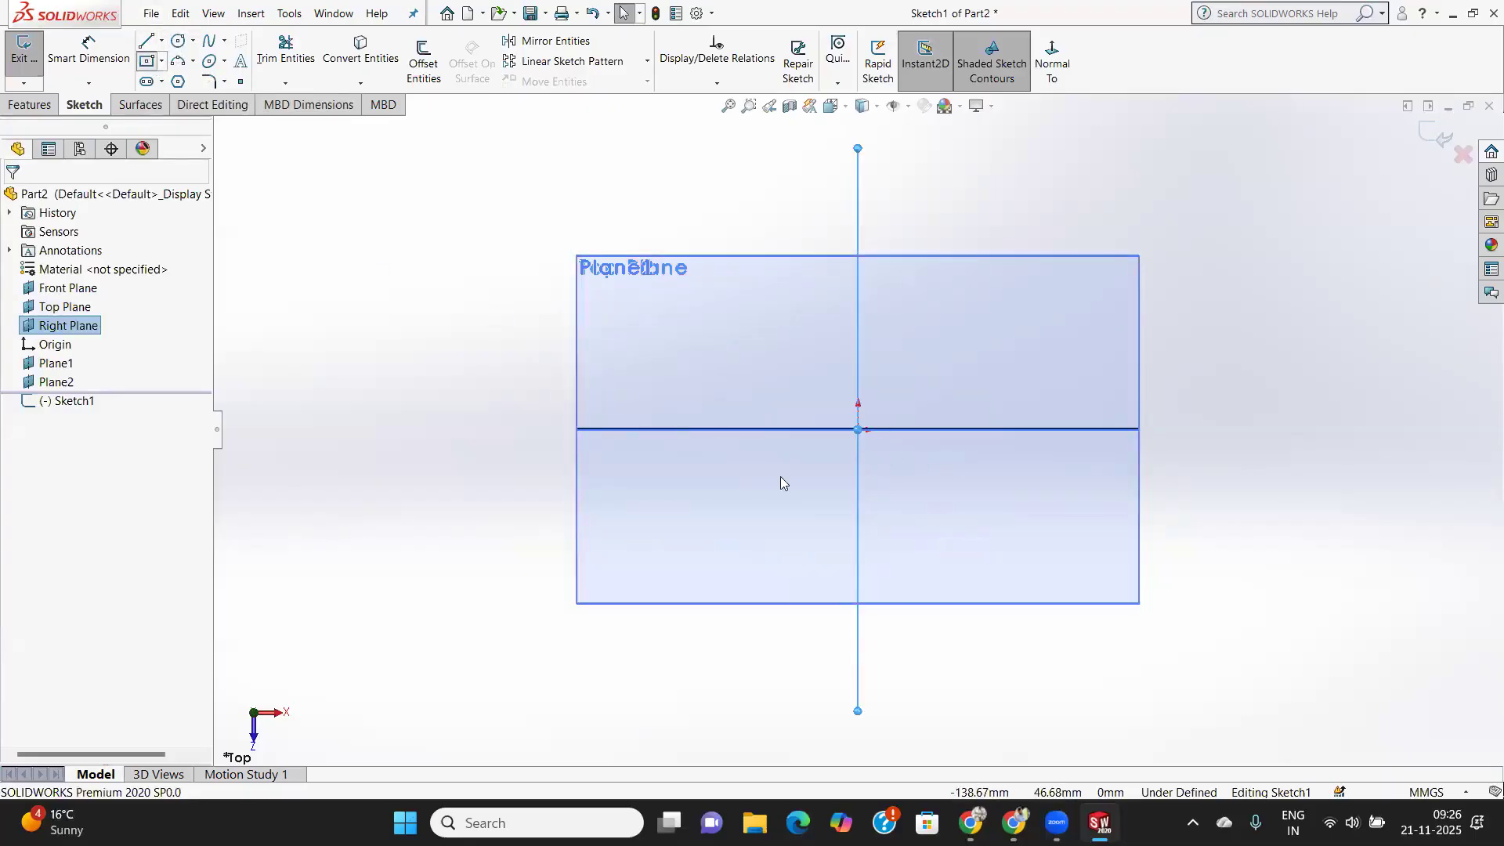
{"action": "left_click", "coordinate": [858, 429]}
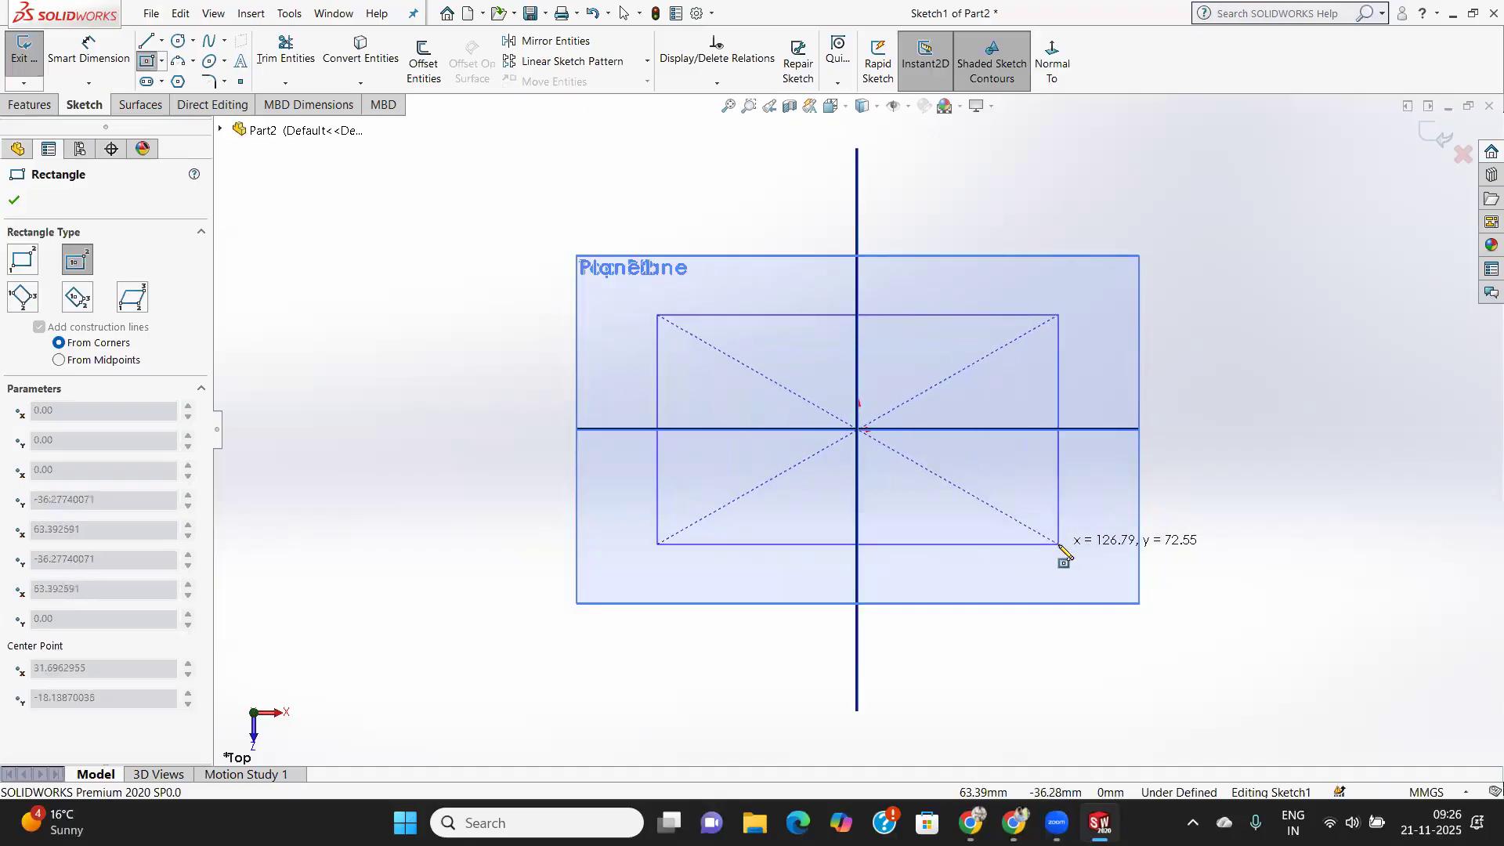
{"action": "left_click", "coordinate": [1061, 549]}
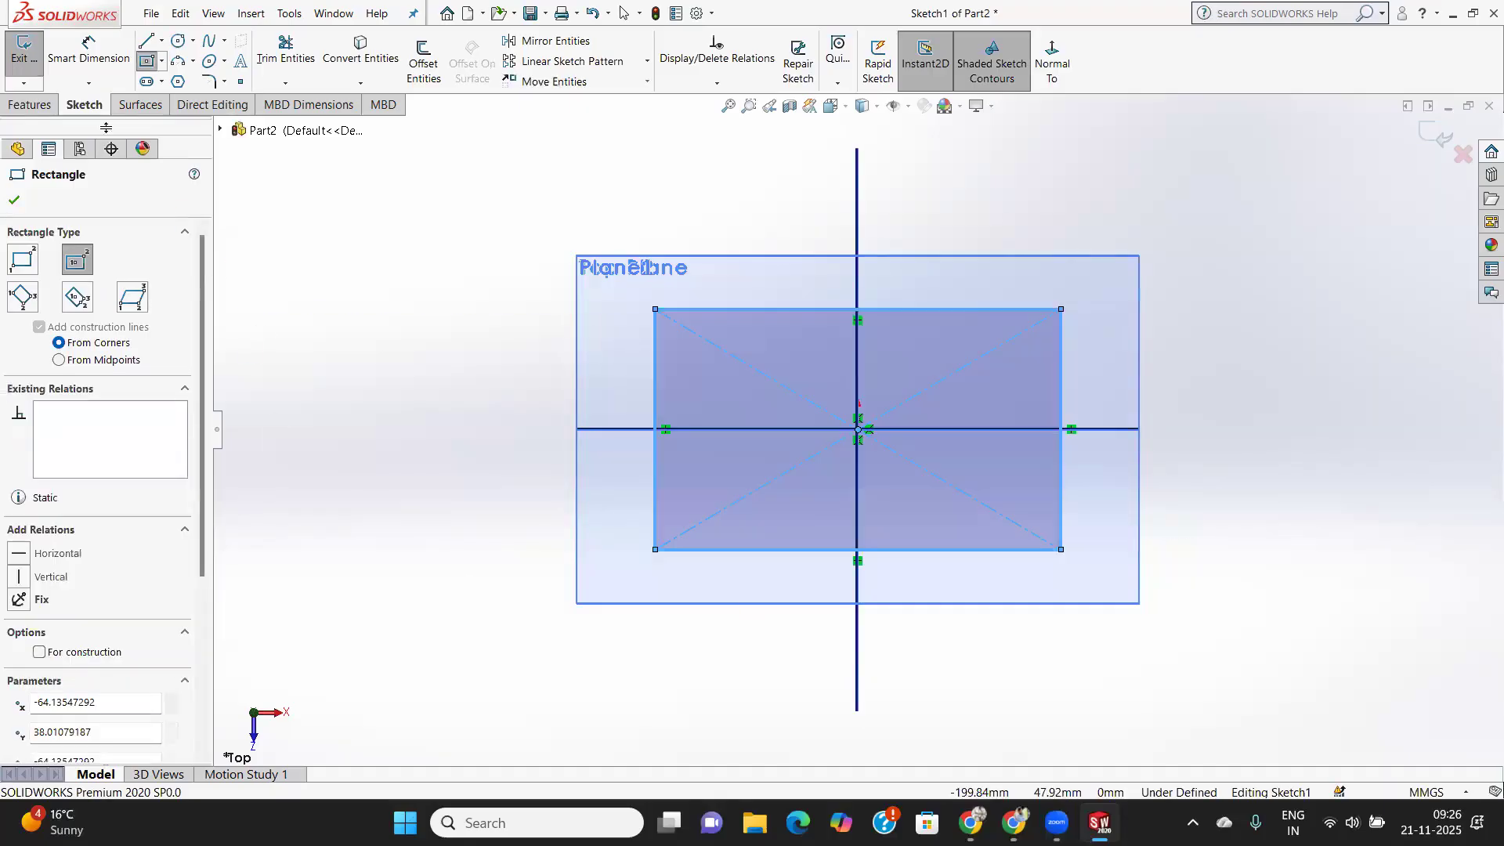
{"action": "left_click", "coordinate": [15, 199]}
Dimension the rectangle's vertical side and set it to 70 mm.
{"action": "left_click", "coordinate": [88, 51]}
{"action": "left_click", "coordinate": [1062, 404]}
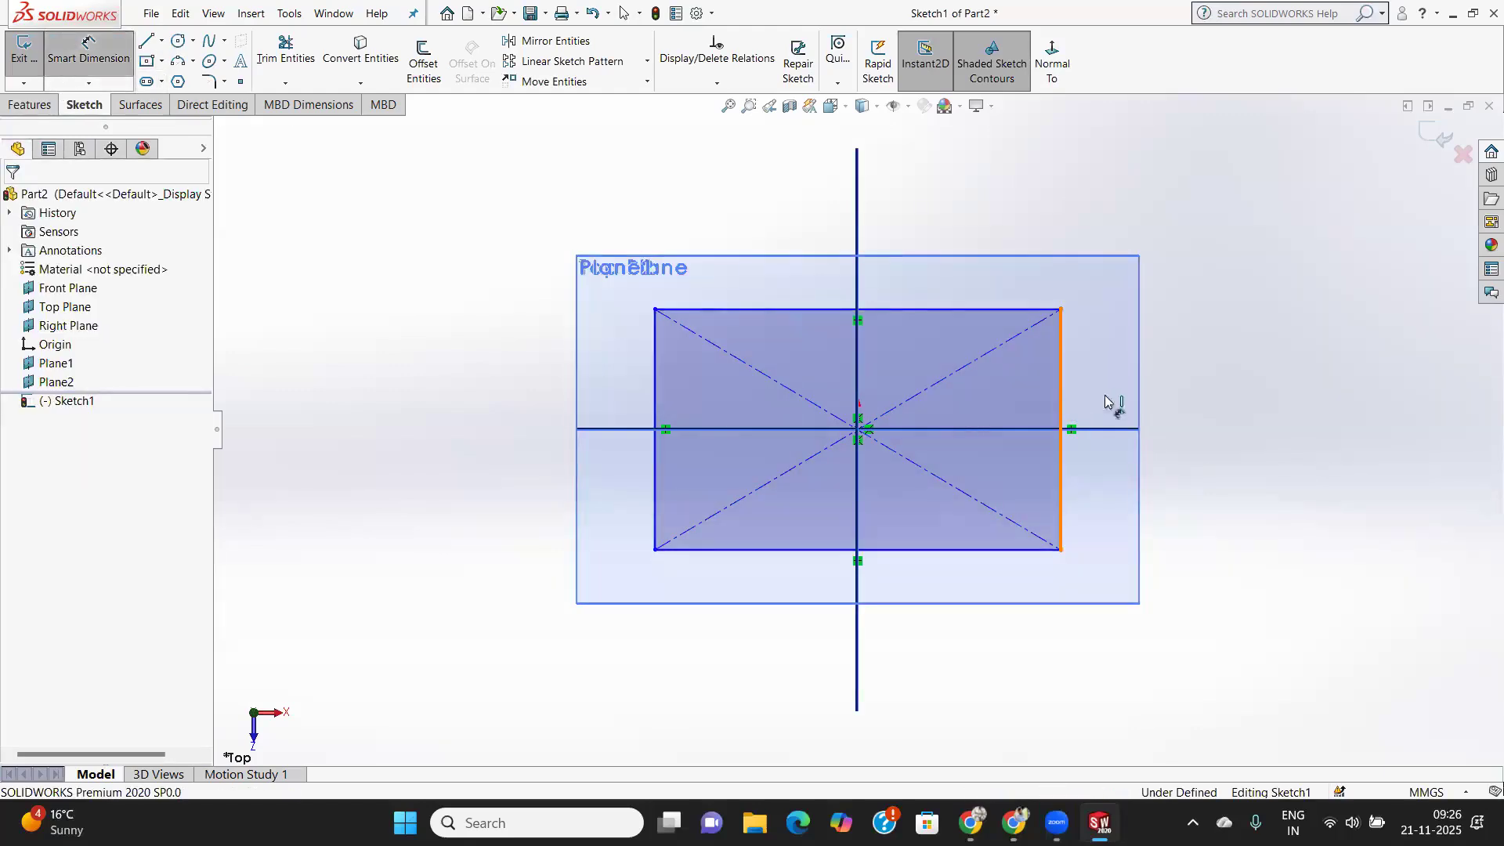
{"action": "left_click", "coordinate": [1273, 509]}
{"action": "type", "text": "70"}
{"action": "key", "text": "Return"}
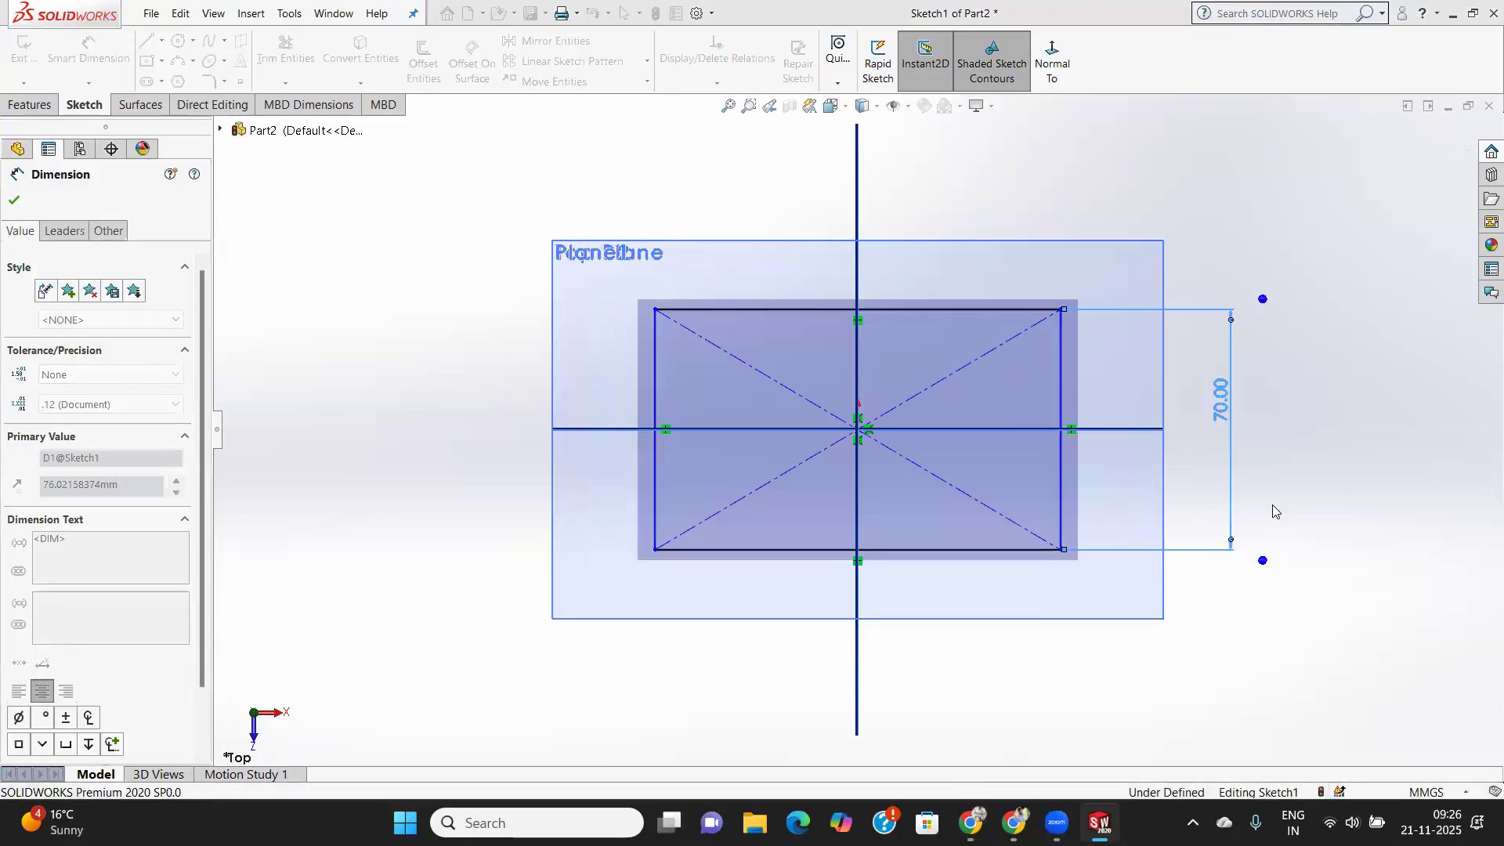
Dimension the rectangle's horizontal side as 100 mm and exit the sketch.
{"action": "left_click", "coordinate": [901, 550]}
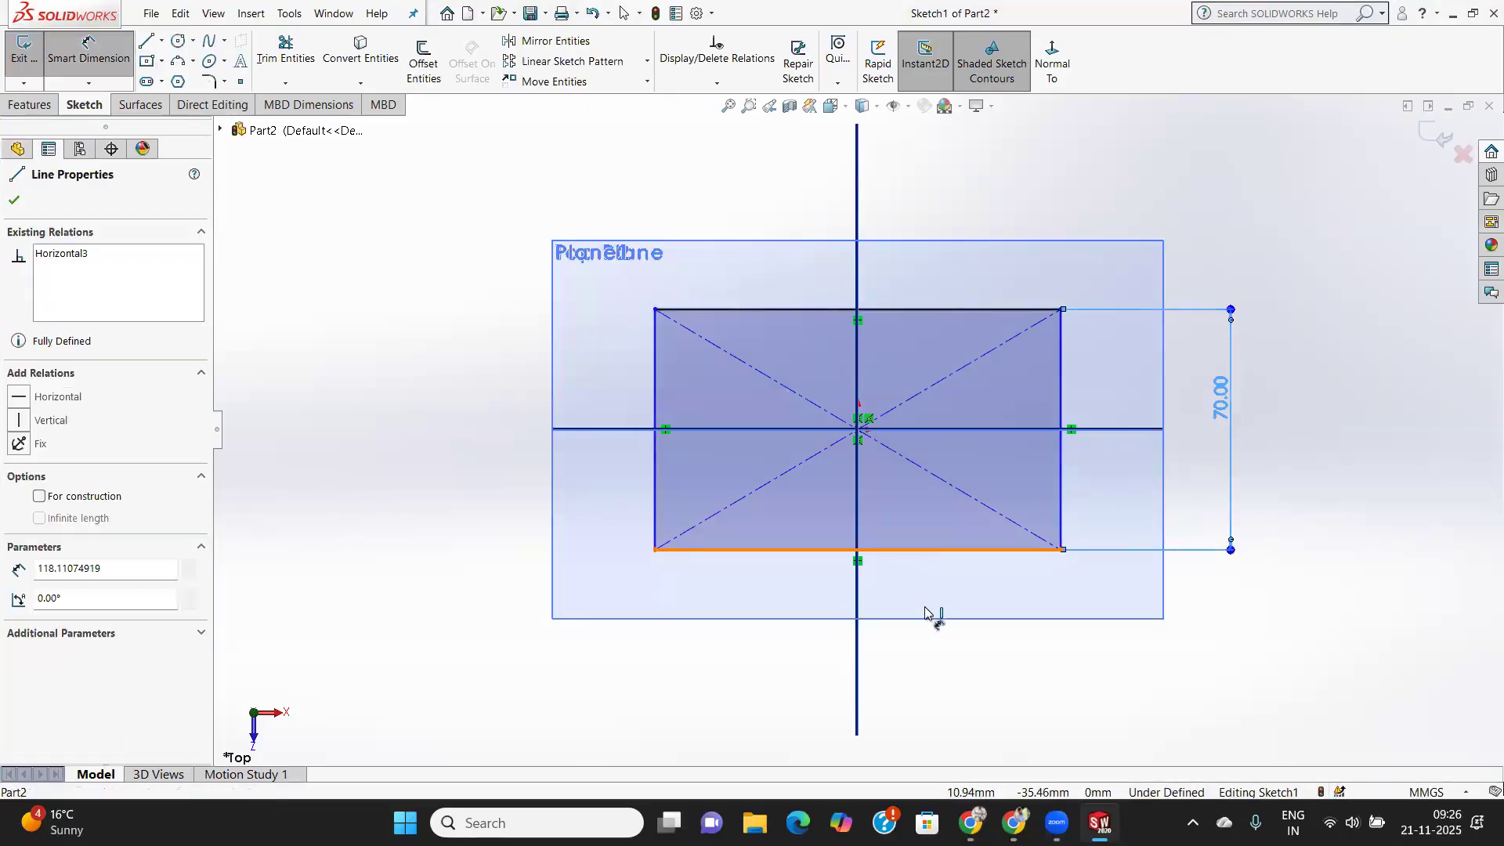
{"action": "left_click", "coordinate": [915, 689]}
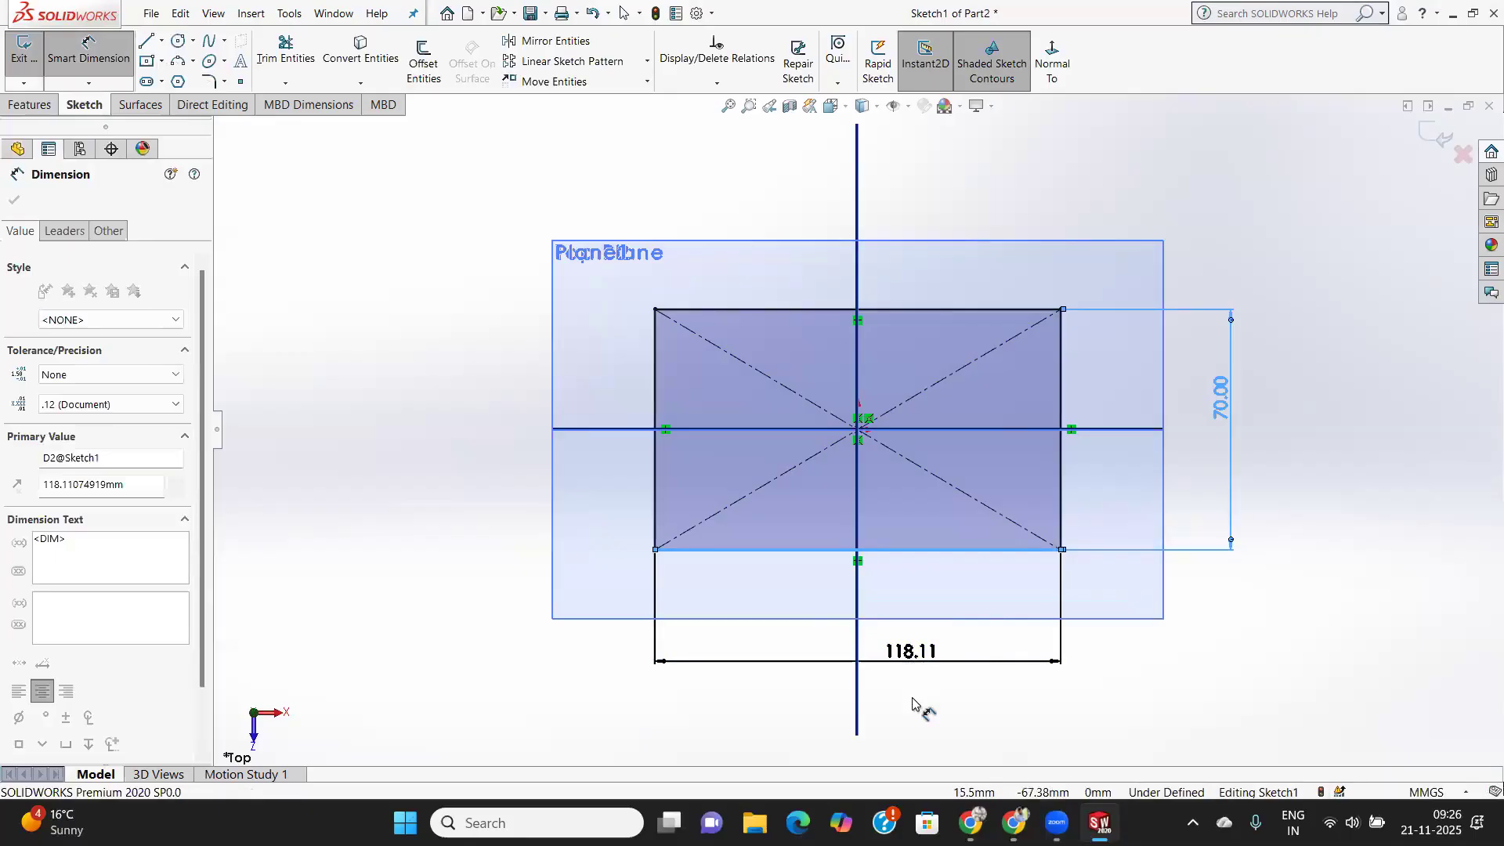
{"action": "type", "text": "100"}
{"action": "key", "text": "Return"}
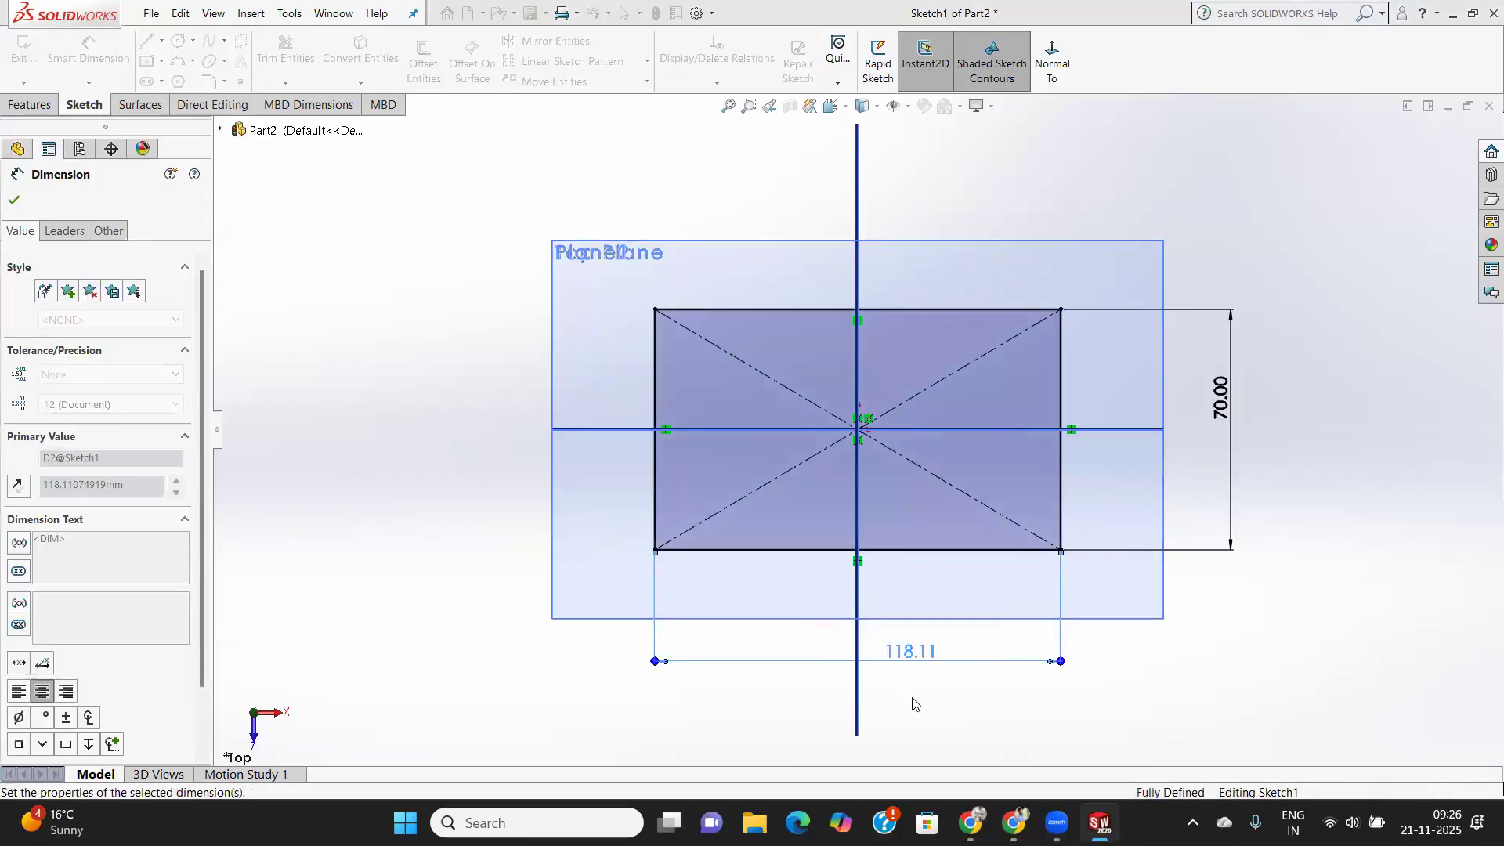
{"action": "left_click", "coordinate": [14, 201]}
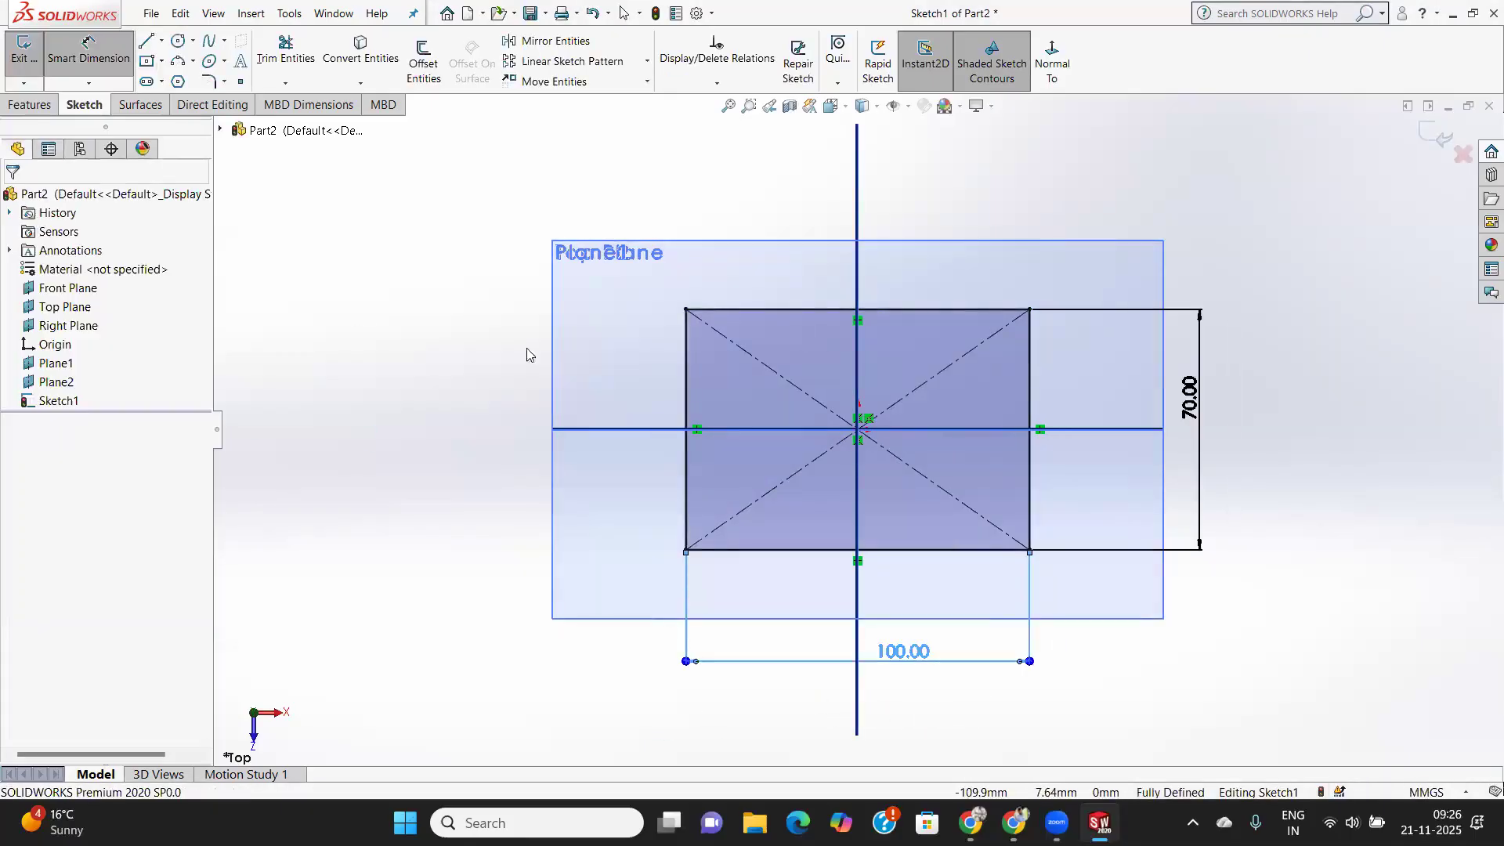
{"action": "left_click", "coordinate": [19, 60]}
Start a sketch on Plane1, 50 mm above the Top Plane, and view it face-on.
{"action": "middle_click_drag", "start_coordinate": [897, 435], "coordinate": [901, 329]}
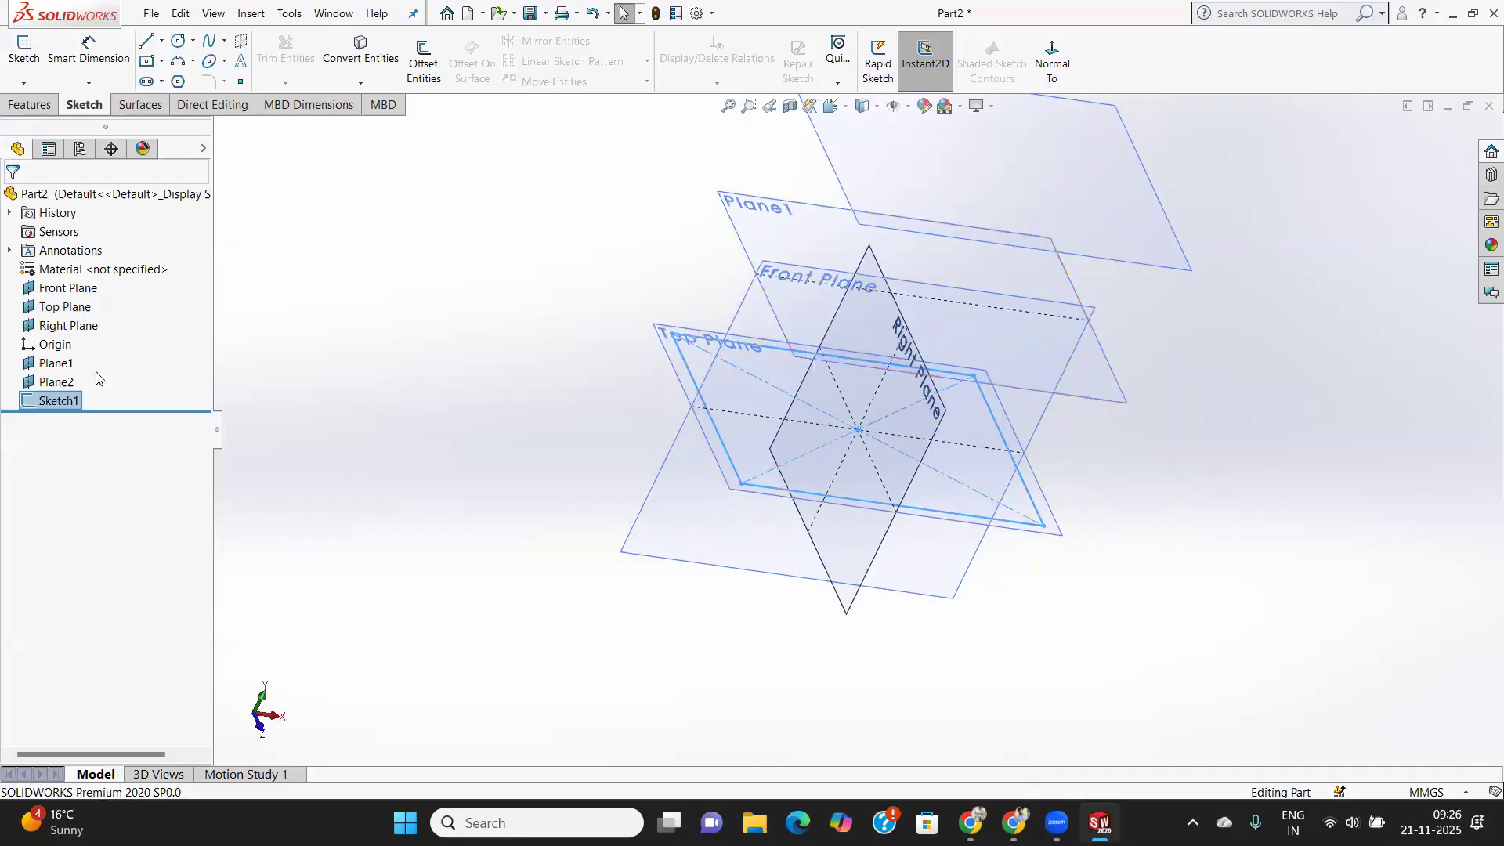
{"action": "left_click", "coordinate": [54, 364]}
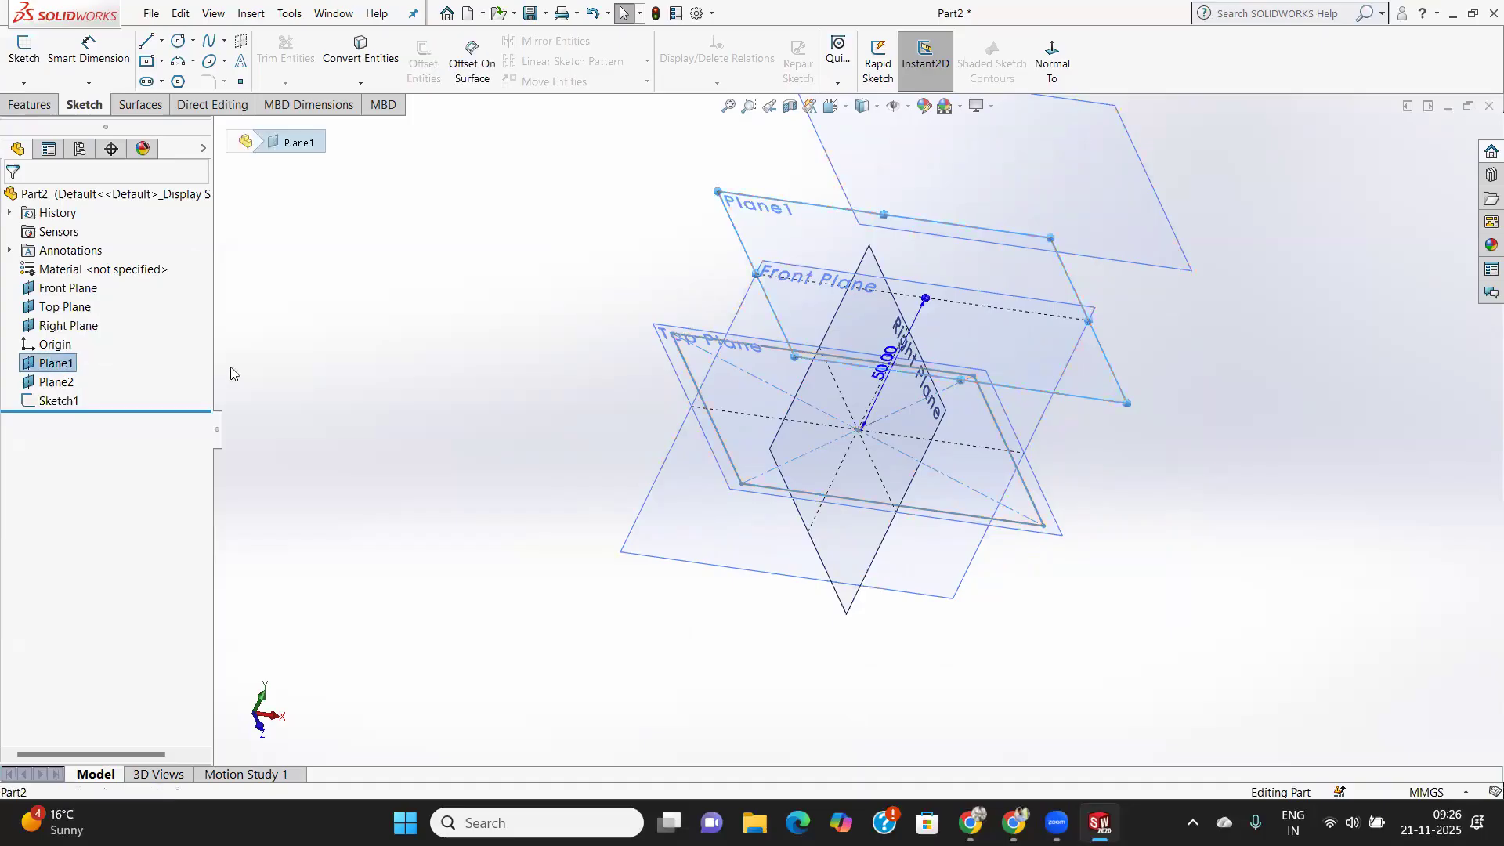
{"action": "left_click", "coordinate": [24, 49]}
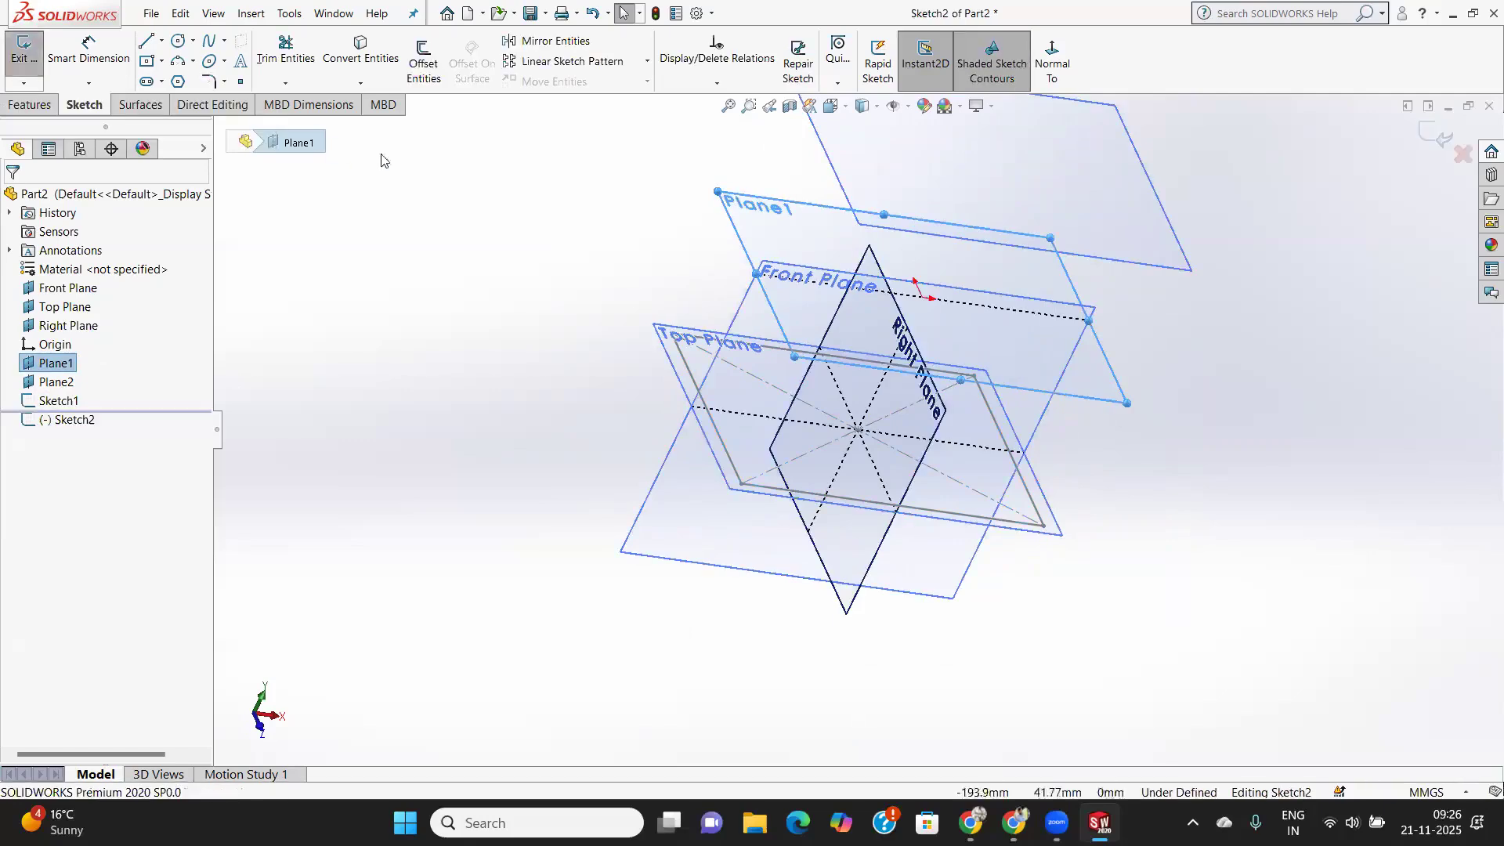
{"action": "left_click", "coordinate": [1052, 63]}
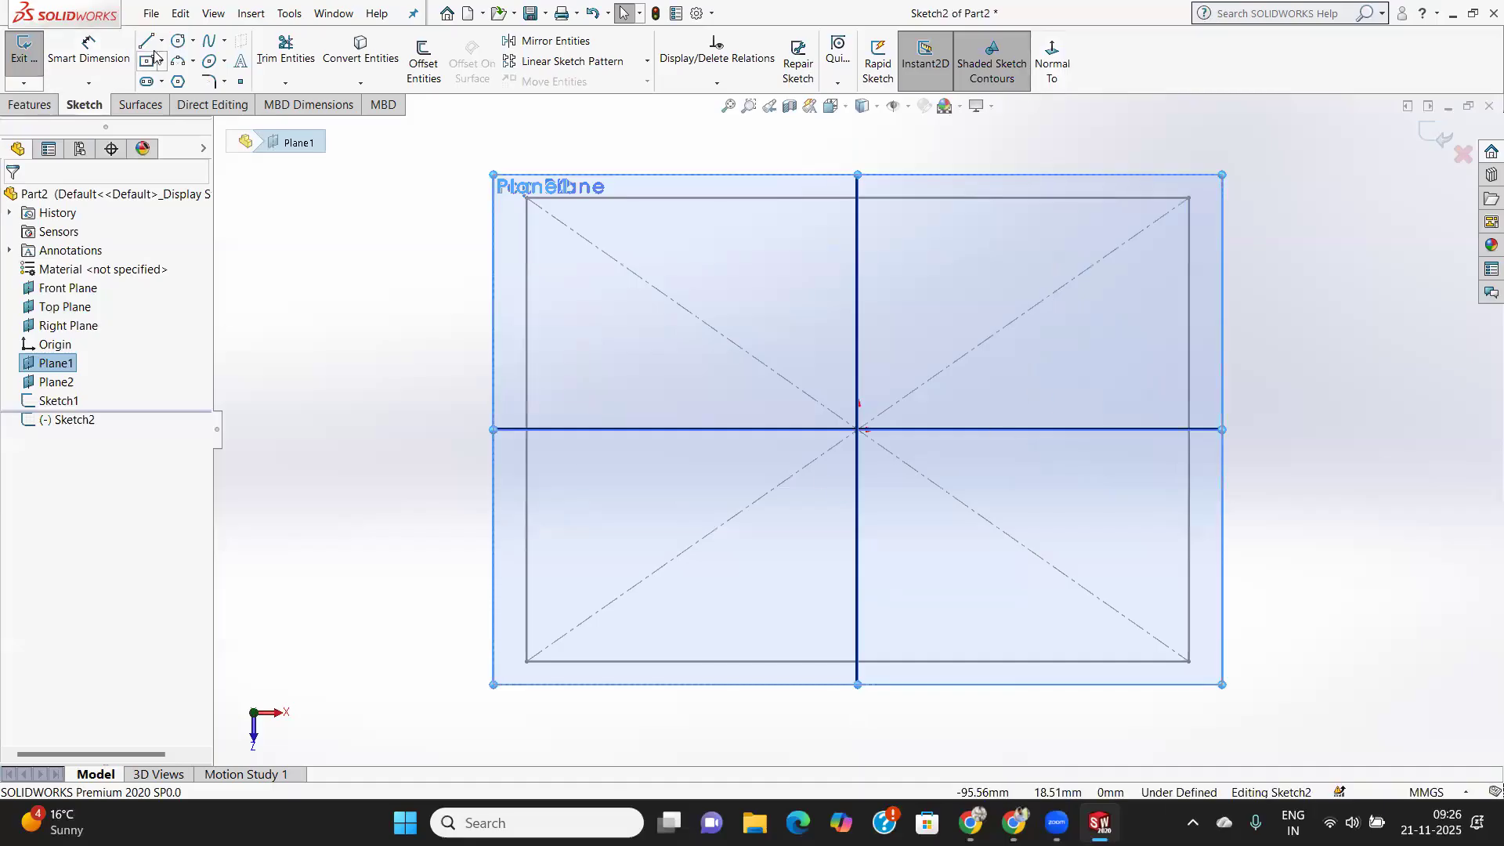
Draw a circle about 47 mm in diameter, centred on the origin of the Plane1 sketch.
{"action": "left_click", "coordinate": [179, 40]}
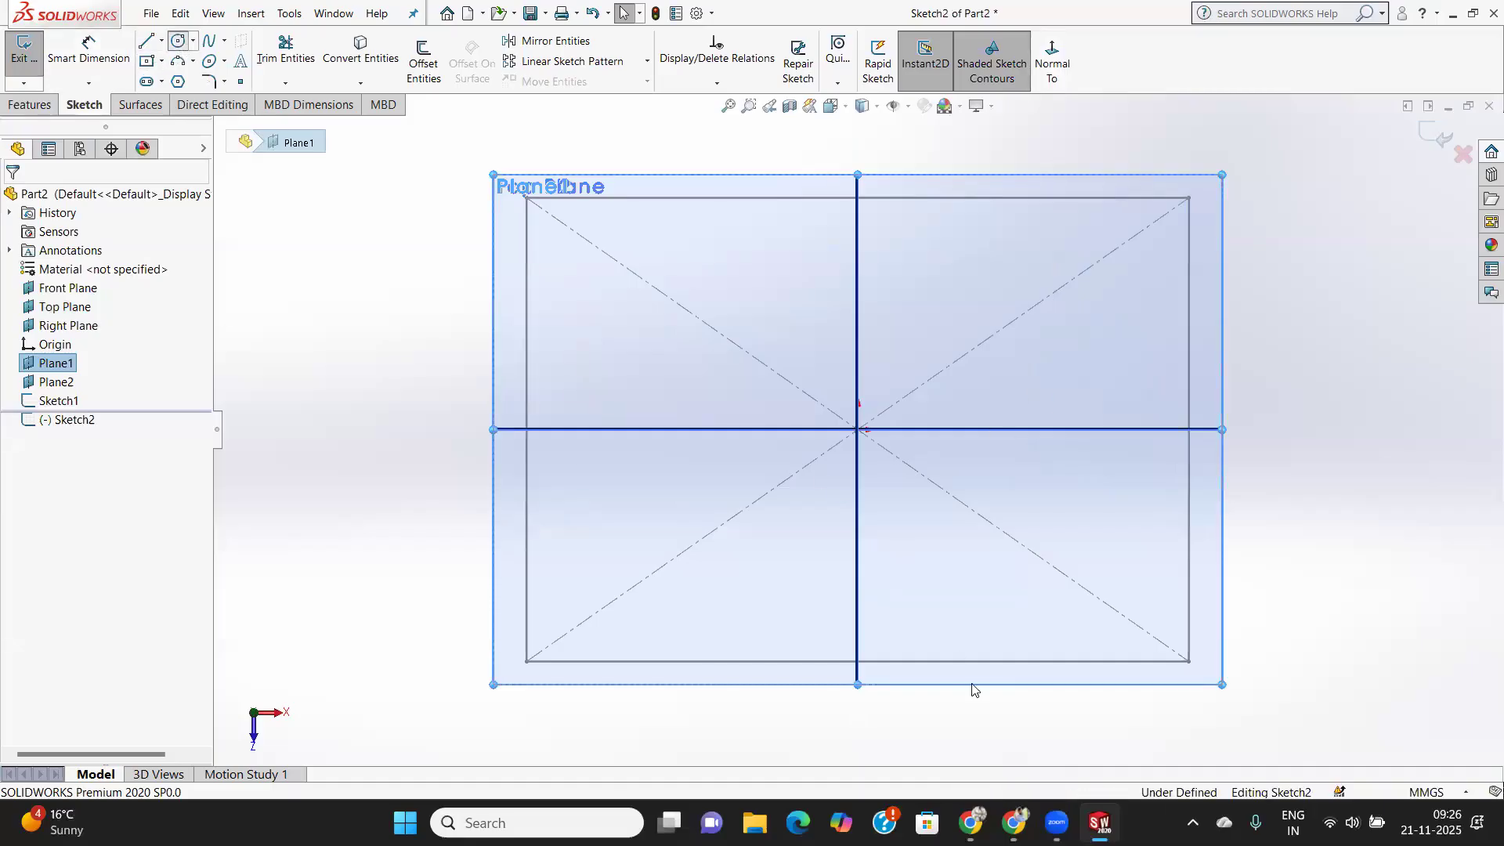
{"action": "left_click", "coordinate": [859, 430]}
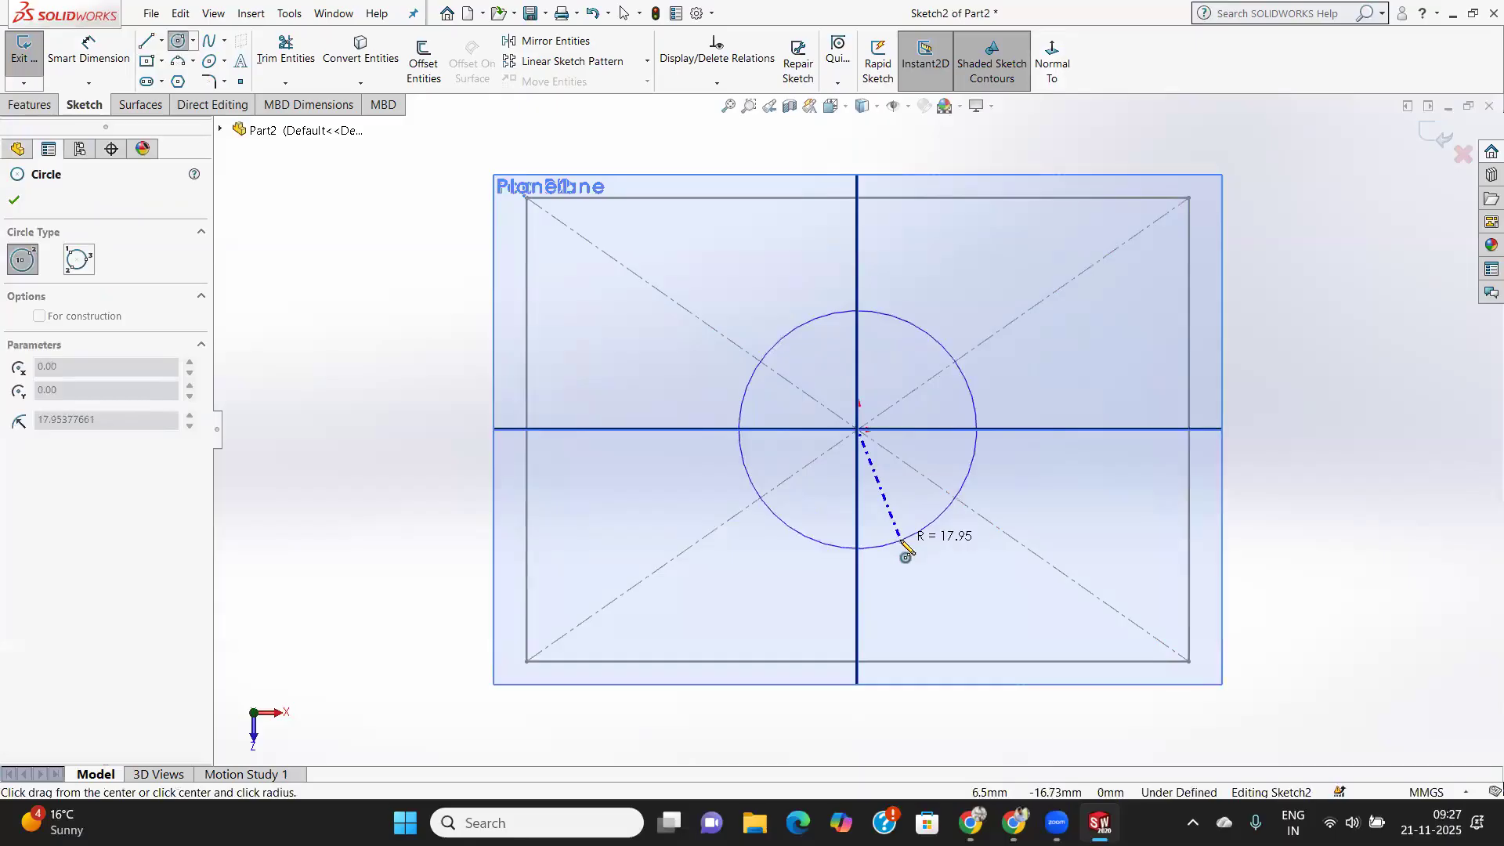
{"action": "left_click", "coordinate": [915, 586]}
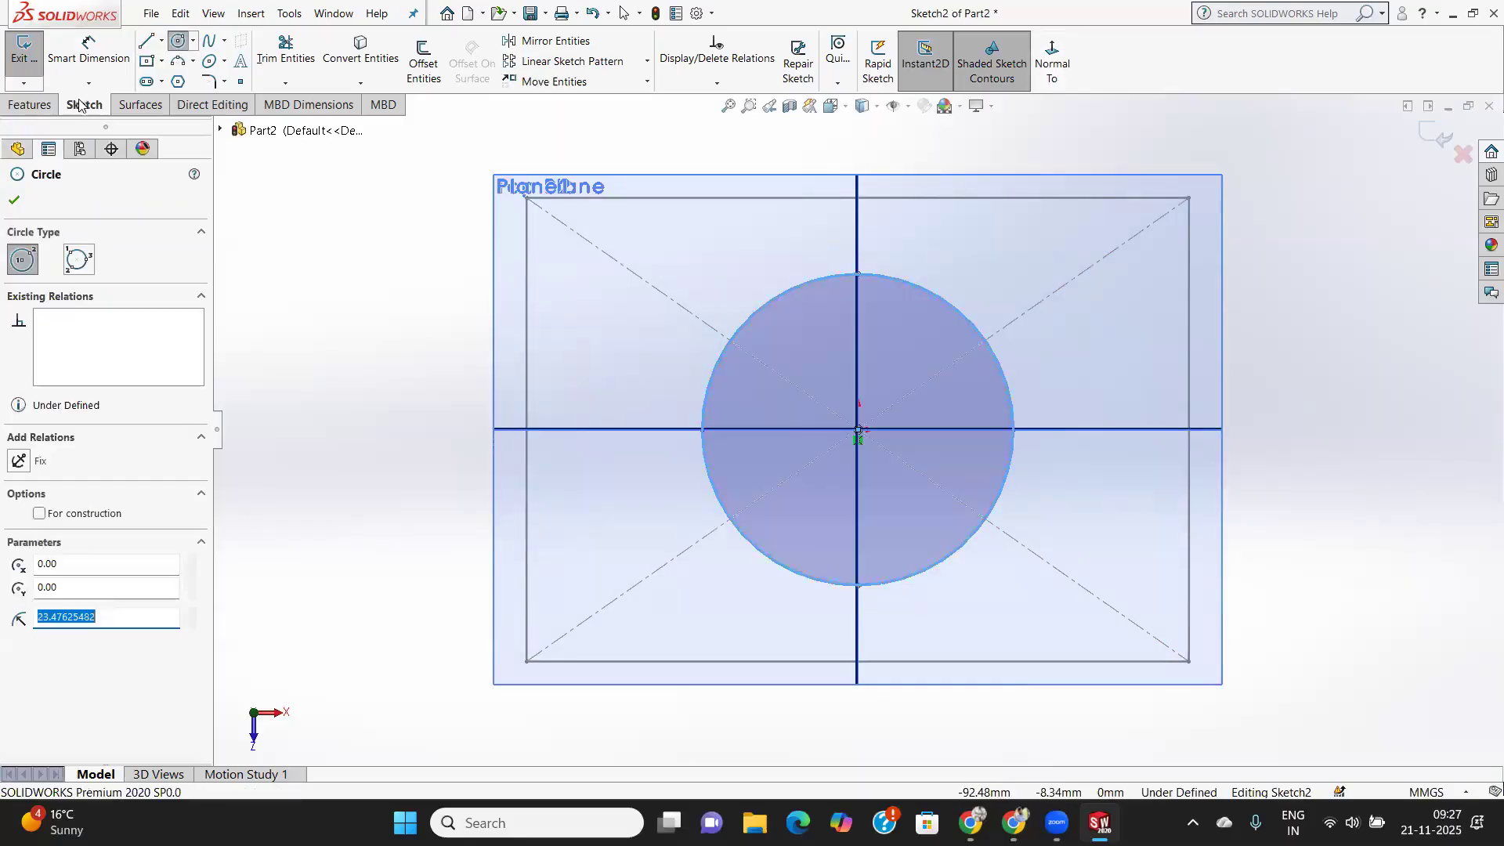
Dimension the circle's diameter as 50 mm and exit the Plane1 sketch.
{"action": "left_click", "coordinate": [88, 49]}
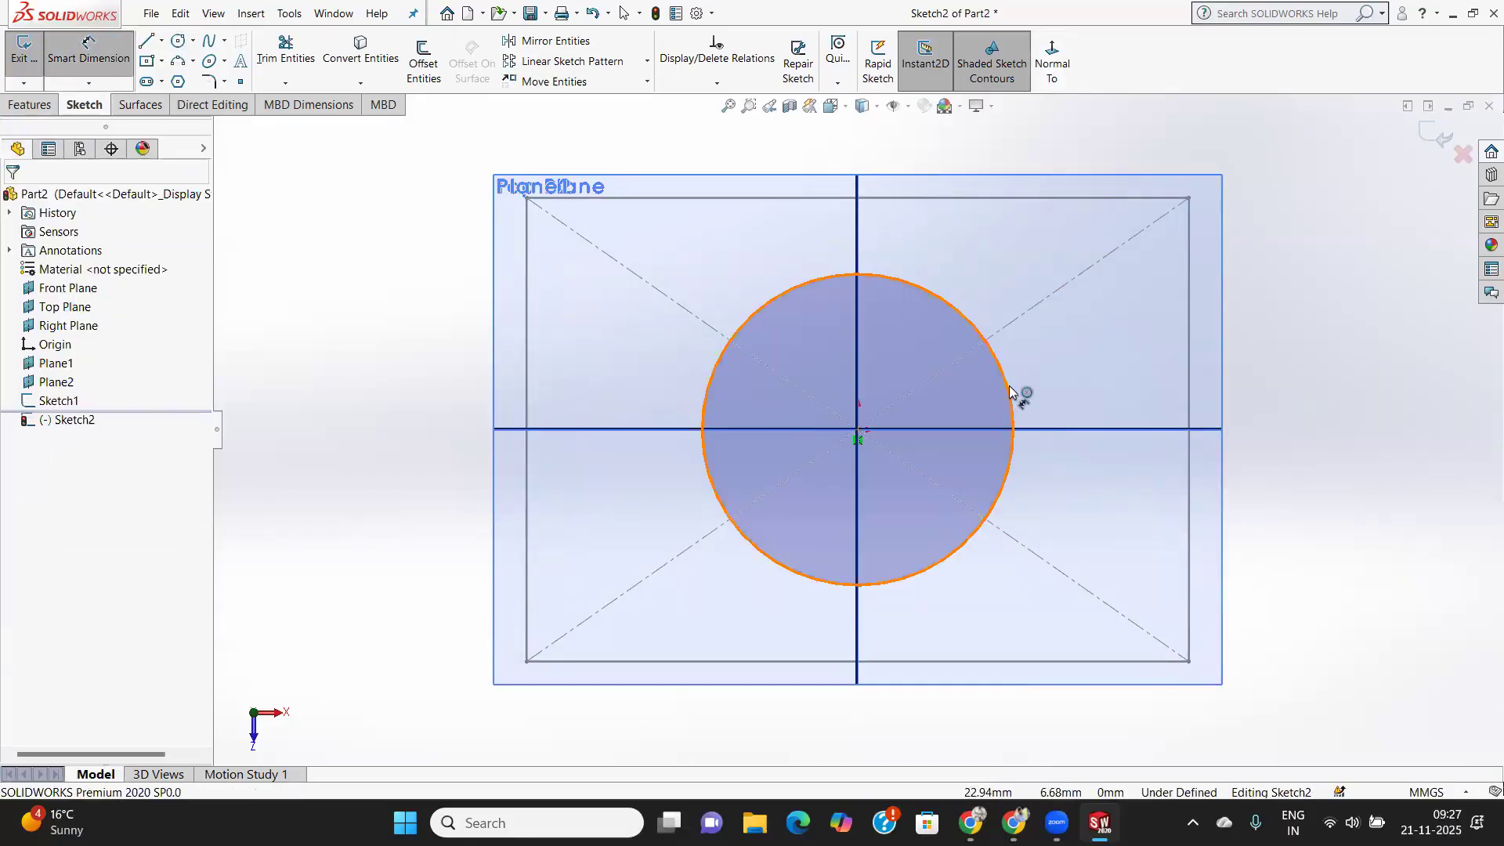
{"action": "left_click", "coordinate": [1051, 379]}
{"action": "left_click", "coordinate": [1266, 321]}
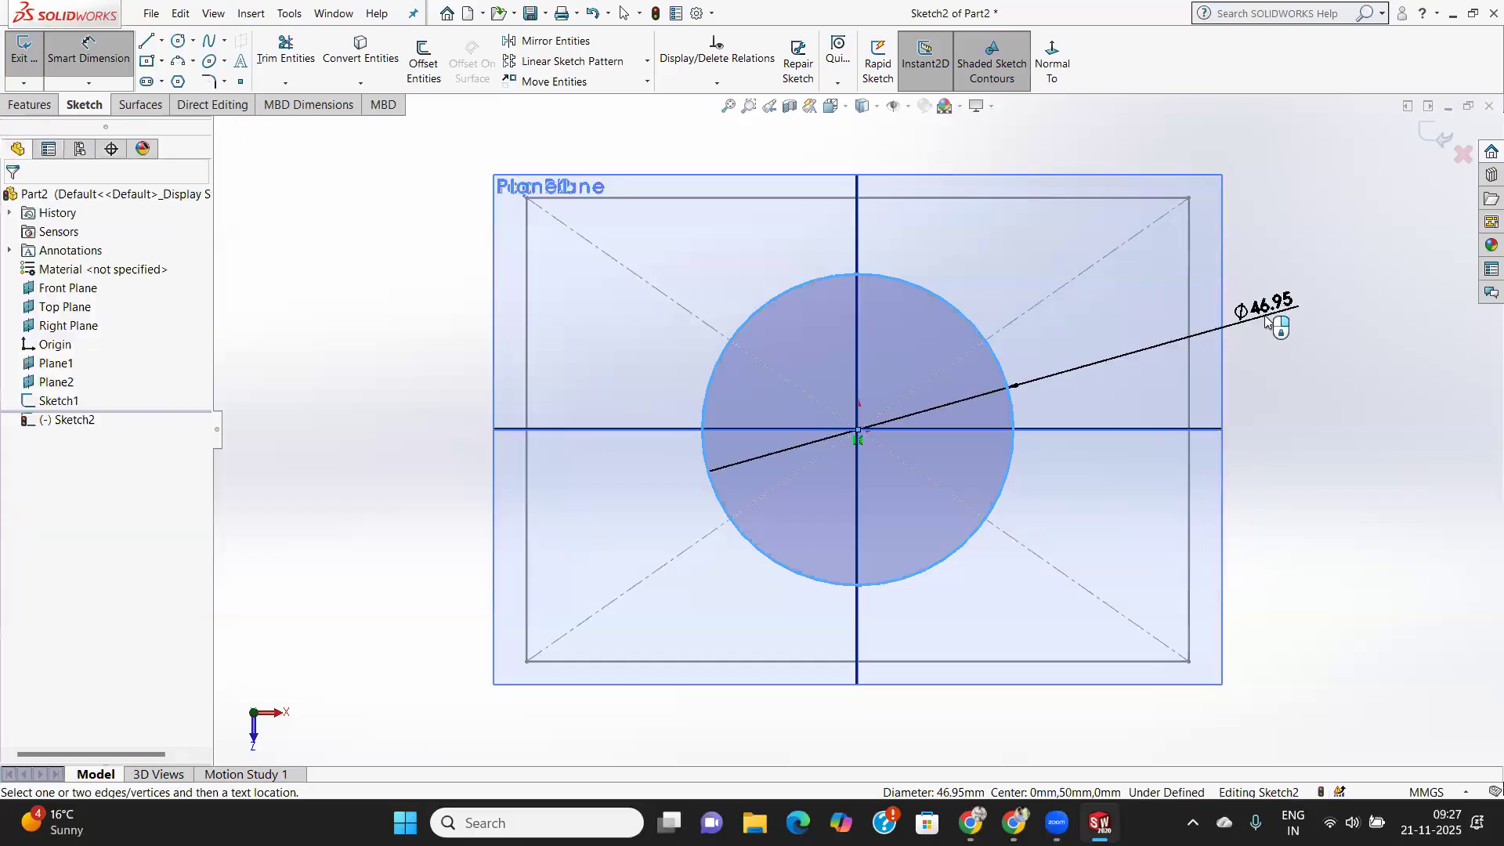
{"action": "type", "text": "50"}
{"action": "key", "text": "Return"}
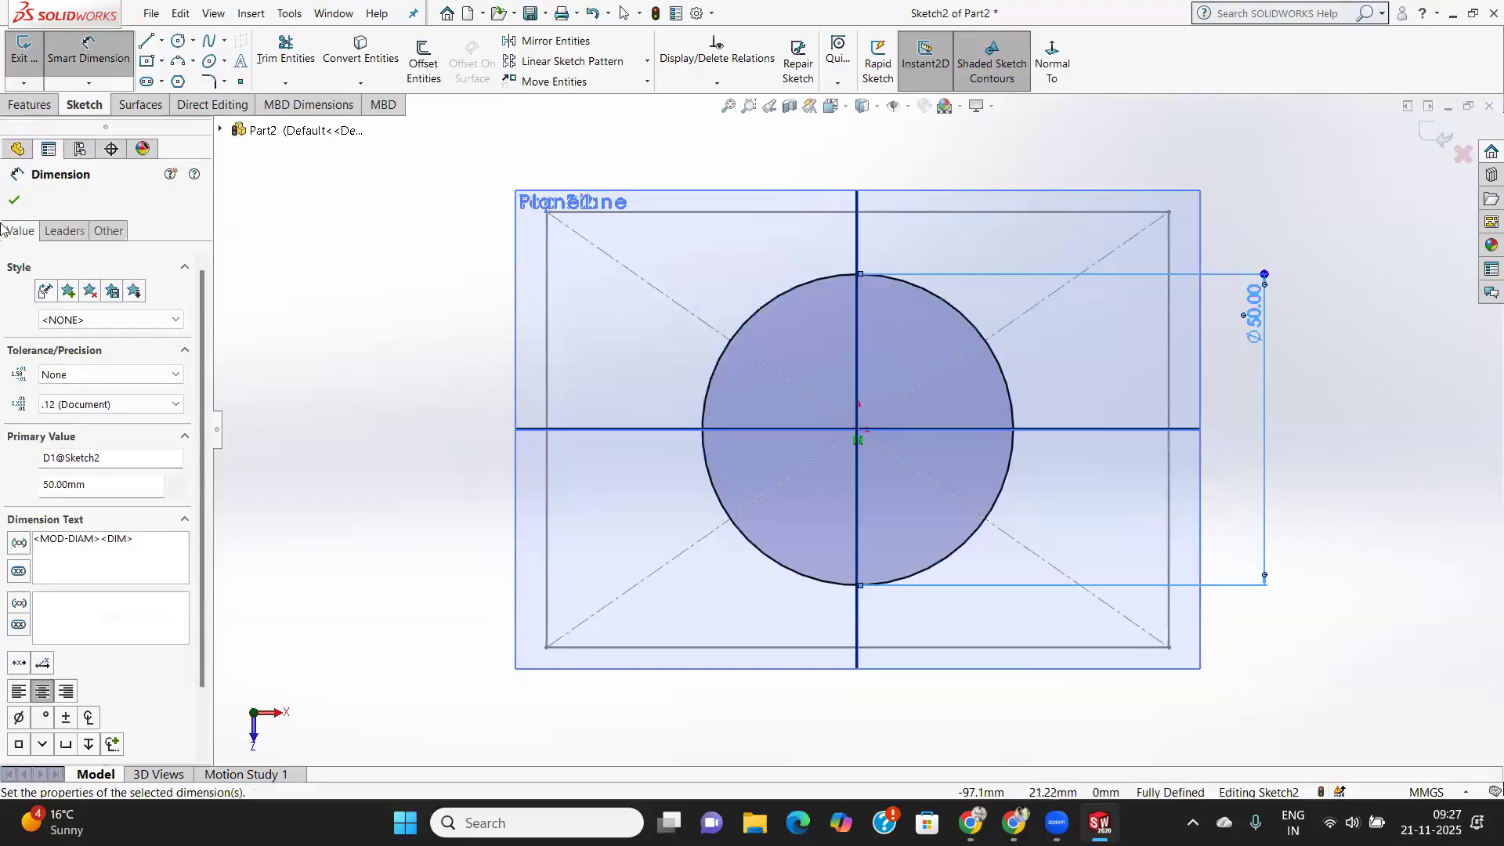
{"action": "left_click", "coordinate": [14, 199]}
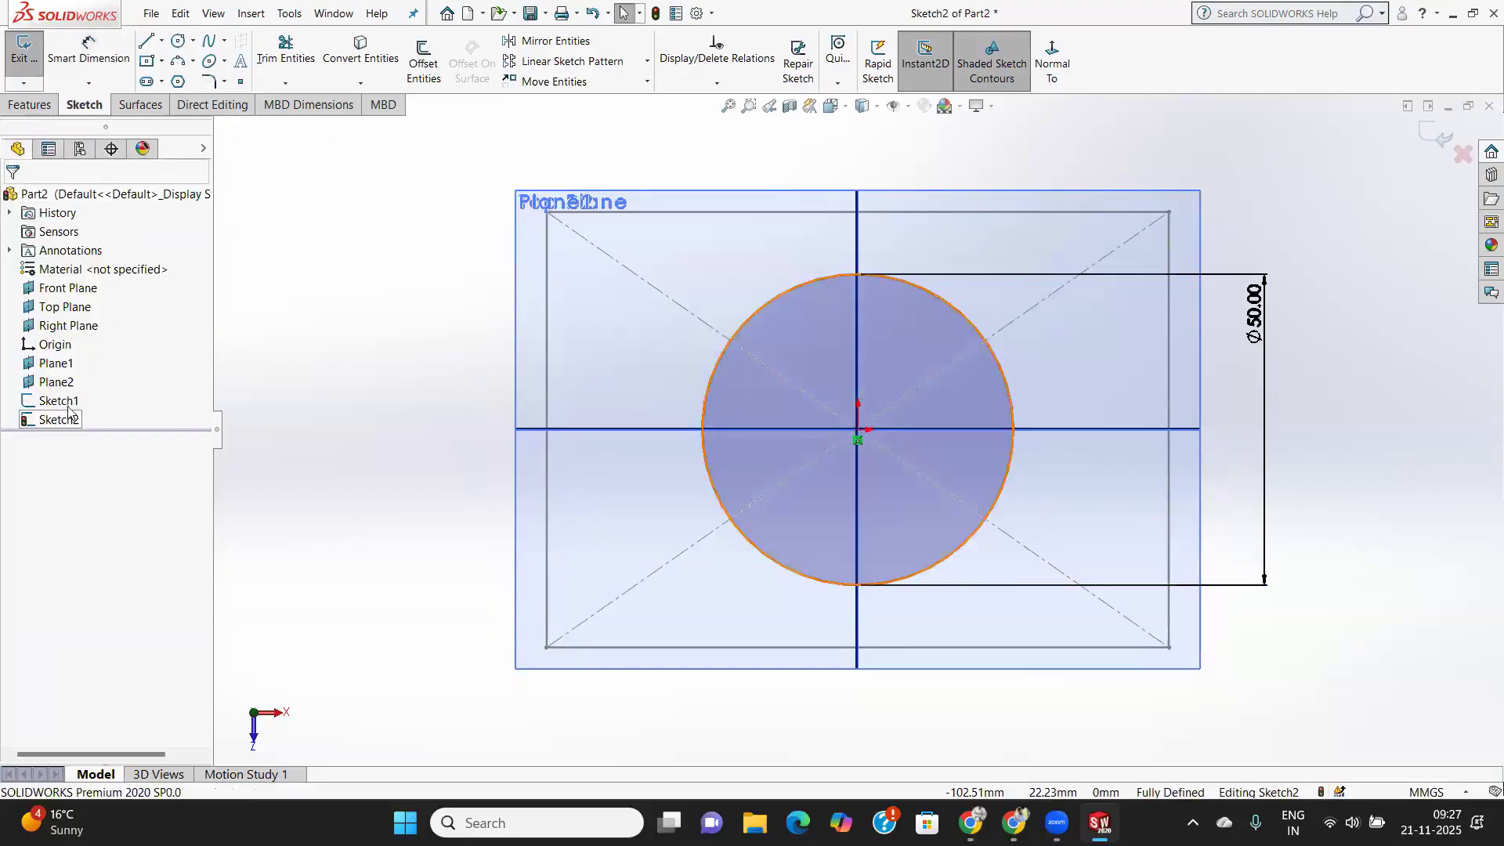
{"action": "left_click", "coordinate": [56, 383]}
{"action": "middle_click_drag", "start_coordinate": [791, 494], "coordinate": [835, 346]}
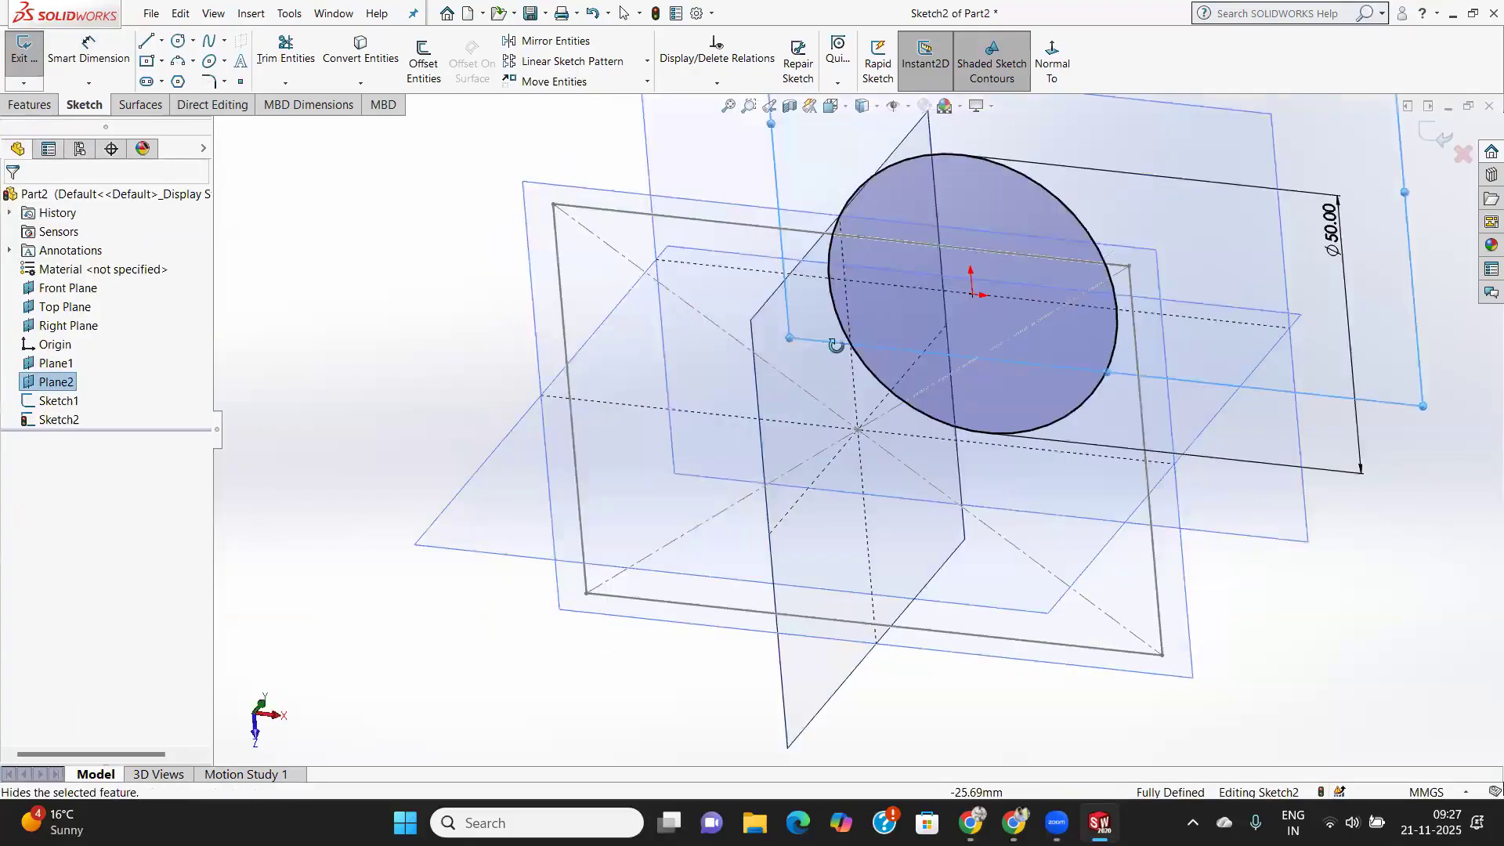
{"action": "left_click", "coordinate": [22, 49]}
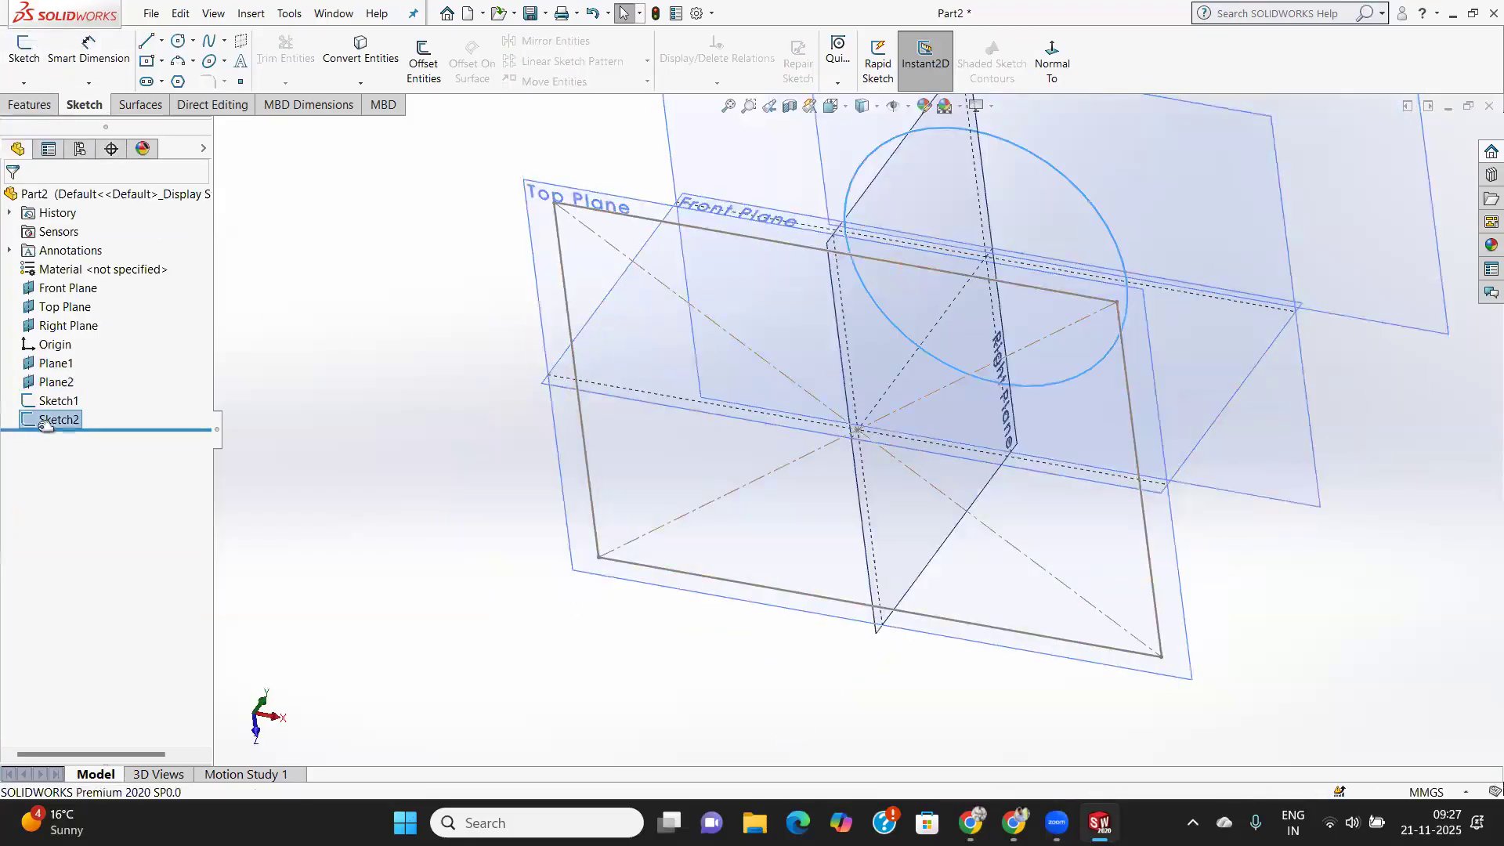
Start a sketch on Plane2, the uppermost offset plane, and view it face-on.
{"action": "left_click", "coordinate": [51, 383]}
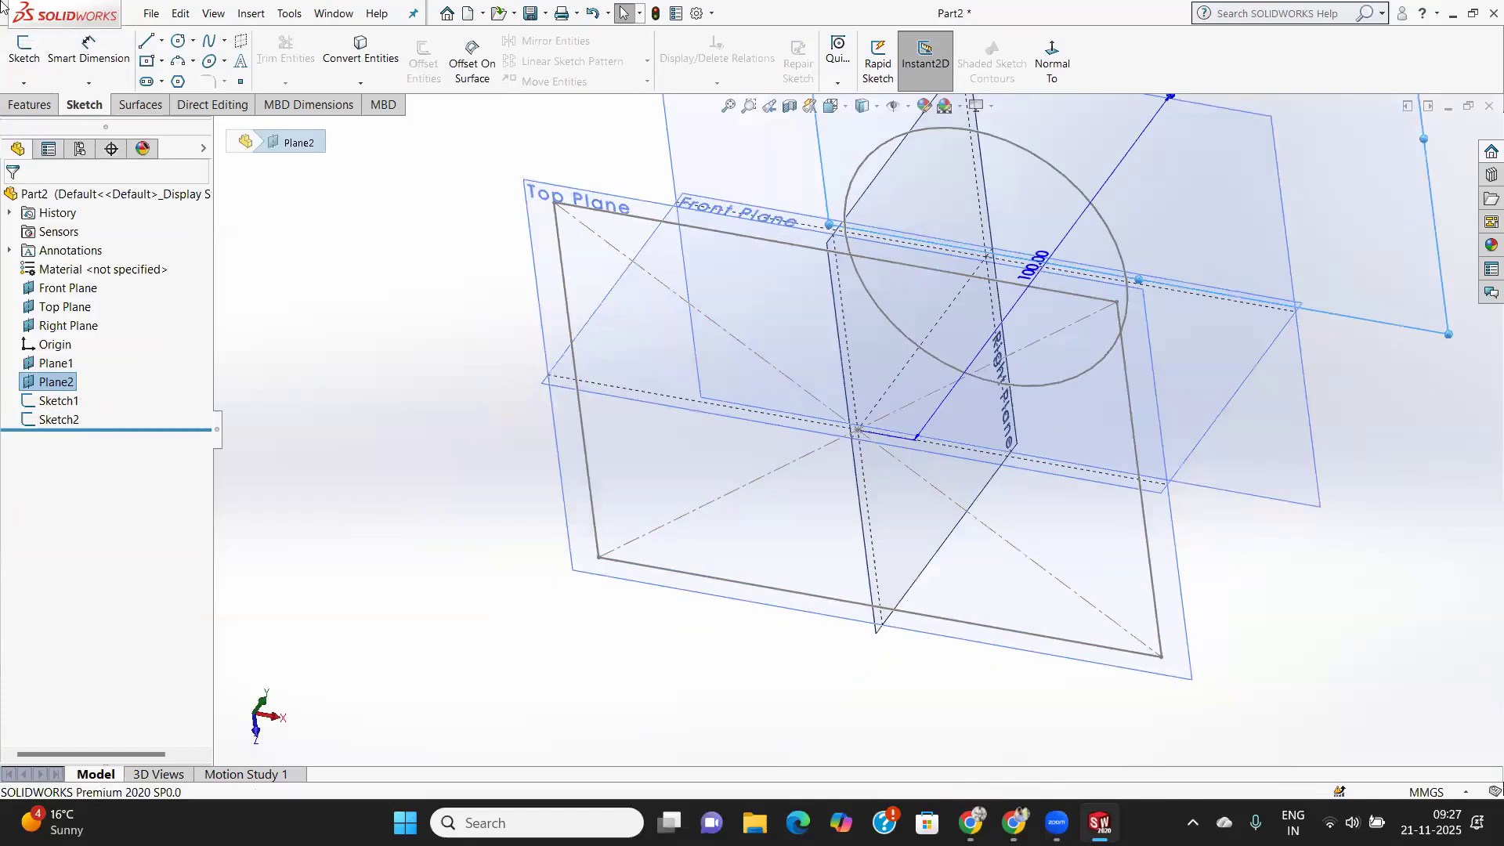
{"action": "left_click", "coordinate": [23, 43]}
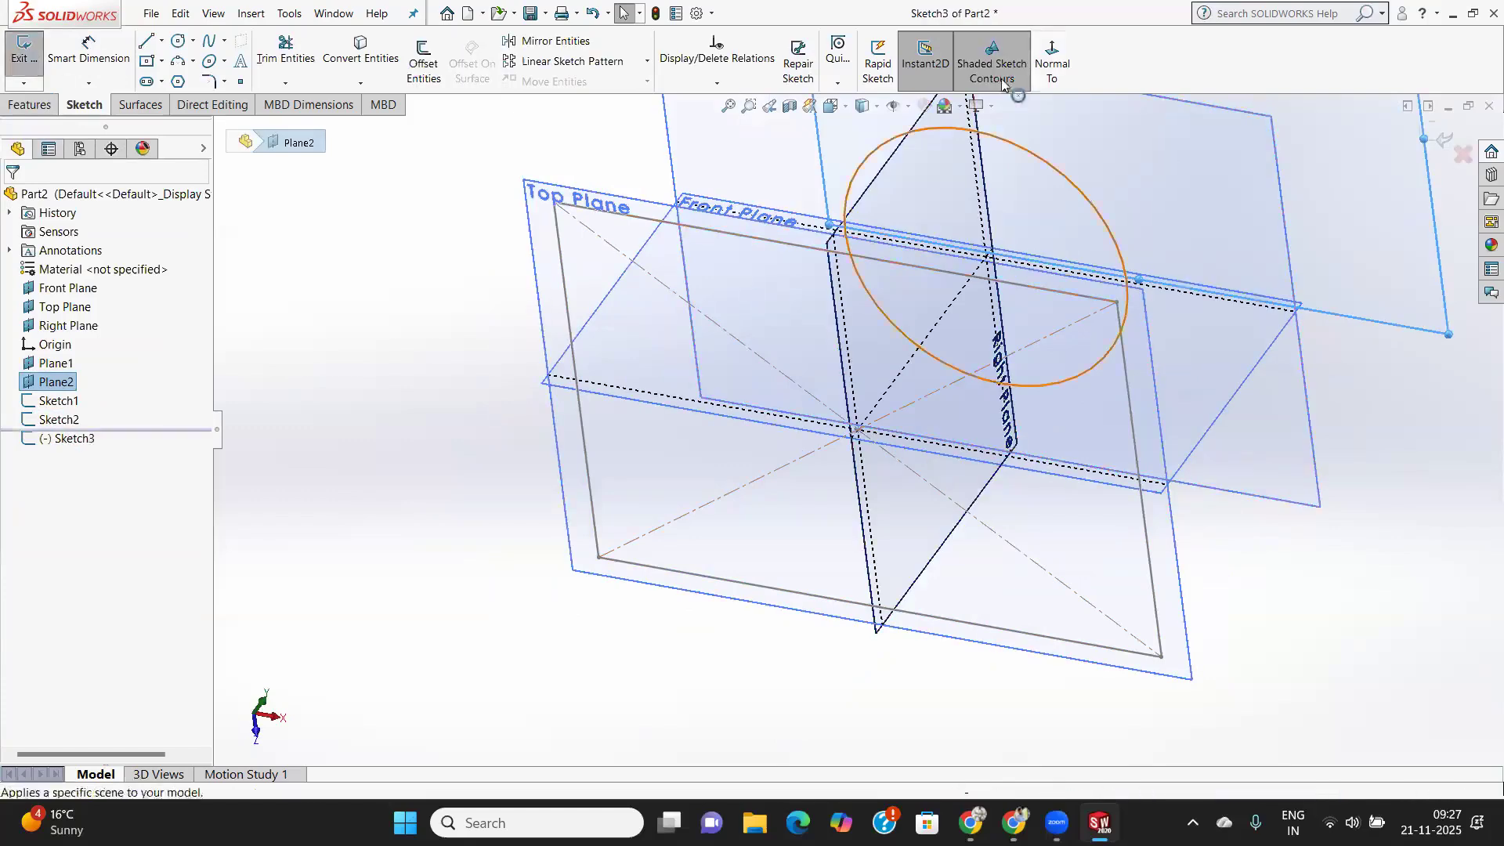
{"action": "left_click", "coordinate": [1054, 45]}
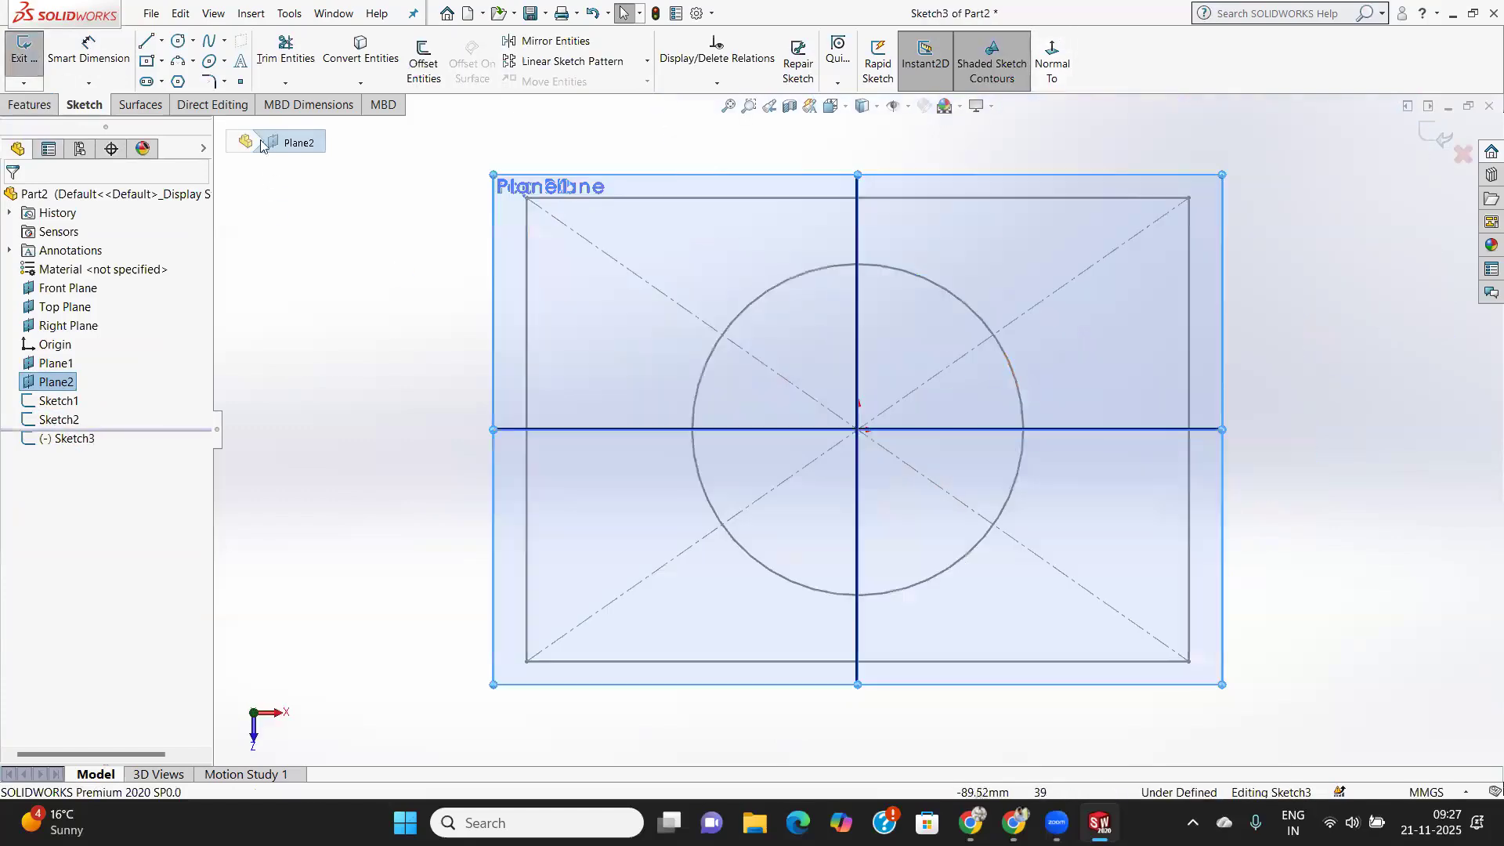
Draw a centre rectangle about 57 mm wide and 40 mm high, centred on the origin of the Plane2 sketch.
{"action": "left_click", "coordinate": [149, 62]}
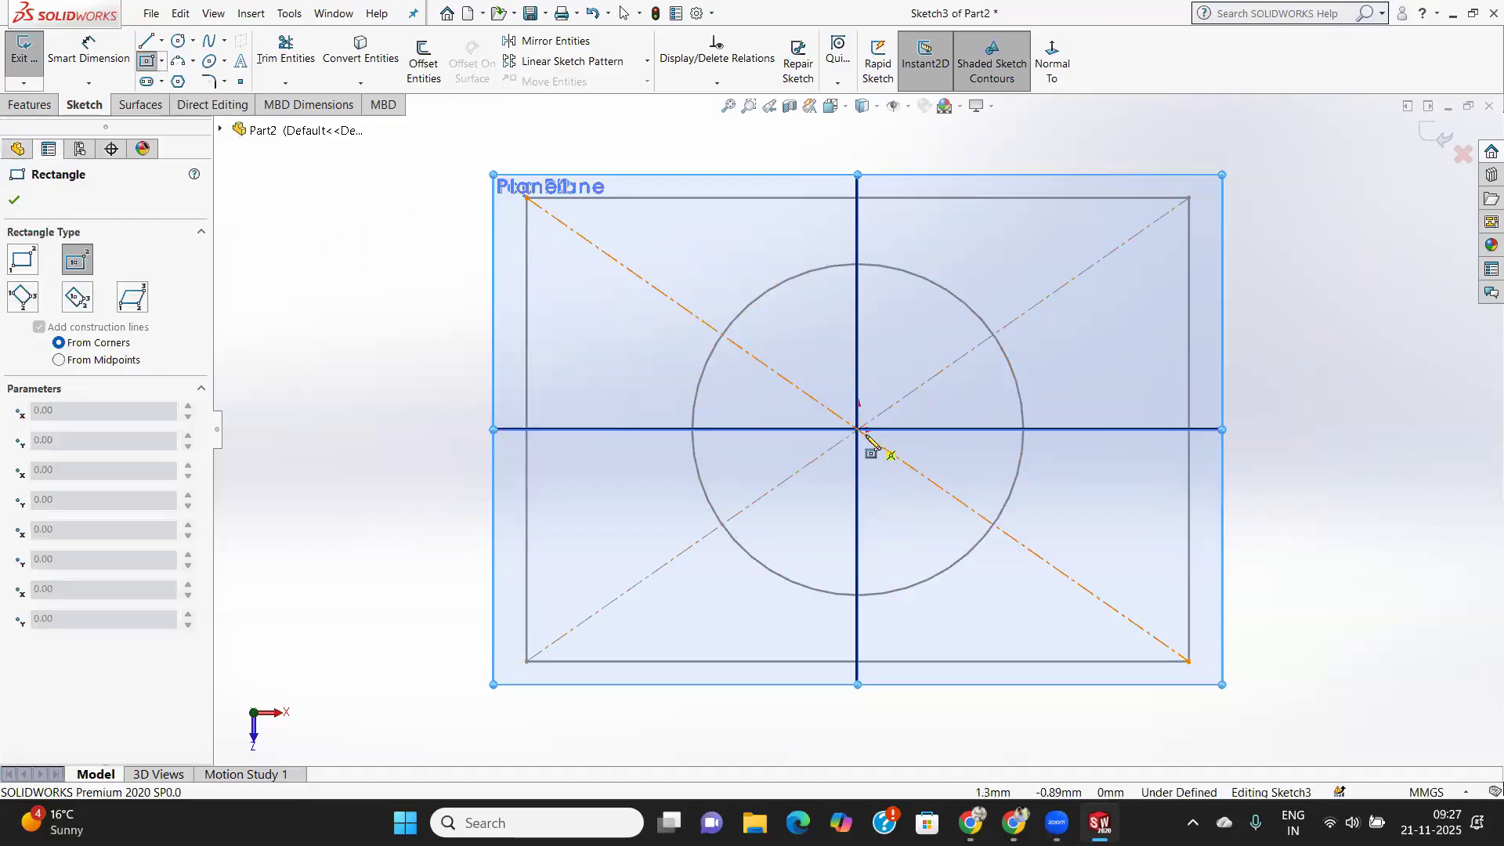
{"action": "left_click", "coordinate": [859, 430]}
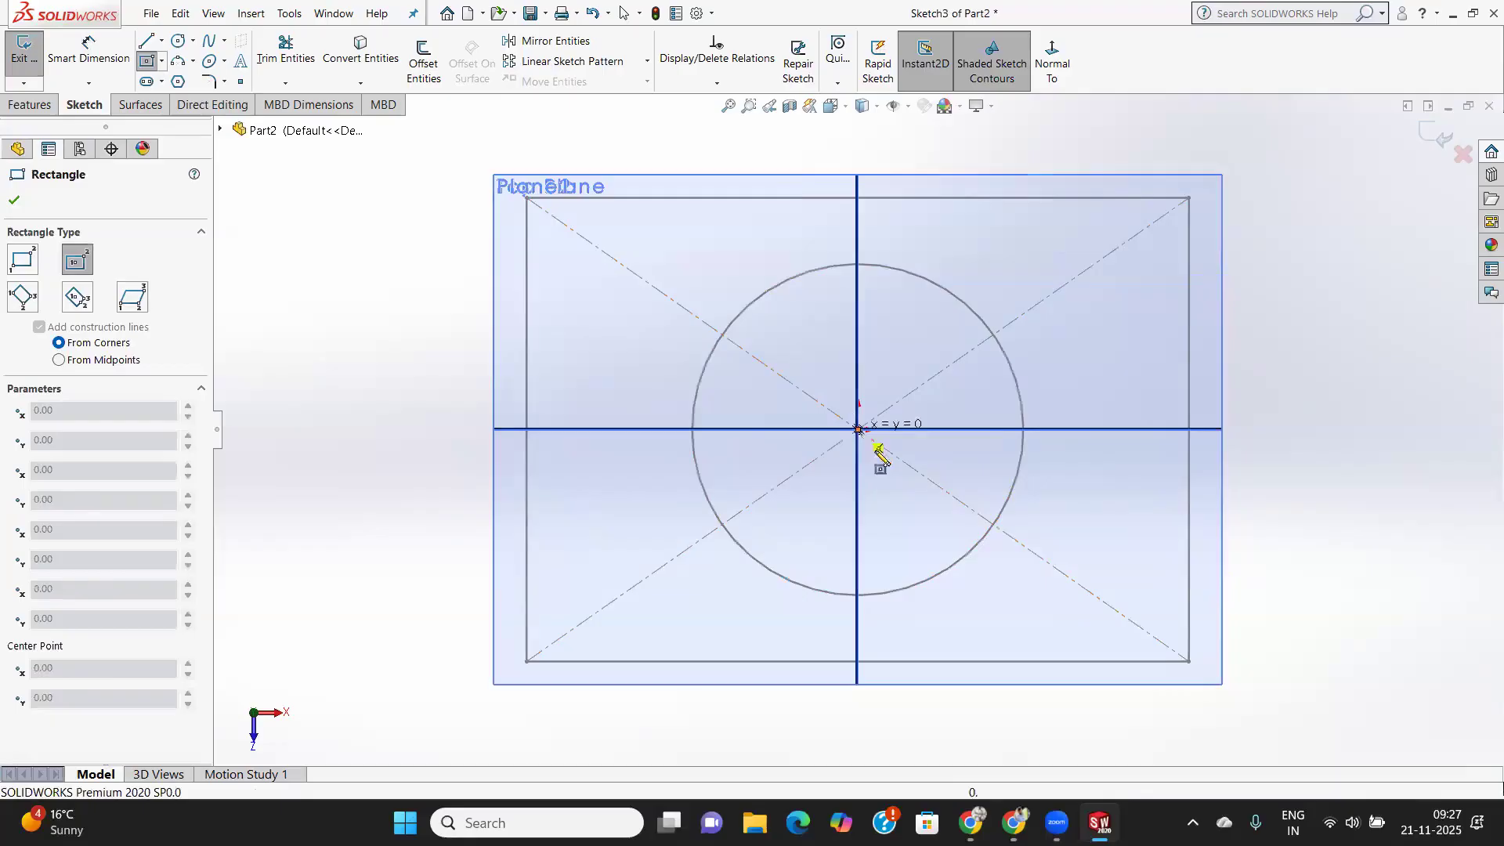
{"action": "left_click", "coordinate": [1047, 561]}
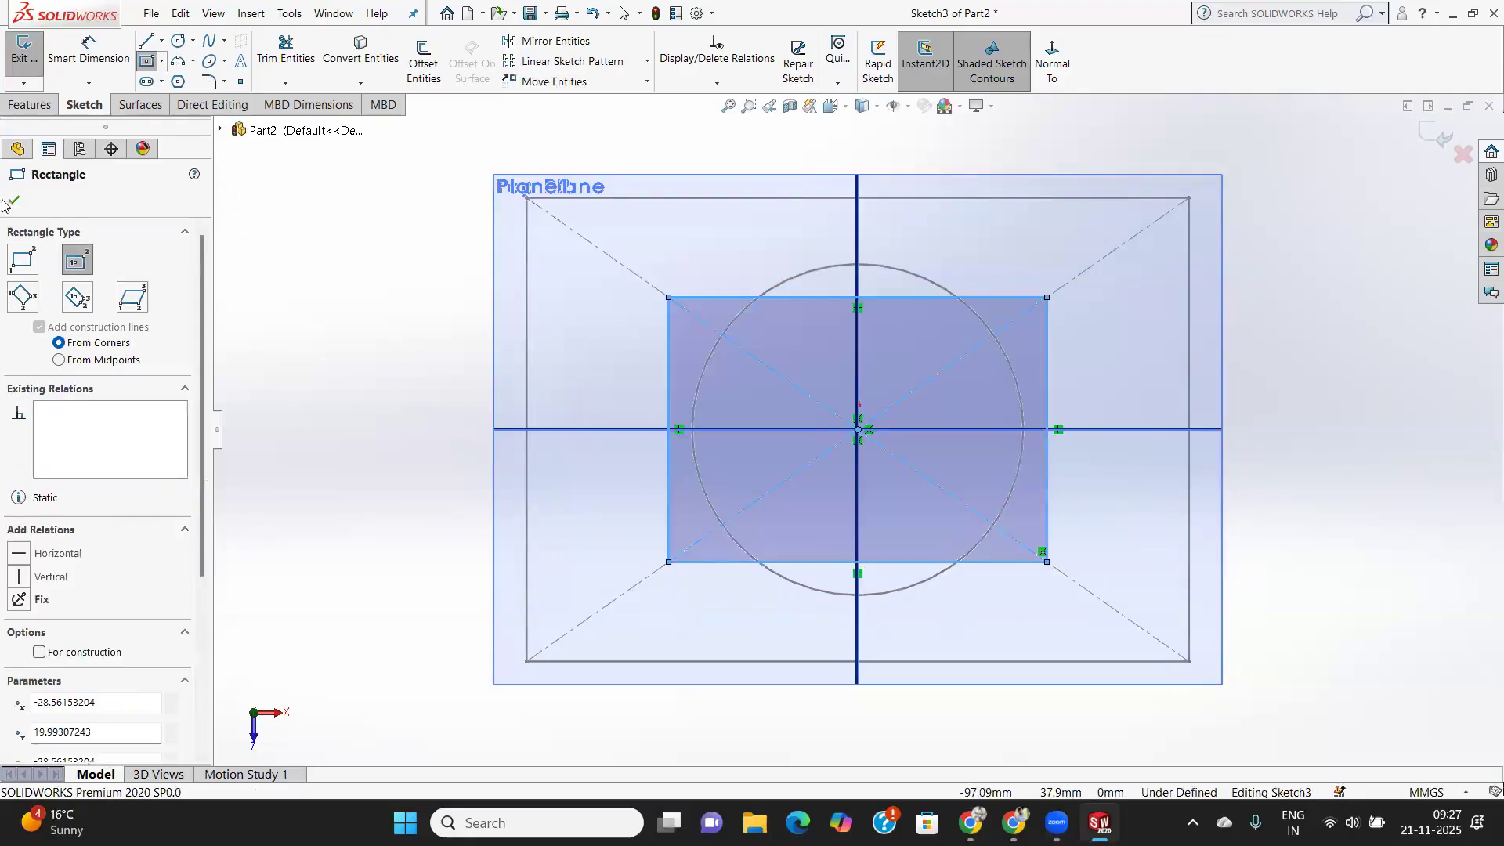
{"action": "key", "text": "Escape"}
Dimension the rectangle's vertical side as 40 mm.
{"action": "left_click", "coordinate": [89, 49]}
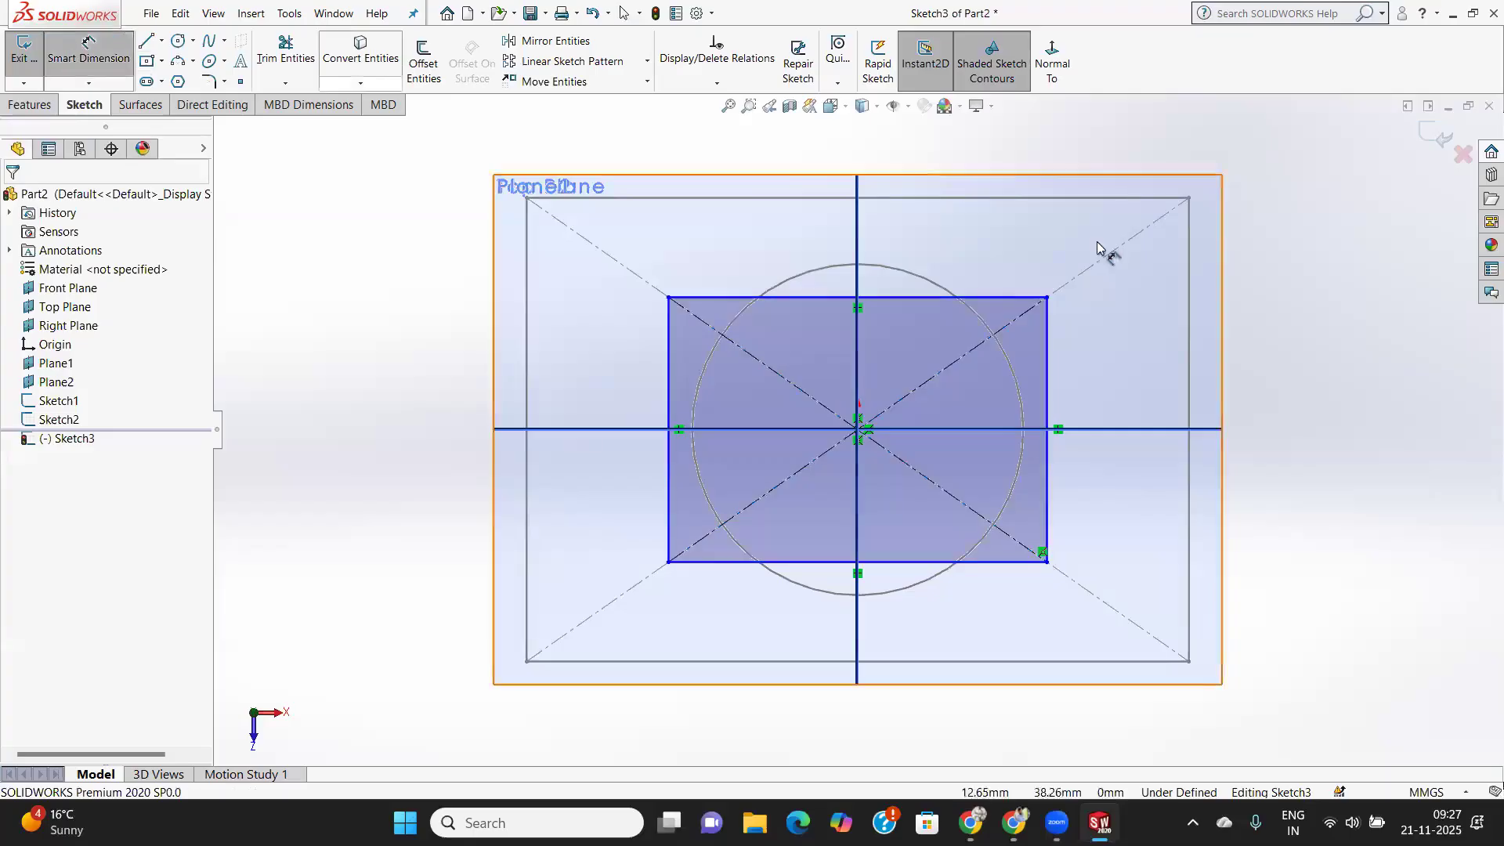
{"action": "left_click", "coordinate": [1047, 391]}
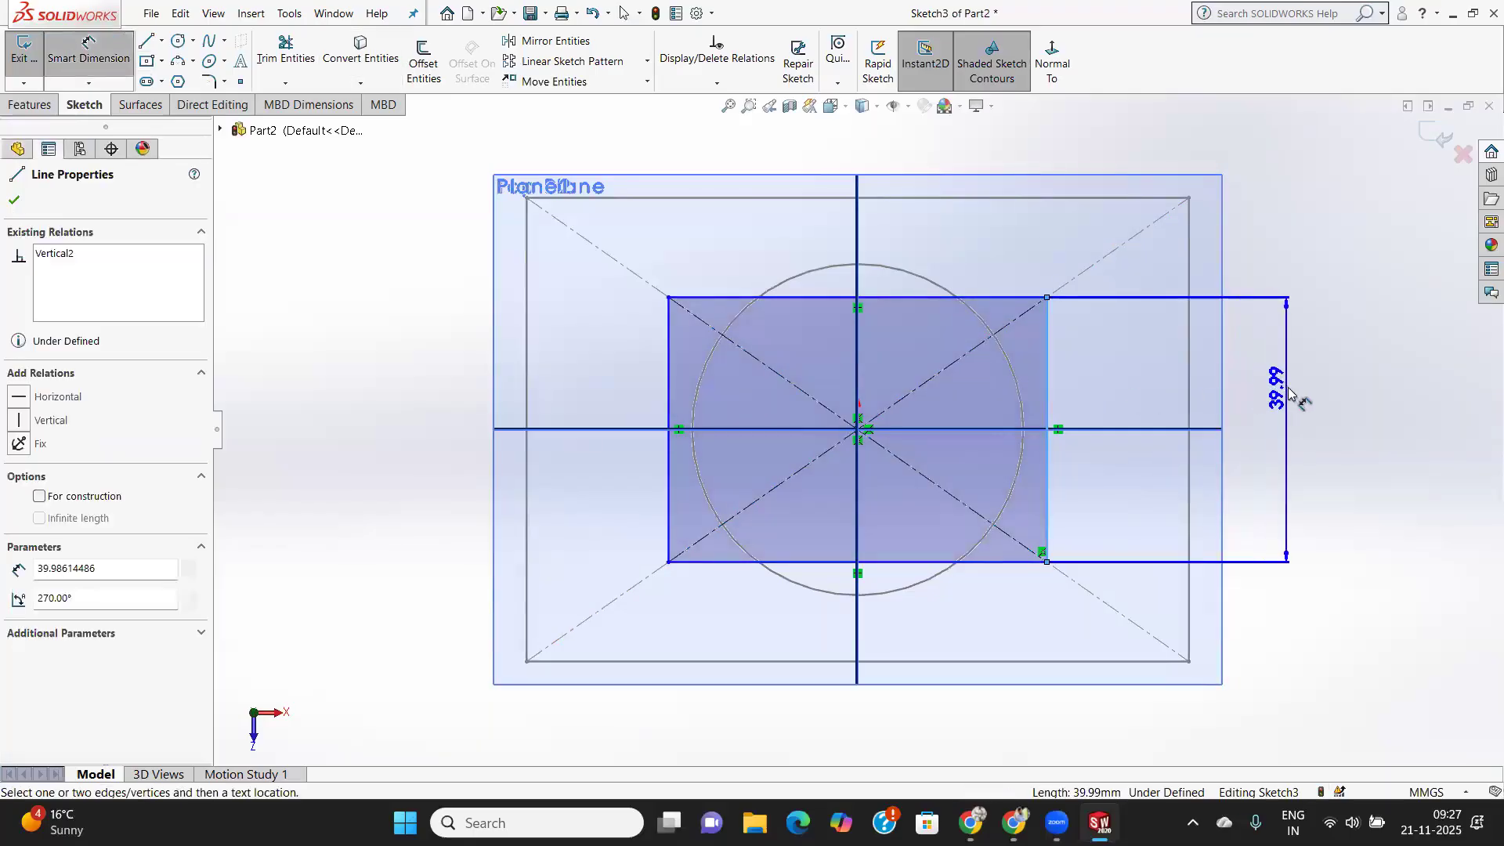
{"action": "left_click", "coordinate": [1319, 462]}
{"action": "type", "text": "40"}
{"action": "key", "text": "Return"}
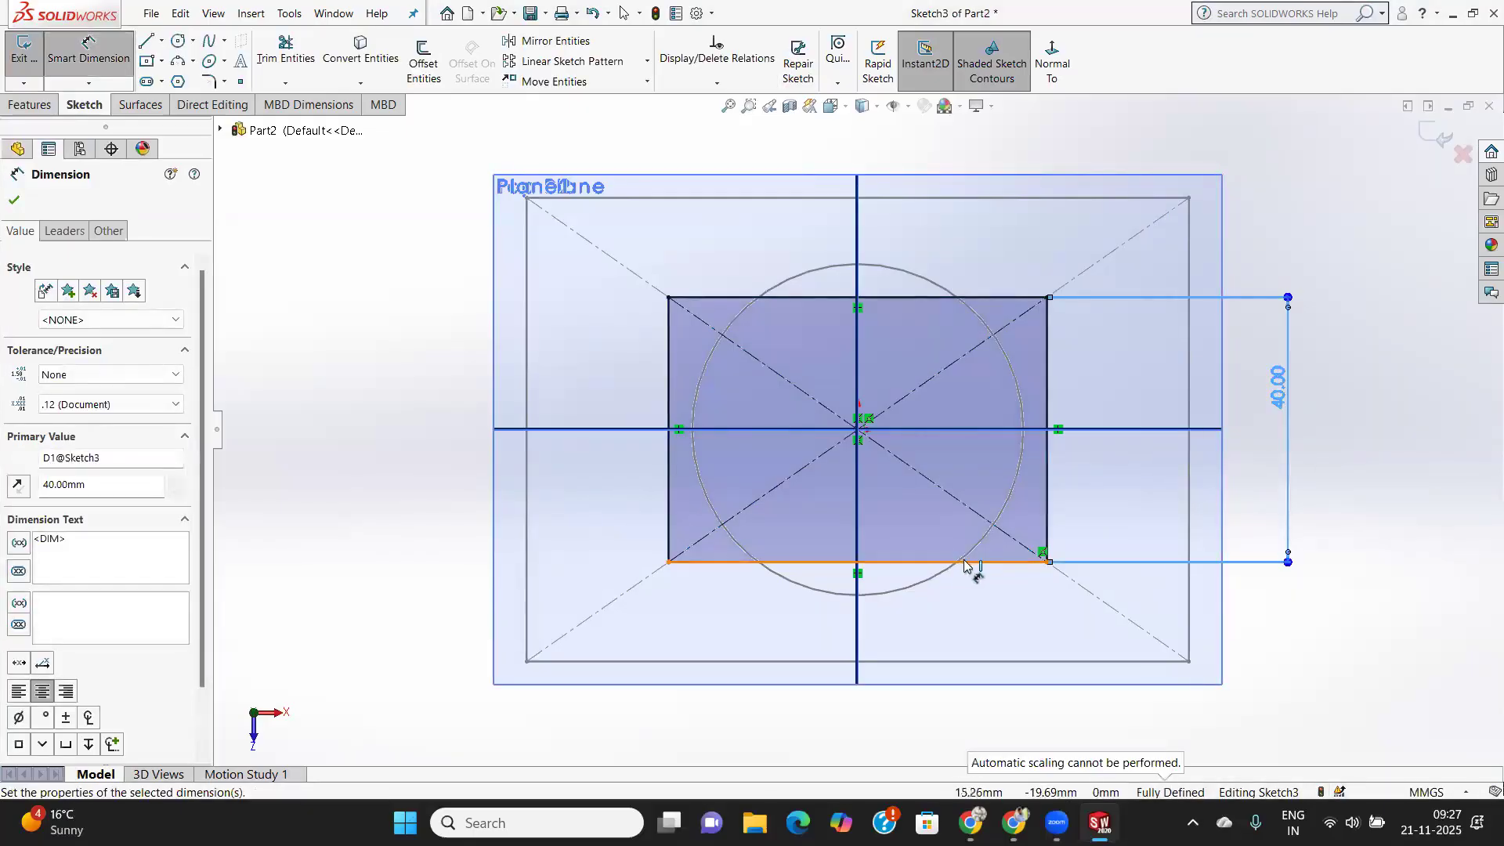
Add a driven dimension for the rectangle's width and exit the Plane2 sketch.
{"action": "left_click", "coordinate": [957, 561]}
{"action": "left_click", "coordinate": [950, 721]}
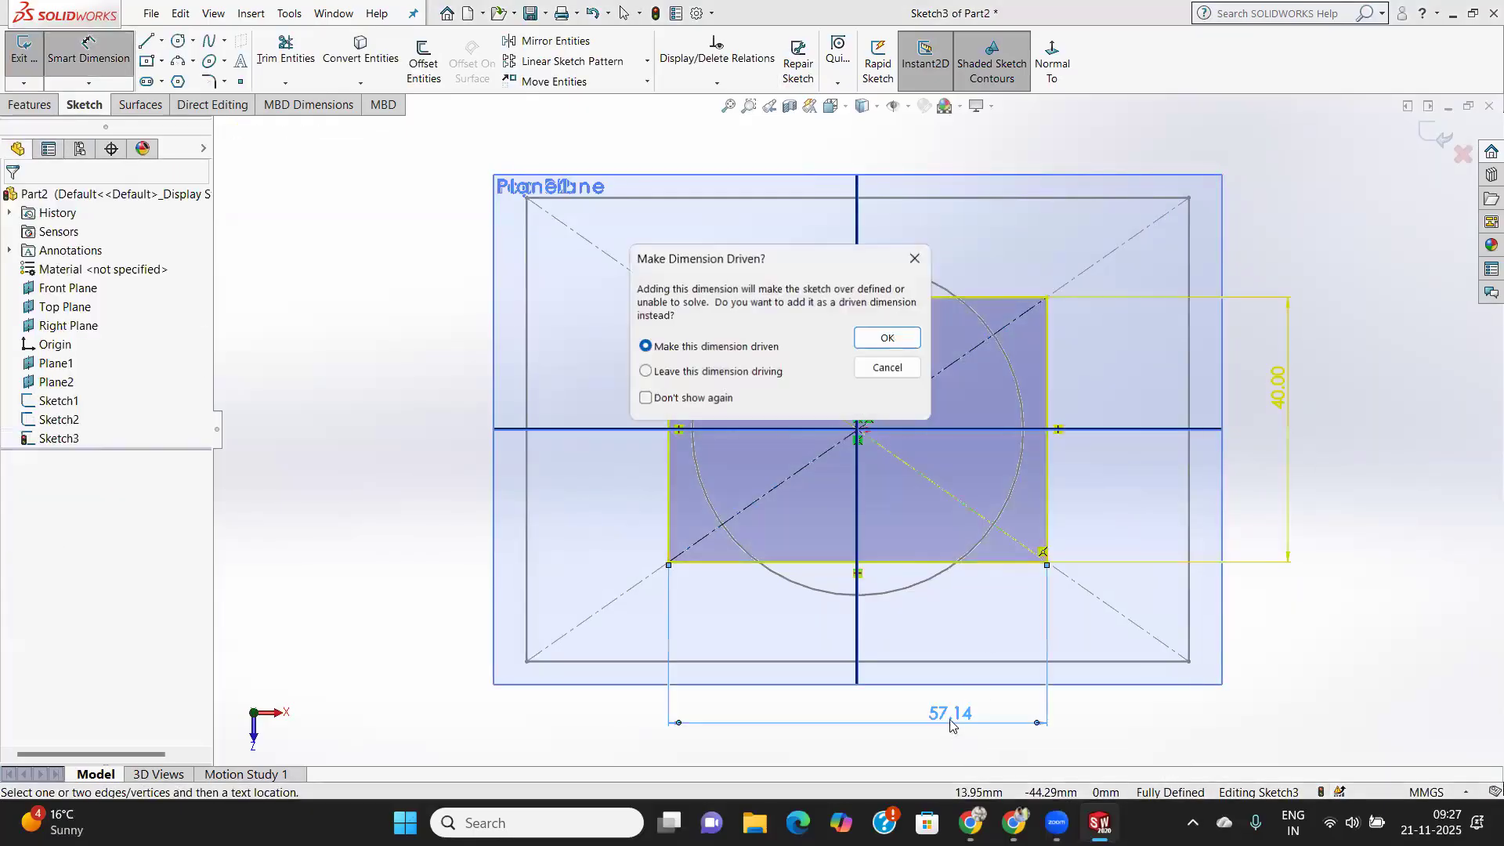
{"action": "left_click", "coordinate": [885, 338]}
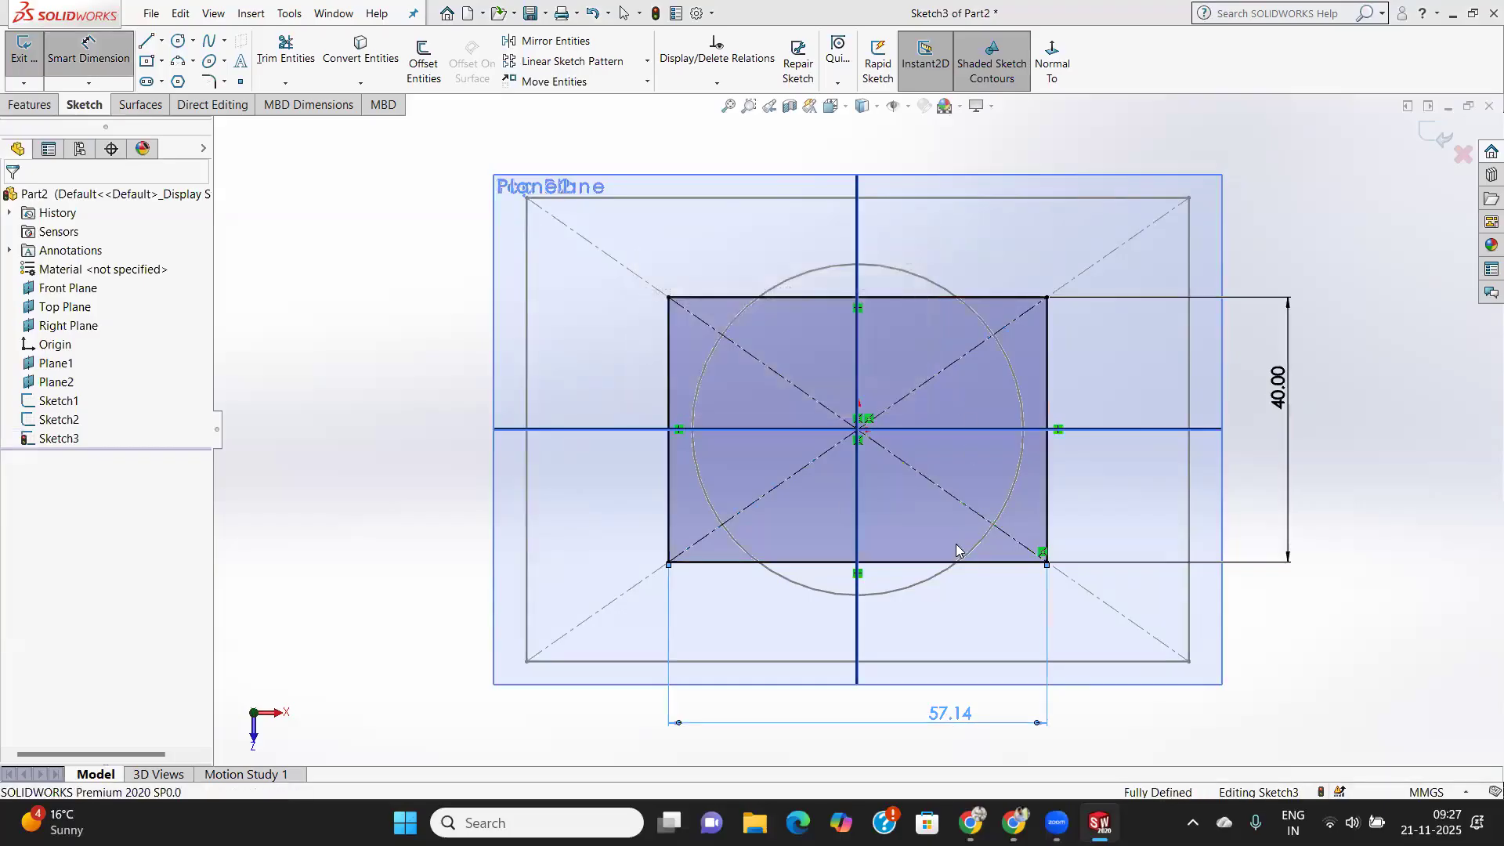
{"action": "double_click", "coordinate": [952, 725]}
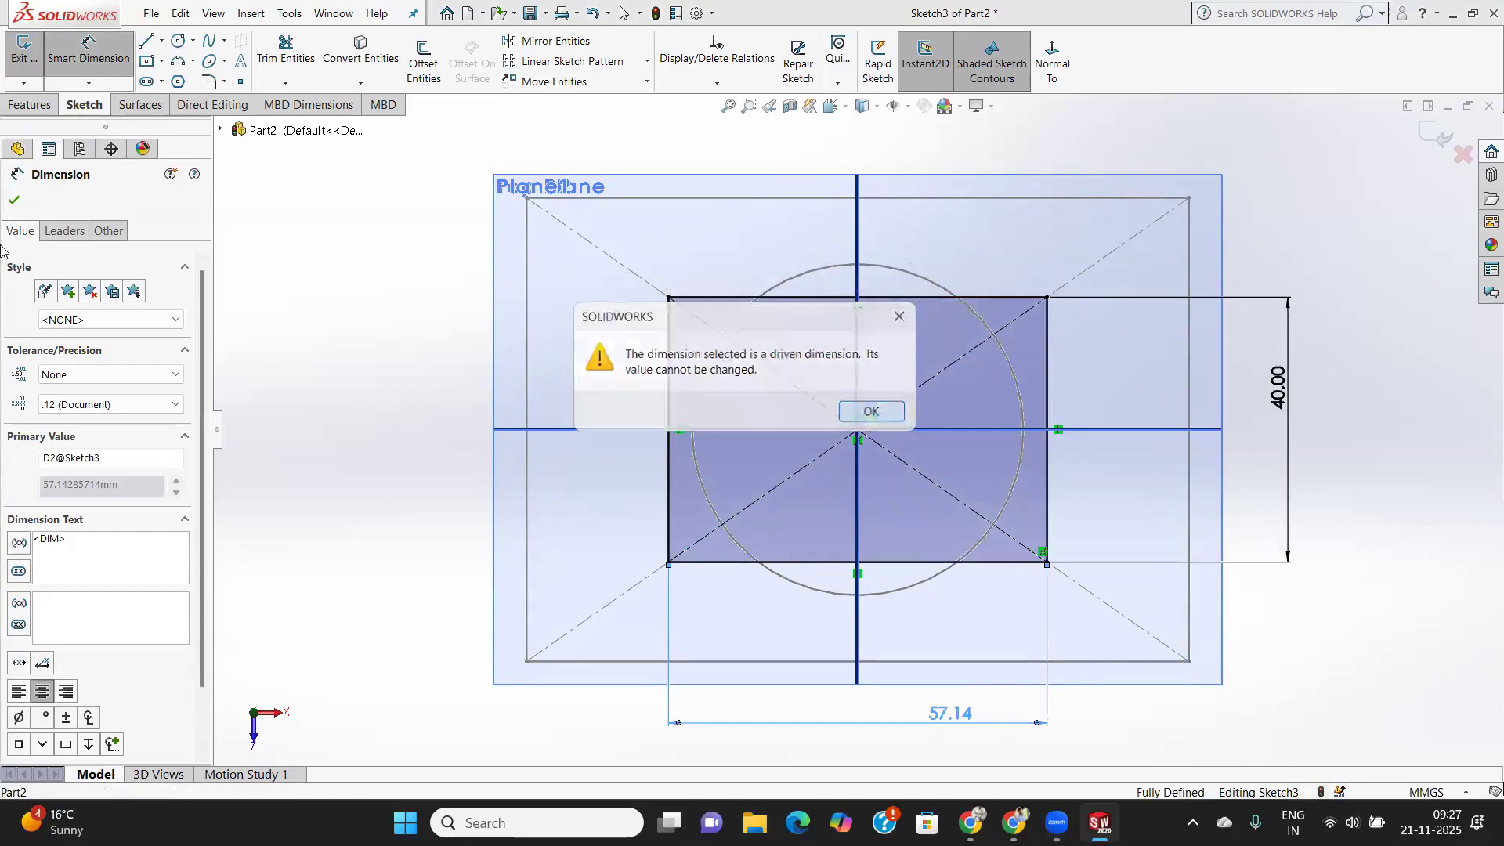
{"action": "left_click", "coordinate": [876, 412]}
{"action": "key", "text": "Escape"}
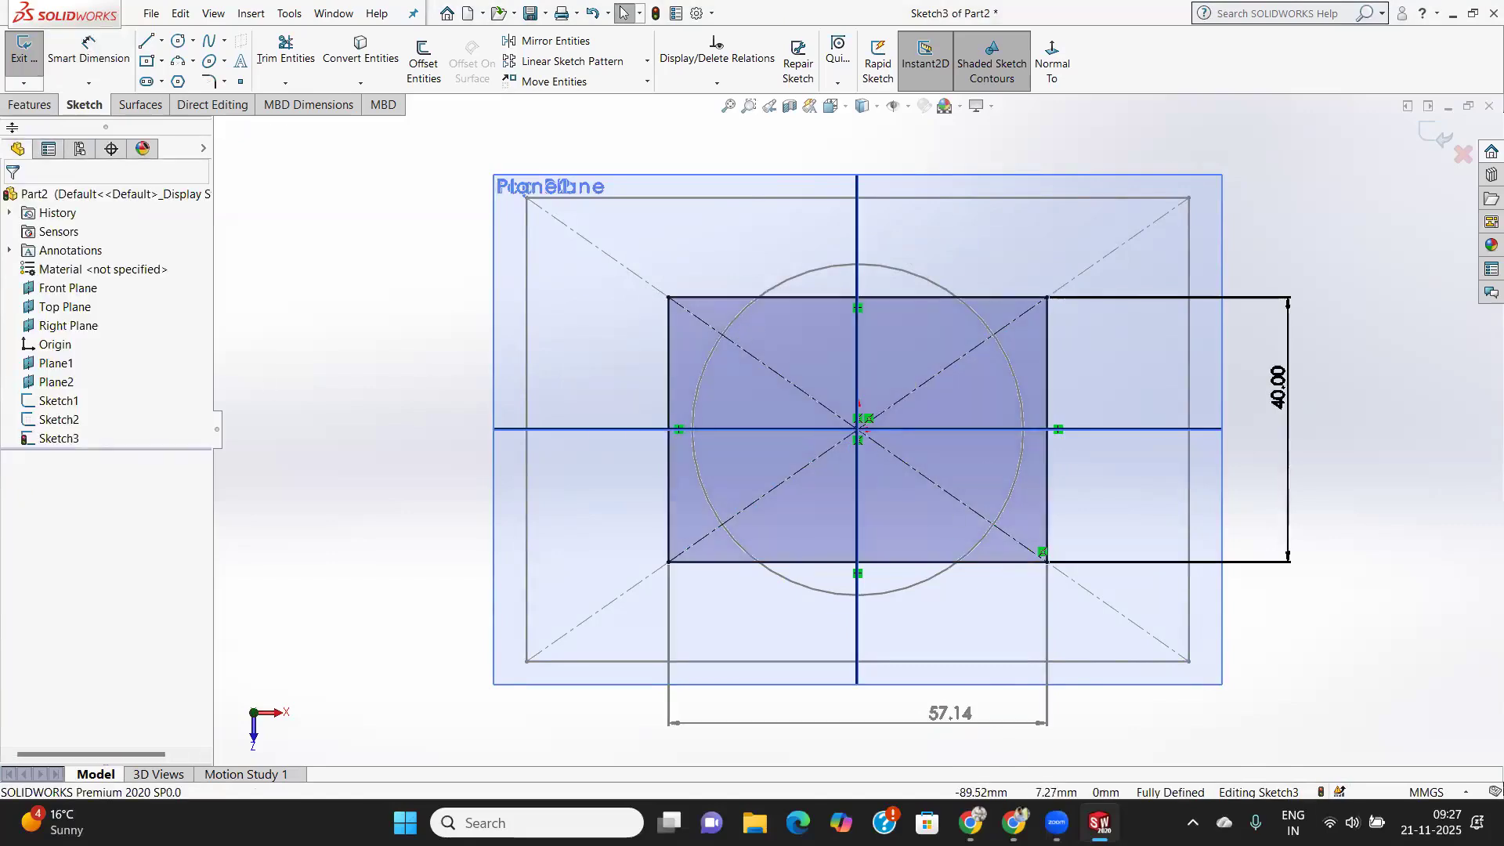
{"action": "left_click", "coordinate": [24, 48]}
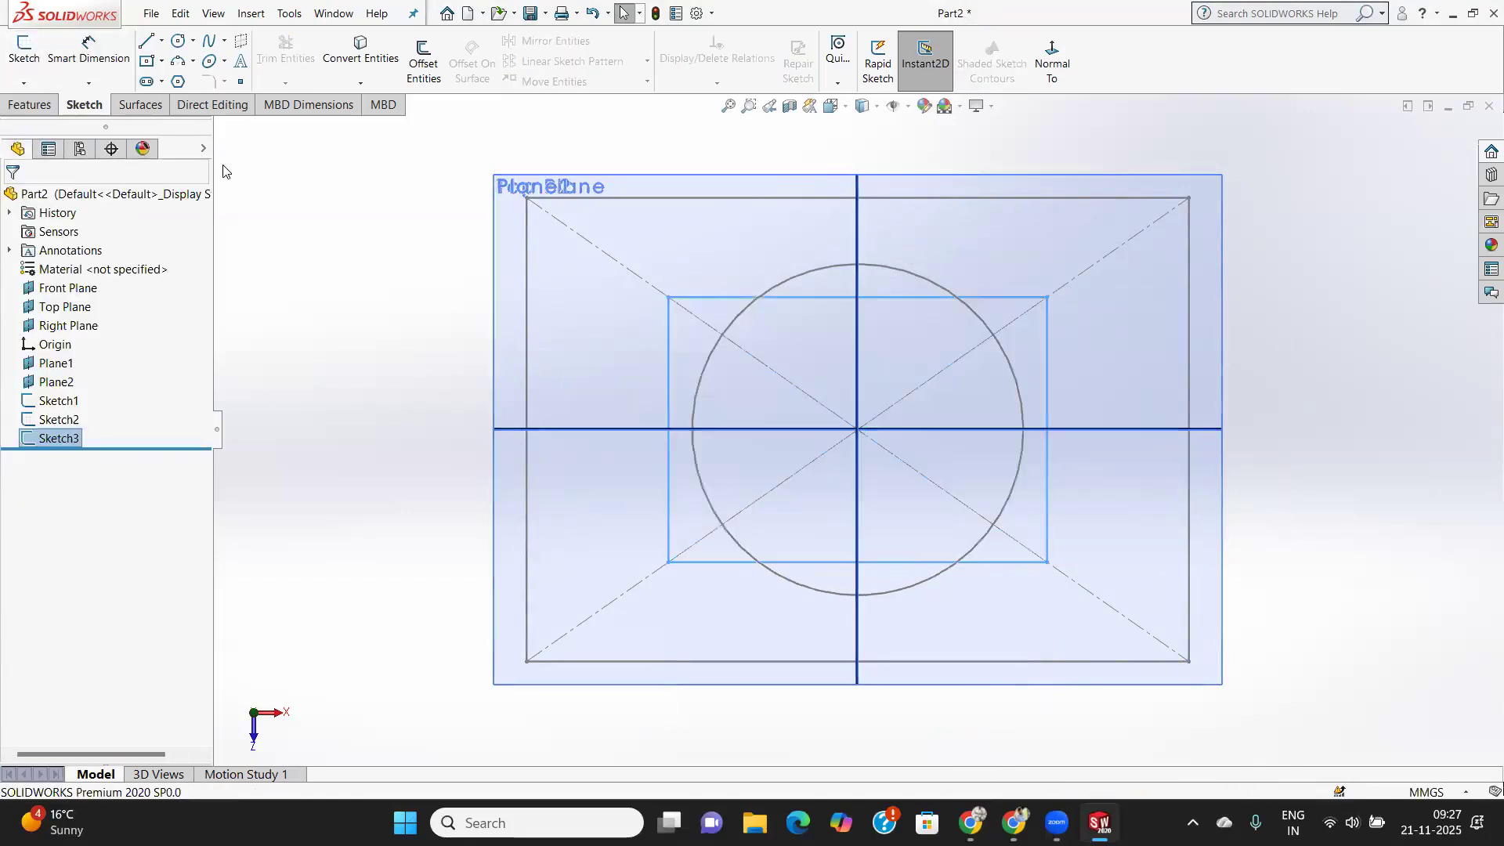
Start a Lofted Boss/Base and remove the preselected Sketch3 from its profiles.
{"action": "mouse_move", "coordinate": [896, 429]}
{"action": "middle_mouse_down"}
{"action": "mouse_move", "coordinate": [893, 208]}
{"action": "mouse_move", "coordinate": [923, 148]}
{"action": "mouse_move", "coordinate": [914, 220]}
{"action": "mouse_move", "coordinate": [946, 356]}
{"action": "mouse_move", "coordinate": [946, 289]}
{"action": "middle_mouse_up"}
{"action": "scroll", "coordinate": [865, 349], "scroll_direction": "down", "scroll_amount": 4}
{"action": "scroll", "coordinate": [832, 397], "scroll_direction": "up", "scroll_amount": 4}
{"action": "middle_click_drag", "start_coordinate": [802, 450], "coordinate": [811, 532]}
{"action": "scroll", "coordinate": [810, 533], "scroll_direction": "down", "scroll_amount": 3}
{"action": "scroll", "coordinate": [811, 533], "scroll_direction": "up", "scroll_amount": 5}
{"action": "scroll", "coordinate": [811, 532], "scroll_direction": "up", "scroll_amount": 3}
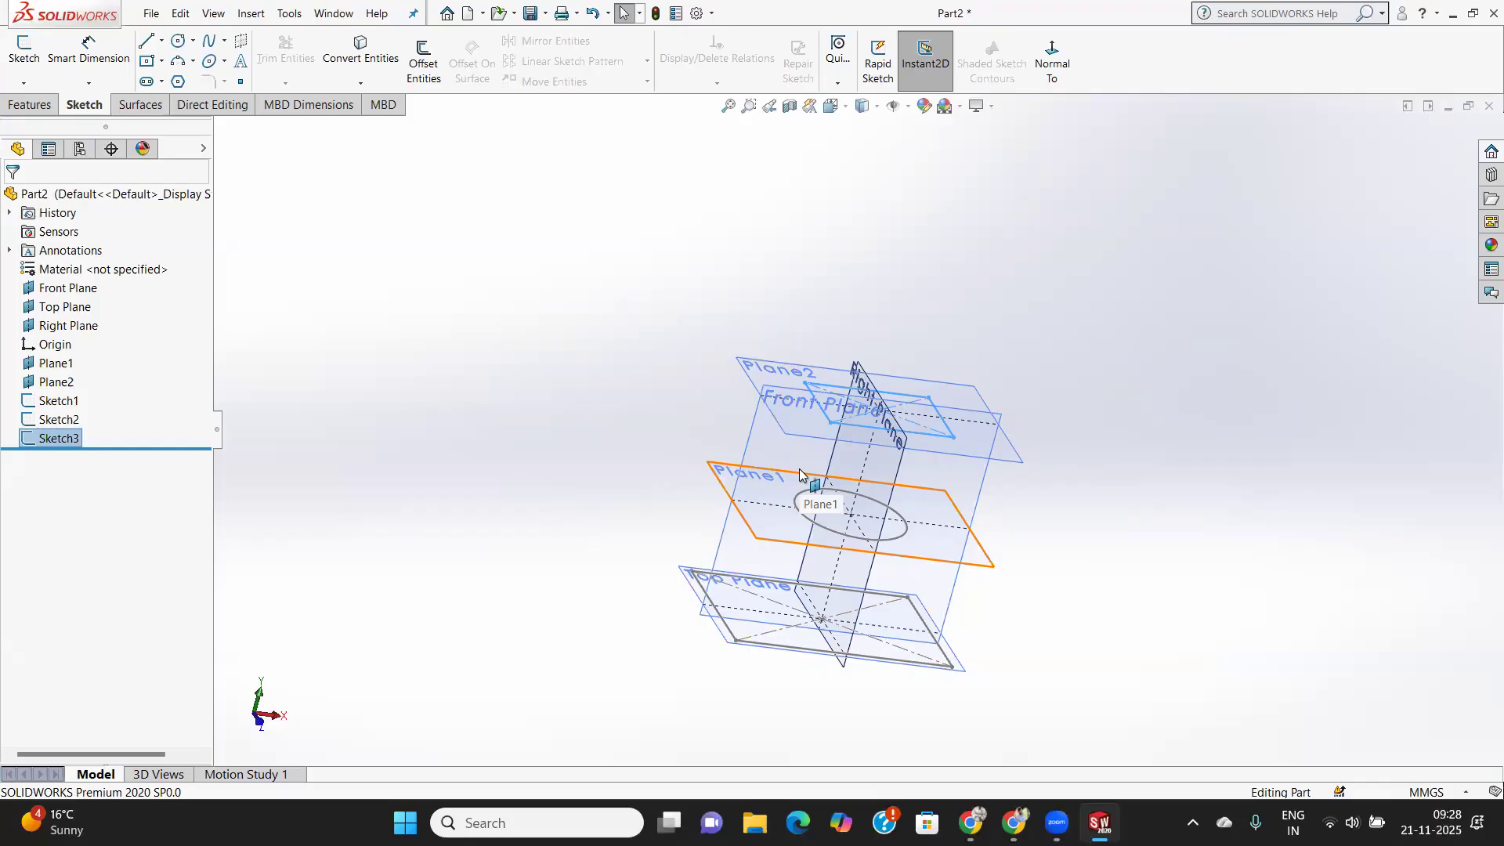
{"action": "left_click", "coordinate": [25, 107]}
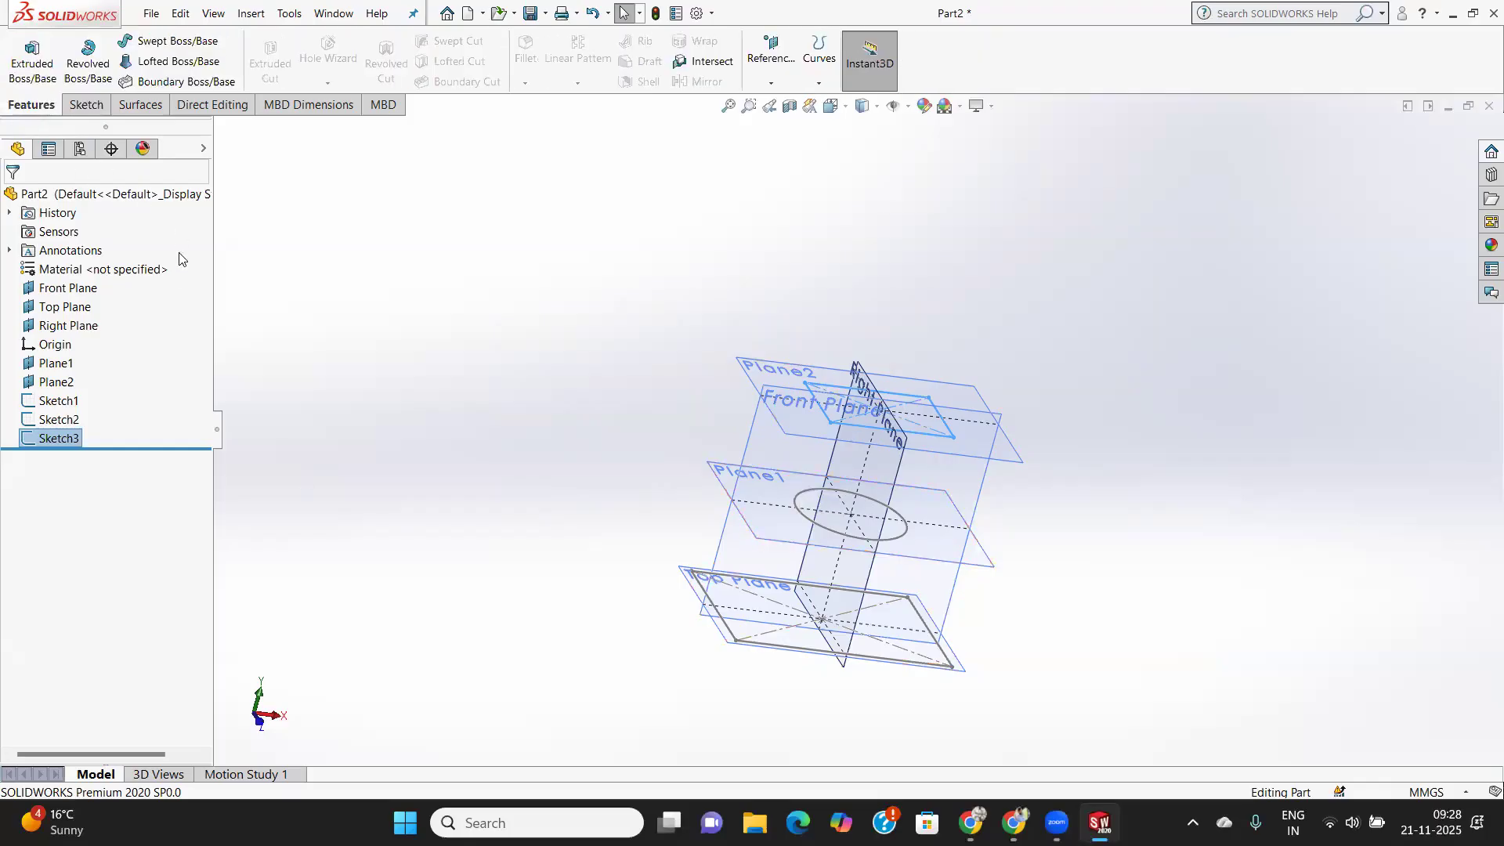
{"action": "left_click", "coordinate": [176, 69]}
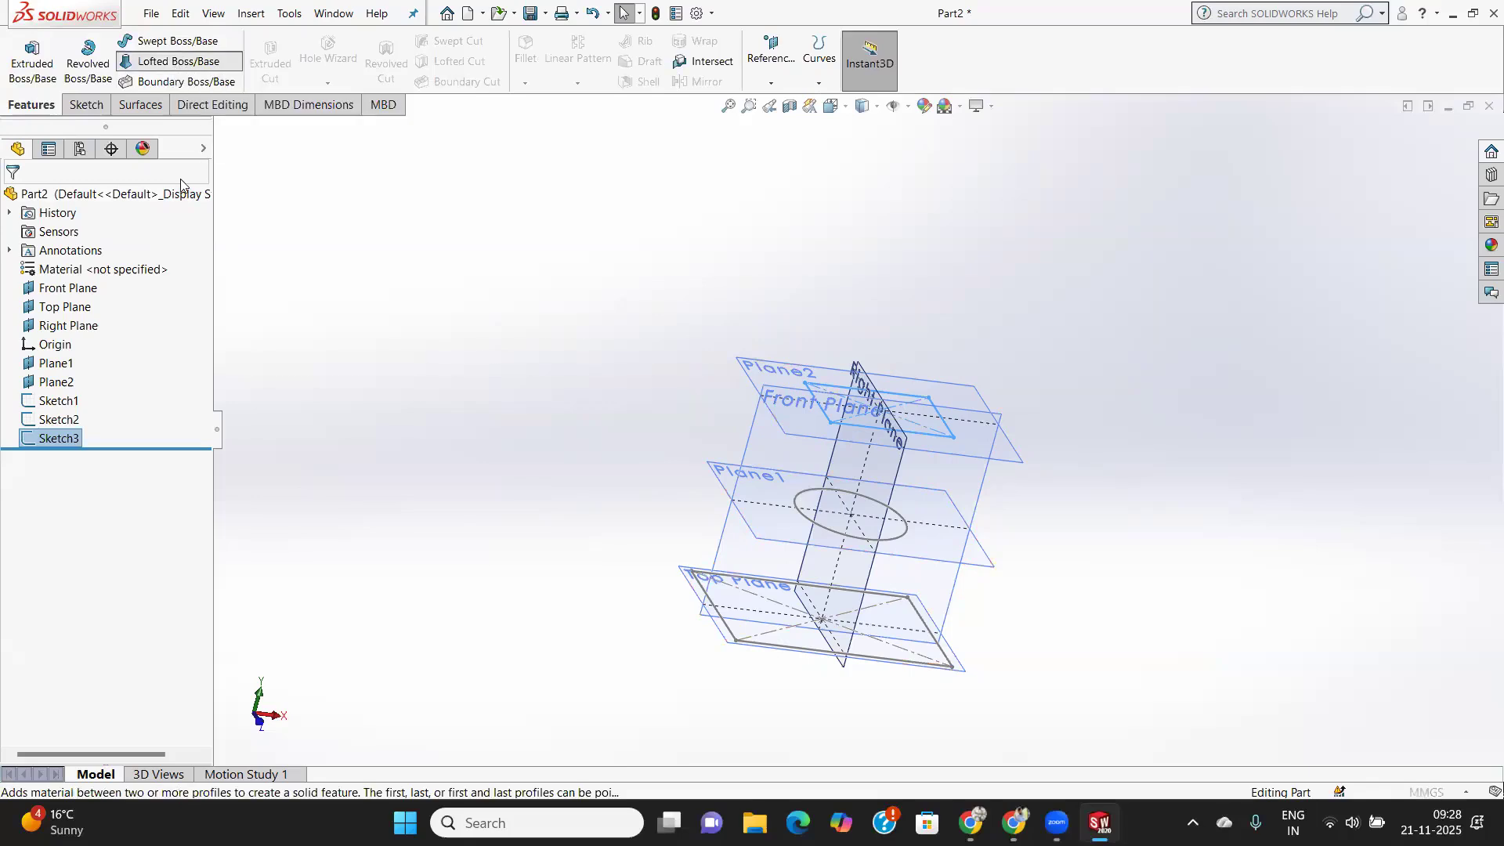
{"action": "right_click", "coordinate": [71, 253]}
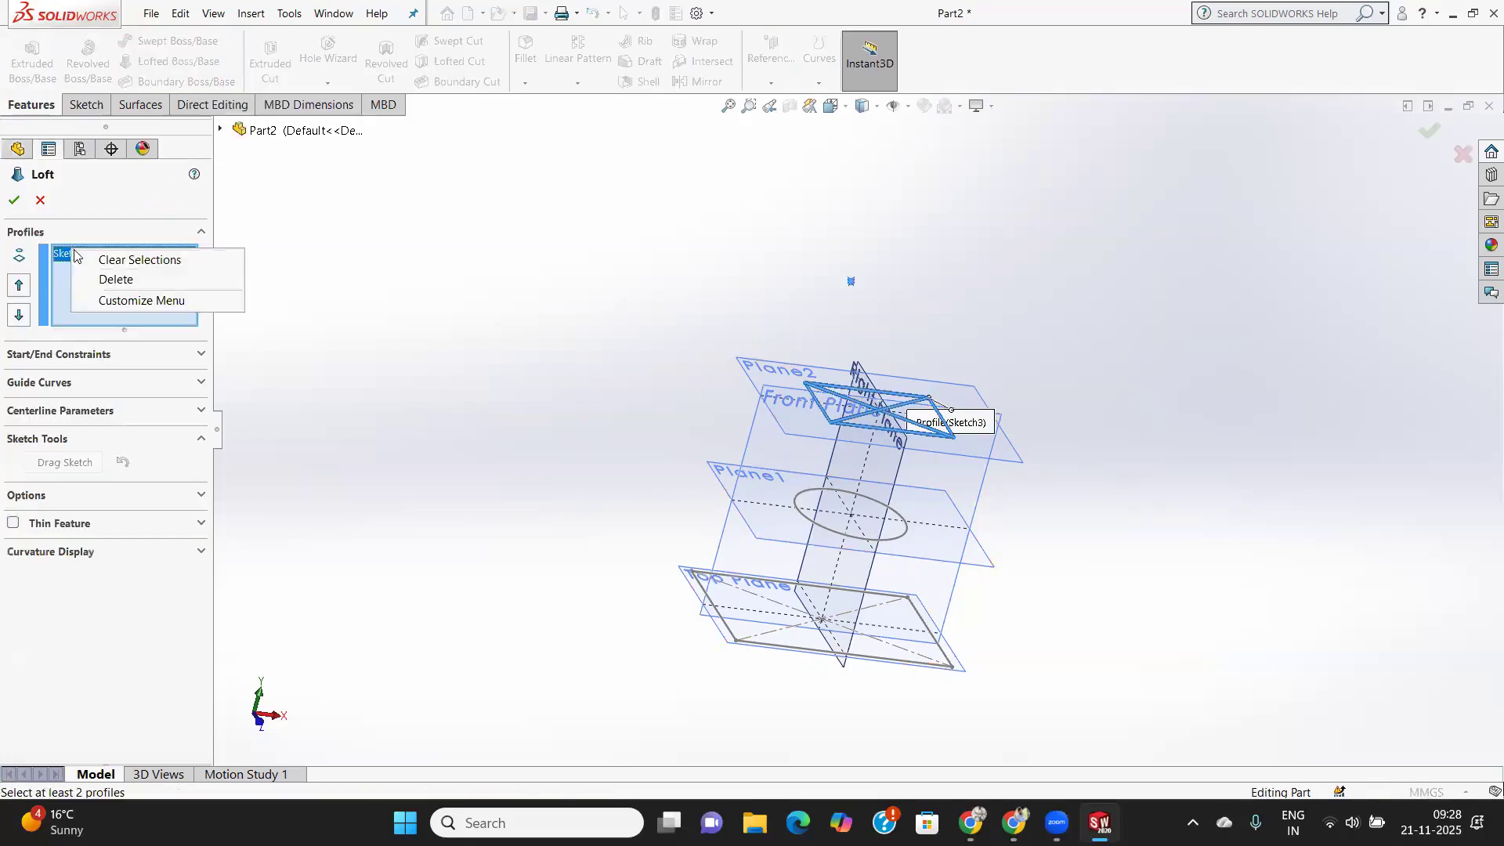
{"action": "left_click", "coordinate": [118, 279]}
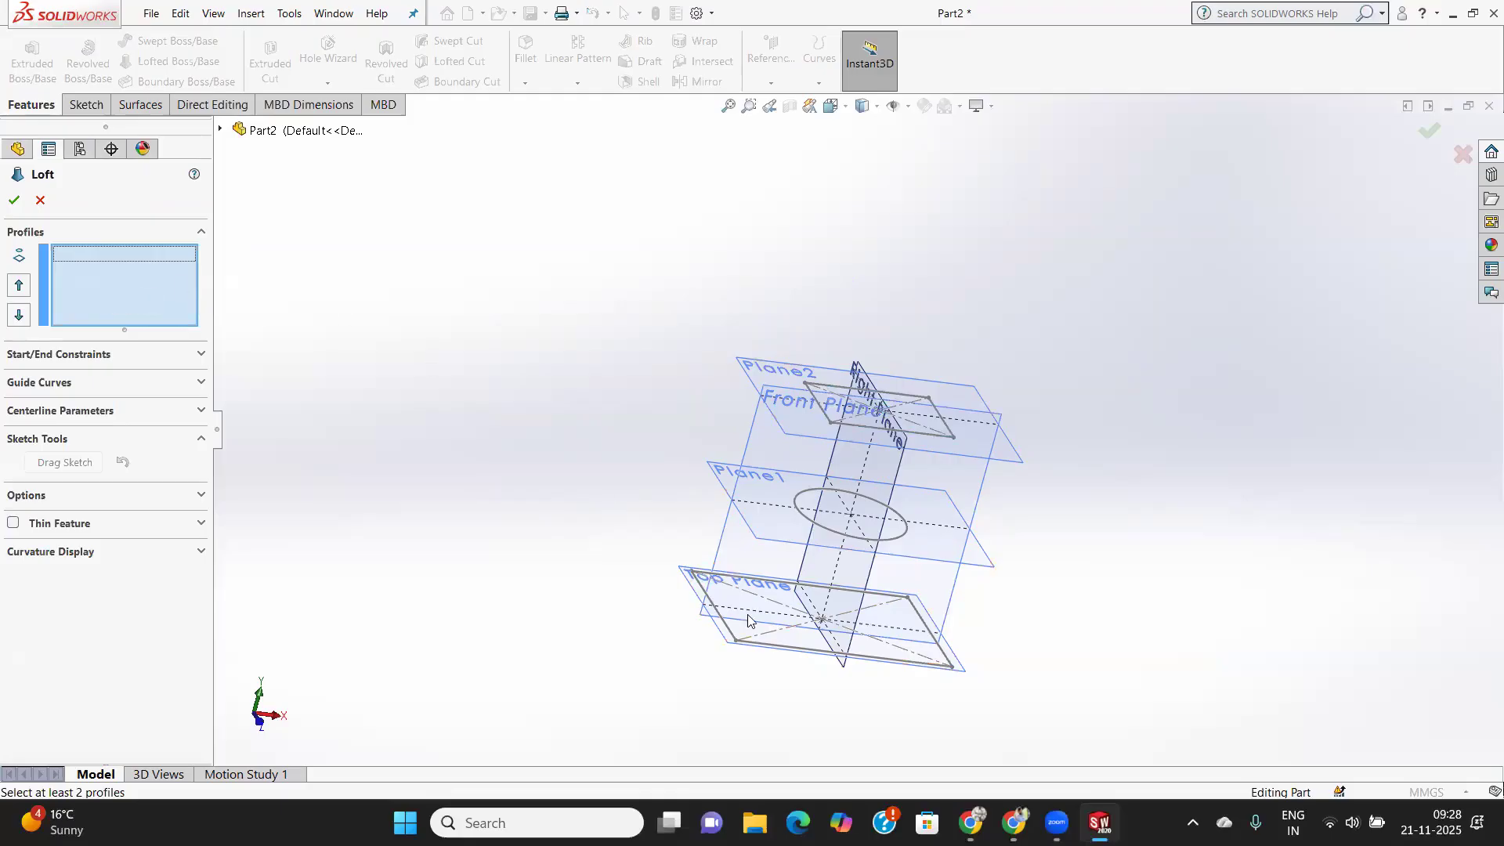
Select the loft profiles in order from the base up: the Top Plane rectangle, the Plane1 circle and the Plane2 rectangle.
{"action": "scroll", "coordinate": [894, 661], "scroll_direction": "down", "scroll_amount": 5}
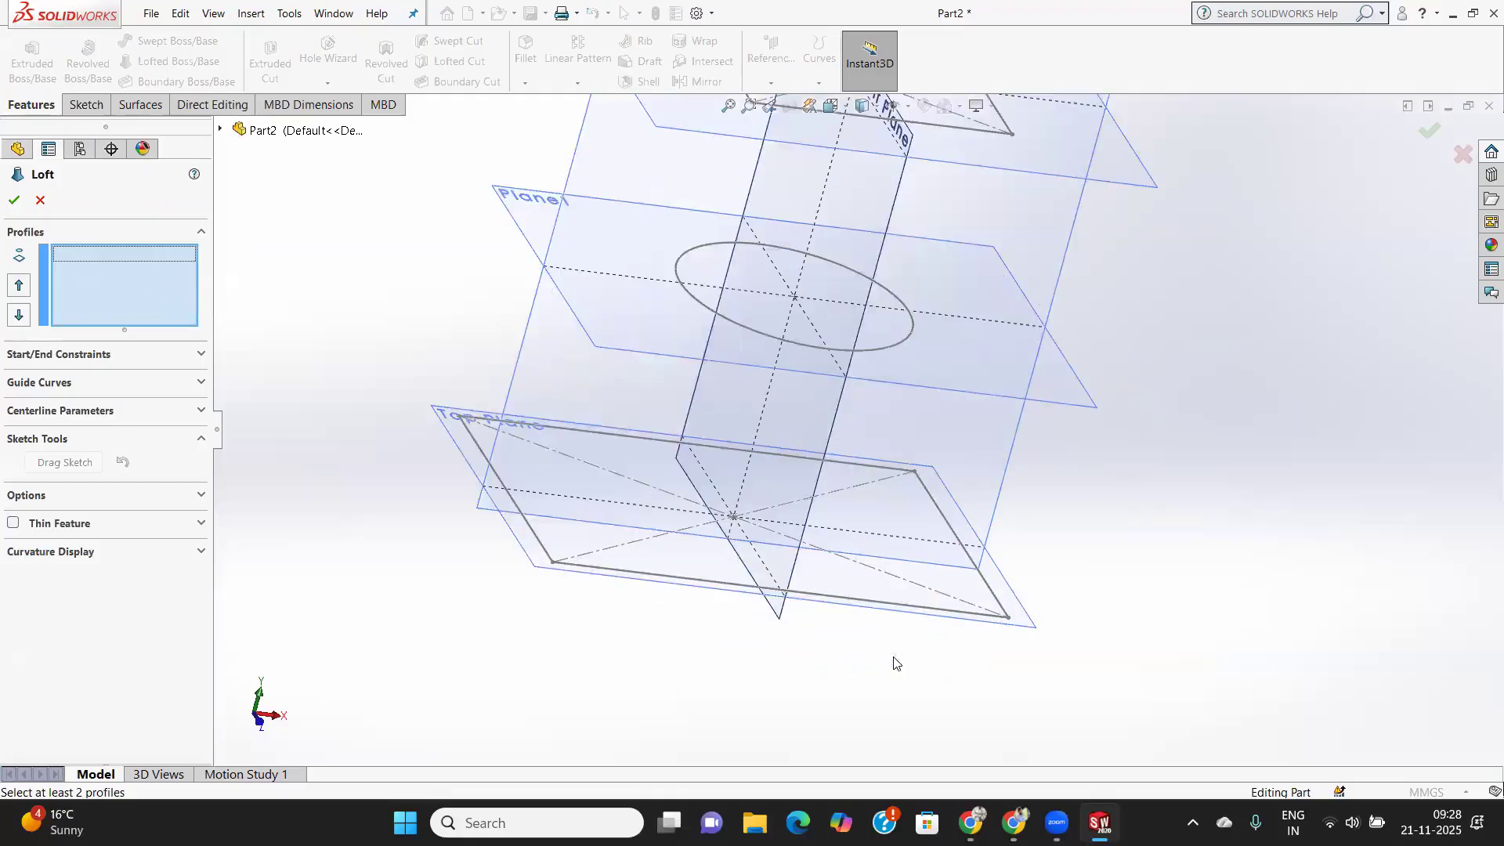
{"action": "left_click", "coordinate": [662, 581]}
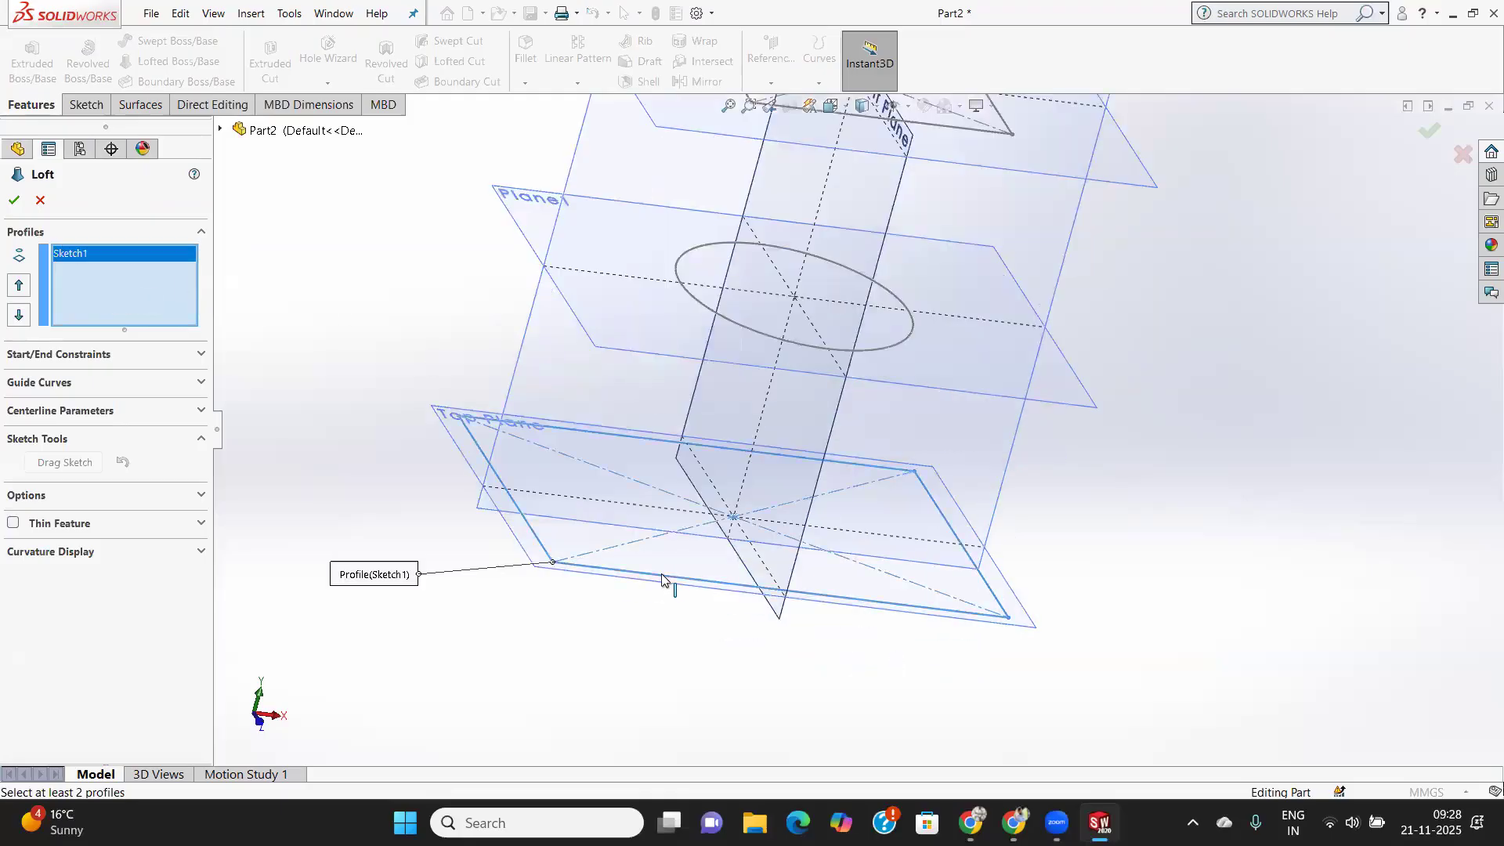
{"action": "left_click", "coordinate": [743, 326]}
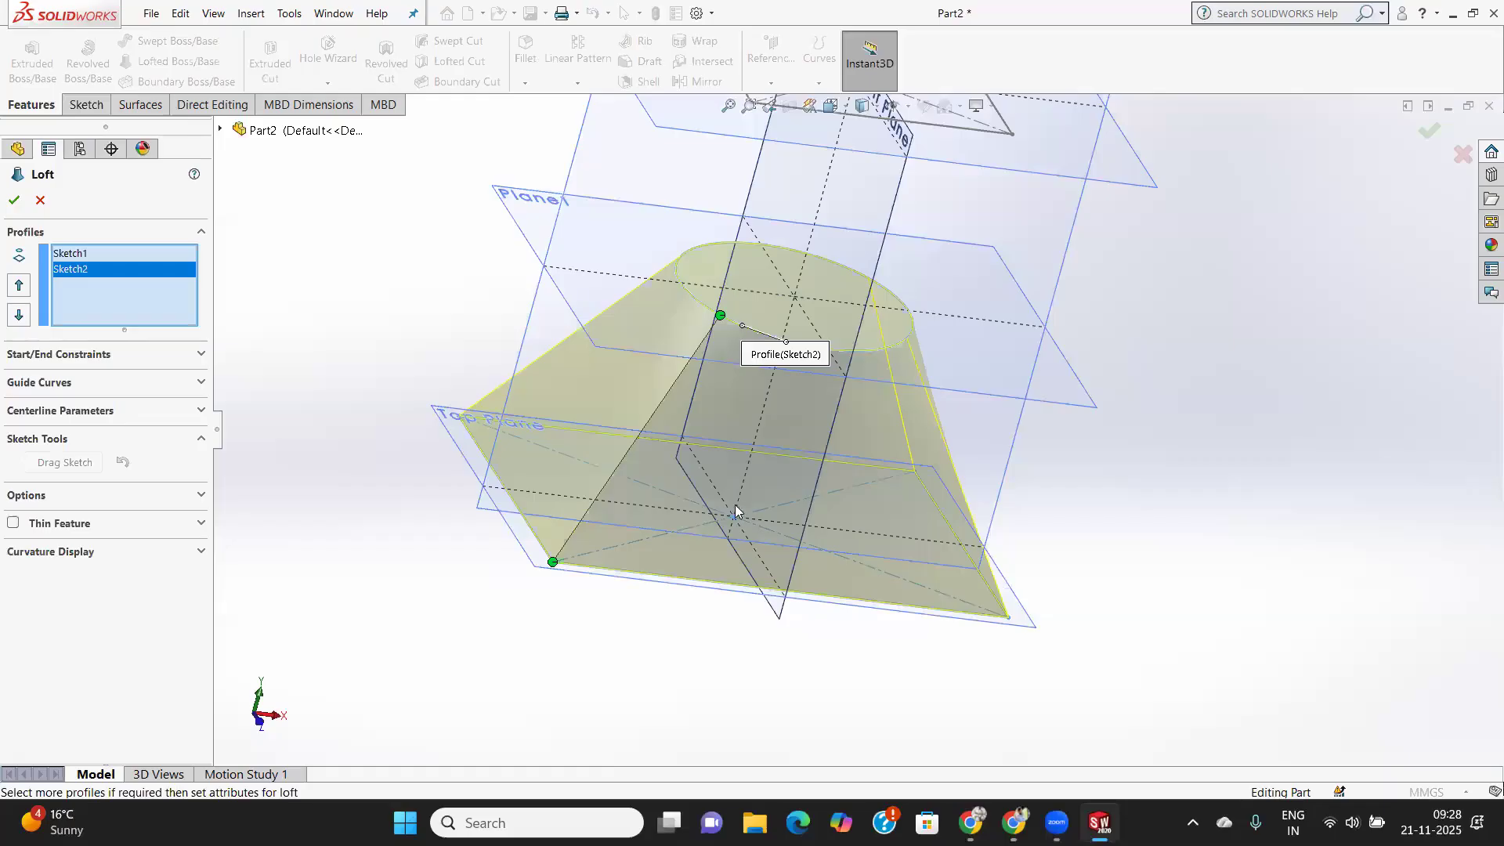
{"action": "scroll", "coordinate": [745, 497], "scroll_direction": "up", "scroll_amount": 3}
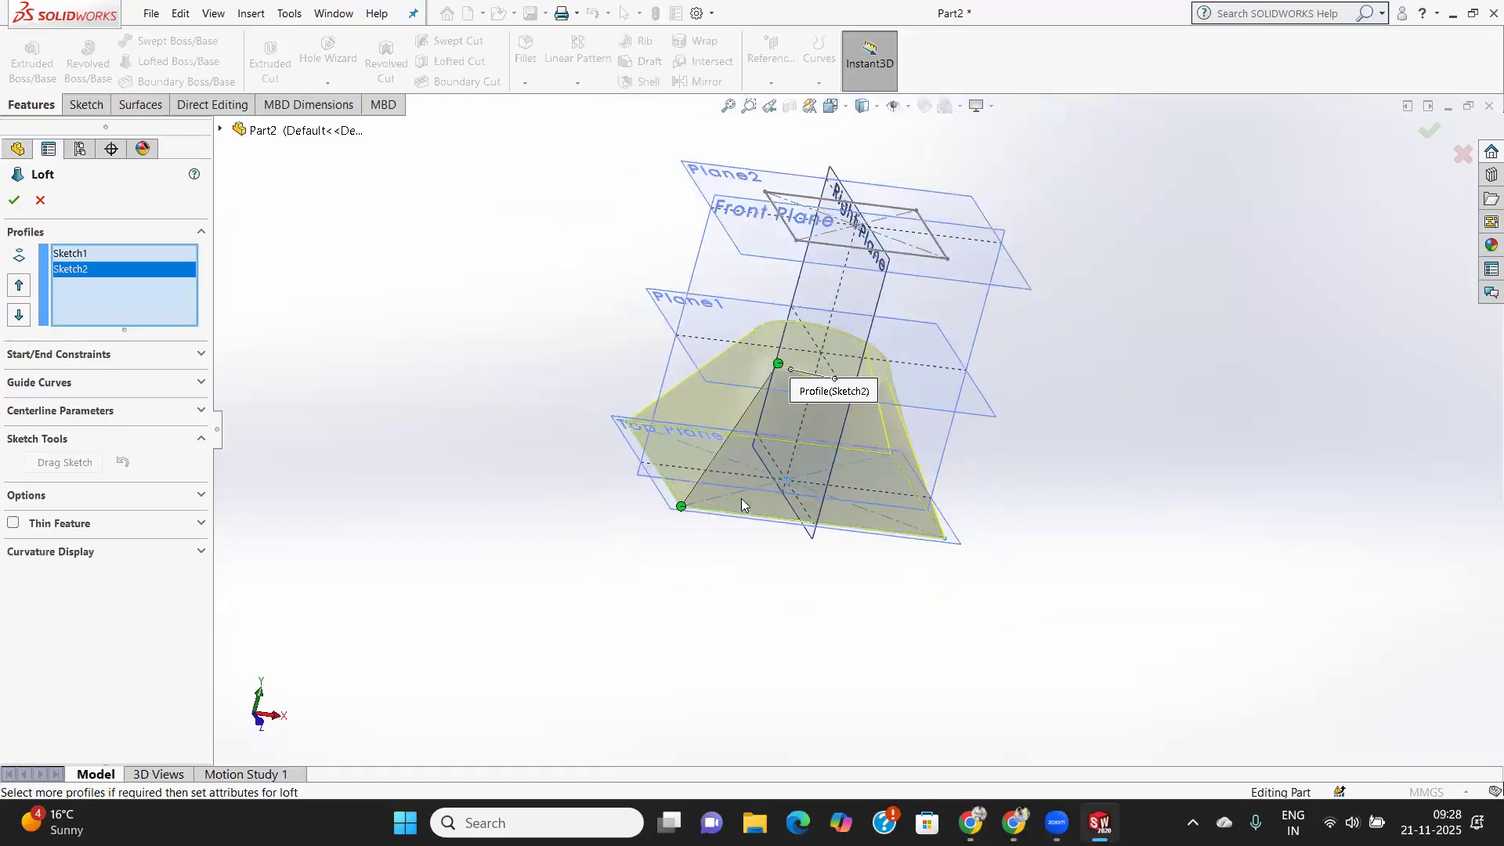
{"action": "left_click", "coordinate": [822, 249]}
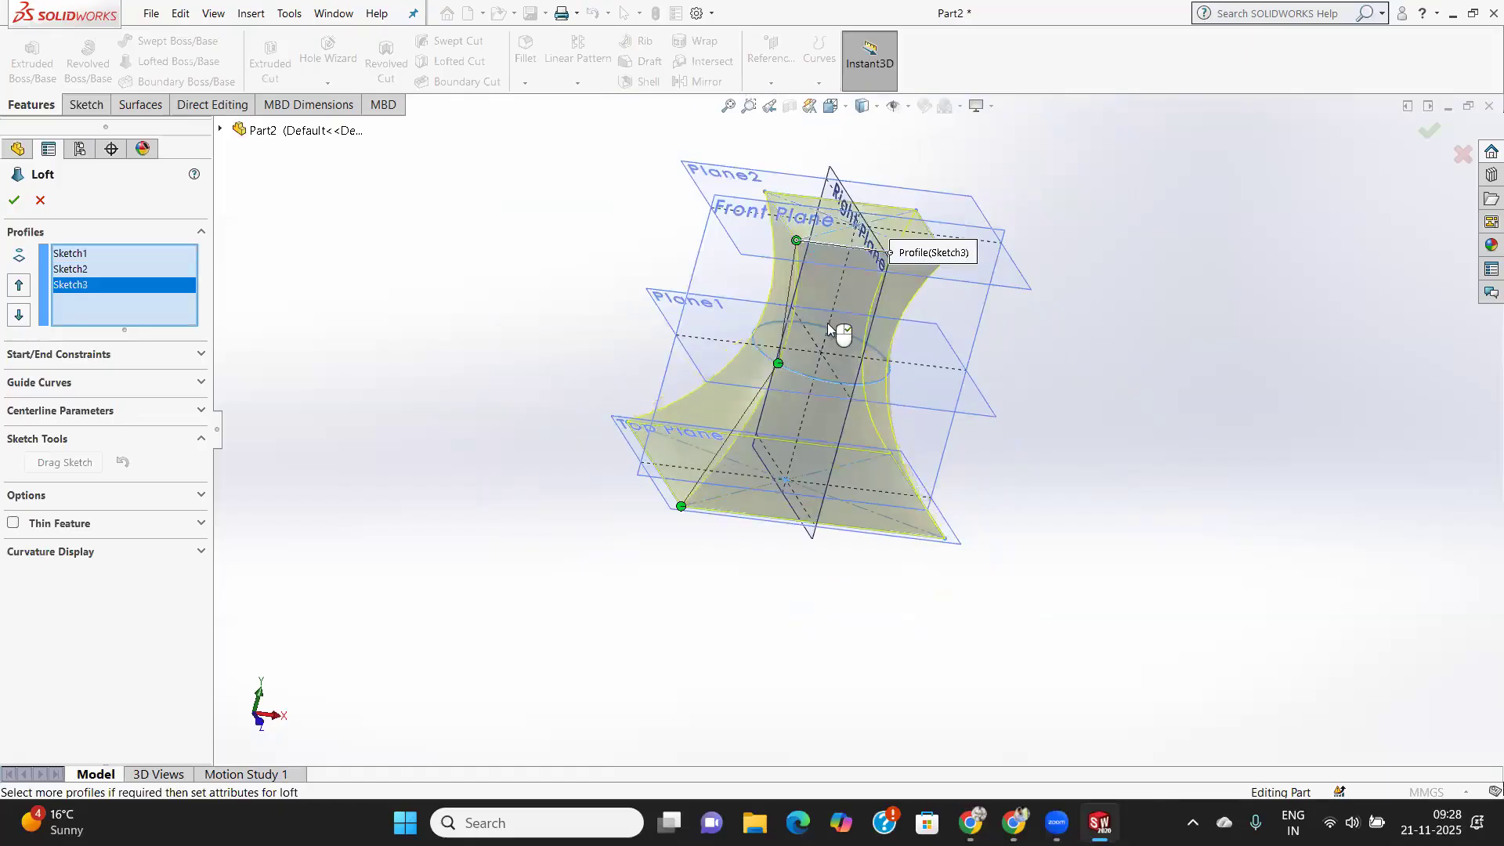
Try the loft connector at other corners of the Plane2 rectangle to twist the shape, and return it to its original corner.
{"action": "middle_click_drag", "start_coordinate": [830, 368], "coordinate": [826, 584]}
{"action": "scroll", "coordinate": [790, 356], "scroll_direction": "down", "scroll_amount": 3}
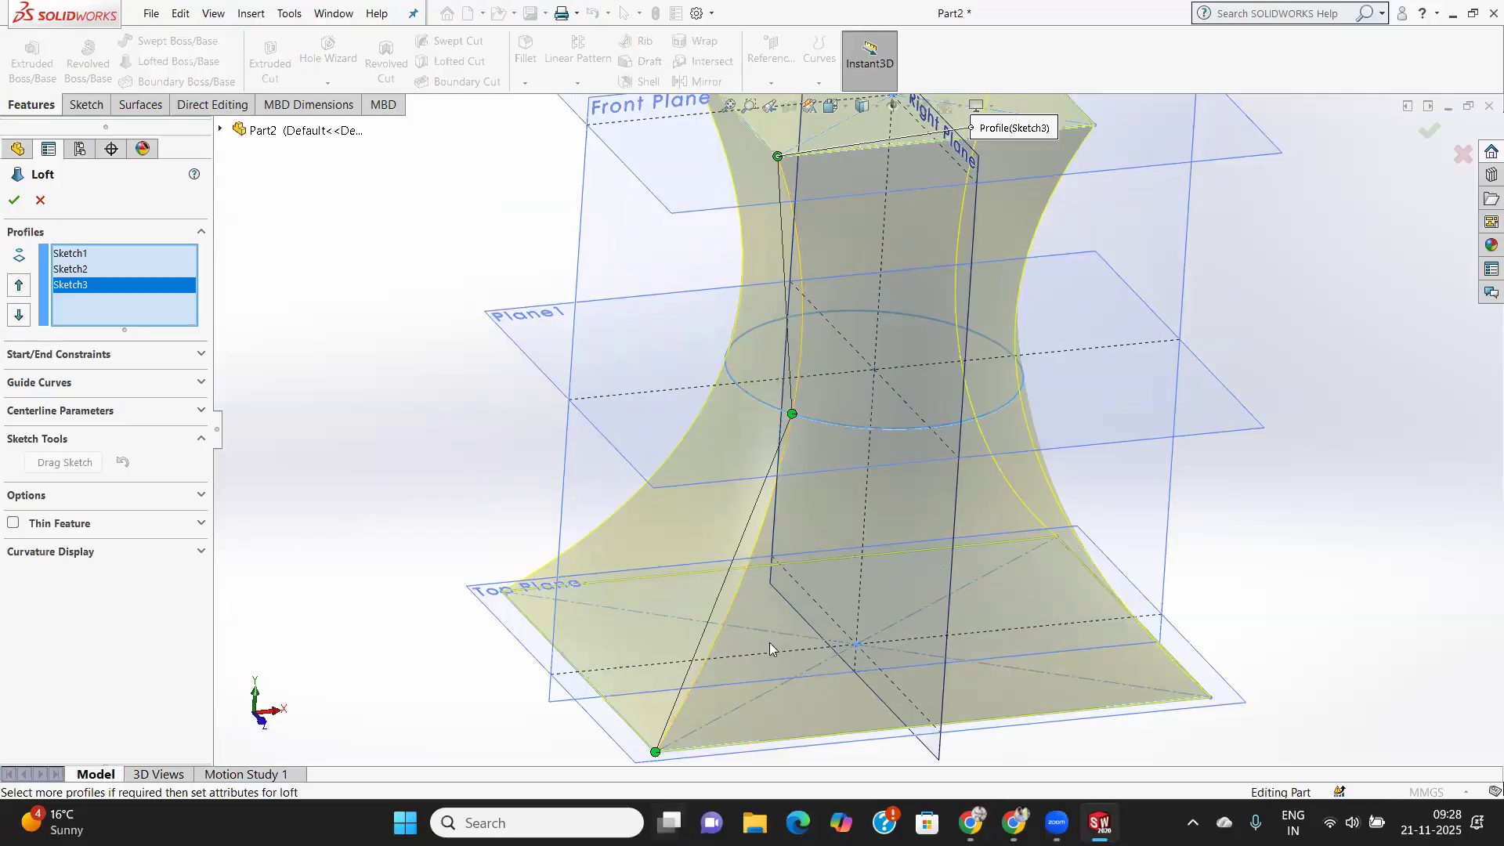
{"action": "scroll", "coordinate": [788, 622], "scroll_direction": "up", "scroll_amount": 3}
{"action": "scroll", "coordinate": [809, 297], "scroll_direction": "down", "scroll_amount": 2}
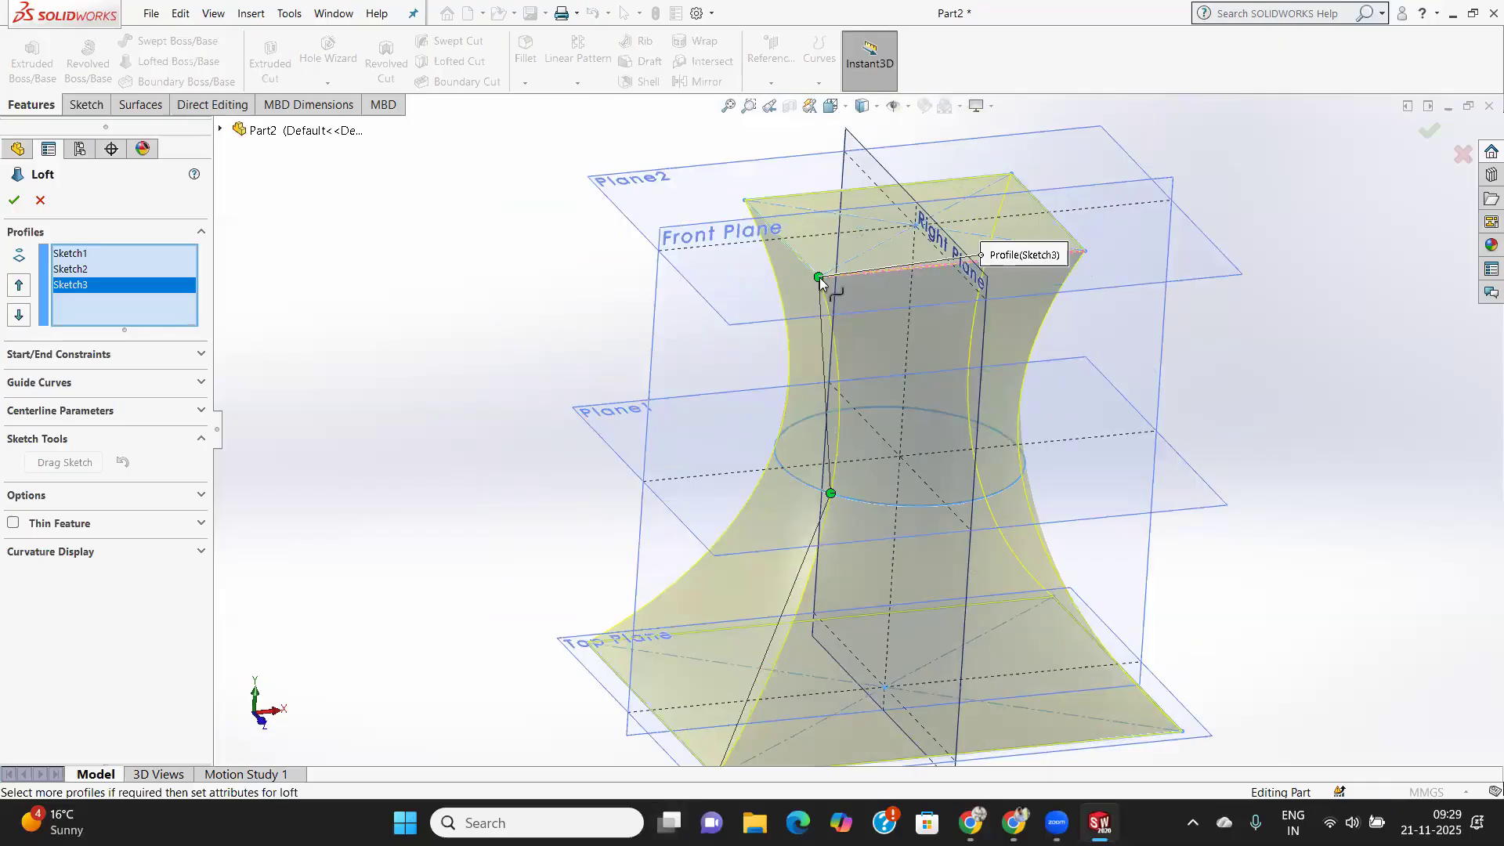
{"action": "left_click_drag", "start_coordinate": [818, 278], "coordinate": [801, 263]}
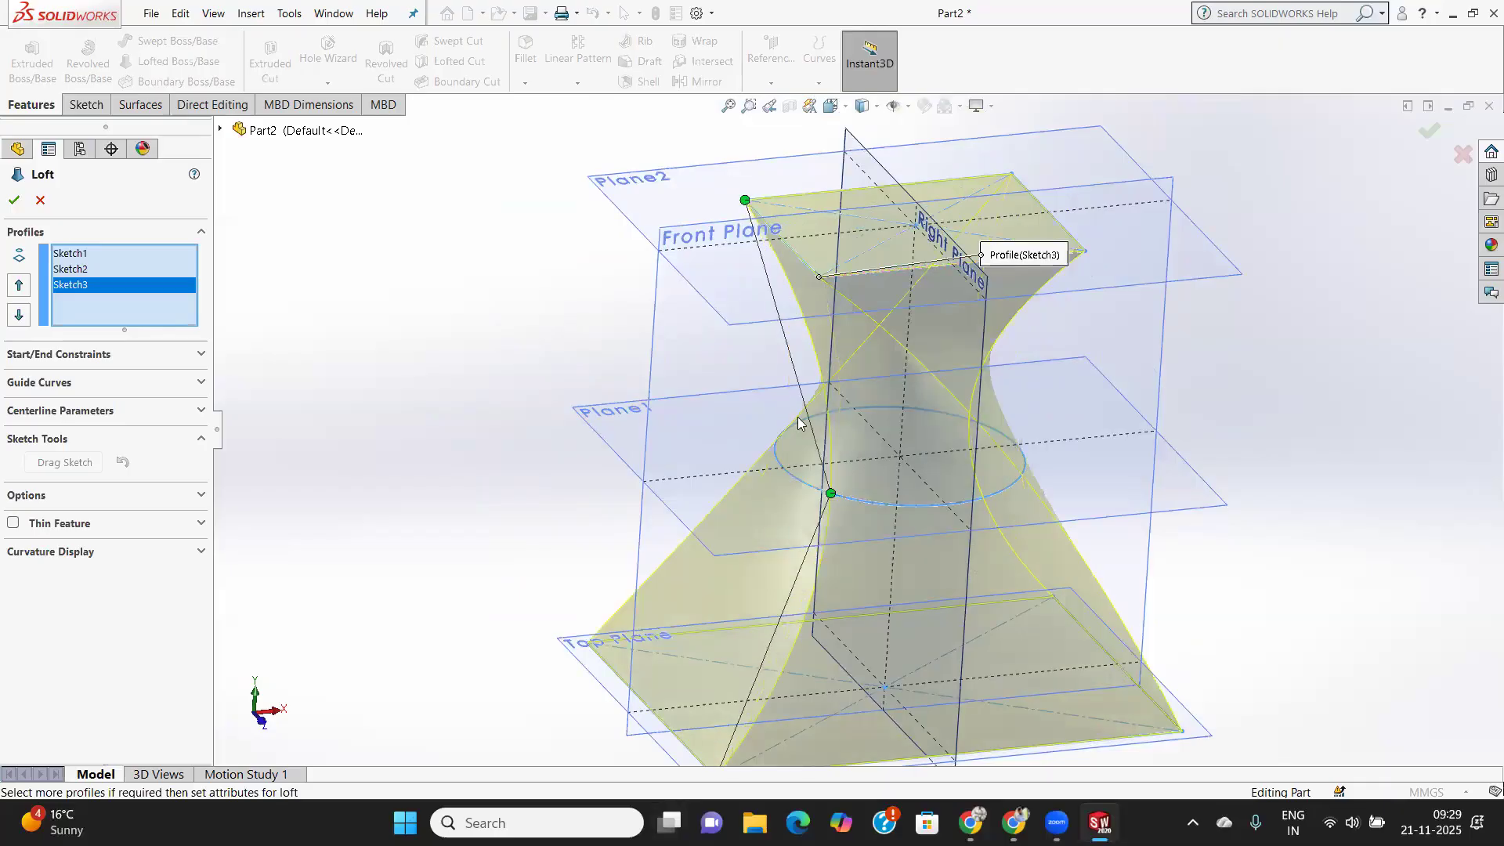
{"action": "mouse_move", "coordinate": [789, 459]}
{"action": "middle_mouse_down"}
{"action": "mouse_move", "coordinate": [912, 471]}
{"action": "mouse_move", "coordinate": [872, 496]}
{"action": "mouse_move", "coordinate": [856, 486]}
{"action": "middle_mouse_up"}
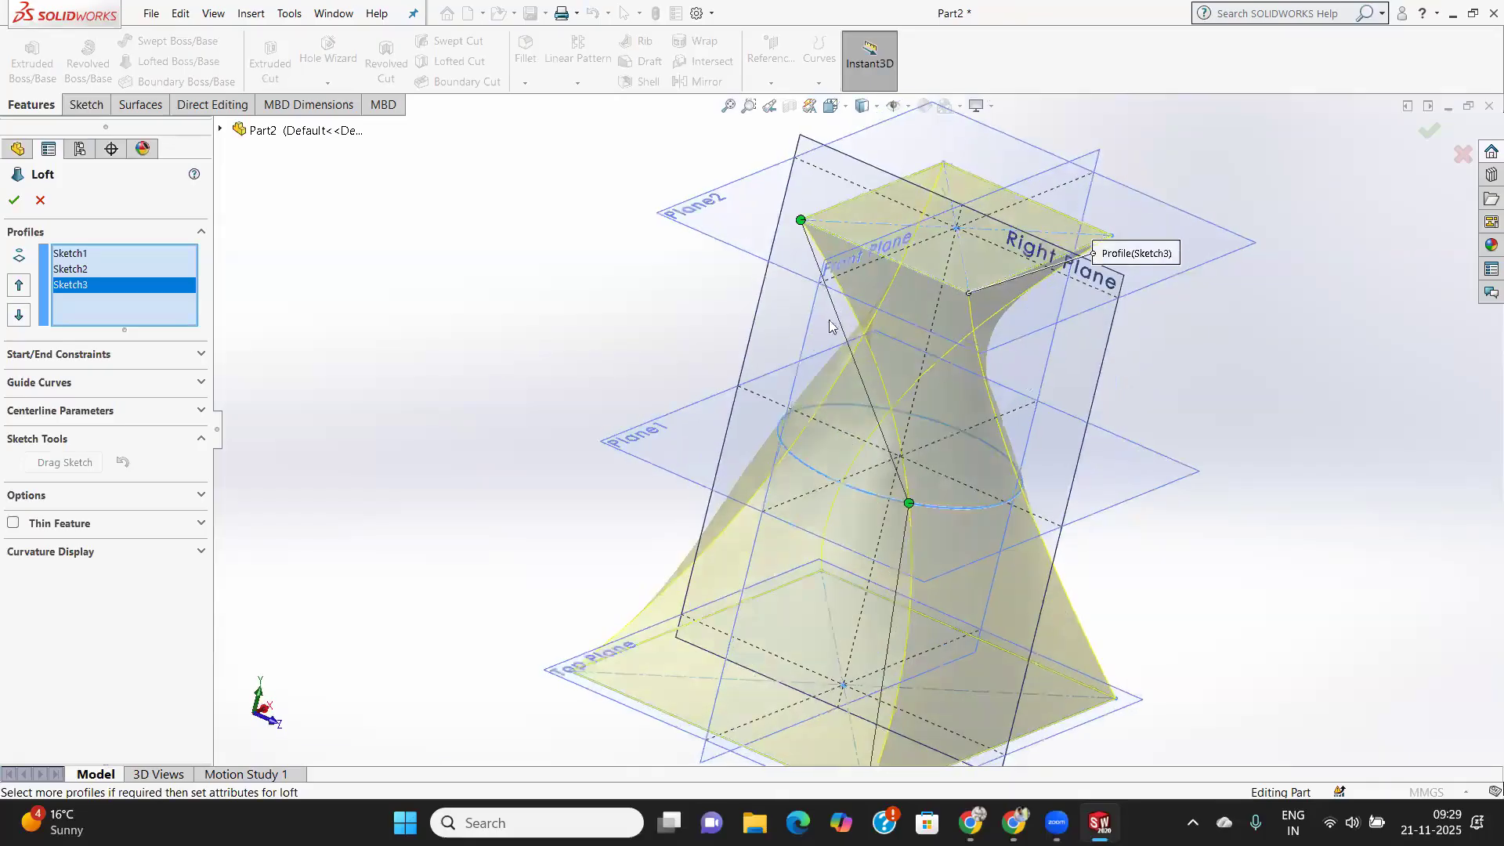
{"action": "left_click_drag", "start_coordinate": [803, 222], "coordinate": [943, 163]}
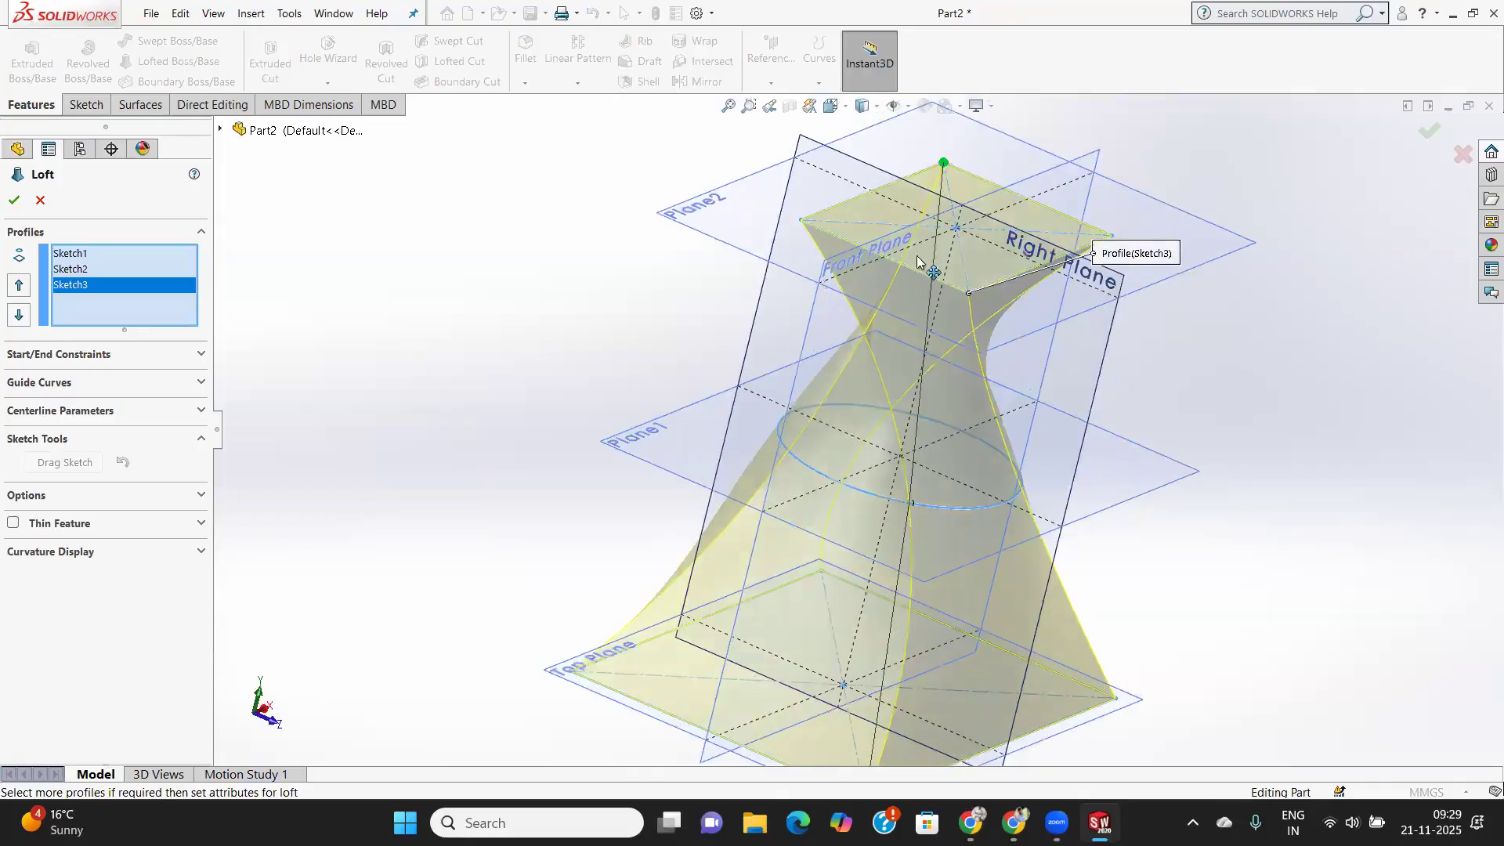
{"action": "left_click", "coordinate": [968, 295]}
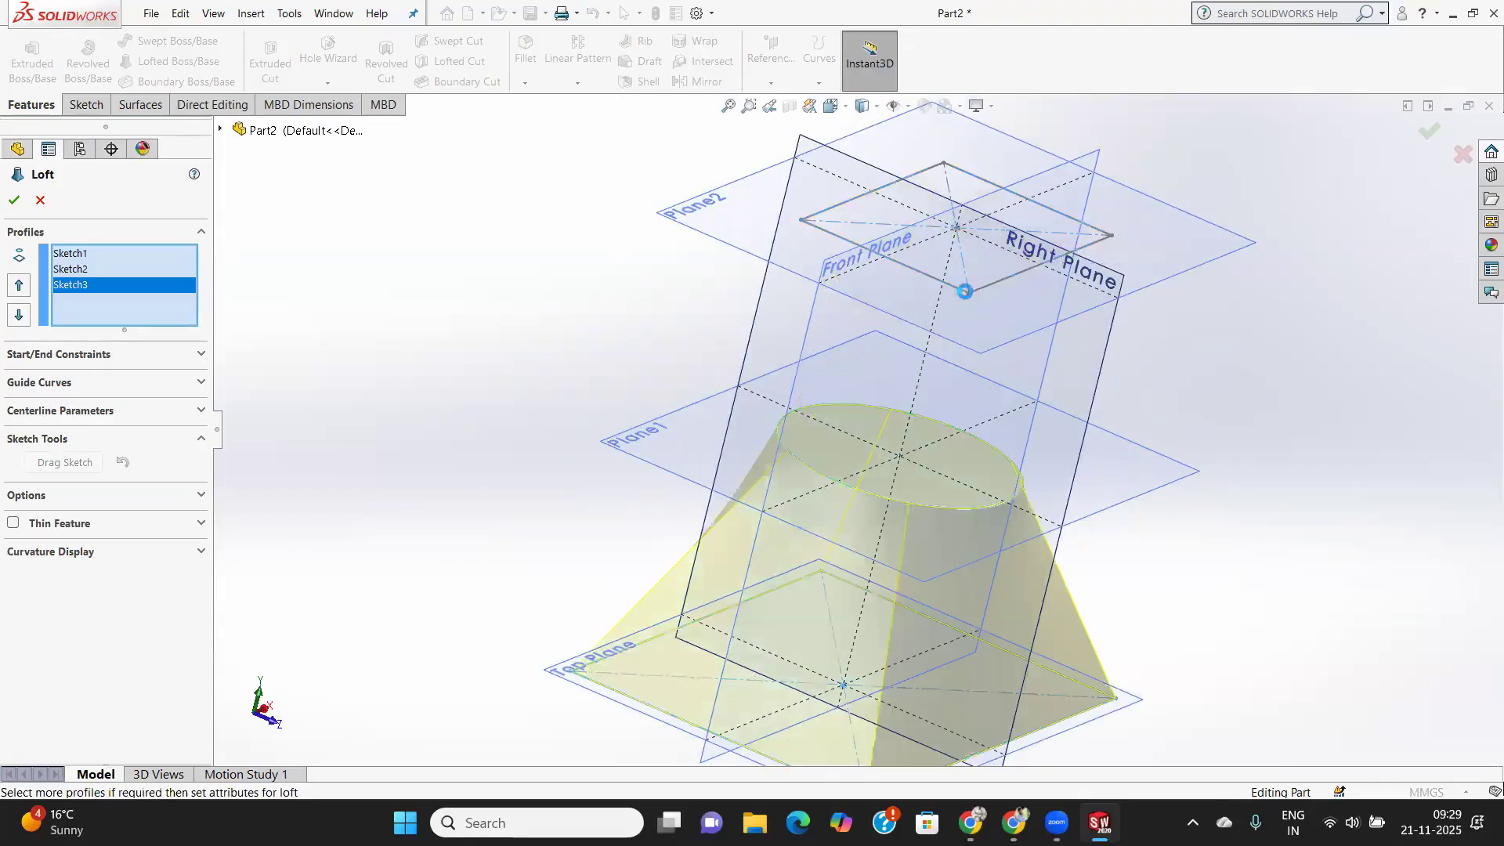
{"action": "left_click", "coordinate": [978, 289]}
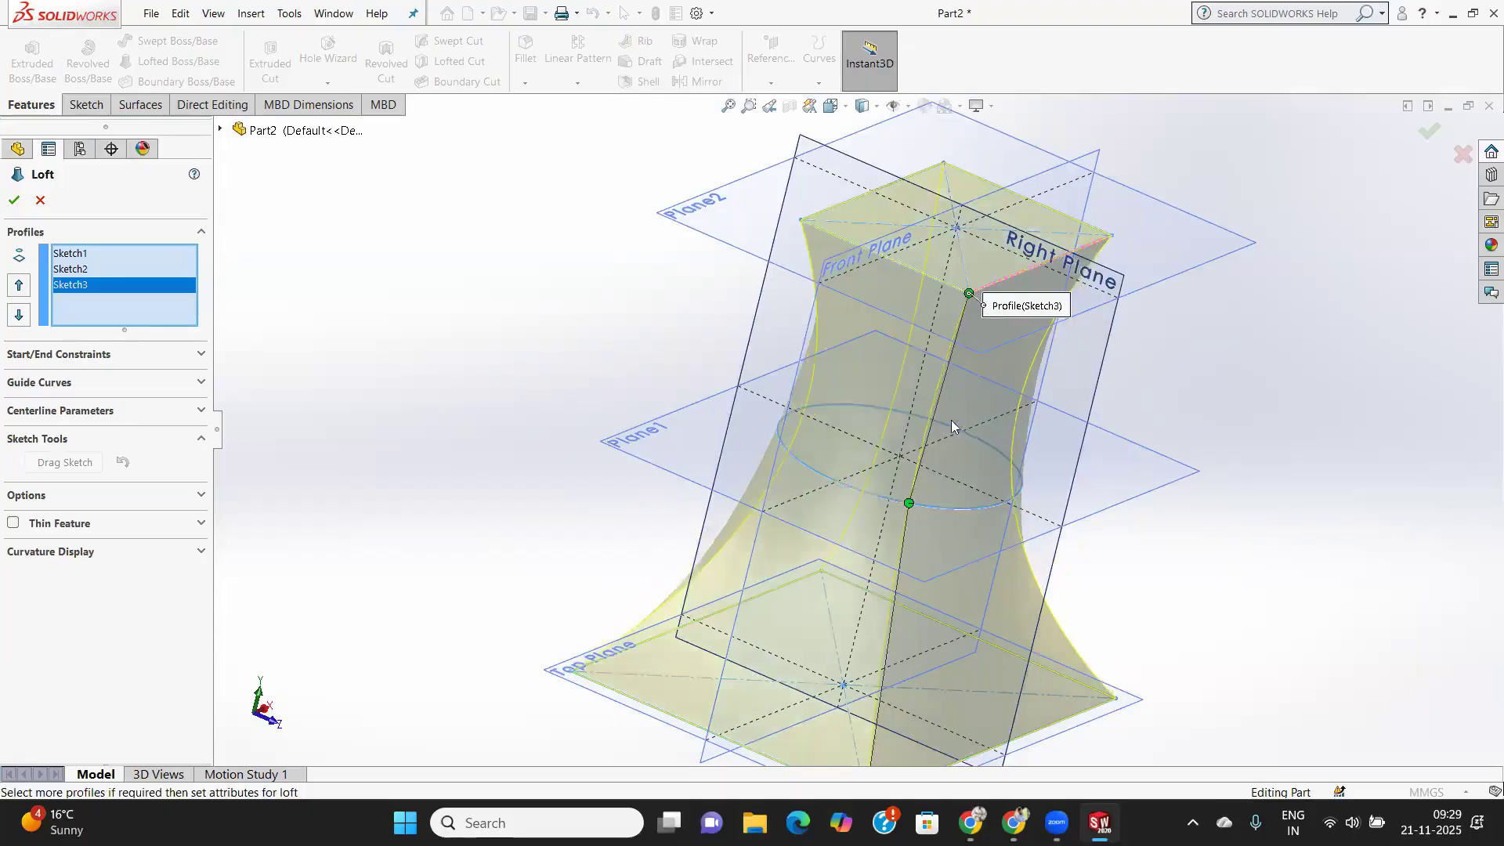
{"action": "middle_click_drag", "start_coordinate": [935, 441], "coordinate": [861, 390]}
{"action": "middle_click_drag", "start_coordinate": [757, 386], "coordinate": [955, 403]}
{"action": "middle_click_drag", "start_coordinate": [984, 342], "coordinate": [898, 229]}
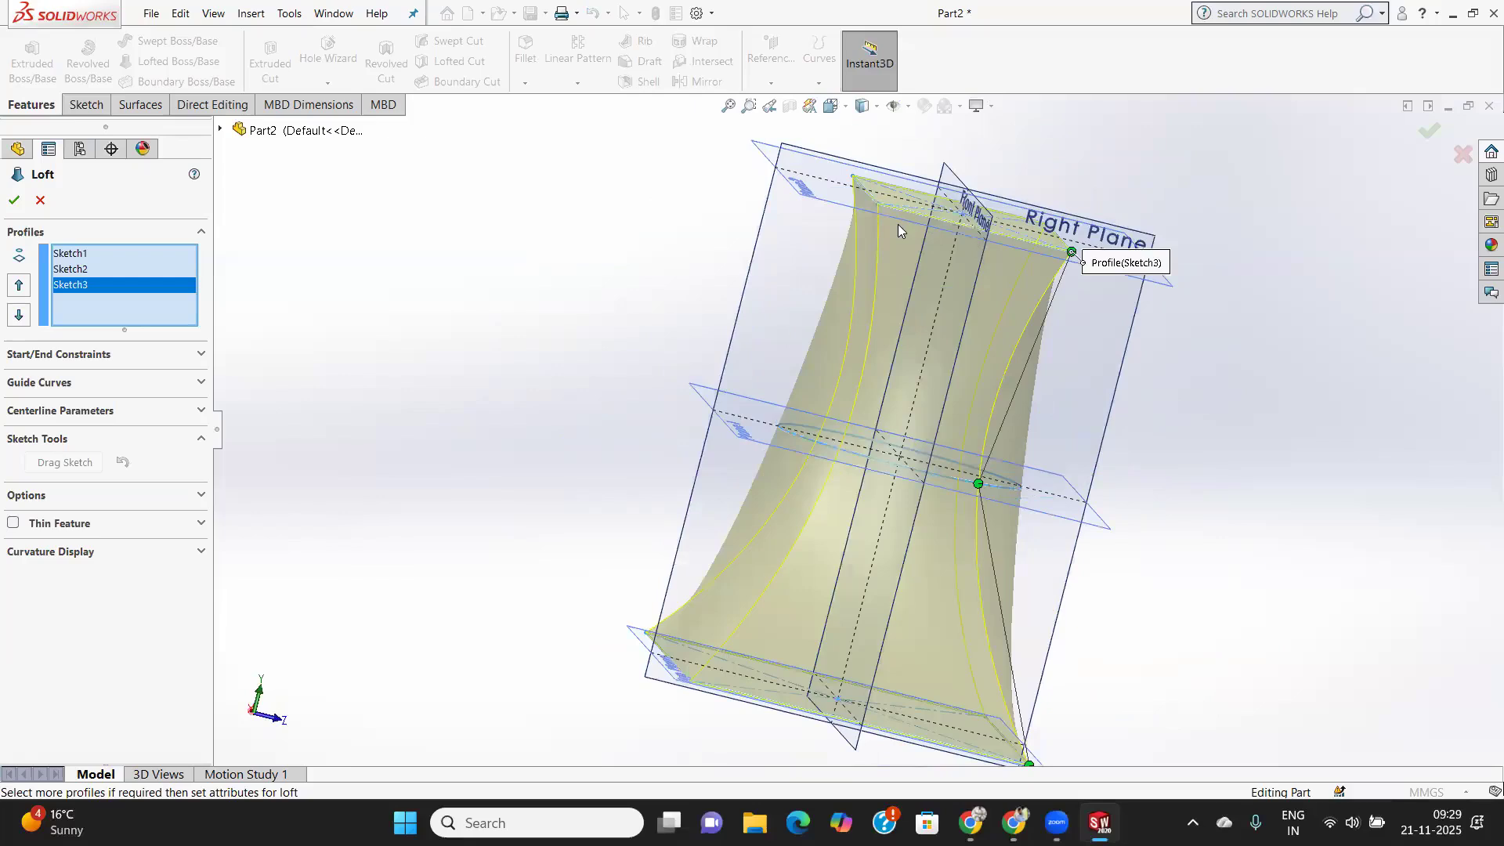
{"action": "scroll", "coordinate": [913, 268], "scroll_direction": "down", "scroll_amount": 2}
{"action": "scroll", "coordinate": [915, 269], "scroll_direction": "up", "scroll_amount": 4}
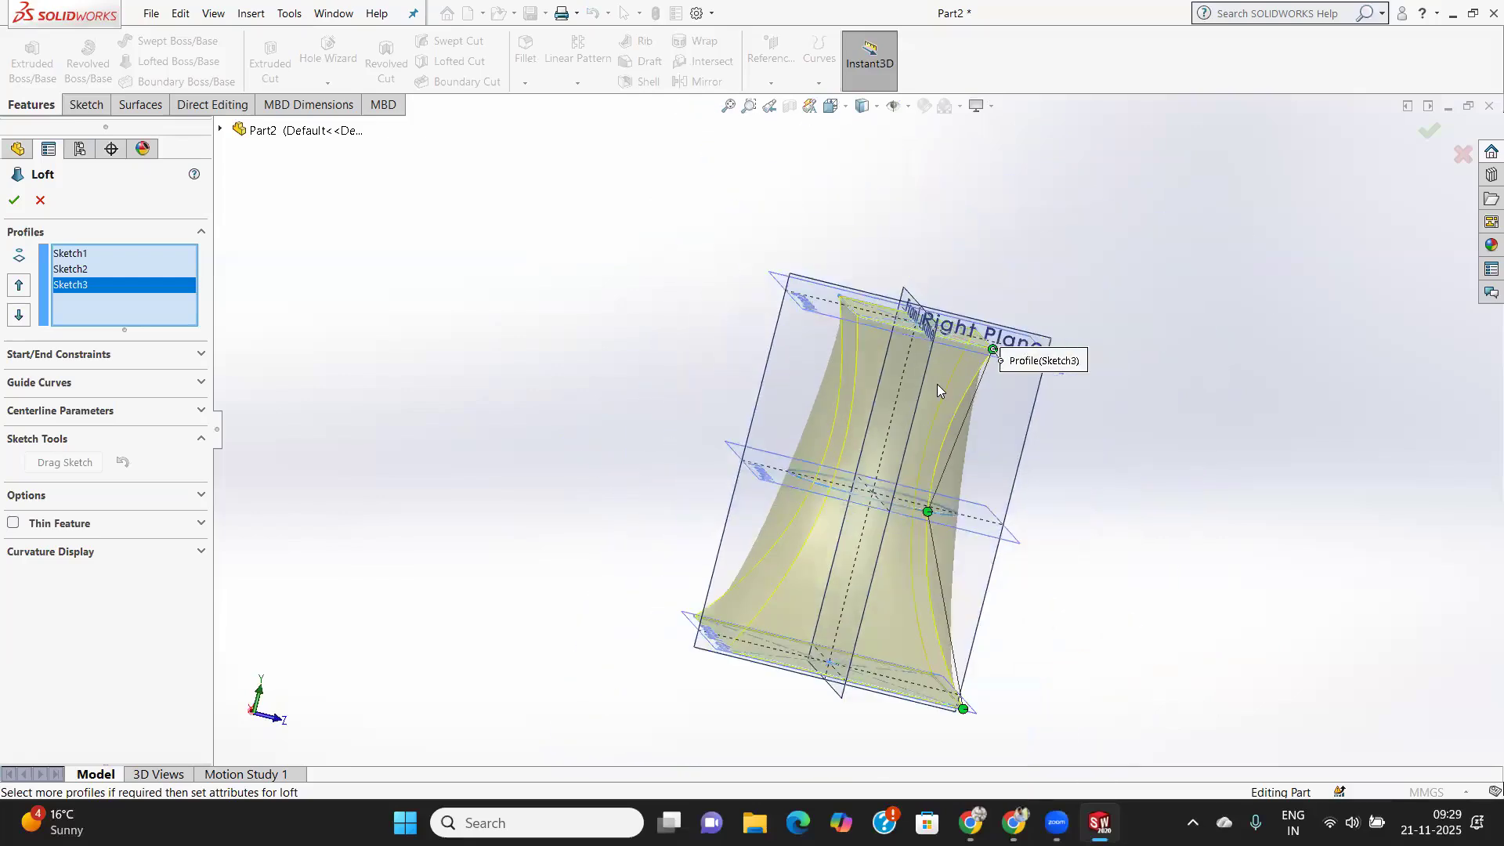
Try adjusting the loft connector on the middle circle and accept the solid loft through Sketch1, Sketch2 and Sketch3.
{"action": "middle_click_drag", "start_coordinate": [936, 384], "coordinate": [817, 413]}
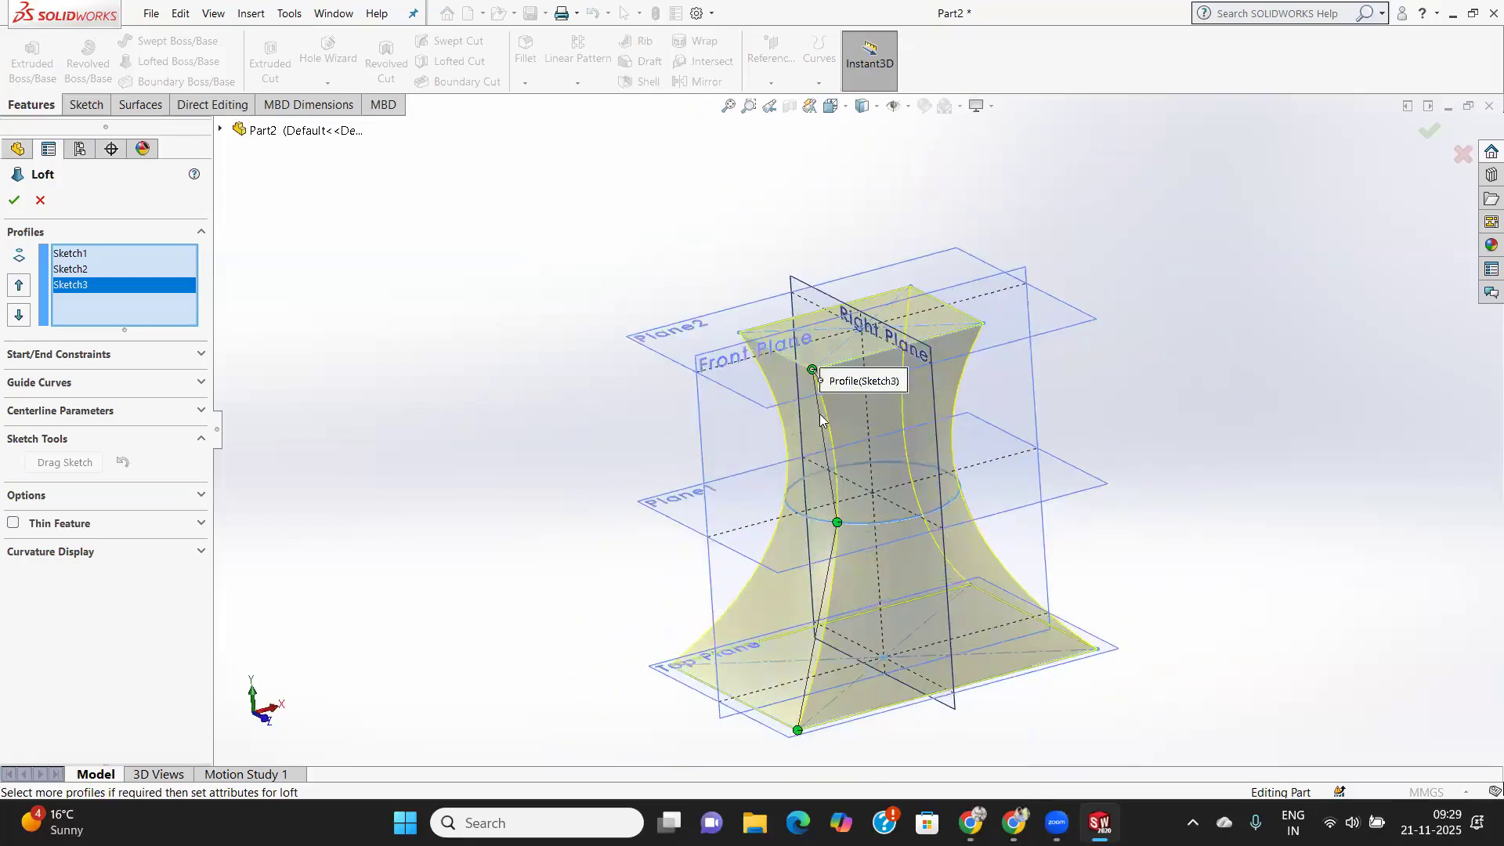
{"action": "scroll", "coordinate": [871, 525], "scroll_direction": "up", "scroll_amount": 2}
{"action": "scroll", "coordinate": [868, 519], "scroll_direction": "down", "scroll_amount": 6}
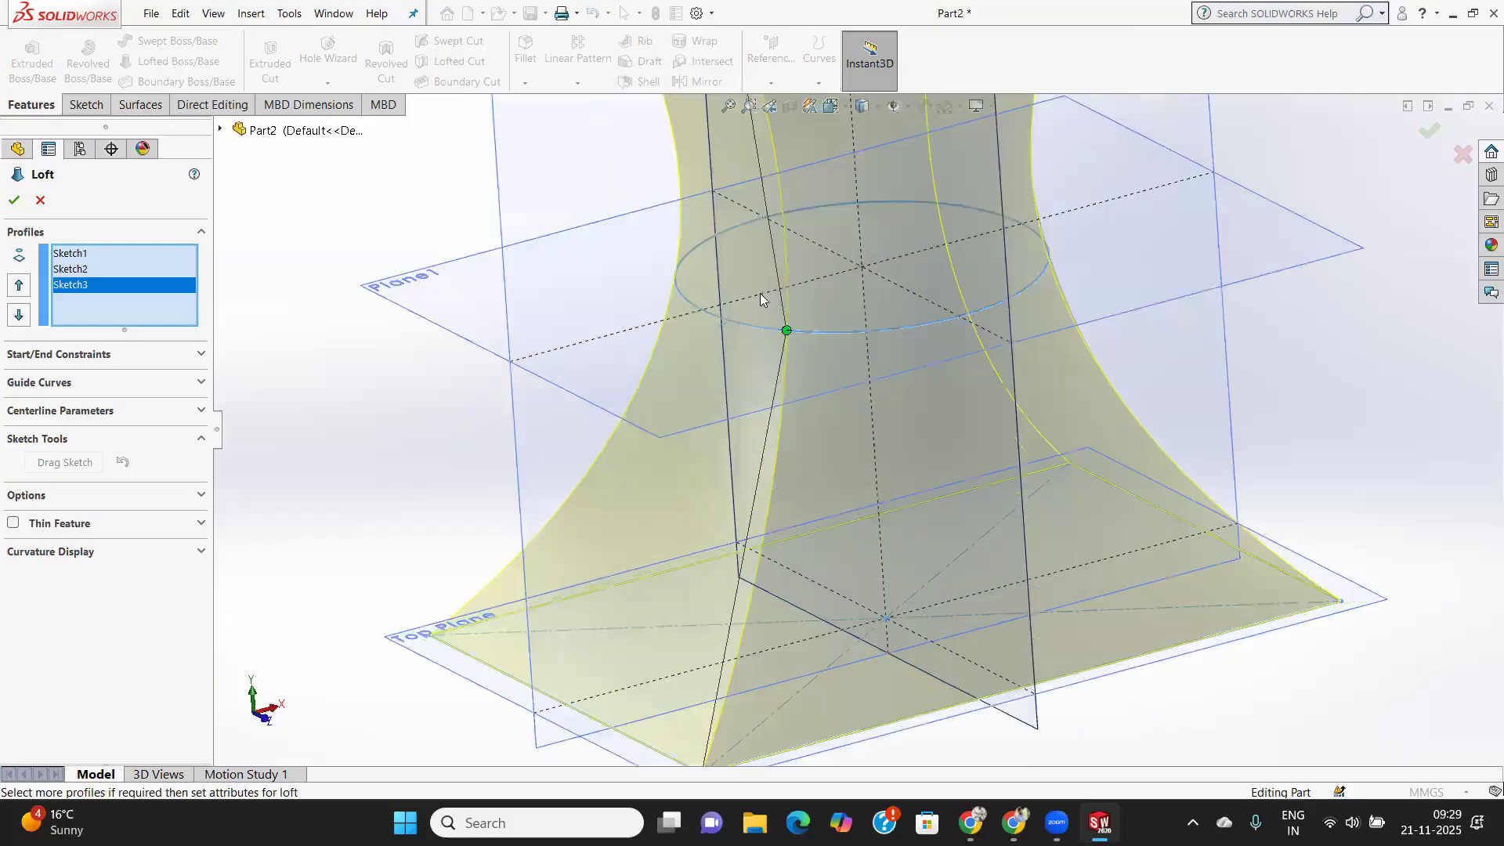
{"action": "left_click_drag", "start_coordinate": [789, 329], "coordinate": [749, 323]}
{"action": "scroll", "coordinate": [809, 344], "scroll_direction": "up", "scroll_amount": 4}
{"action": "scroll", "coordinate": [808, 347], "scroll_direction": "down", "scroll_amount": 4}
{"action": "middle_click_drag", "start_coordinate": [809, 349], "coordinate": [799, 453]}
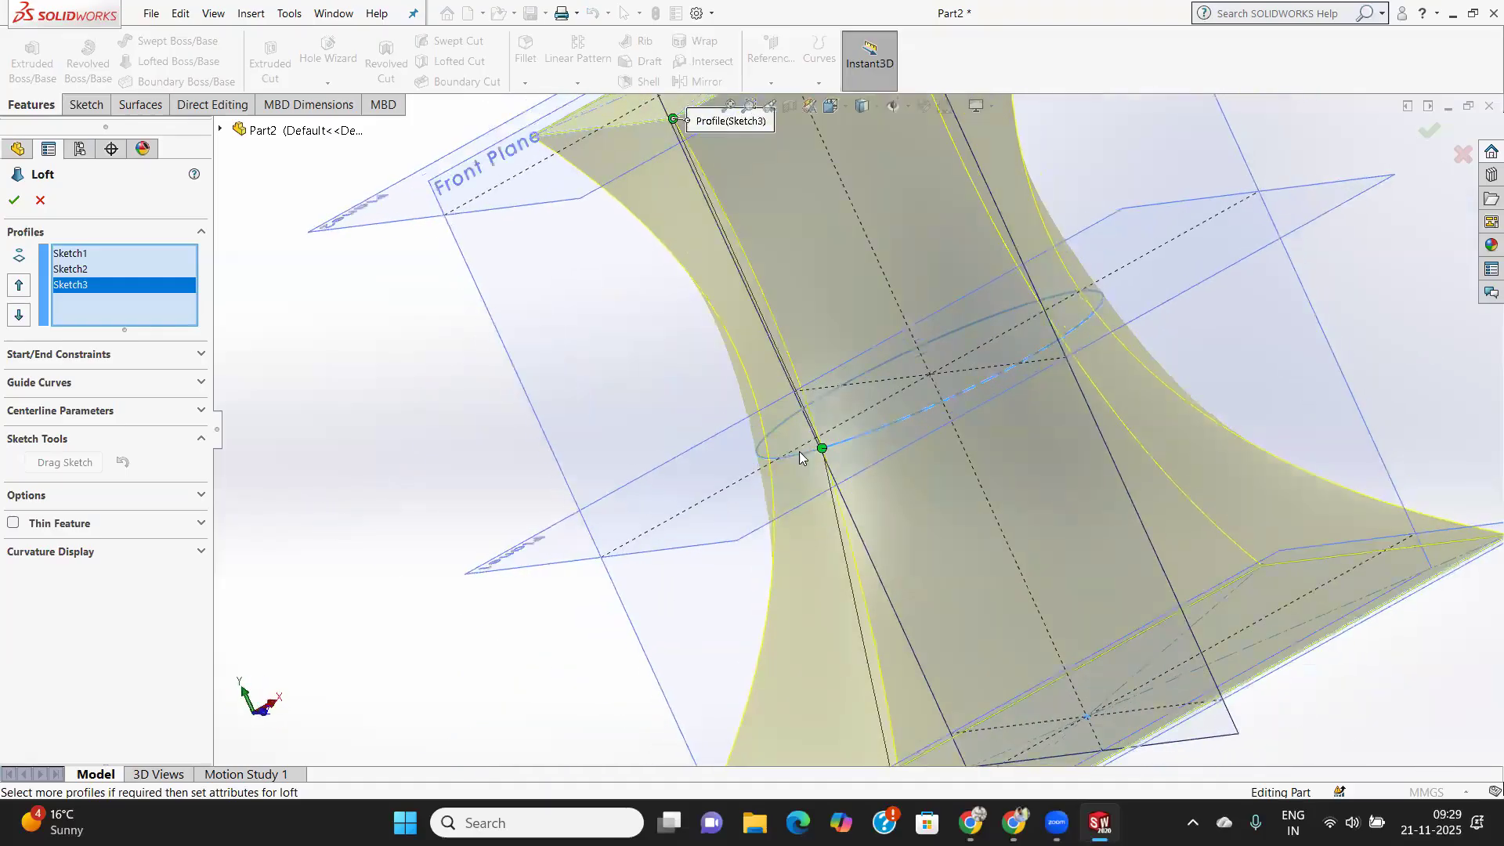
{"action": "scroll", "coordinate": [867, 448], "scroll_direction": "up", "scroll_amount": 4}
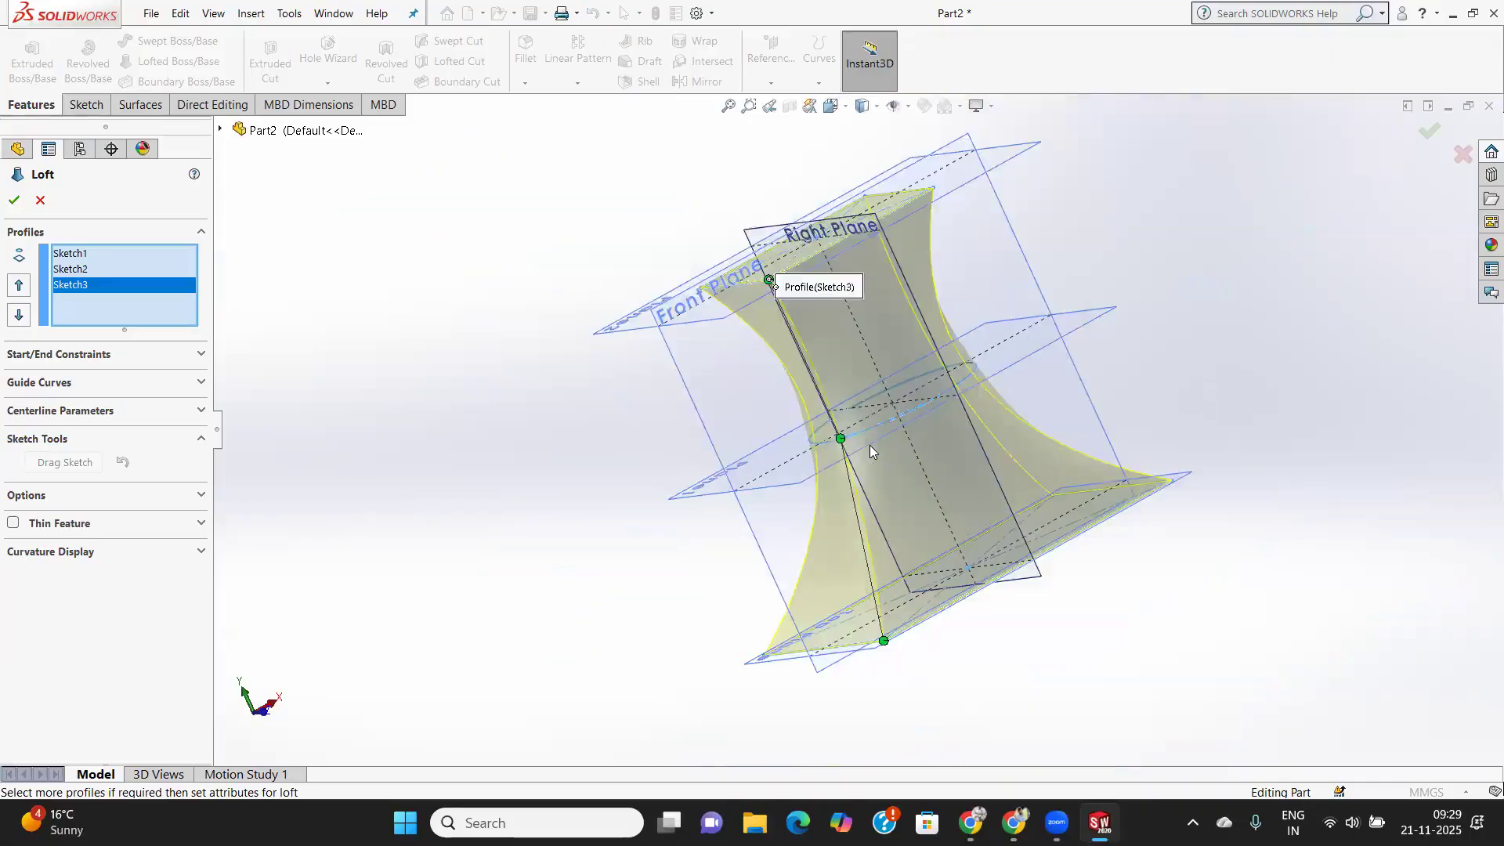
{"action": "middle_click_drag", "start_coordinate": [870, 445], "coordinate": [921, 434]}
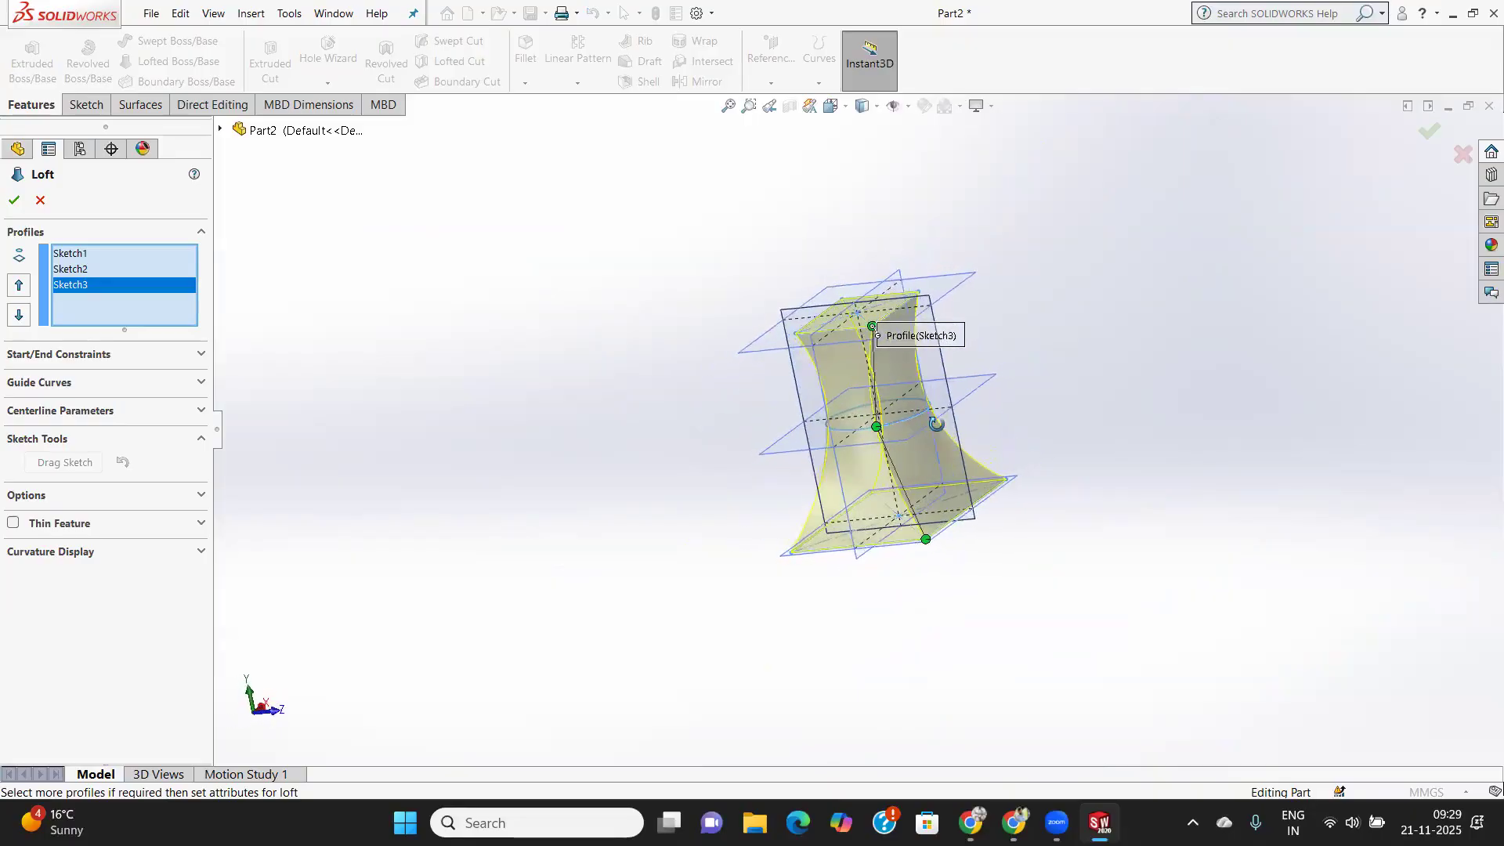
{"action": "scroll", "coordinate": [921, 434], "scroll_direction": "down", "scroll_amount": 3}
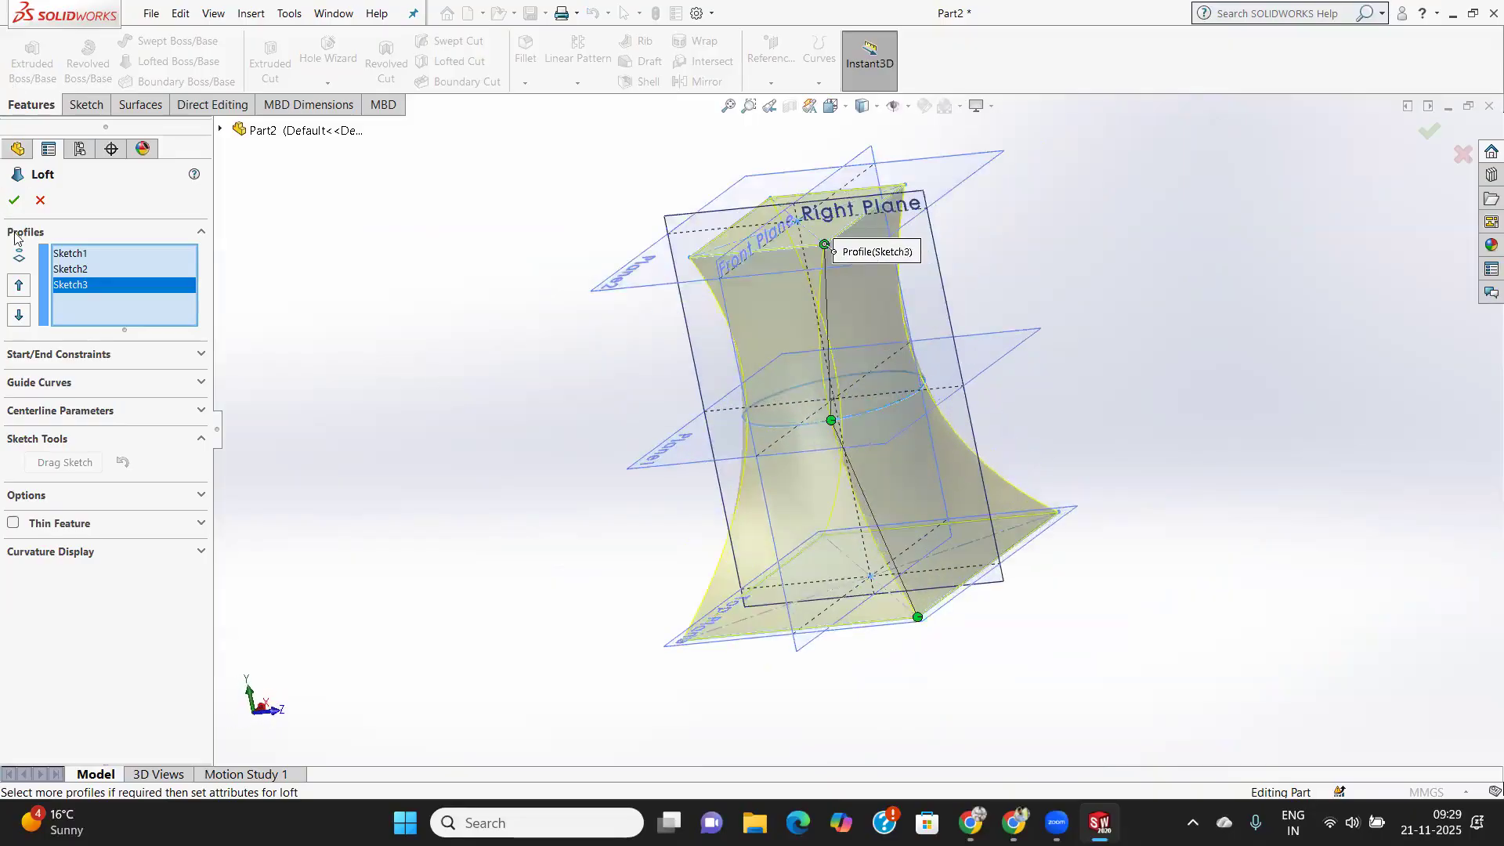
{"action": "left_click", "coordinate": [15, 201]}
Inspect the lofted body from several sides and delete the Loft1 feature while keeping its sketches.
{"action": "middle_click_drag", "start_coordinate": [1009, 392], "coordinate": [1019, 452]}
{"action": "middle_click_drag", "start_coordinate": [900, 638], "coordinate": [1011, 632]}
{"action": "scroll", "coordinate": [860, 476], "scroll_direction": "up", "scroll_amount": 5}
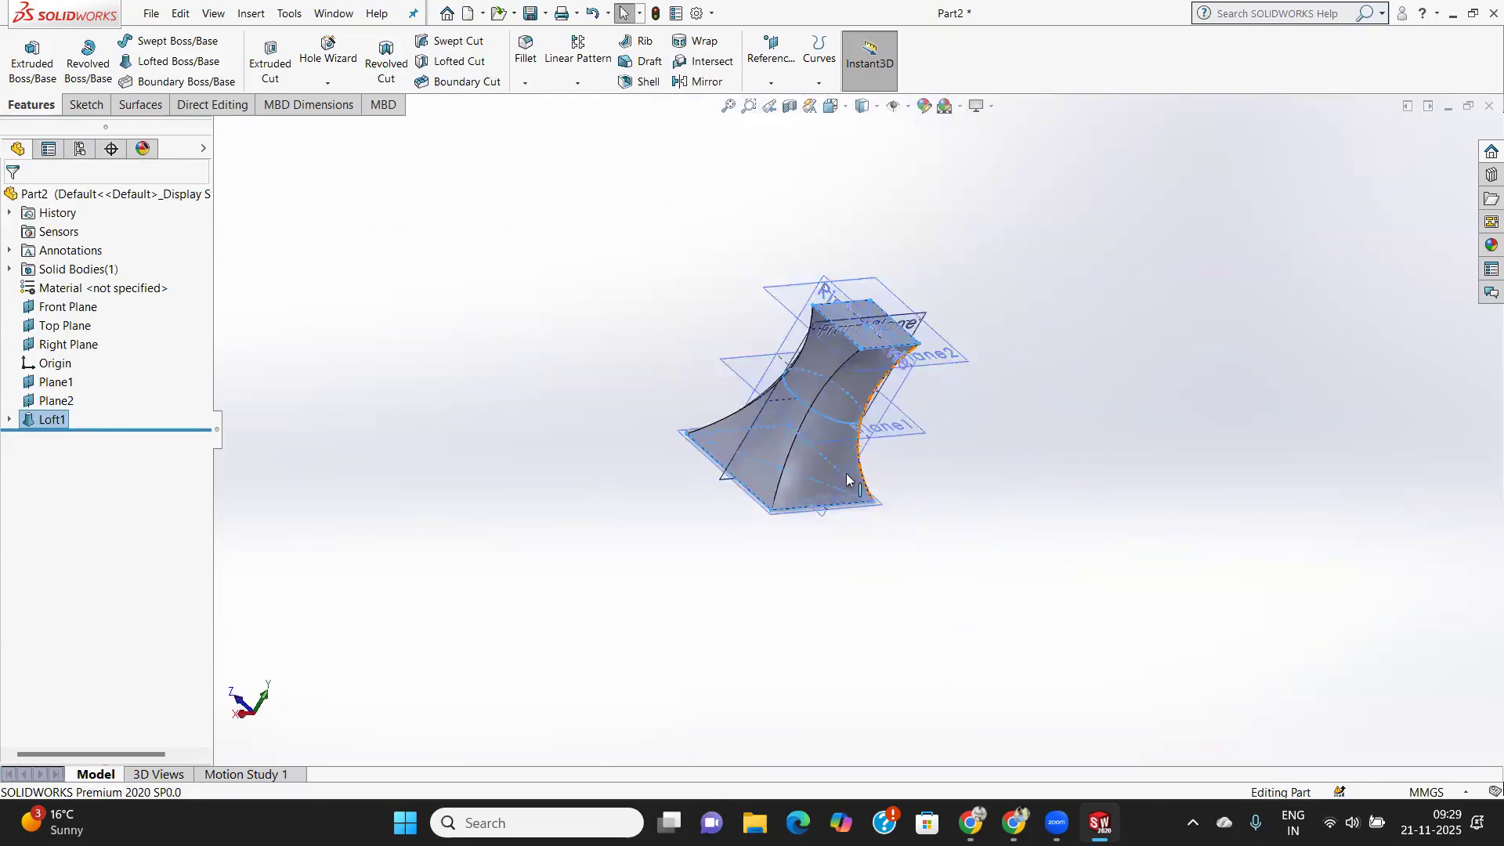
{"action": "middle_click_drag", "start_coordinate": [672, 350], "coordinate": [587, 259]}
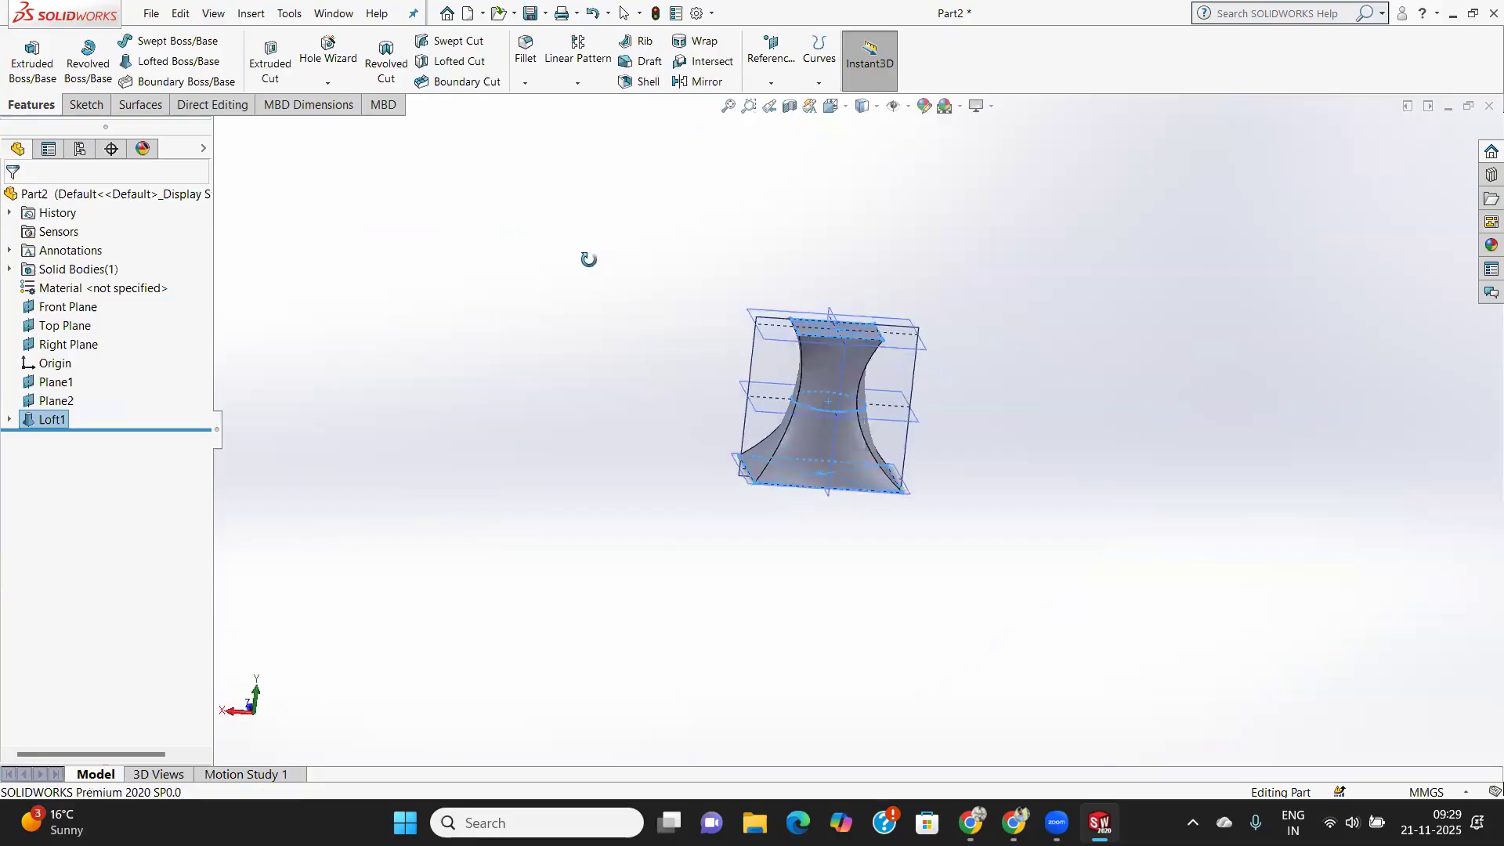
{"action": "scroll", "coordinate": [896, 422], "scroll_direction": "down", "scroll_amount": 6}
{"action": "middle_click_drag", "start_coordinate": [890, 376], "coordinate": [1006, 821]}
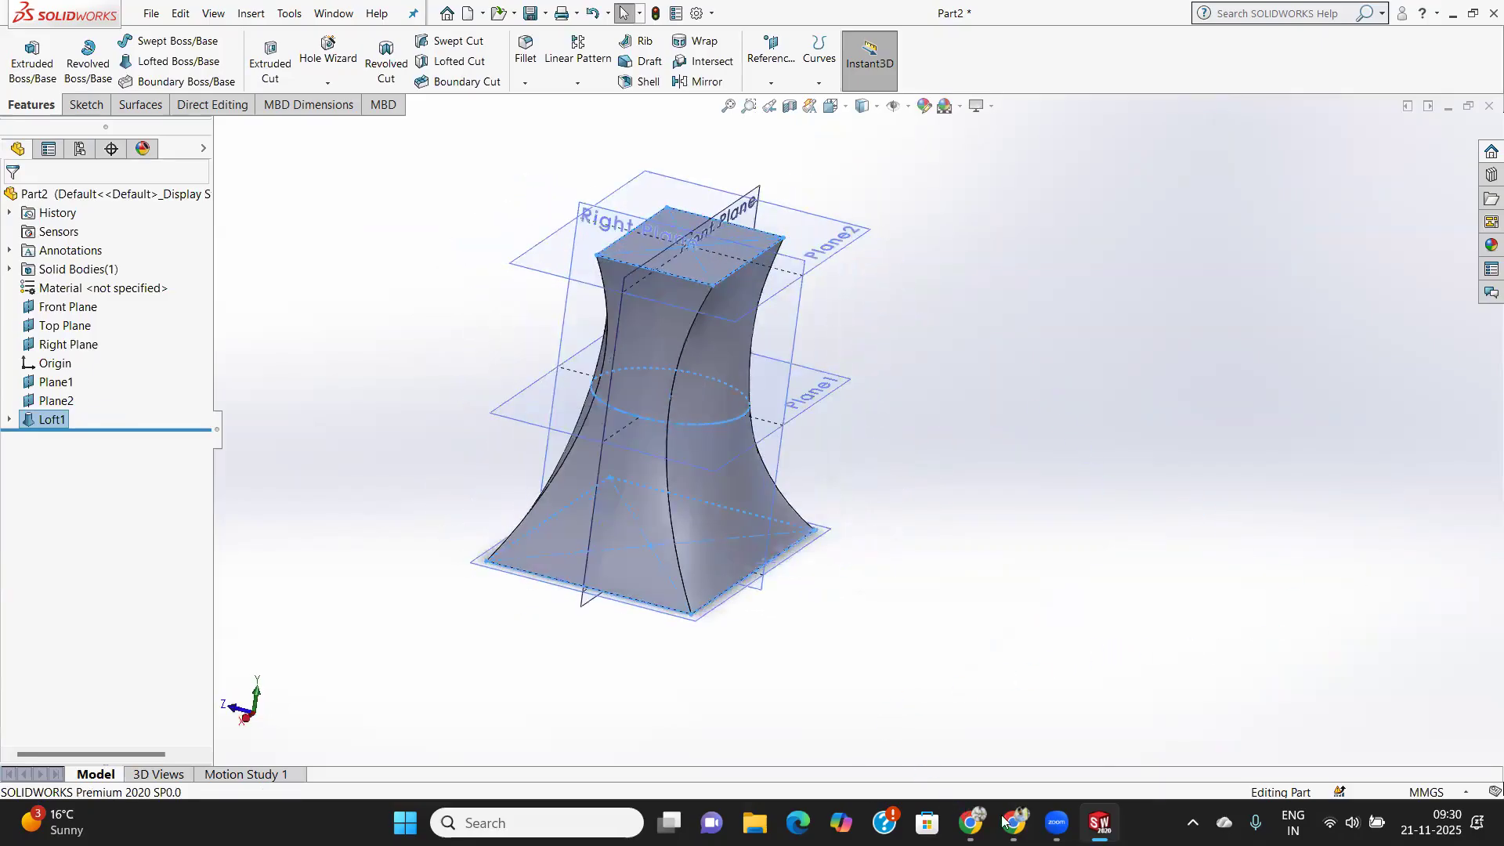
{"action": "right_click", "coordinate": [55, 421]}
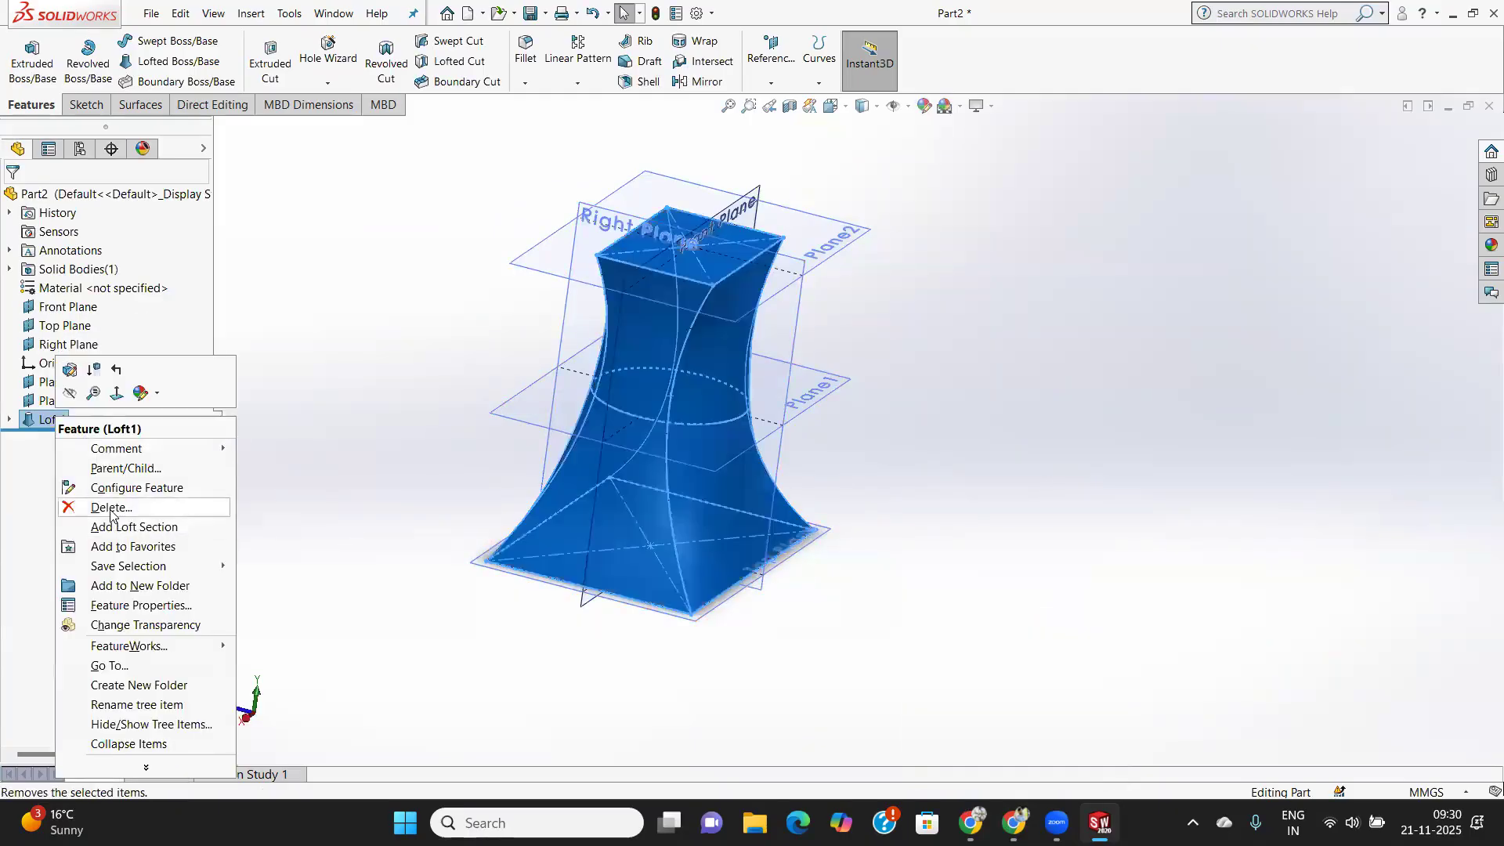
{"action": "left_click", "coordinate": [111, 509]}
{"action": "left_click", "coordinate": [865, 307]}
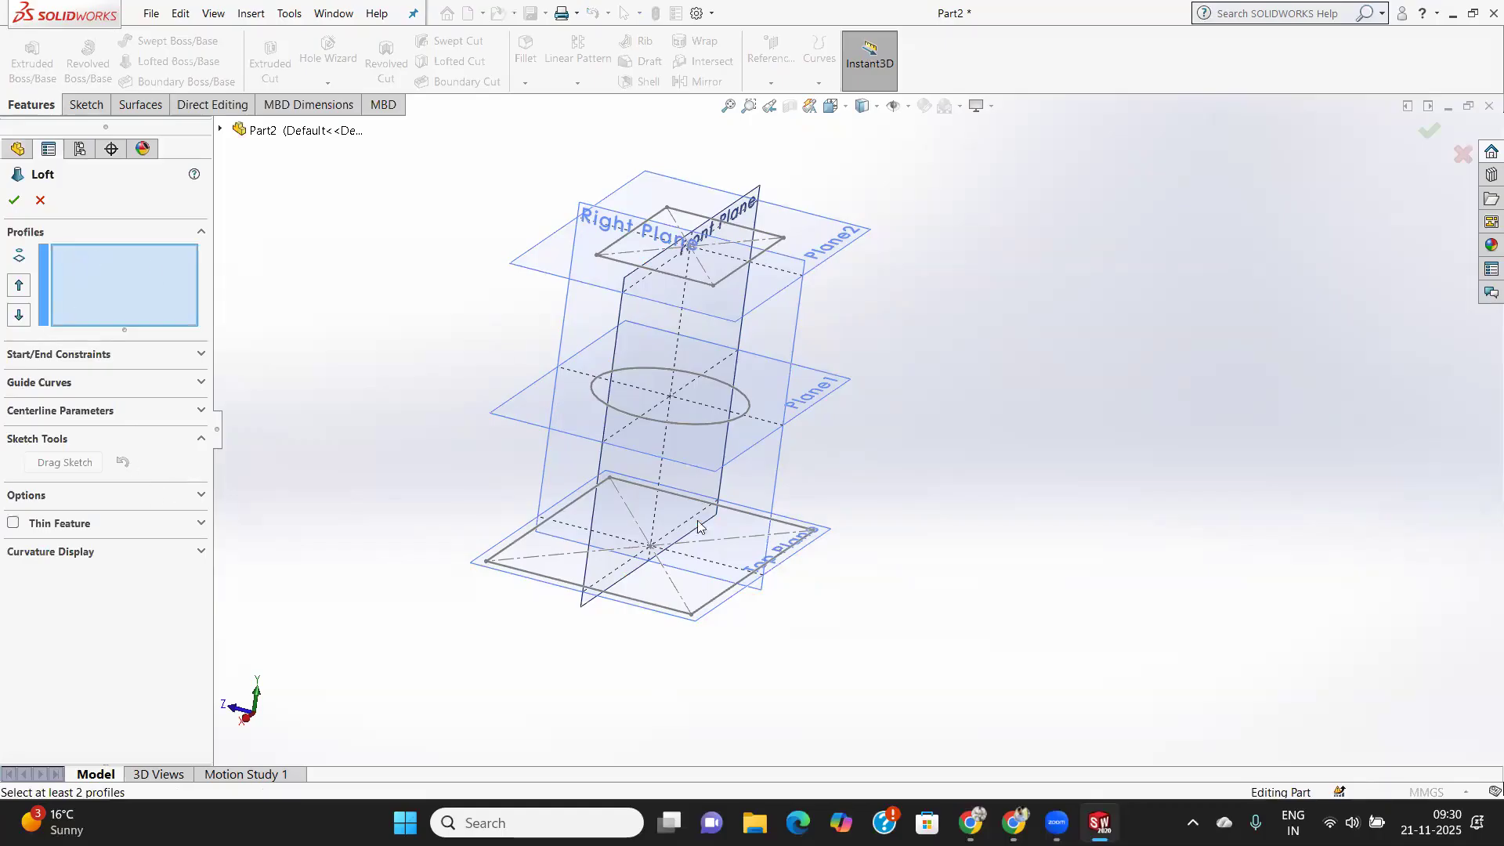
Set up a new loft from the base rectangle through the middle circle to the upper rectangle.
{"action": "left_click", "coordinate": [668, 612]}
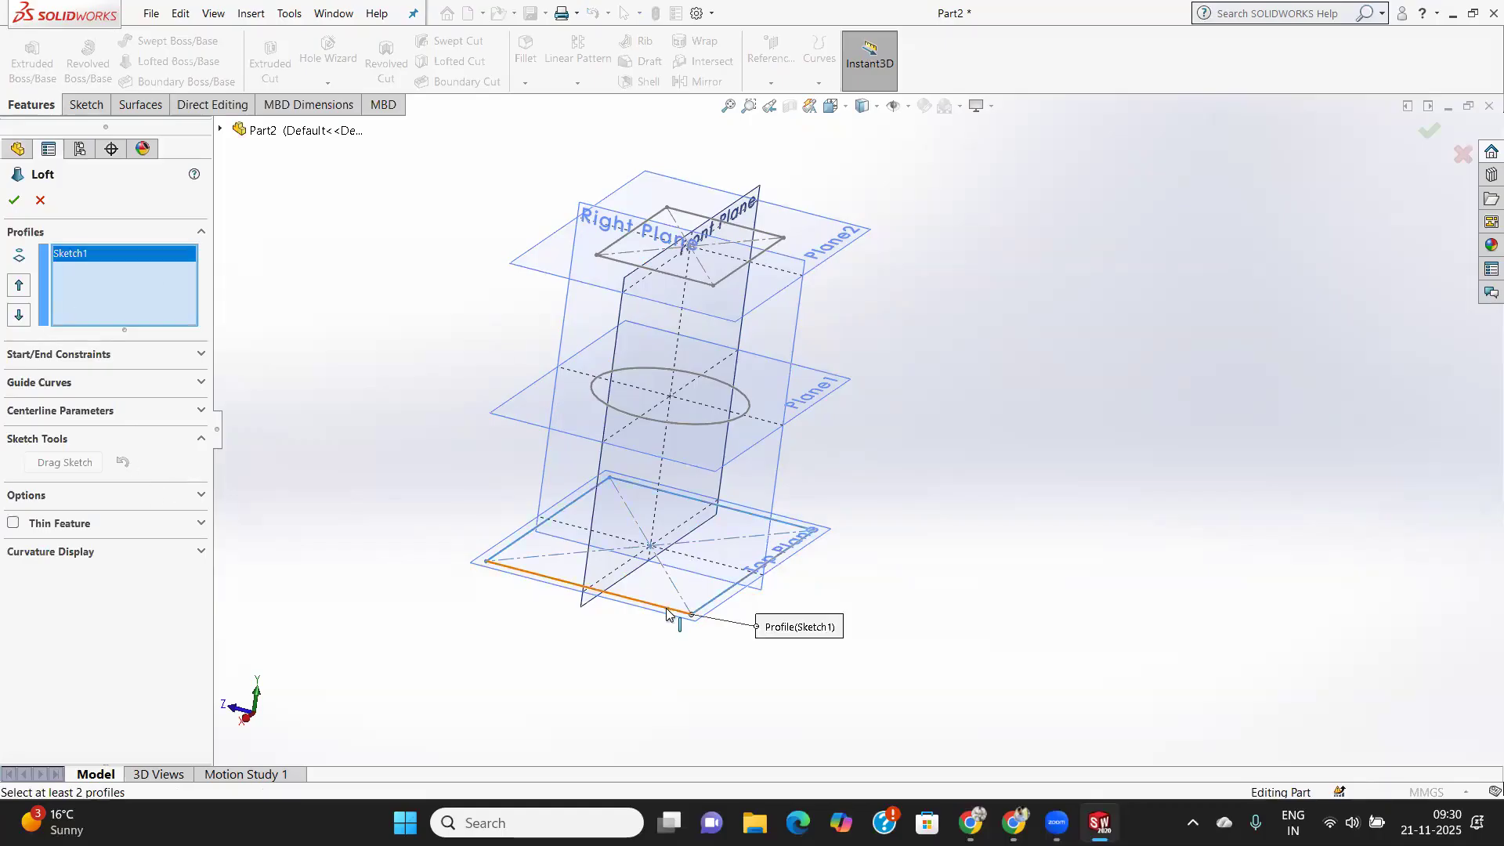
{"action": "left_click", "coordinate": [689, 424]}
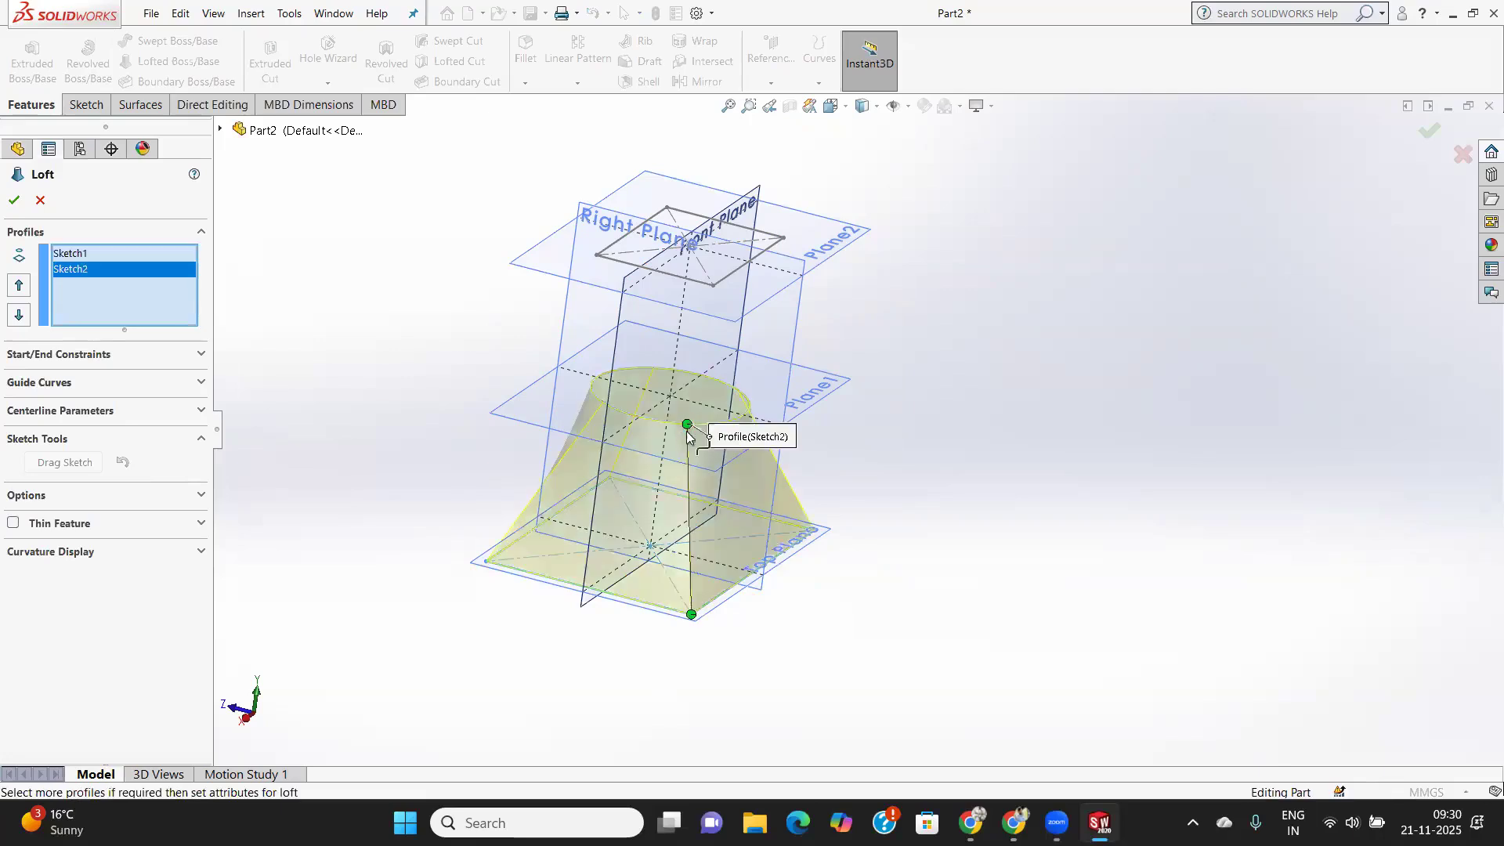
{"action": "left_click", "coordinate": [694, 287]}
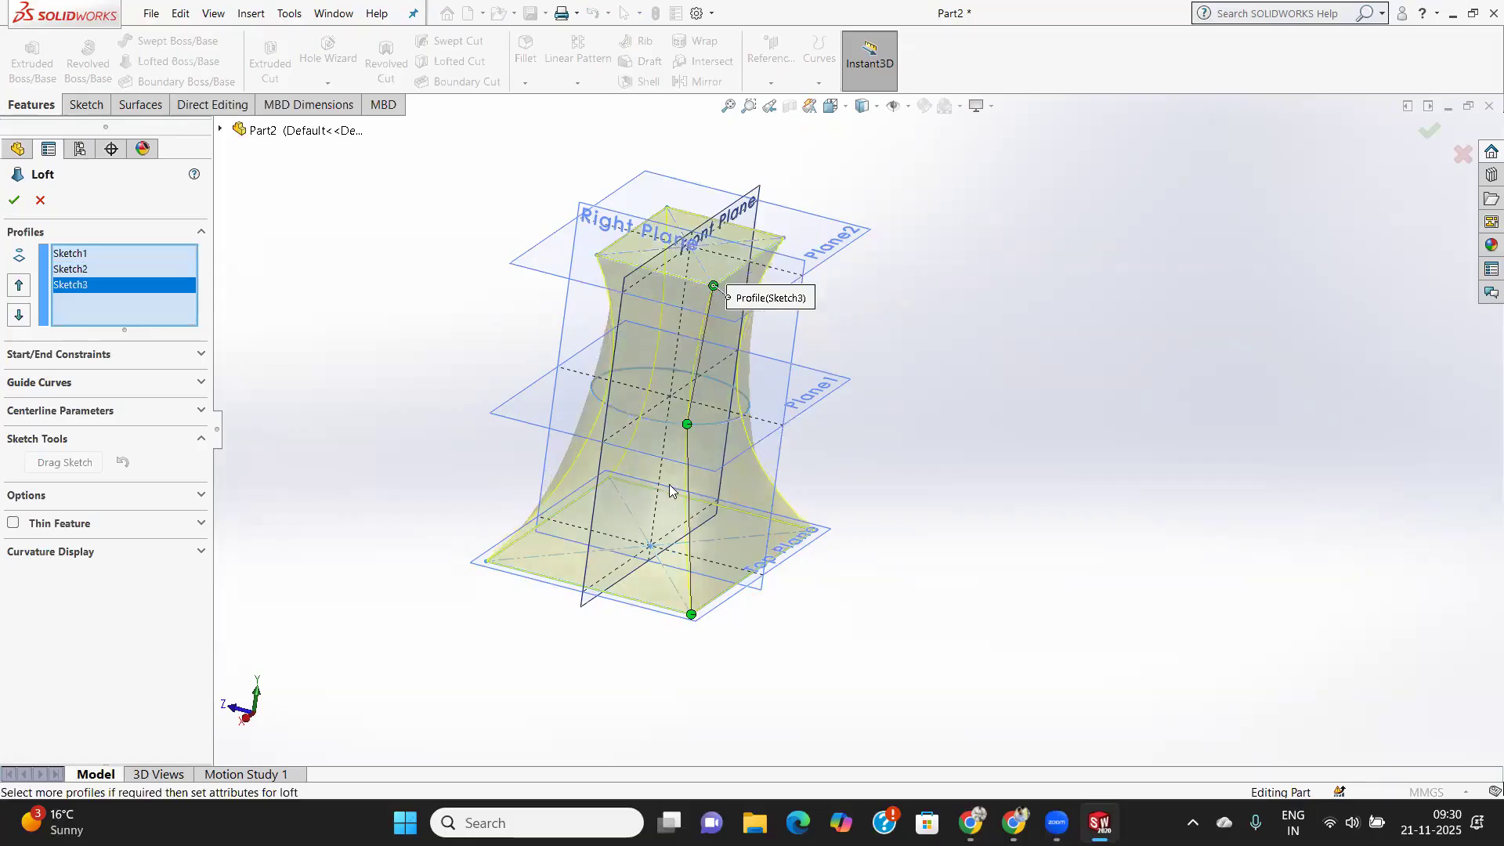
{"action": "middle_click_drag", "start_coordinate": [642, 463], "coordinate": [623, 506]}
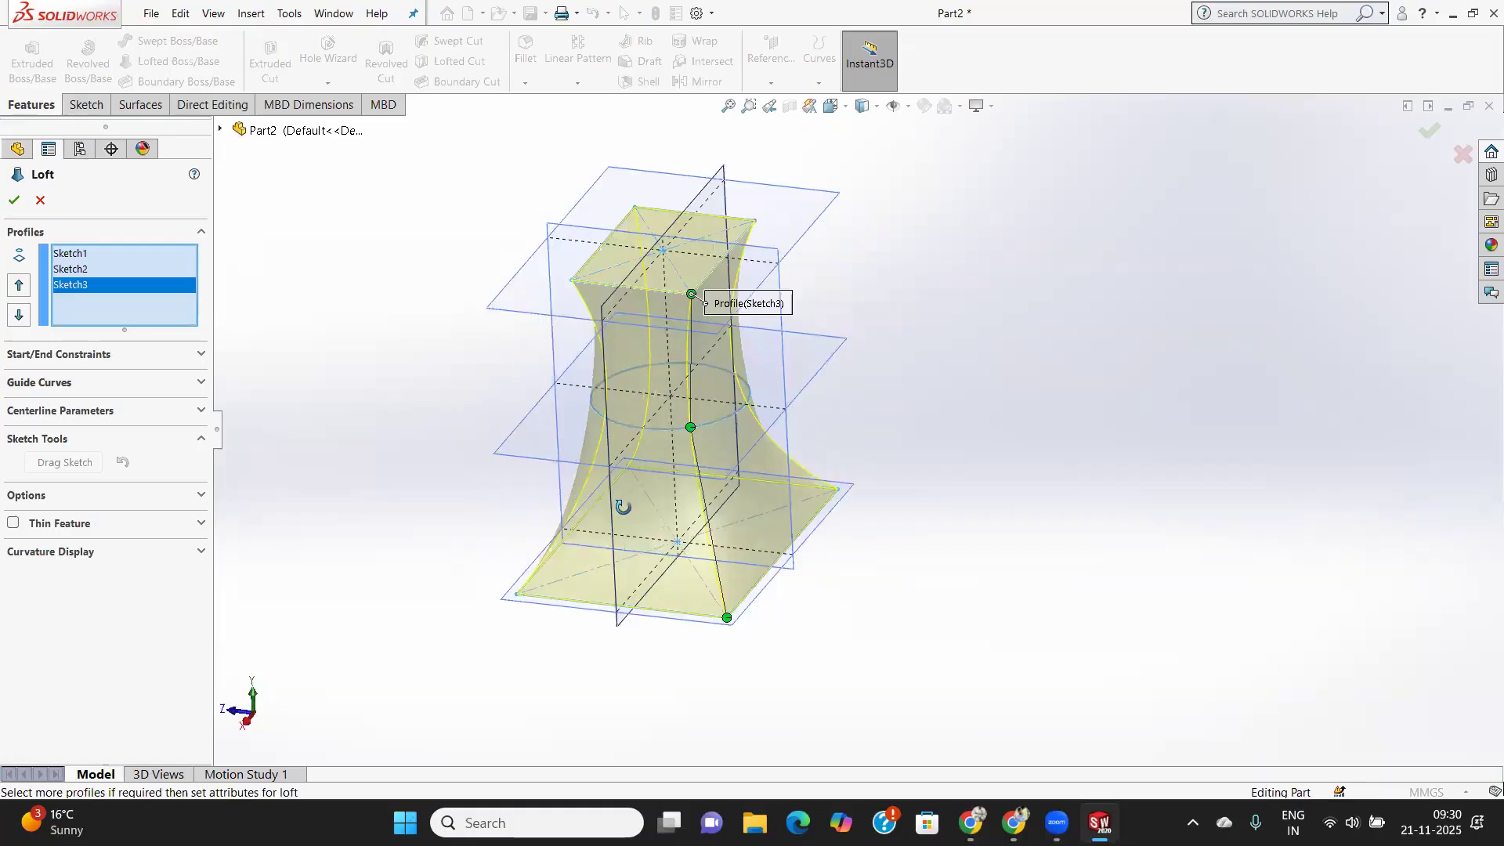
{"action": "scroll", "coordinate": [634, 495], "scroll_direction": "down", "scroll_amount": 3}
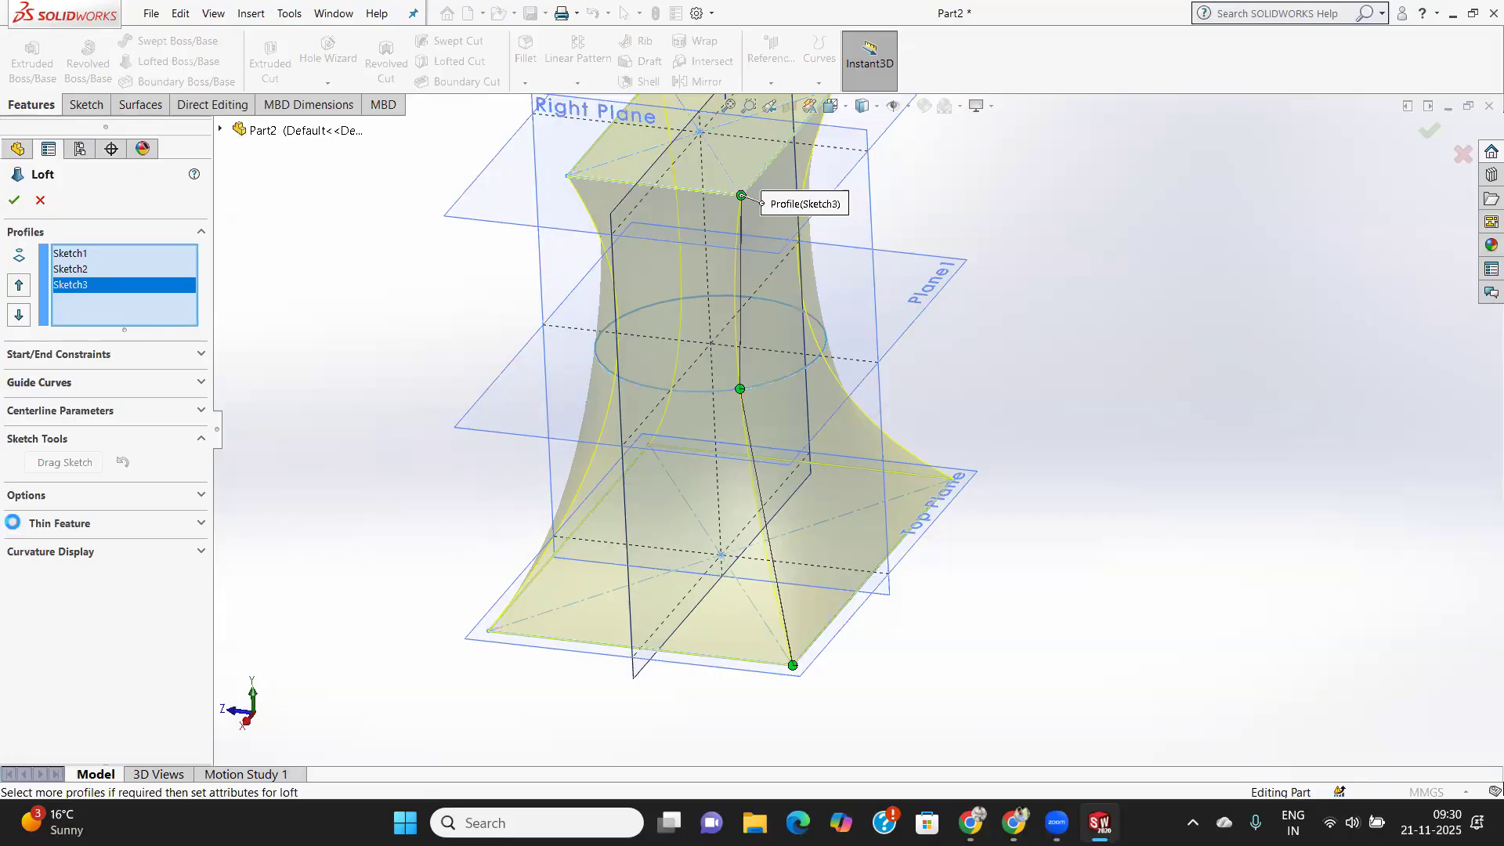
Make the loft a one-direction thin feature with a wall thickness of 5 mm.
{"action": "left_click", "coordinate": [12, 523]}
{"action": "middle_click_drag", "start_coordinate": [690, 328], "coordinate": [674, 438]}
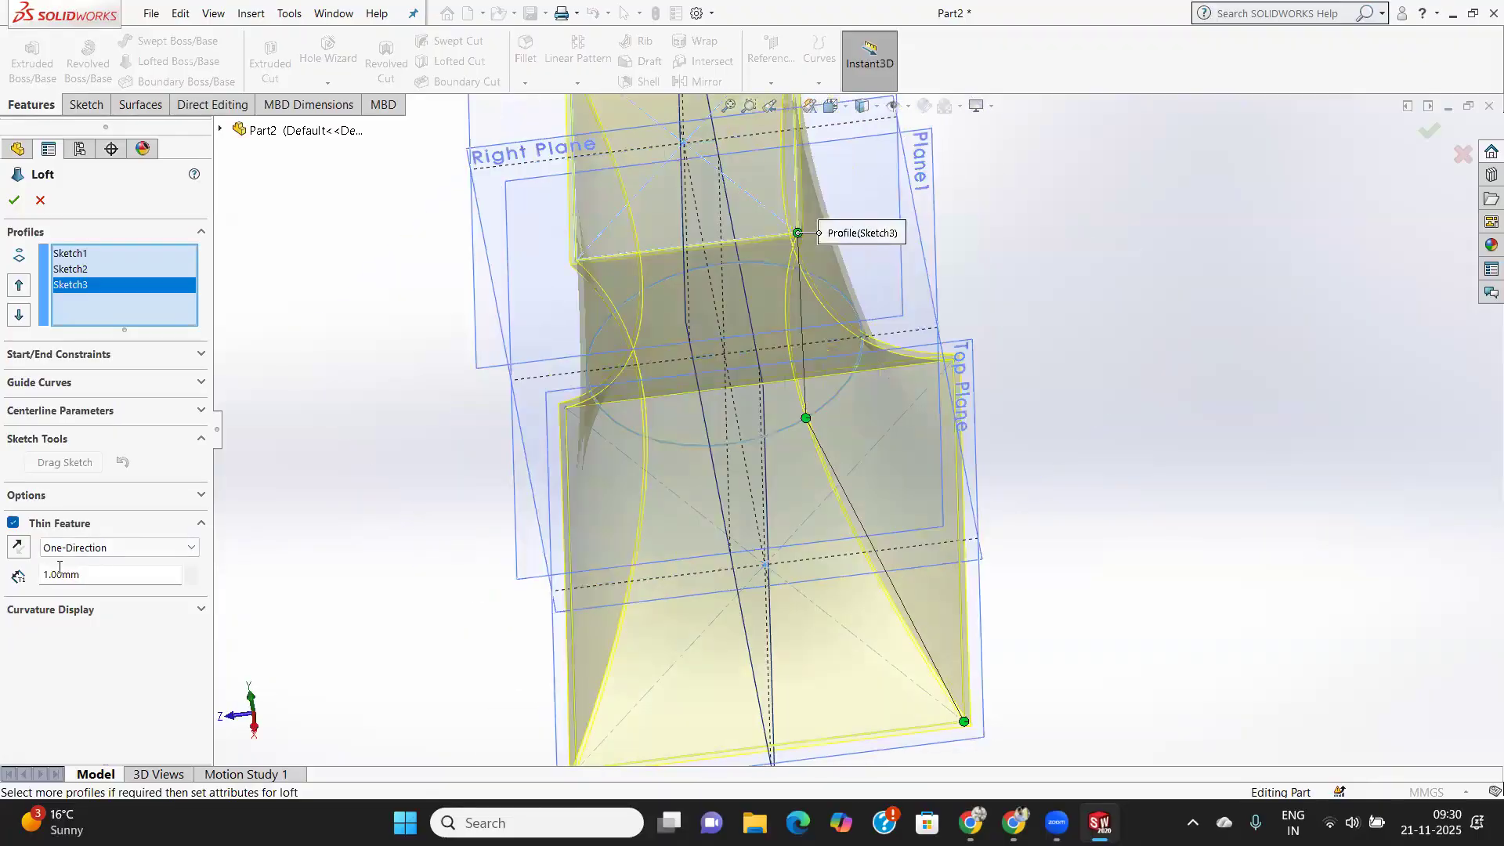
{"action": "left_click_drag", "start_coordinate": [85, 575], "coordinate": [34, 582]}
{"action": "type", "text": "5.00mm"}
{"action": "scroll", "coordinate": [834, 188], "scroll_direction": "down", "scroll_amount": 3}
{"action": "scroll", "coordinate": [781, 274], "scroll_direction": "up", "scroll_amount": 5}
{"action": "middle_click_drag", "start_coordinate": [781, 274], "coordinate": [802, 319]}
Set the thin wall thickness to 10 mm and reverse the side on which it is added.
{"action": "left_click_drag", "start_coordinate": [80, 573], "coordinate": [8, 574]}
{"action": "type", "text": "10"}
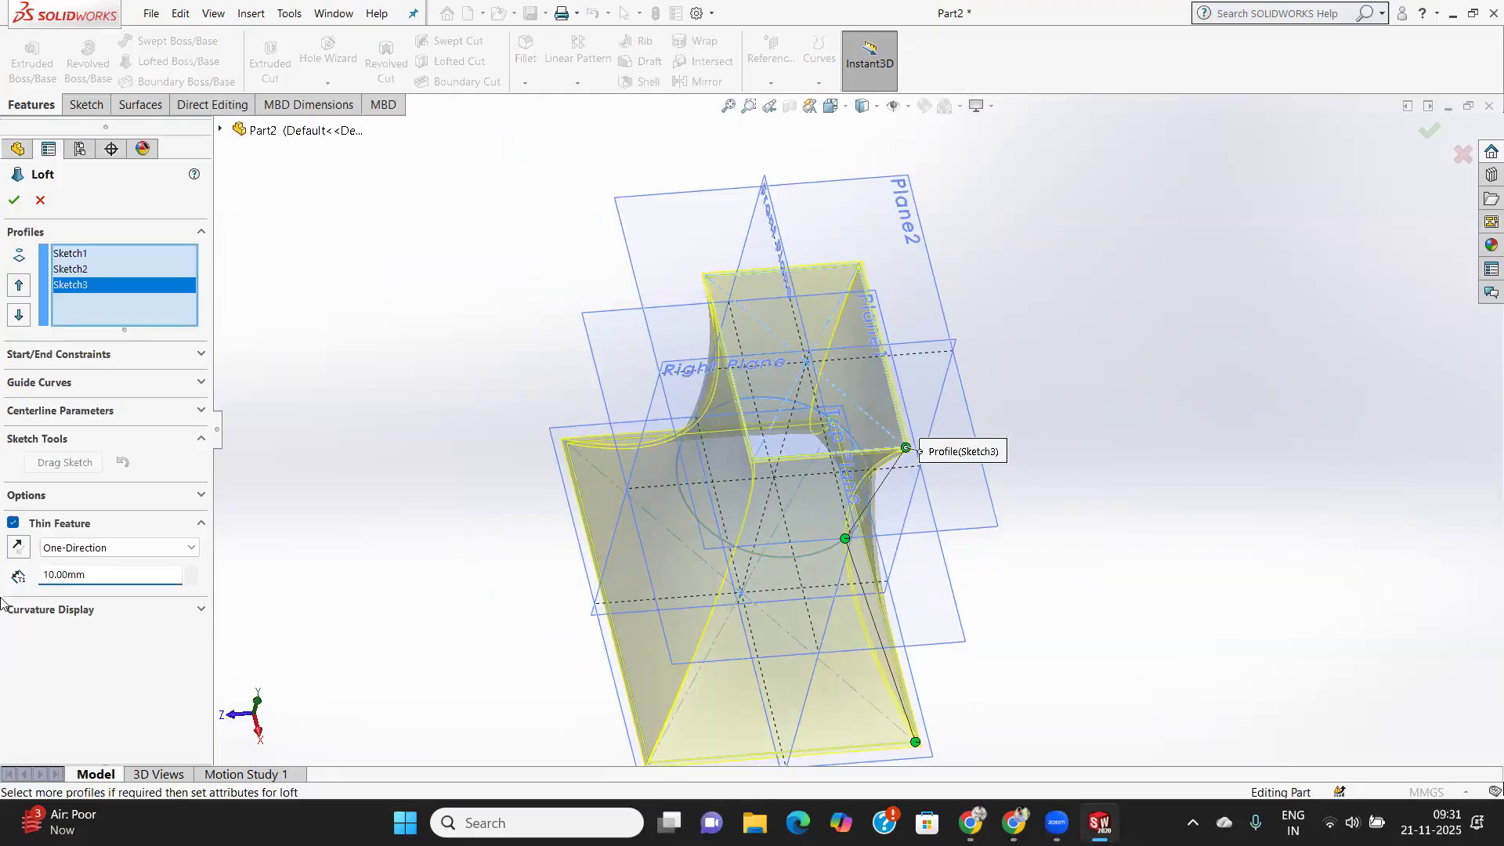
{"action": "left_click", "coordinate": [16, 547]}
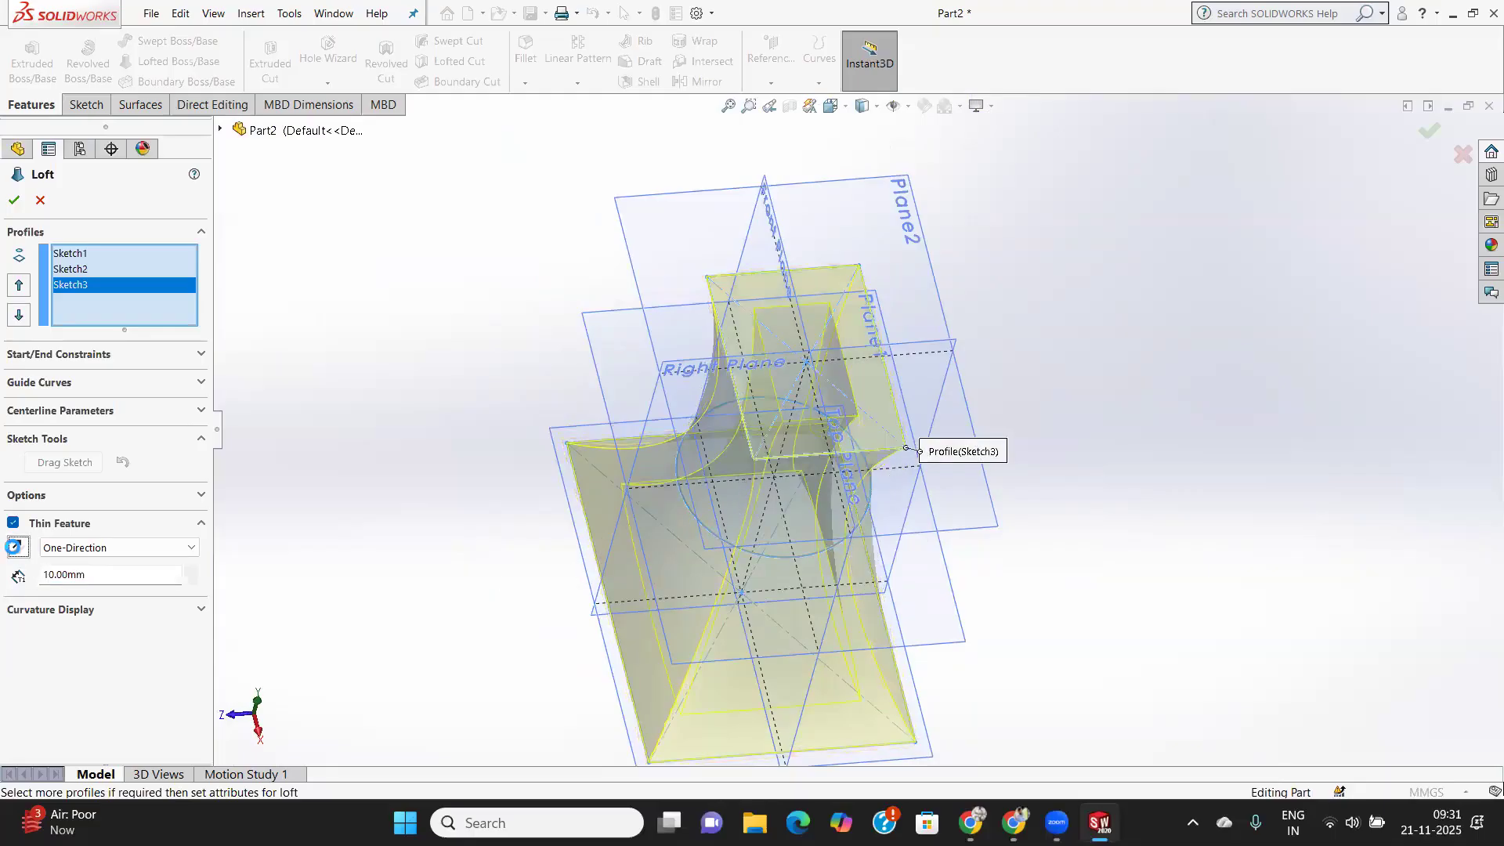
Set the thin wall thickness to 5 mm and switch the wall to the inside of the profiles.
{"action": "left_click_drag", "start_coordinate": [92, 580], "coordinate": [21, 583]}
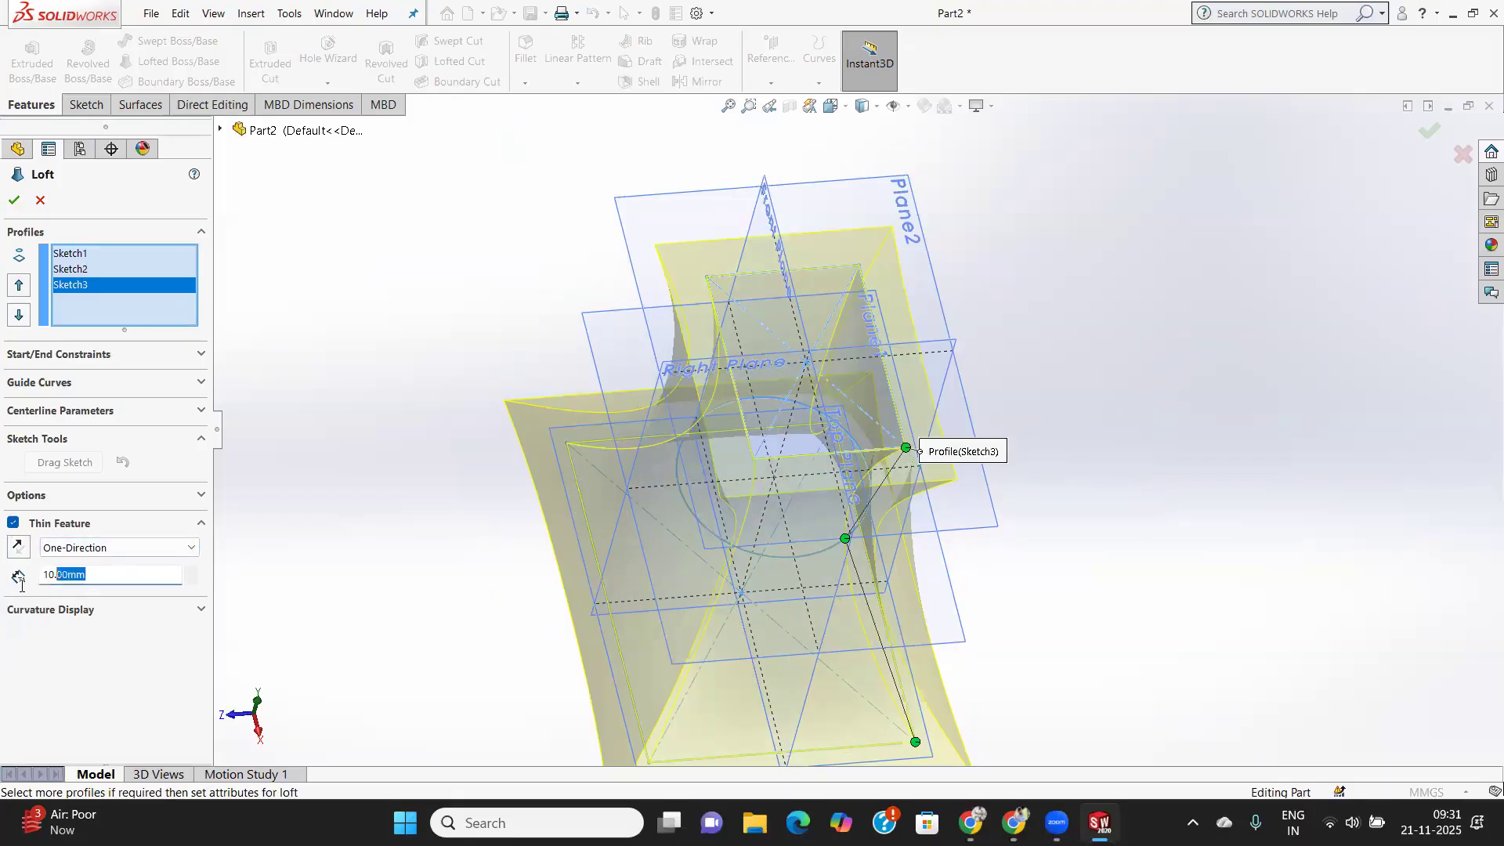
{"action": "type", "text": "5"}
{"action": "left_click", "coordinate": [18, 548]}
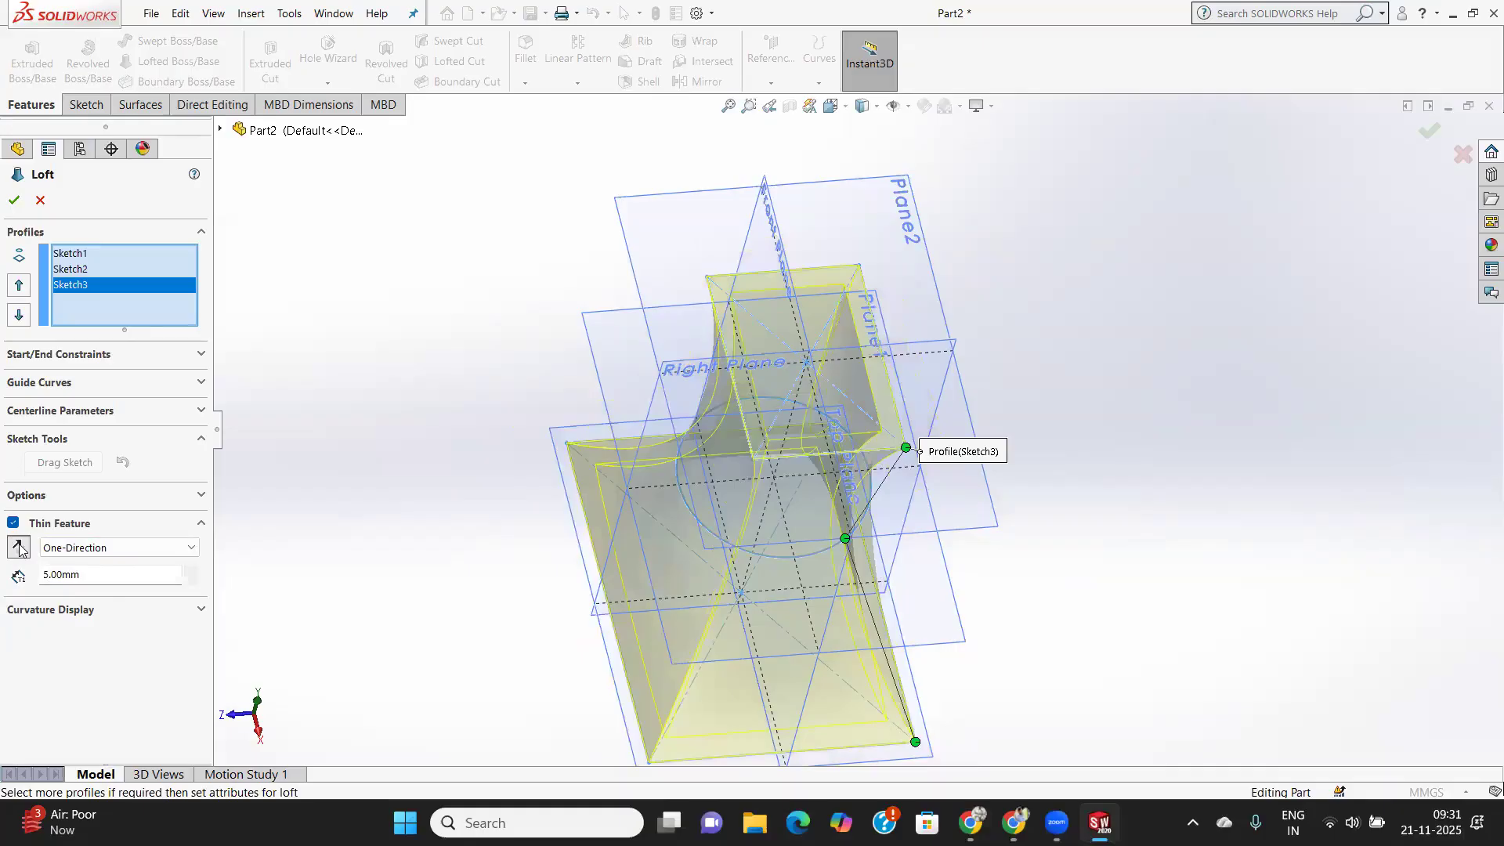
{"action": "scroll", "coordinate": [832, 384], "scroll_direction": "down", "scroll_amount": 4}
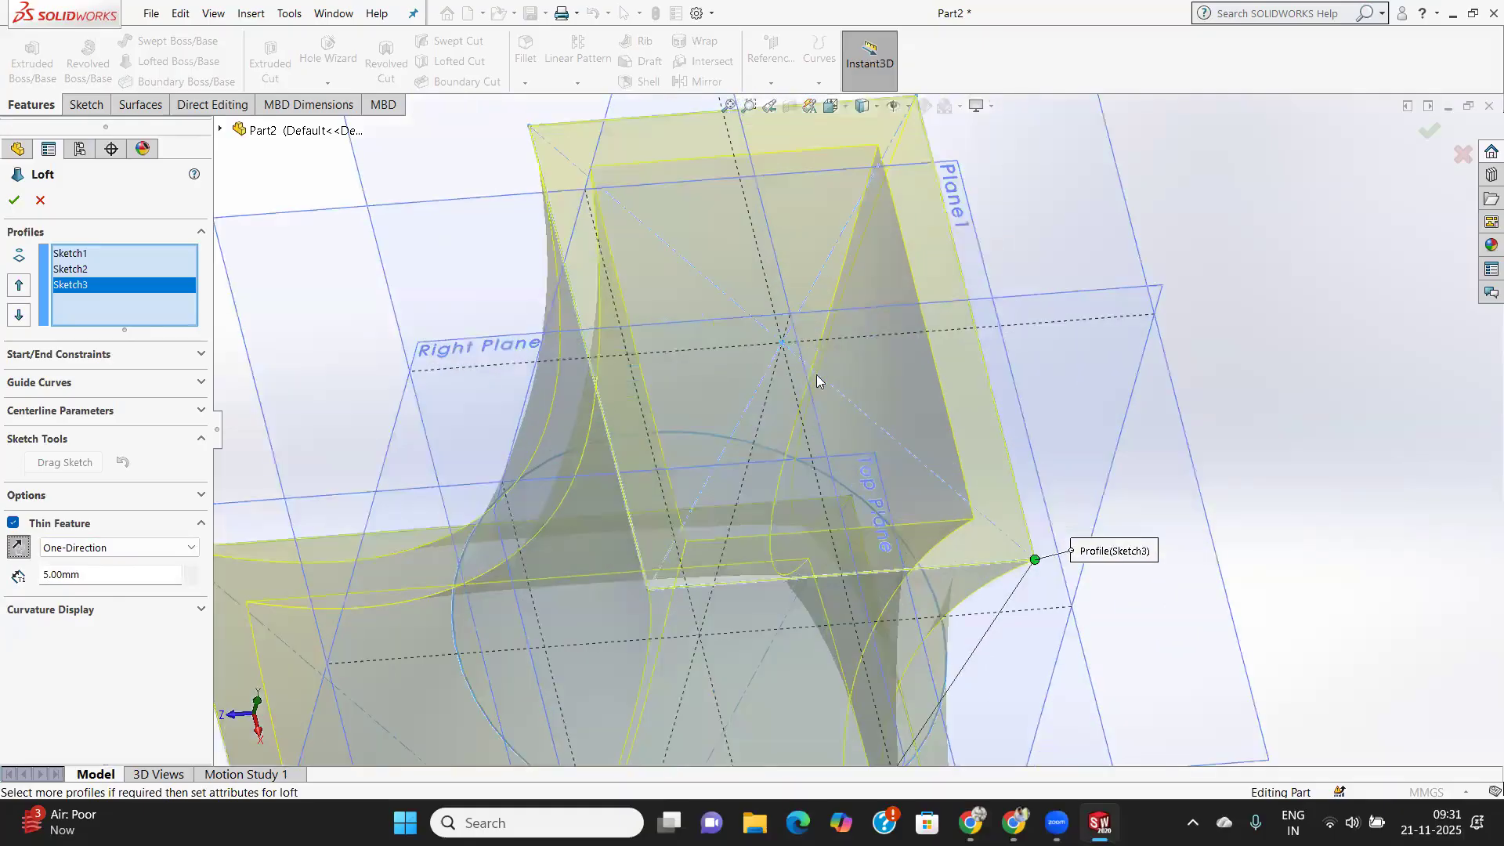
{"action": "scroll", "coordinate": [816, 381], "scroll_direction": "up", "scroll_amount": 1}
{"action": "middle_click_drag", "start_coordinate": [803, 356], "coordinate": [795, 463]}
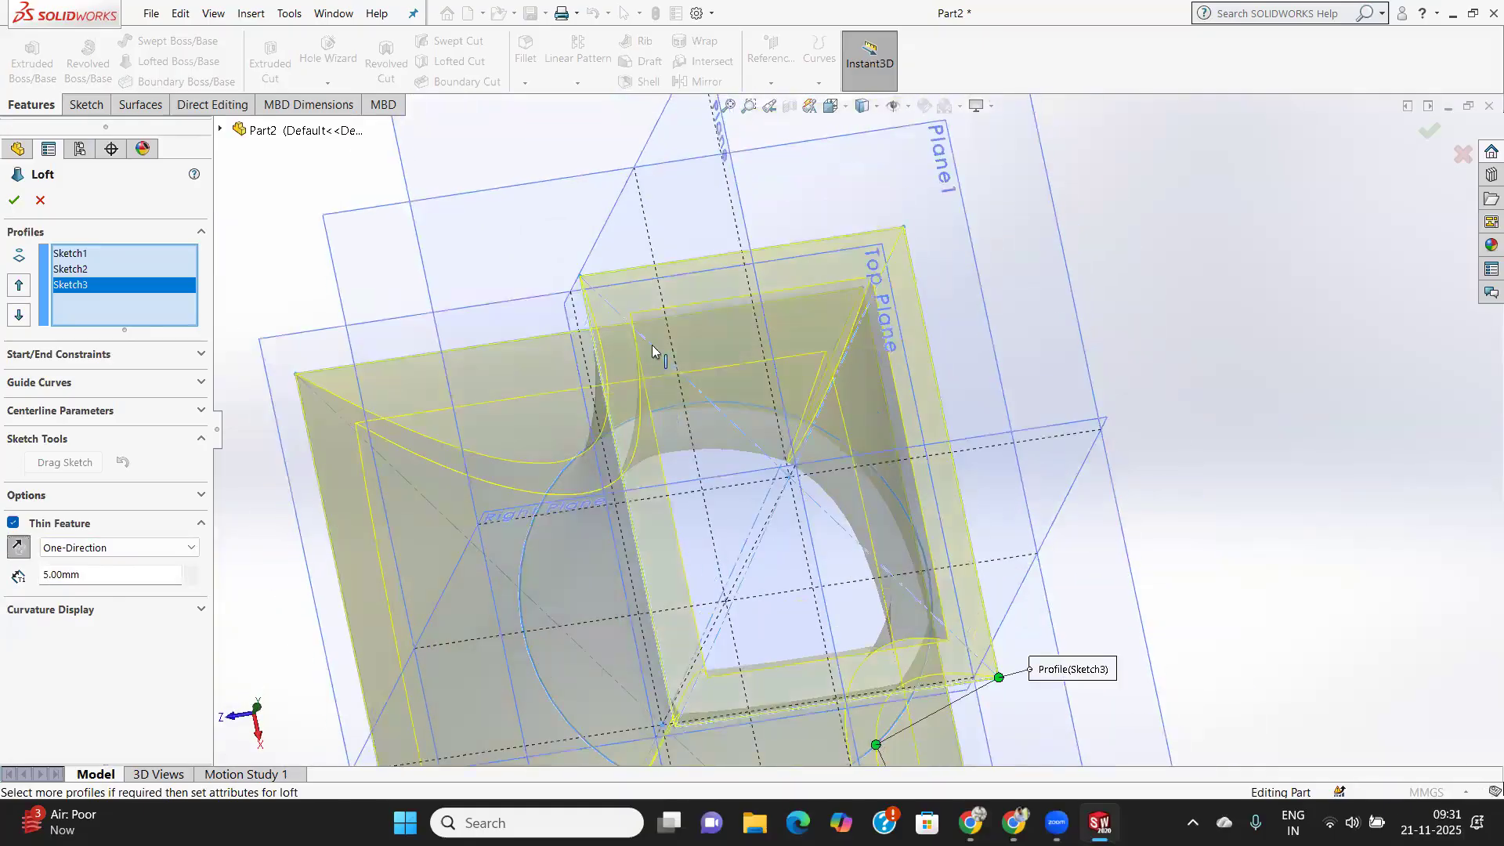
Flip the wall direction and change the thin feature type to Mid-Plane.
{"action": "left_click", "coordinate": [19, 547]}
{"action": "left_click", "coordinate": [125, 548]}
{"action": "left_click", "coordinate": [82, 580]}
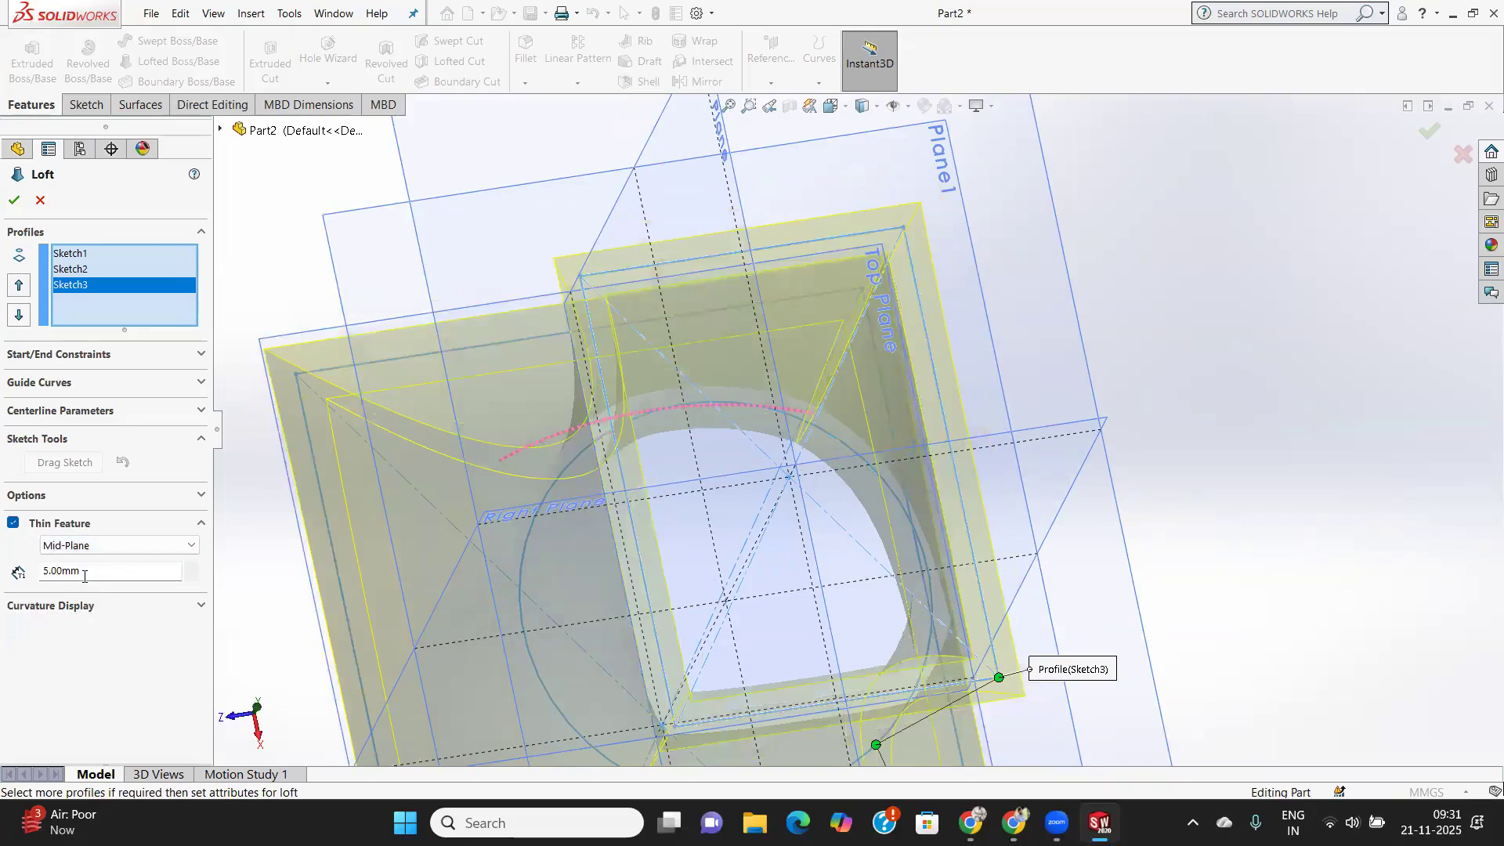
{"action": "scroll", "coordinate": [629, 331], "scroll_direction": "down", "scroll_amount": 3}
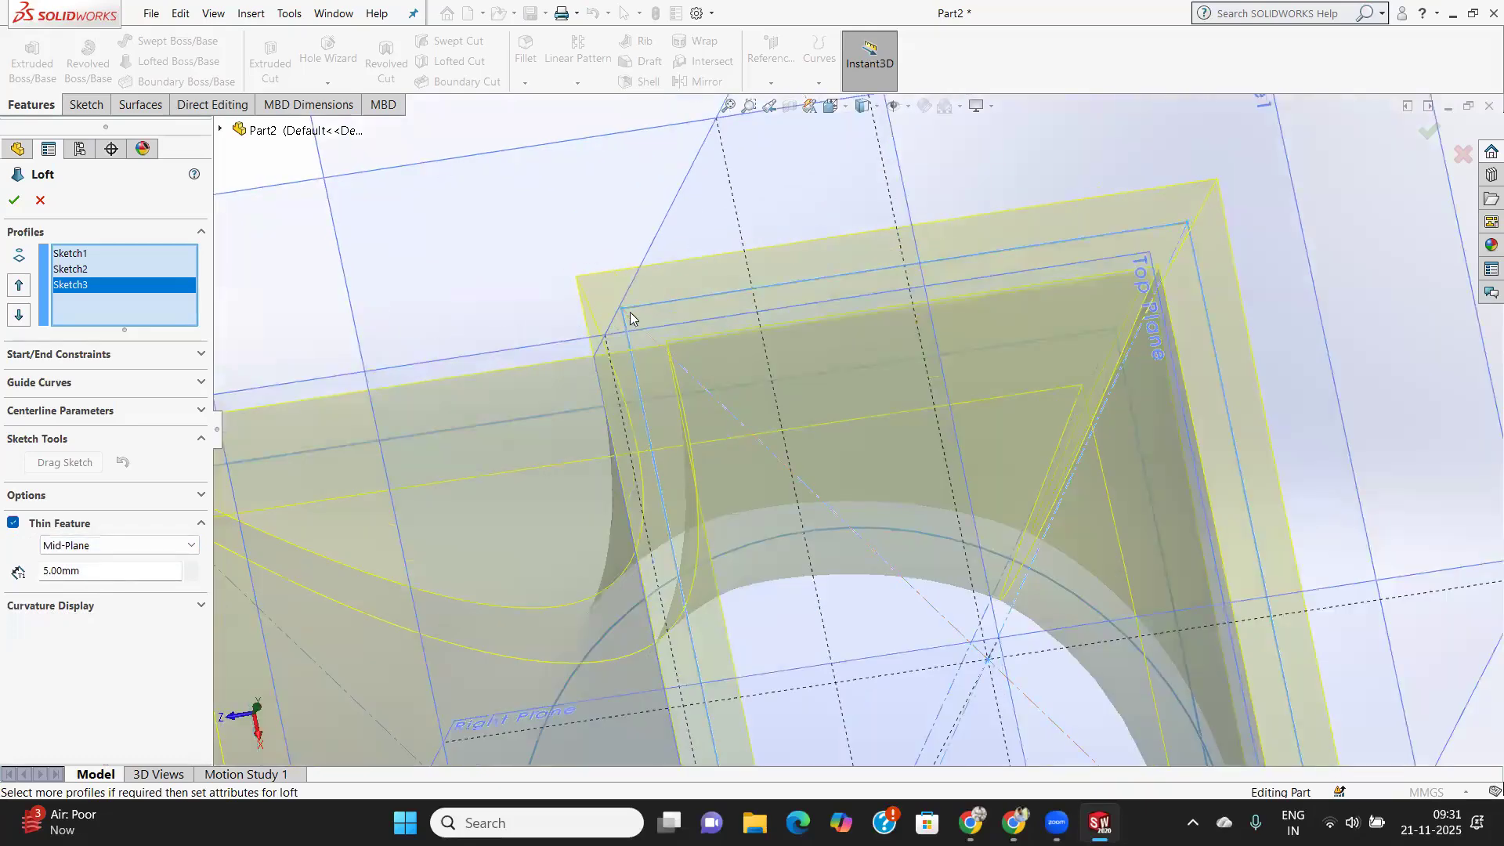
Change the thin feature to Two-Direction with a second wall thickness of 4 mm.
{"action": "left_click", "coordinate": [85, 546]}
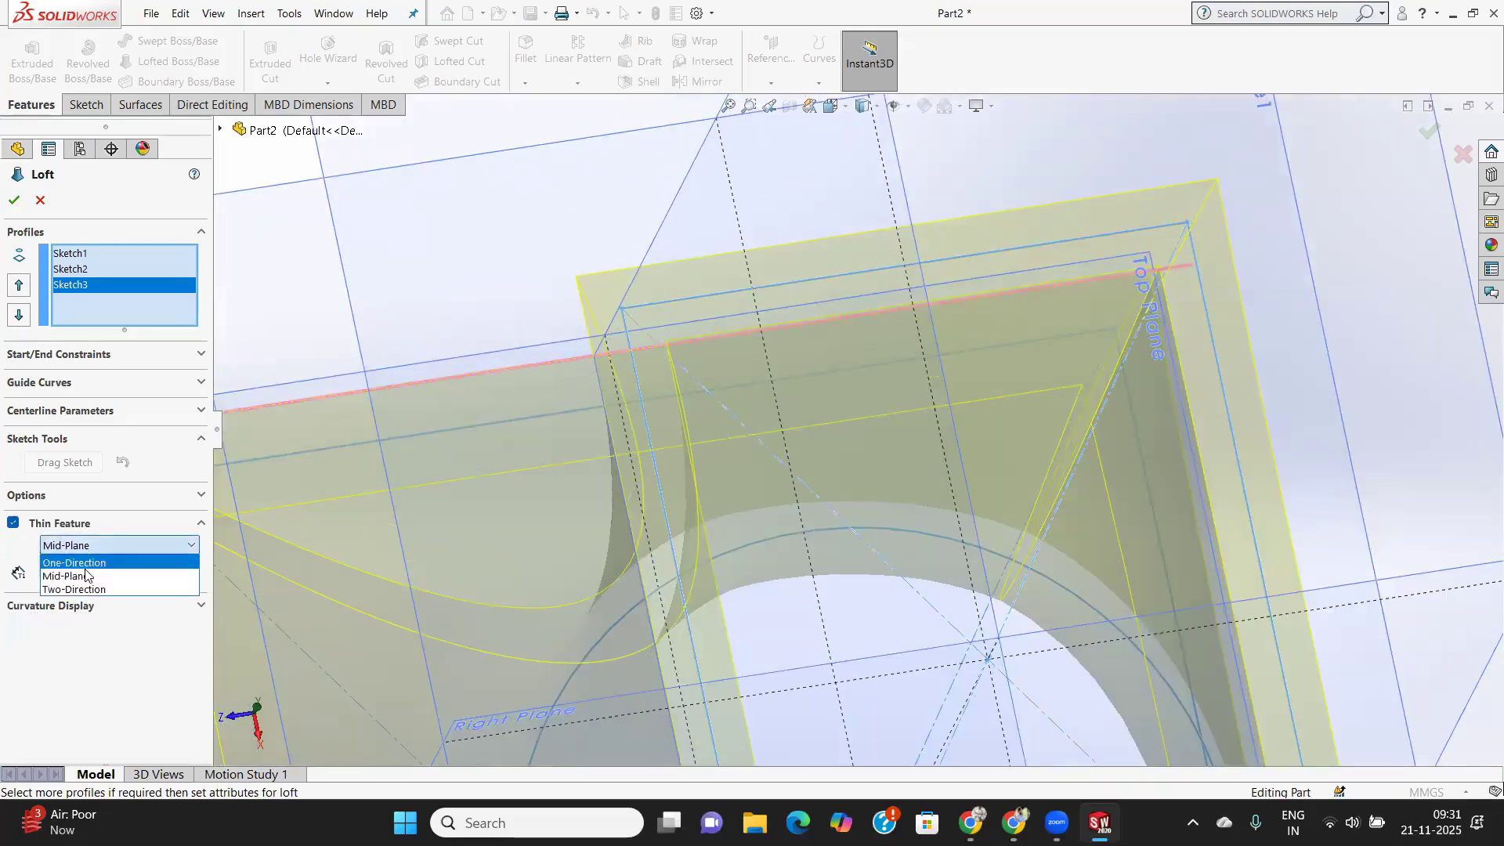
{"action": "left_click", "coordinate": [81, 589]}
{"action": "left_click_drag", "start_coordinate": [98, 601], "coordinate": [1, 607]}
{"action": "type", "text": "4"}
{"action": "key", "text": "Return"}
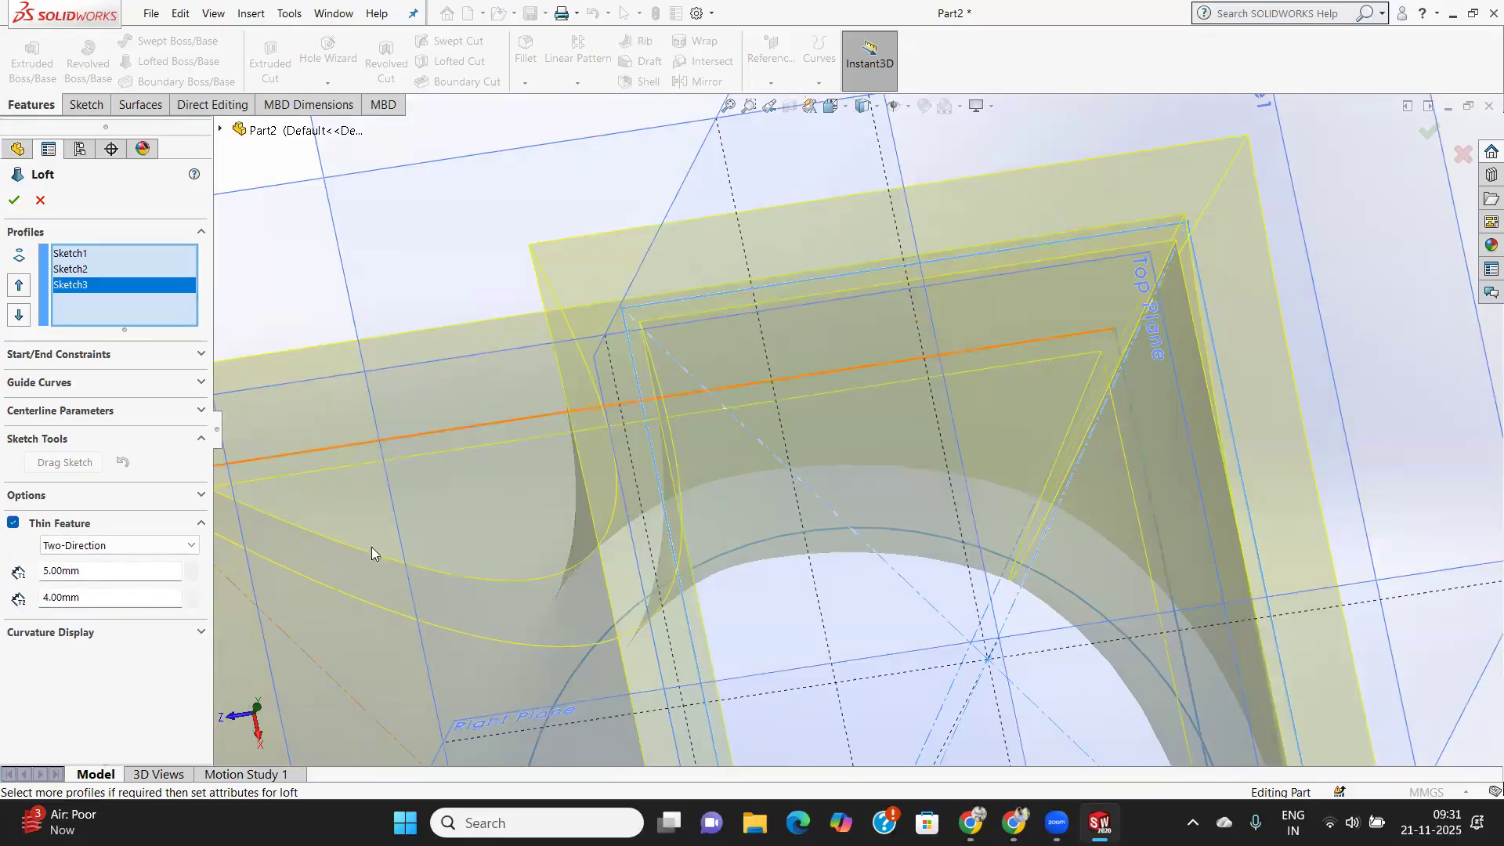
Check the two-direction wall in the preview and accept the thin loft.
{"action": "scroll", "coordinate": [473, 616], "scroll_direction": "down", "scroll_amount": 3}
{"action": "scroll", "coordinate": [493, 560], "scroll_direction": "up", "scroll_amount": 10}
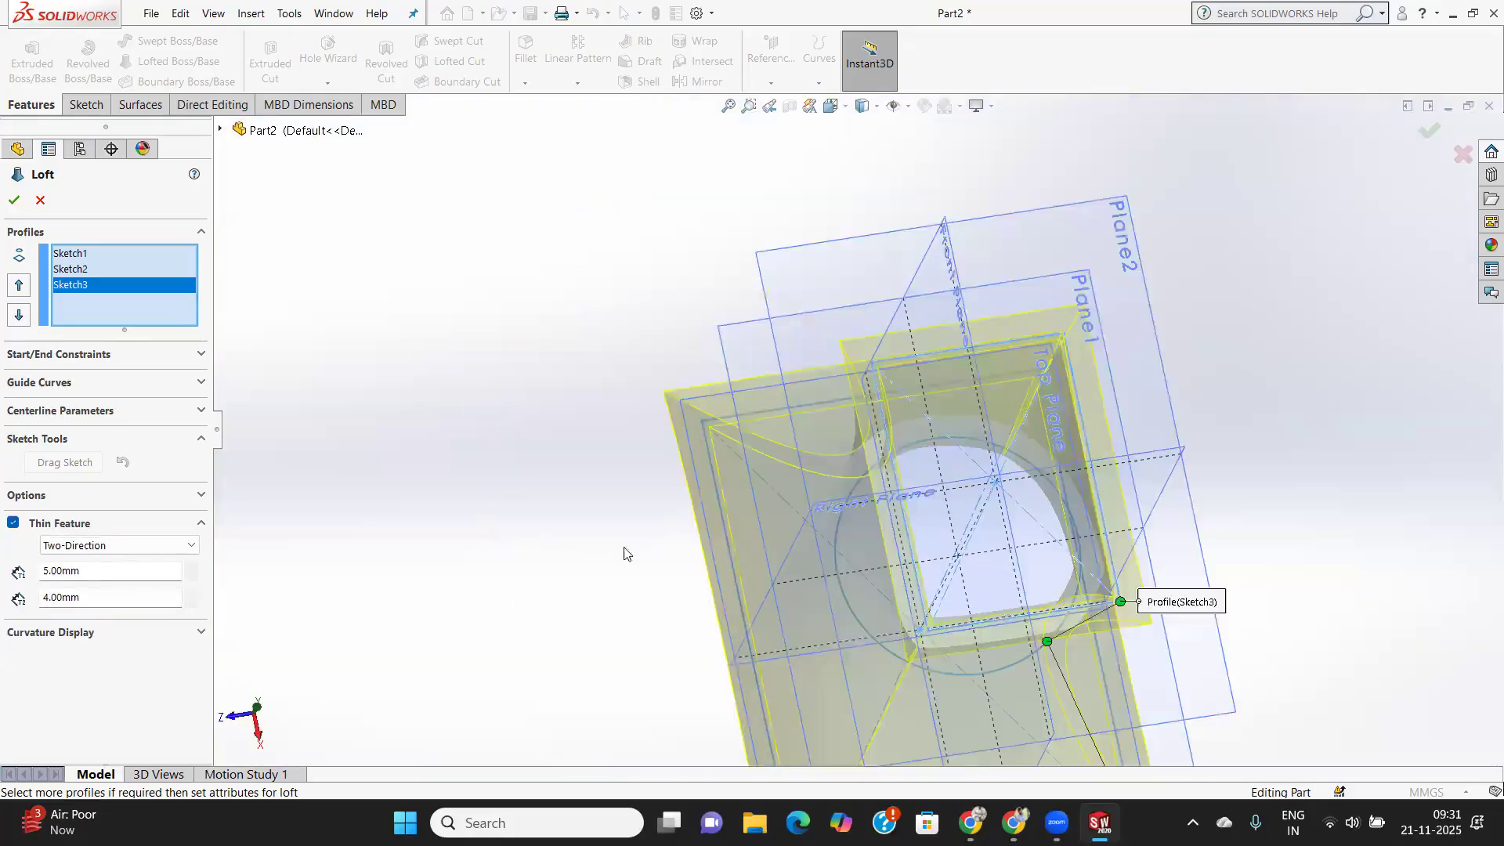
{"action": "middle_click_drag", "start_coordinate": [1109, 591], "coordinate": [1041, 411]}
{"action": "left_click", "coordinate": [20, 204]}
Hide the primary planes to view the hollow loft, and show them again.
{"action": "middle_click_drag", "start_coordinate": [893, 535], "coordinate": [1077, 443]}
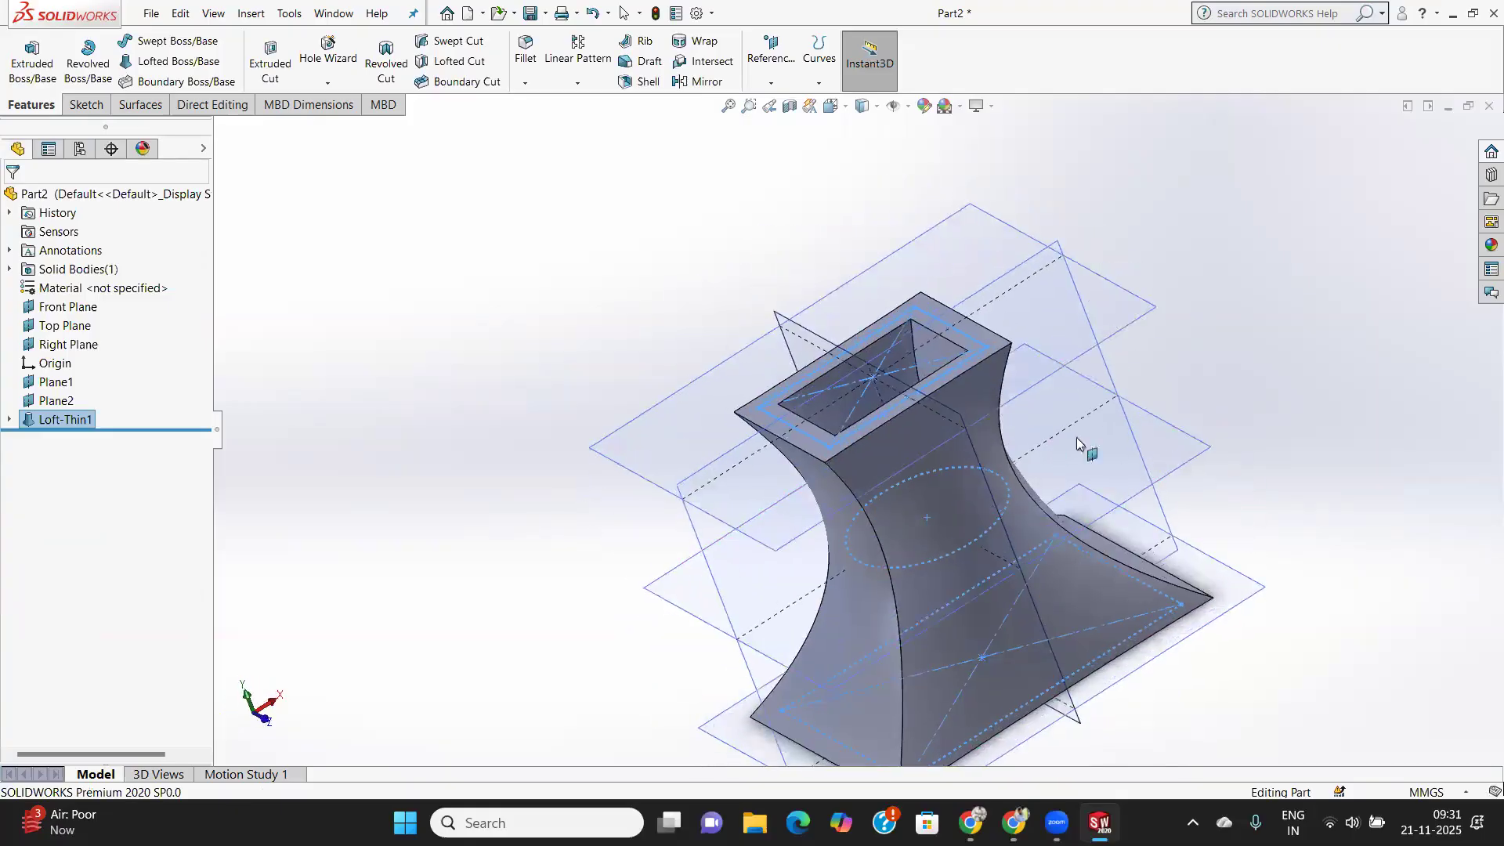
{"action": "left_click", "coordinate": [908, 107]}
{"action": "left_click", "coordinate": [915, 129]}
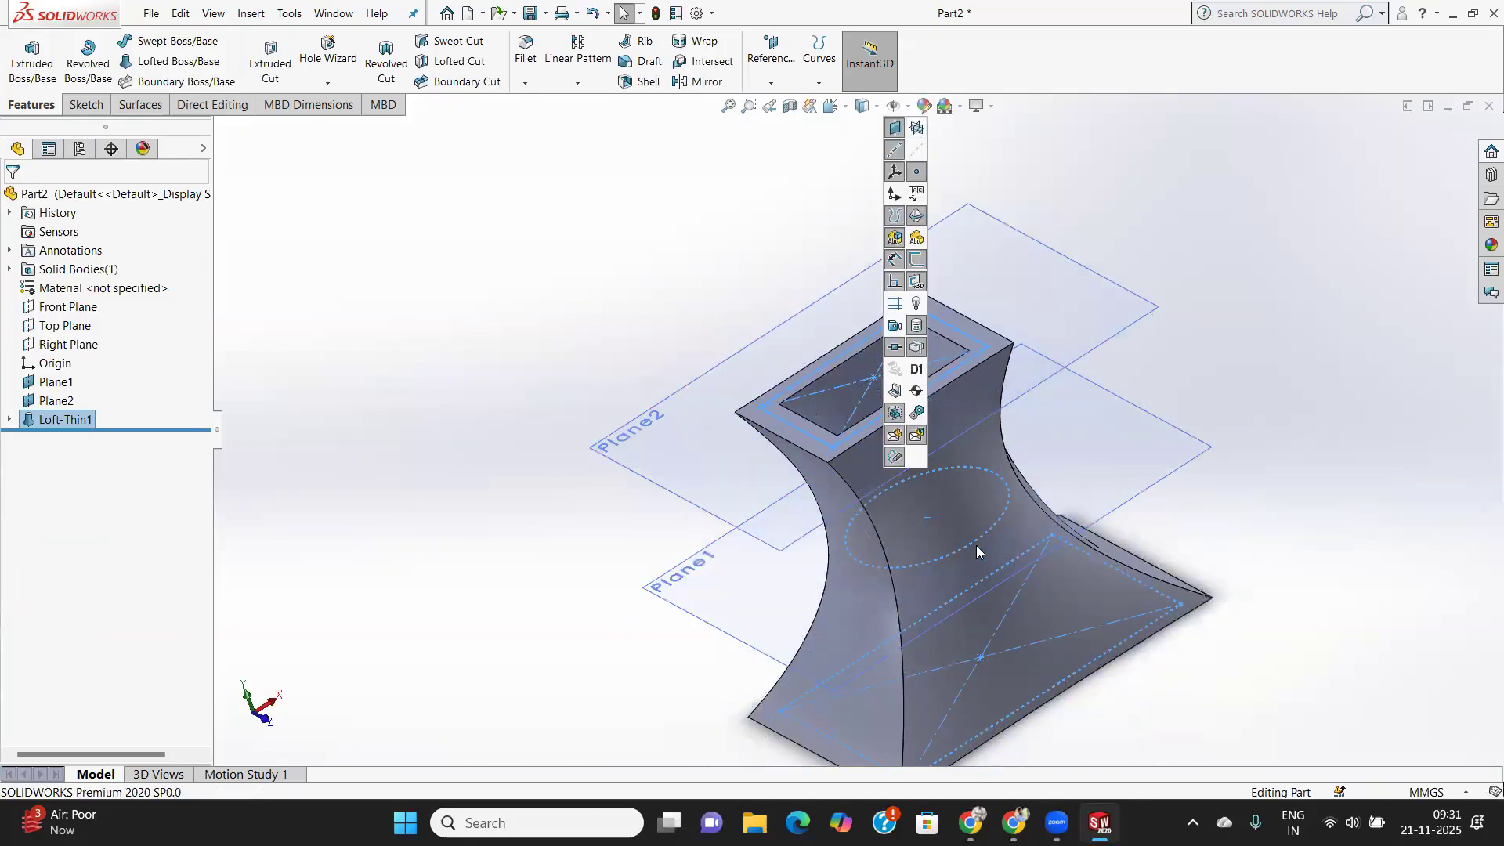
{"action": "middle_click_drag", "start_coordinate": [1143, 583], "coordinate": [1216, 743]}
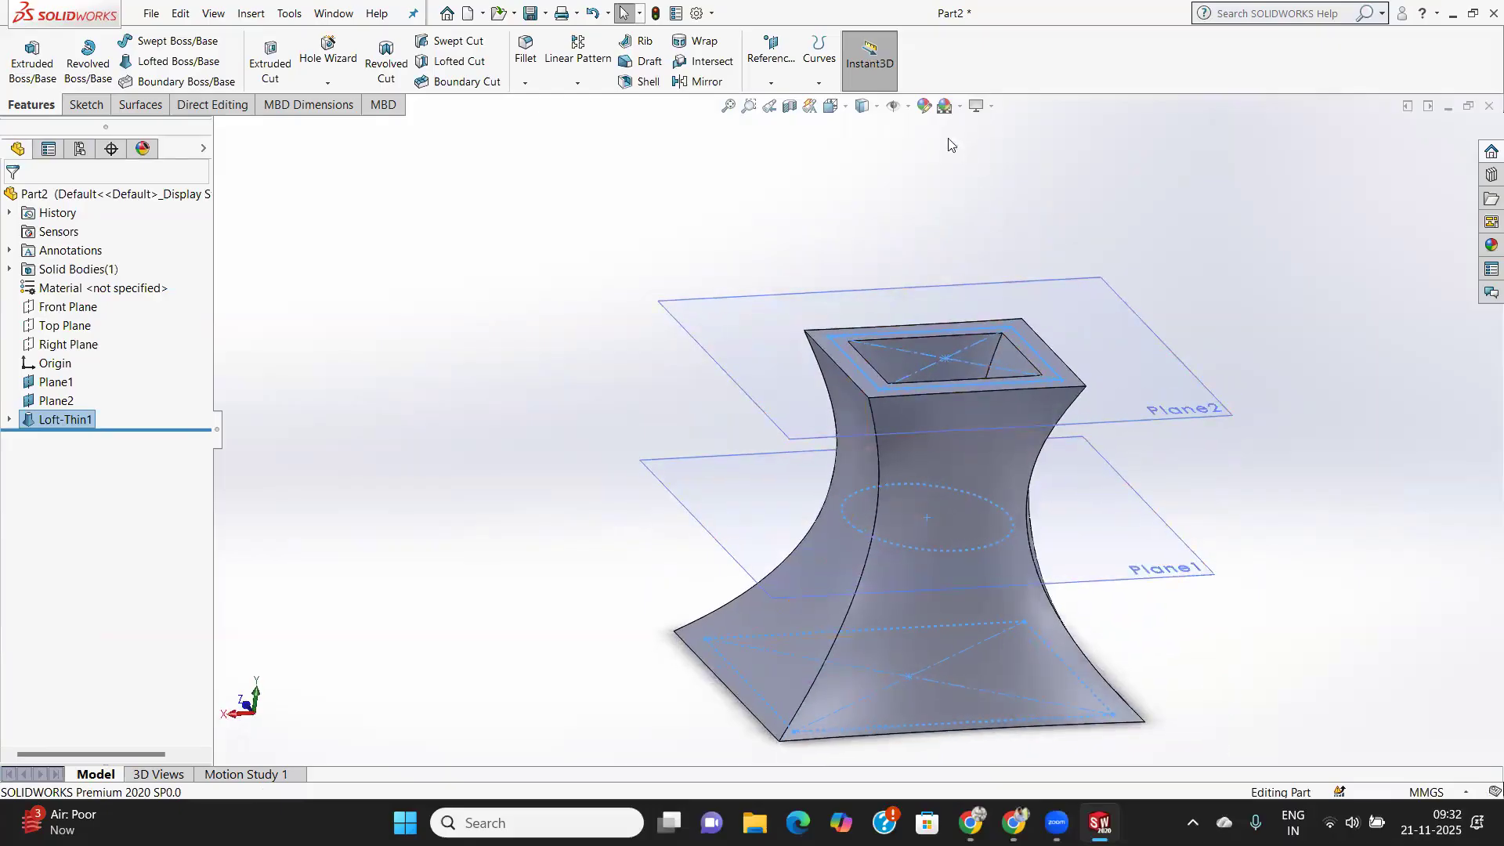
{"action": "left_click", "coordinate": [897, 108]}
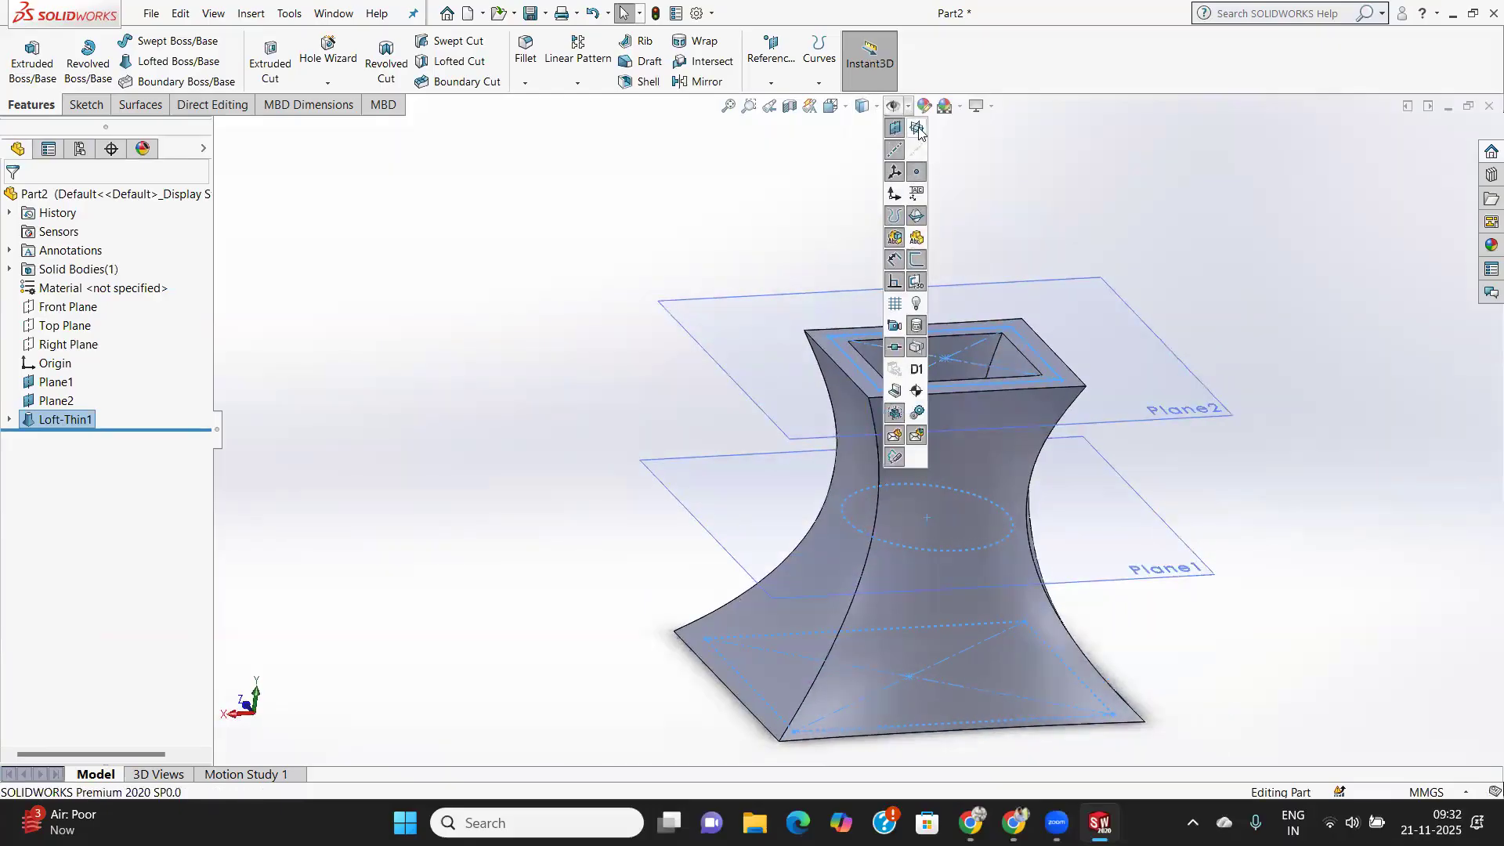
{"action": "left_click", "coordinate": [916, 127]}
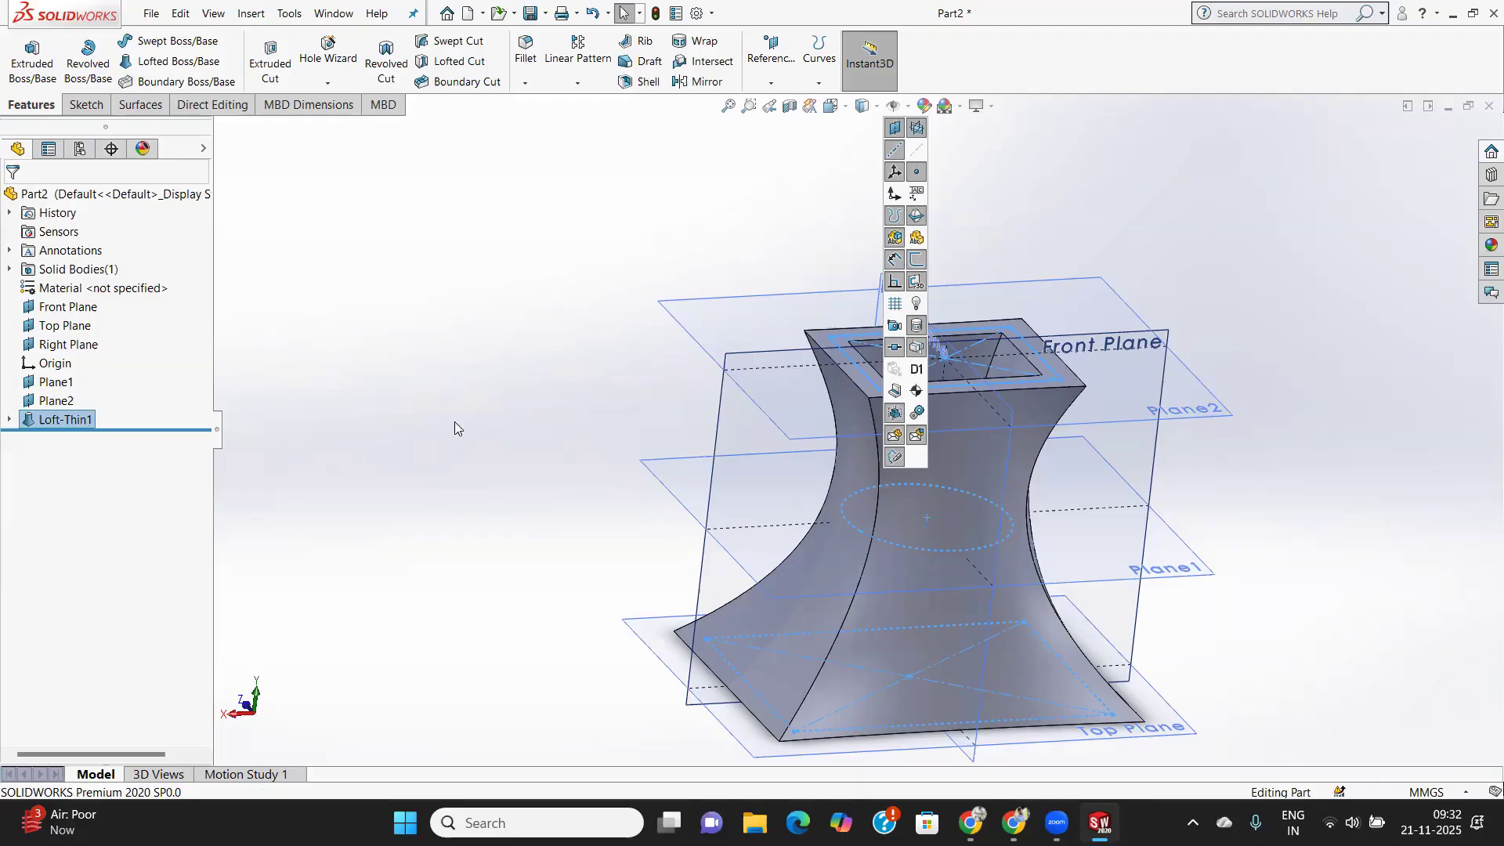
Delete the thin loft feature, keeping its profile sketches.
{"action": "right_click", "coordinate": [74, 421]}
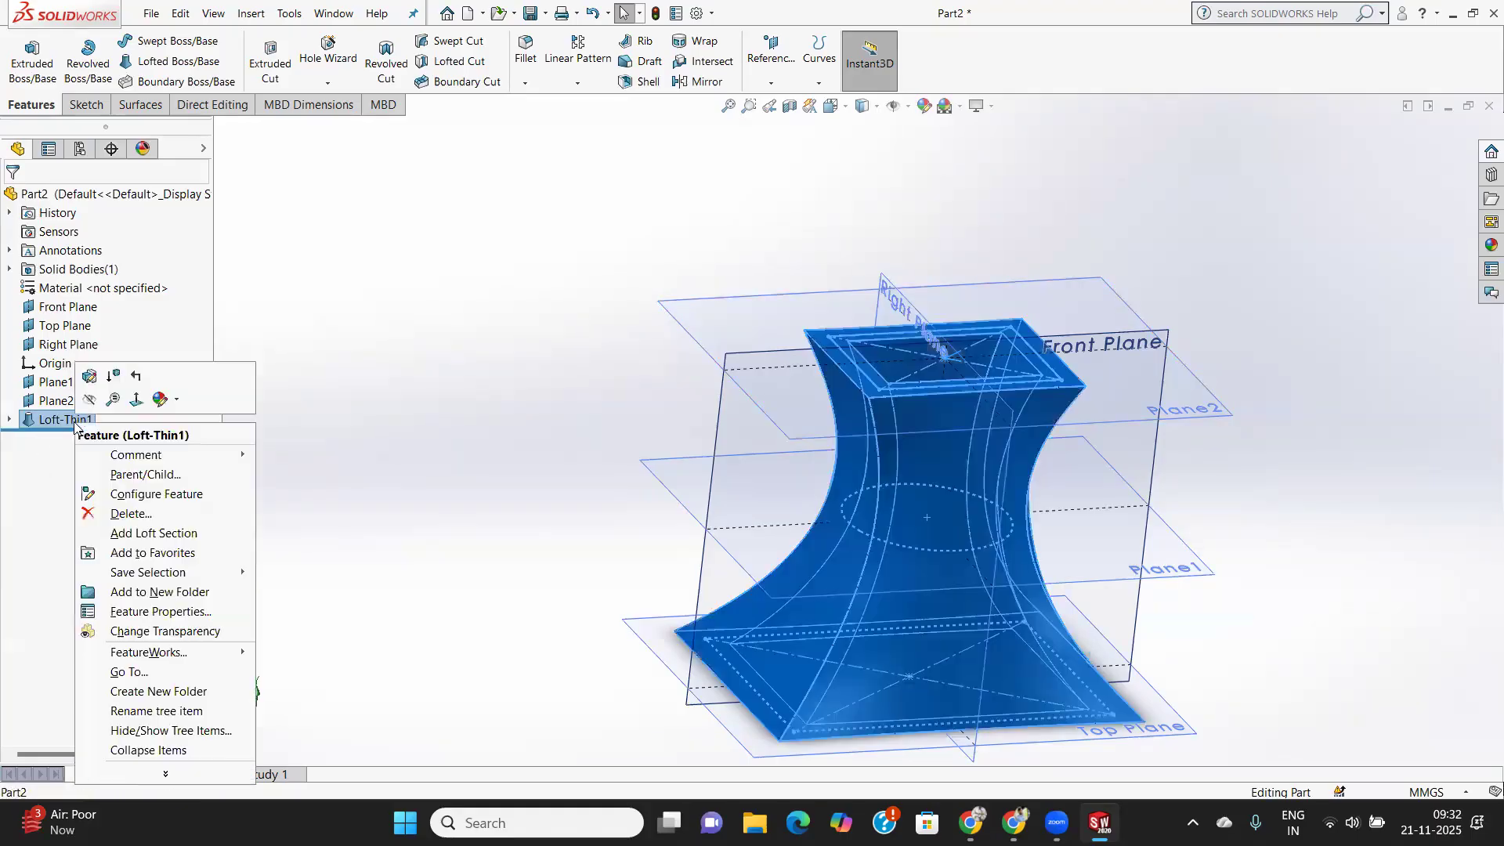
{"action": "left_click", "coordinate": [133, 515]}
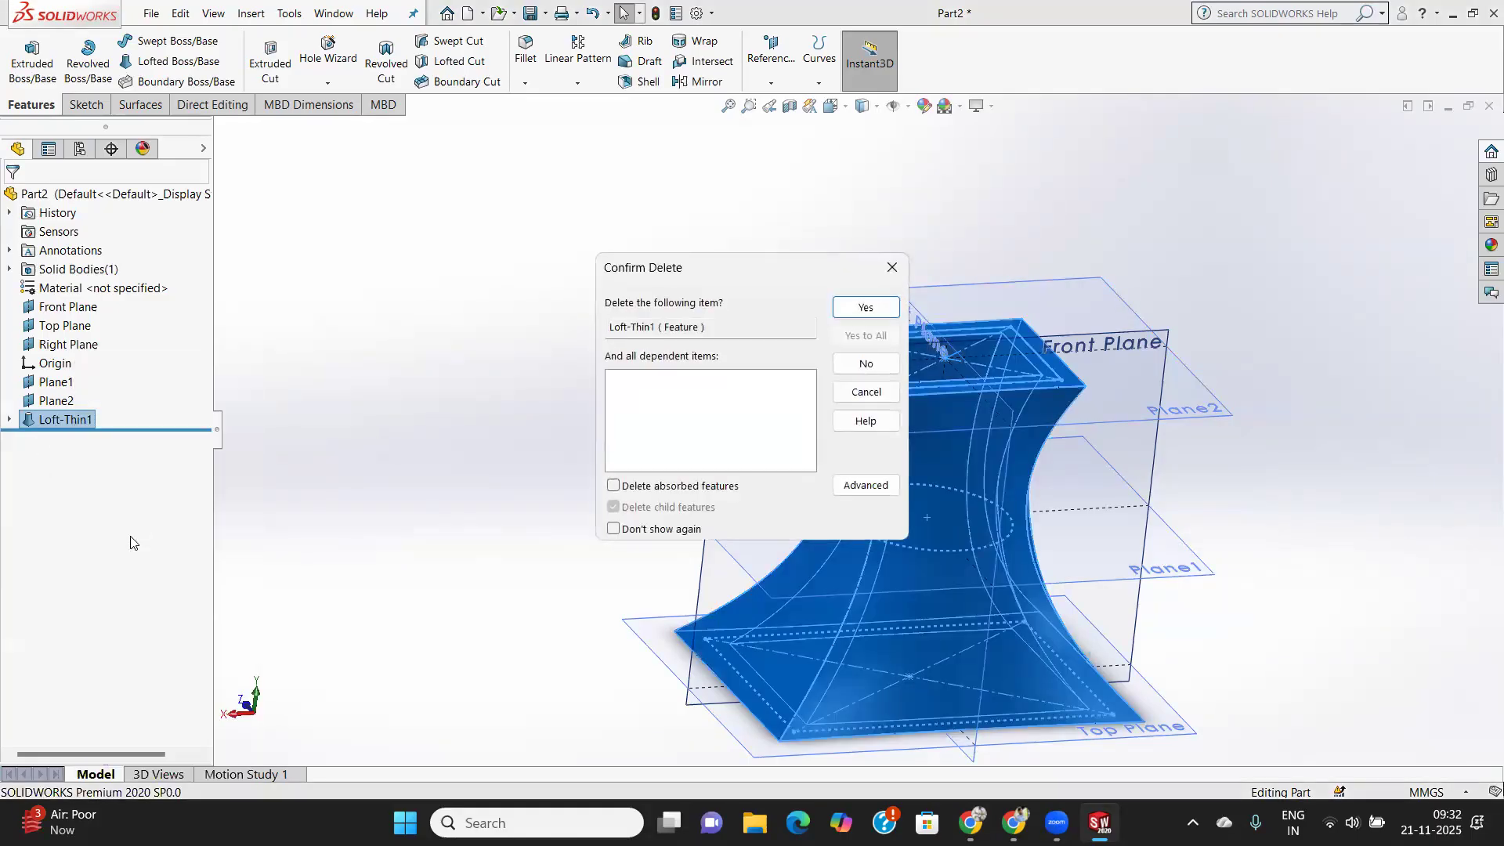
{"action": "left_click", "coordinate": [862, 308]}
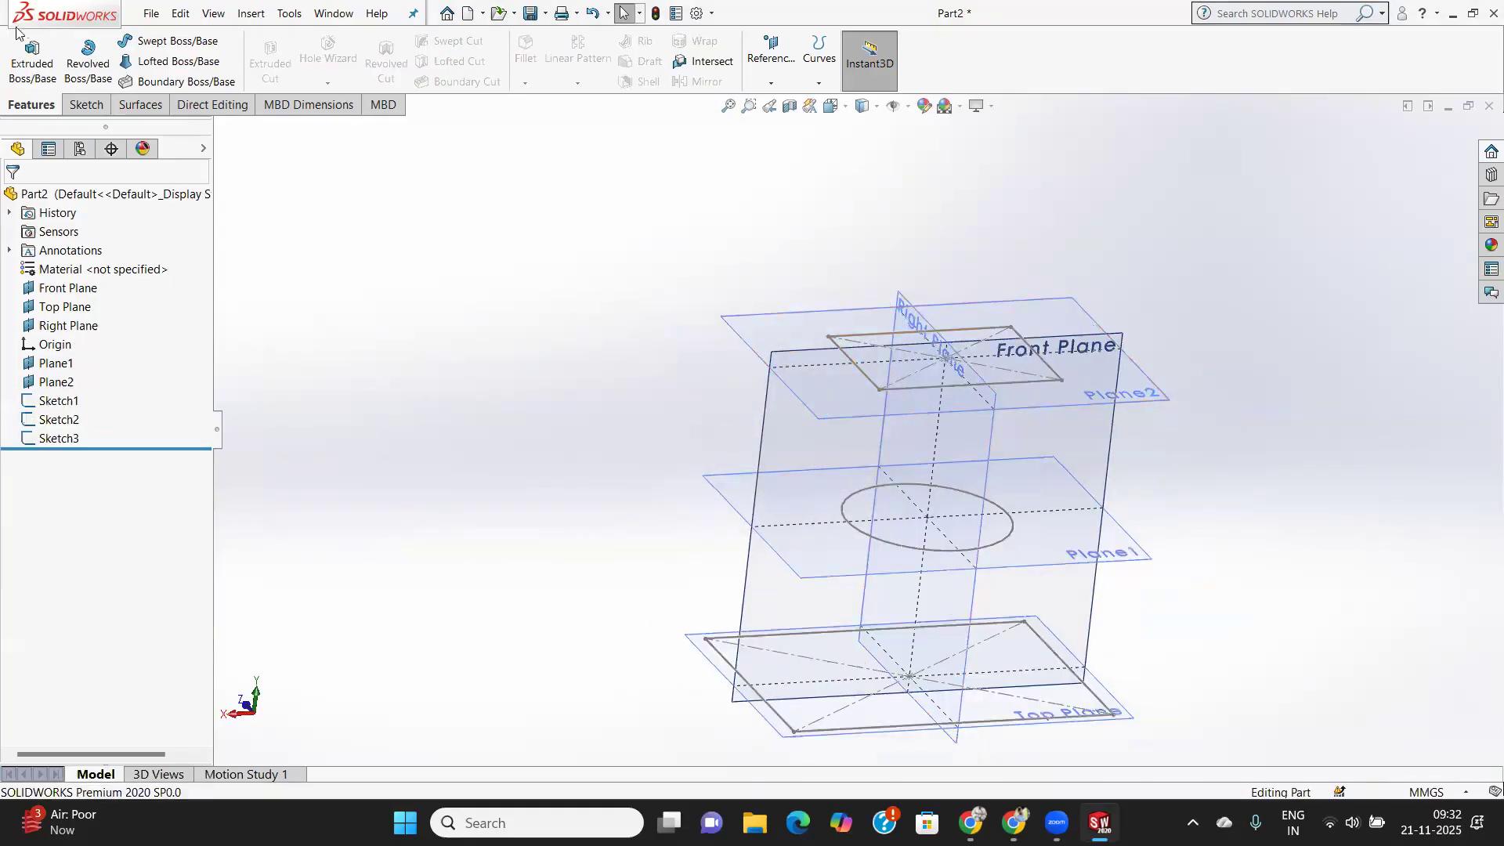
Try a loft with the profiles selected out of order: bottom rectangle, top rectangle, middle circle; cancel it.
{"action": "left_click", "coordinate": [166, 62]}
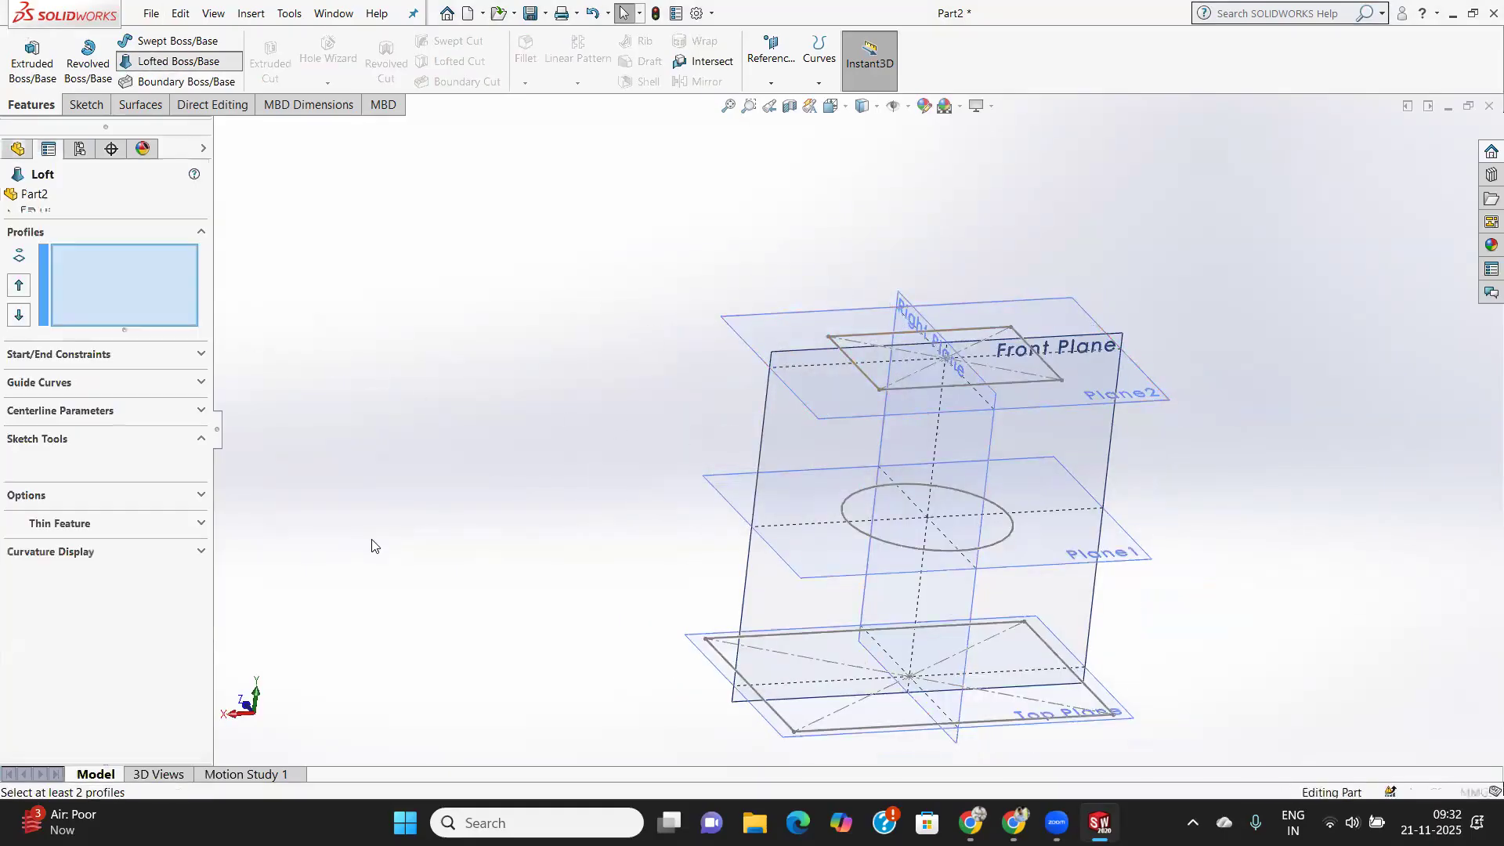
{"action": "left_click", "coordinate": [824, 733]}
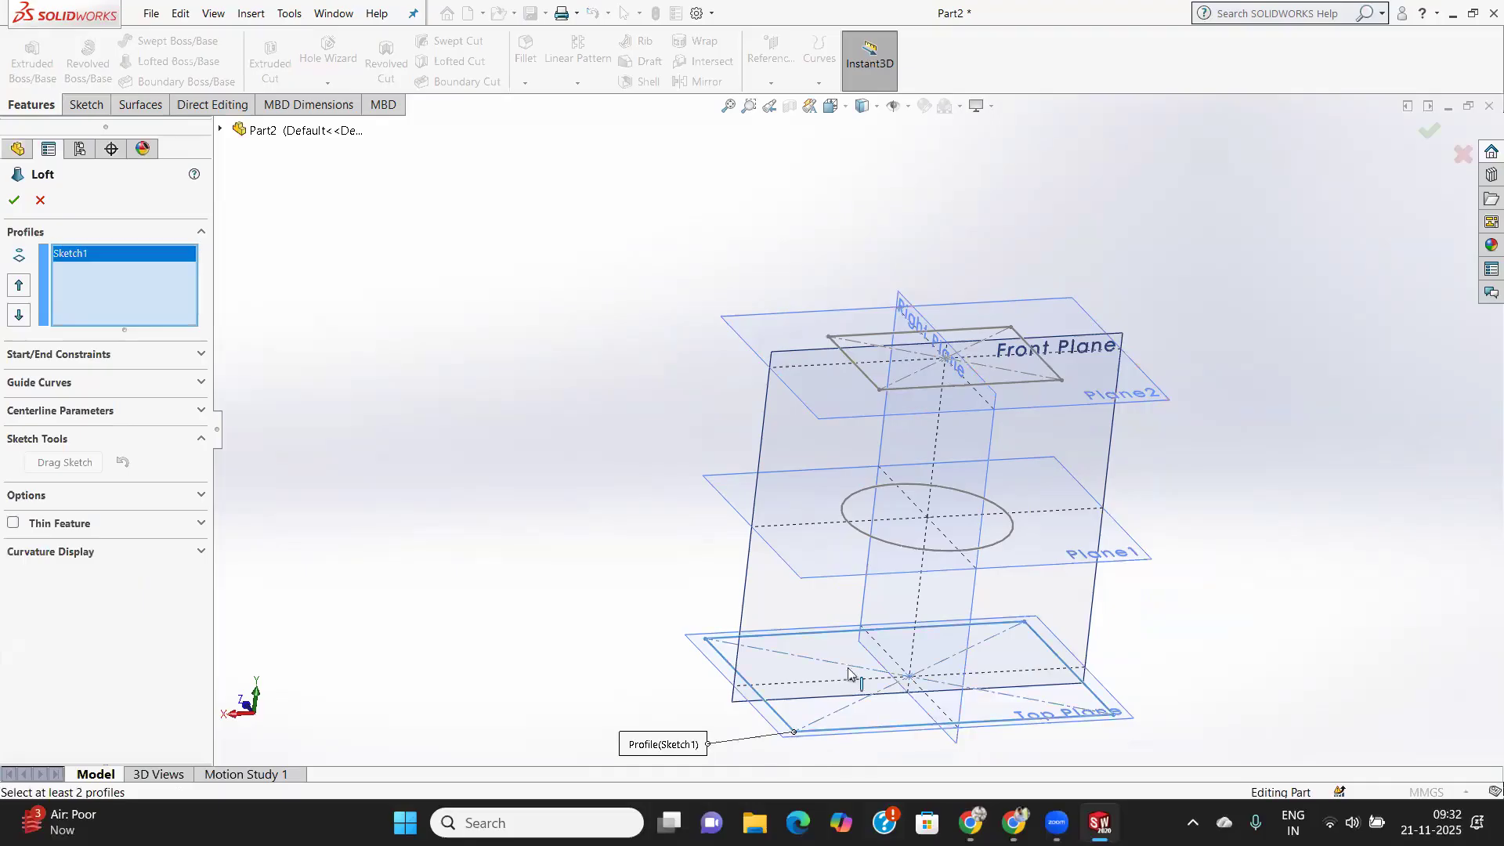
{"action": "left_click", "coordinate": [917, 389]}
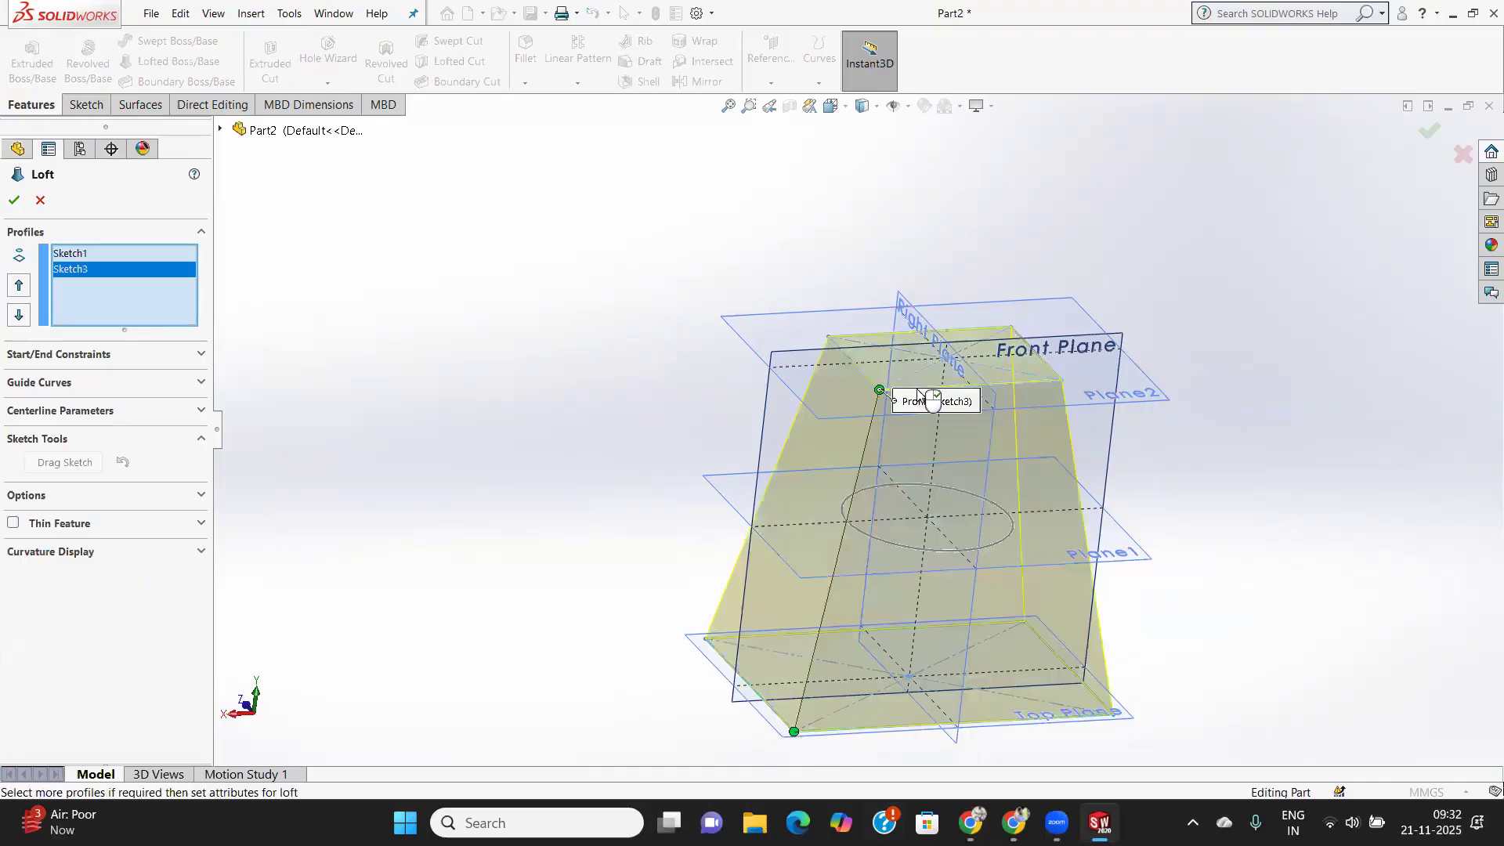
{"action": "left_click", "coordinate": [904, 551]}
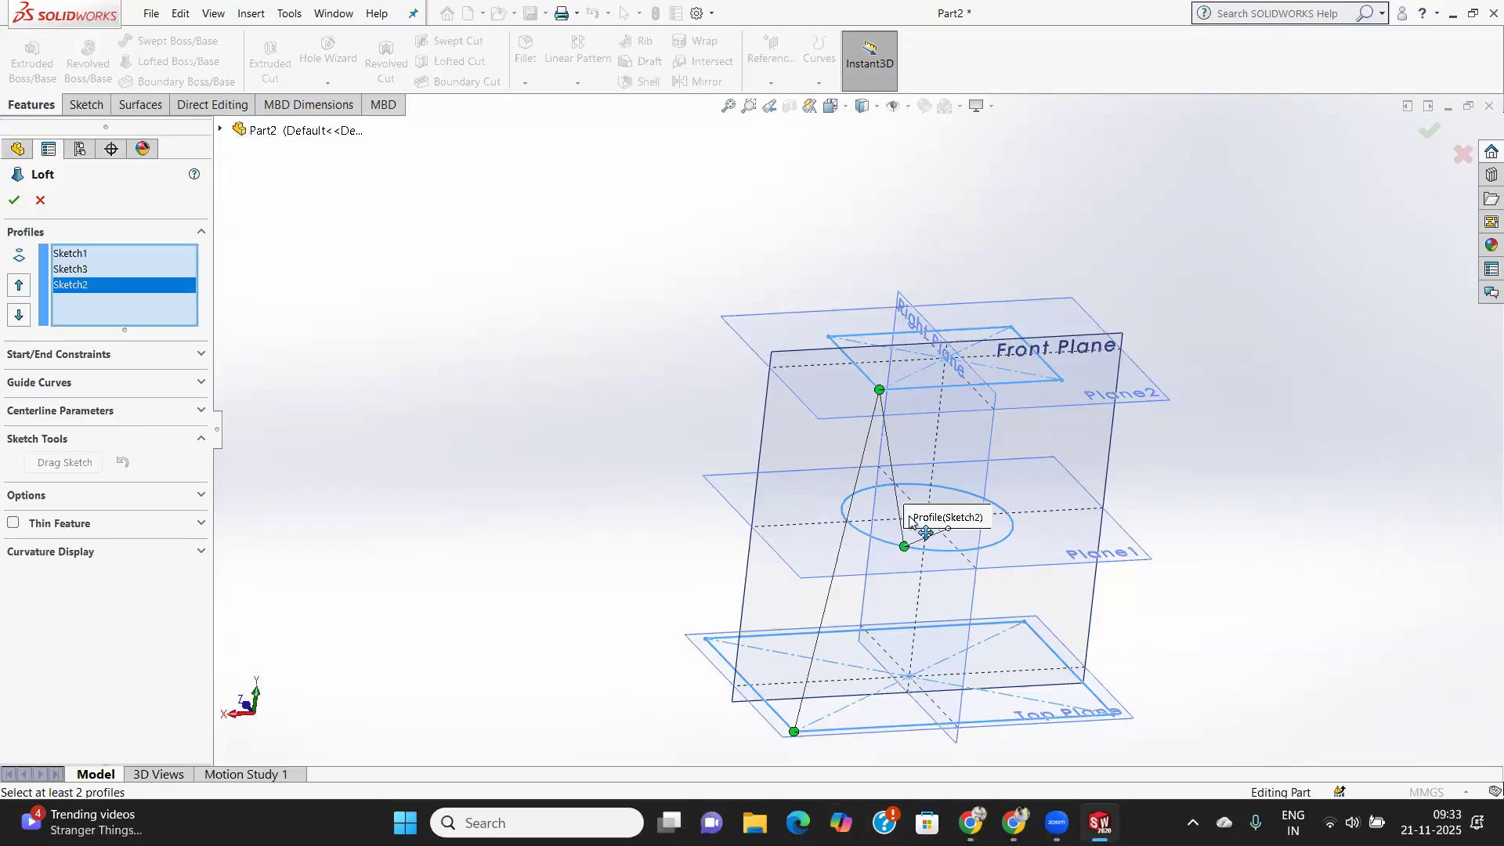
{"action": "left_click", "coordinate": [31, 203]}
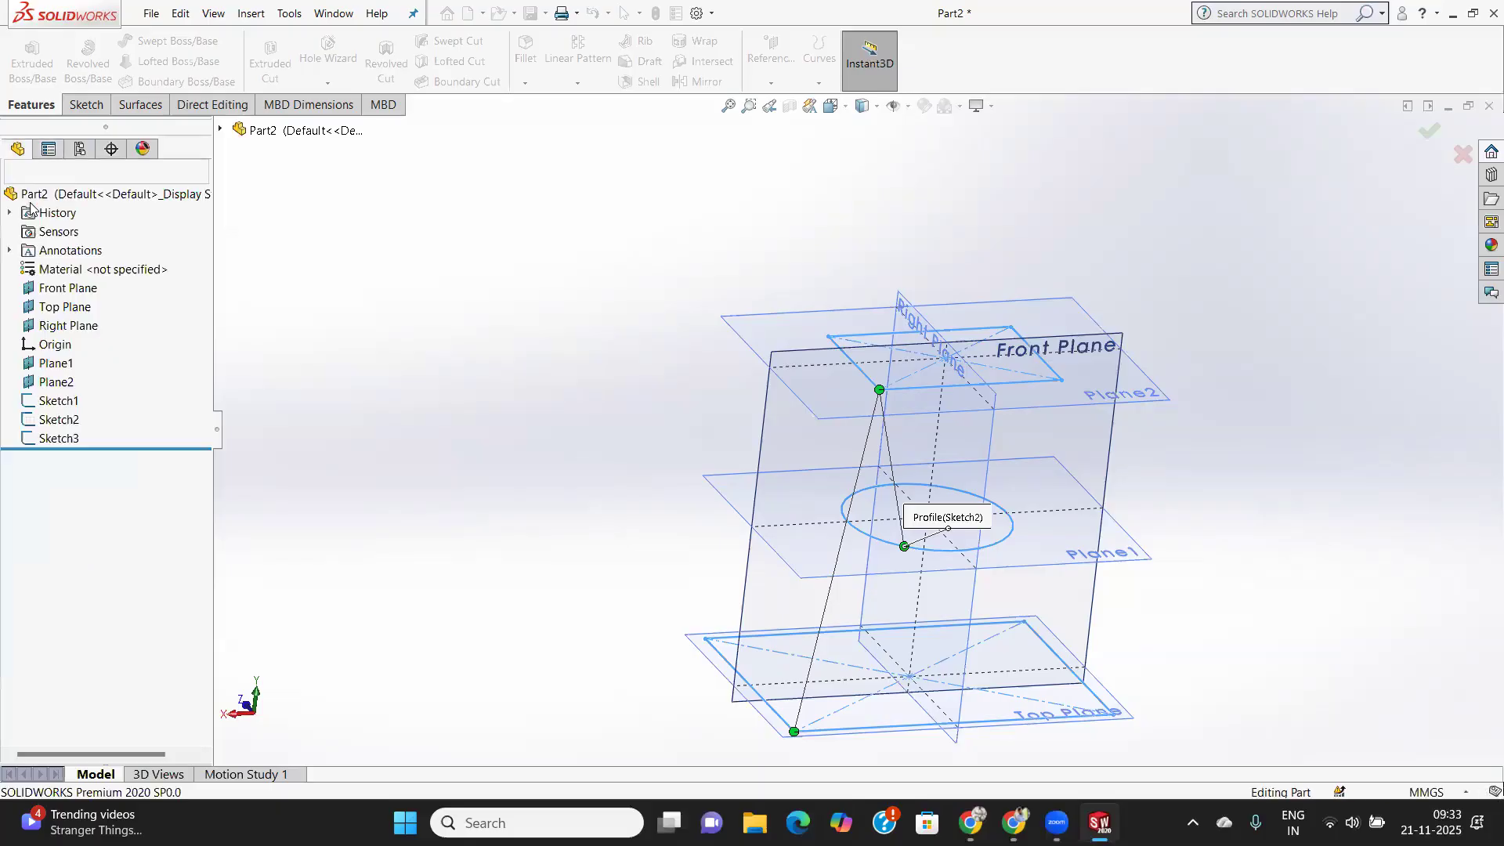
Delete the three profile sketches, the two rectangles and the middle circle.
{"action": "right_click", "coordinate": [65, 406]}
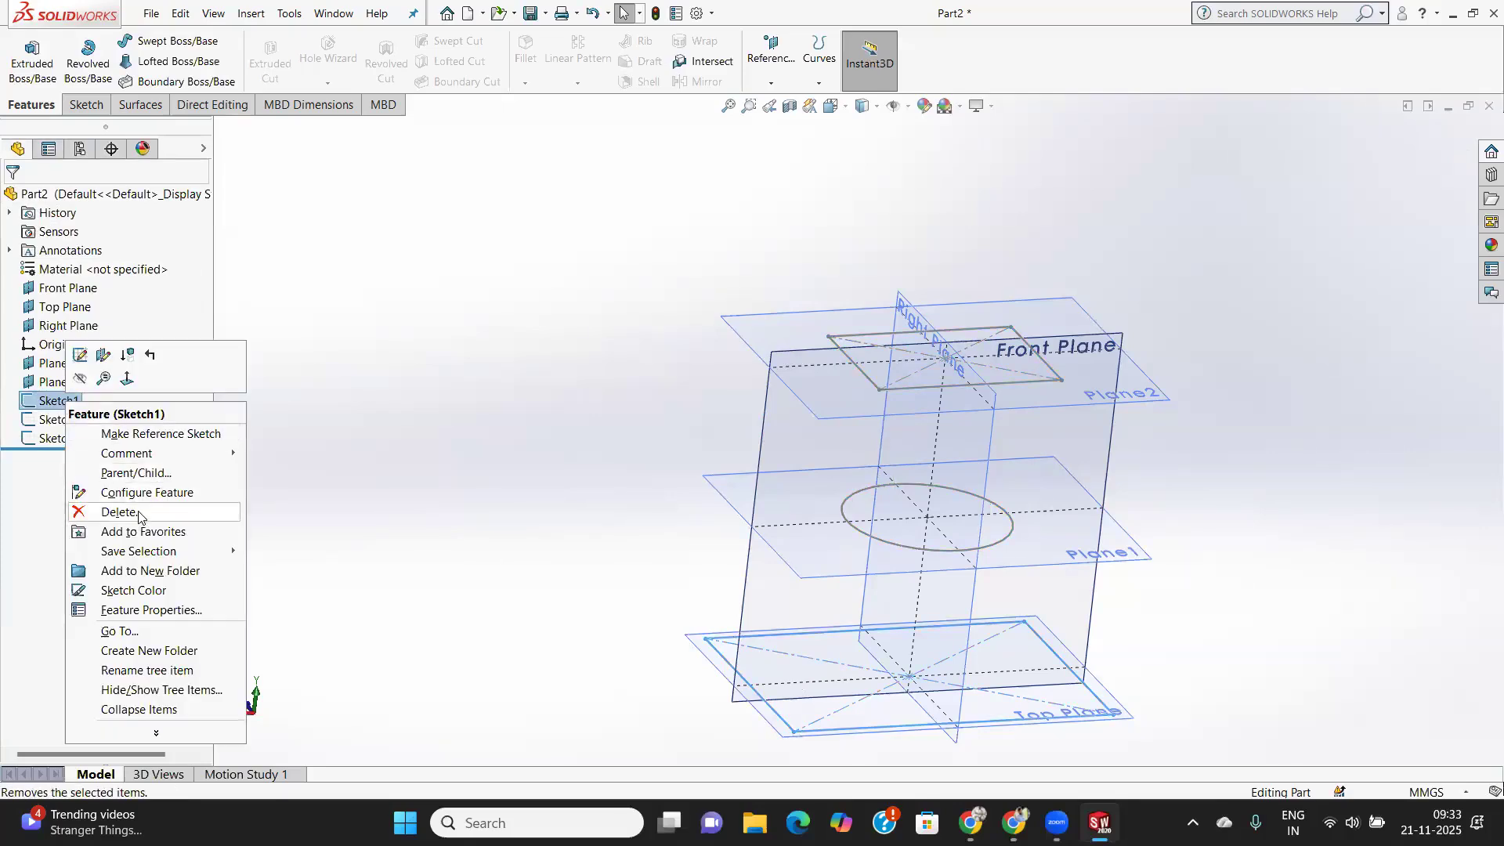
{"action": "left_click", "coordinate": [101, 517]}
{"action": "left_click", "coordinate": [867, 308]}
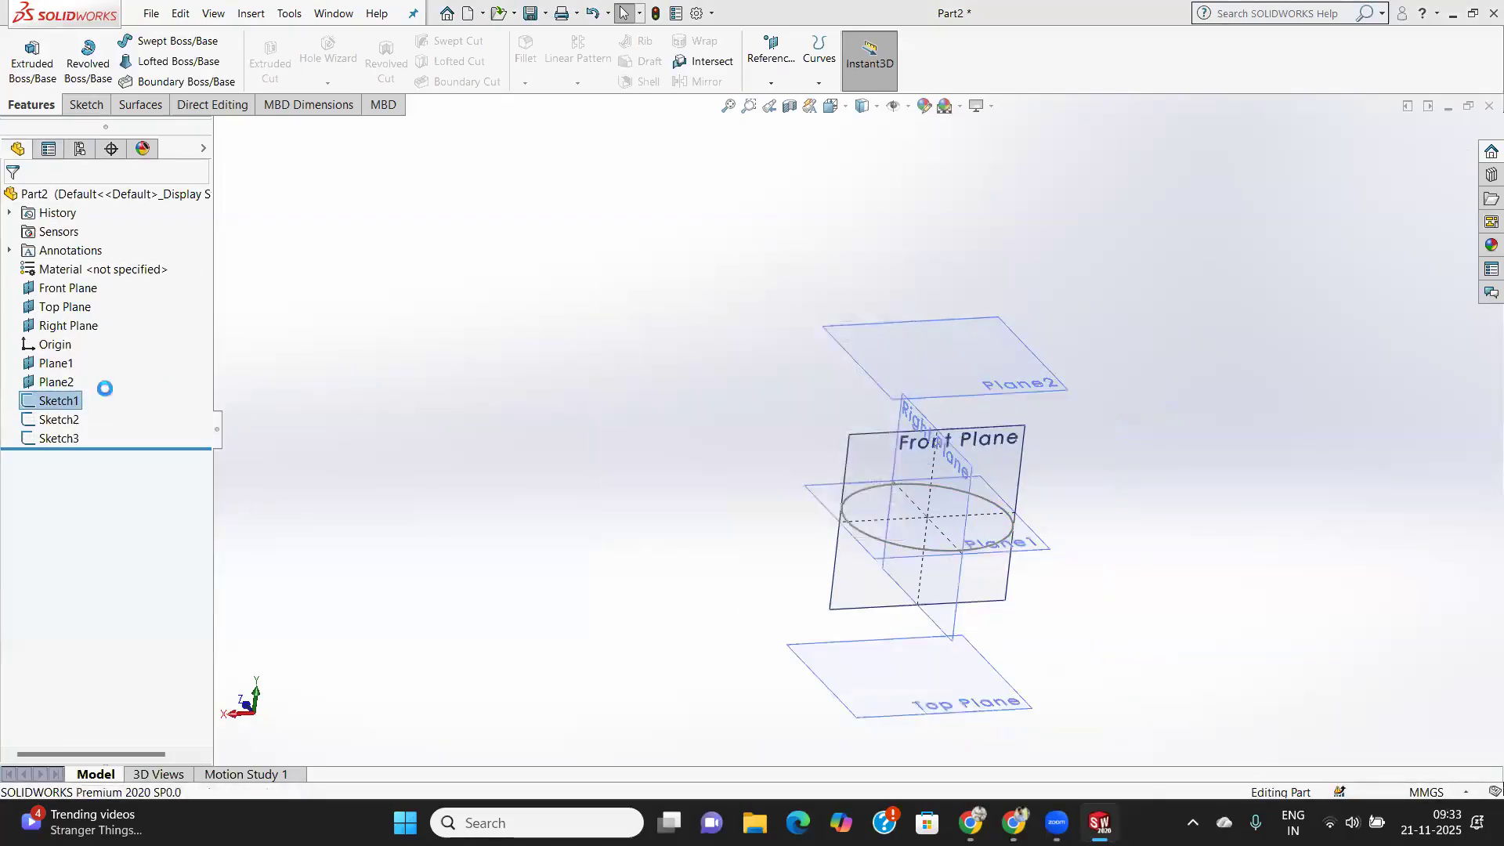
{"action": "right_click", "coordinate": [64, 409]}
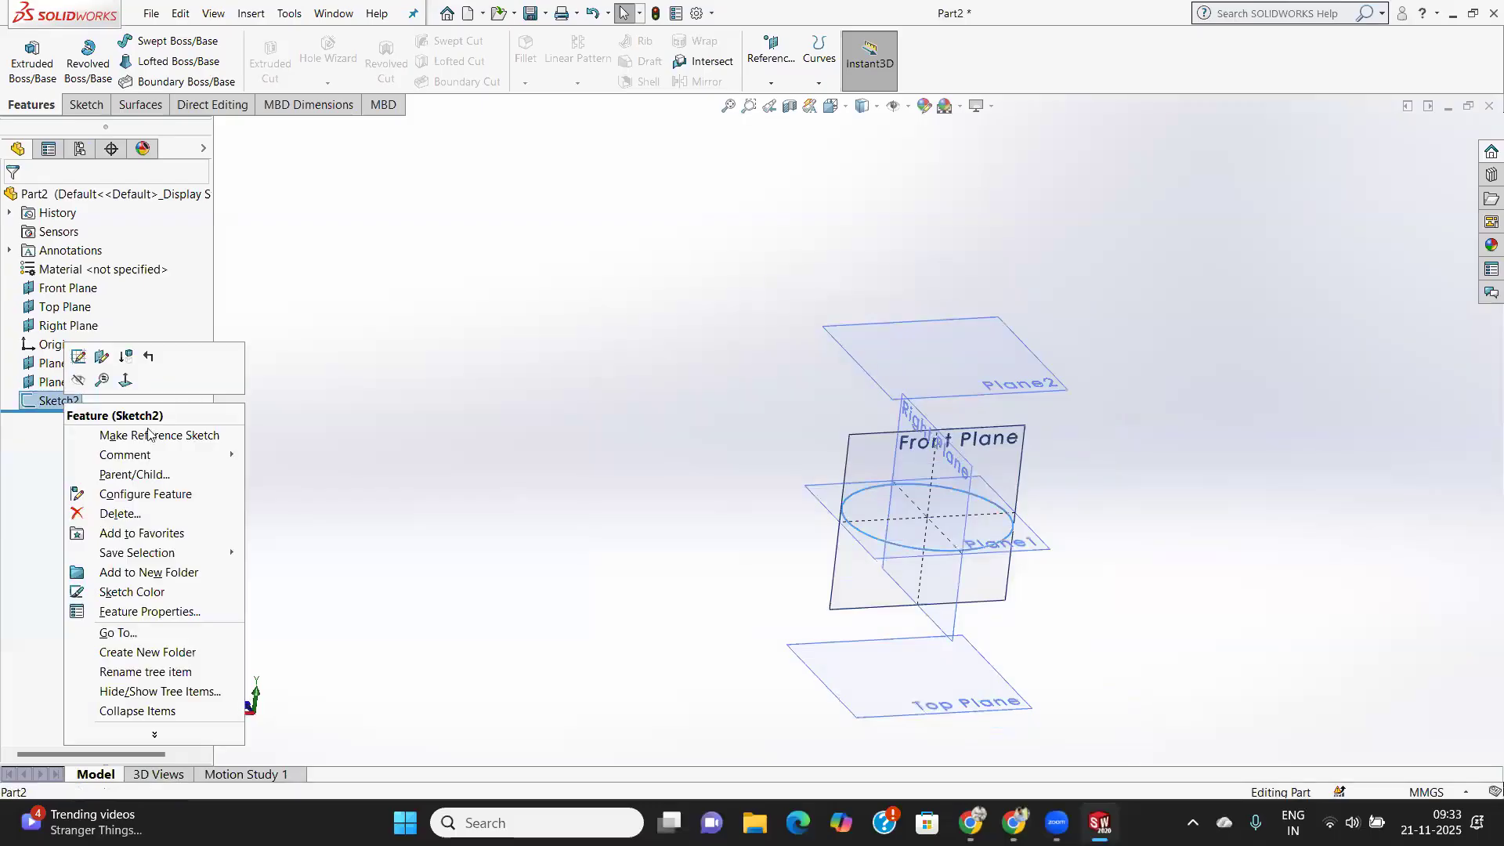
{"action": "left_click", "coordinate": [141, 507]}
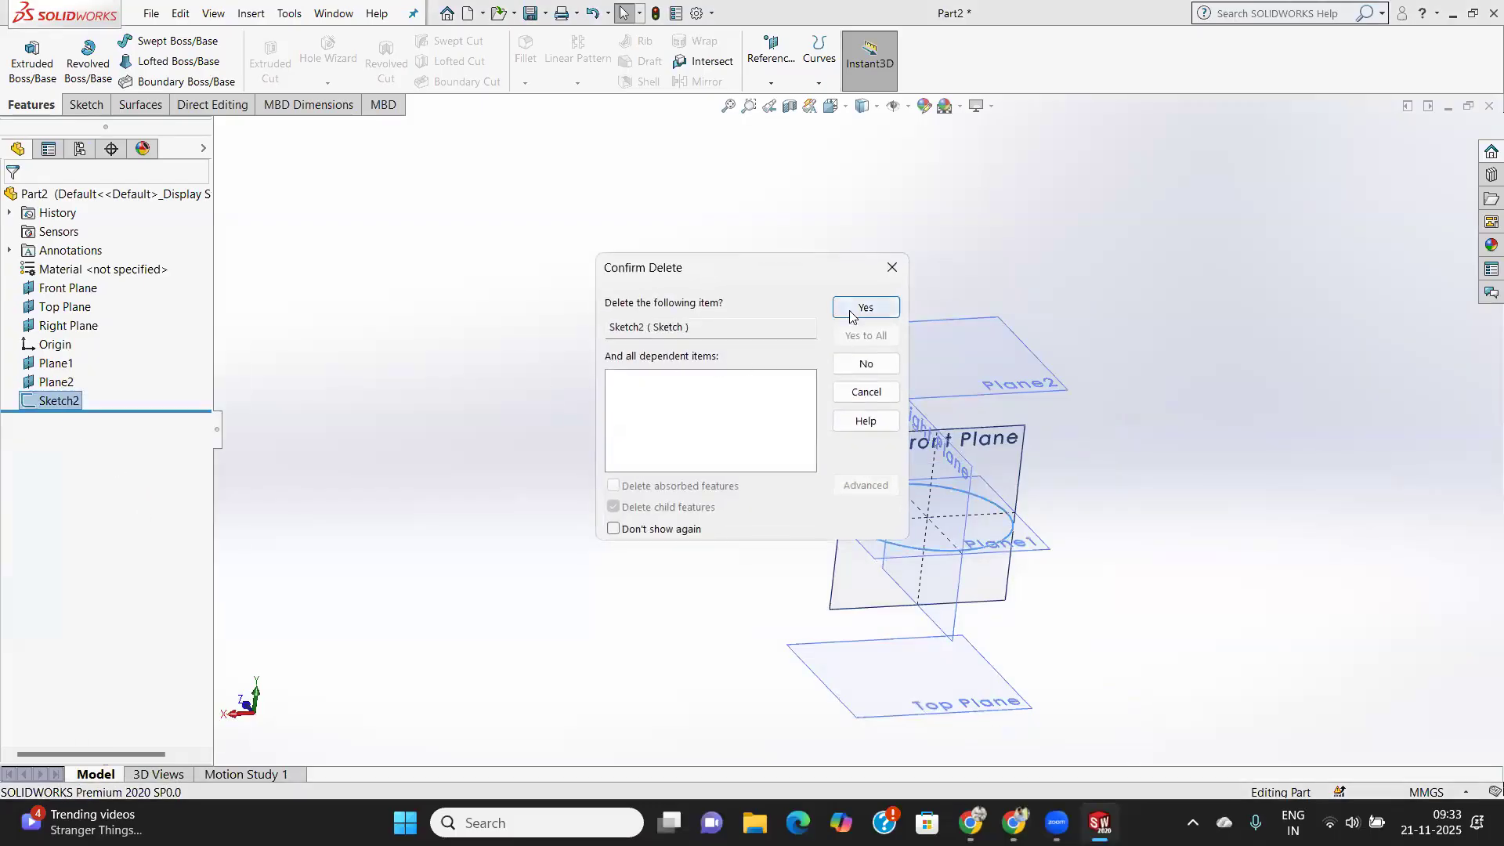
{"action": "left_click", "coordinate": [866, 308]}
Delete the two offset reference planes, Plane1 and Plane2.
{"action": "left_click", "coordinate": [55, 363]}
{"action": "right_click", "coordinate": [67, 363]}
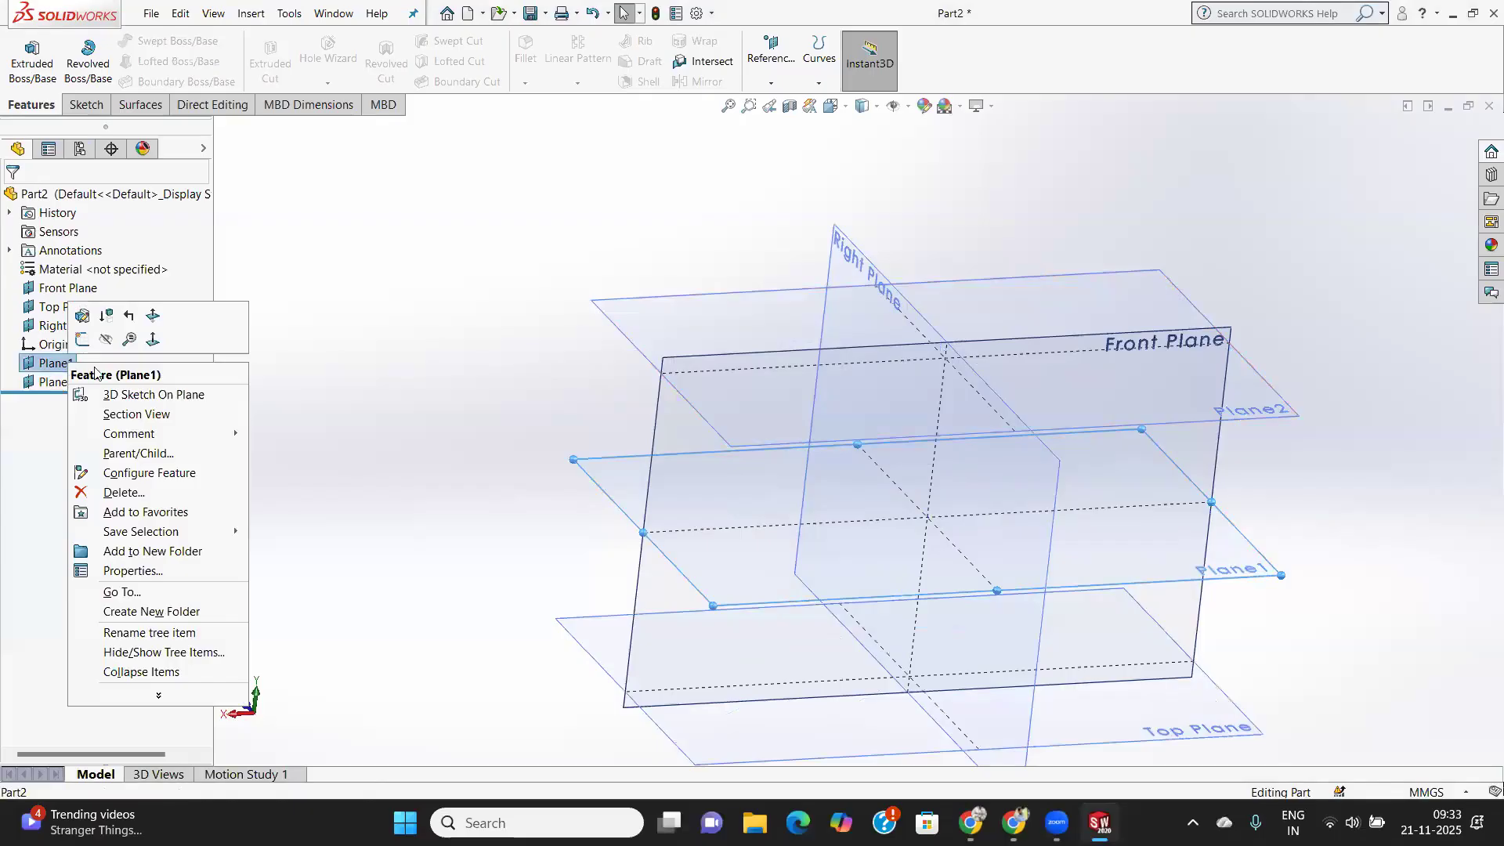
{"action": "left_click", "coordinate": [123, 493]}
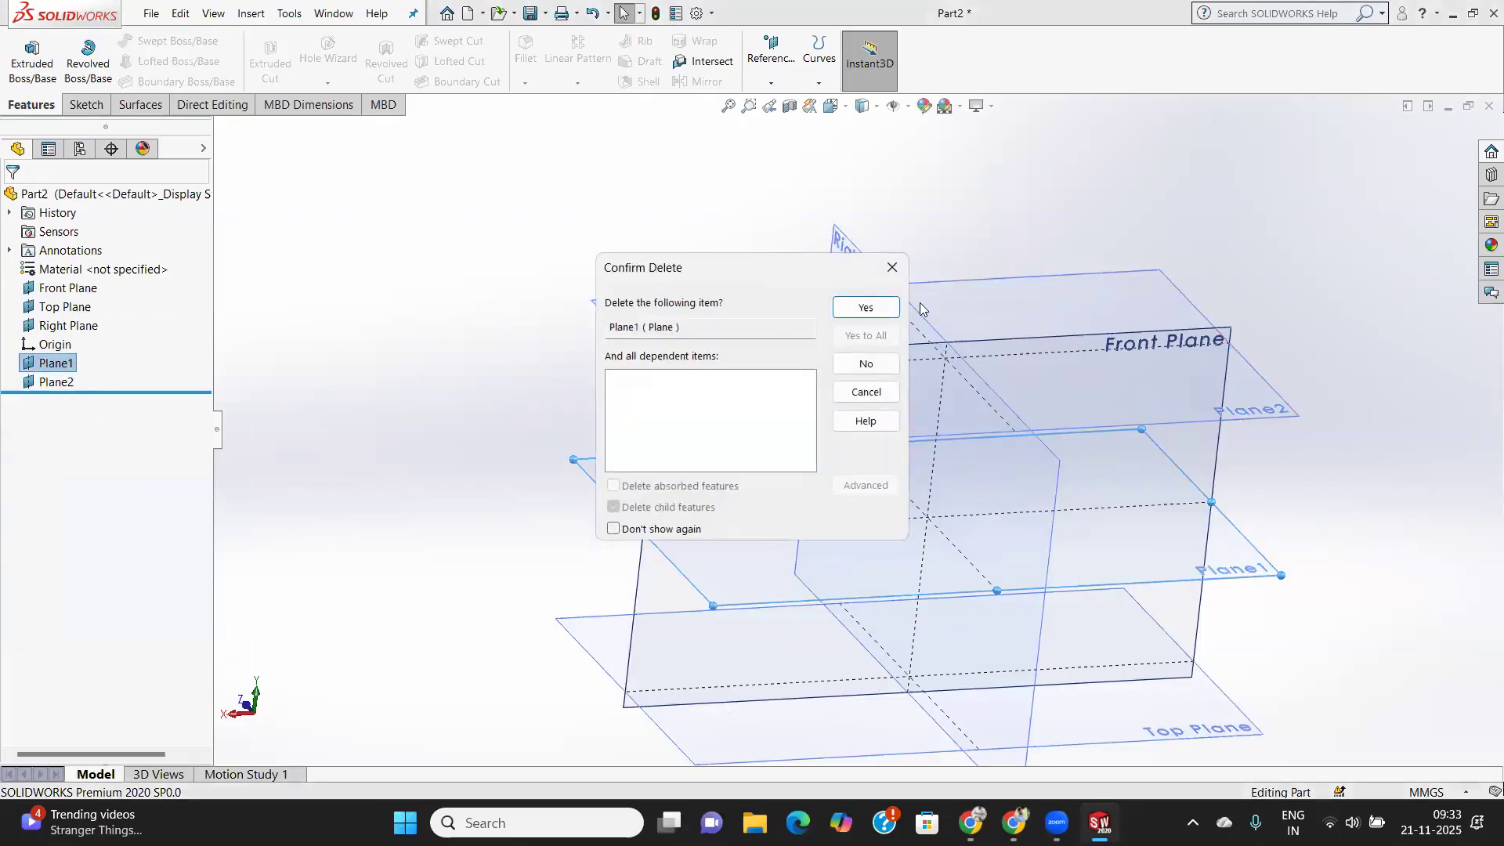
{"action": "left_click", "coordinate": [887, 309]}
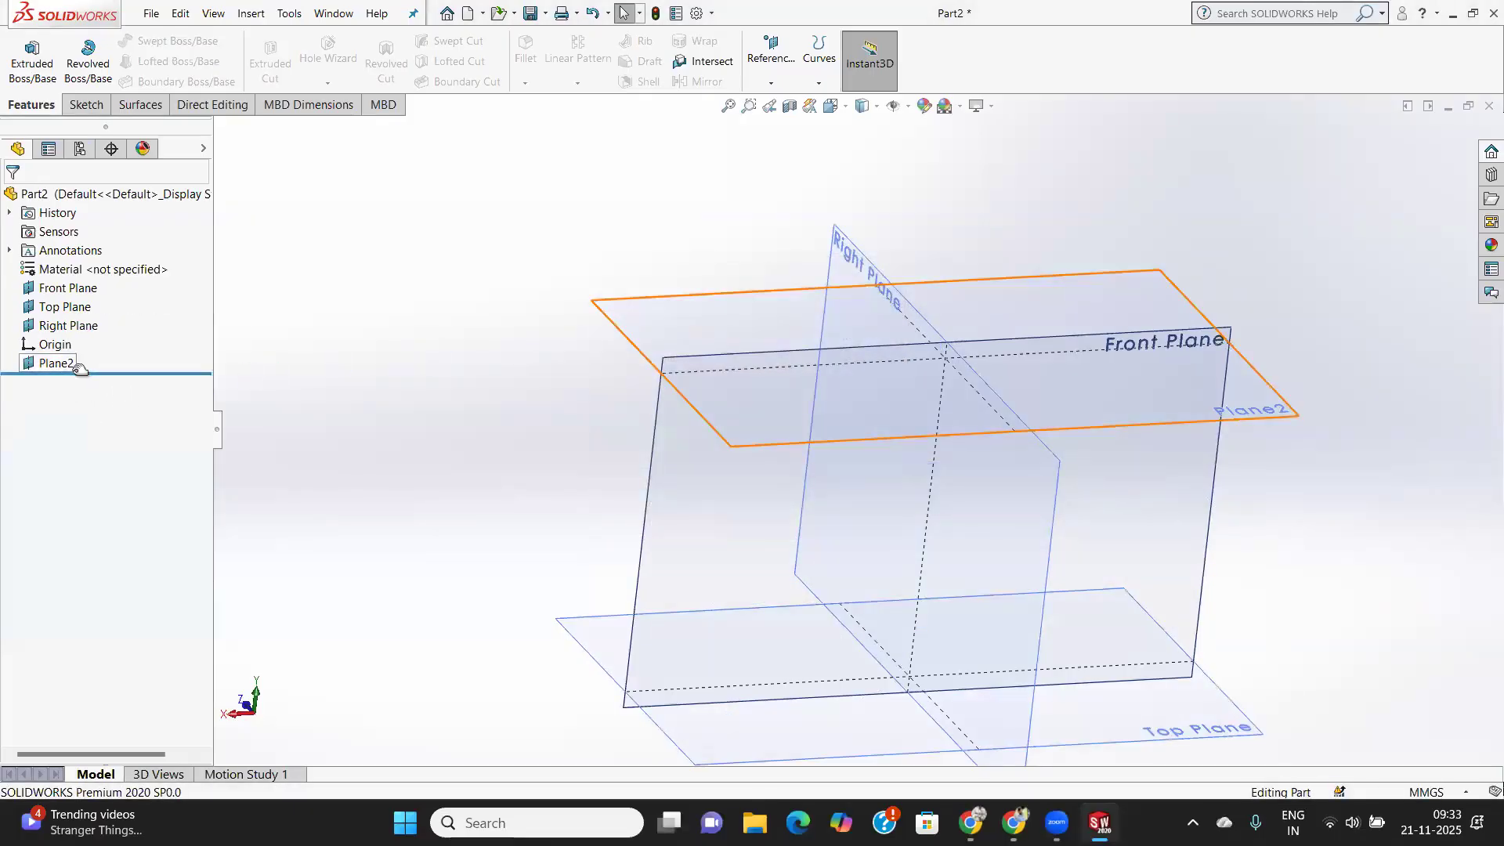
{"action": "right_click", "coordinate": [94, 378]}
{"action": "left_click", "coordinate": [55, 362]}
{"action": "left_click", "coordinate": [55, 362]}
{"action": "right_click", "coordinate": [68, 363]}
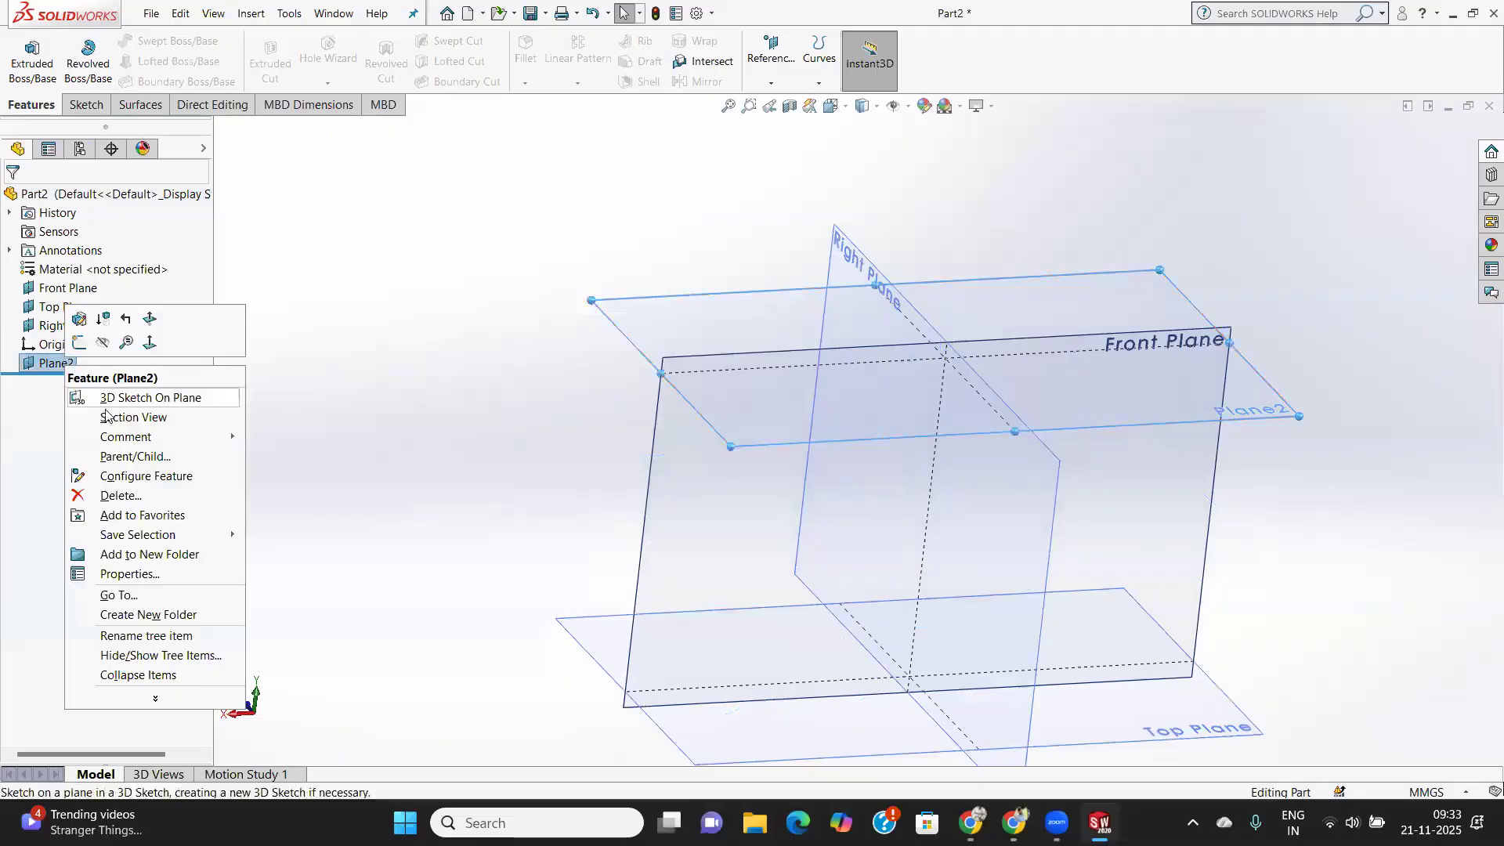
{"action": "left_click", "coordinate": [122, 497]}
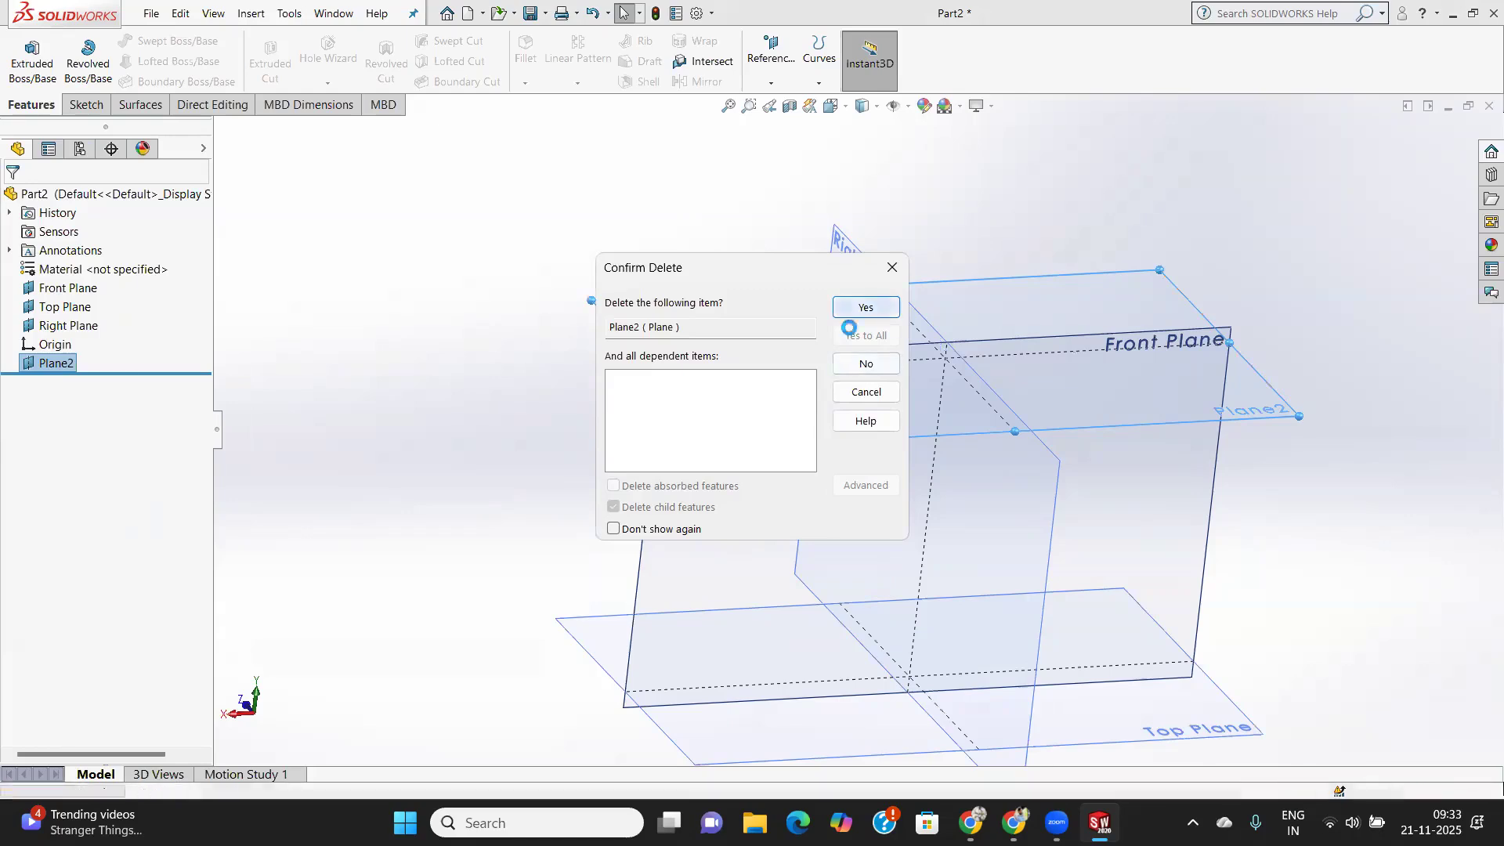
{"action": "left_click", "coordinate": [883, 308]}
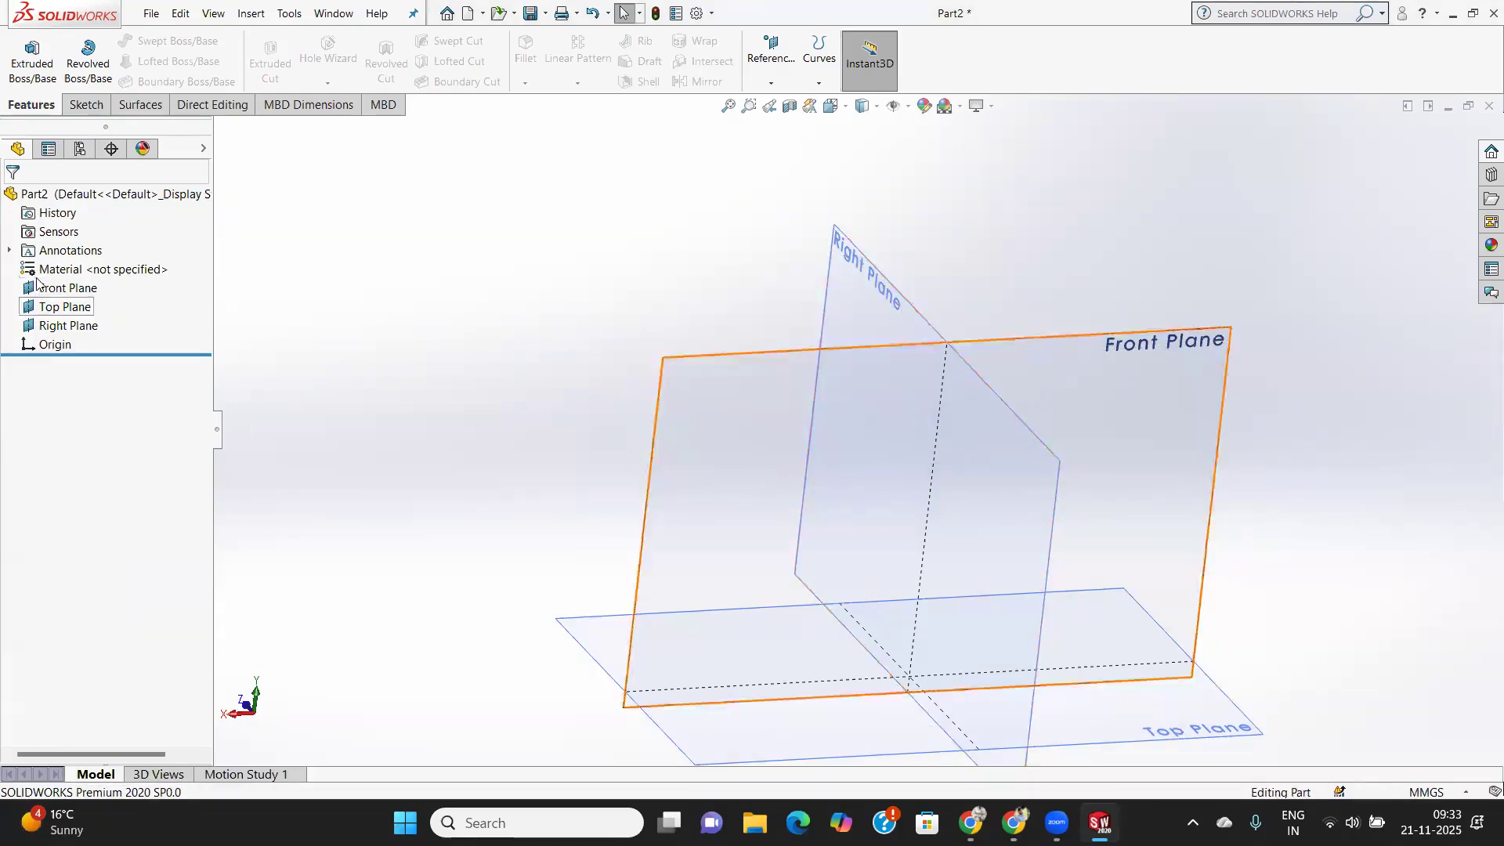
Sketch on the Front Plane a vertical line about 88 mm long from the origin and a horizontal line extending from its upper end.
{"action": "left_click", "coordinate": [737, 445]}
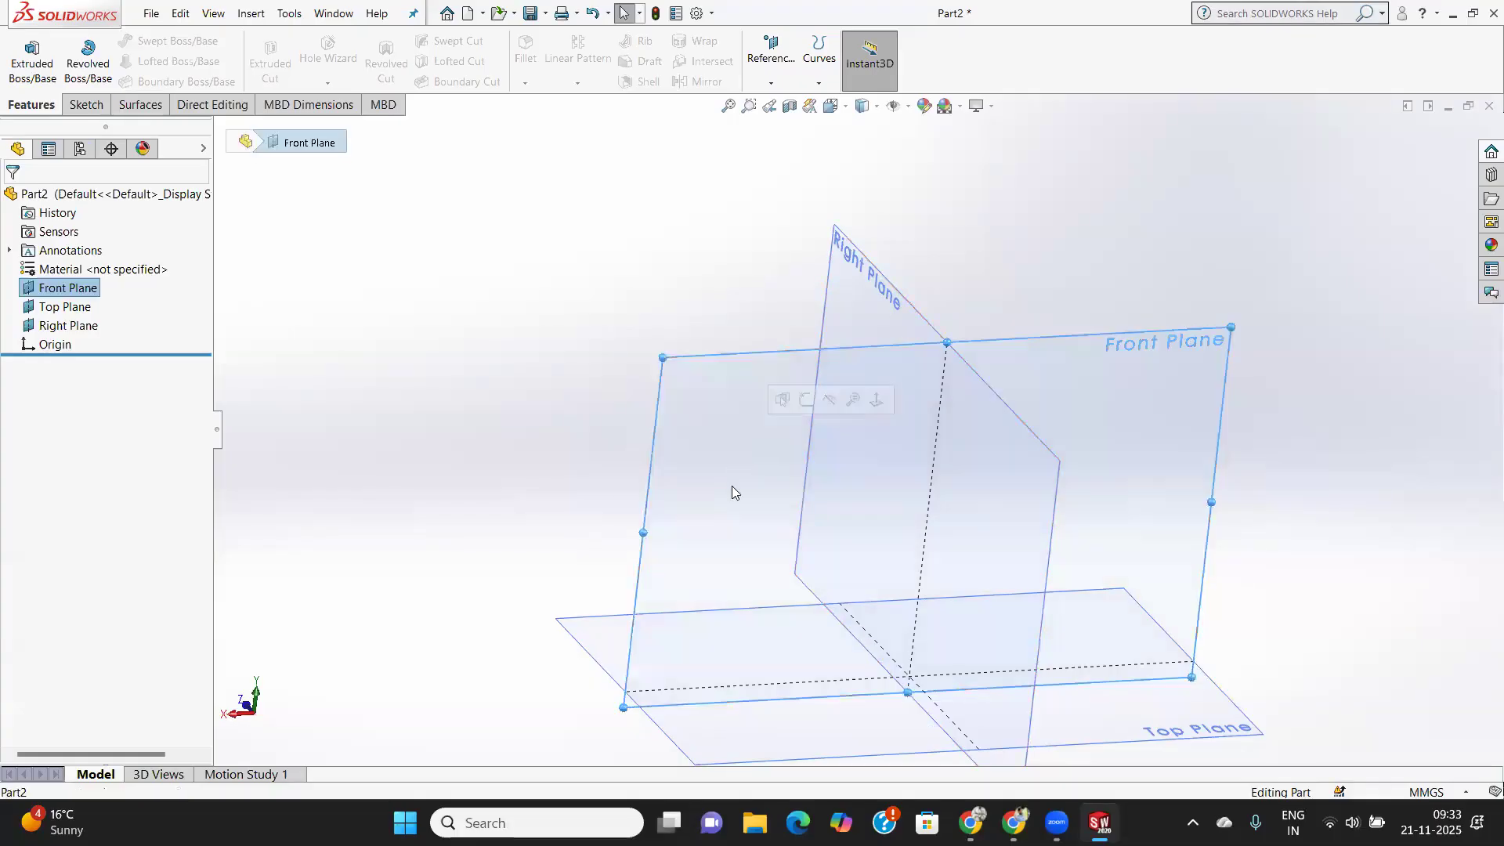
{"action": "left_click", "coordinate": [86, 104]}
{"action": "left_click", "coordinate": [23, 49]}
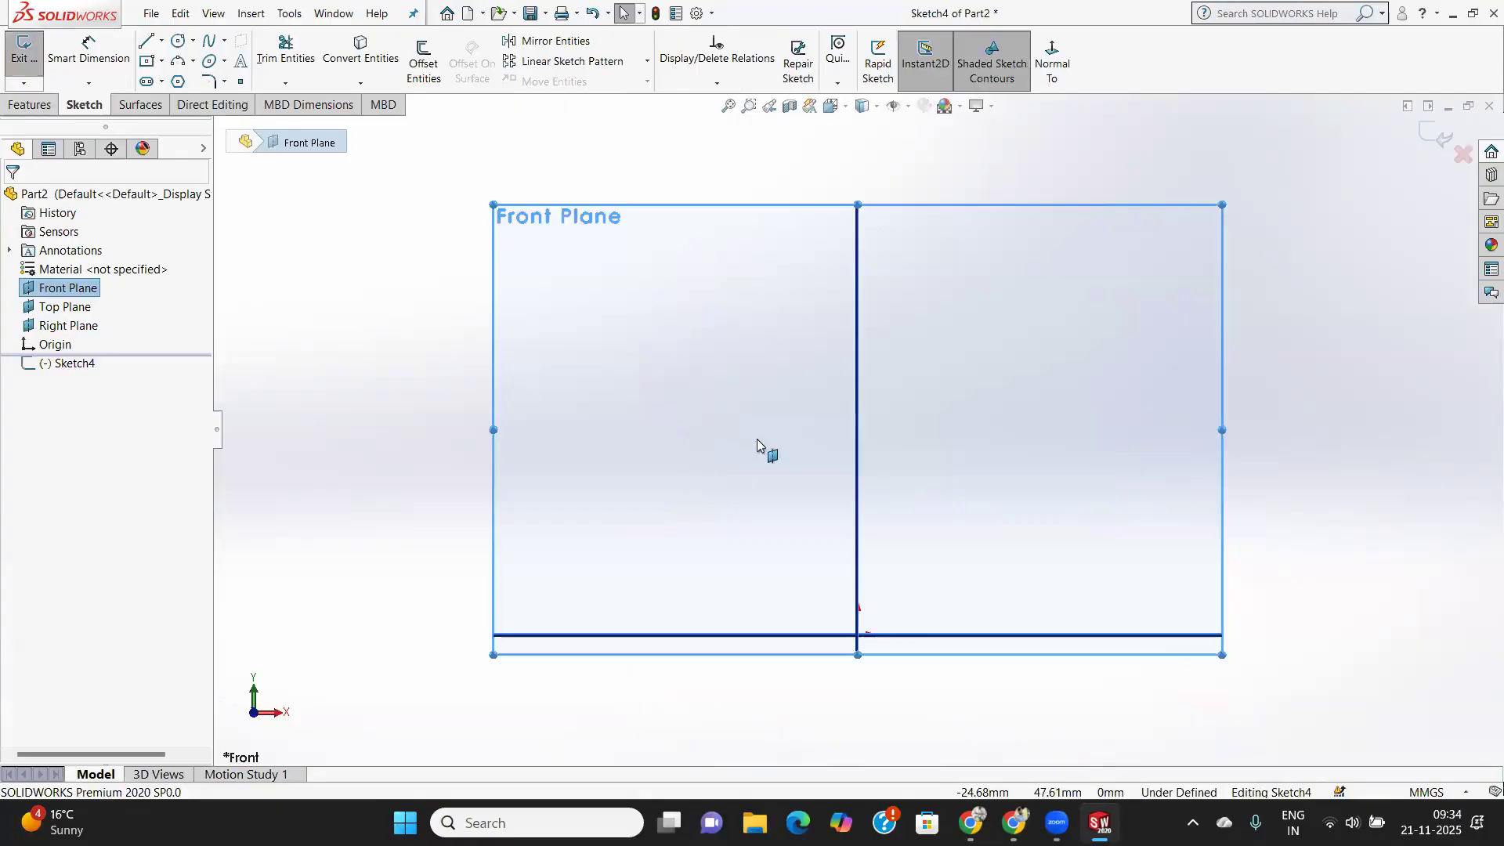
{"action": "left_click", "coordinate": [146, 40]}
{"action": "left_click", "coordinate": [860, 633]}
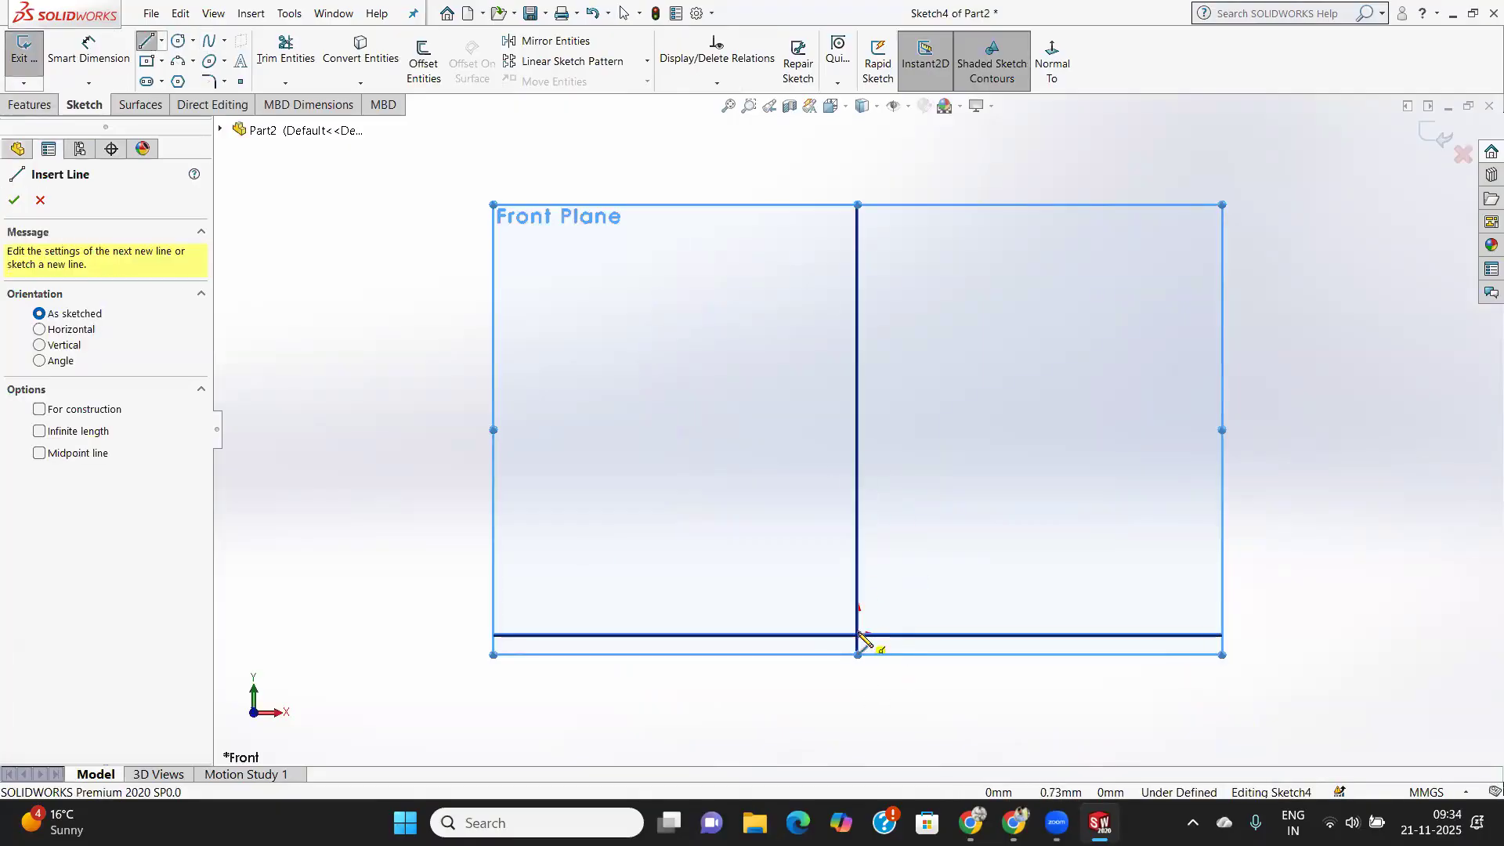
{"action": "left_click", "coordinate": [859, 635]}
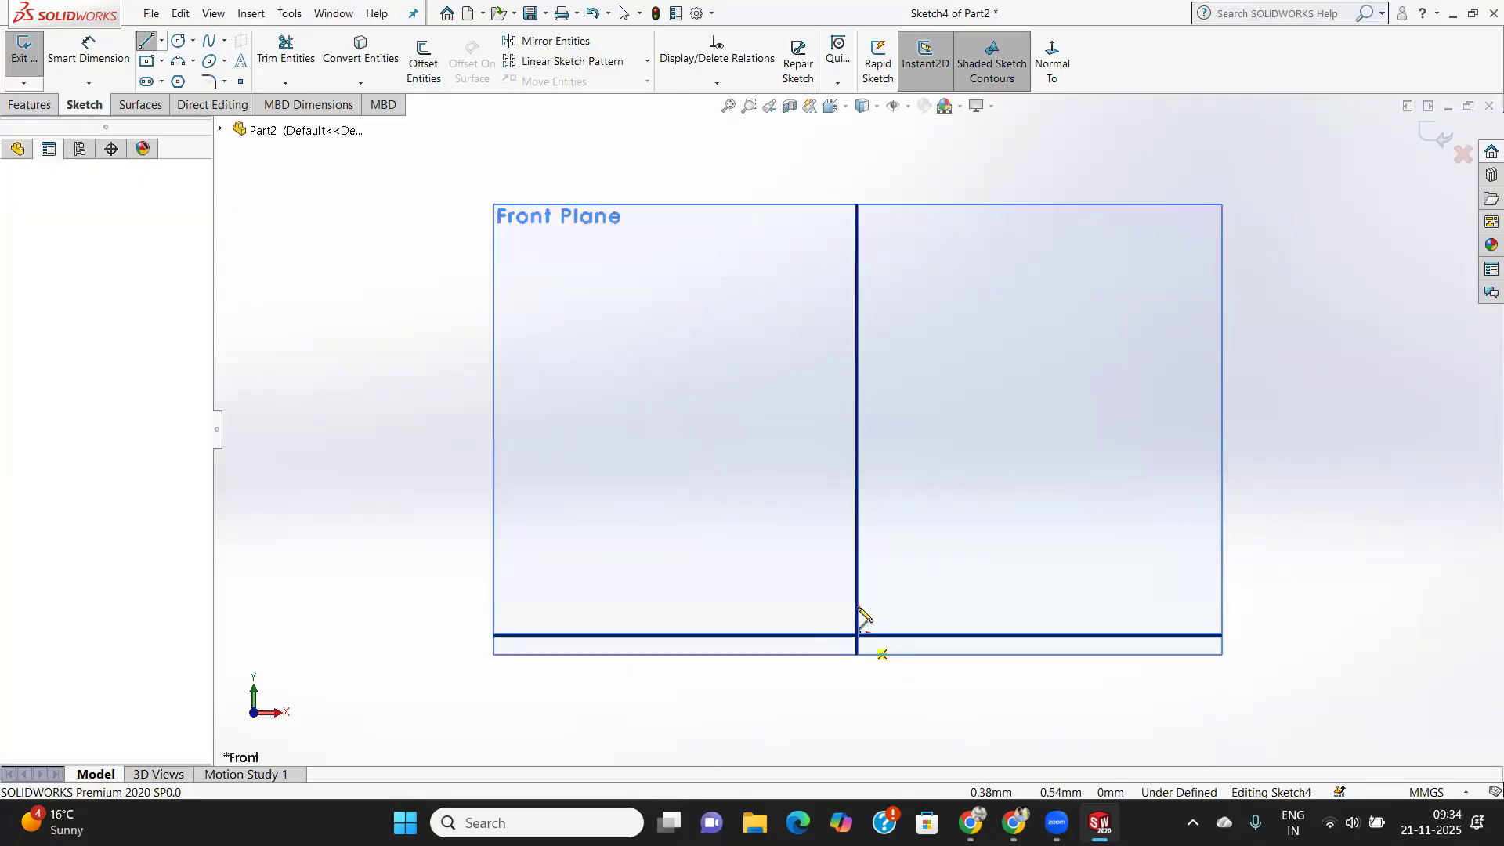
{"action": "left_click", "coordinate": [858, 275]}
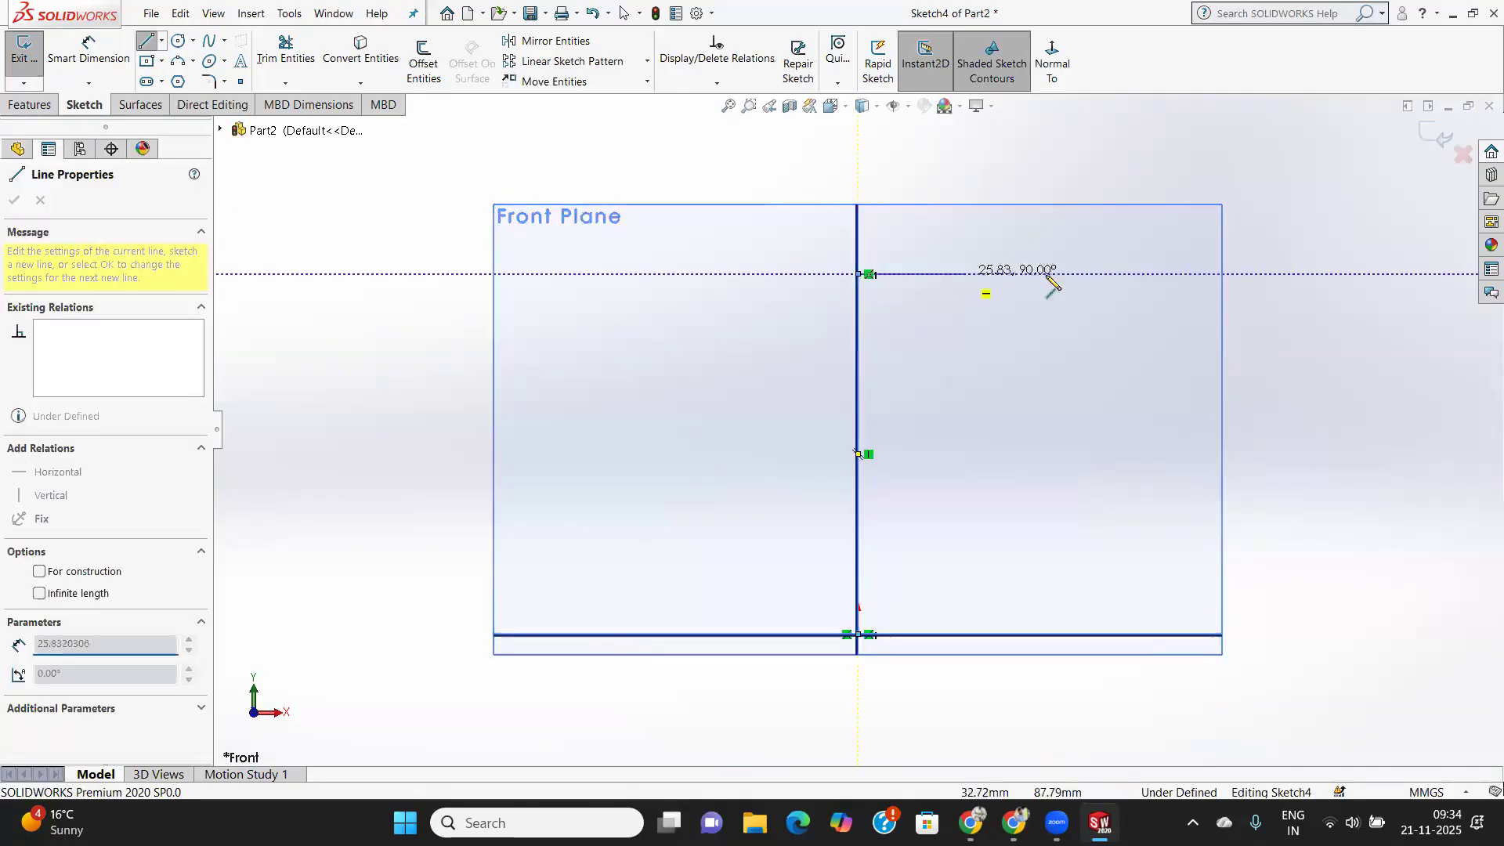
{"action": "left_click", "coordinate": [1202, 274]}
{"action": "right_click", "coordinate": [1214, 378]}
{"action": "left_click", "coordinate": [1273, 387]}
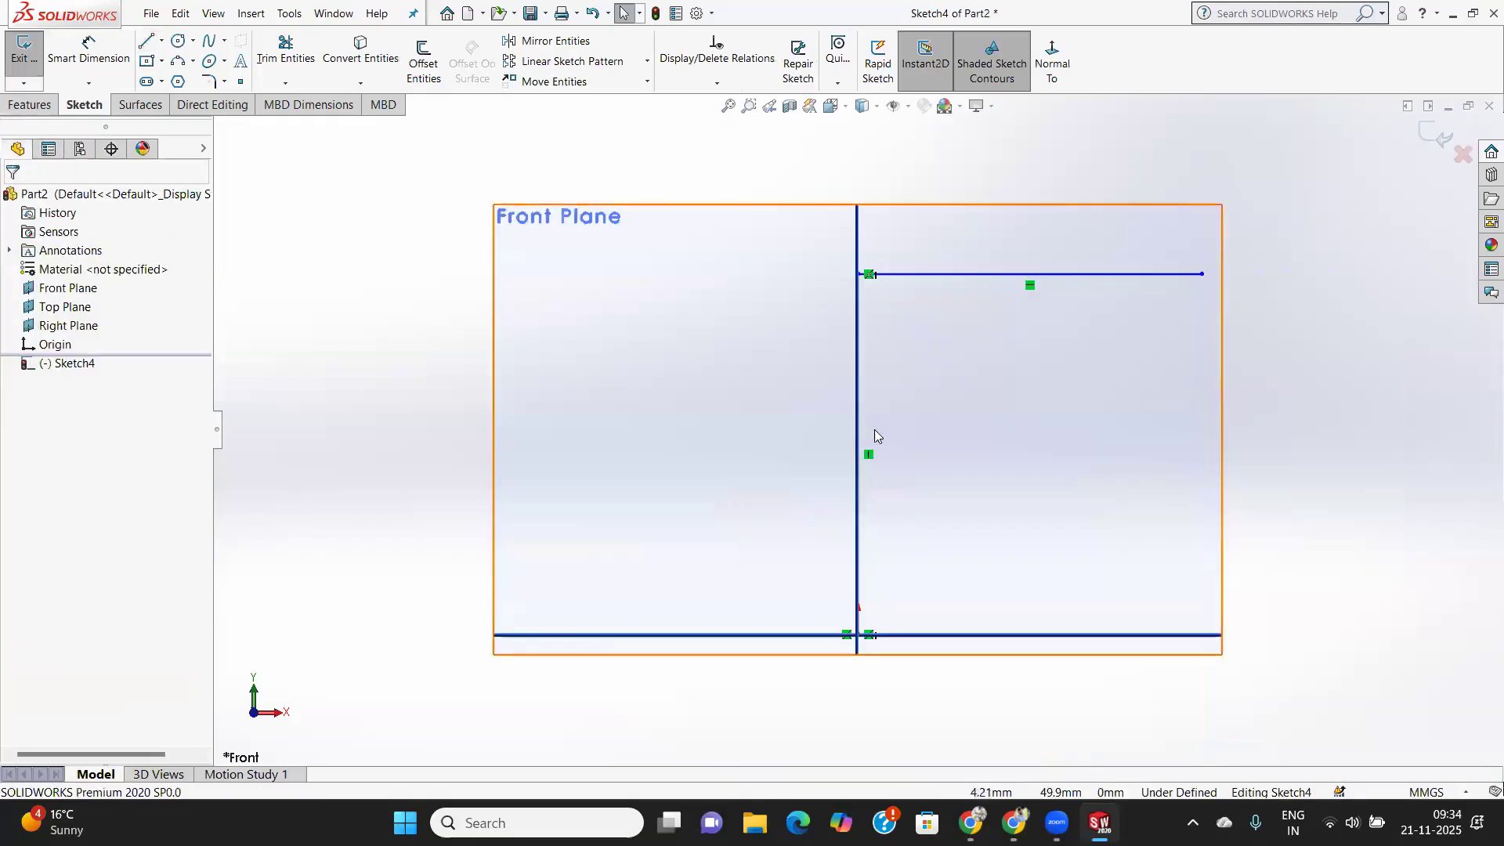
Dimension the vertical line to 100 mm and the horizontal line to 150 mm.
{"action": "left_click", "coordinate": [102, 50]}
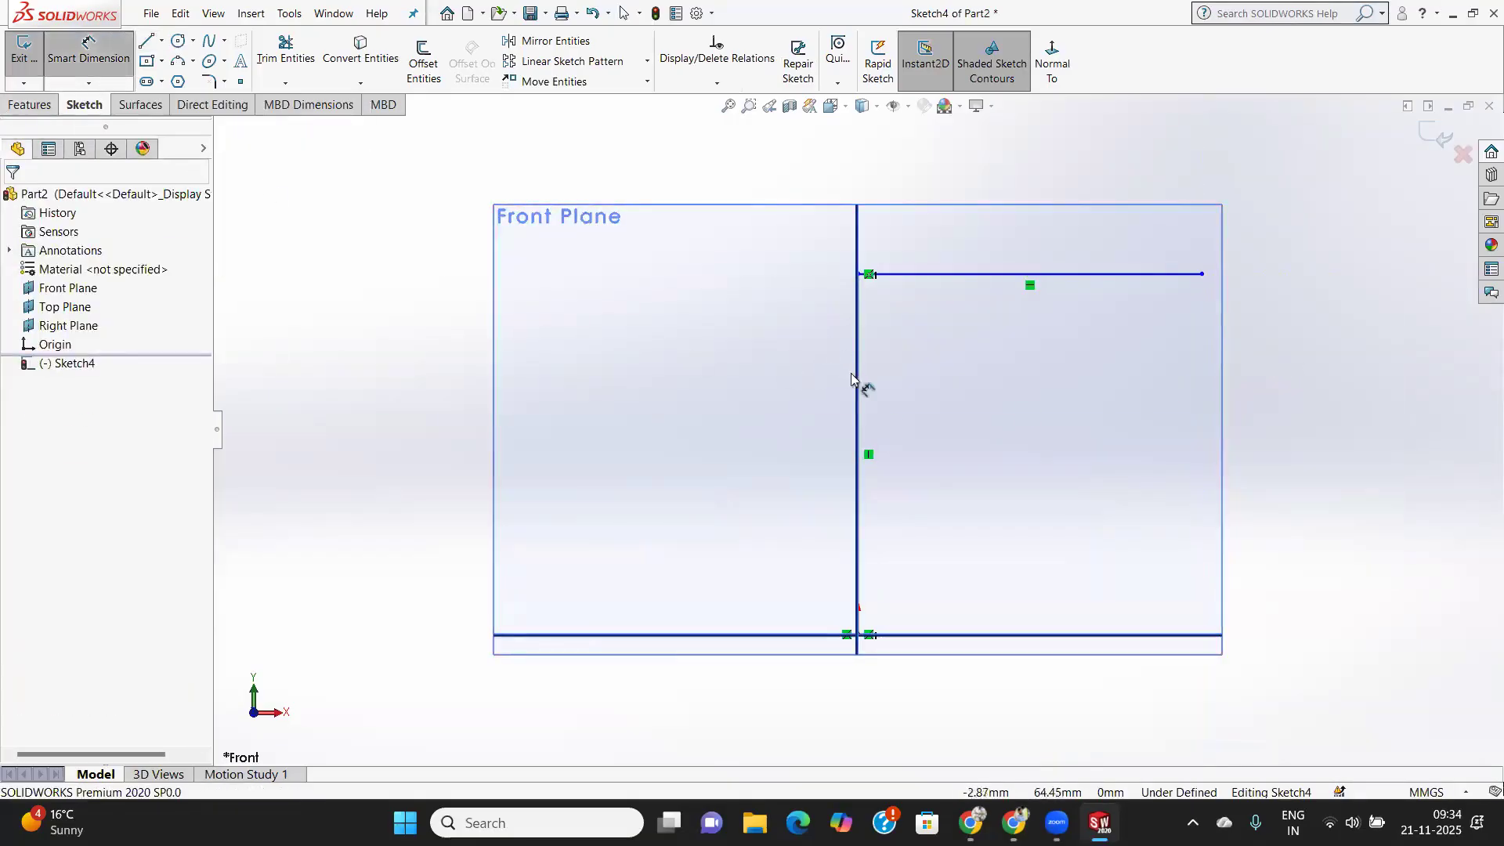
{"action": "left_click", "coordinate": [858, 384]}
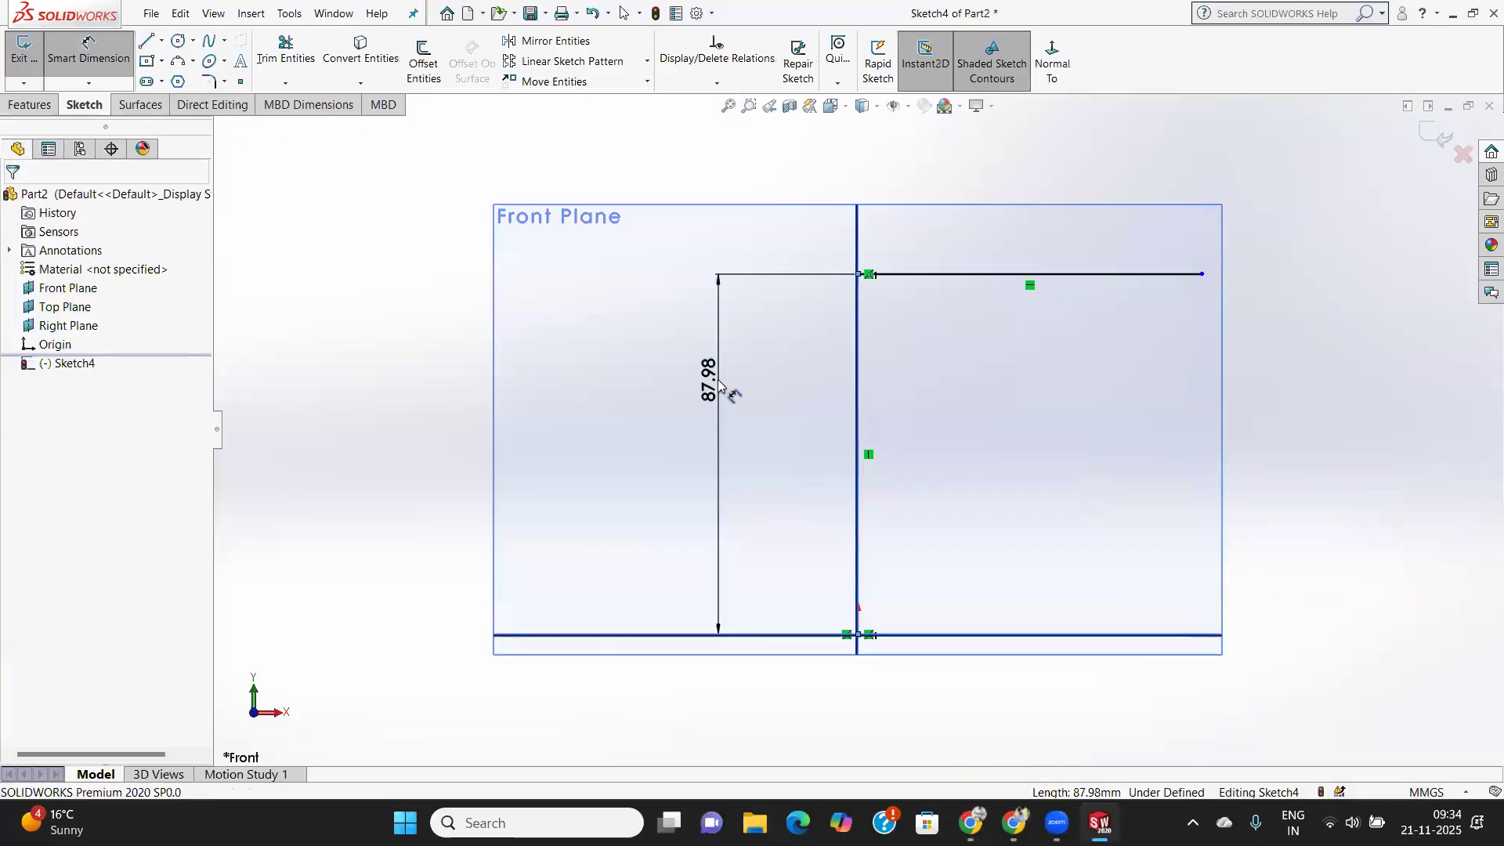
{"action": "left_click", "coordinate": [719, 383]}
{"action": "type", "text": "100"}
{"action": "key", "text": "Return"}
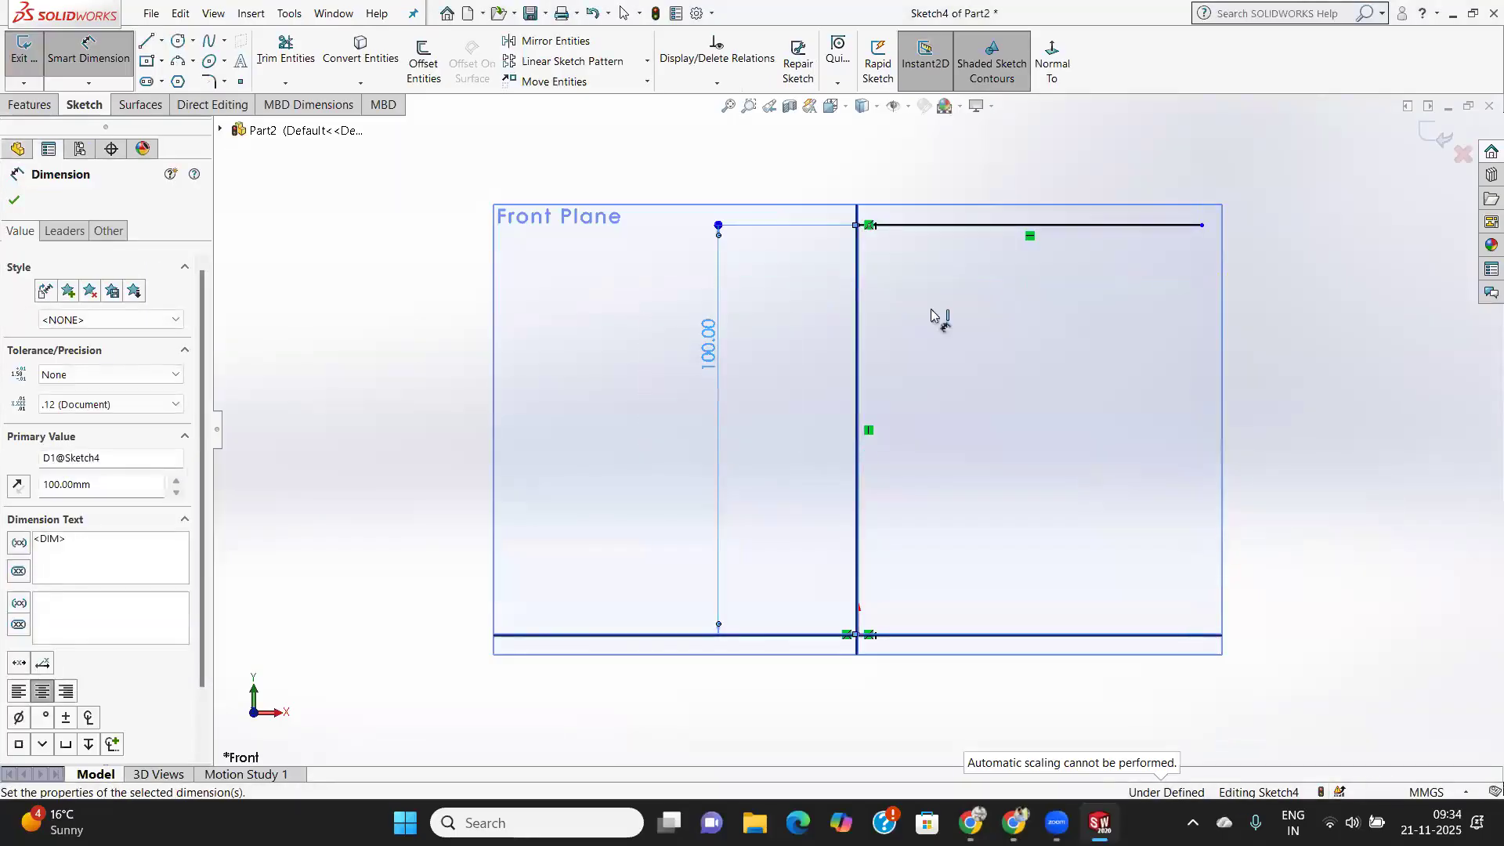
{"action": "left_click", "coordinate": [986, 226]}
{"action": "left_click", "coordinate": [985, 177]}
{"action": "type", "text": "150"}
{"action": "key", "text": "Return"}
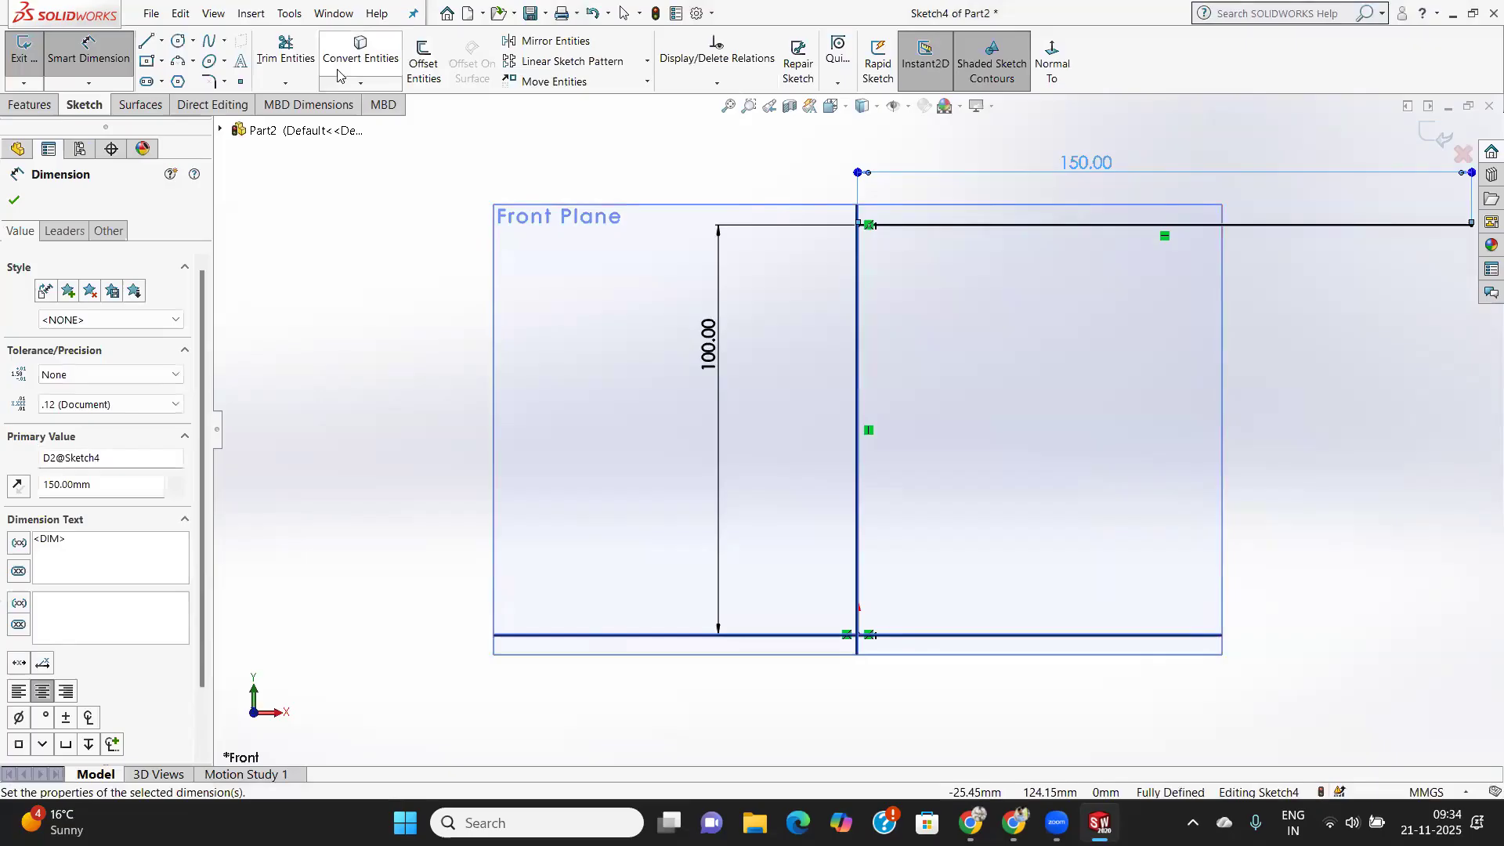
Round the corner between the two lines with a 70 mm sketch fillet and exit the sketch.
{"action": "left_click", "coordinate": [208, 81]}
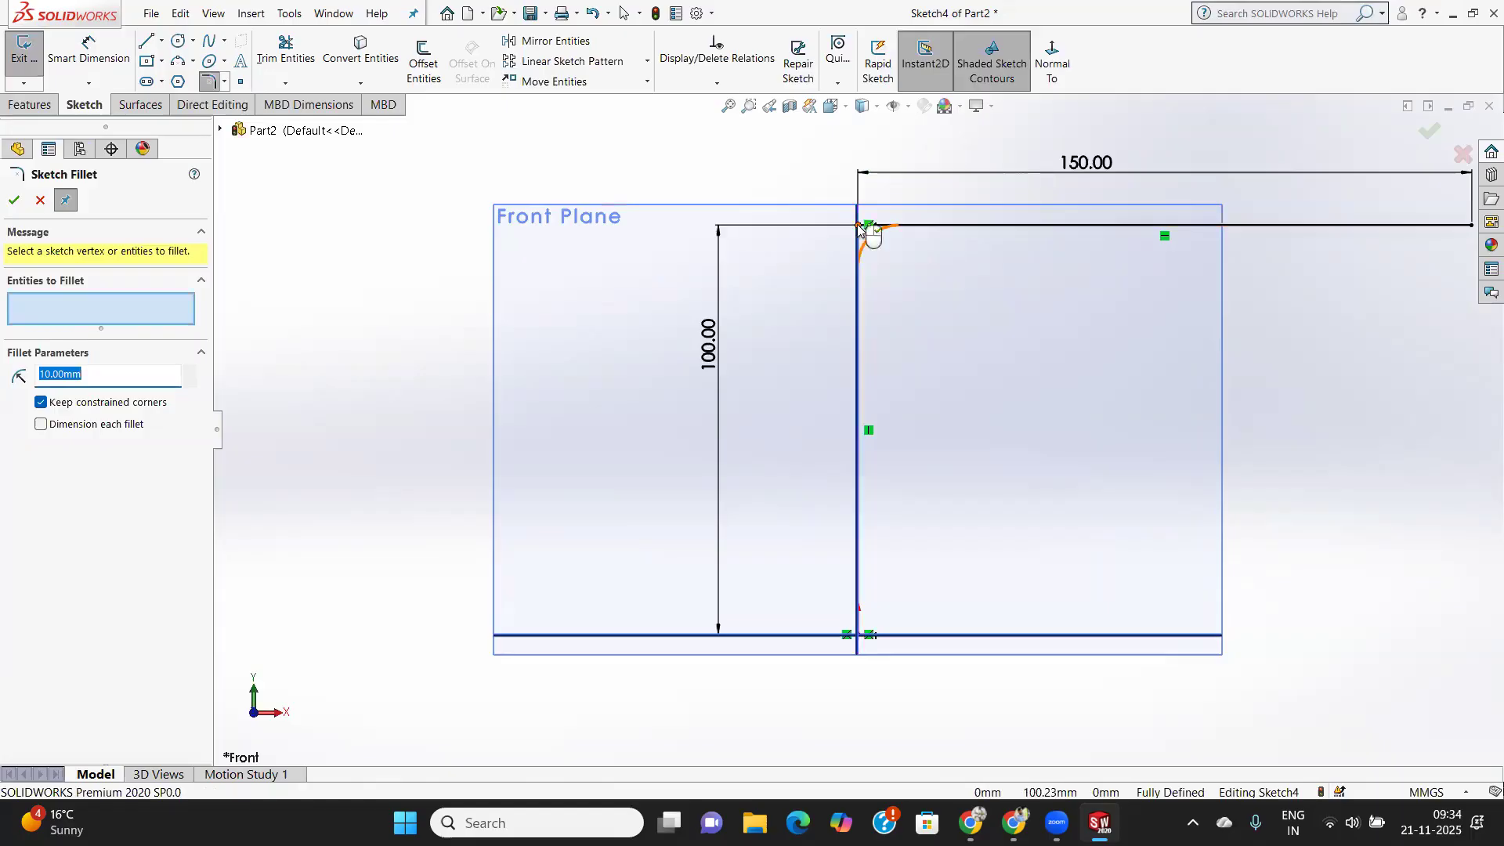
{"action": "left_click", "coordinate": [862, 227]}
{"action": "type", "text": "70"}
{"action": "key", "text": "Return"}
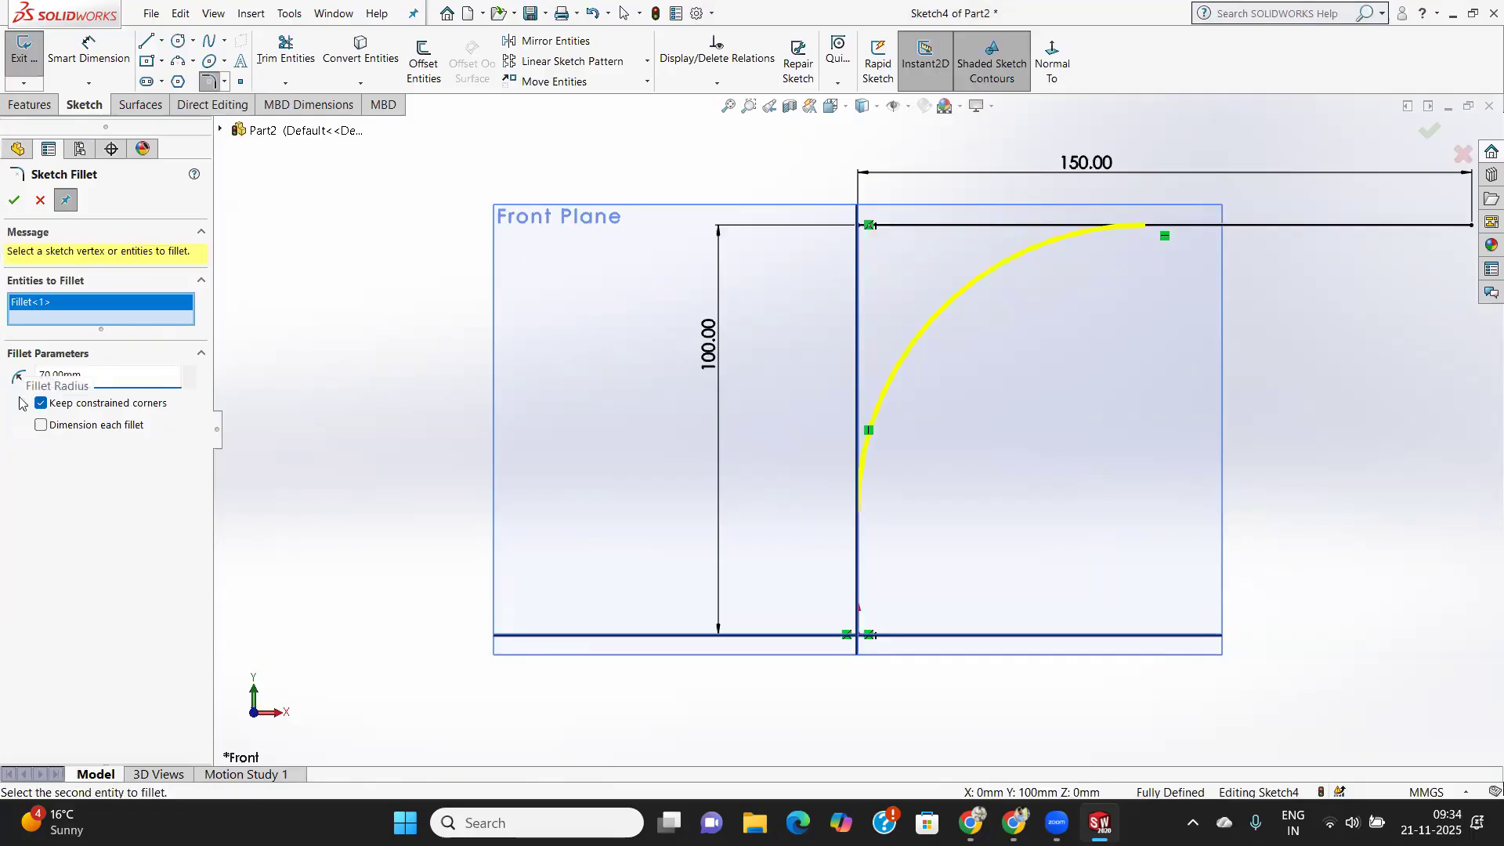
{"action": "left_click", "coordinate": [14, 200]}
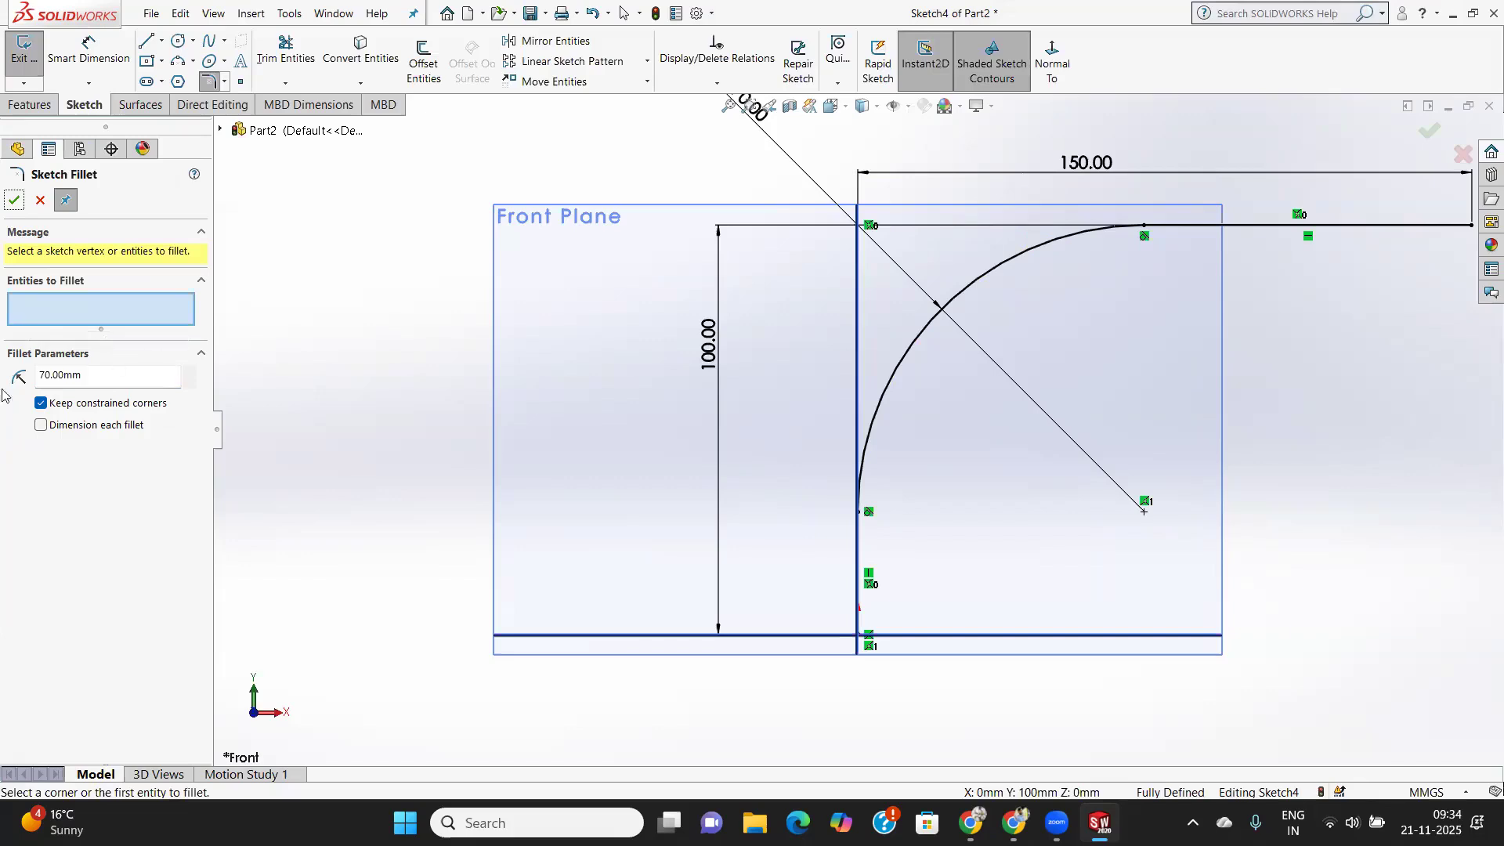
{"action": "left_click", "coordinate": [14, 200]}
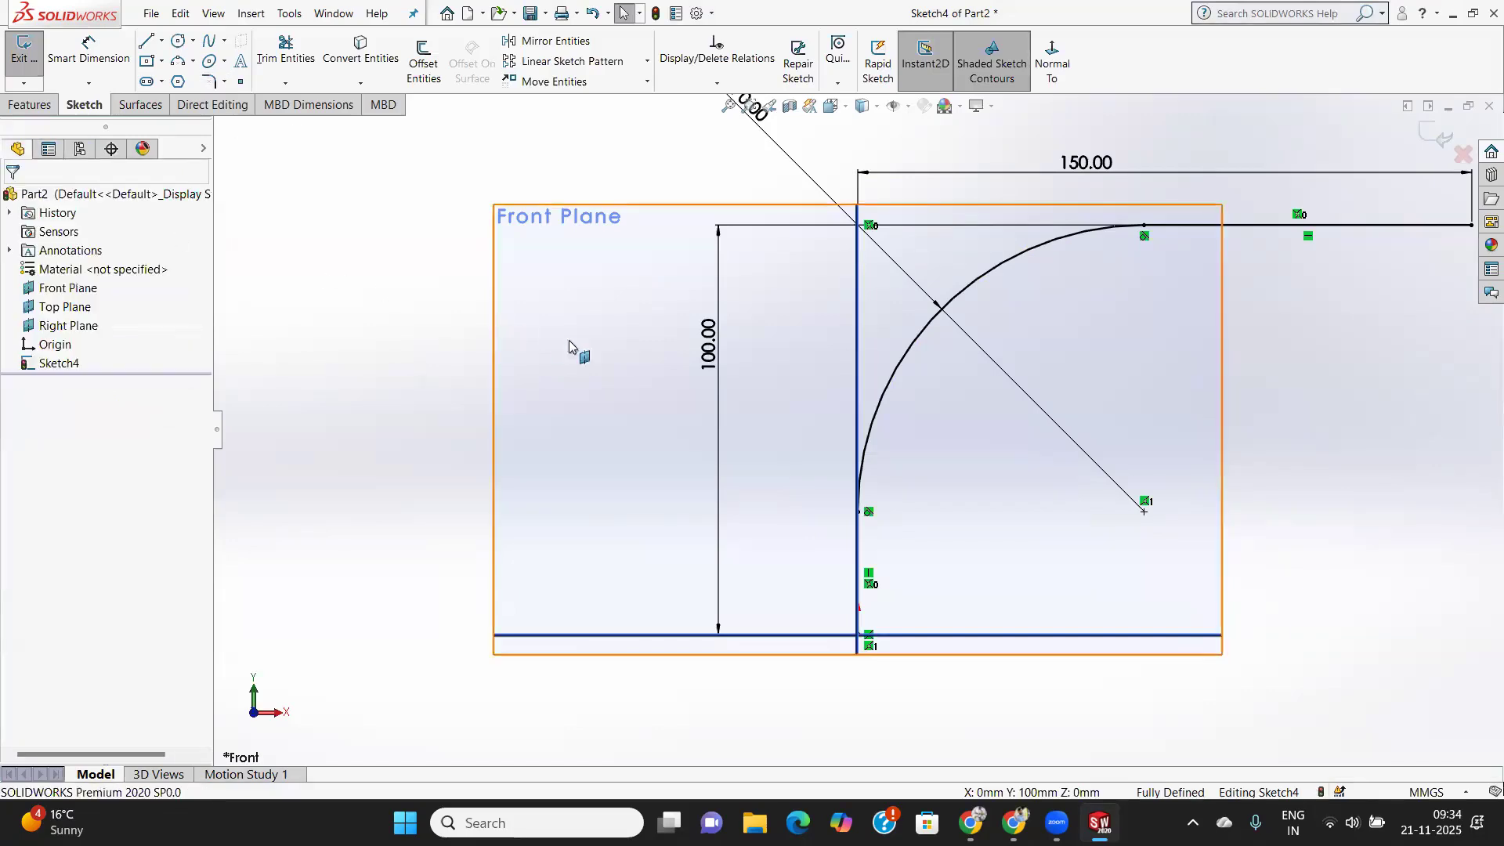
{"action": "middle_click_drag", "start_coordinate": [587, 335], "coordinate": [648, 453]}
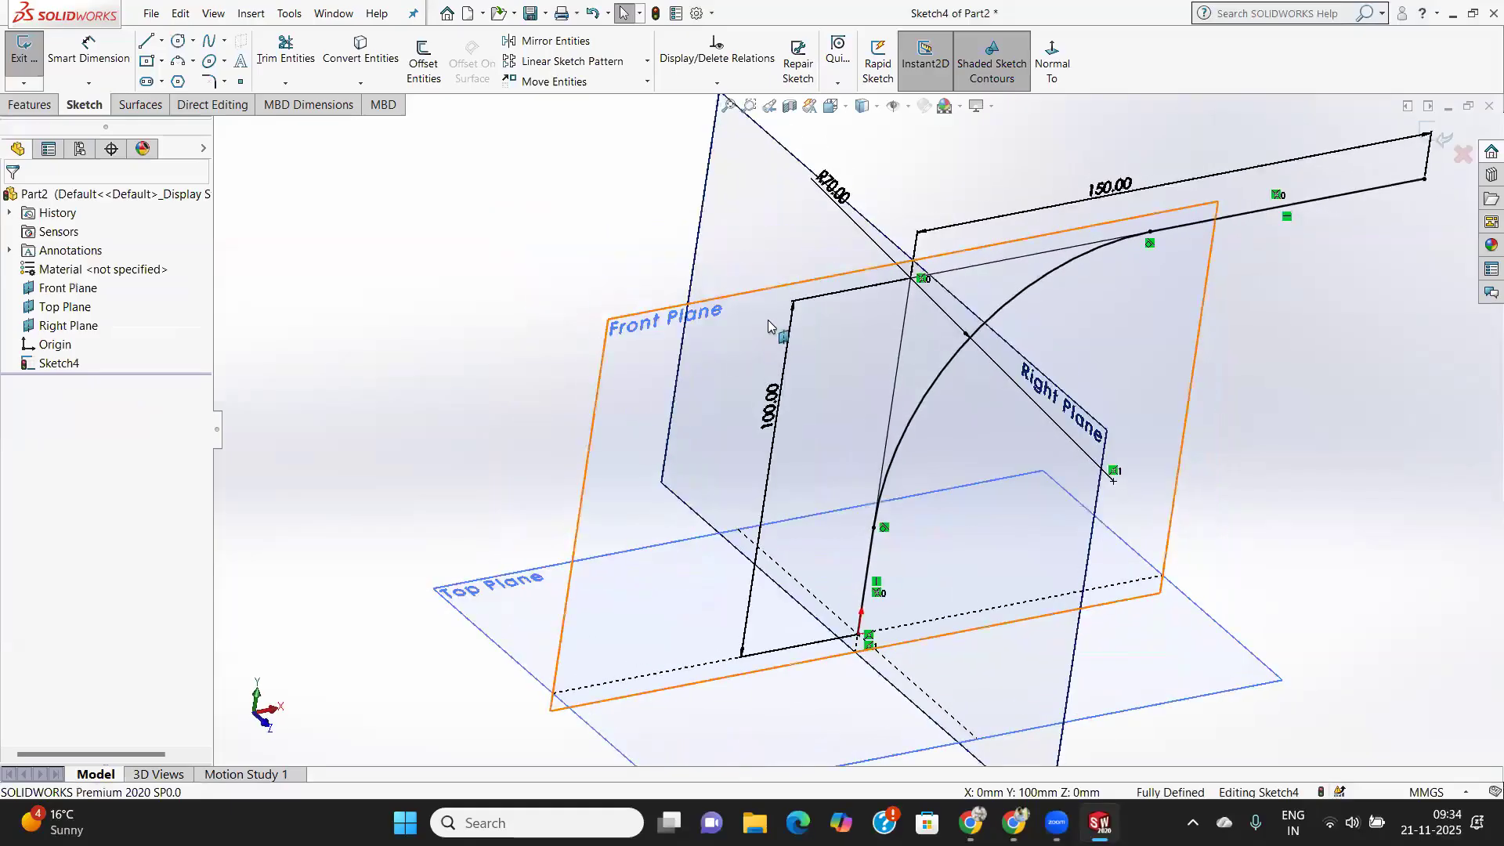
{"action": "scroll", "coordinate": [769, 322], "scroll_direction": "up", "scroll_amount": 3}
{"action": "left_click", "coordinate": [1438, 148]}
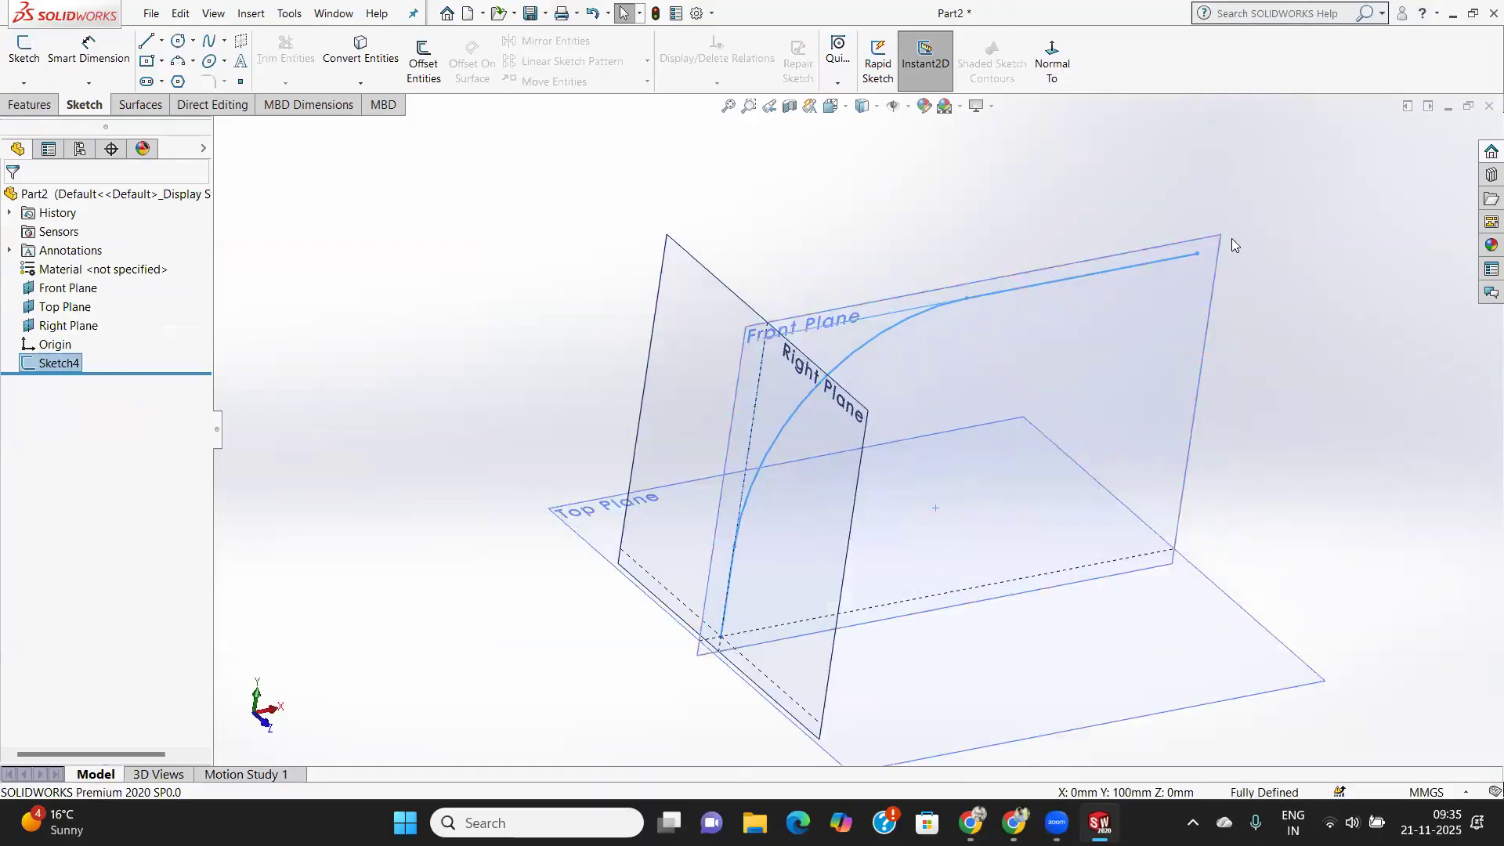
Create a reference plane perpendicular to the path's horizontal line and coincident with its free endpoint.
{"action": "left_click", "coordinate": [30, 105]}
{"action": "left_click", "coordinate": [770, 81]}
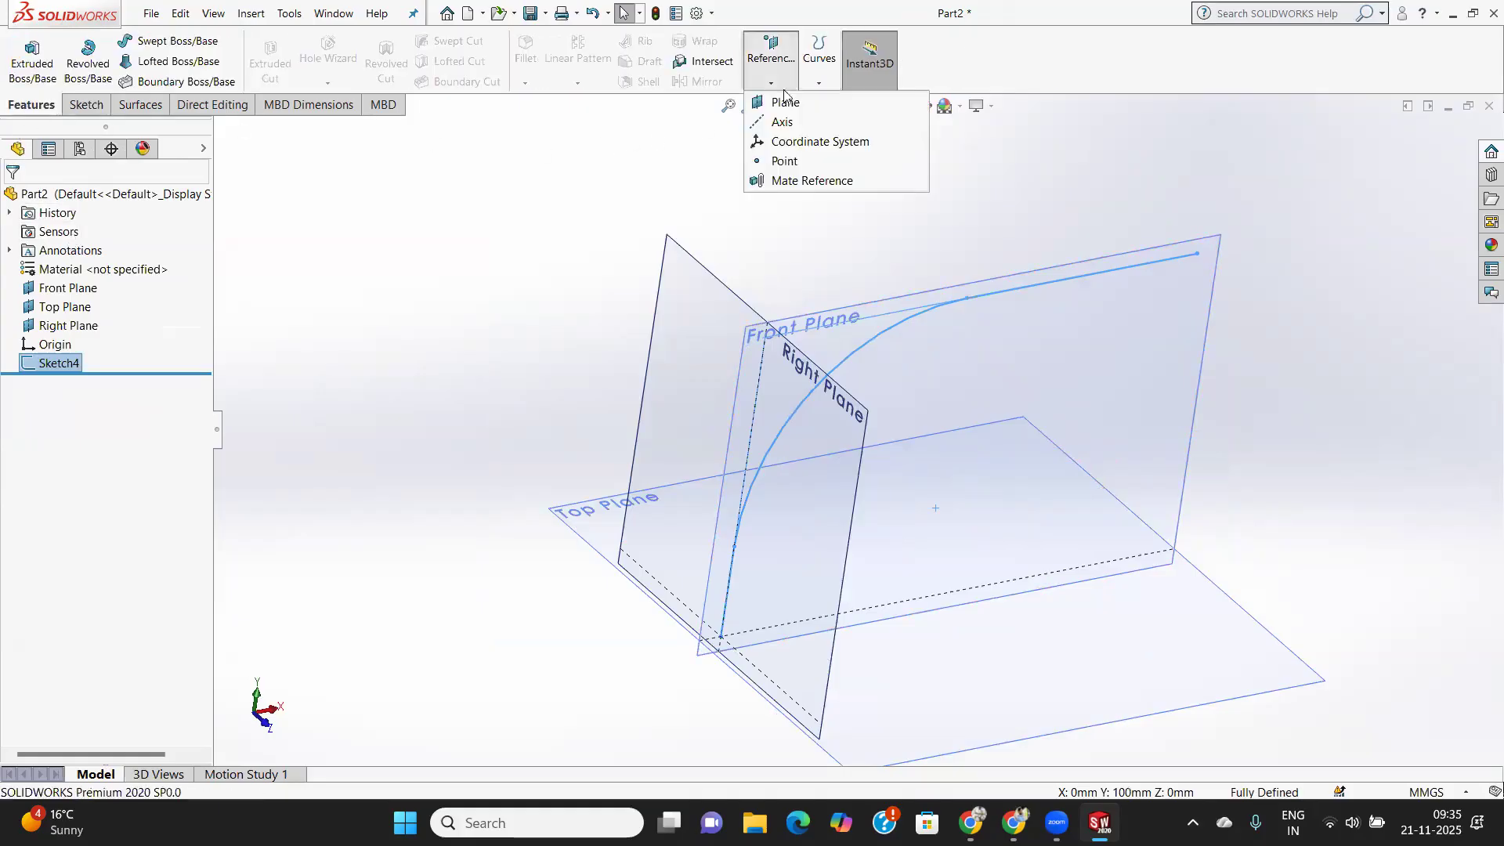
{"action": "left_click", "coordinate": [792, 105]}
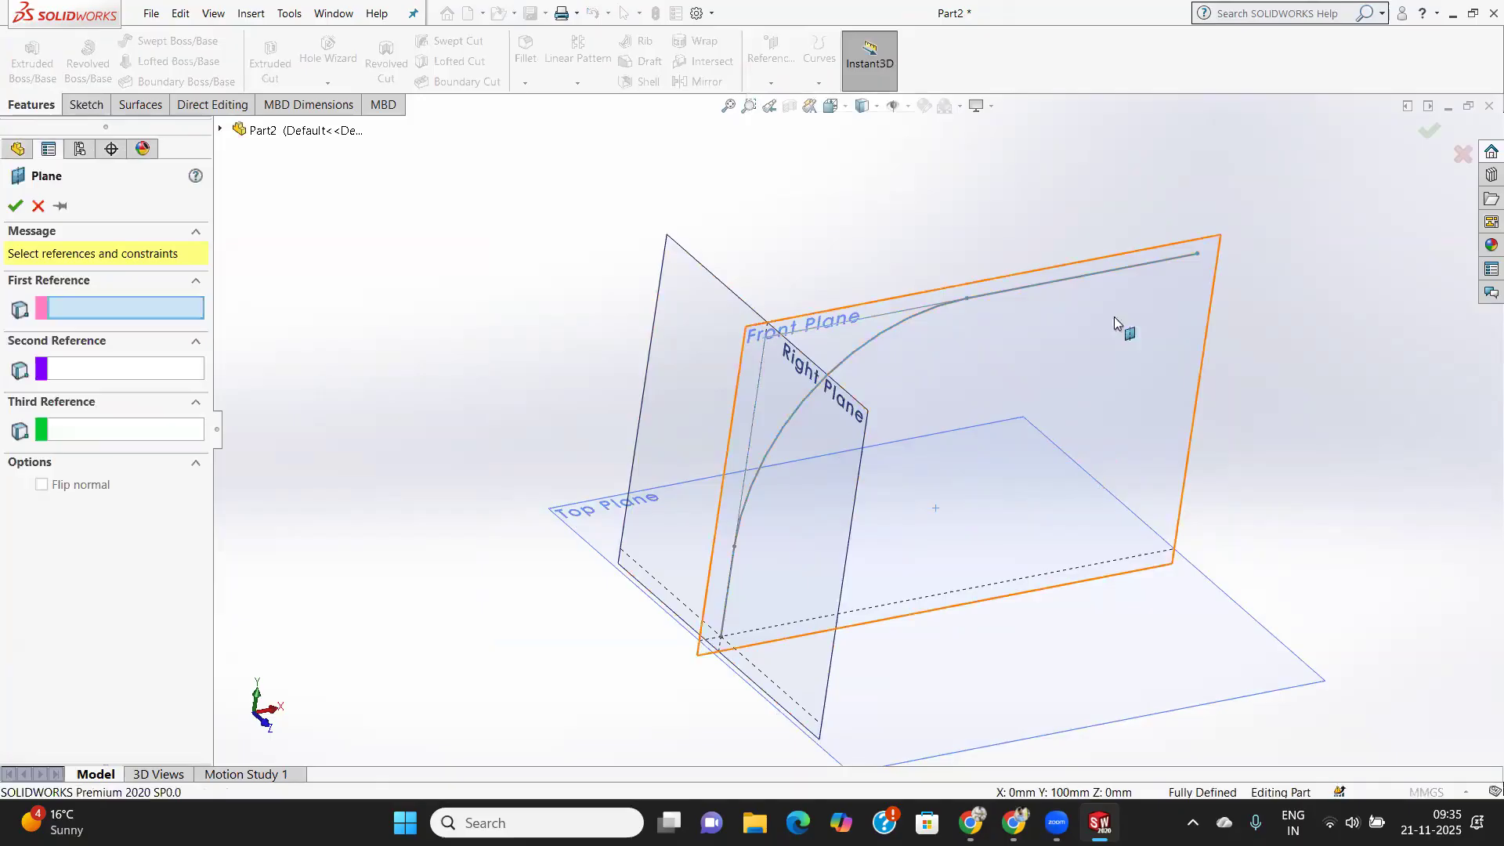
{"action": "left_click", "coordinate": [1188, 261]}
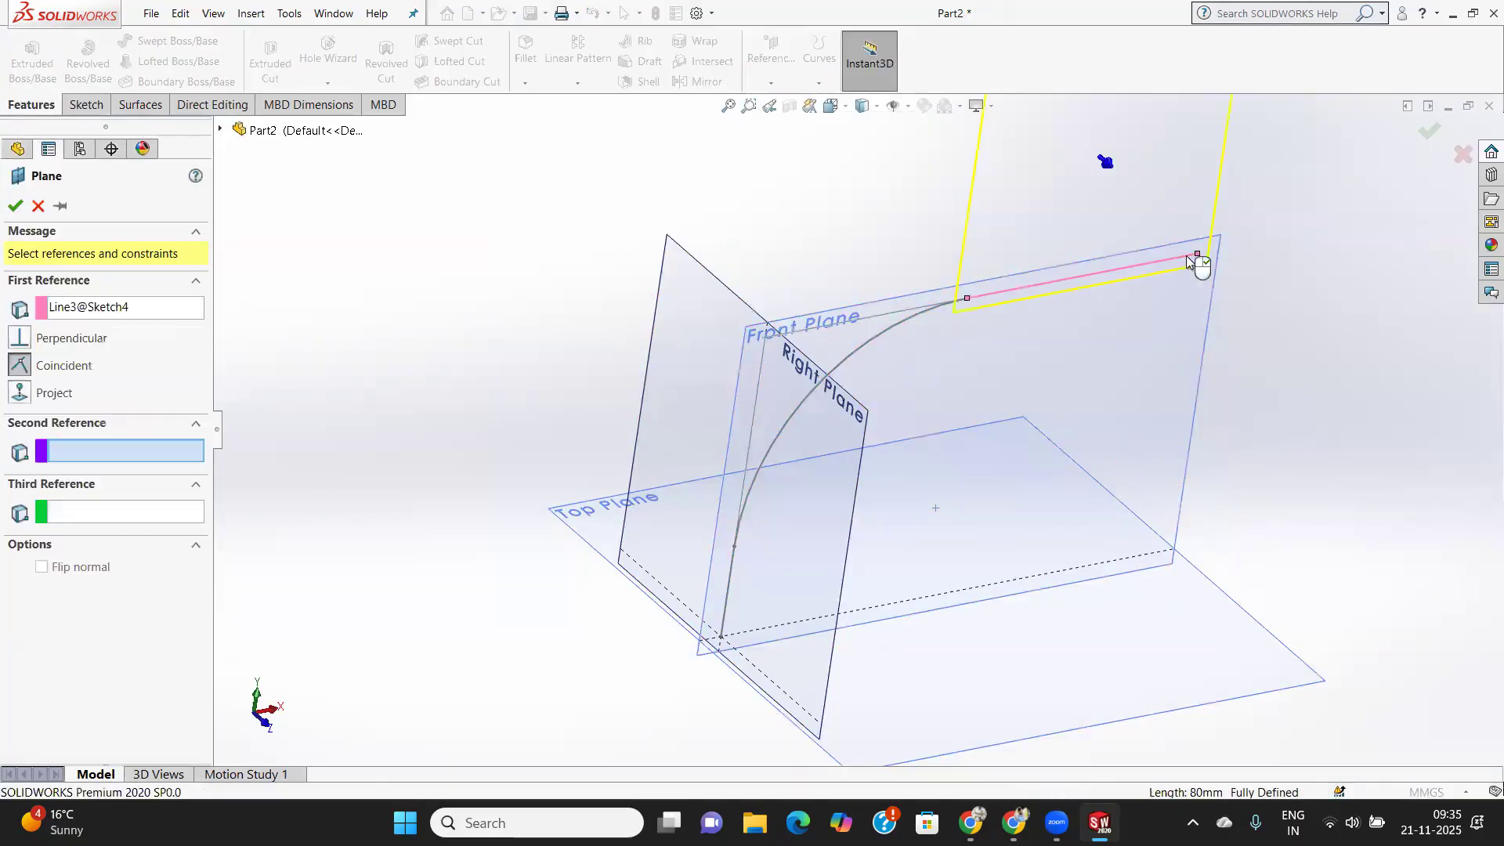
{"action": "left_click", "coordinate": [1197, 254]}
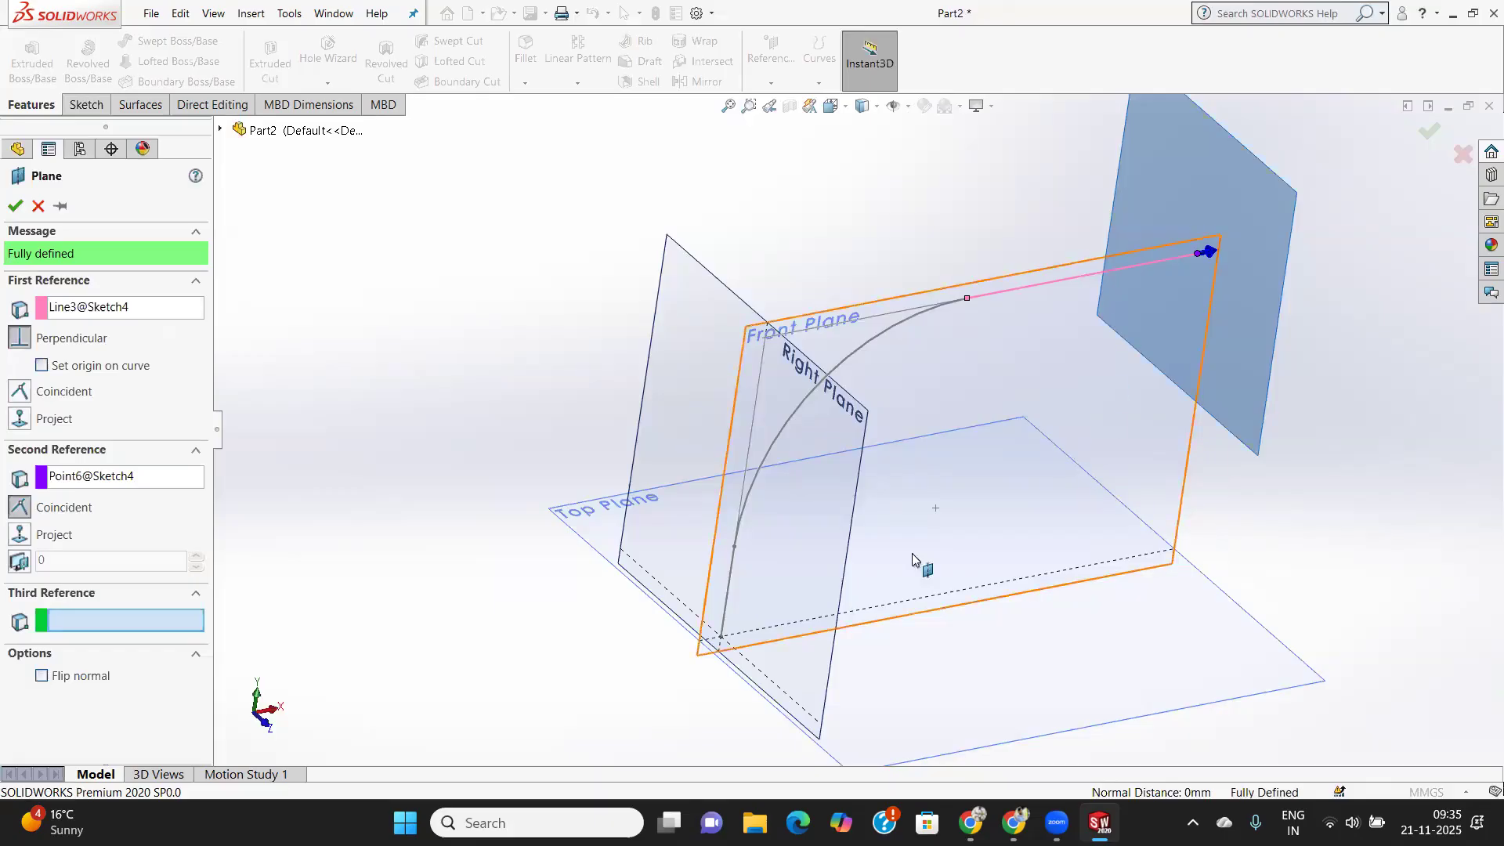
{"action": "scroll", "coordinate": [741, 612], "scroll_direction": "down", "scroll_amount": 2}
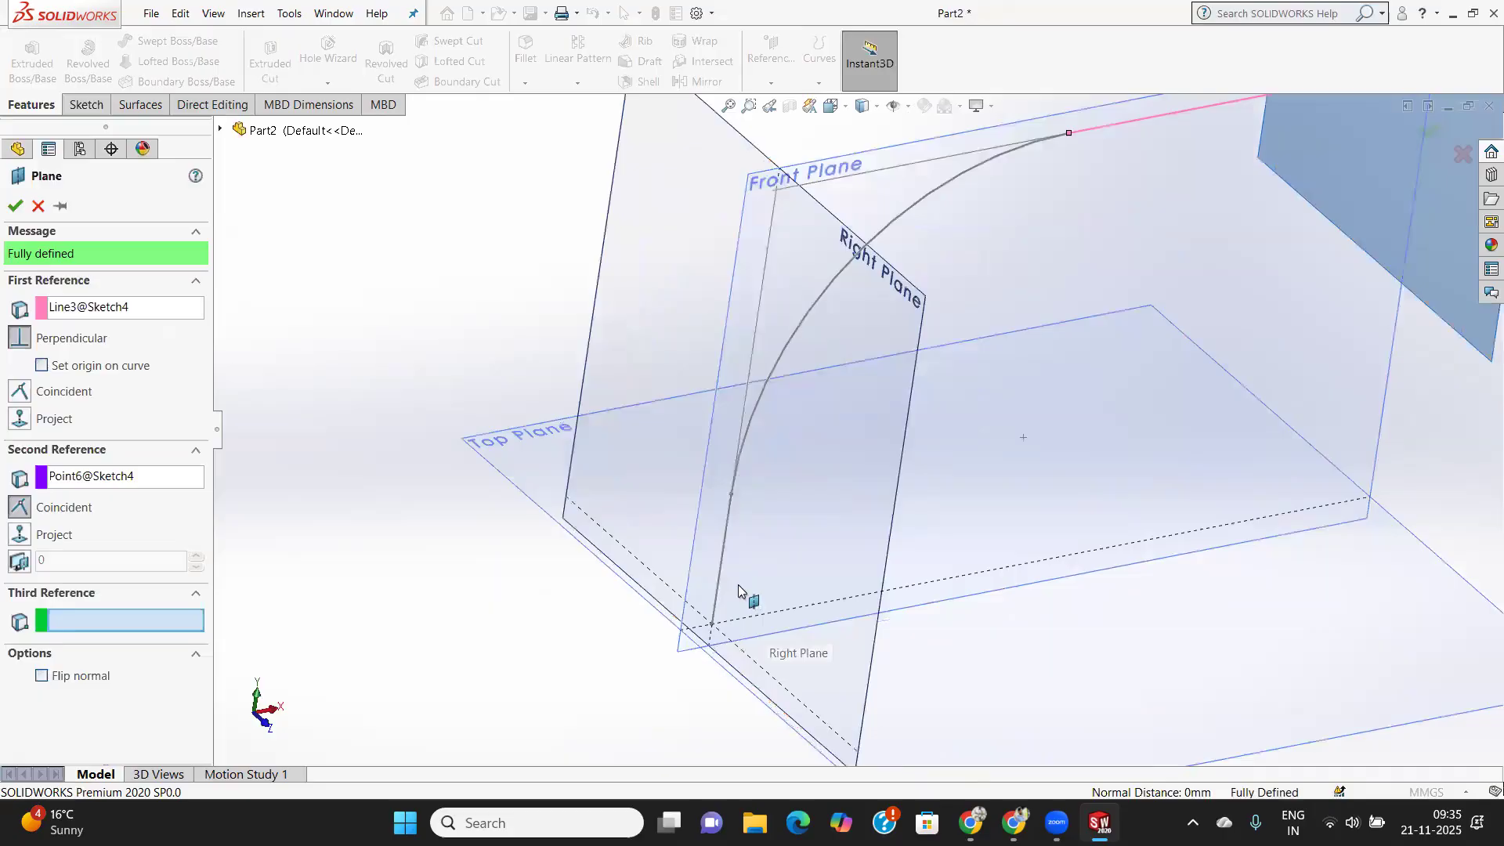
{"action": "scroll", "coordinate": [749, 596], "scroll_direction": "up", "scroll_amount": 2}
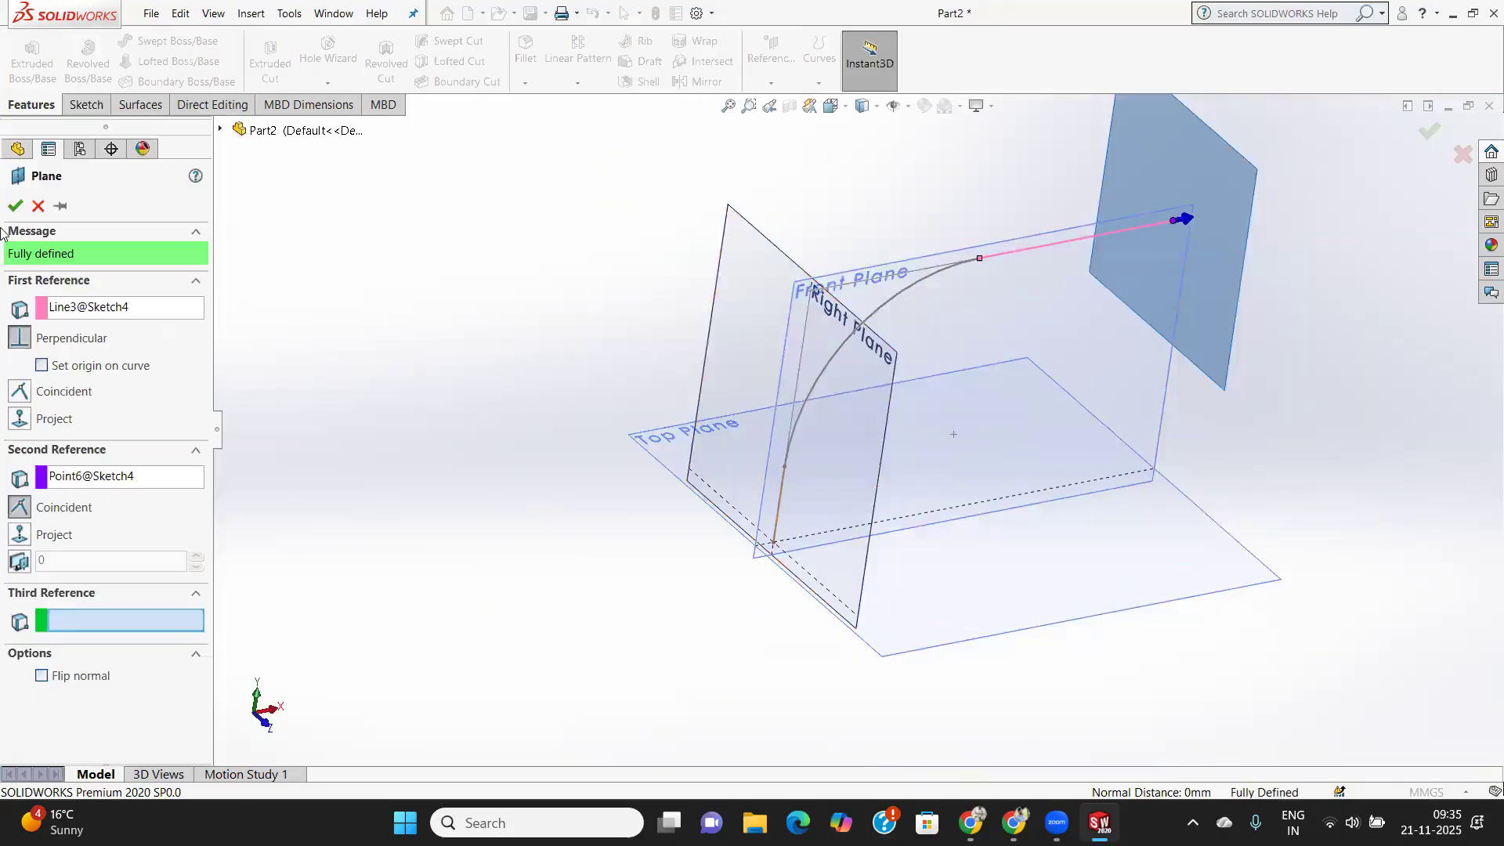
{"action": "left_click", "coordinate": [15, 205]}
{"action": "left_click", "coordinate": [771, 82]}
{"action": "left_click", "coordinate": [787, 111]}
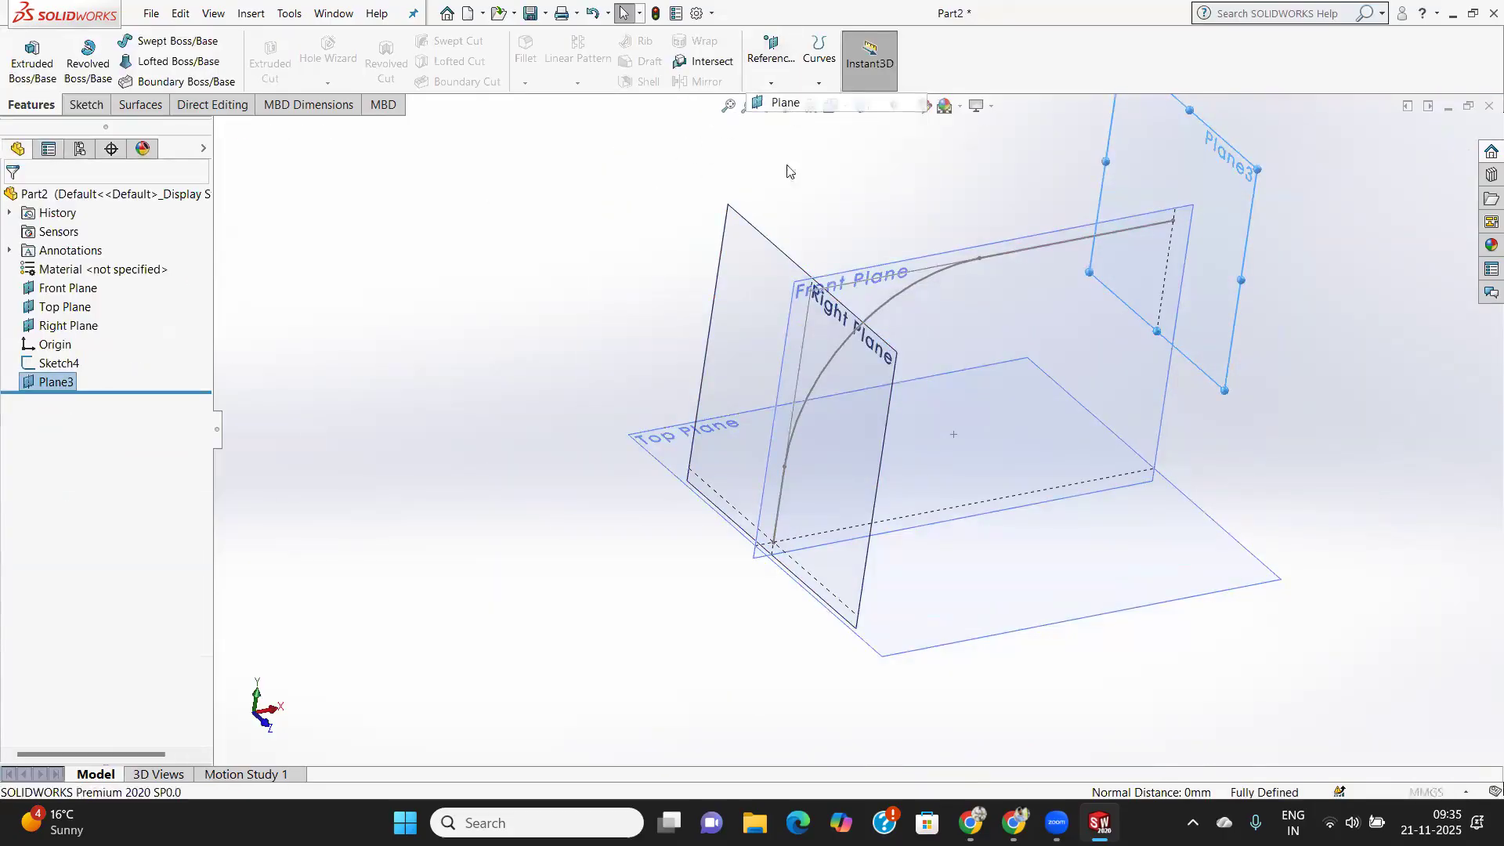
{"action": "left_click", "coordinate": [775, 545]}
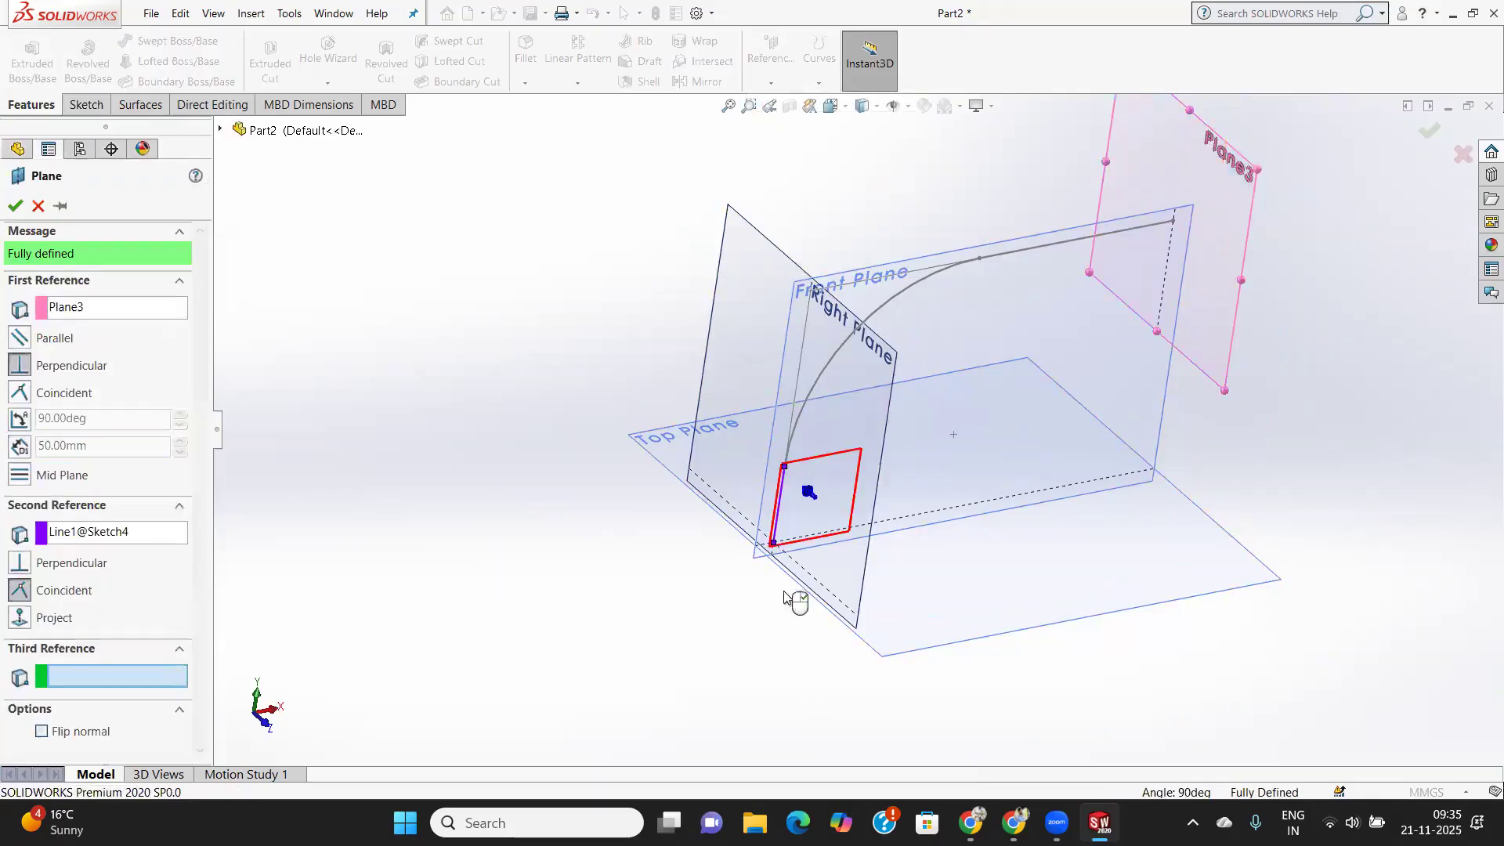
{"action": "left_click", "coordinate": [774, 544]}
{"action": "left_click", "coordinate": [788, 572]}
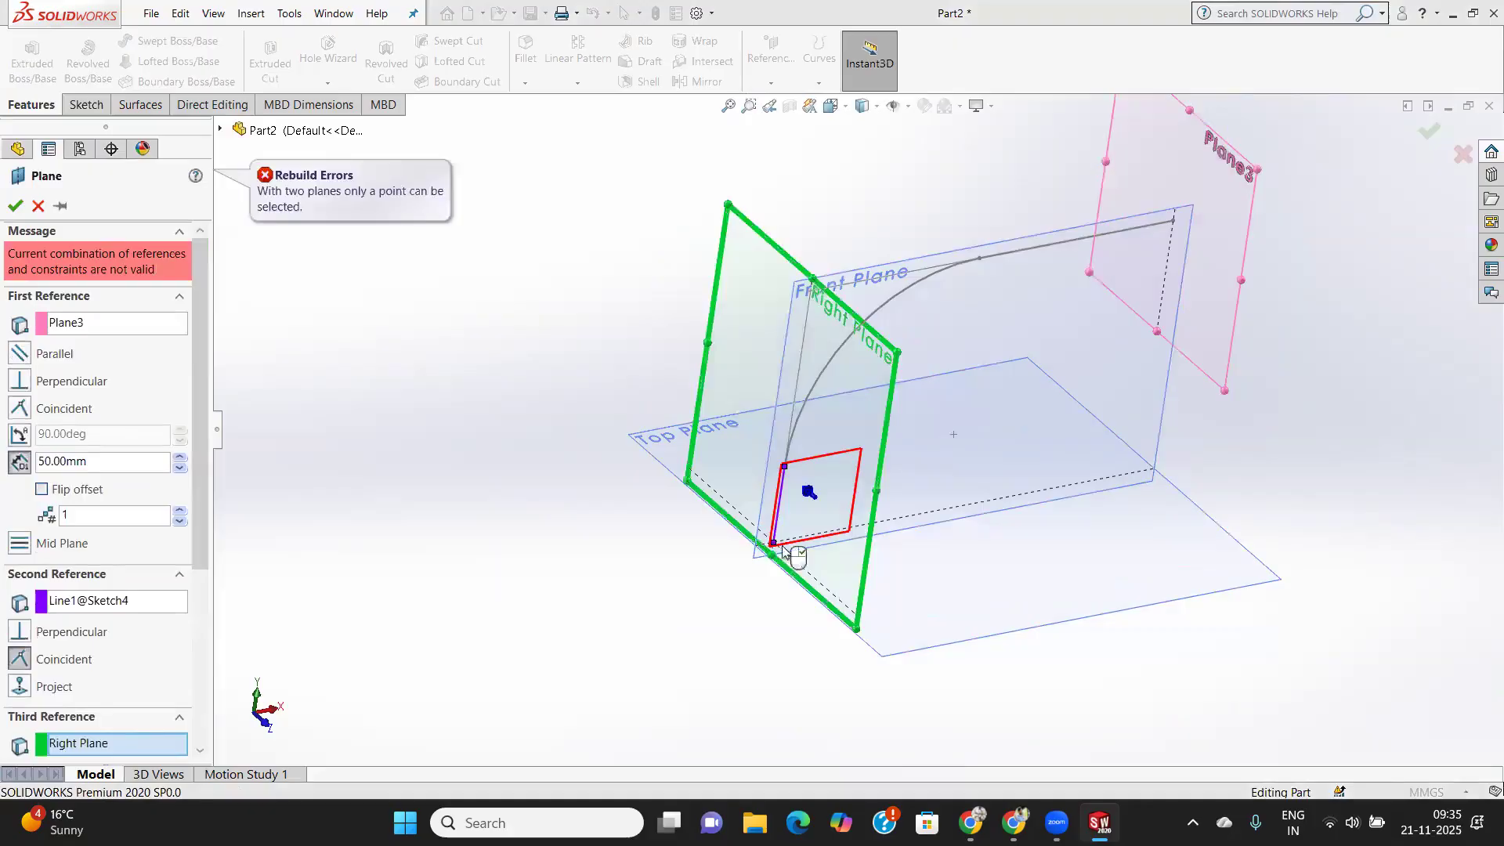
{"action": "scroll", "coordinate": [807, 520], "scroll_direction": "down", "scroll_amount": 4}
{"action": "scroll", "coordinate": [807, 503], "scroll_direction": "up", "scroll_amount": 3}
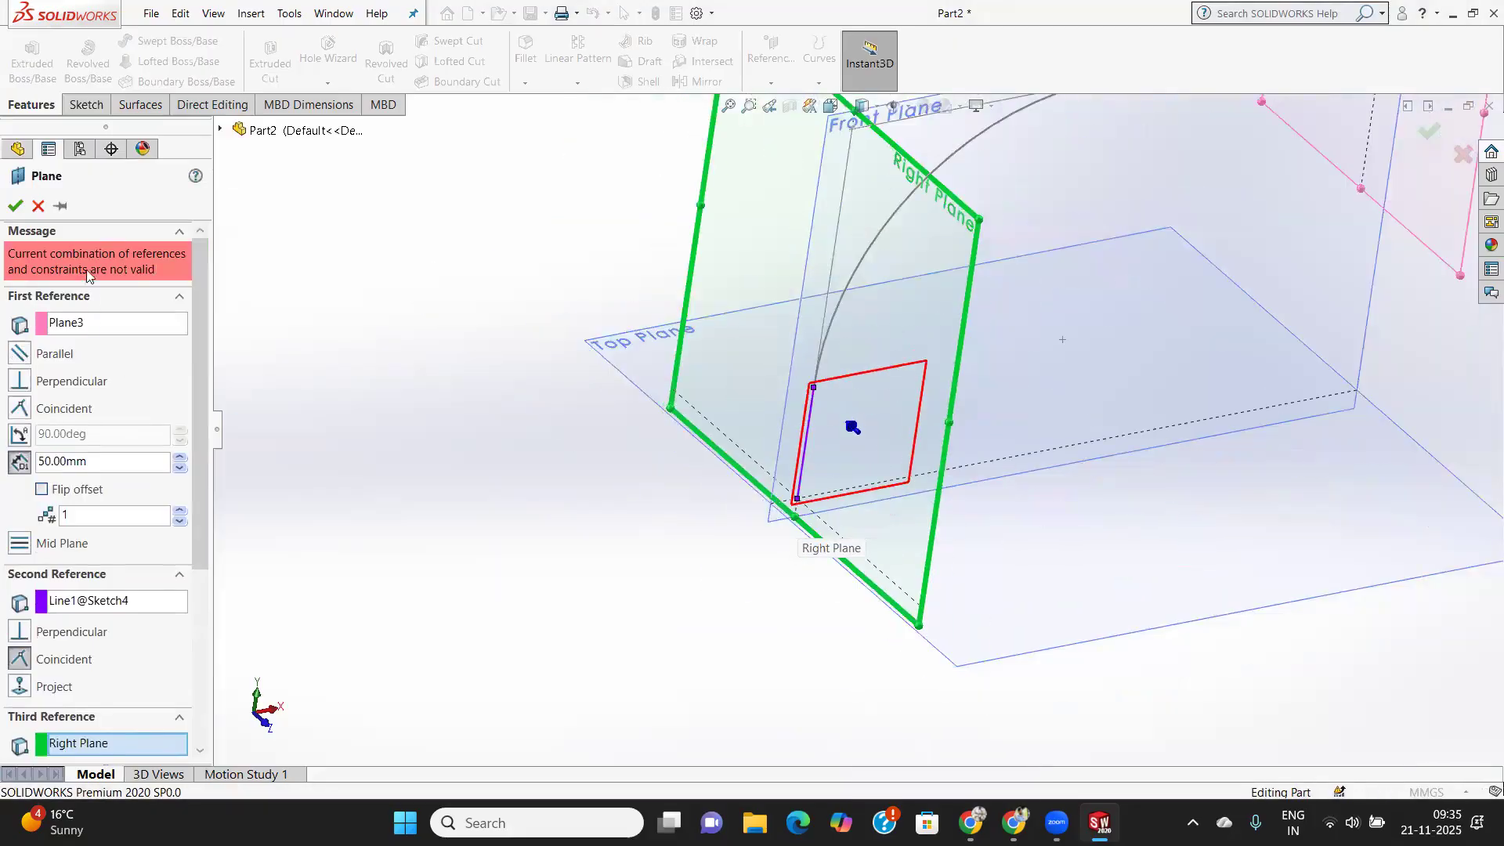
{"action": "left_click", "coordinate": [37, 206]}
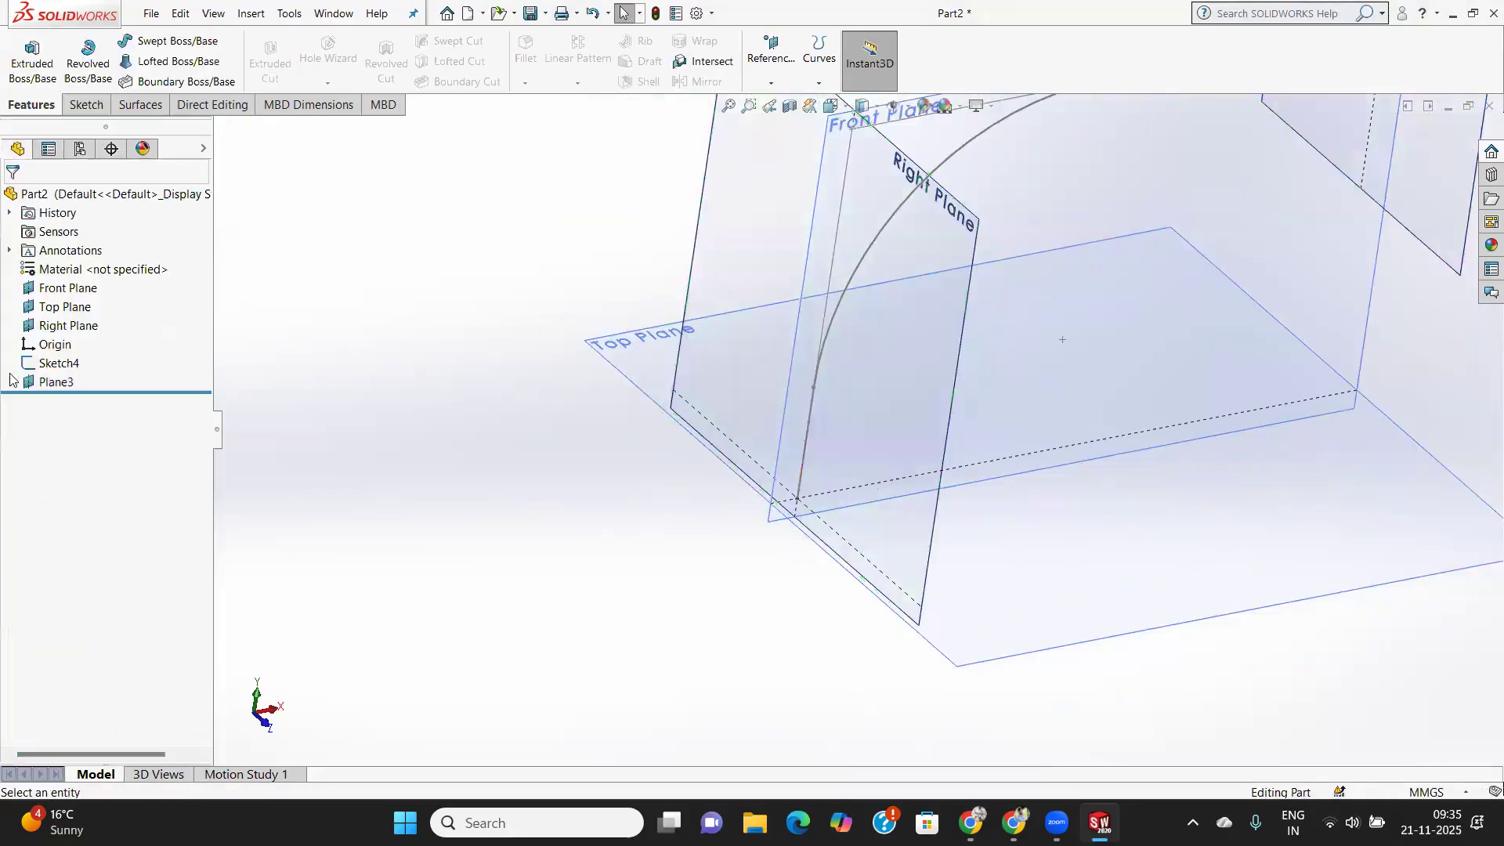
{"action": "left_click", "coordinate": [55, 381]}
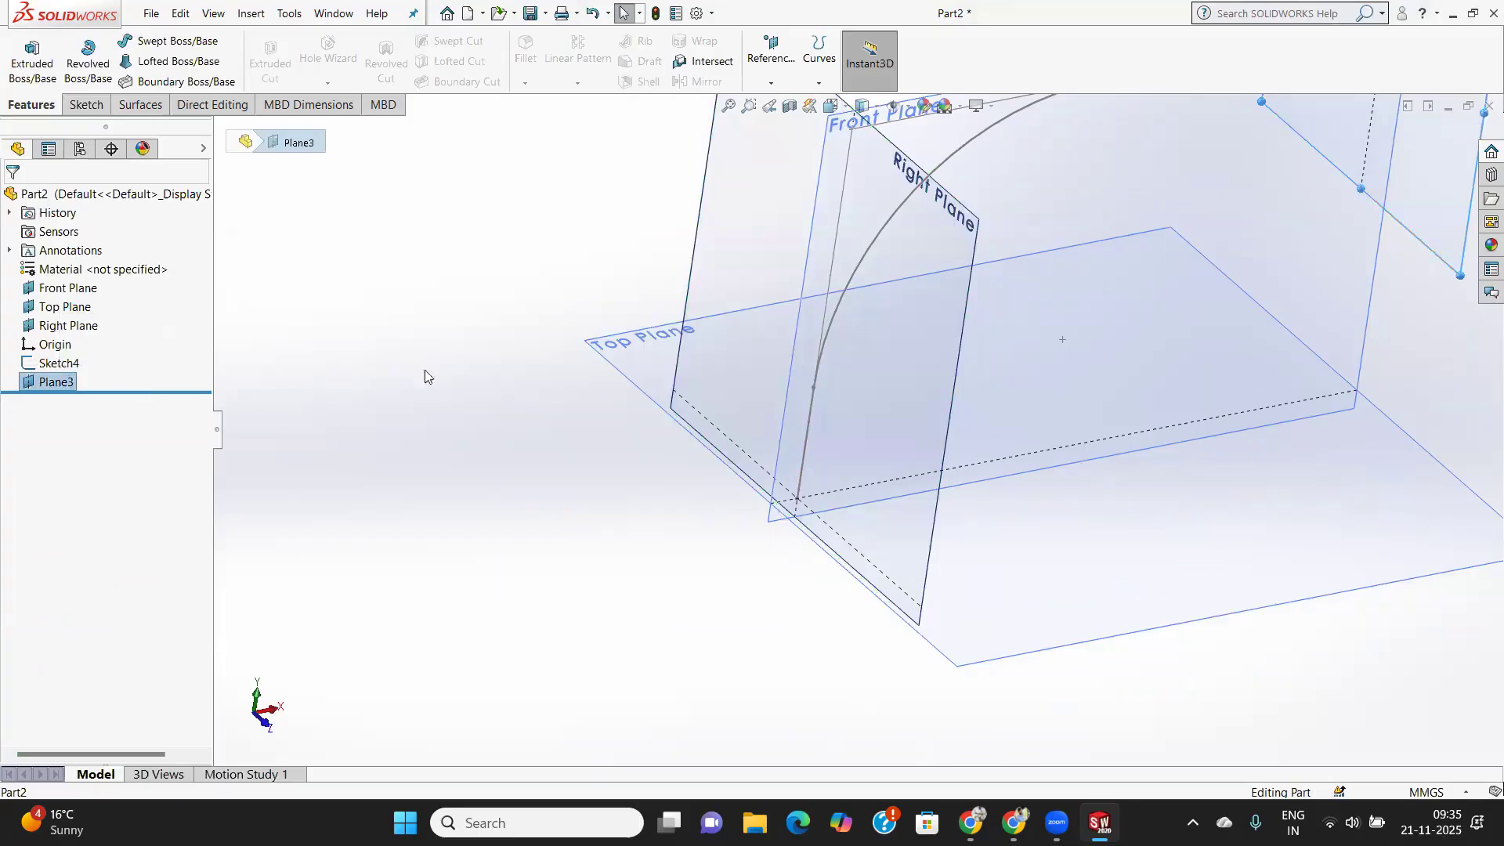
{"action": "key", "text": "f"}
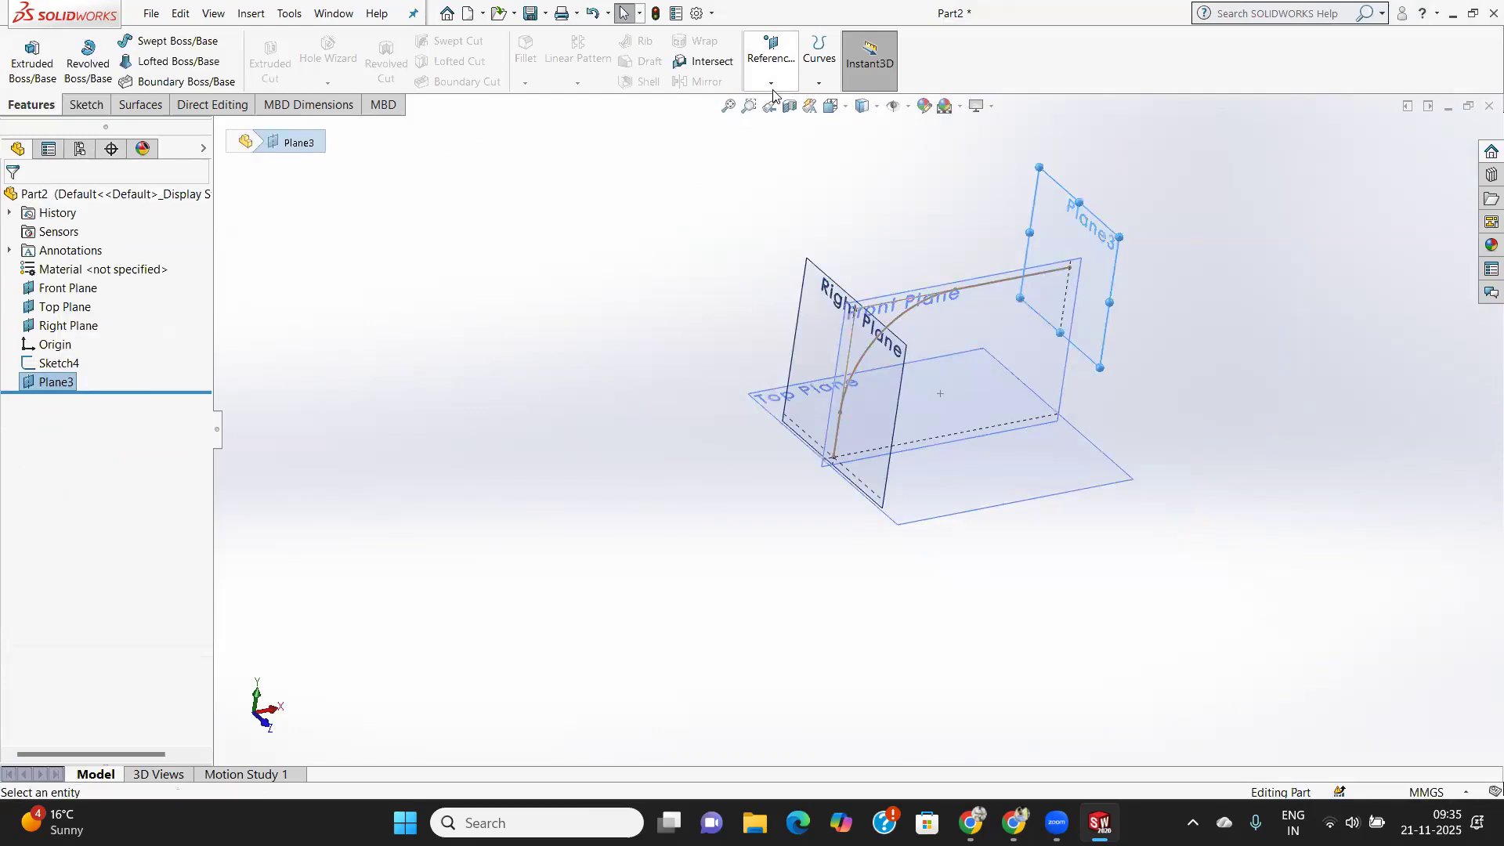
{"action": "left_click", "coordinate": [432, 353]}
{"action": "left_click", "coordinate": [925, 327]}
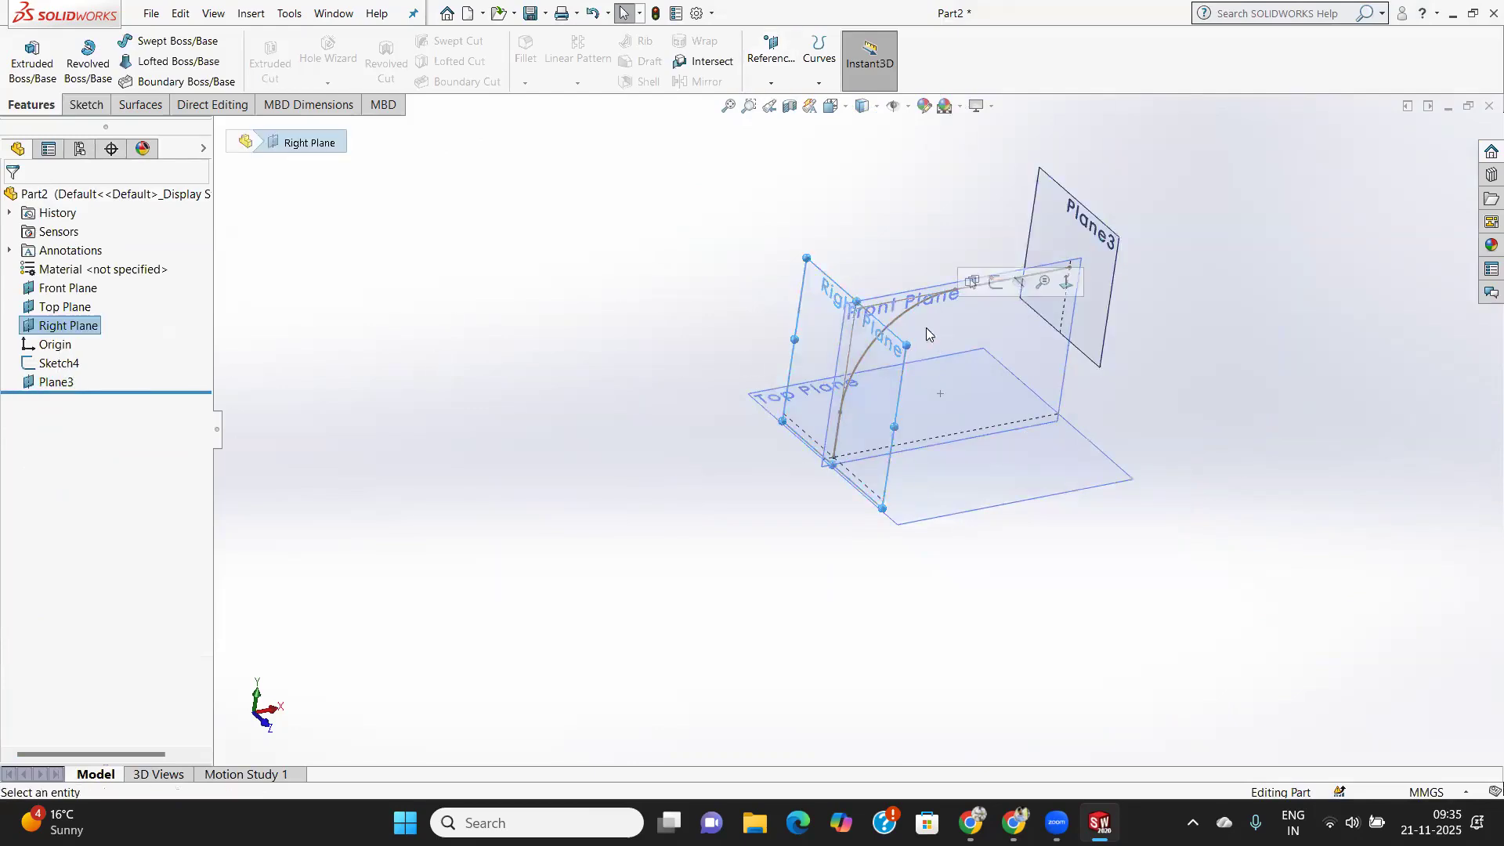
{"action": "left_click", "coordinate": [1017, 380]}
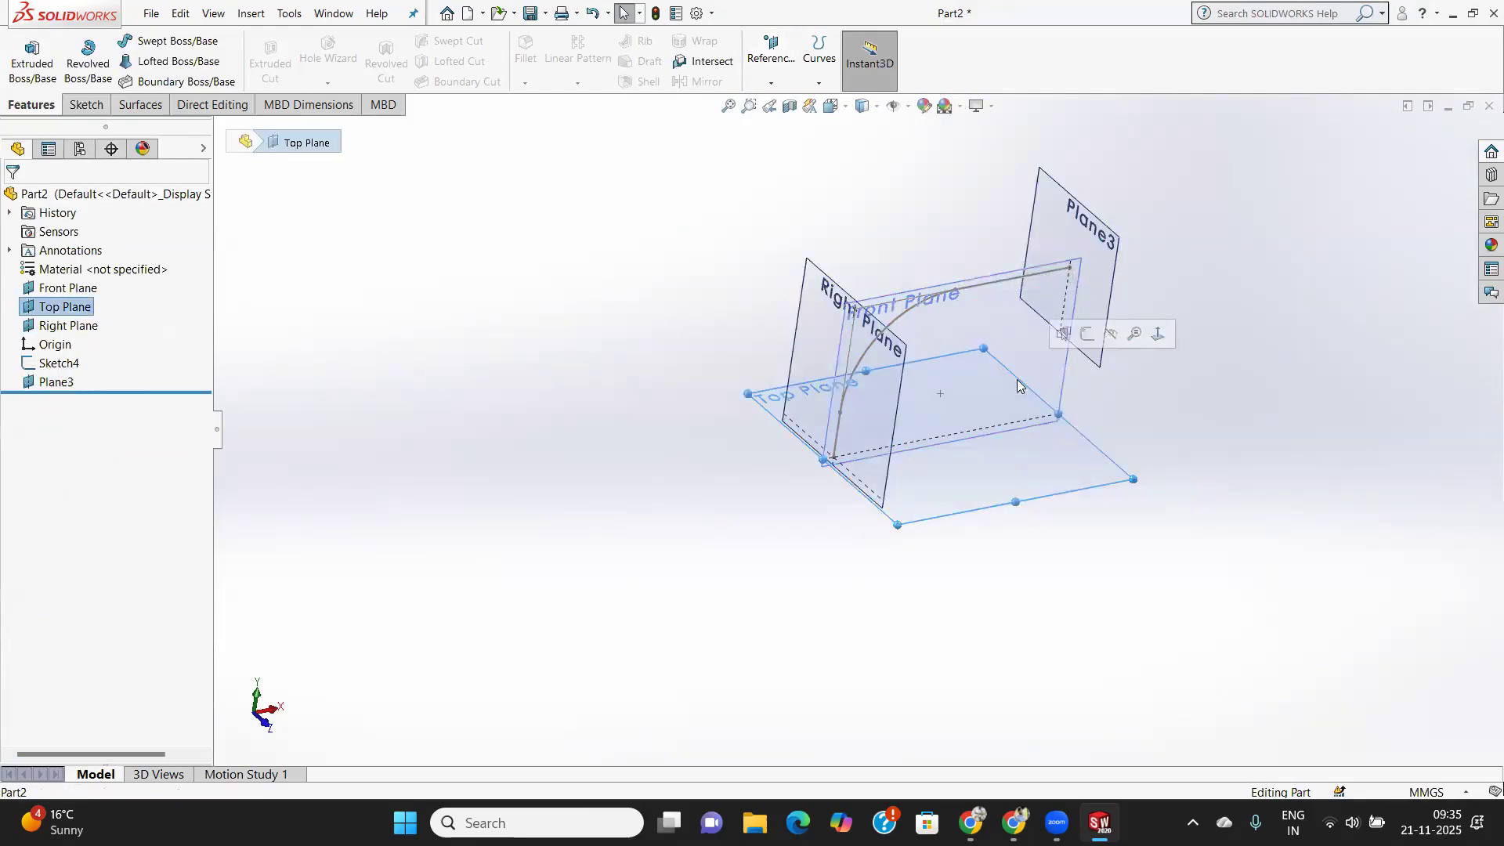
{"action": "left_click", "coordinate": [771, 81]}
{"action": "left_click", "coordinate": [779, 101]}
{"action": "scroll", "coordinate": [869, 506], "scroll_direction": "down", "scroll_amount": 2}
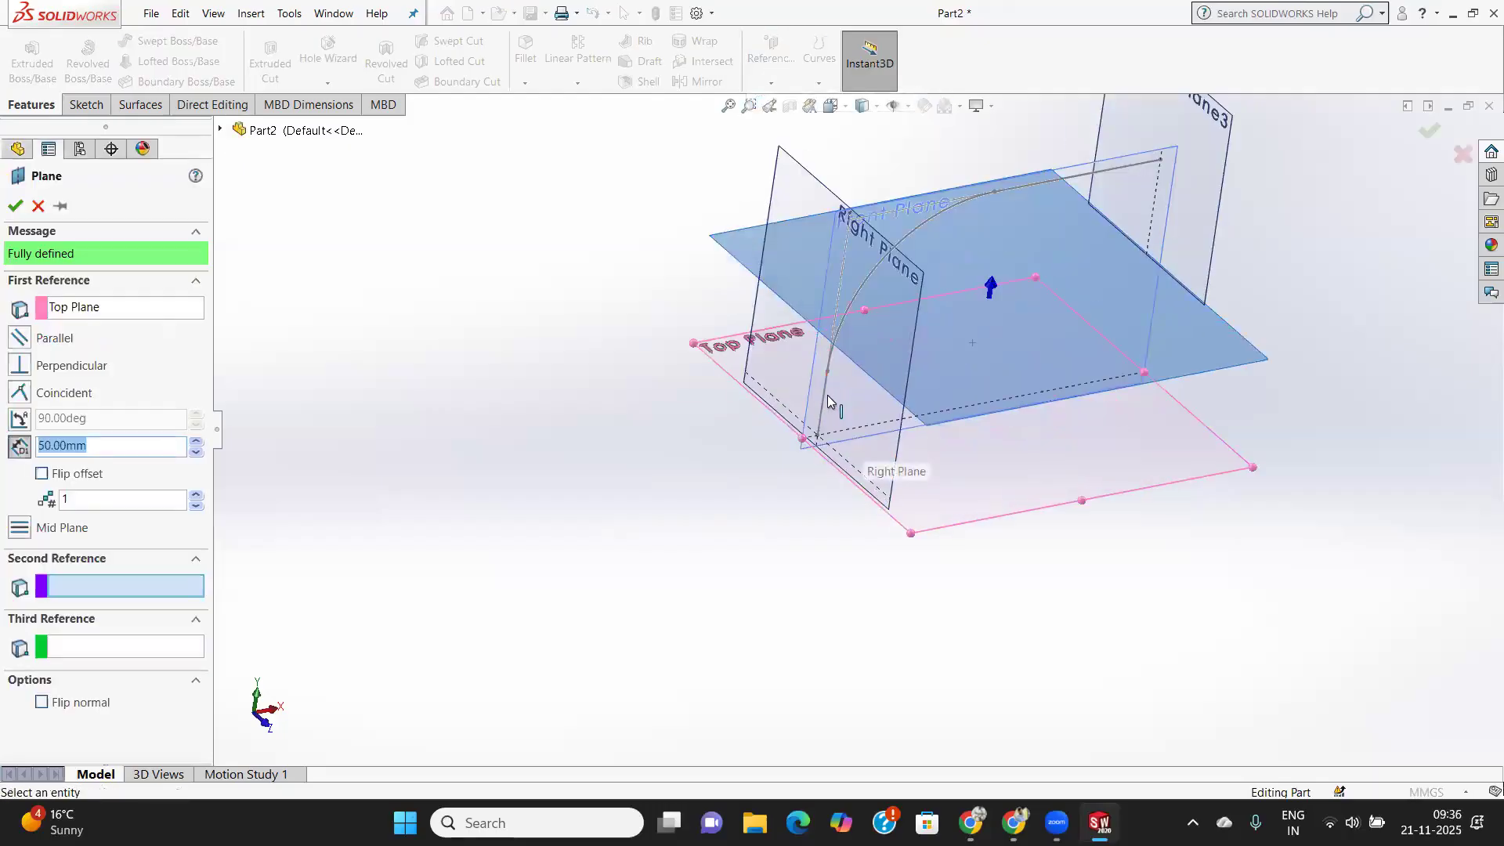
{"action": "left_click", "coordinate": [822, 407]}
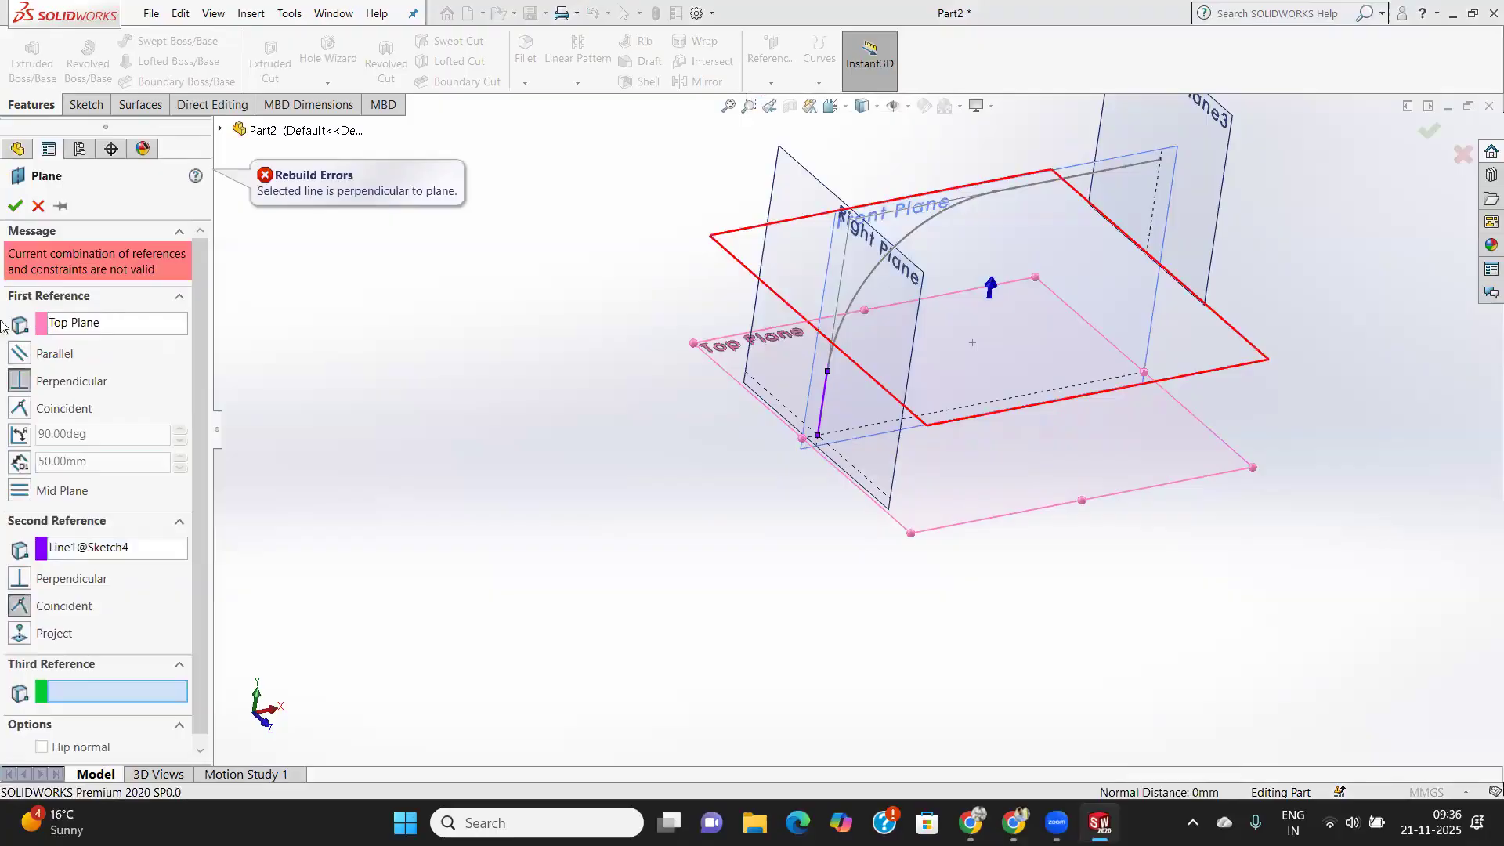
{"action": "left_click", "coordinate": [38, 207]}
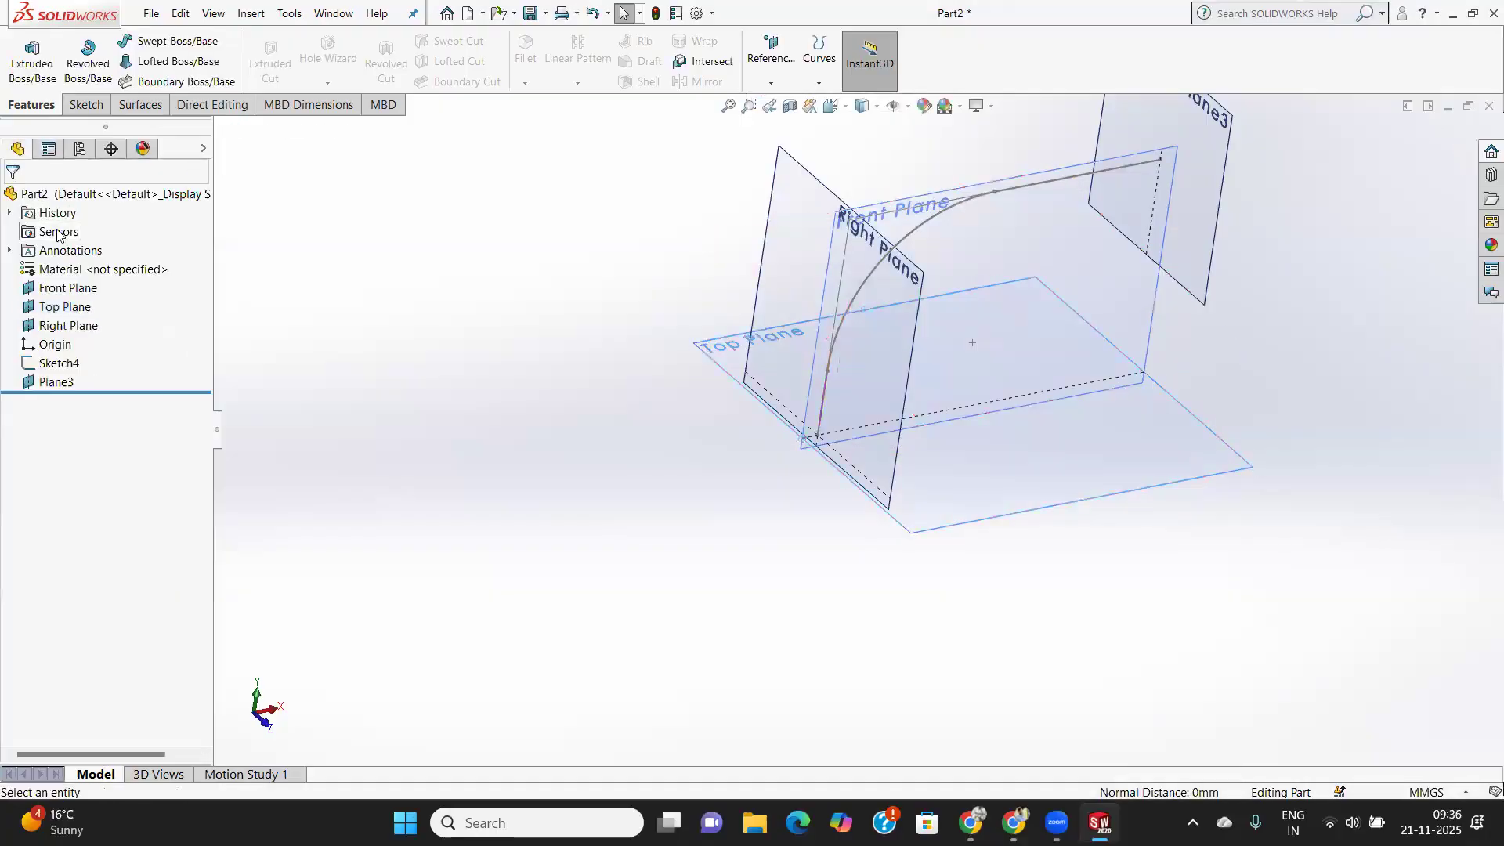
Create a reference plane perpendicular to the path's vertical line and coincident with its lower endpoint.
{"action": "left_click", "coordinate": [769, 86]}
{"action": "left_click", "coordinate": [780, 102]}
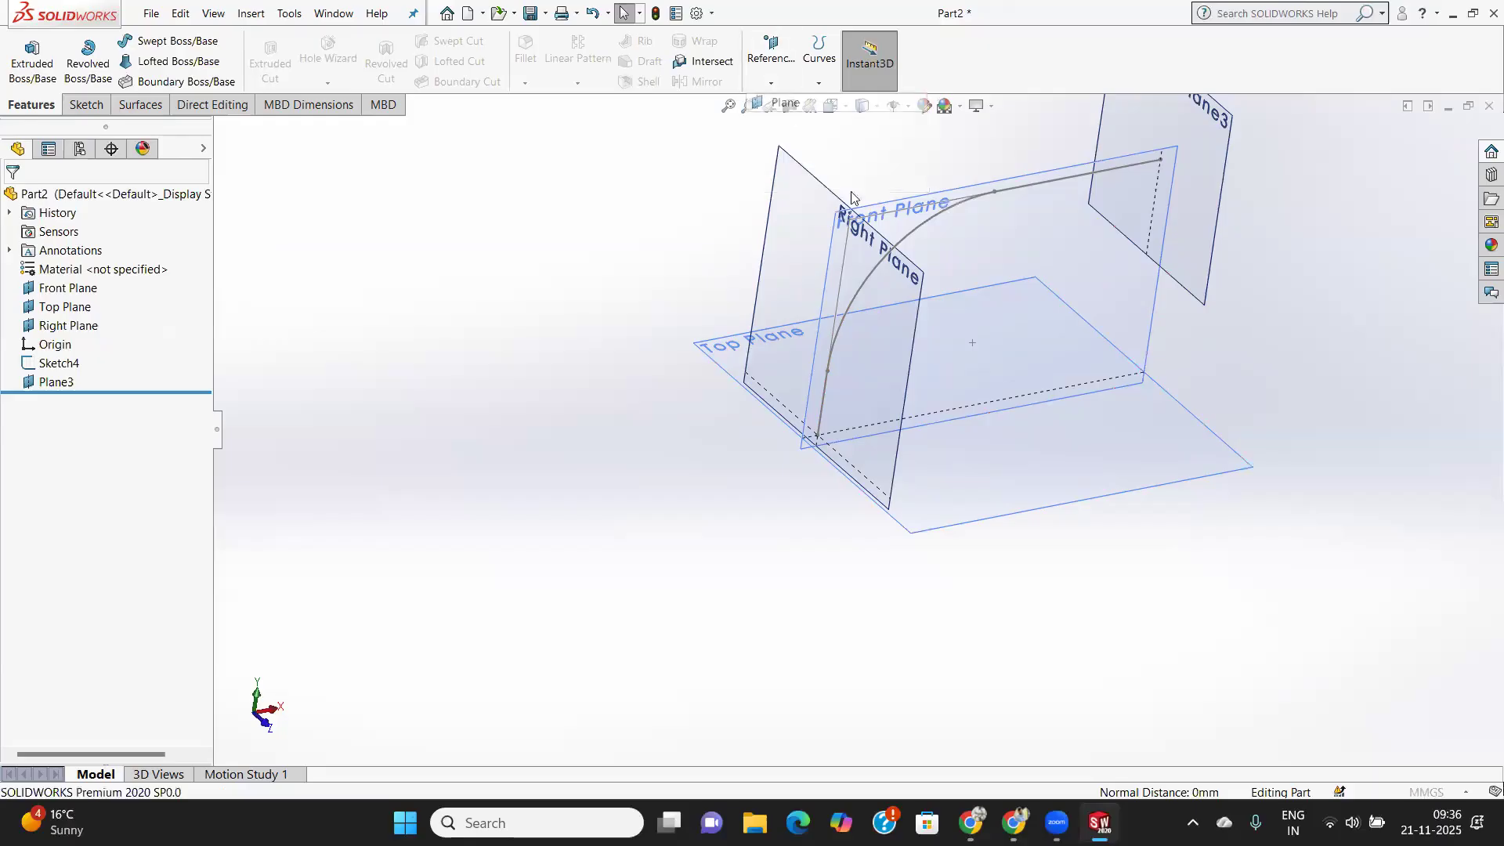
{"action": "left_click", "coordinate": [823, 405]}
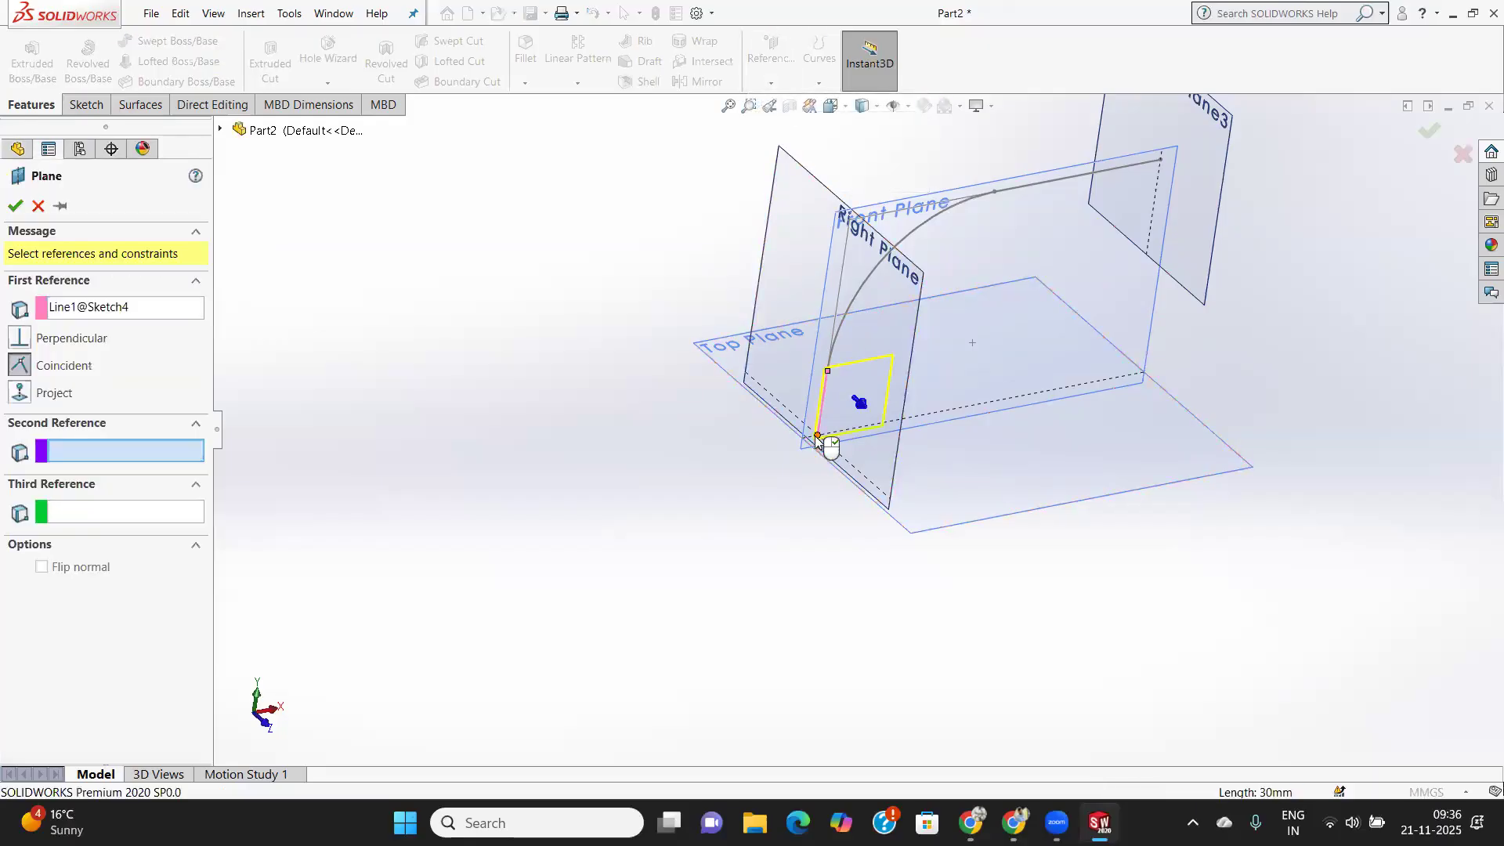
{"action": "scroll", "coordinate": [820, 441], "scroll_direction": "down", "scroll_amount": 2}
{"action": "scroll", "coordinate": [817, 447], "scroll_direction": "down", "scroll_amount": 2}
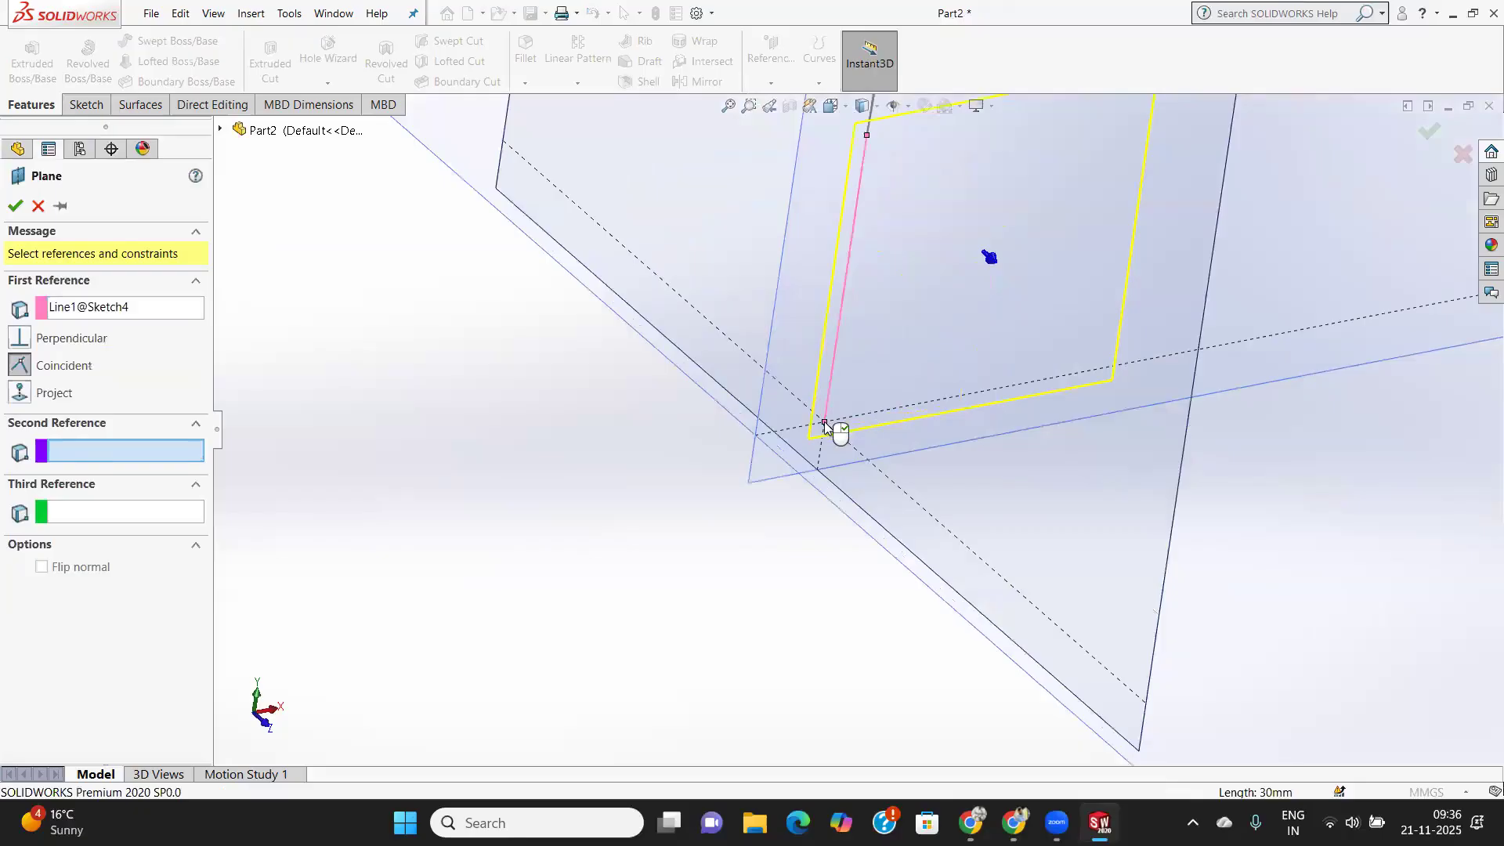
{"action": "left_click", "coordinate": [824, 423]}
{"action": "scroll", "coordinate": [787, 489], "scroll_direction": "up", "scroll_amount": 5}
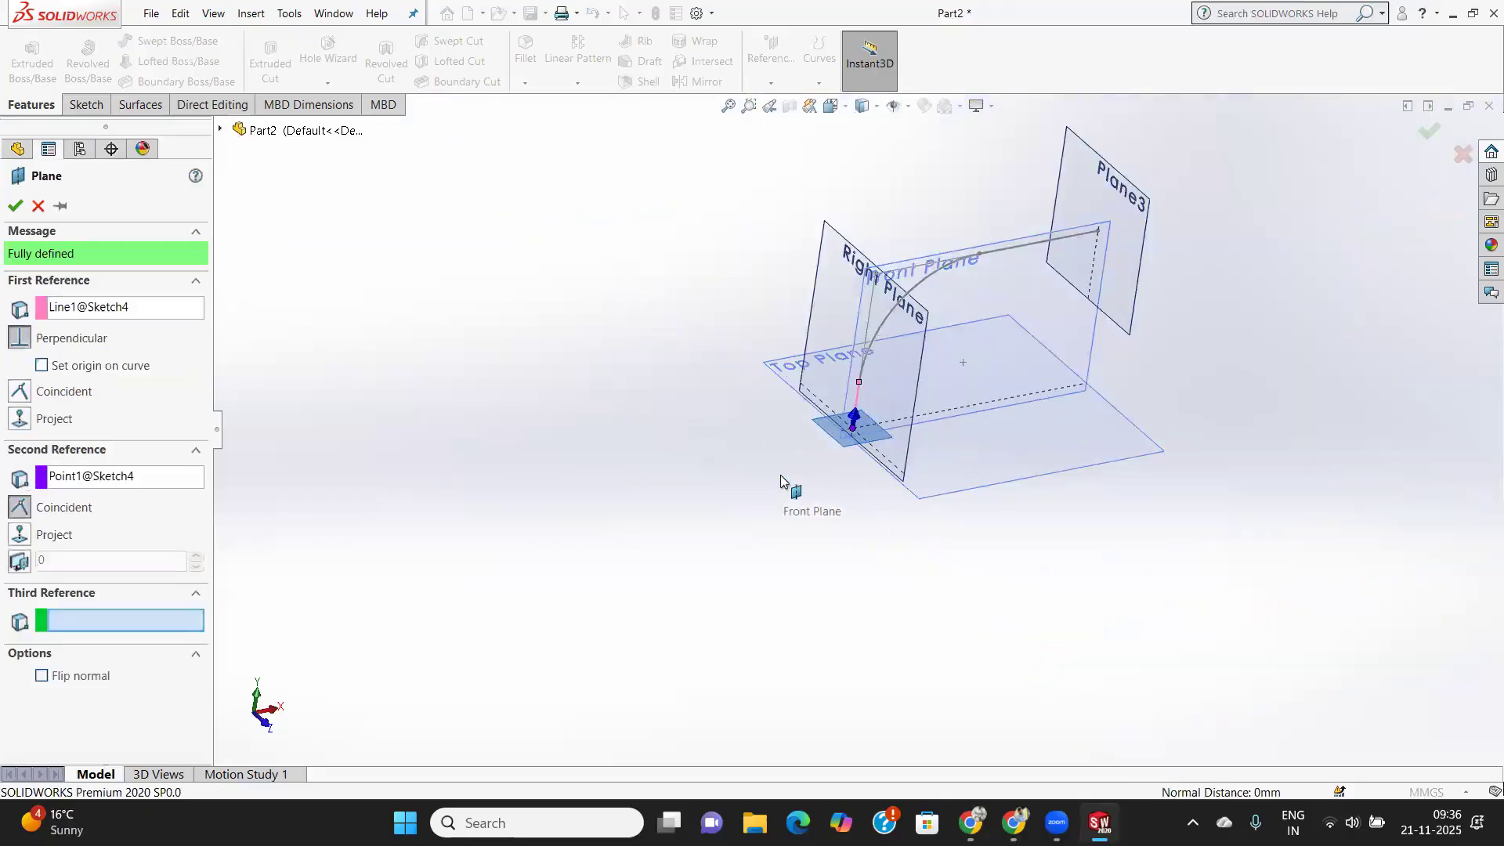
{"action": "left_click", "coordinate": [11, 210]}
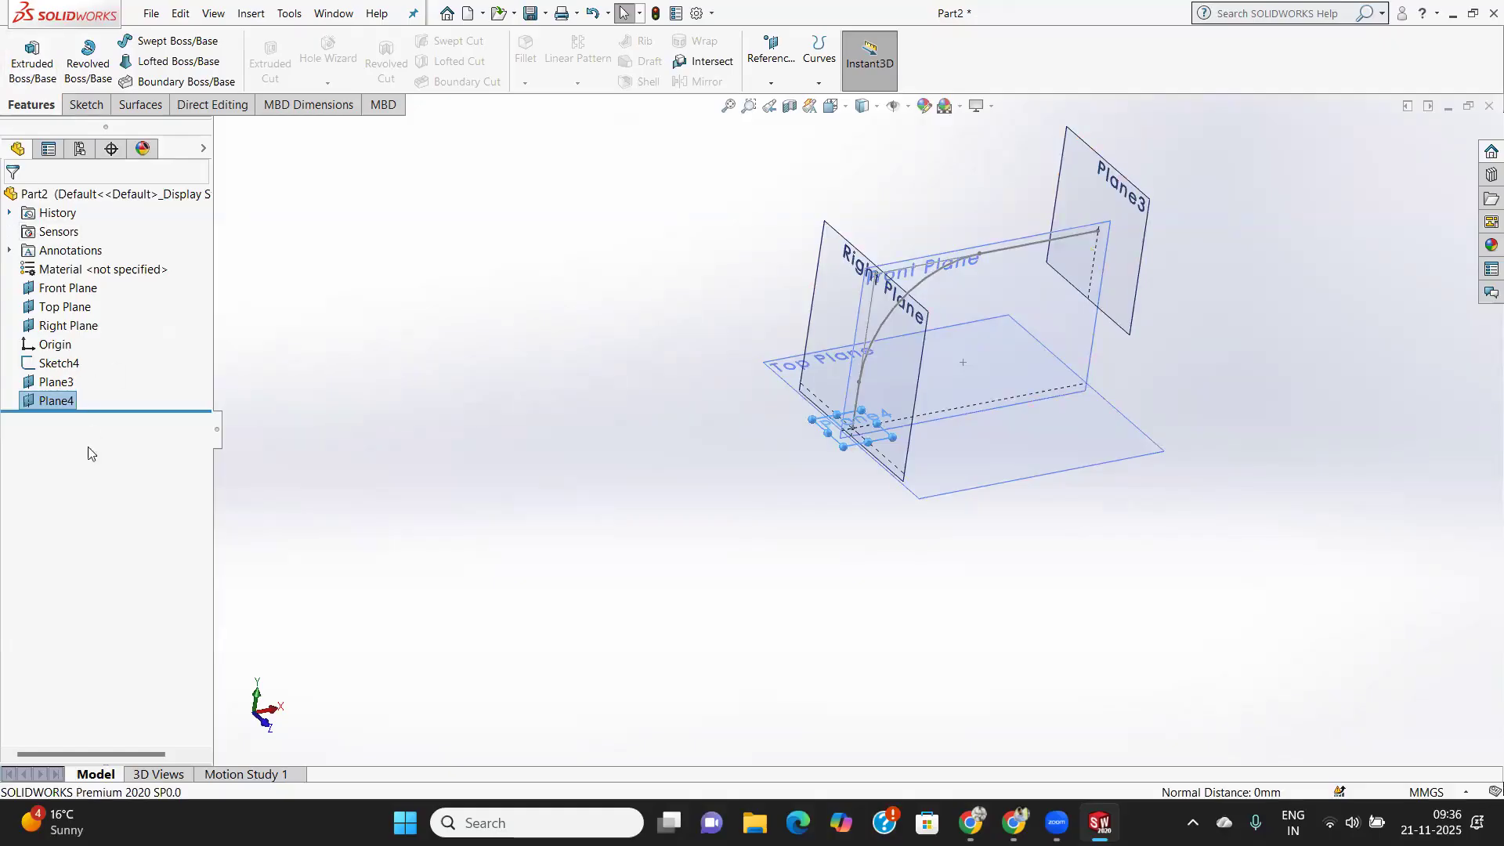
Sketch a center rectangle about 29 by 49 mm, centred on the origin, on the plane at the path's lower end, and exit the sketch.
{"action": "left_click", "coordinate": [84, 105]}
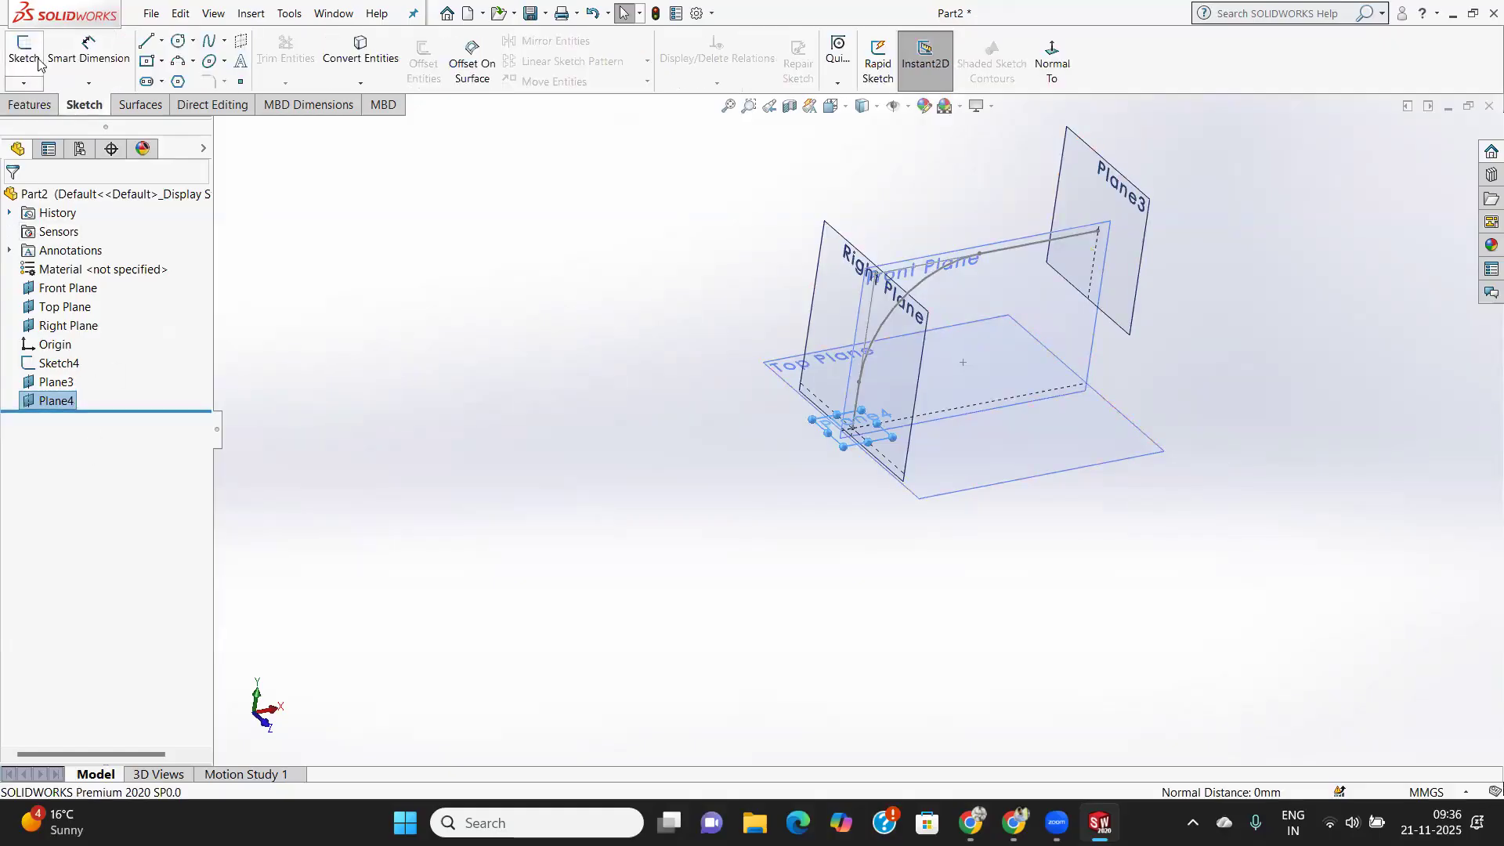
{"action": "left_click", "coordinate": [24, 54]}
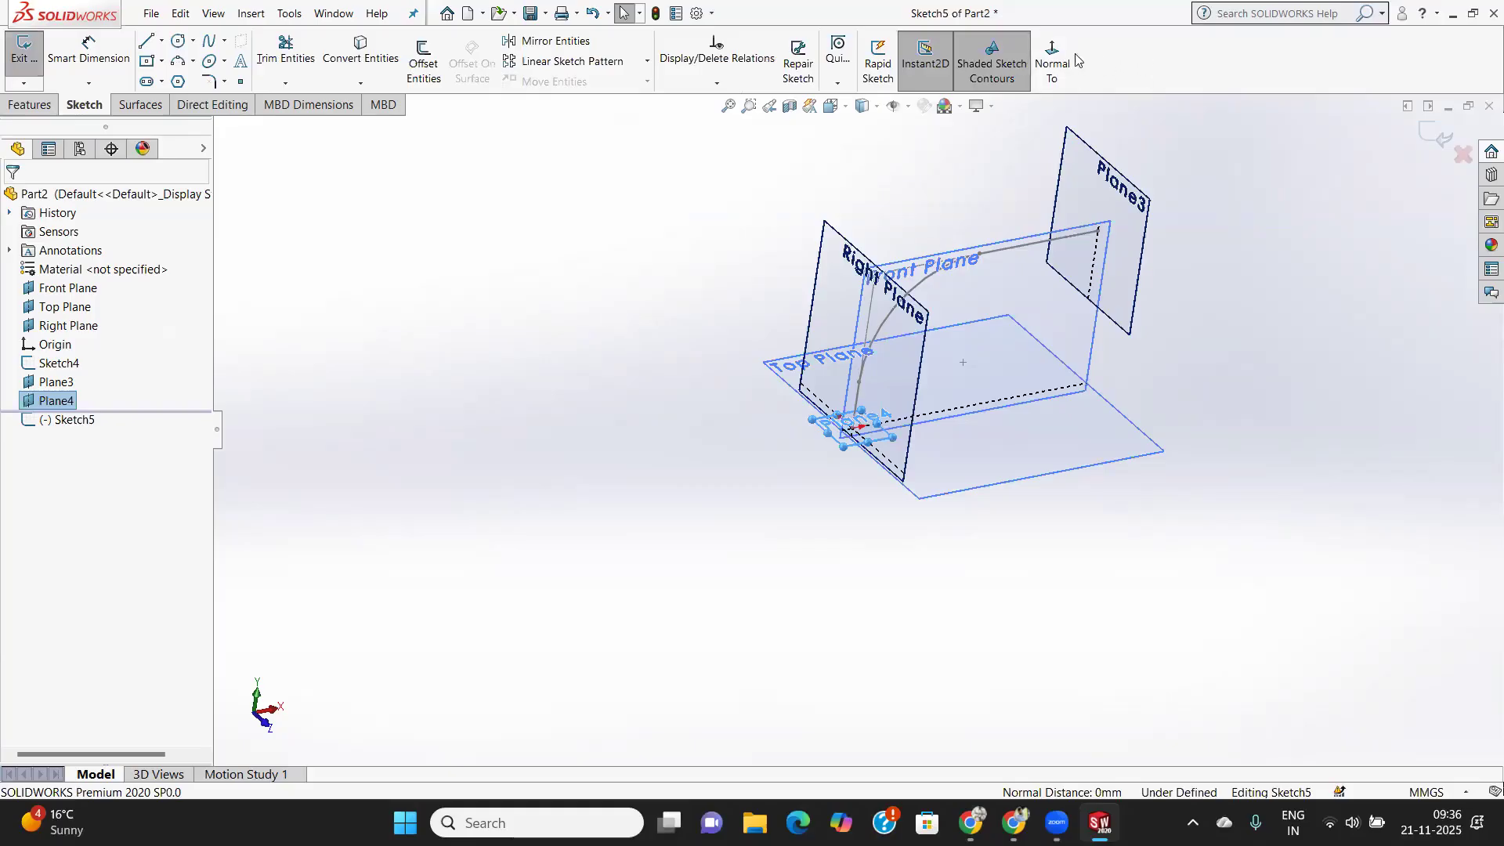
{"action": "left_click", "coordinate": [1052, 62]}
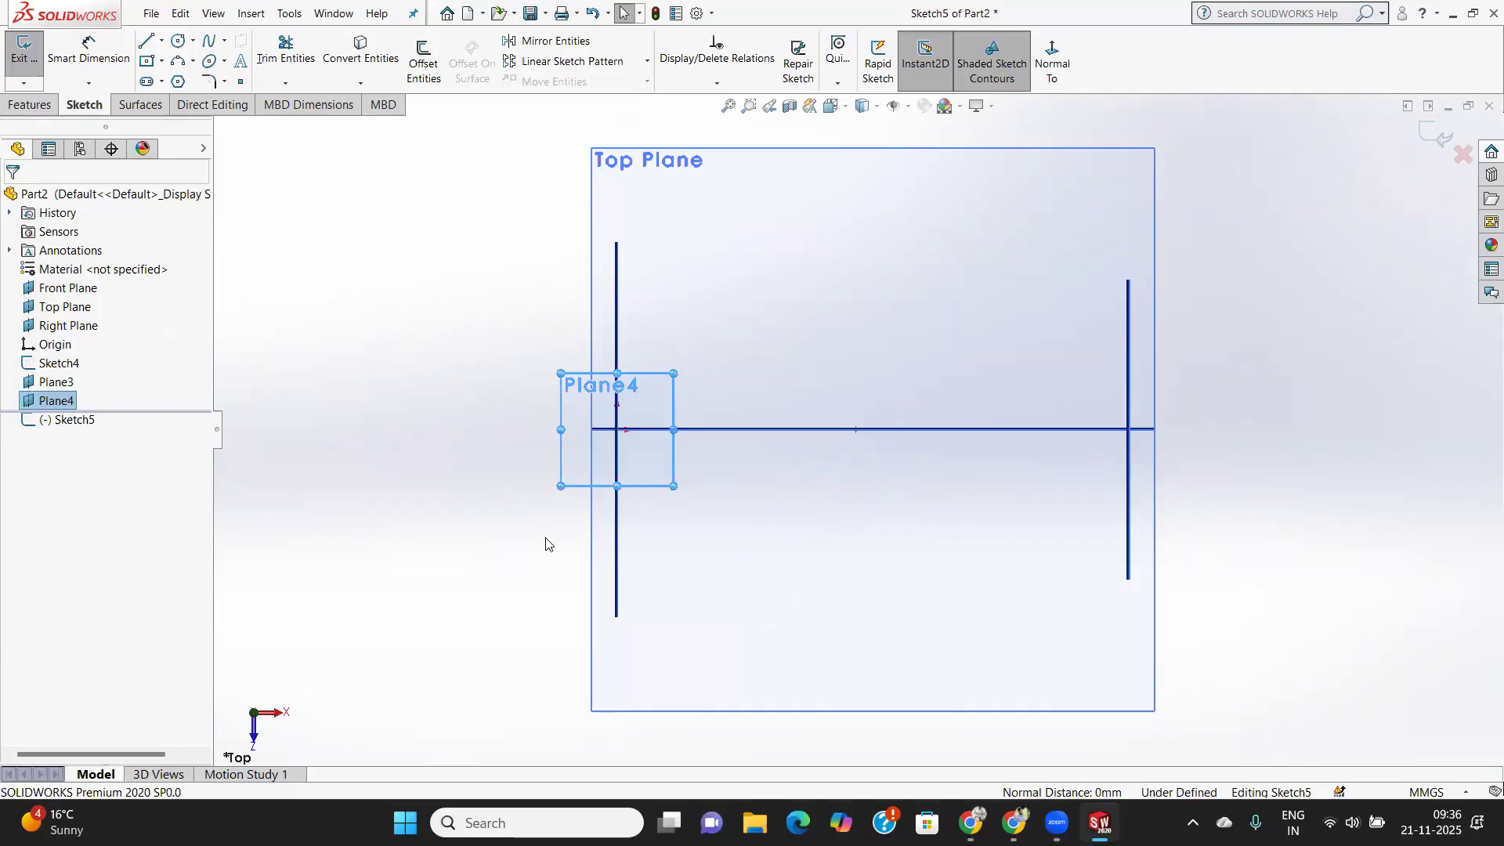
{"action": "left_click", "coordinate": [160, 64]}
{"action": "left_click", "coordinate": [172, 102]}
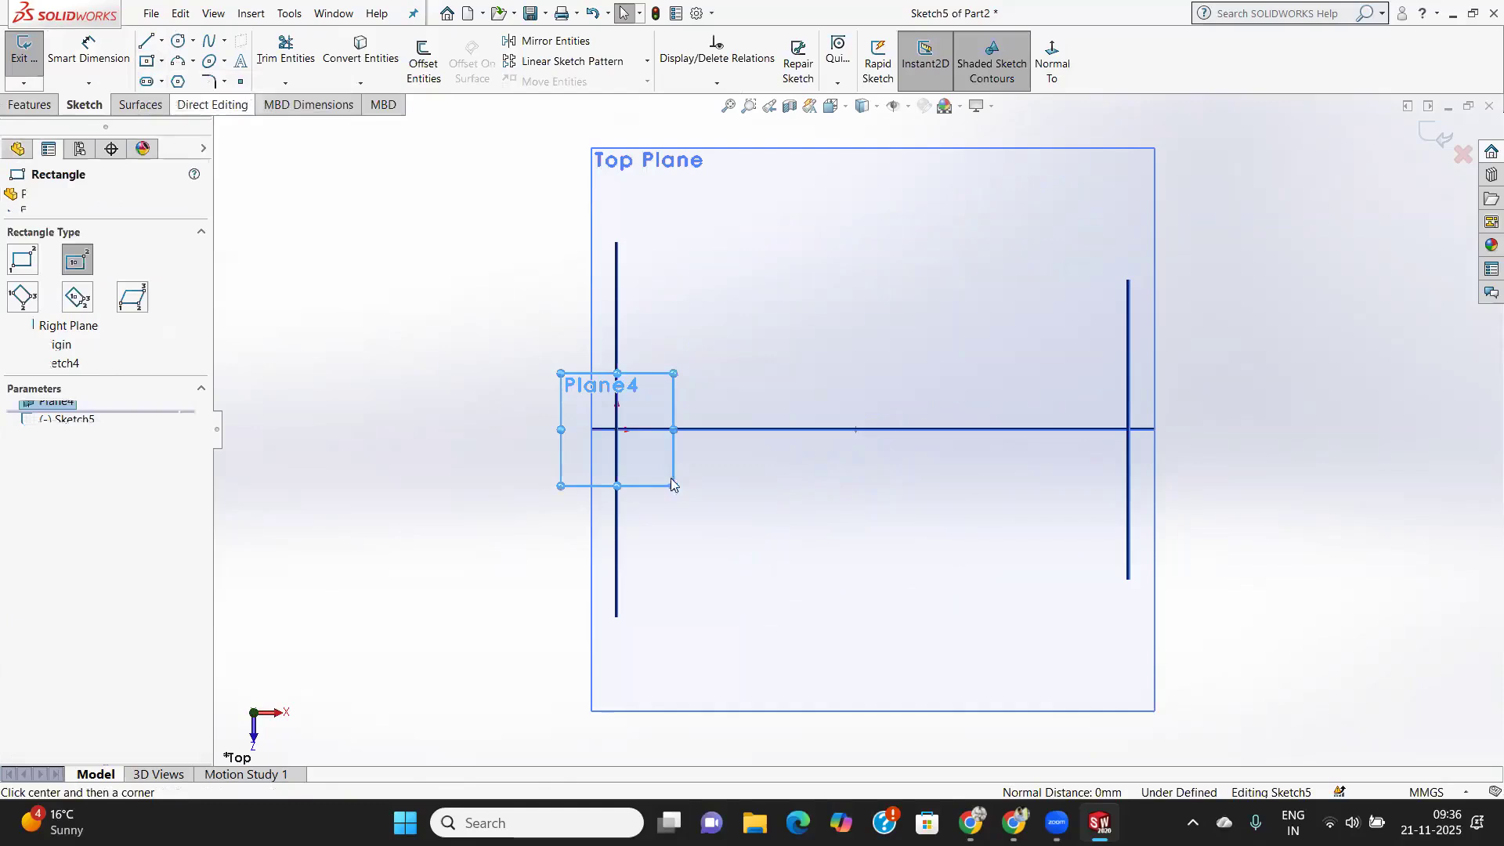
{"action": "left_click", "coordinate": [617, 430]}
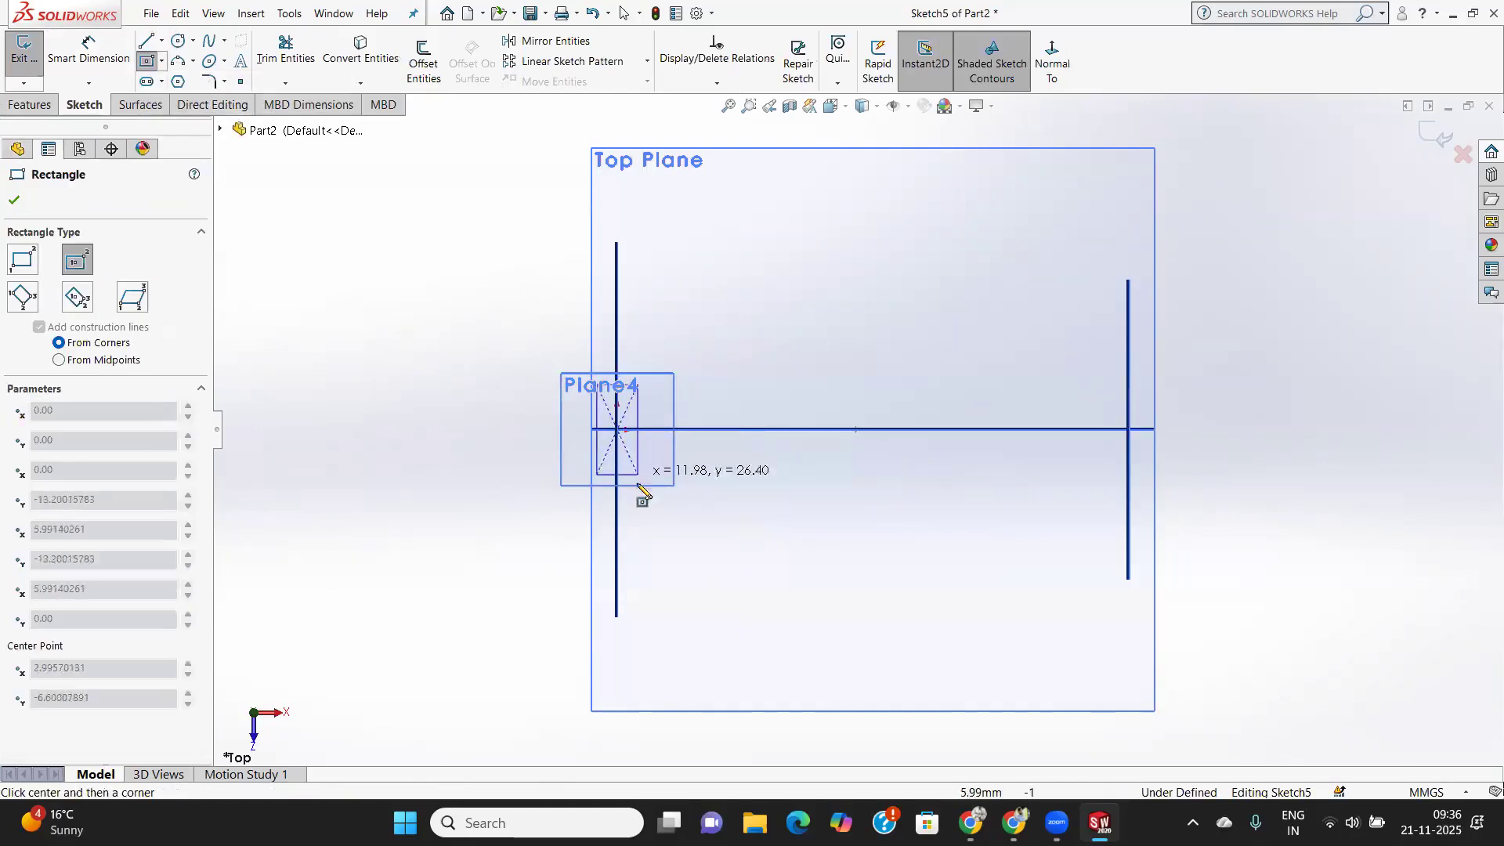
{"action": "left_click", "coordinate": [667, 514]}
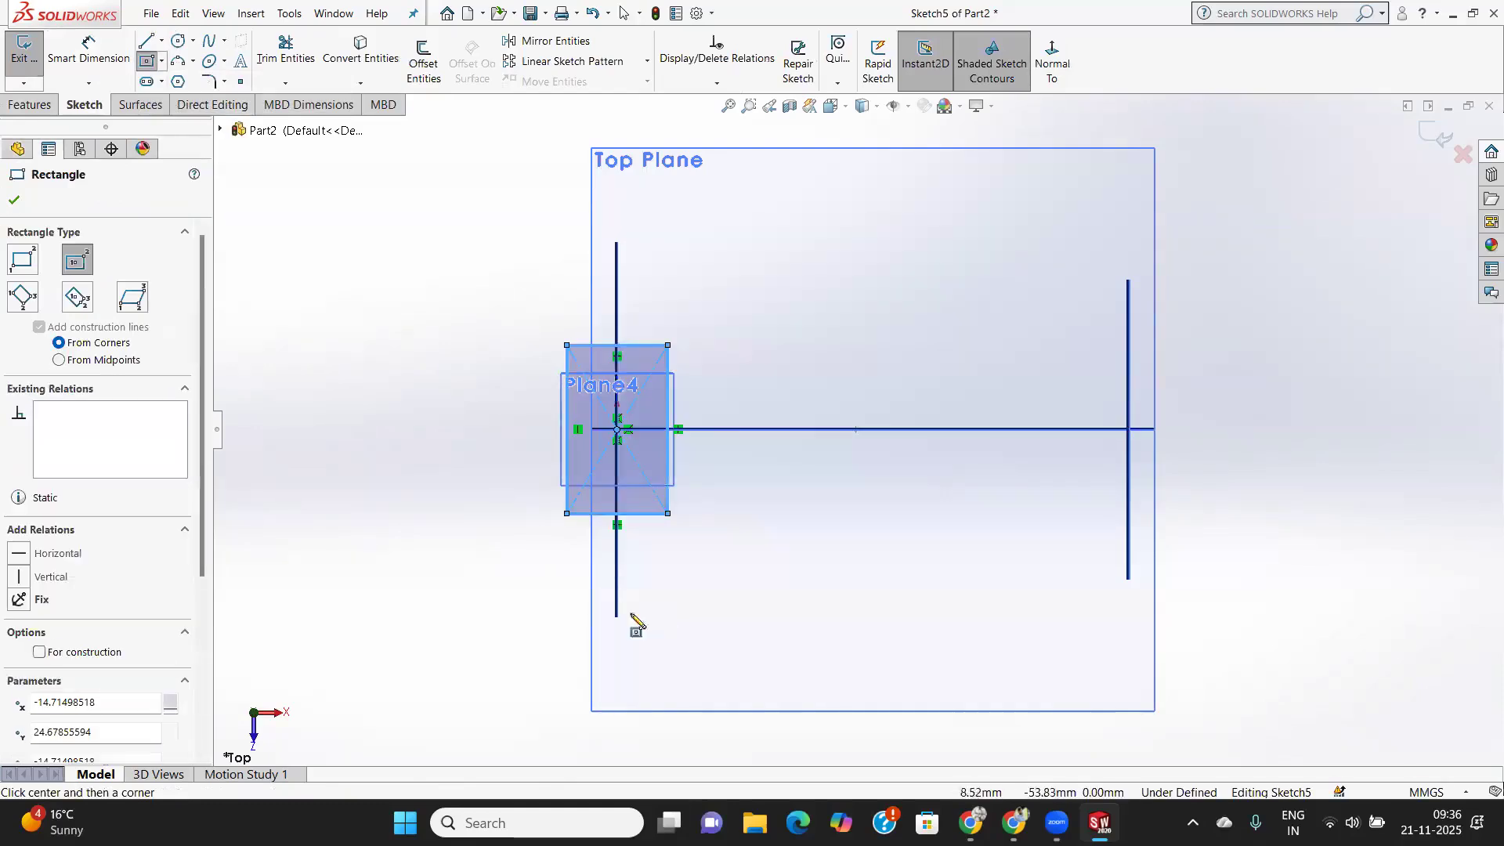
{"action": "left_click", "coordinate": [13, 201]}
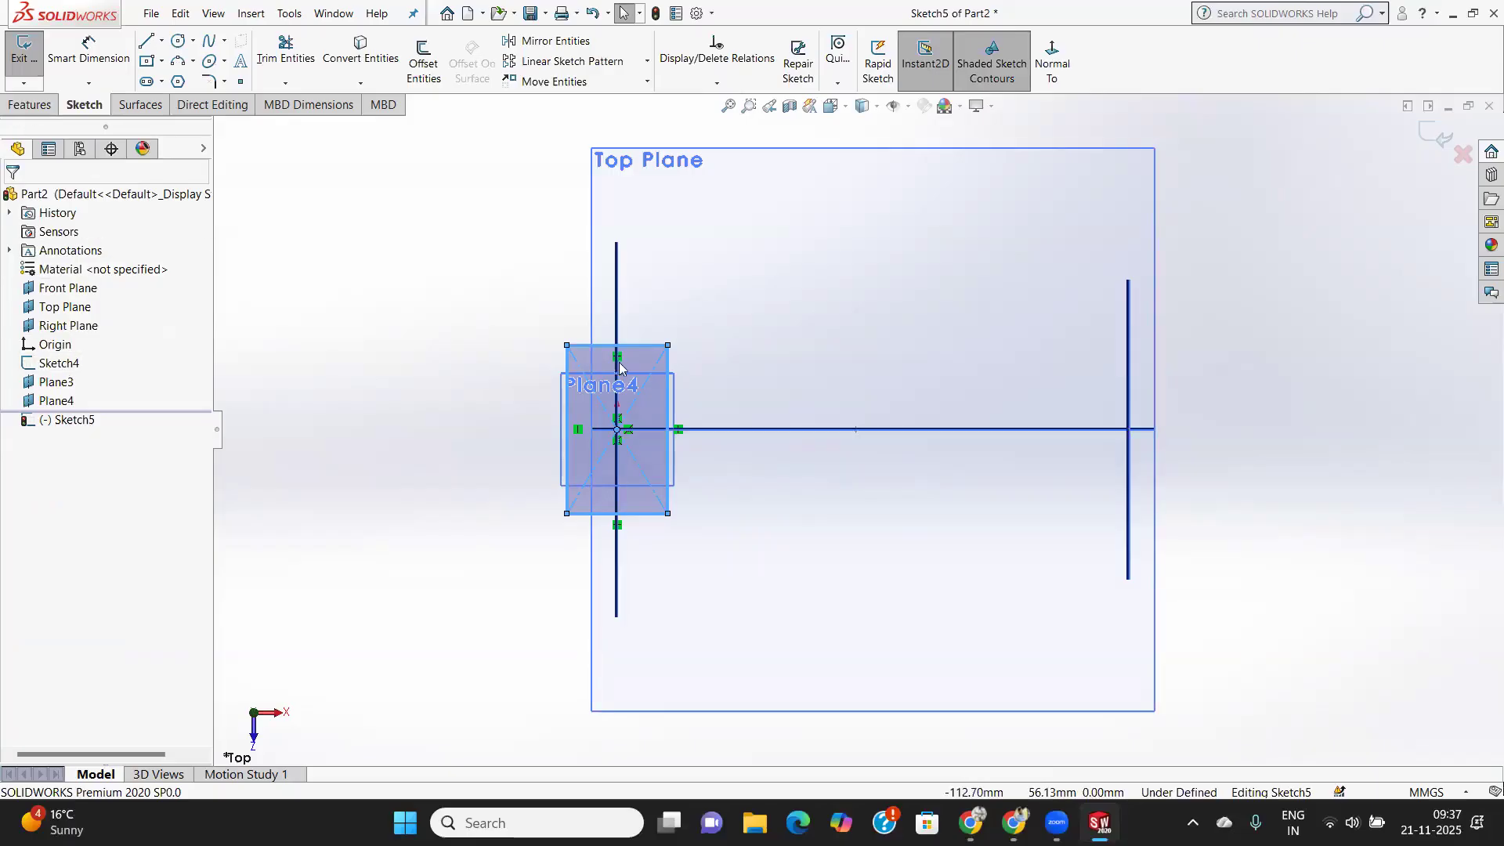
{"action": "middle_click_drag", "start_coordinate": [714, 351], "coordinate": [765, 469]}
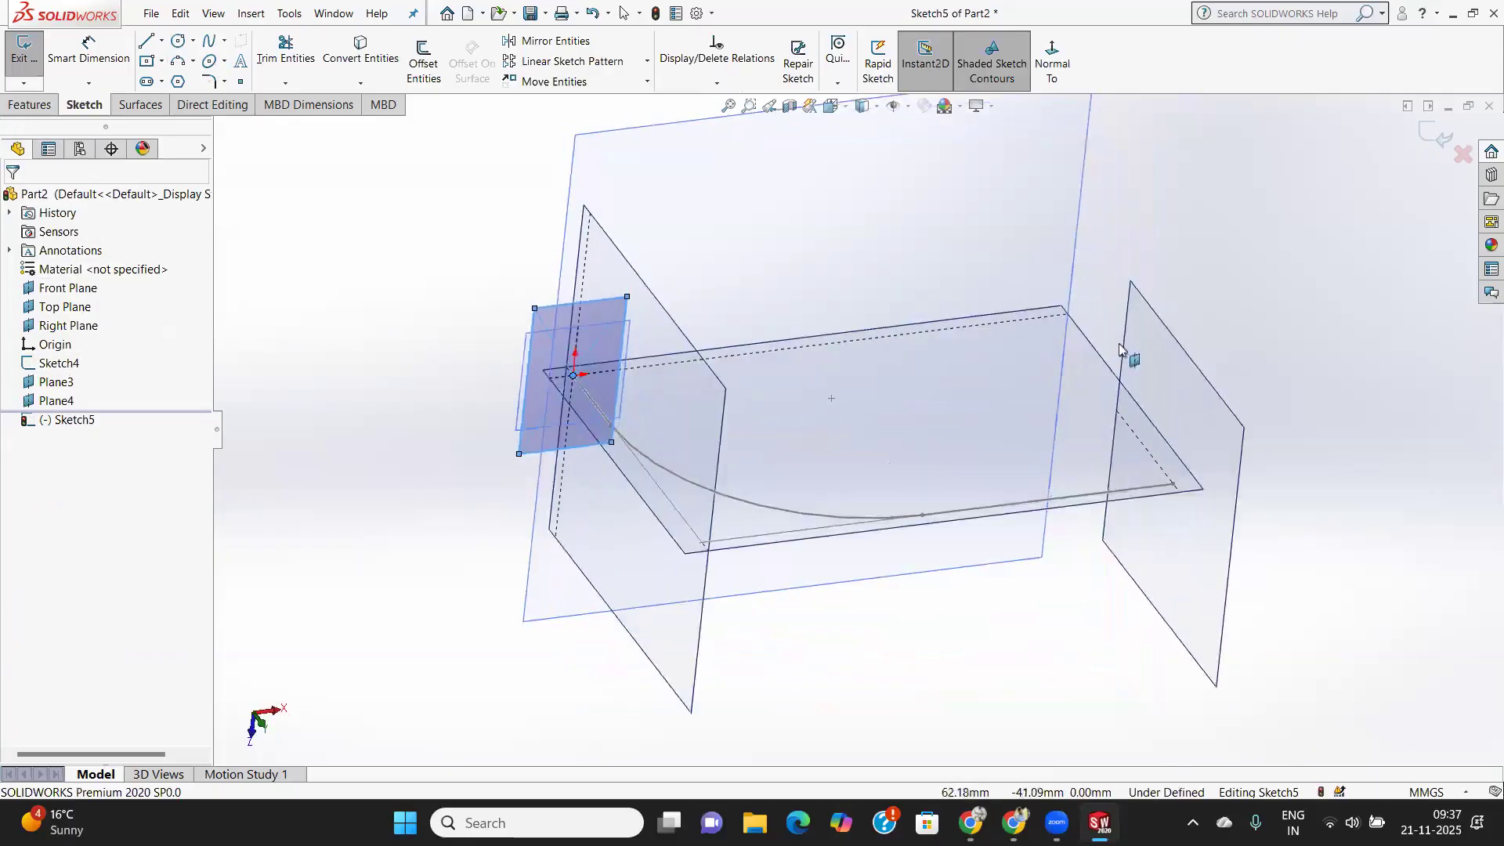
{"action": "left_click", "coordinate": [1433, 138]}
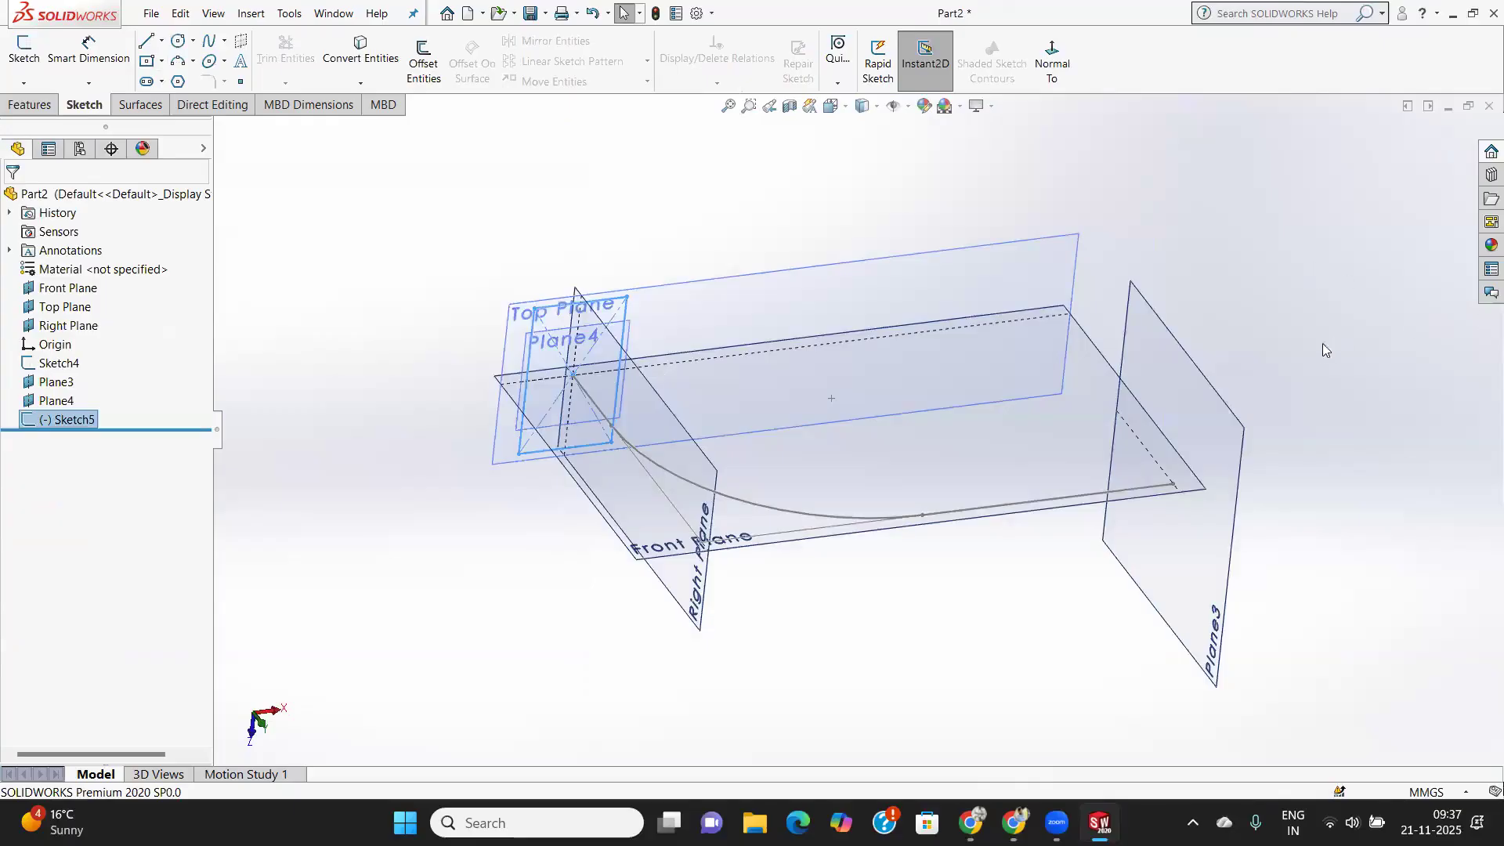
Sketch a center rectangle about 90 by 36 mm, centred on the path's endpoint on Plane3, and exit the sketch.
{"action": "left_click", "coordinate": [1221, 449]}
{"action": "left_click", "coordinate": [23, 51]}
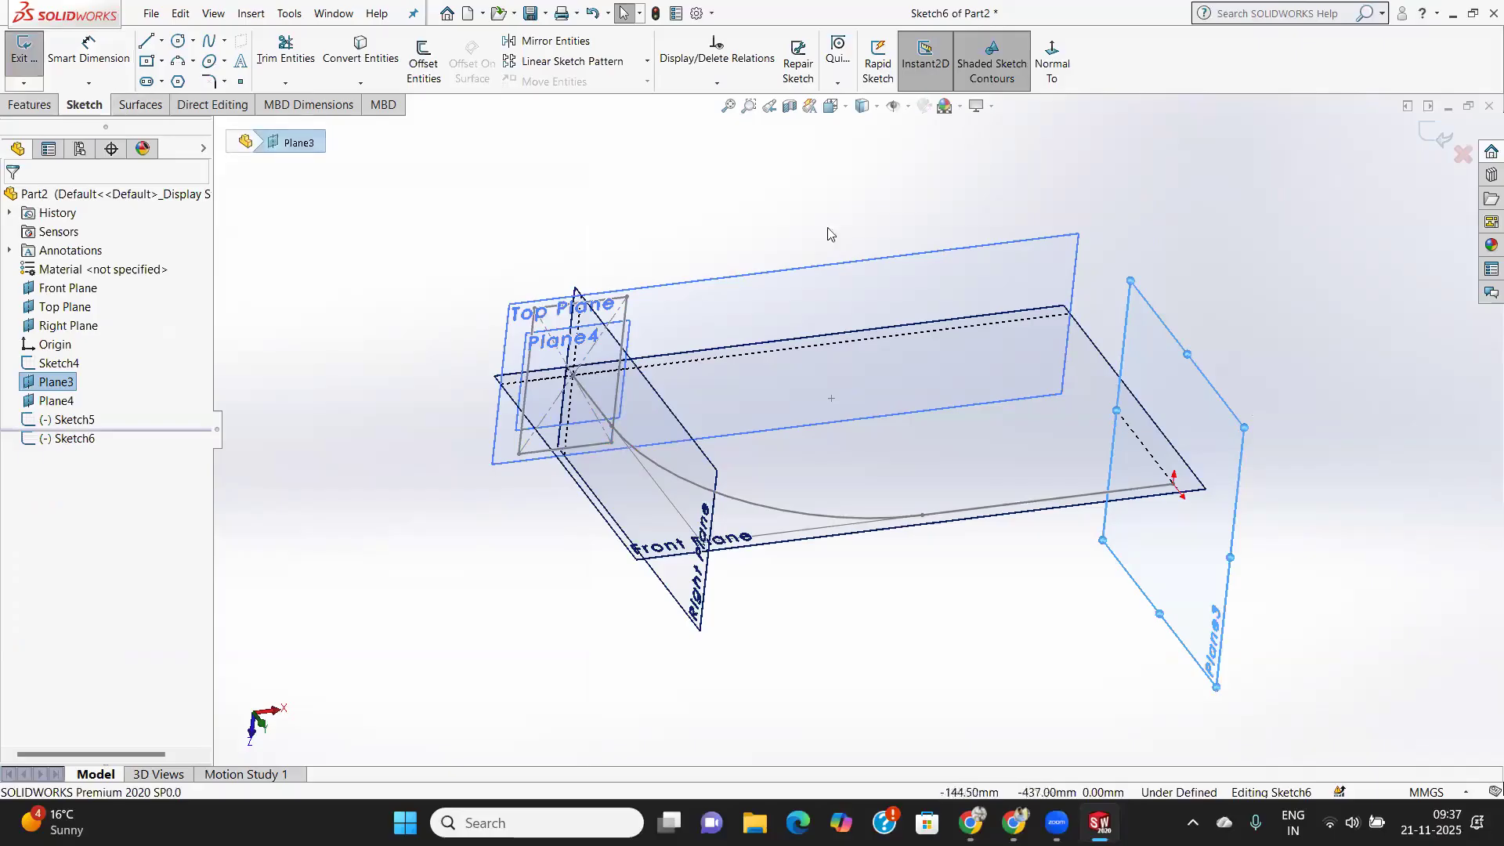
{"action": "left_click", "coordinate": [1052, 65]}
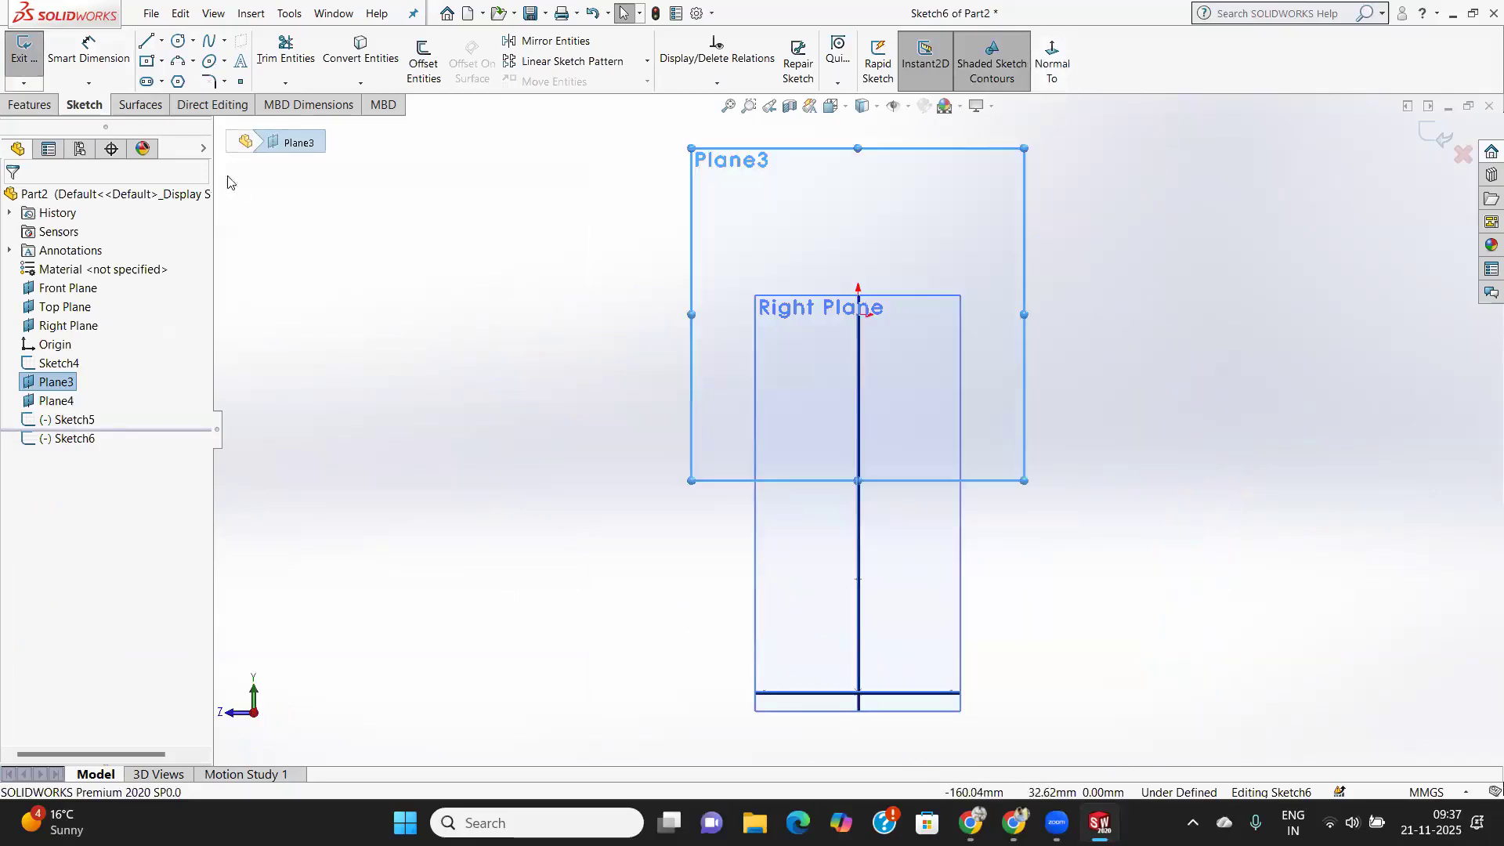
{"action": "left_click", "coordinate": [147, 61]}
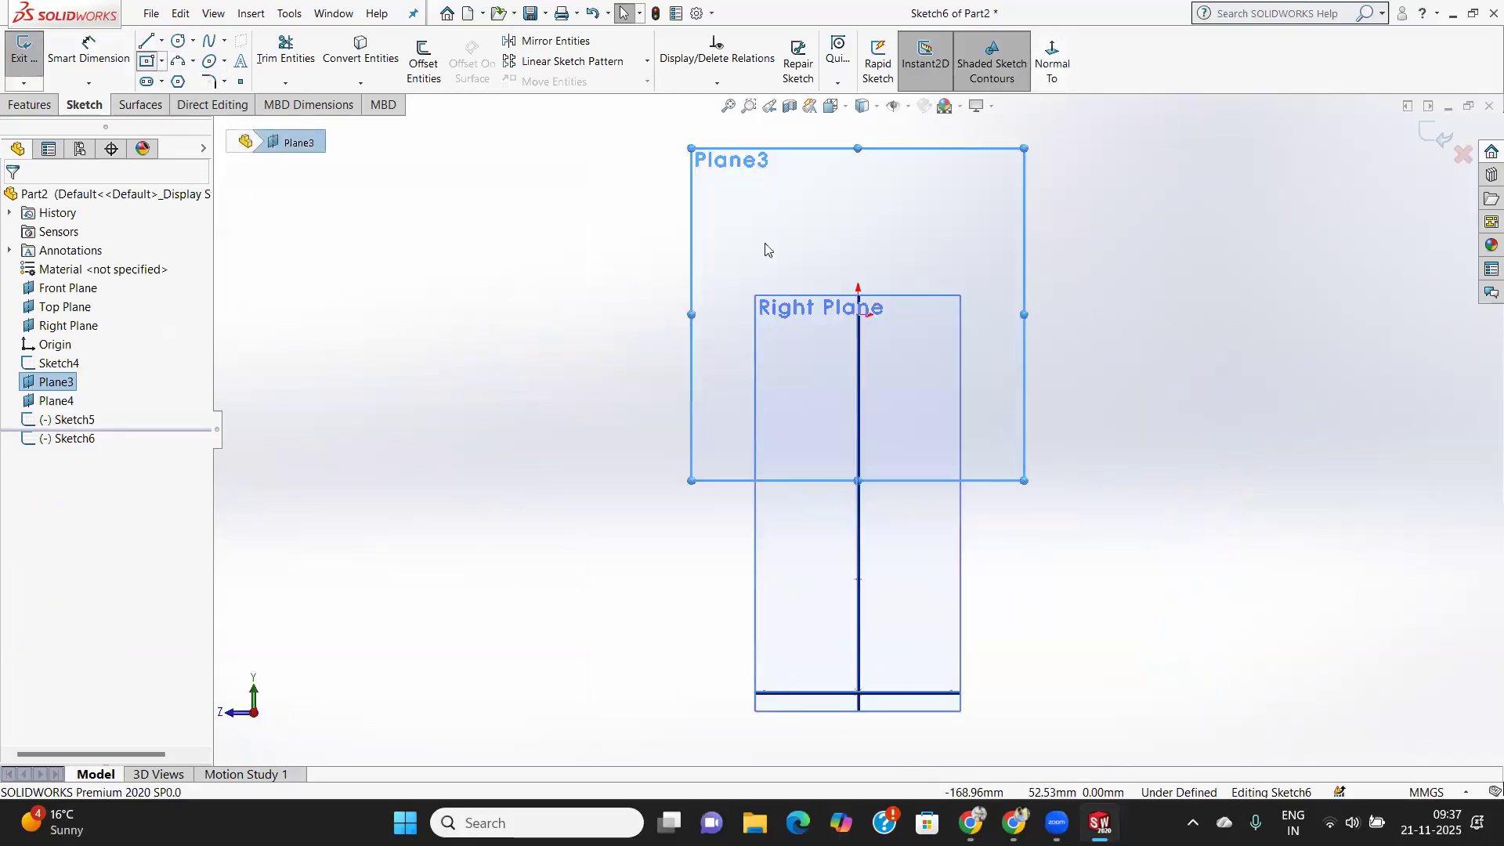
{"action": "left_click", "coordinate": [859, 315]}
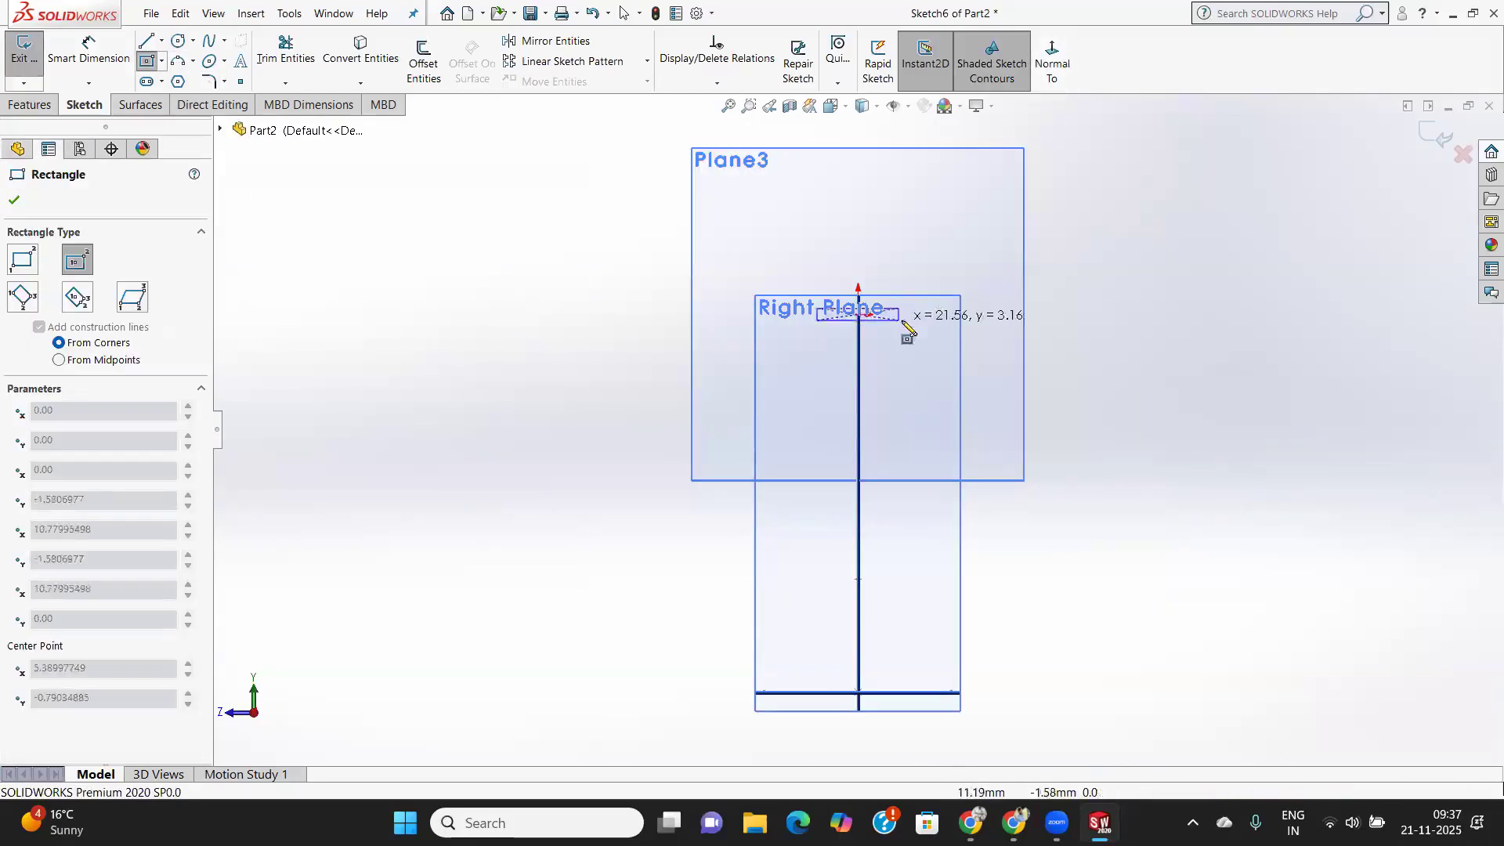
{"action": "left_click", "coordinate": [1028, 383]}
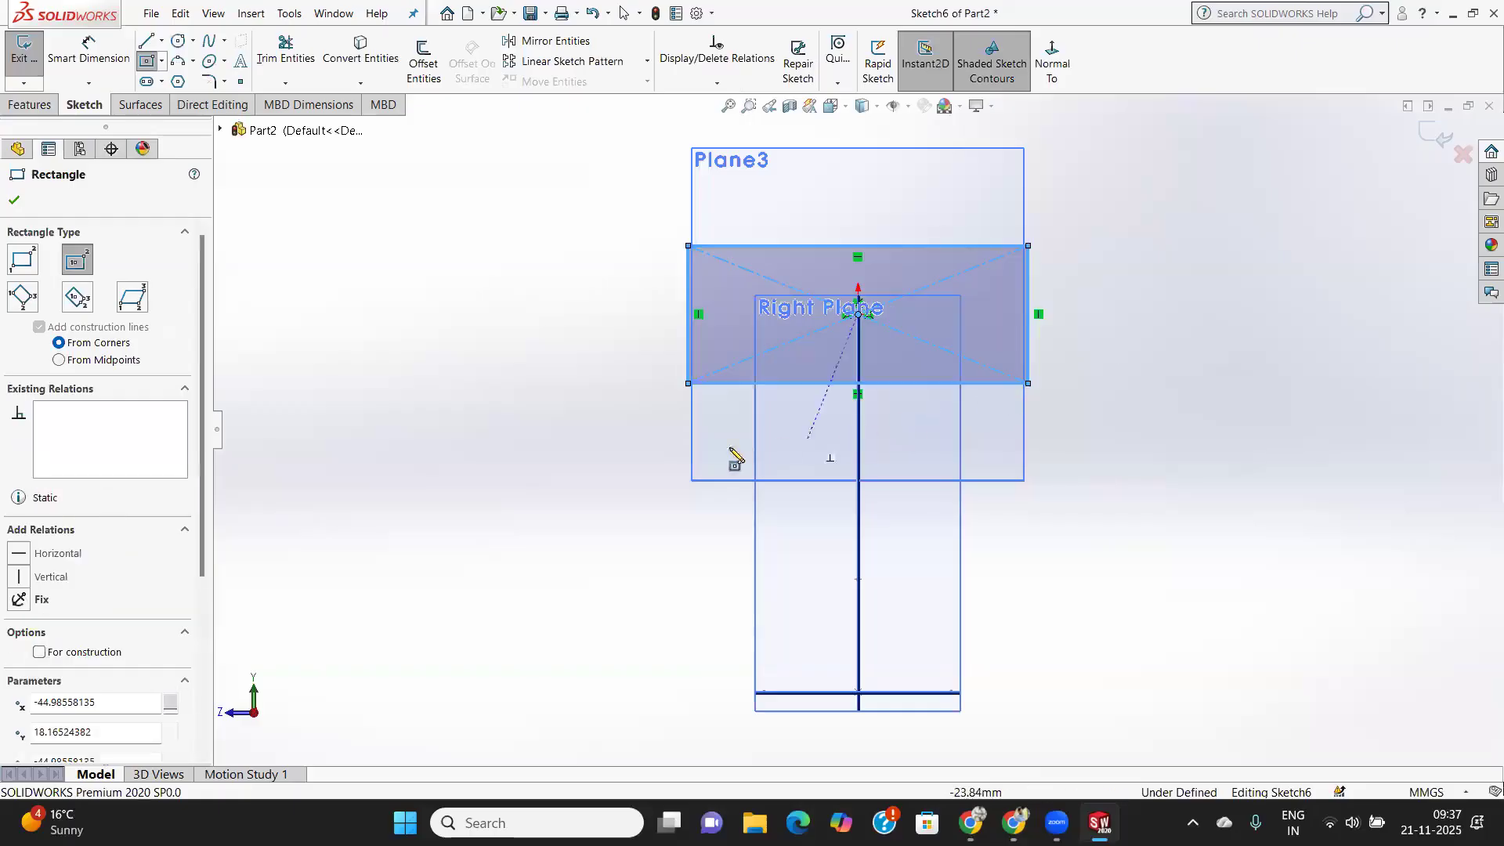
{"action": "left_click", "coordinate": [14, 200]}
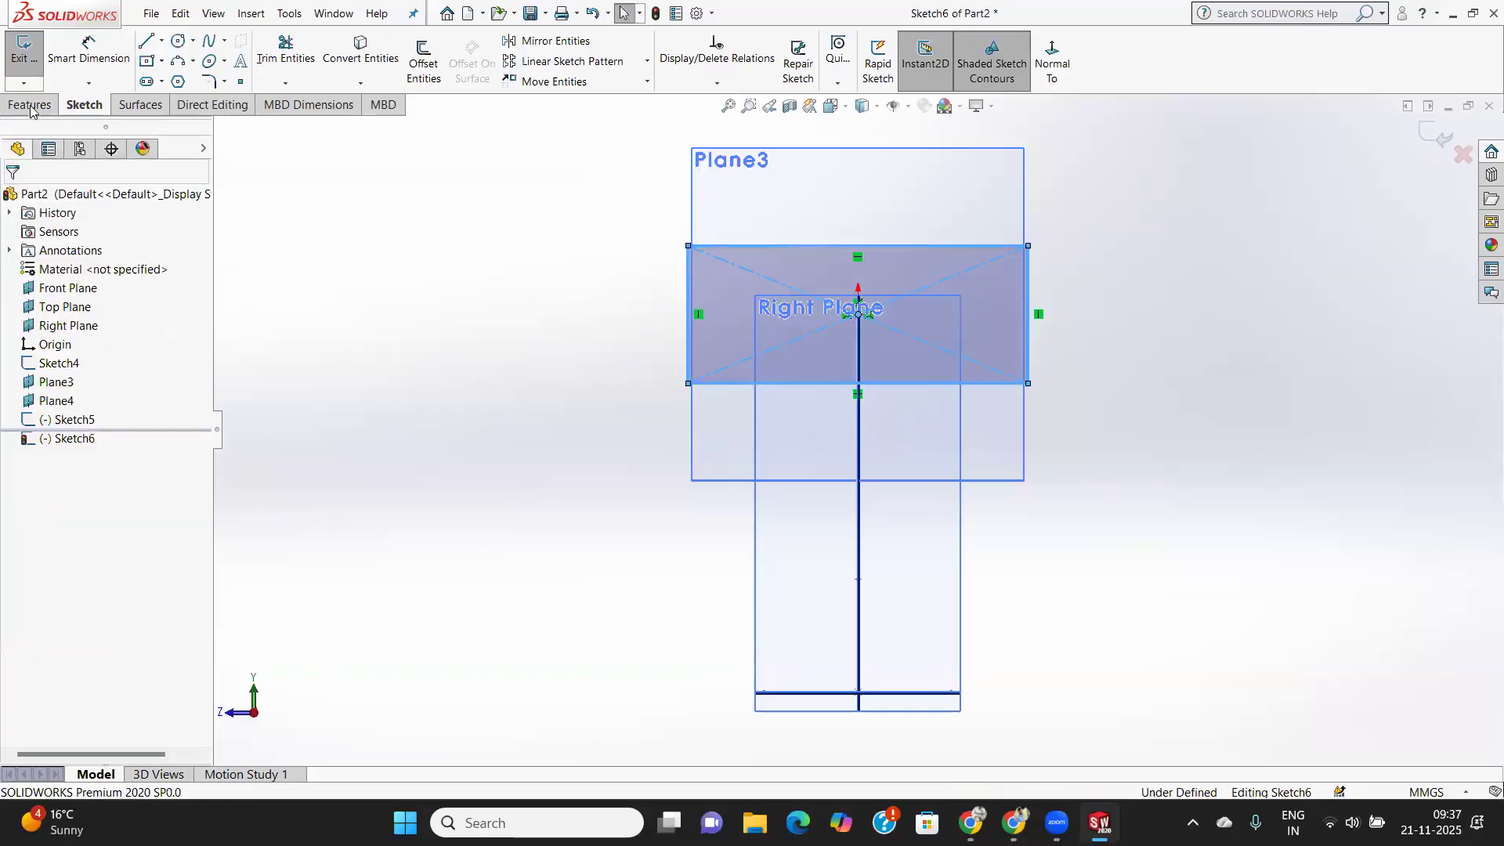
{"action": "left_click", "coordinate": [35, 62]}
Start a Lofted Boss/Base with the rectangle at the path's lower end as first profile and the Plane3 rectangle as second.
{"action": "middle_click_drag", "start_coordinate": [599, 415], "coordinate": [732, 481]}
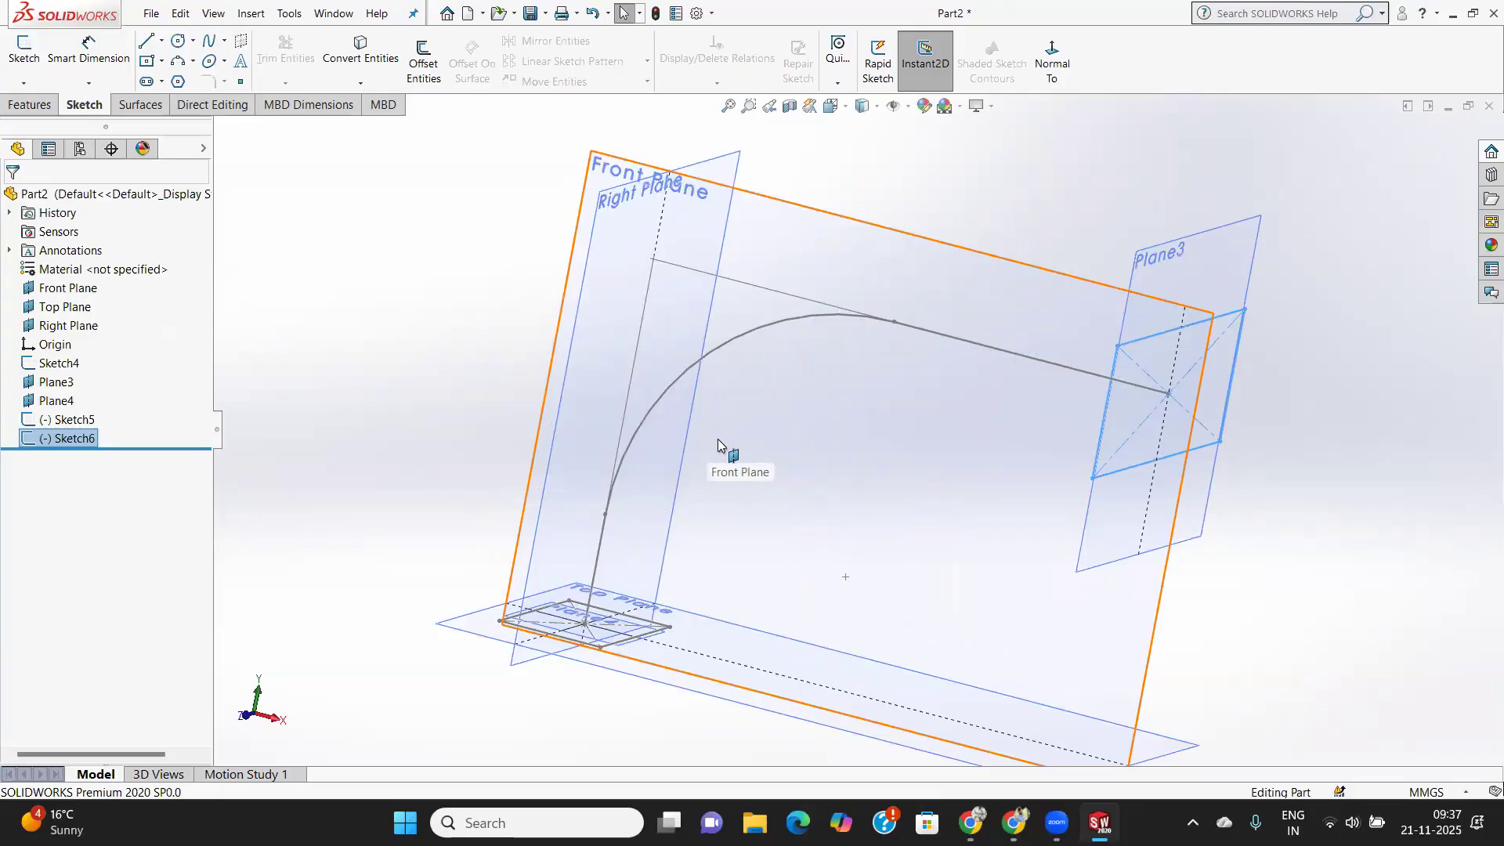
{"action": "mouse_move", "coordinate": [681, 578]}
{"action": "middle_mouse_down"}
{"action": "mouse_move", "coordinate": [685, 562]}
{"action": "mouse_move", "coordinate": [719, 579]}
{"action": "middle_mouse_up"}
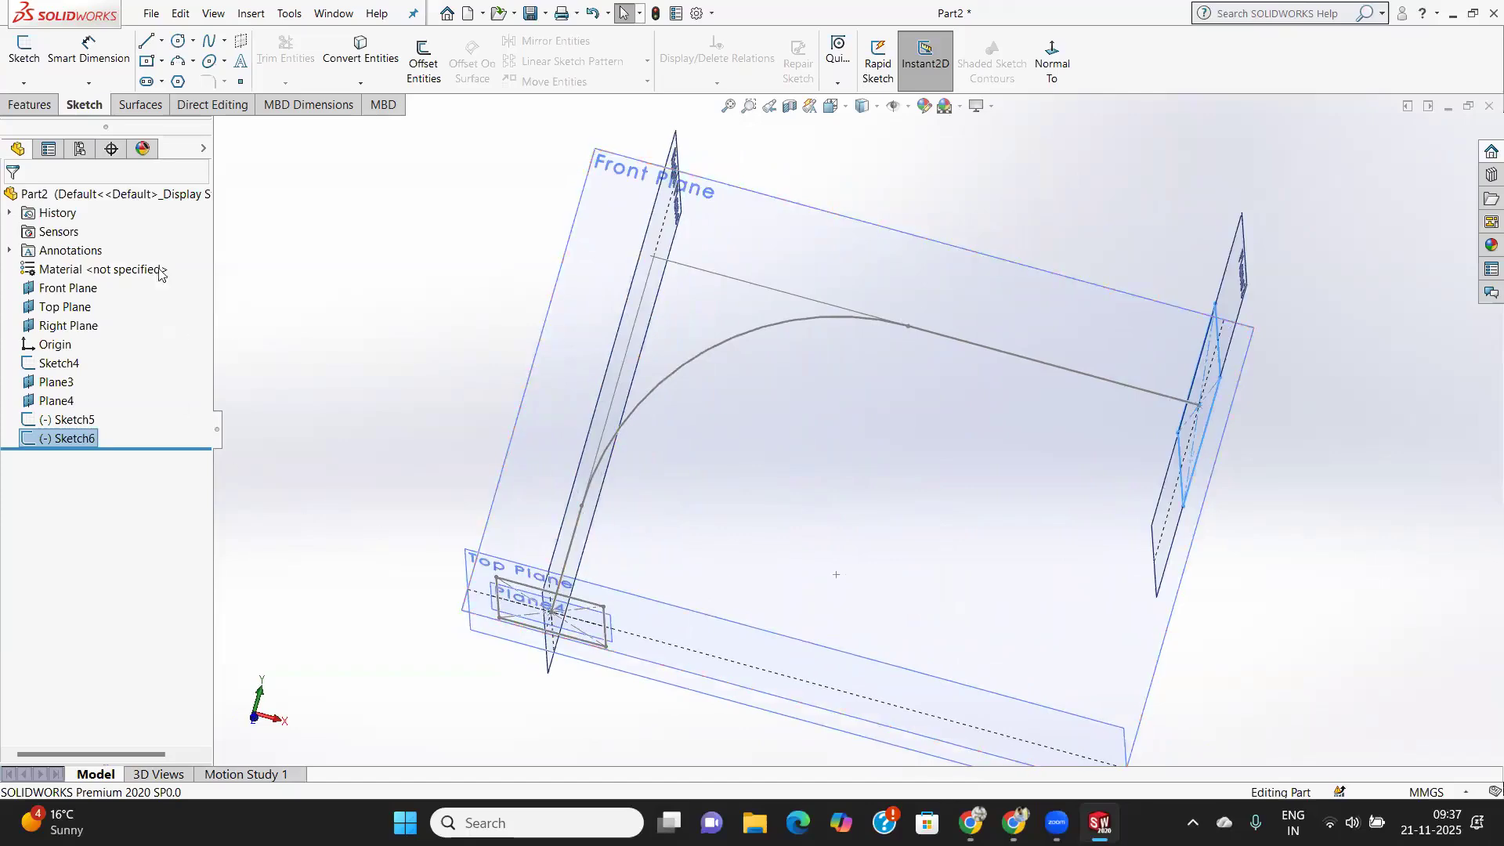
{"action": "left_click", "coordinate": [30, 104]}
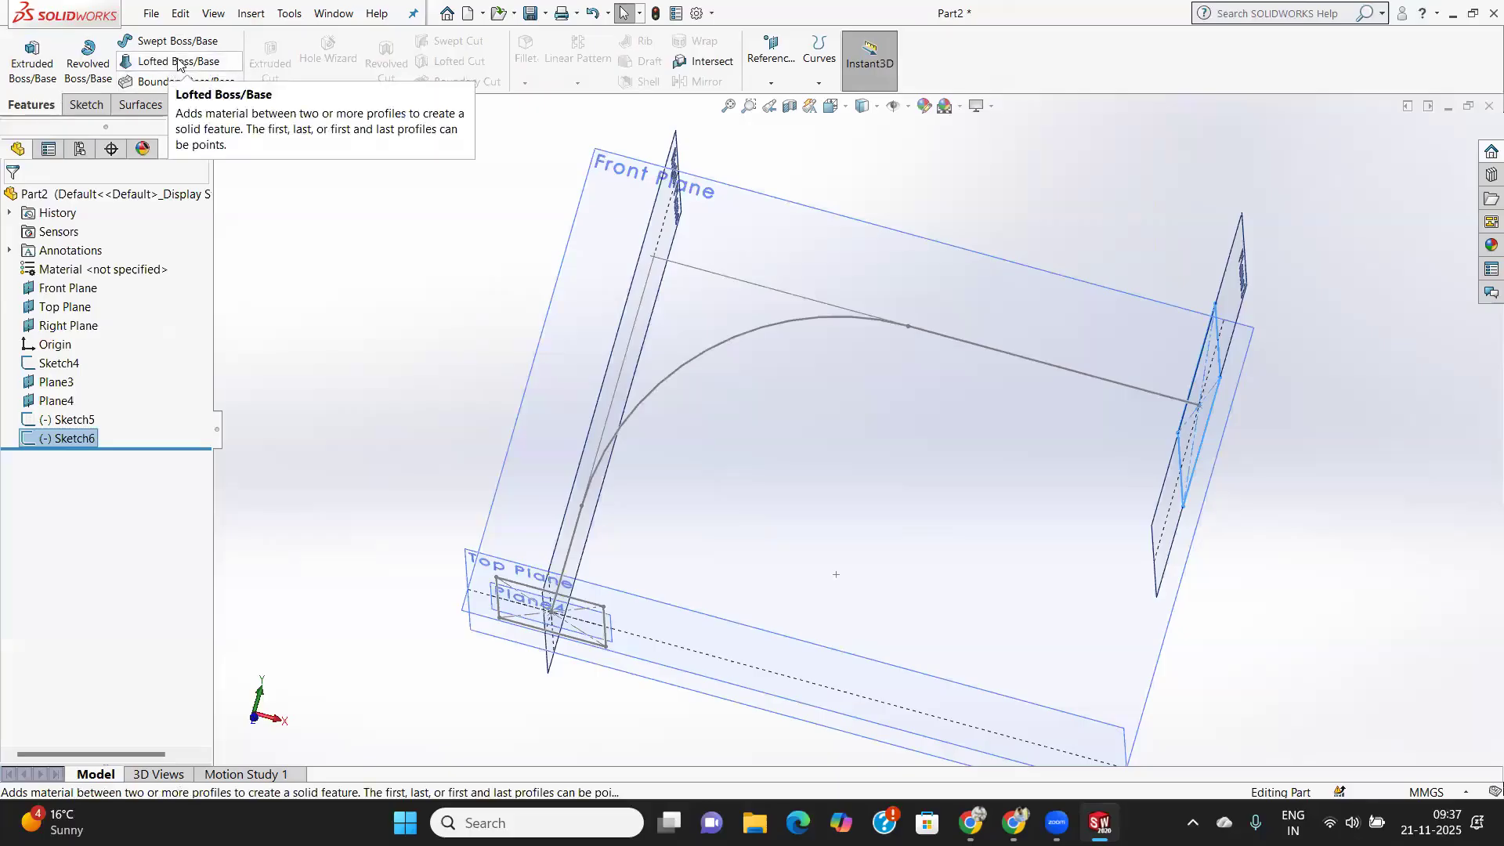
{"action": "left_click", "coordinate": [171, 61]}
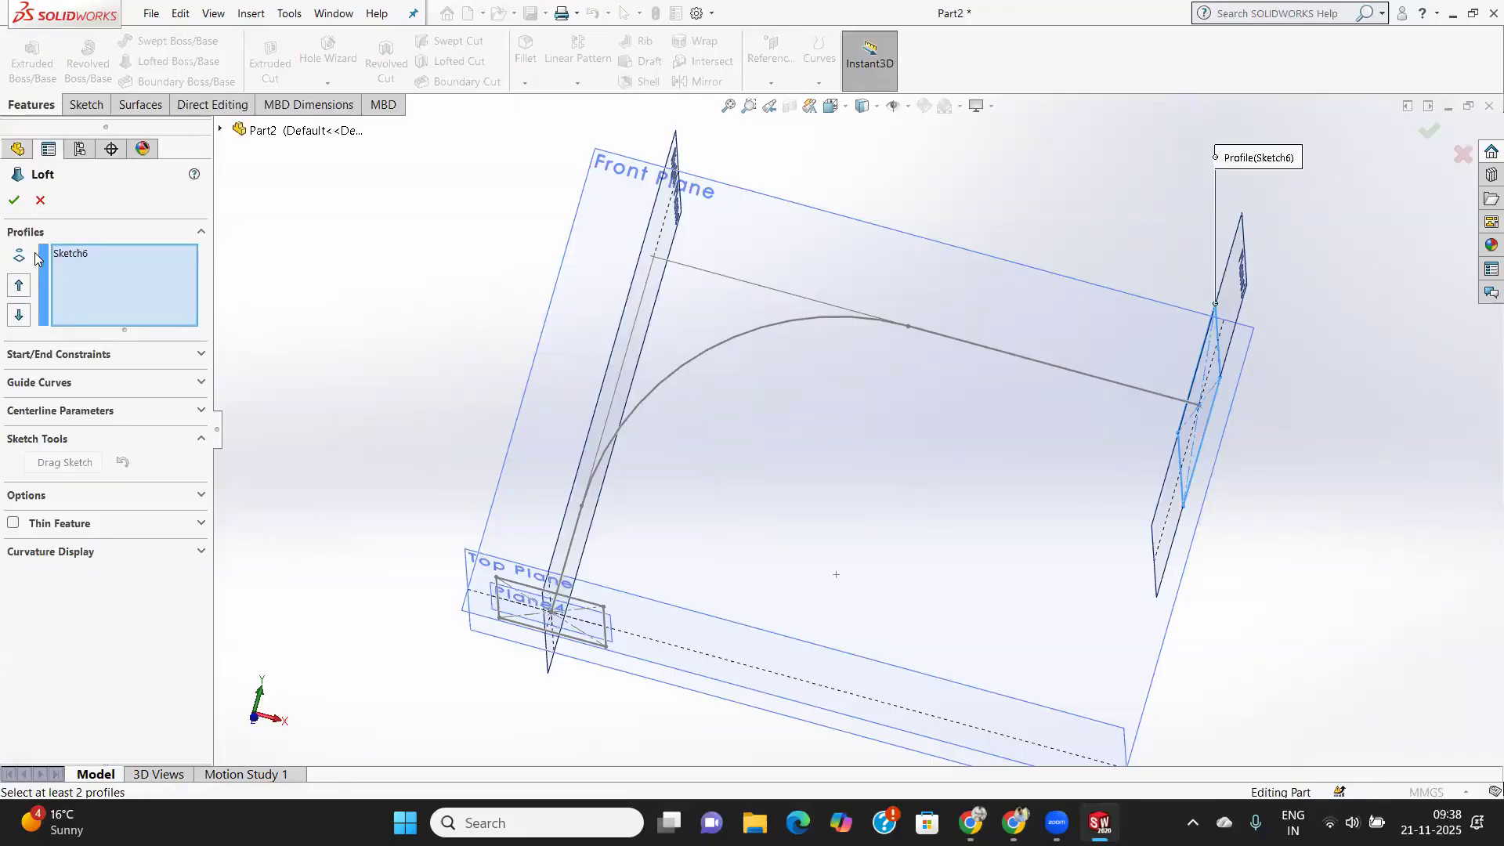
{"action": "left_click", "coordinate": [81, 256]}
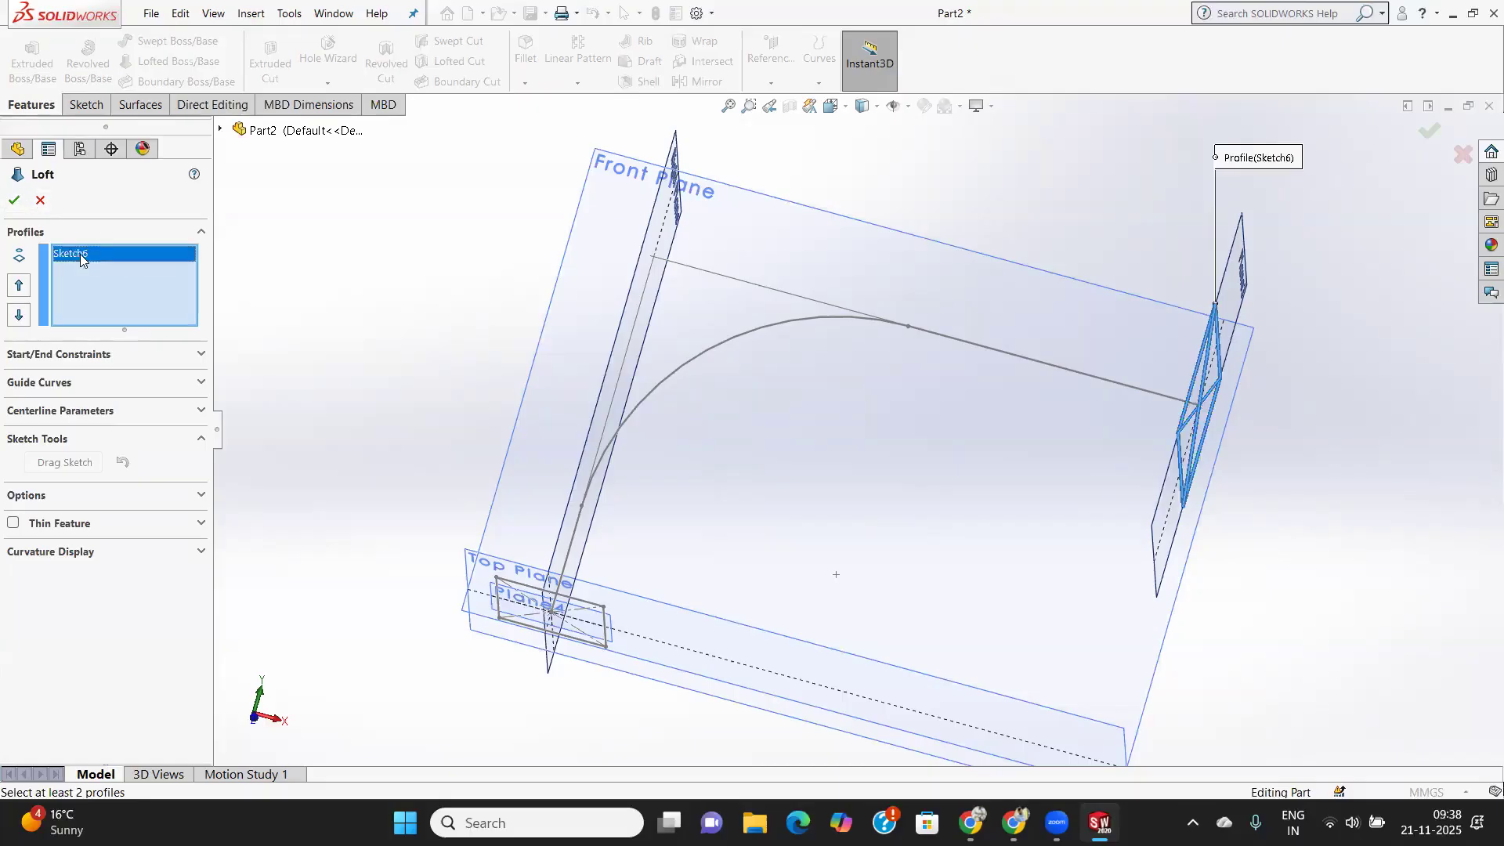
{"action": "right_click", "coordinate": [81, 256]}
{"action": "left_click", "coordinate": [117, 286]}
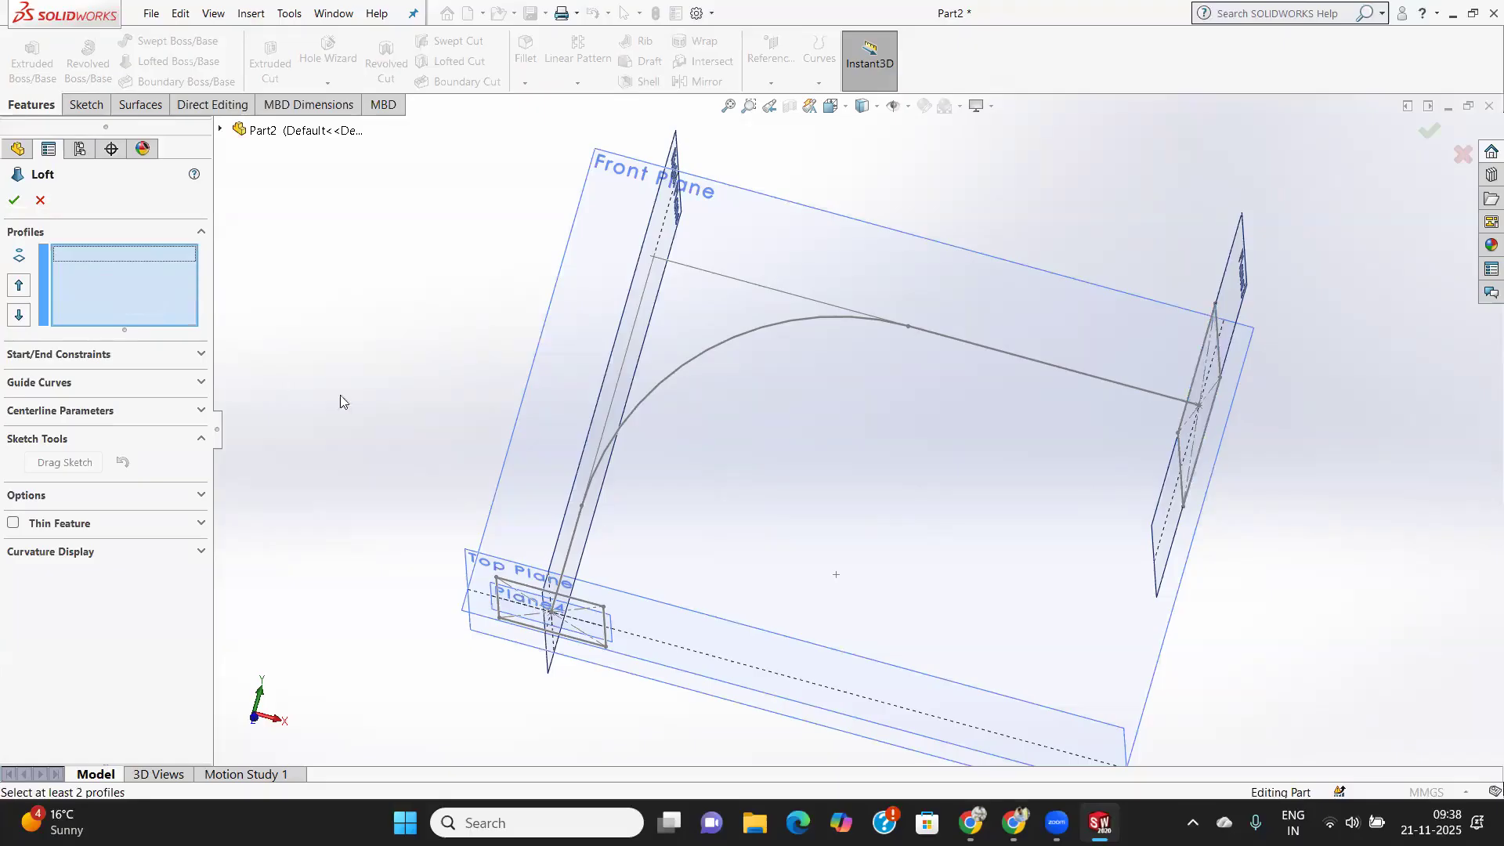
{"action": "middle_click_drag", "start_coordinate": [447, 416], "coordinate": [462, 477]}
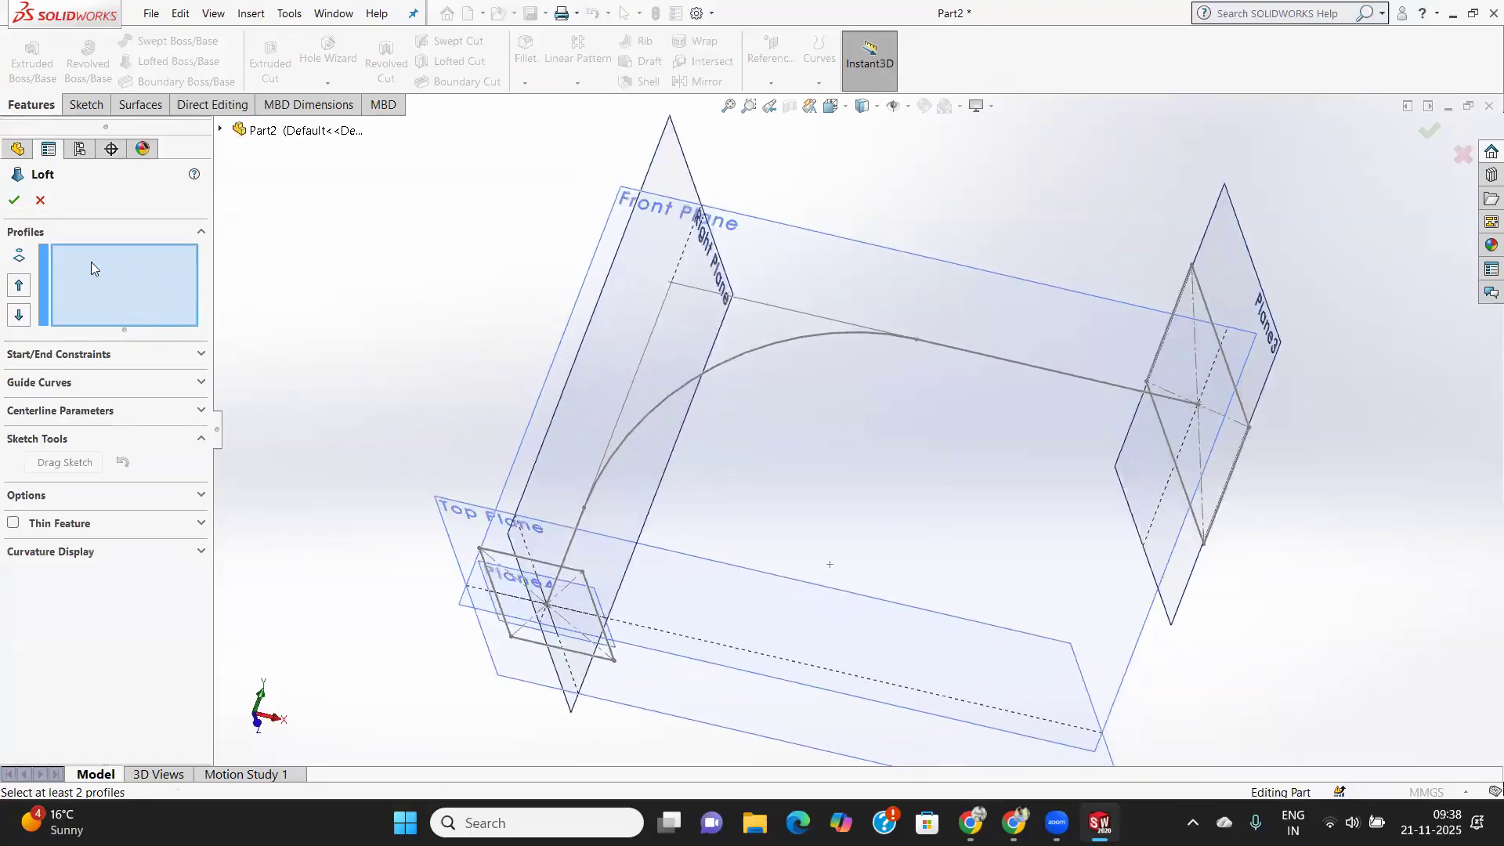
{"action": "left_click", "coordinate": [522, 640]}
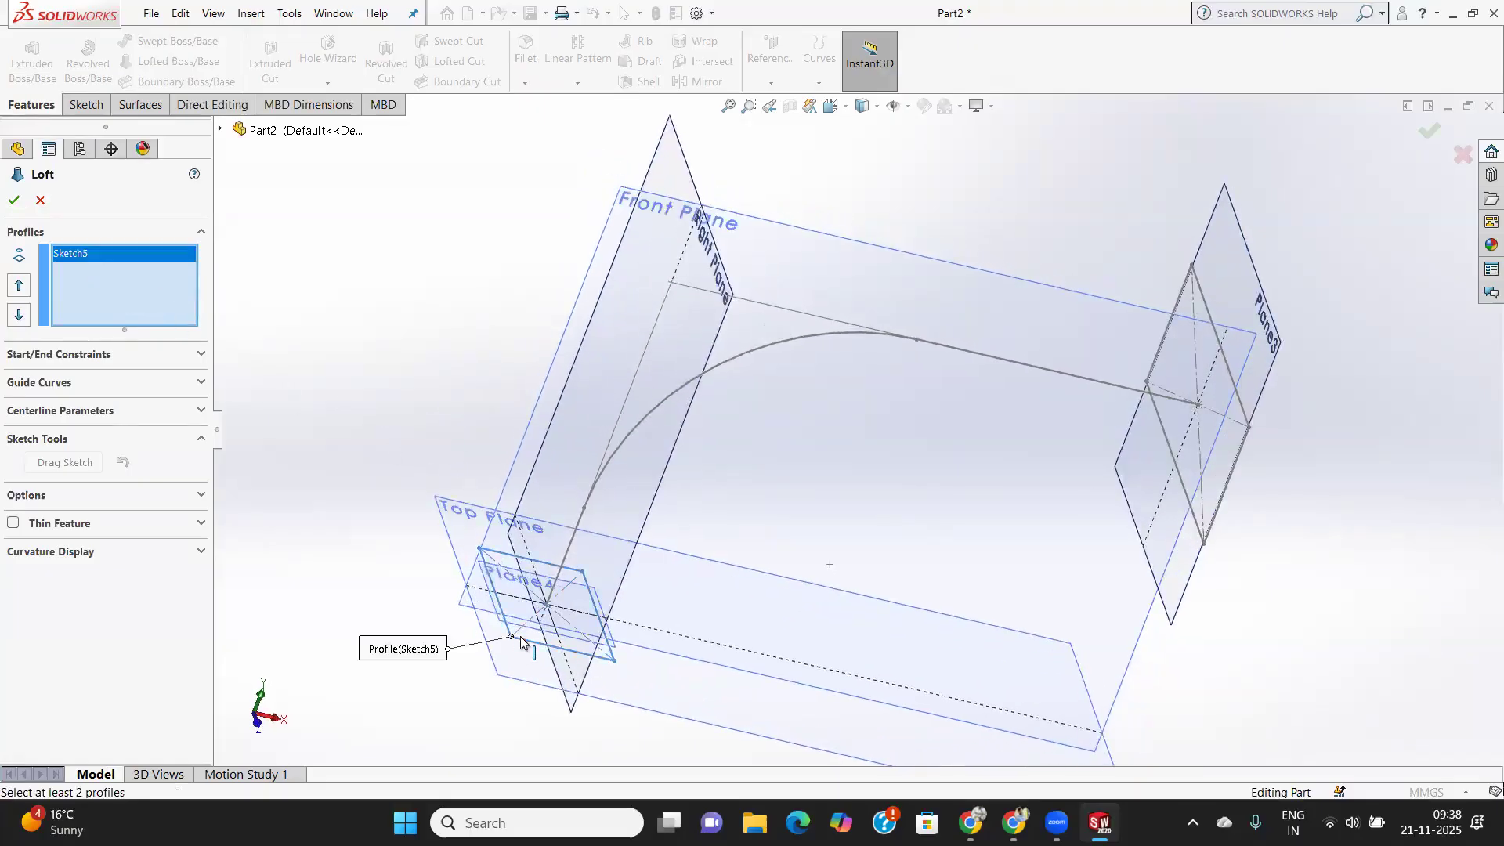
{"action": "left_click", "coordinate": [1246, 421]}
{"action": "middle_click_drag", "start_coordinate": [1246, 421], "coordinate": [1085, 490]}
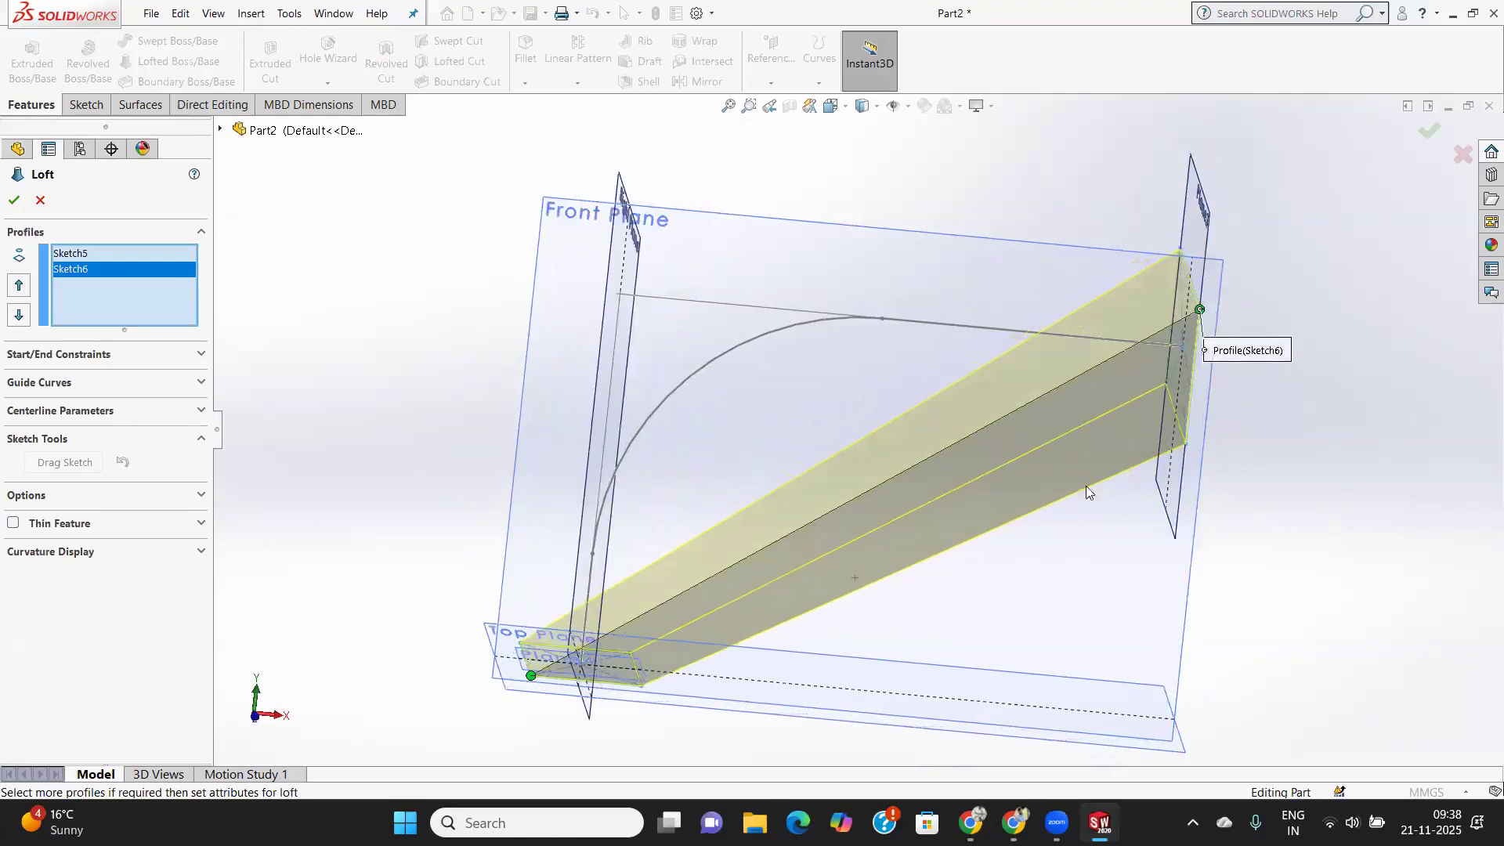
Set the curved path sketch as the loft's centerline.
{"action": "left_click", "coordinate": [199, 413]}
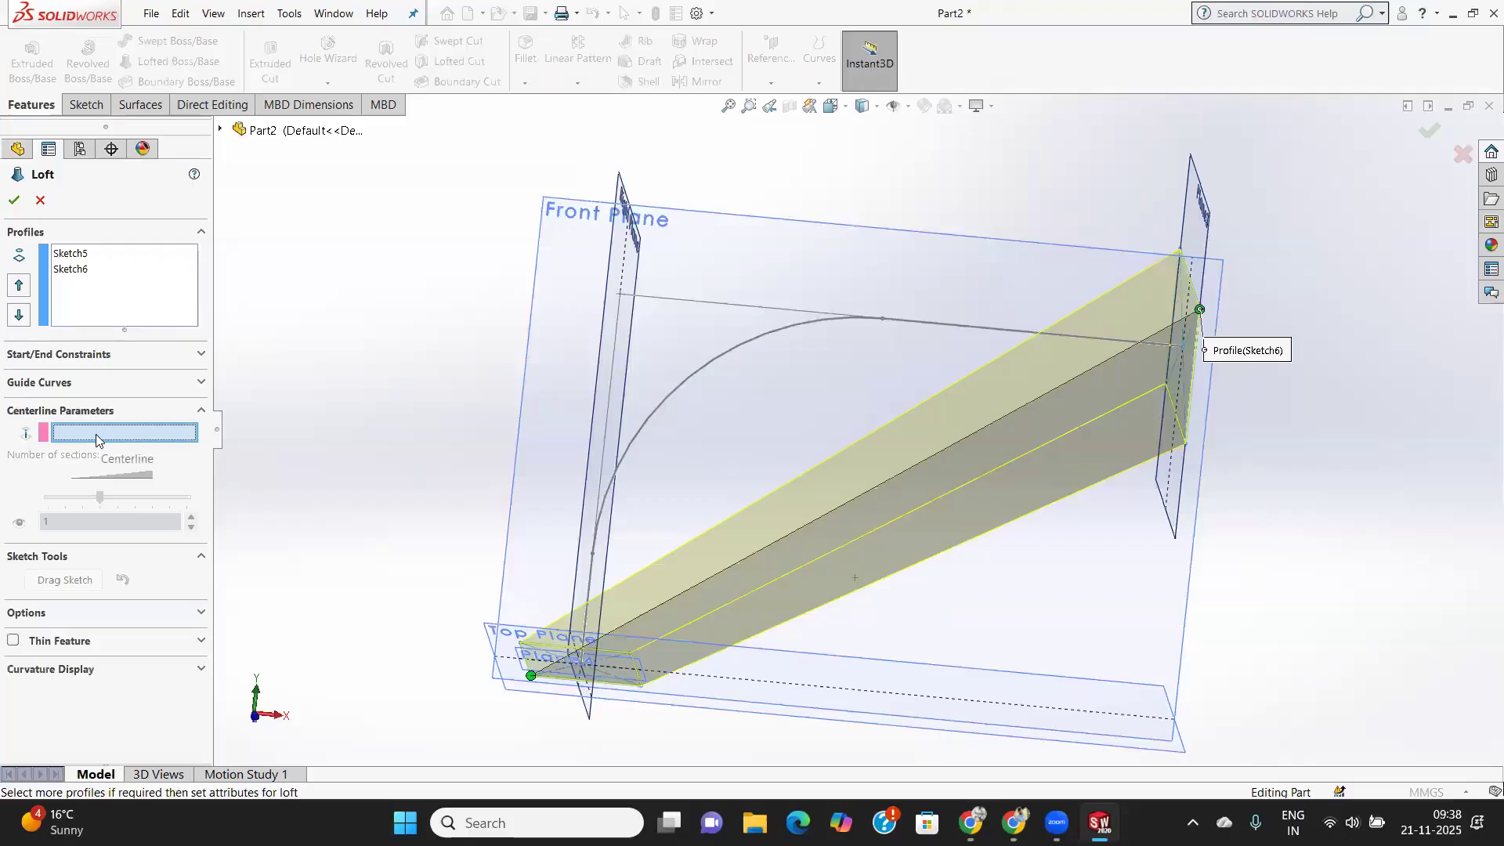
{"action": "left_click", "coordinate": [710, 362]}
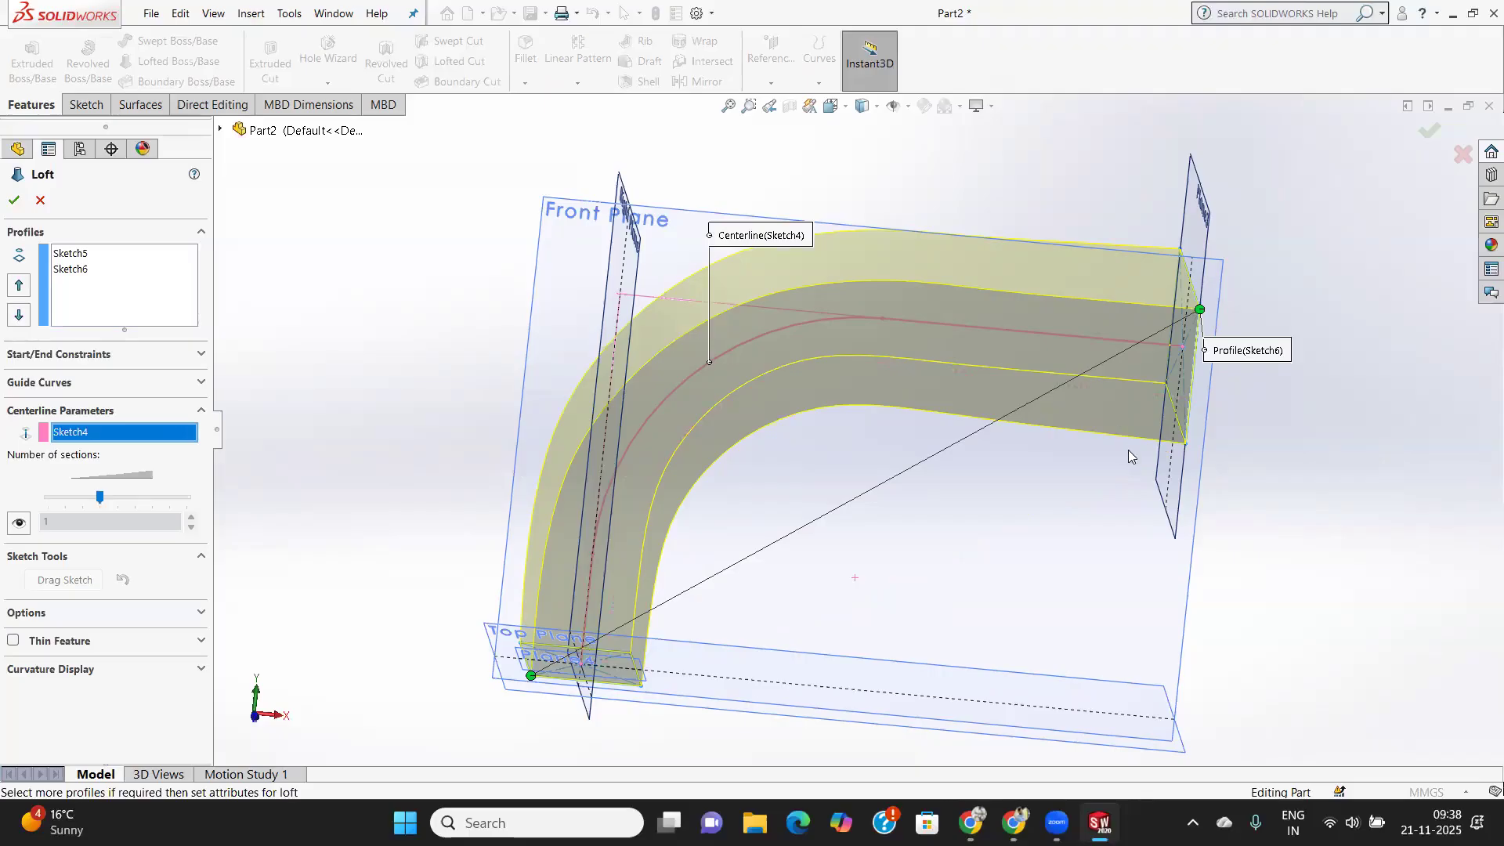
{"action": "middle_click_drag", "start_coordinate": [1130, 449], "coordinate": [1090, 530]}
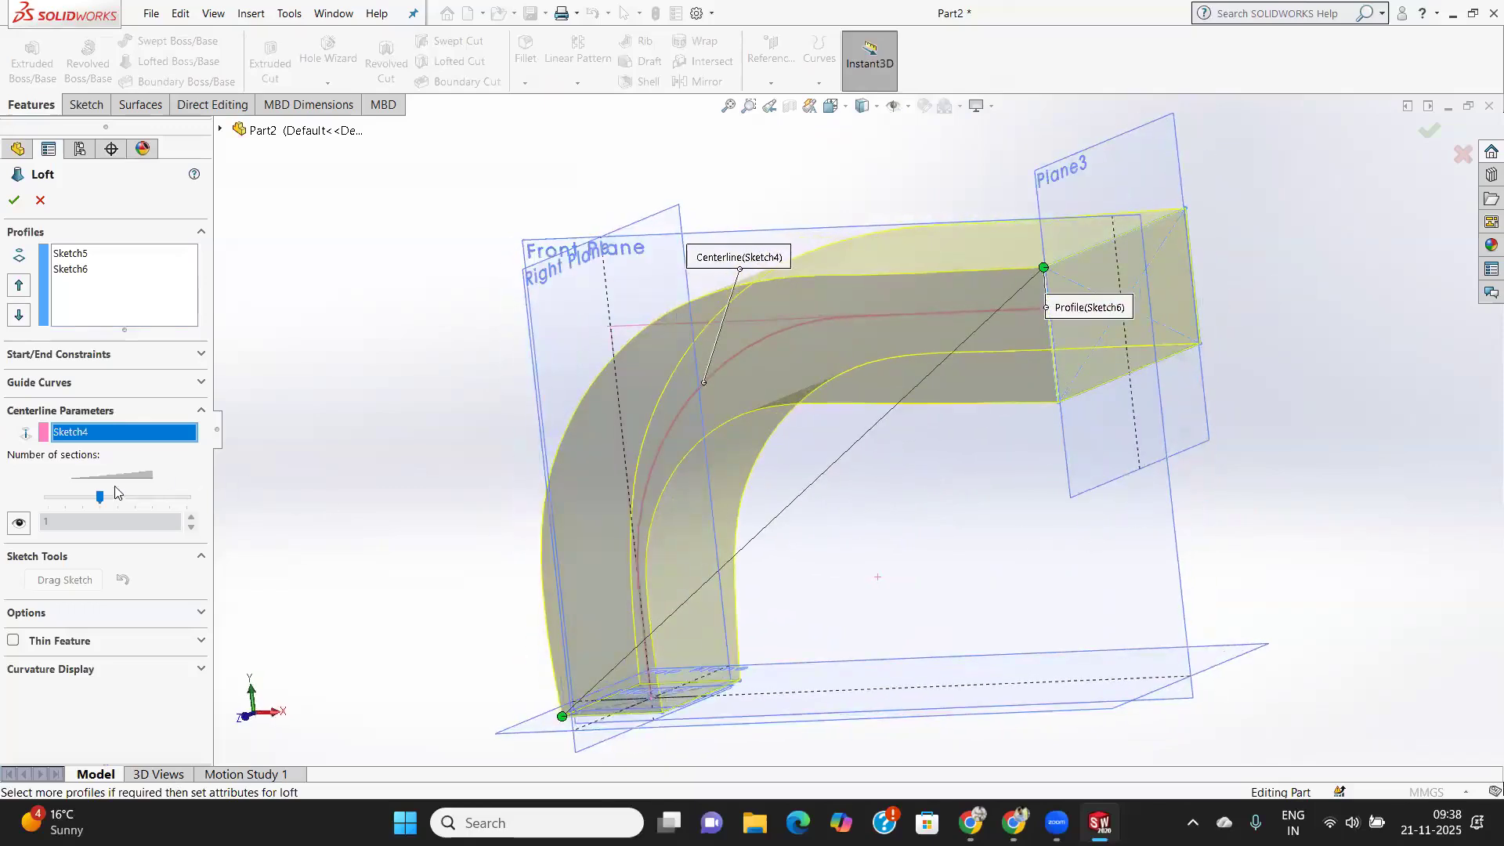
{"action": "mouse_move", "coordinate": [98, 502]}
{"action": "left_mouse_down"}
{"action": "mouse_move", "coordinate": [132, 506]}
{"action": "mouse_move", "coordinate": [100, 506]}
{"action": "left_mouse_up"}
Make the loft a one-direction thin feature with a 5 mm wall reversed to the inside, and create it.
{"action": "left_click", "coordinate": [12, 639]}
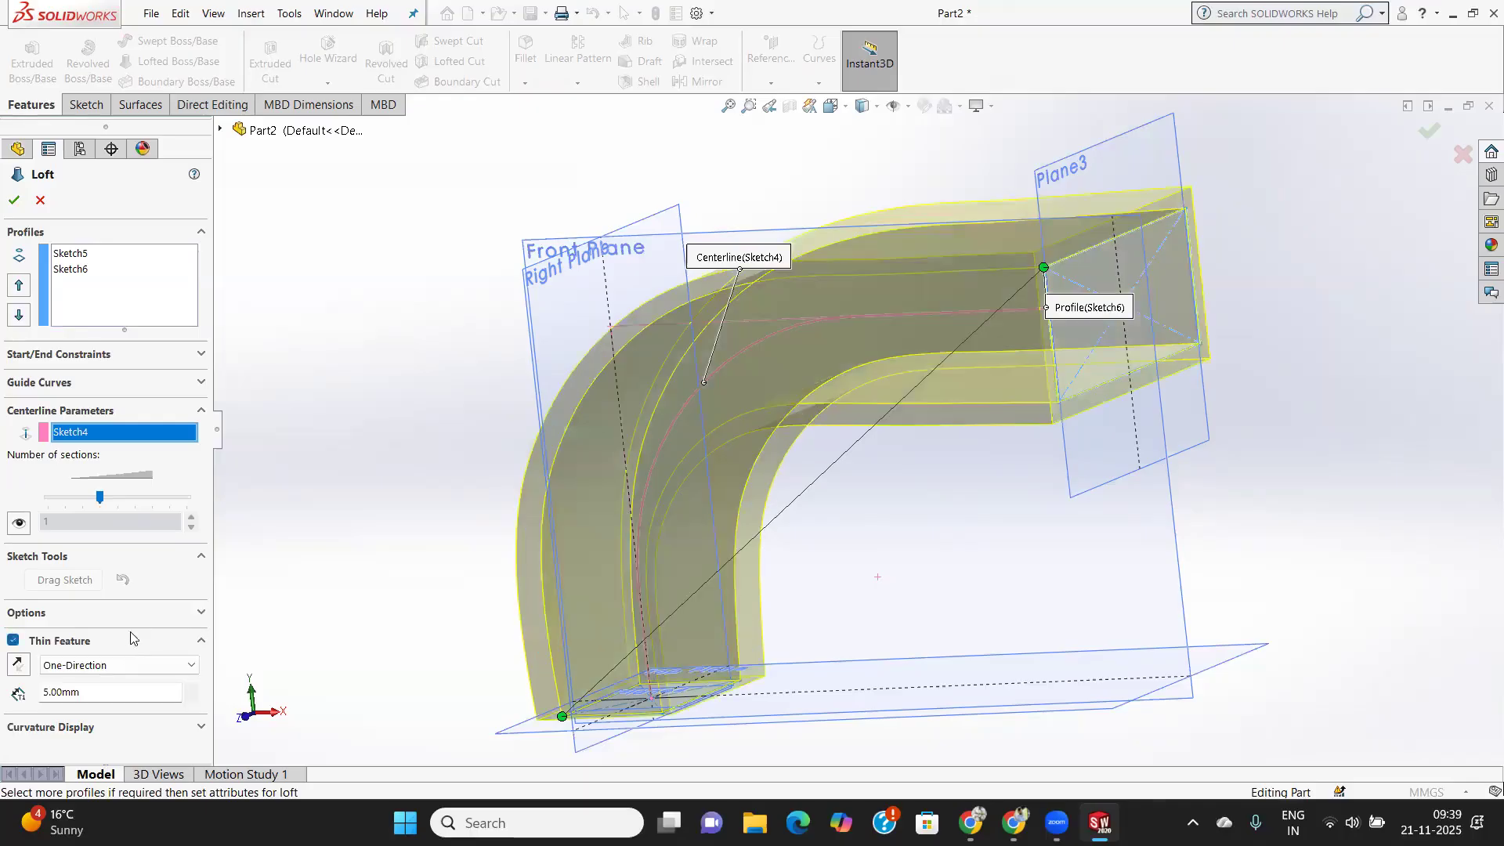
{"action": "middle_click_drag", "start_coordinate": [875, 517], "coordinate": [800, 539]}
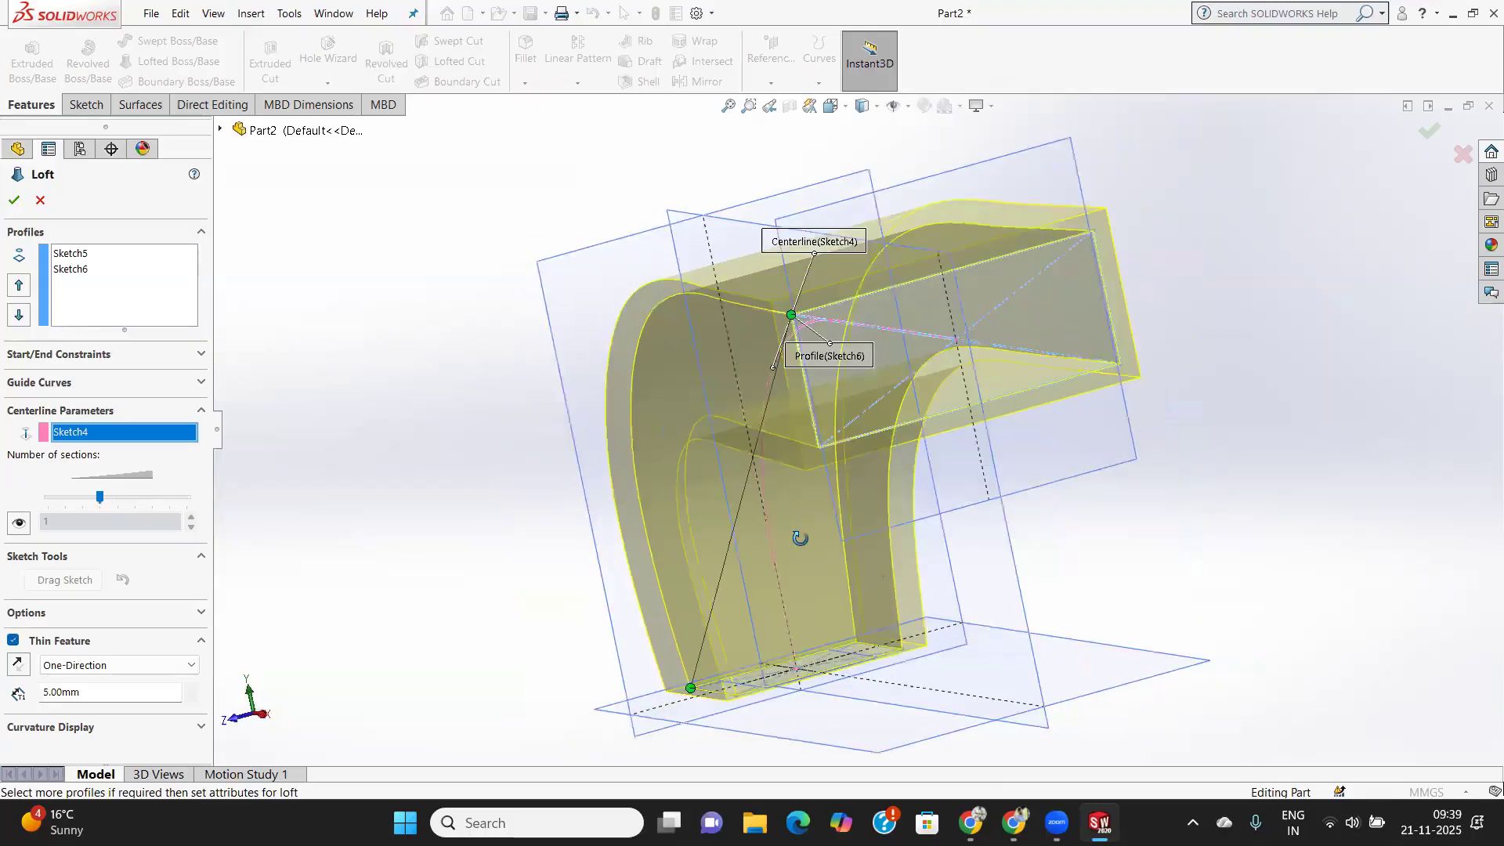
{"action": "left_click", "coordinate": [14, 663]}
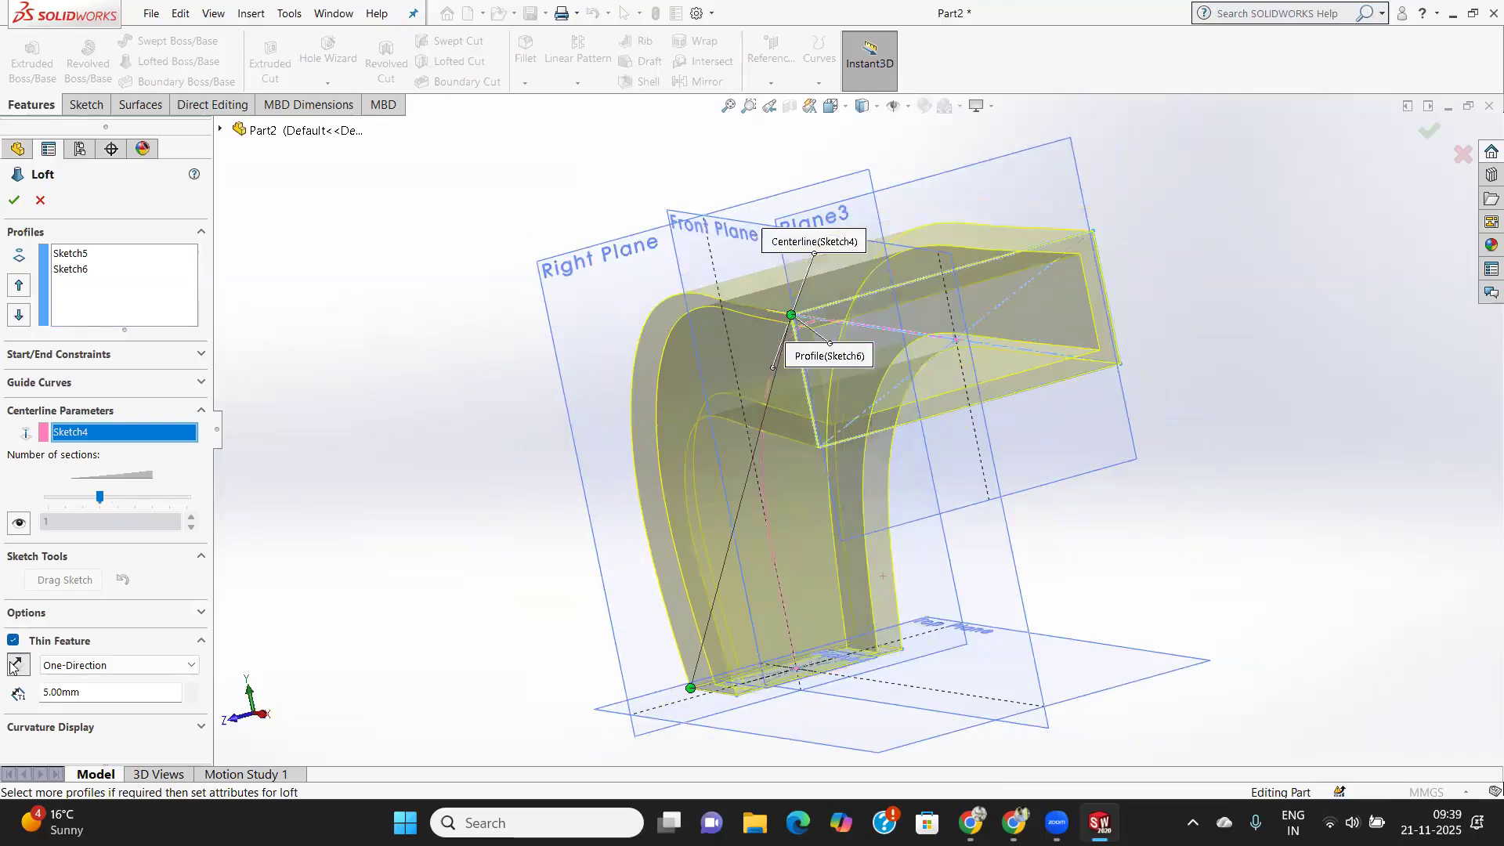
{"action": "left_click", "coordinate": [11, 201]}
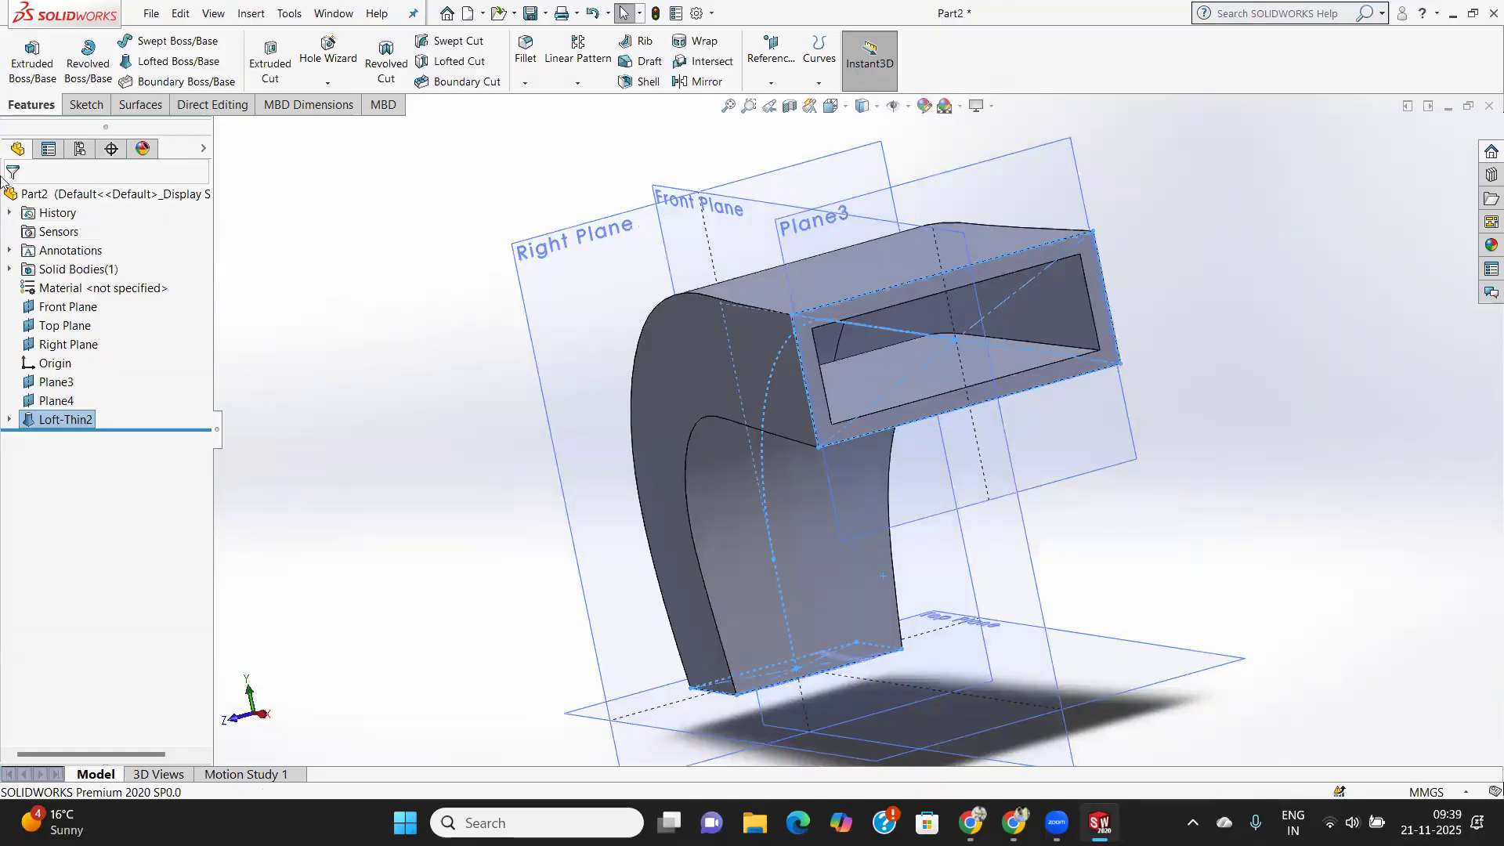
Examine the hollow curved loft from several angles, including its open ends and outer faces.
{"action": "scroll", "coordinate": [1063, 401], "scroll_direction": "down", "scroll_amount": 1}
{"action": "middle_click_drag", "start_coordinate": [1063, 402], "coordinate": [1228, 246]}
{"action": "scroll", "coordinate": [909, 272], "scroll_direction": "down", "scroll_amount": 3}
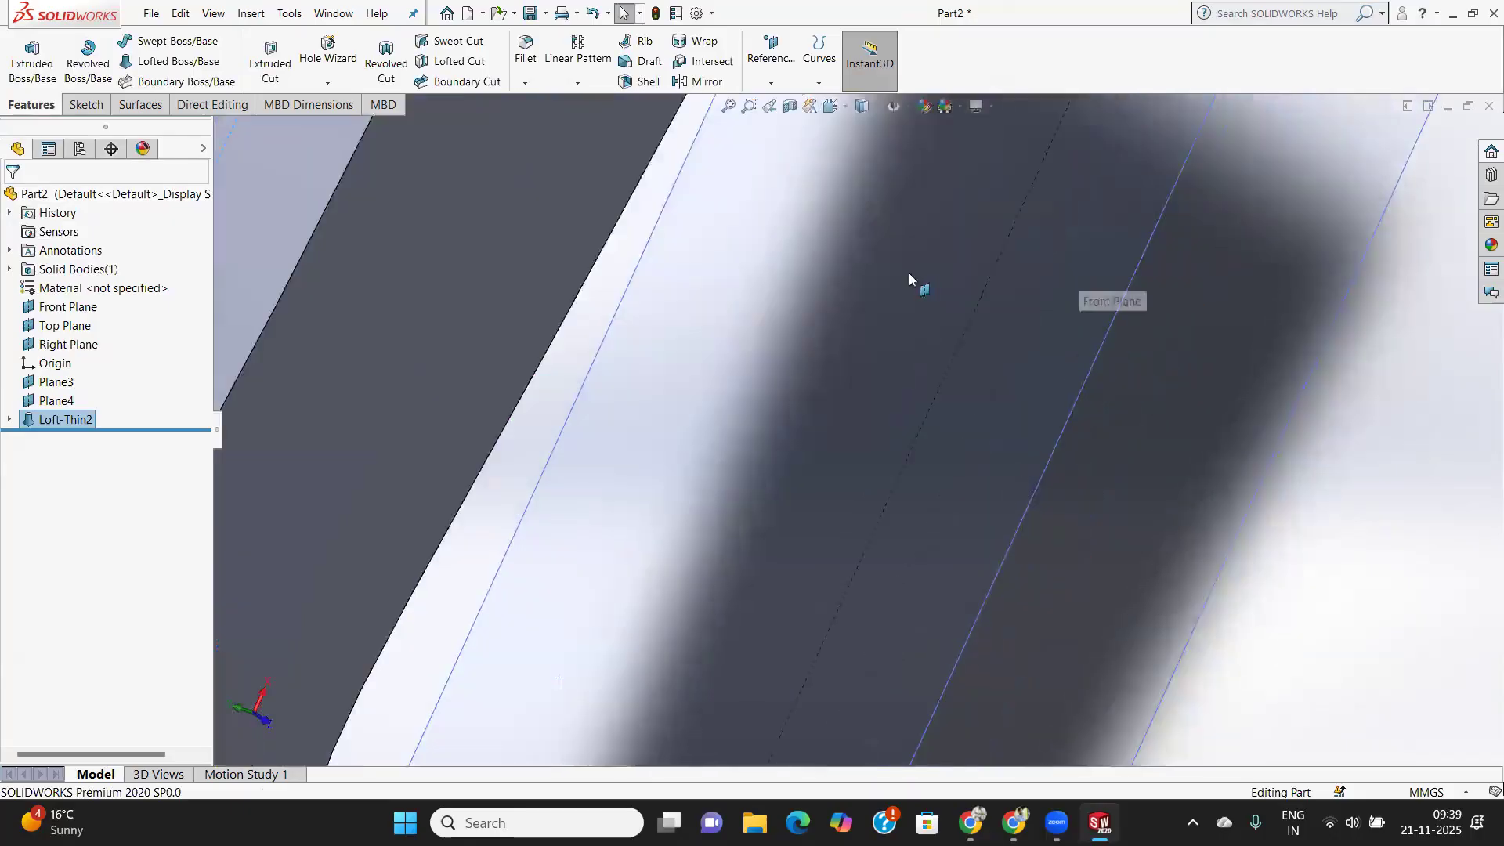
{"action": "scroll", "coordinate": [908, 270], "scroll_direction": "up", "scroll_amount": 6}
{"action": "middle_click_drag", "start_coordinate": [746, 390], "coordinate": [809, 262]}
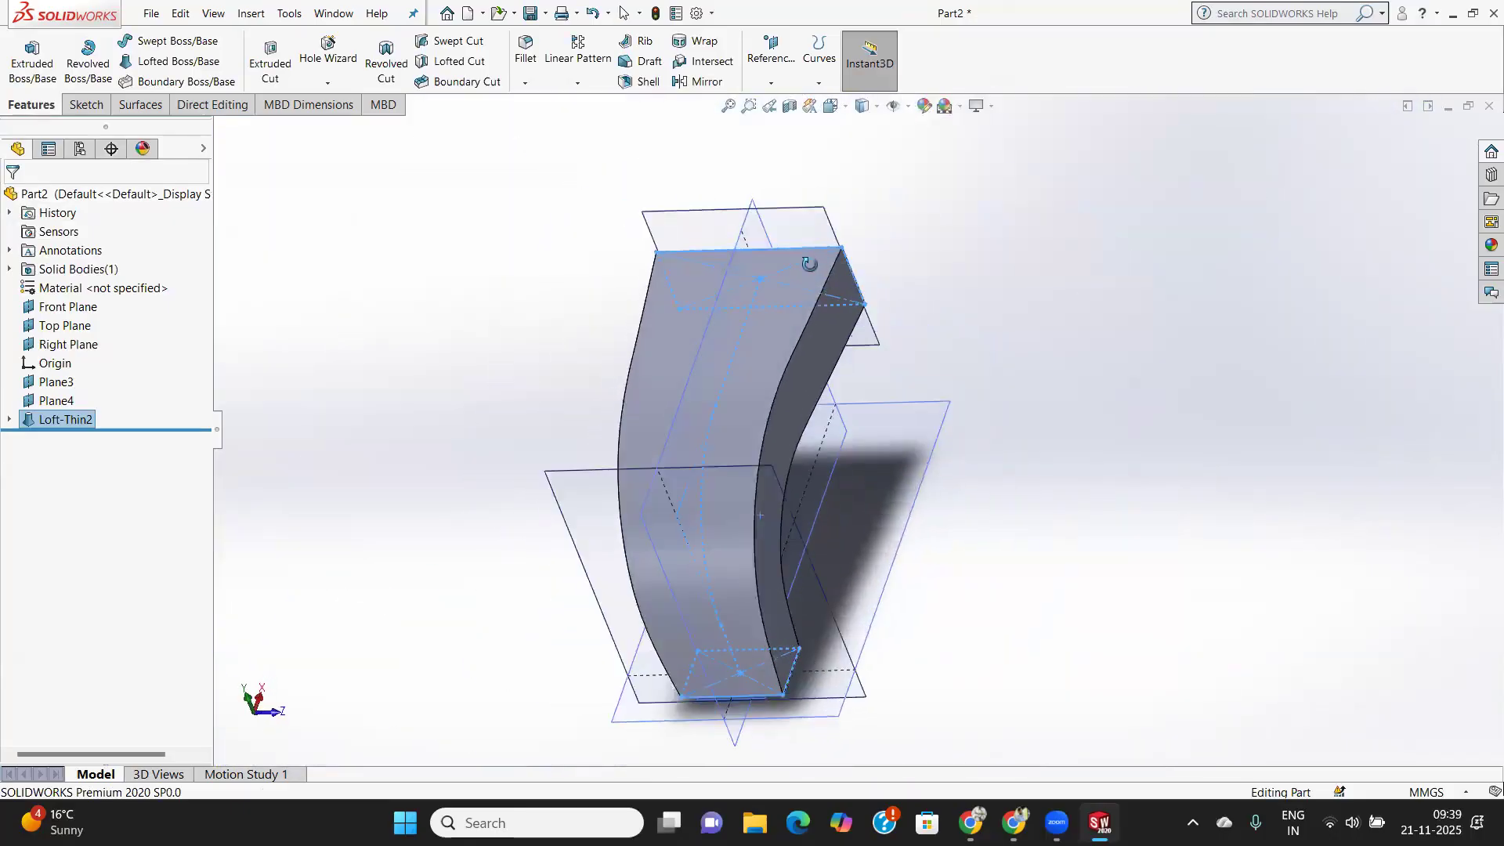
{"action": "middle_click_drag", "start_coordinate": [722, 547], "coordinate": [869, 231]}
{"action": "middle_click_drag", "start_coordinate": [833, 533], "coordinate": [1061, 319]}
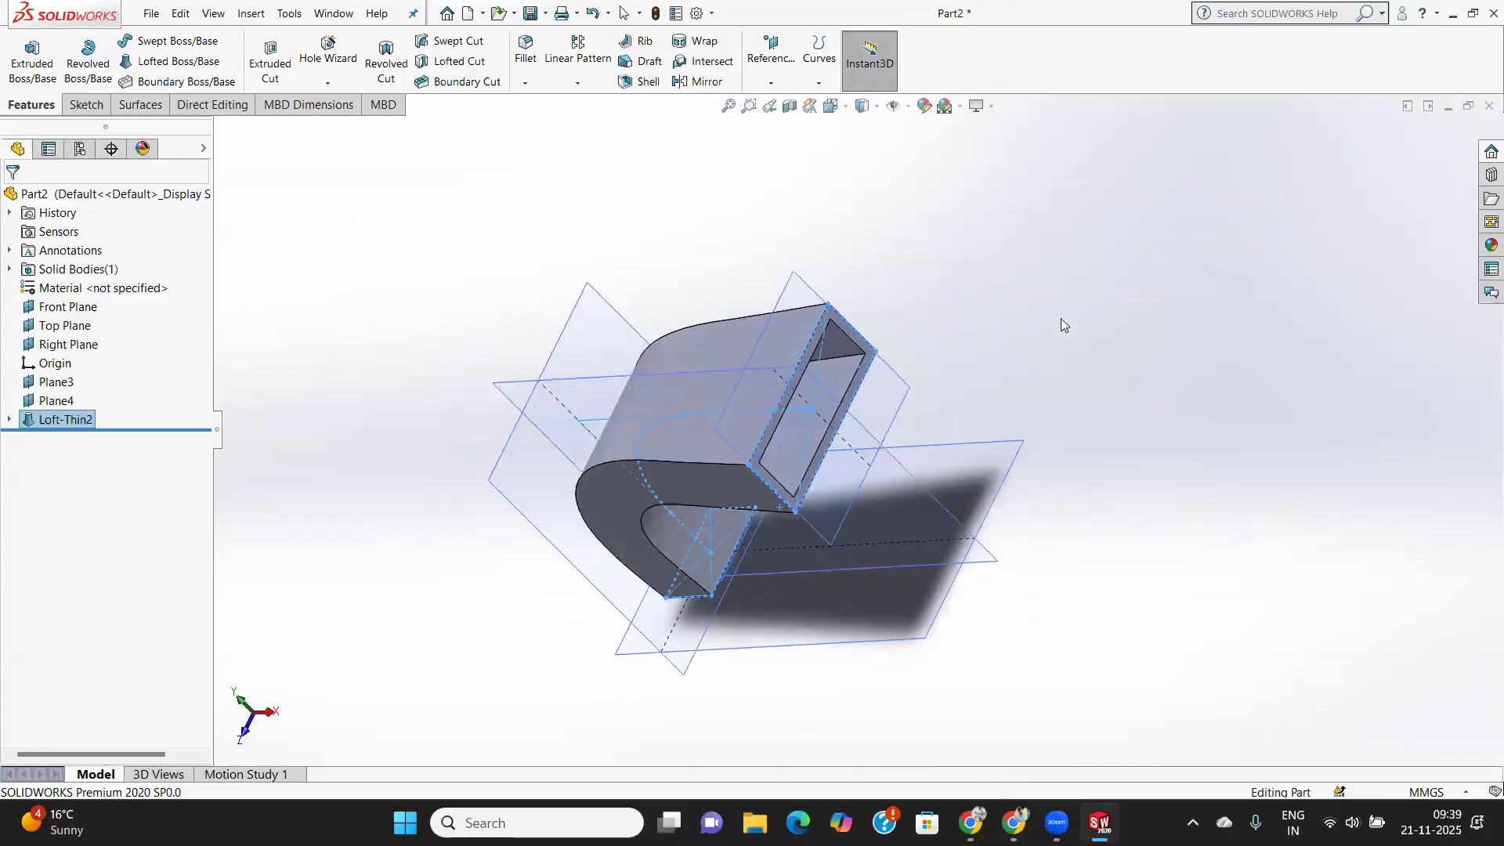
{"action": "middle_click_drag", "start_coordinate": [689, 577], "coordinate": [799, 433]}
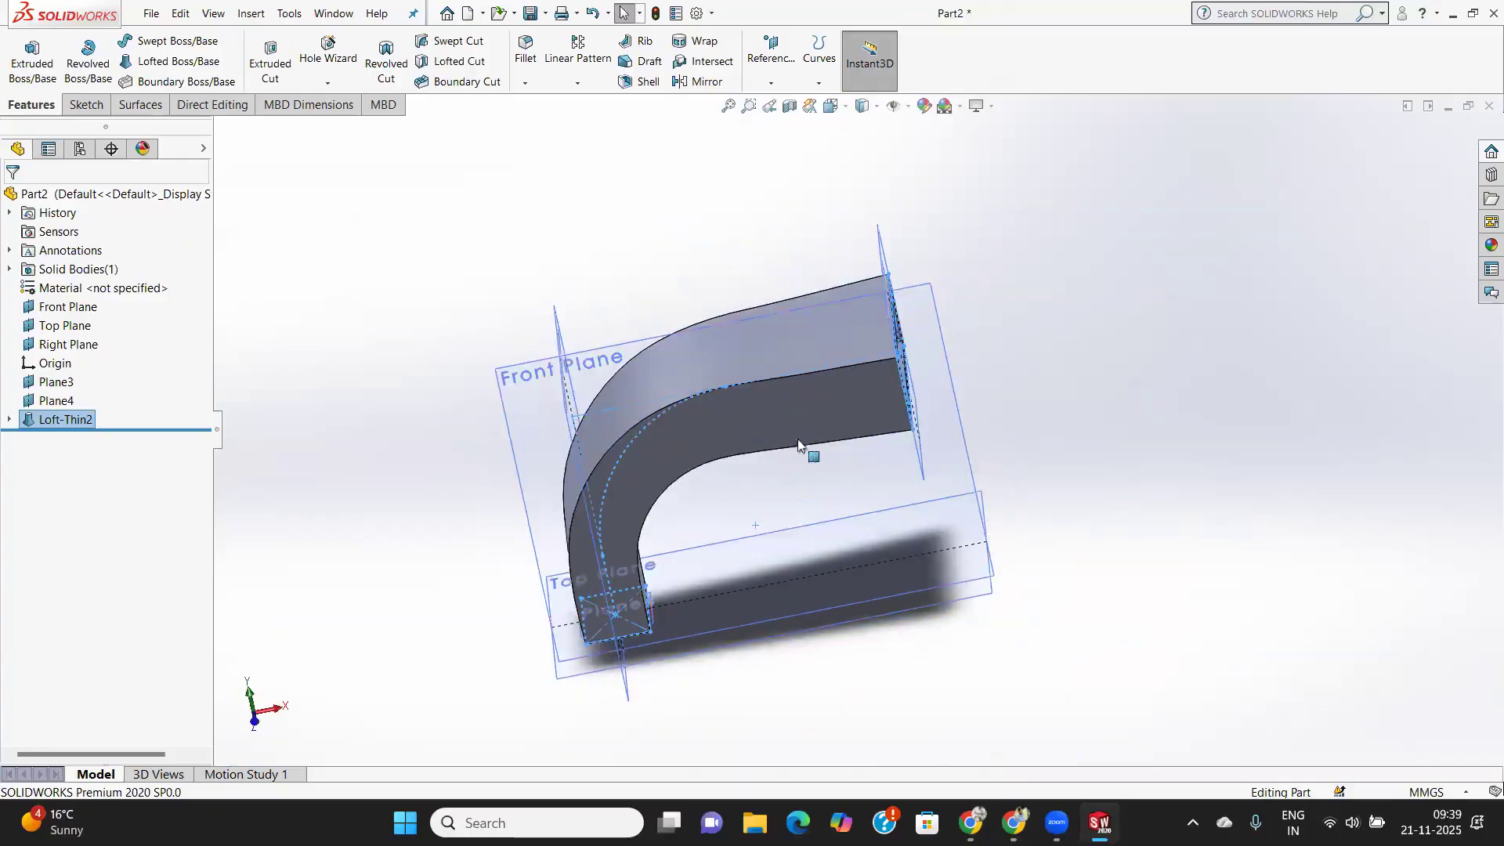
{"action": "scroll", "coordinate": [794, 474], "scroll_direction": "down", "scroll_amount": 2}
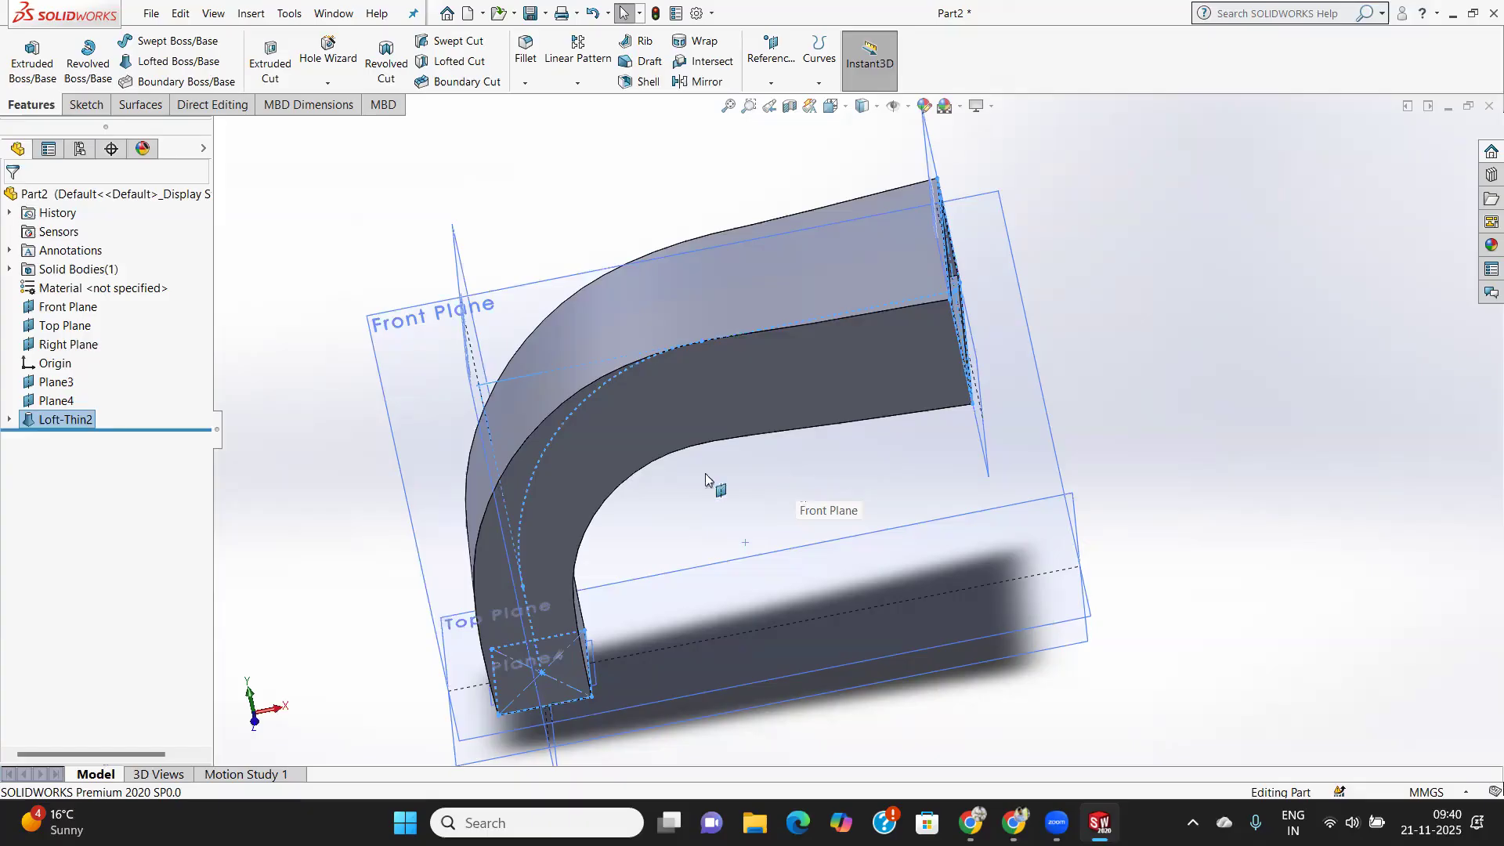
Delete the thin loft feature while keeping its profile and path sketches.
{"action": "right_click", "coordinate": [54, 421]}
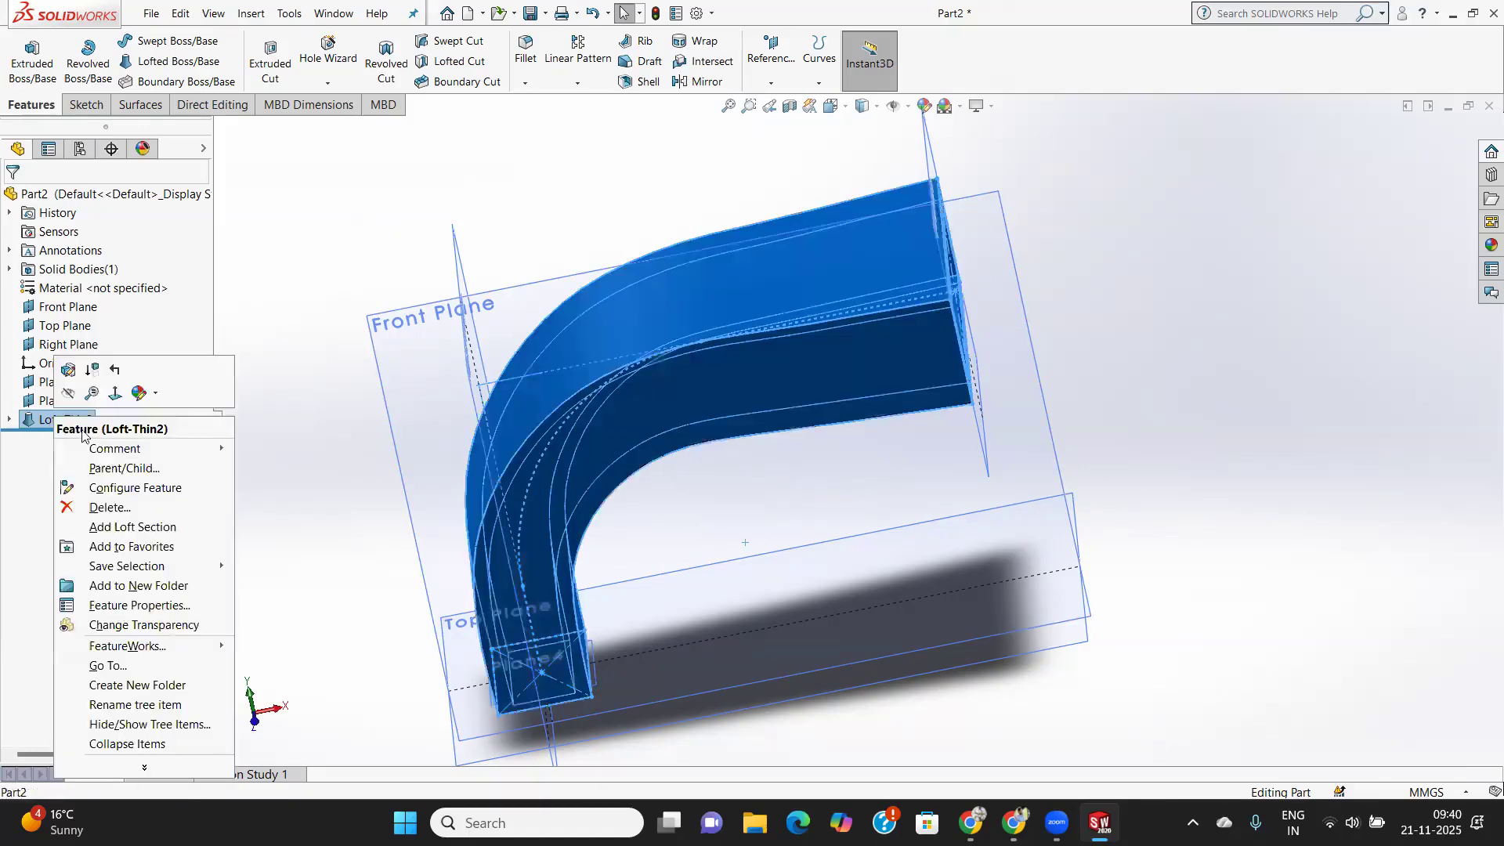
{"action": "left_click", "coordinate": [116, 510]}
{"action": "left_click", "coordinate": [876, 309]}
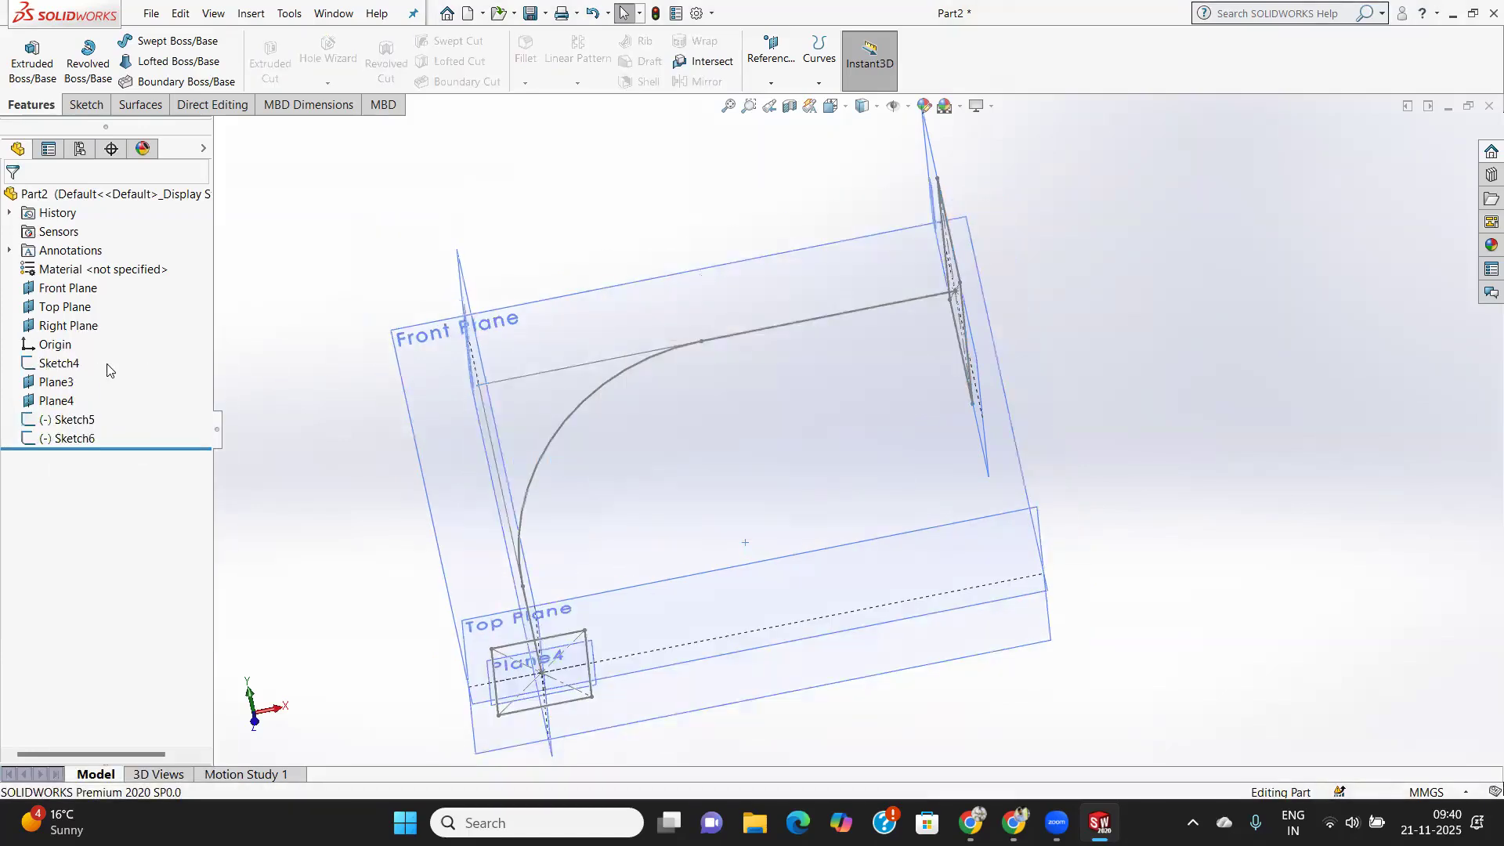
Delete the two rectangular profile sketches, Sketch5 and Sketch6, at the ends of the path.
{"action": "right_click", "coordinate": [61, 423]}
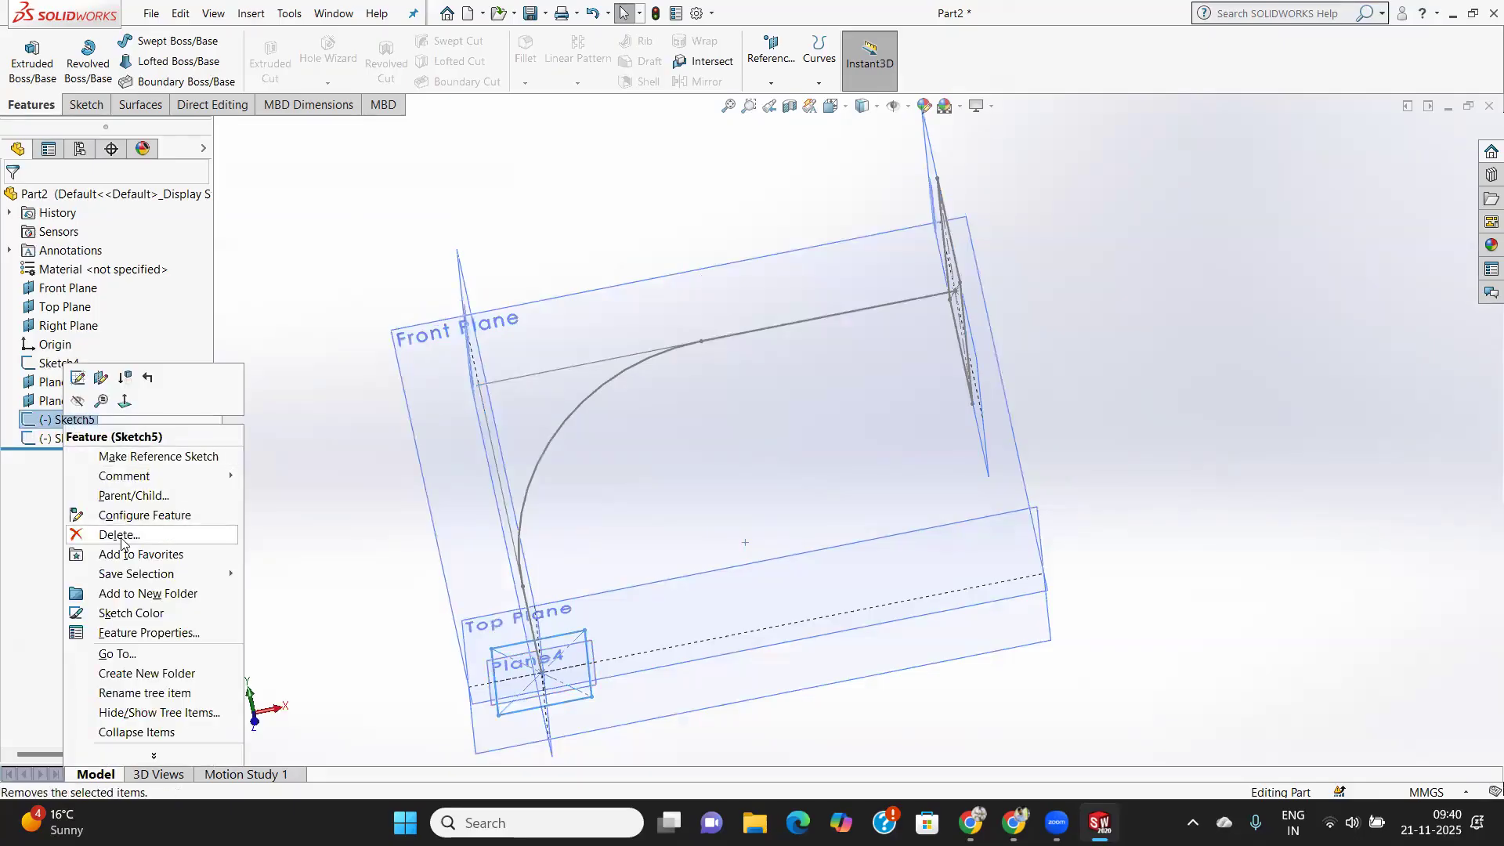
{"action": "left_click", "coordinate": [120, 535]}
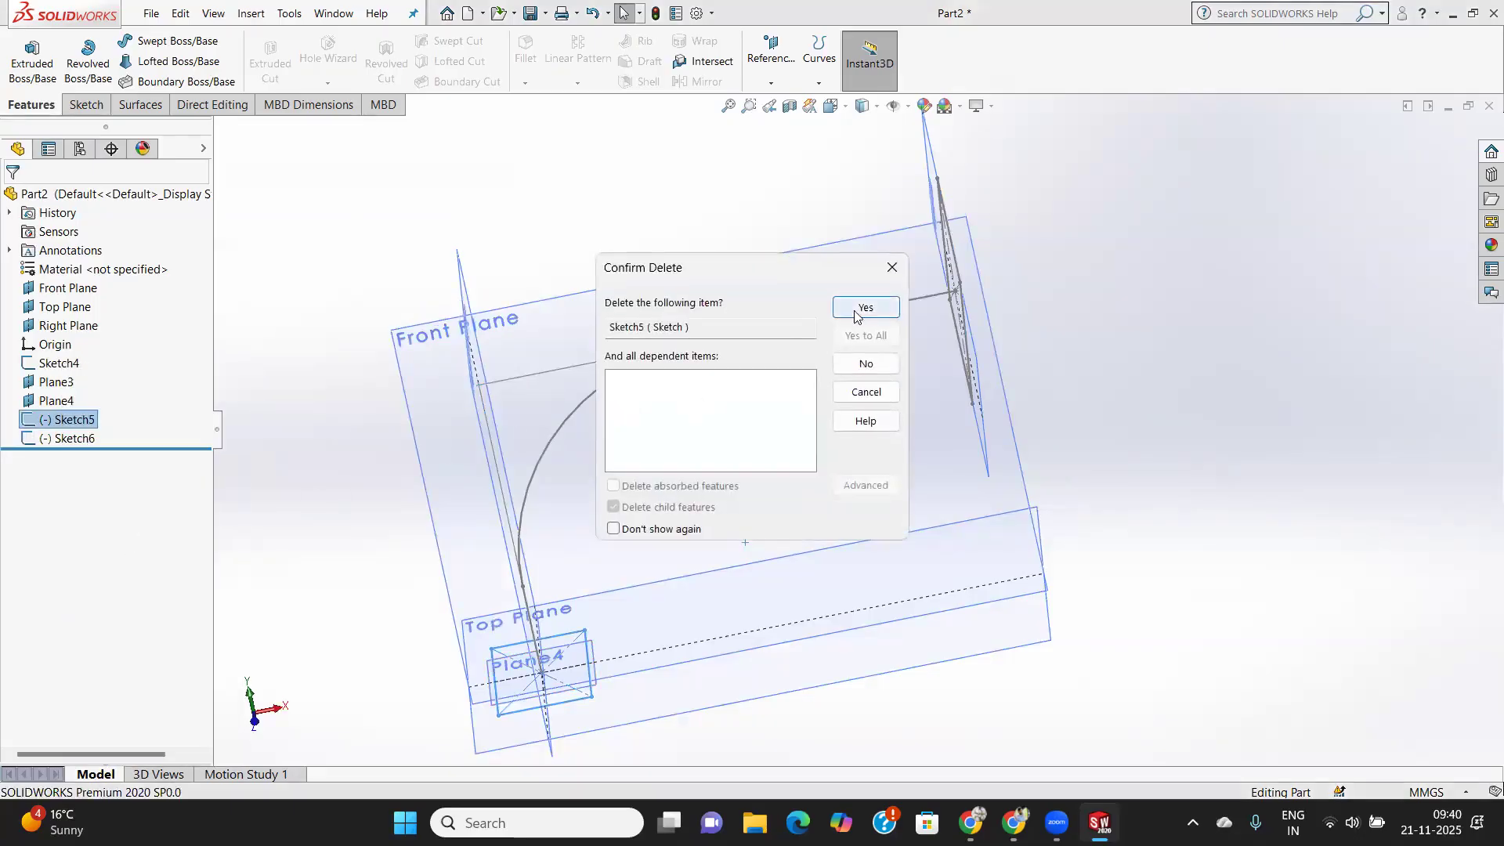
{"action": "left_click", "coordinate": [871, 307]}
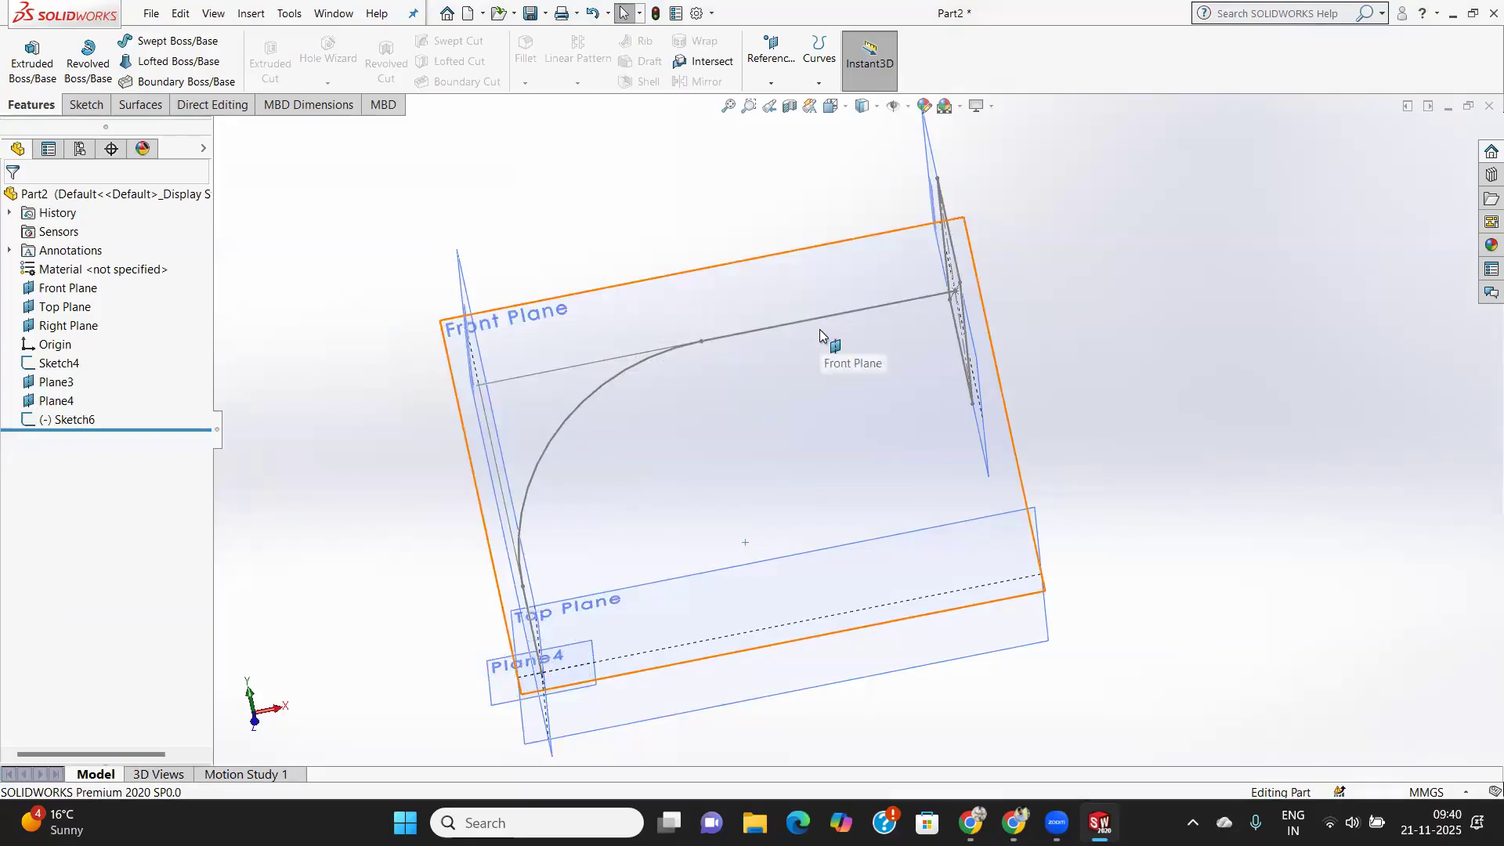
{"action": "right_click", "coordinate": [88, 421]}
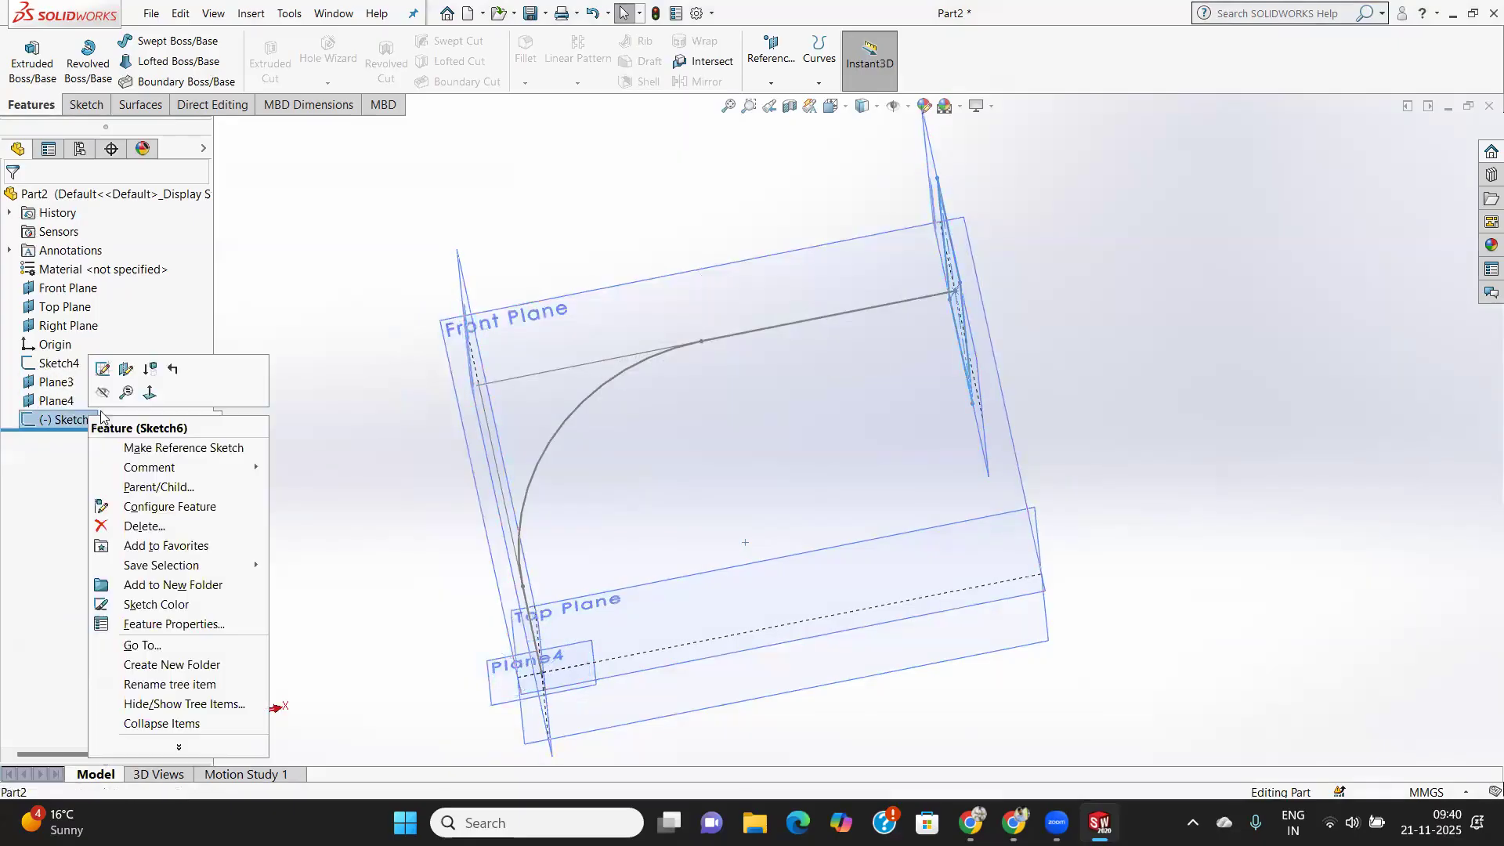
{"action": "left_click", "coordinate": [137, 523]}
{"action": "left_click", "coordinate": [865, 309]}
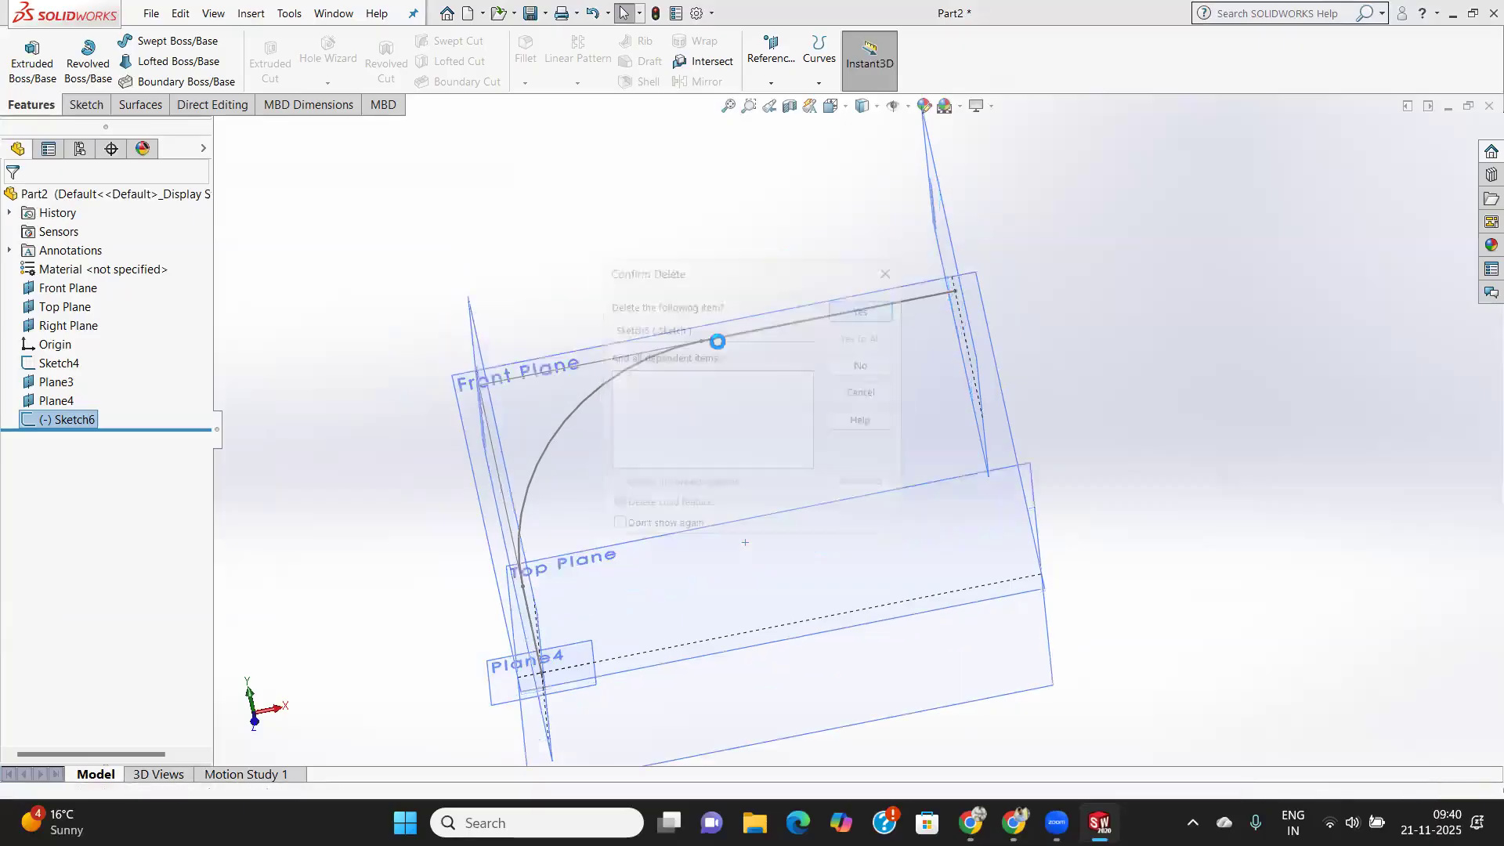
Delete the two reference planes, Plane3 and Plane4, at the ends of the path.
{"action": "left_click", "coordinate": [55, 382]}
{"action": "right_click", "coordinate": [61, 383]}
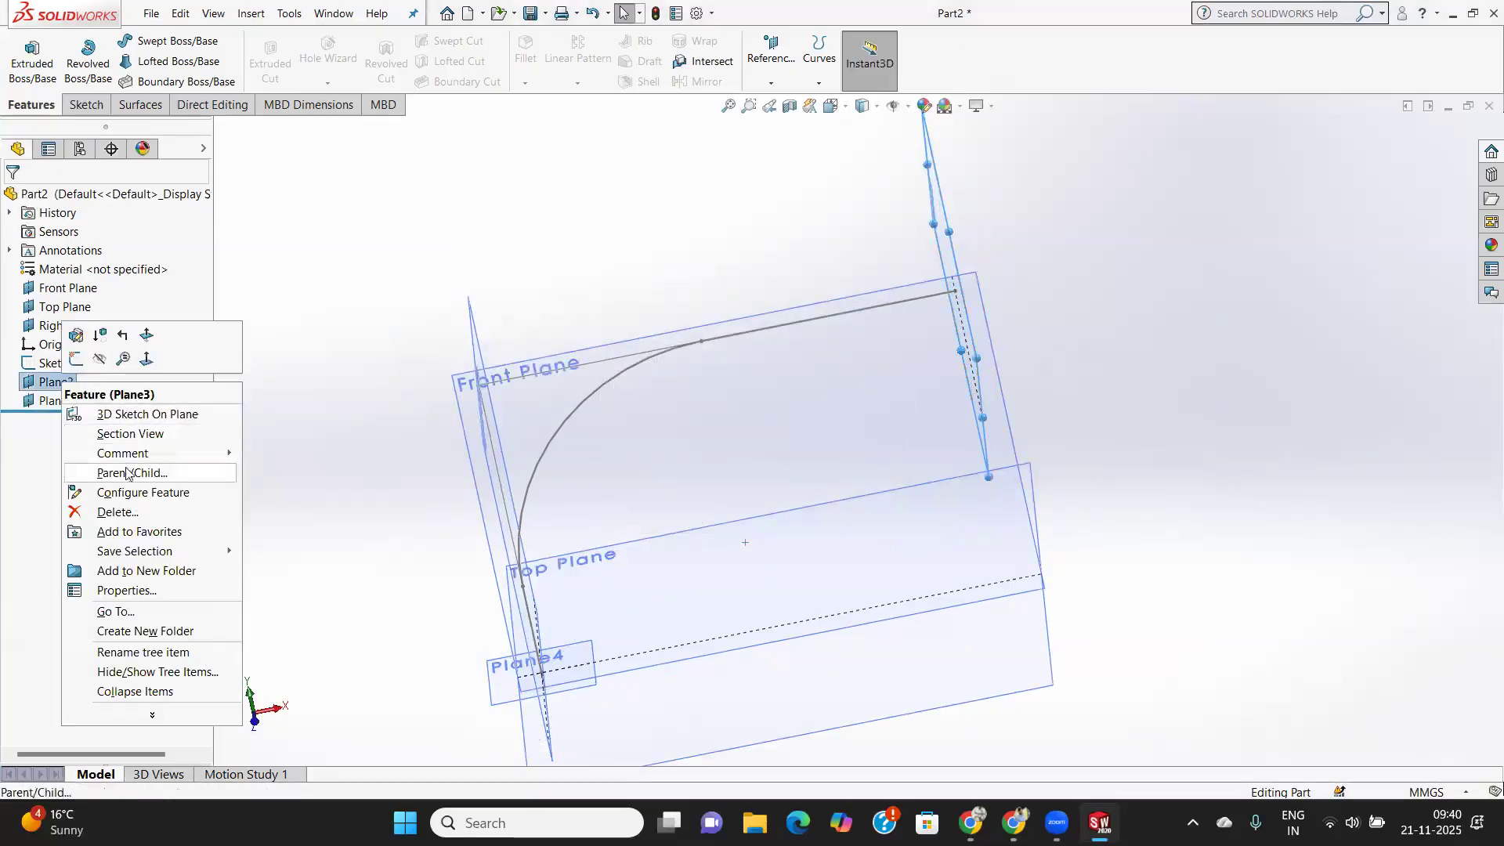
{"action": "left_click", "coordinate": [121, 511]}
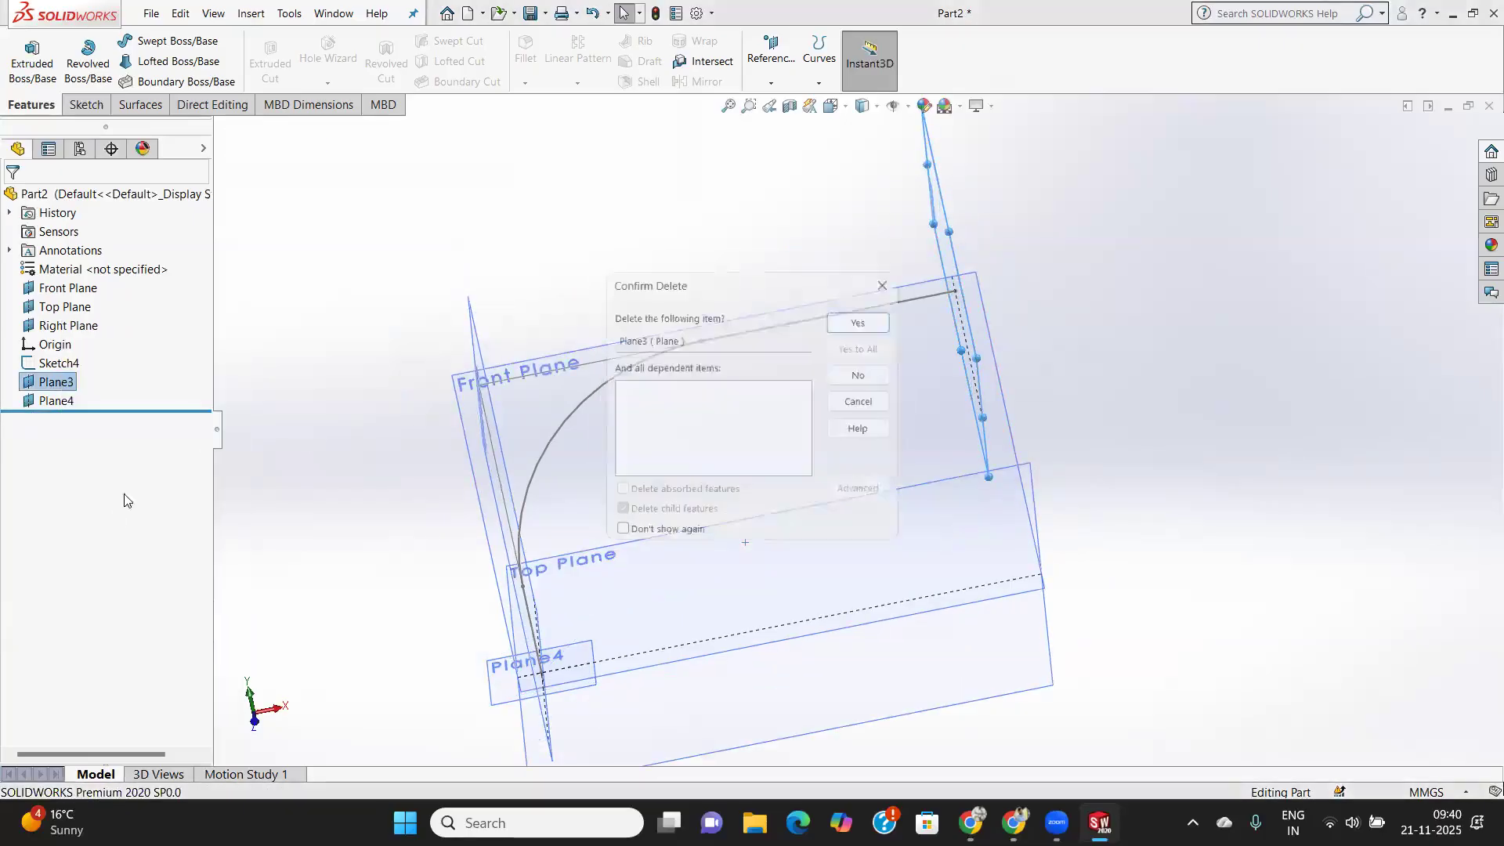
{"action": "left_click", "coordinate": [868, 314]}
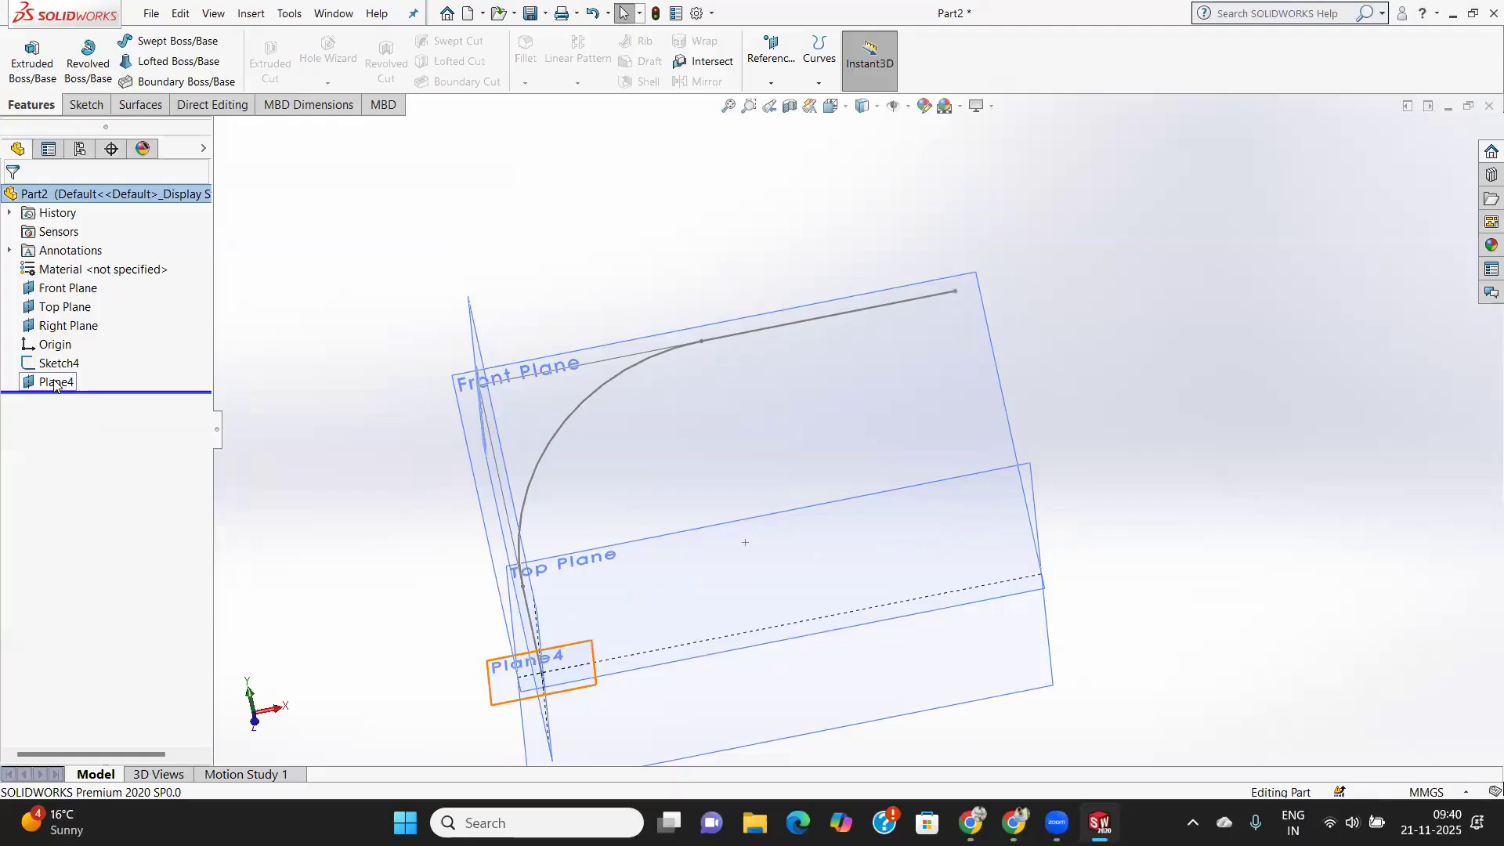
{"action": "left_click", "coordinate": [57, 384]}
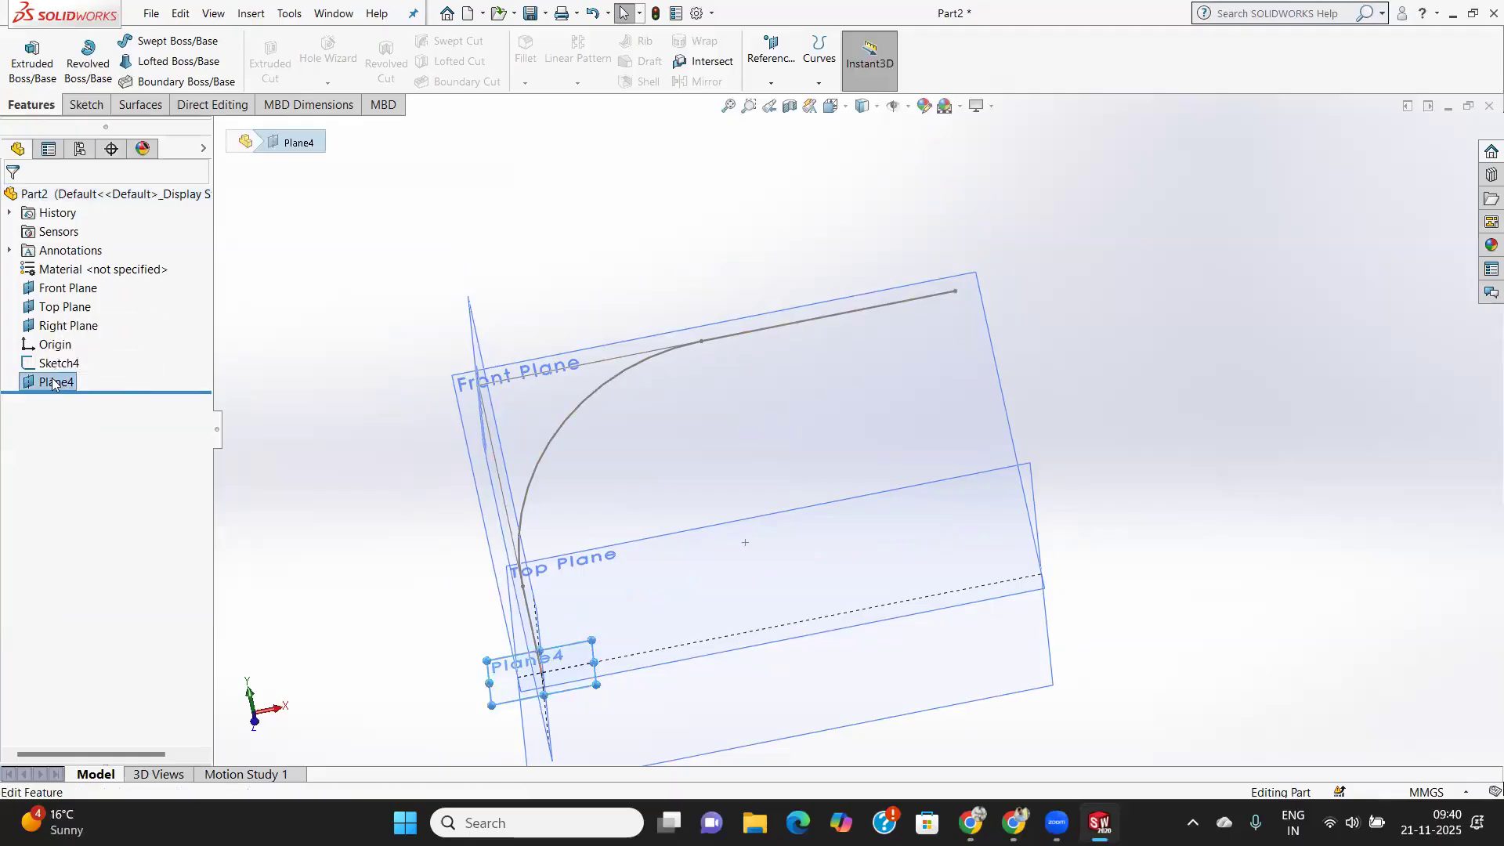
{"action": "right_click", "coordinate": [55, 383]}
{"action": "left_click", "coordinate": [115, 509]}
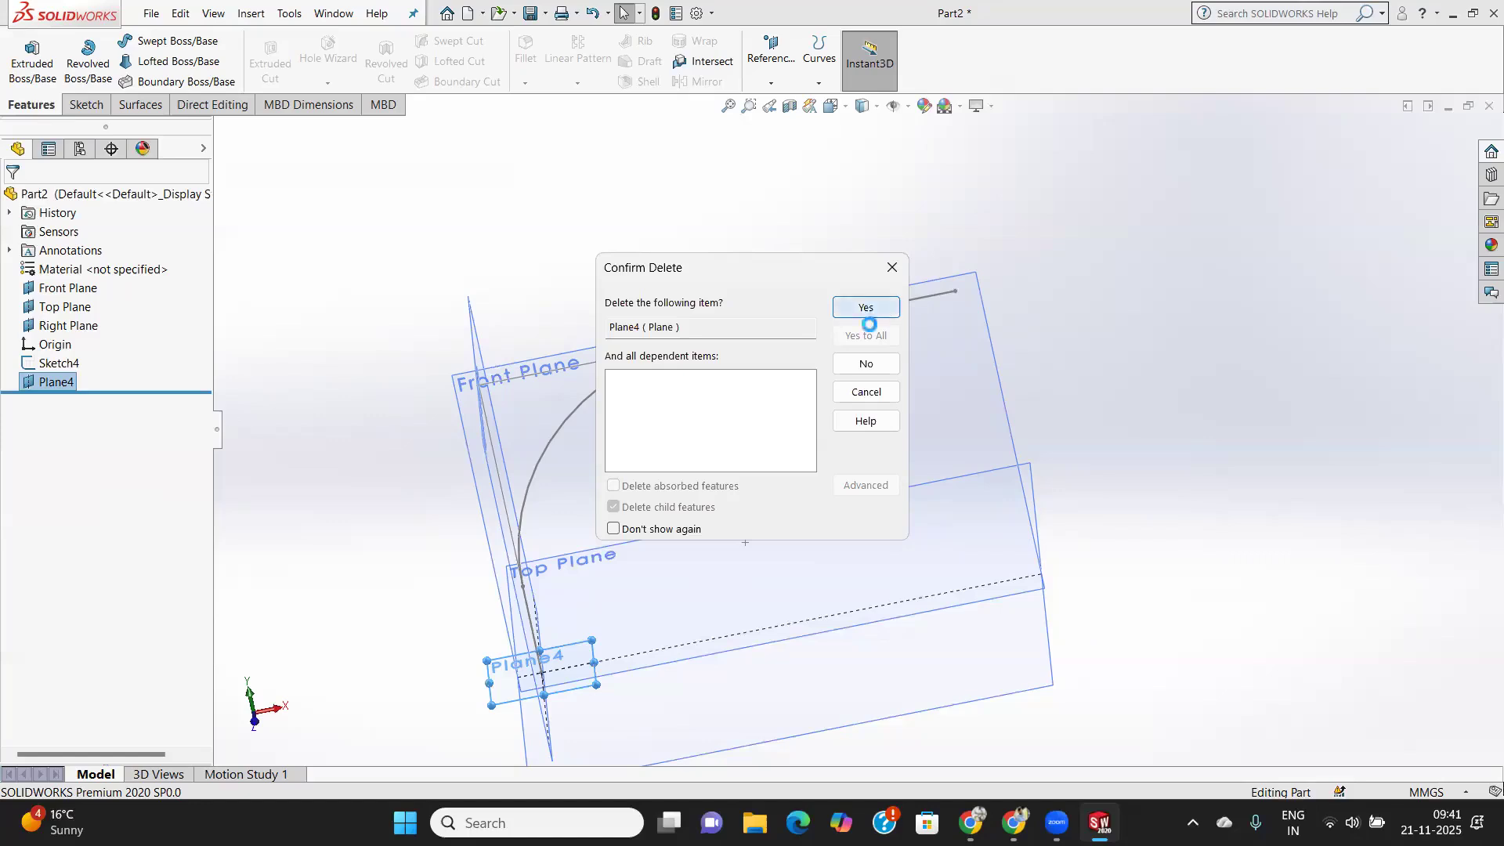
{"action": "left_click", "coordinate": [869, 309]}
Delete the curved path sketch, Sketch4, from the part.
{"action": "middle_click_drag", "start_coordinate": [667, 532], "coordinate": [729, 513]}
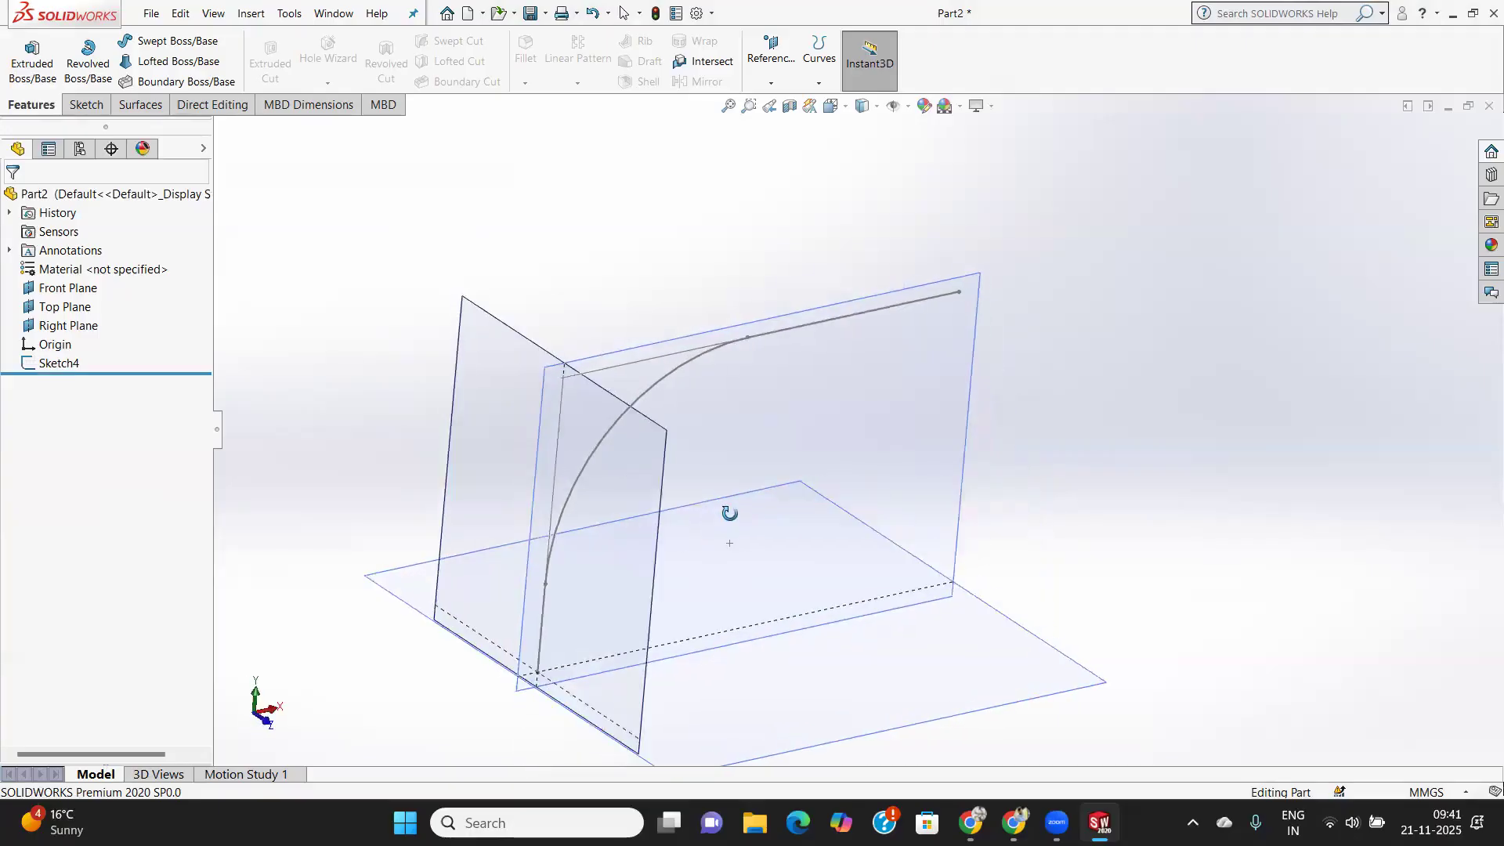
{"action": "right_click", "coordinate": [68, 371]}
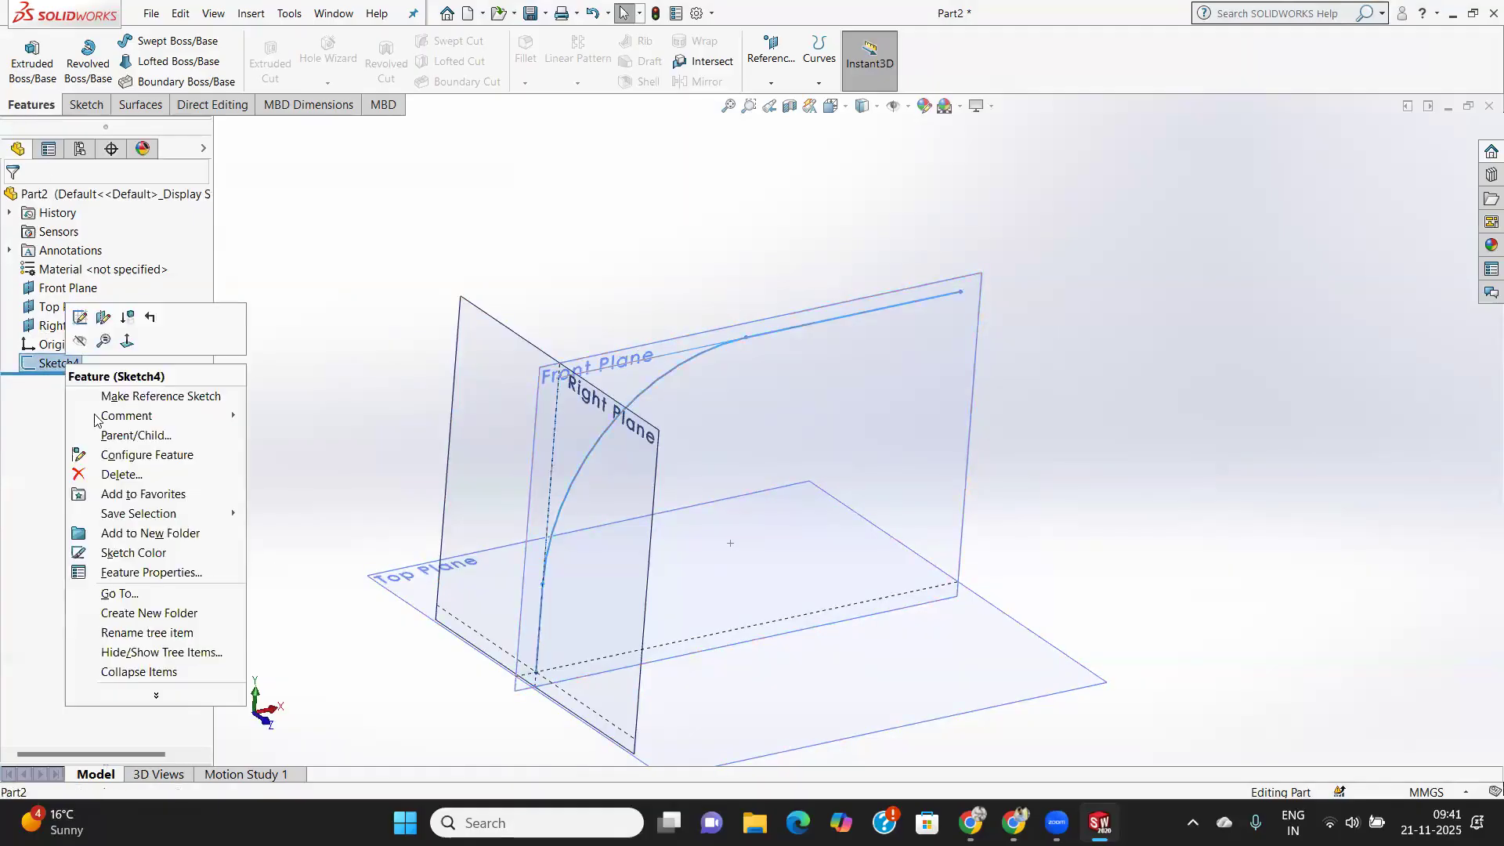
{"action": "left_click", "coordinate": [118, 474]}
{"action": "left_click", "coordinate": [883, 310]}
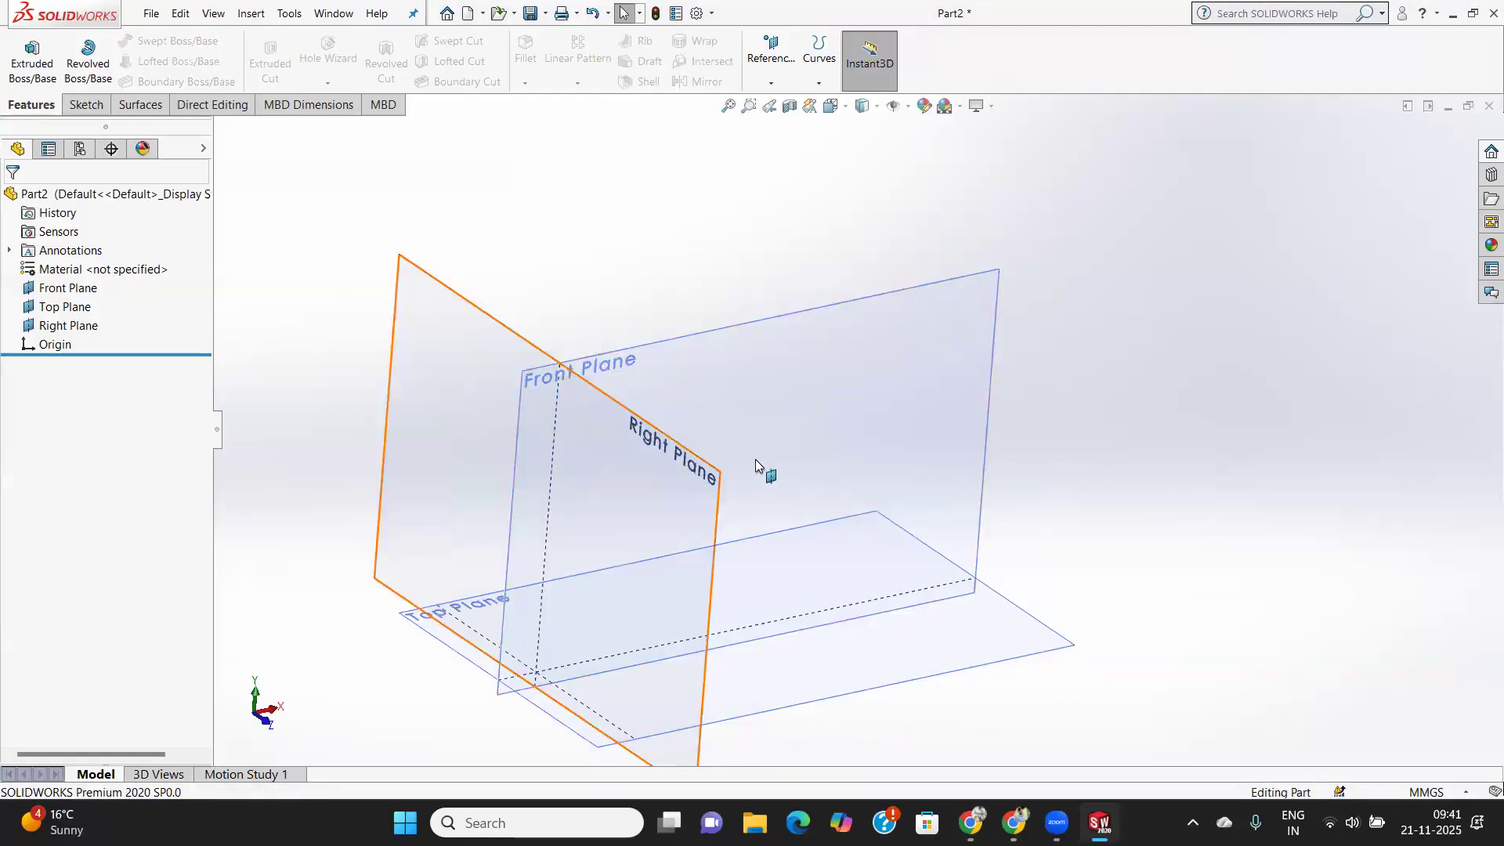
{"action": "scroll", "coordinate": [758, 462], "scroll_direction": "down", "scroll_amount": 1}
{"action": "scroll", "coordinate": [765, 429], "scroll_direction": "up", "scroll_amount": 3}
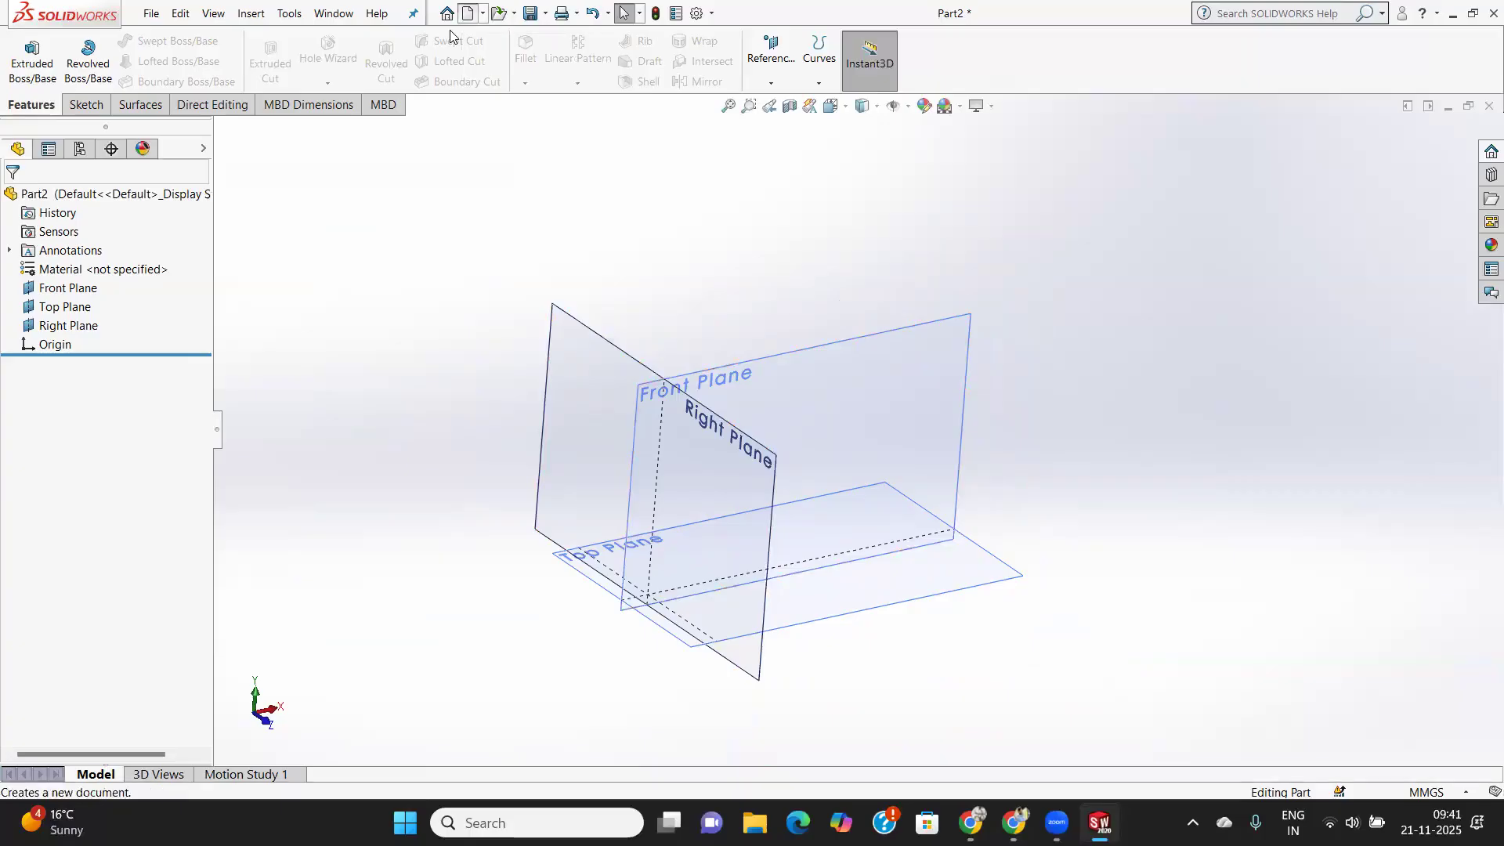
Create a new part document and turn on the display of its reference planes.
{"action": "left_click", "coordinate": [468, 12]}
{"action": "left_click", "coordinate": [684, 566]}
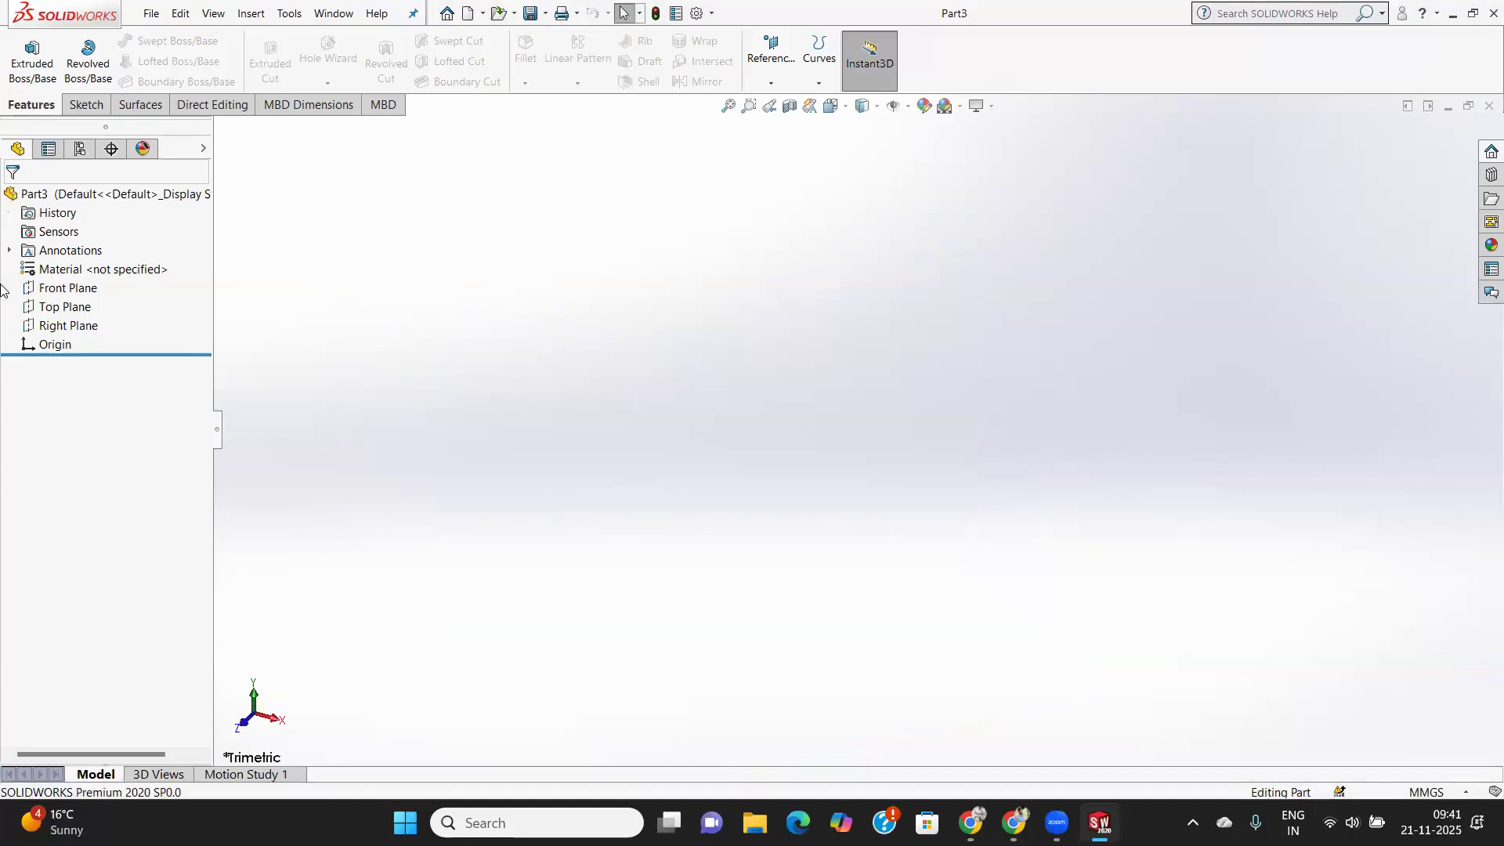
{"action": "left_click", "coordinate": [894, 107]}
{"action": "left_click", "coordinate": [918, 127]}
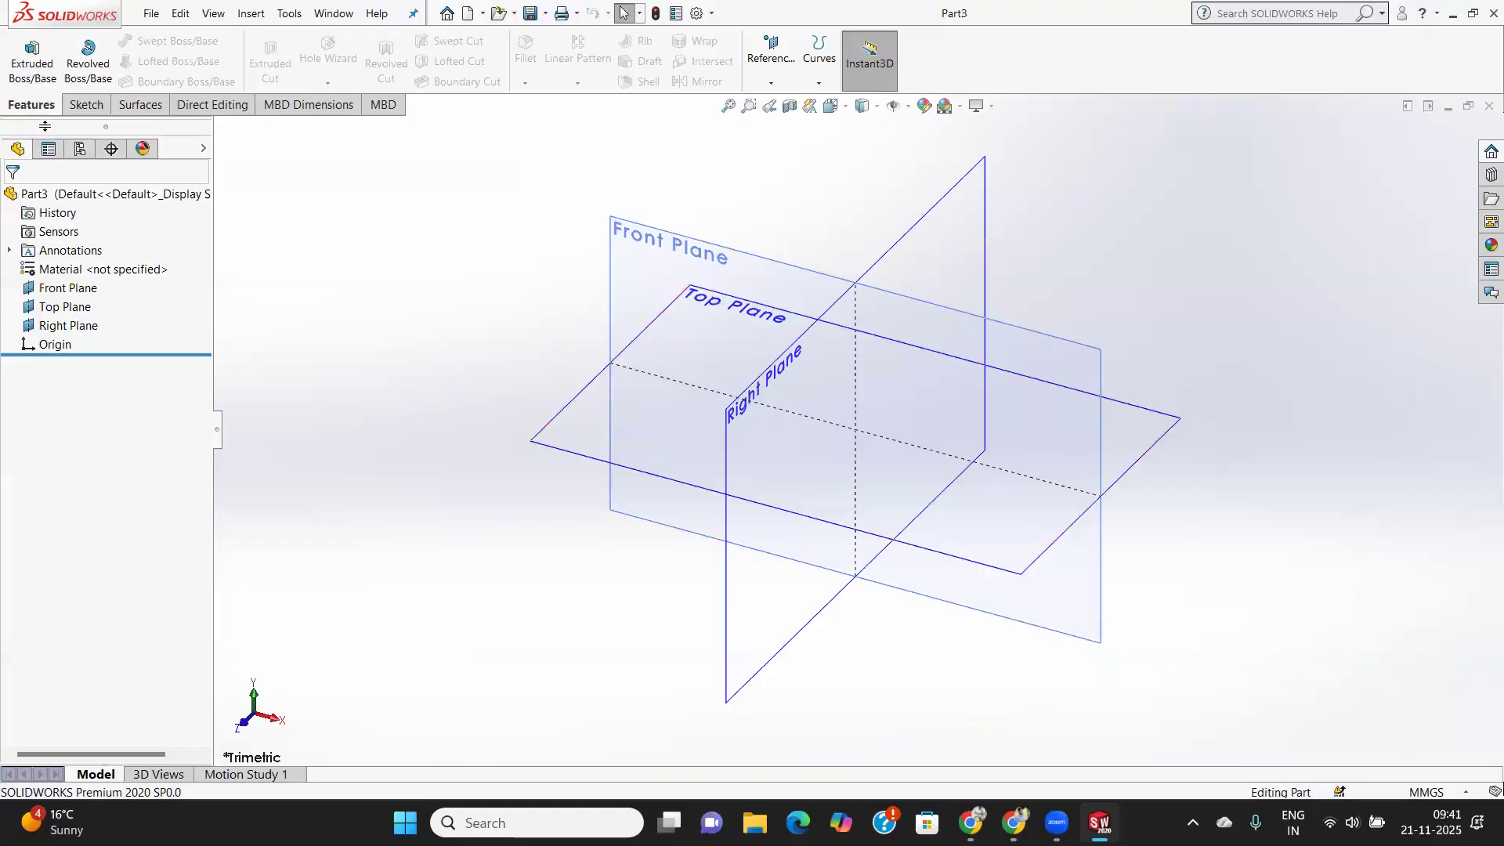
Sketch an ellipse on the Top Plane centered at the origin, with radii of about 44 mm horizontally and 31 mm vertically.
{"action": "left_click", "coordinate": [86, 104]}
{"action": "left_click", "coordinate": [24, 52]}
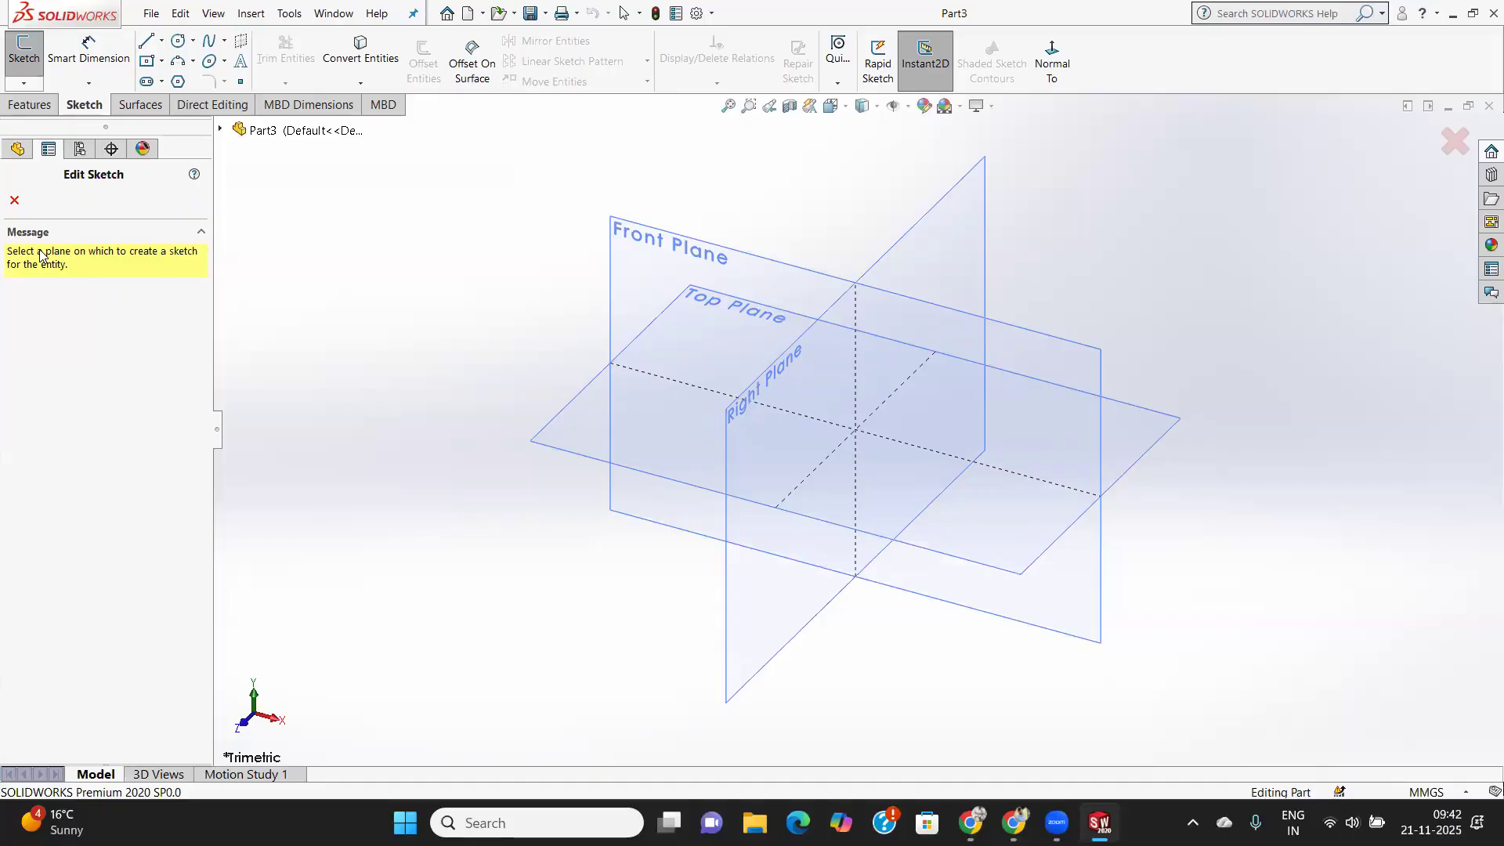
{"action": "left_click", "coordinate": [964, 512]}
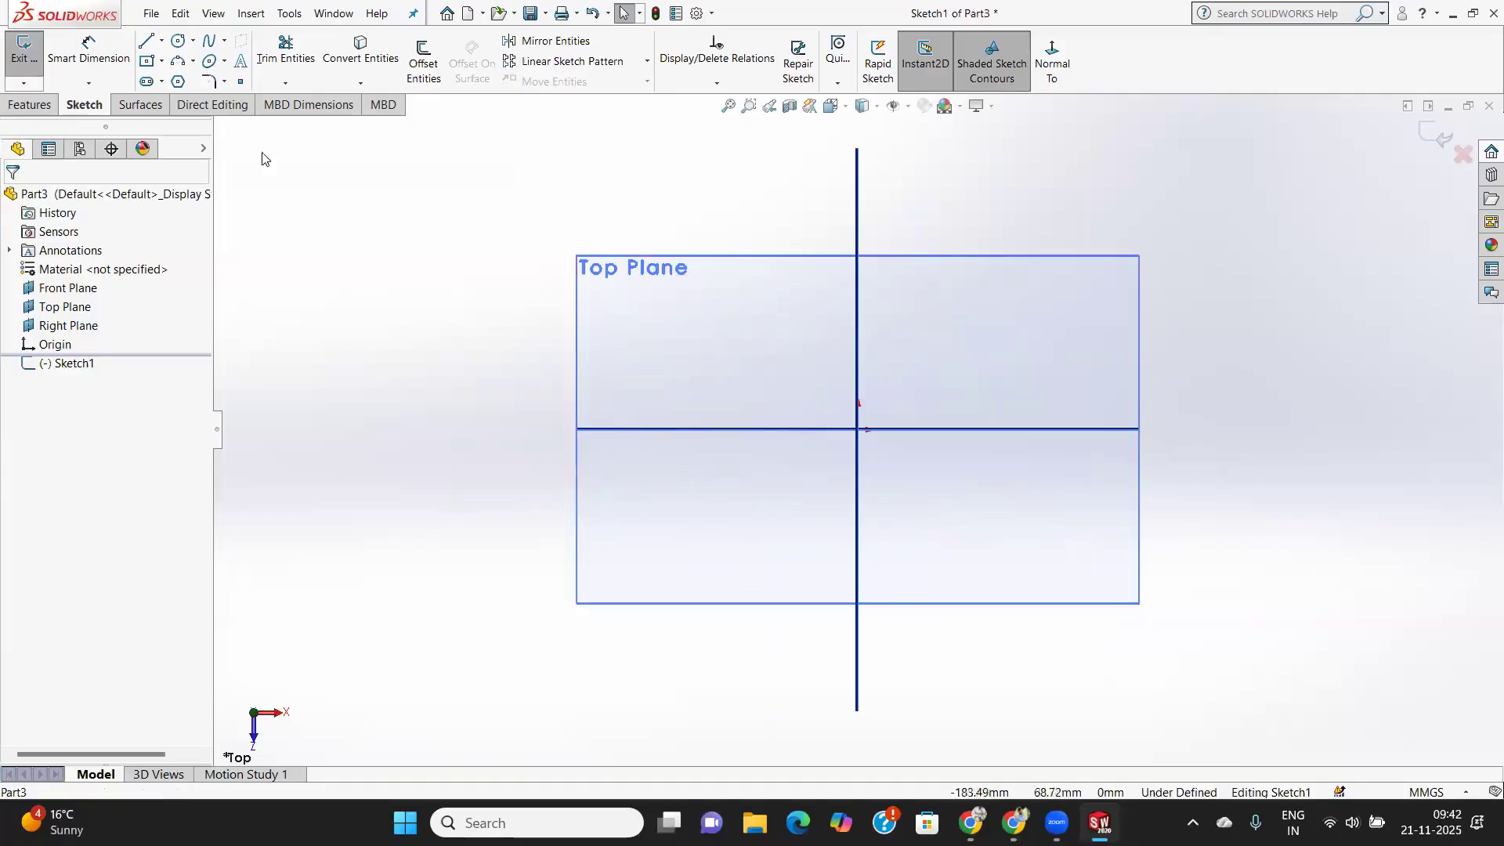
{"action": "left_click", "coordinate": [225, 63]}
{"action": "left_click", "coordinate": [239, 77]}
{"action": "left_click", "coordinate": [858, 430]}
{"action": "left_click", "coordinate": [998, 429]}
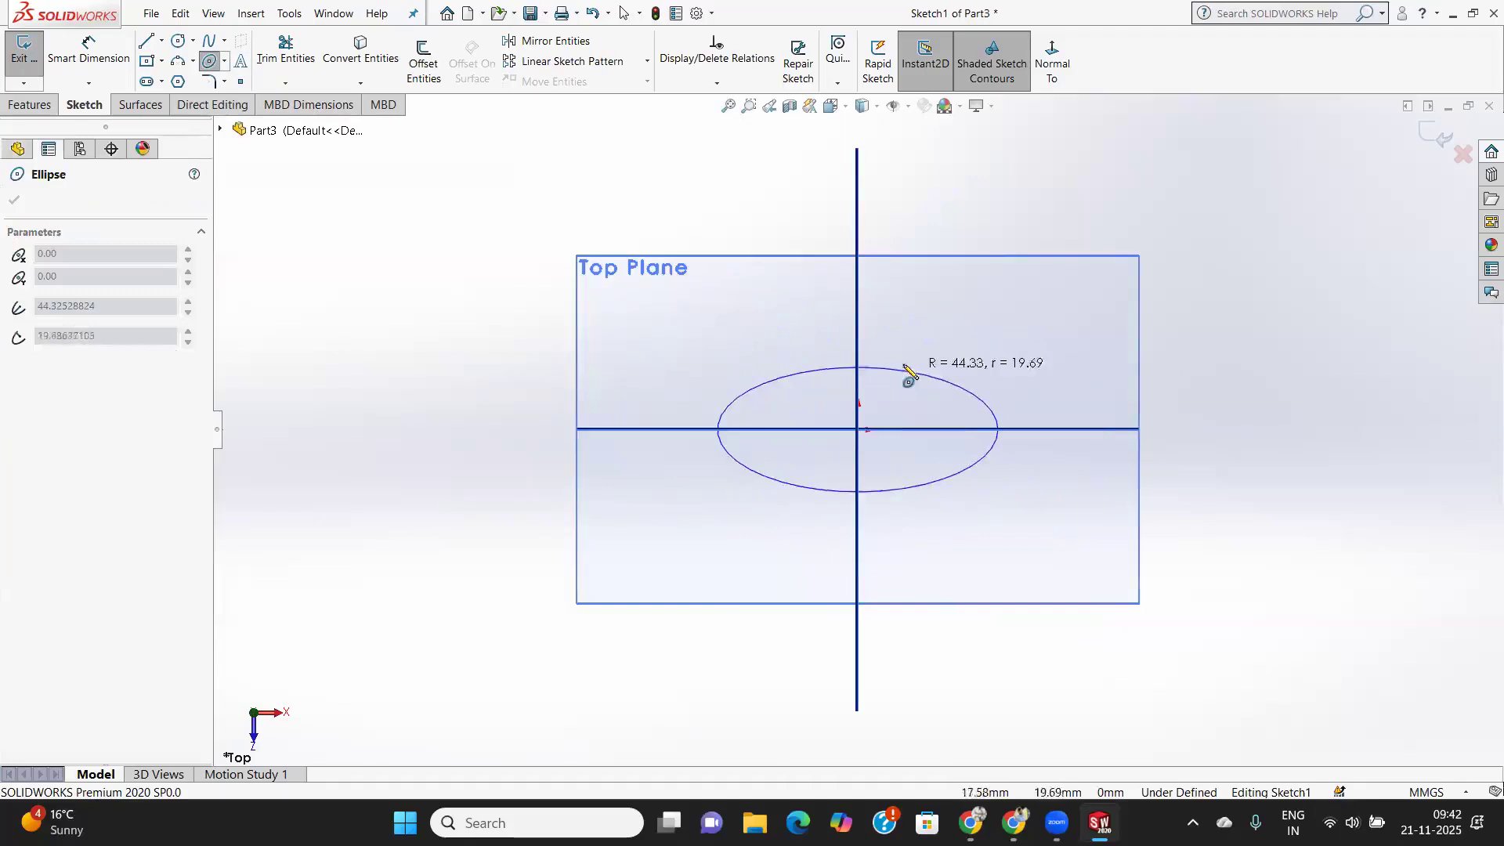
{"action": "left_click", "coordinate": [862, 333]}
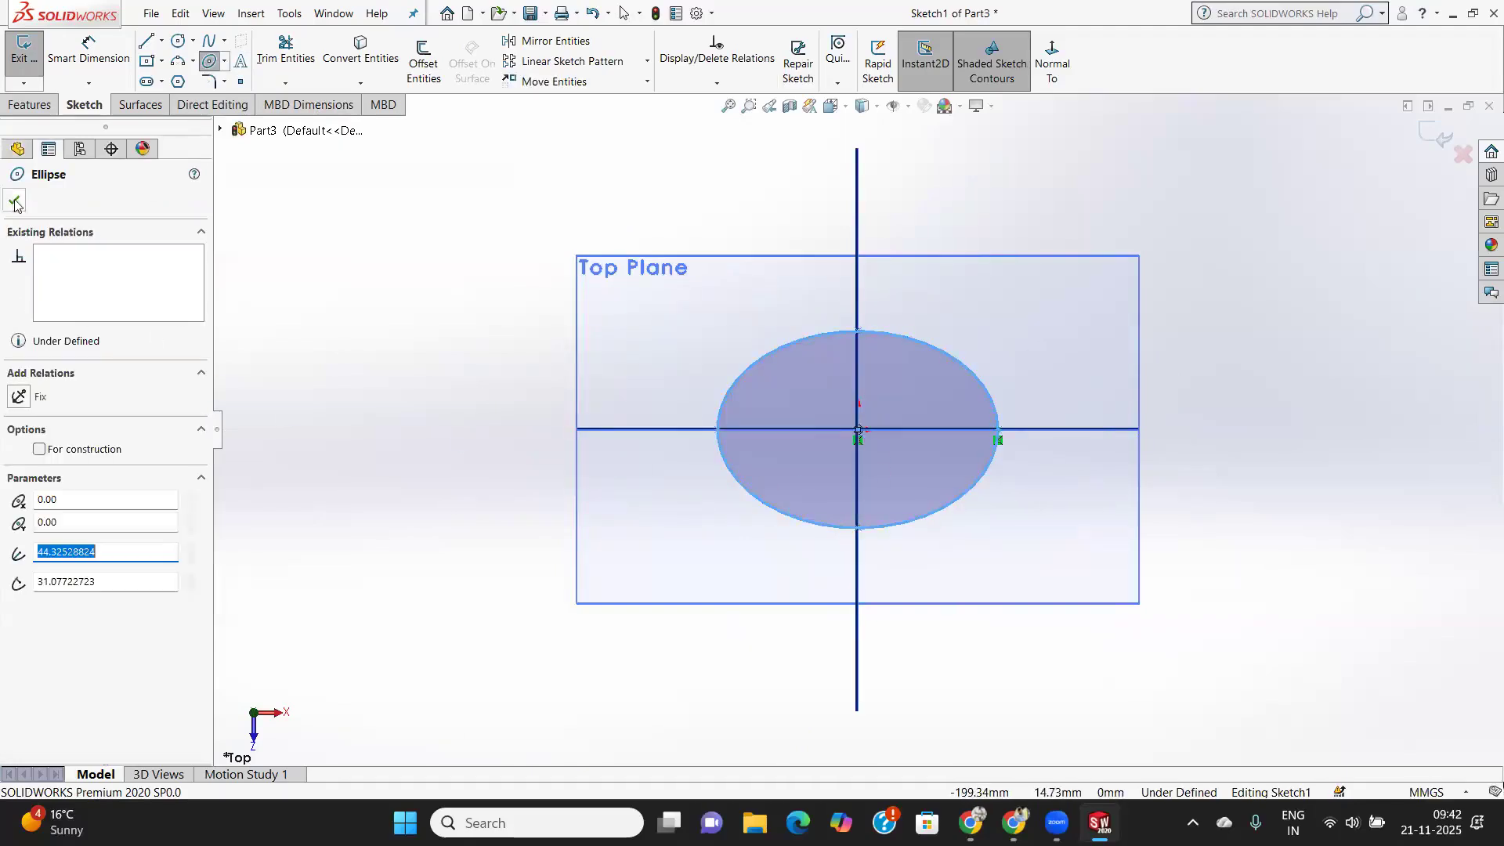
{"action": "left_click", "coordinate": [14, 201]}
Dimension the ellipse's horizontal radius from its center to its side point as 50 mm.
{"action": "left_click", "coordinate": [90, 57]}
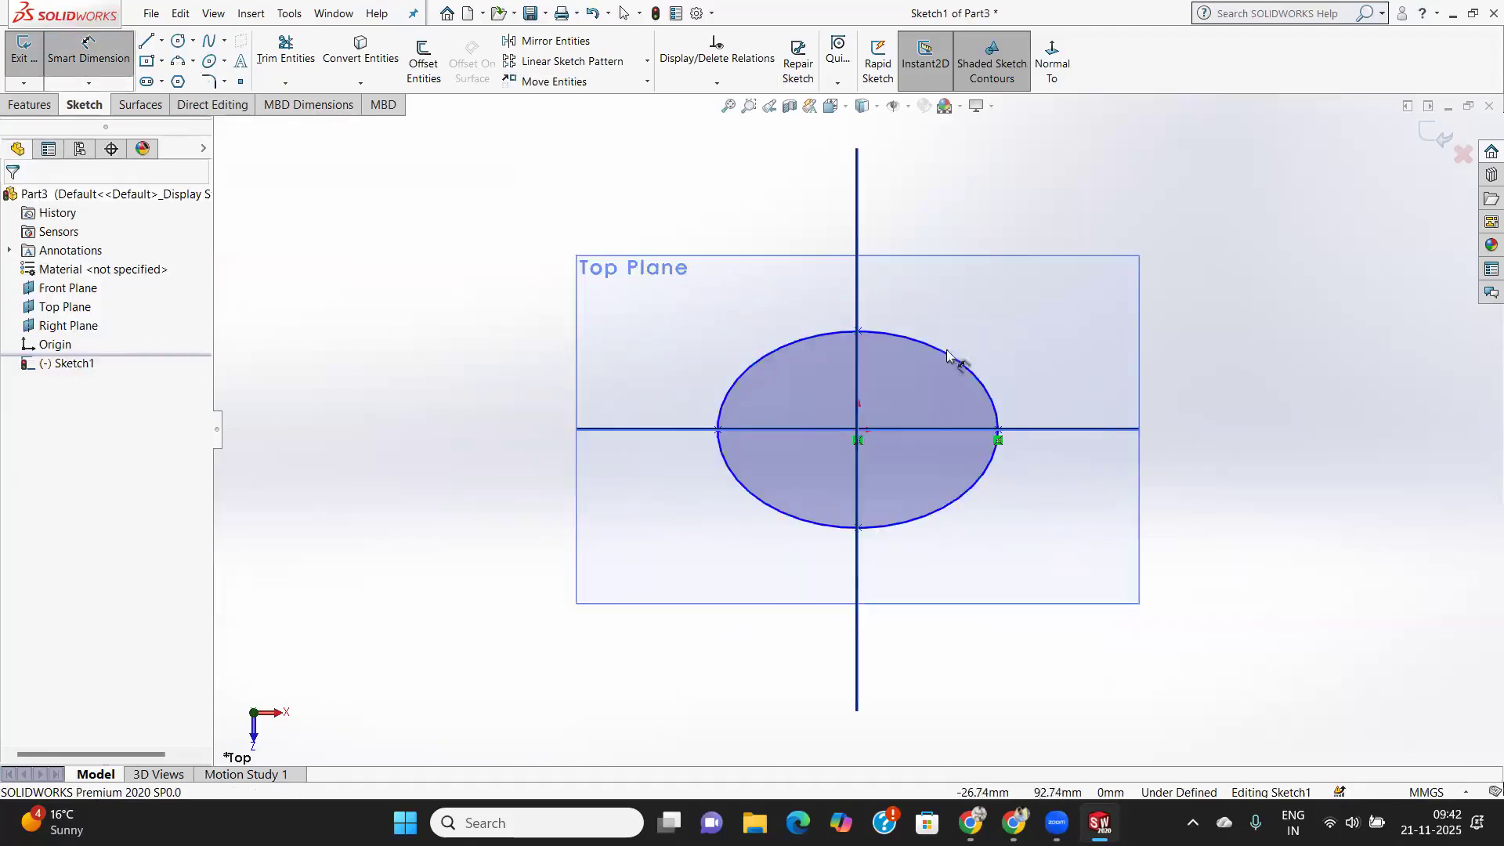
{"action": "left_click", "coordinate": [859, 430]}
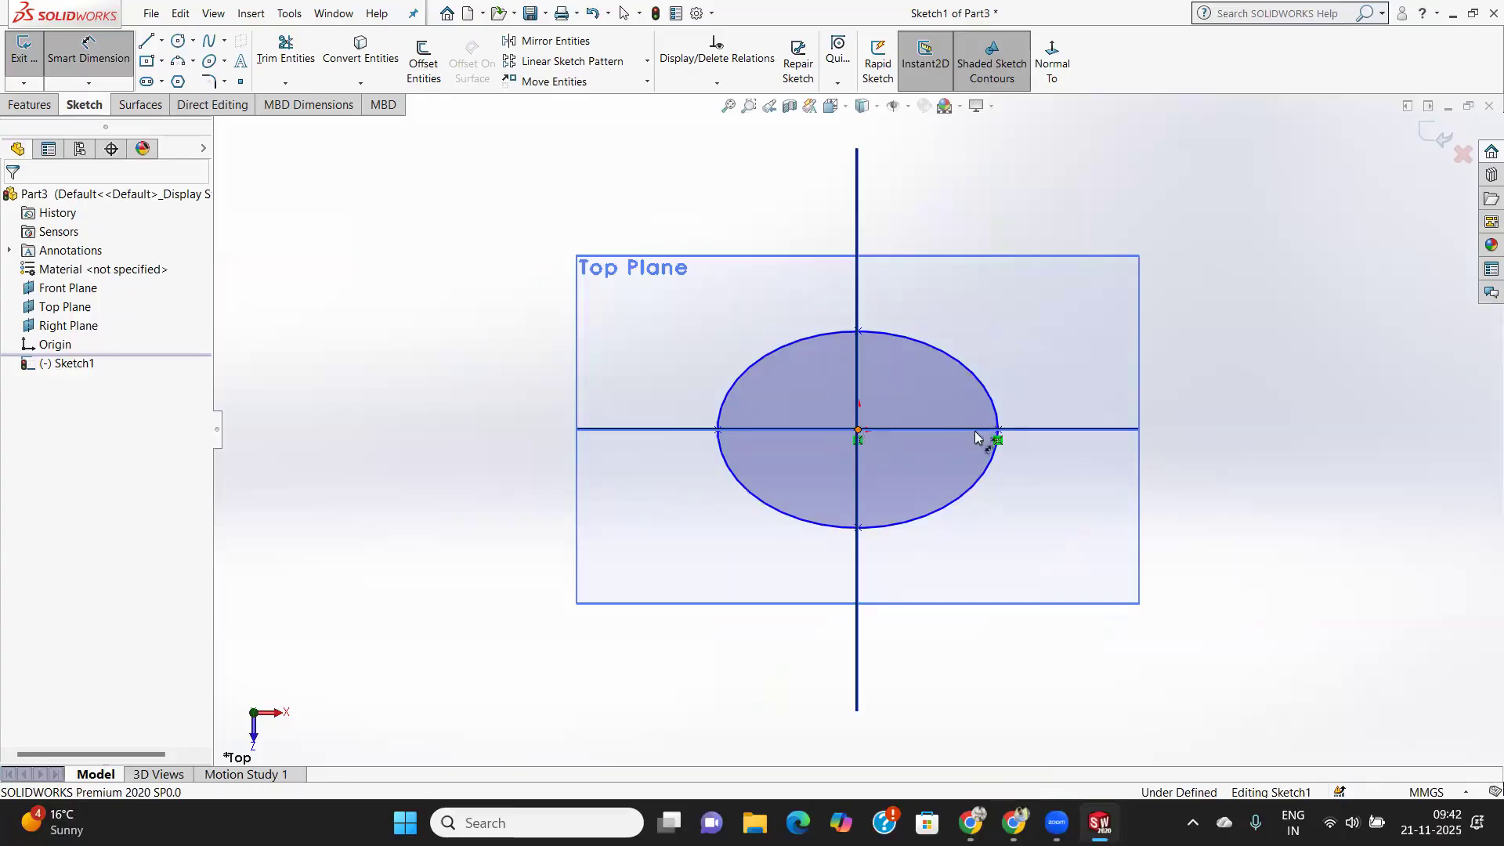
{"action": "left_click", "coordinate": [997, 430]}
{"action": "left_click", "coordinate": [992, 594]}
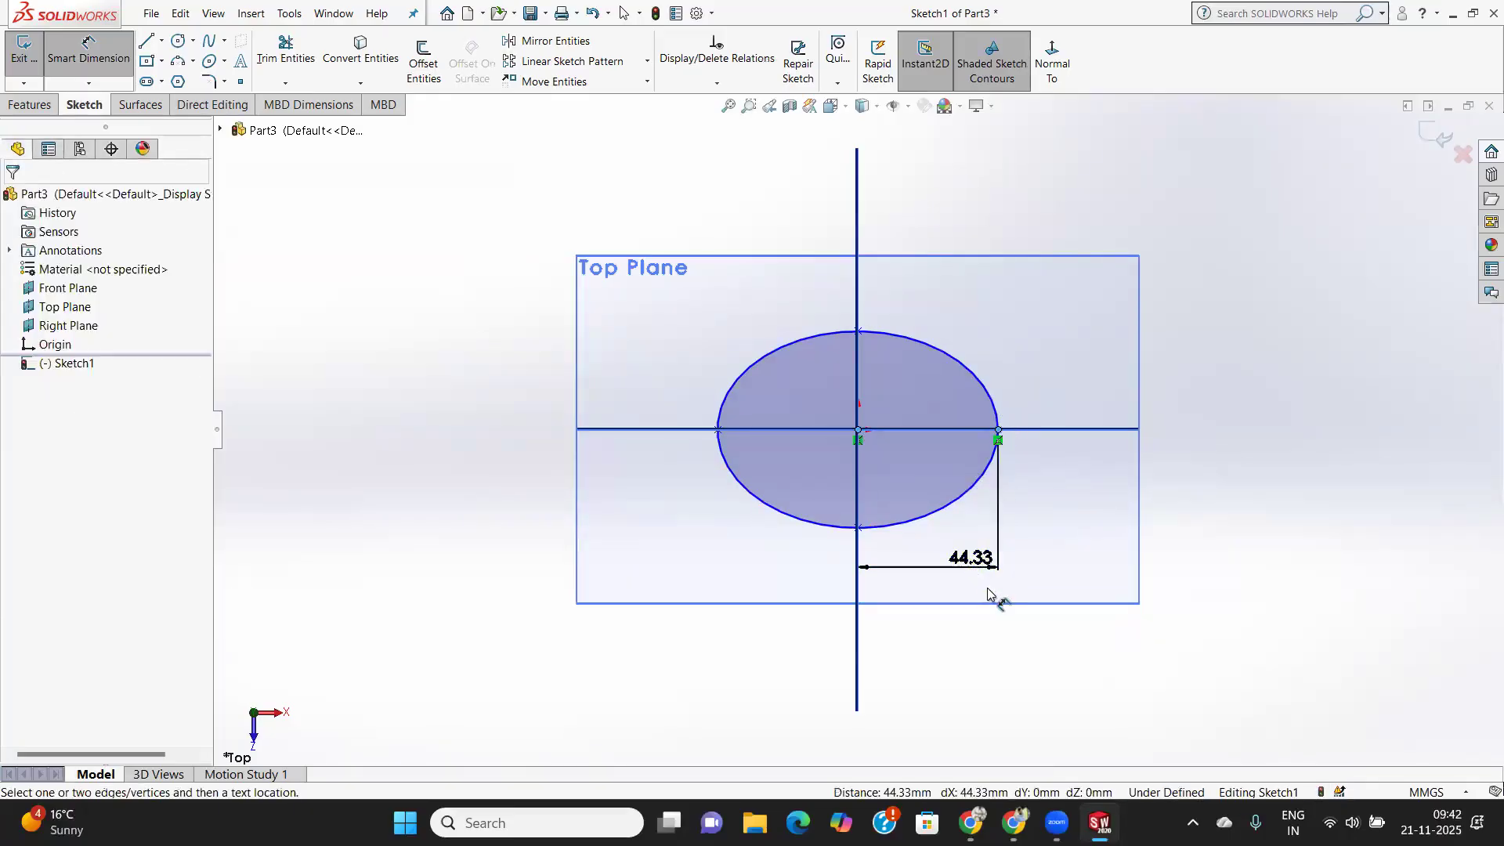
{"action": "type", "text": "50"}
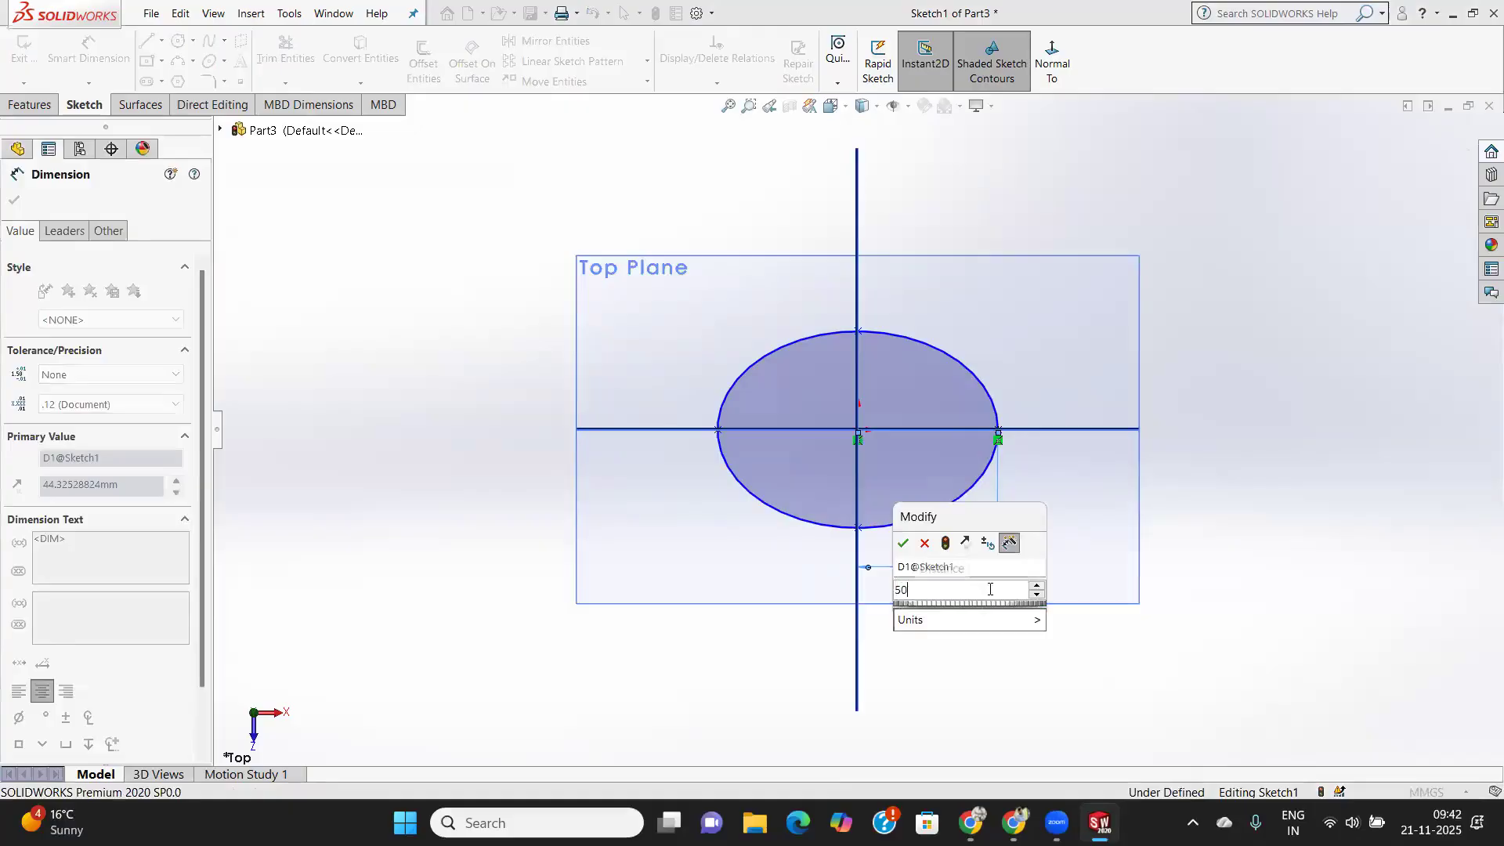
{"action": "key", "text": "Return"}
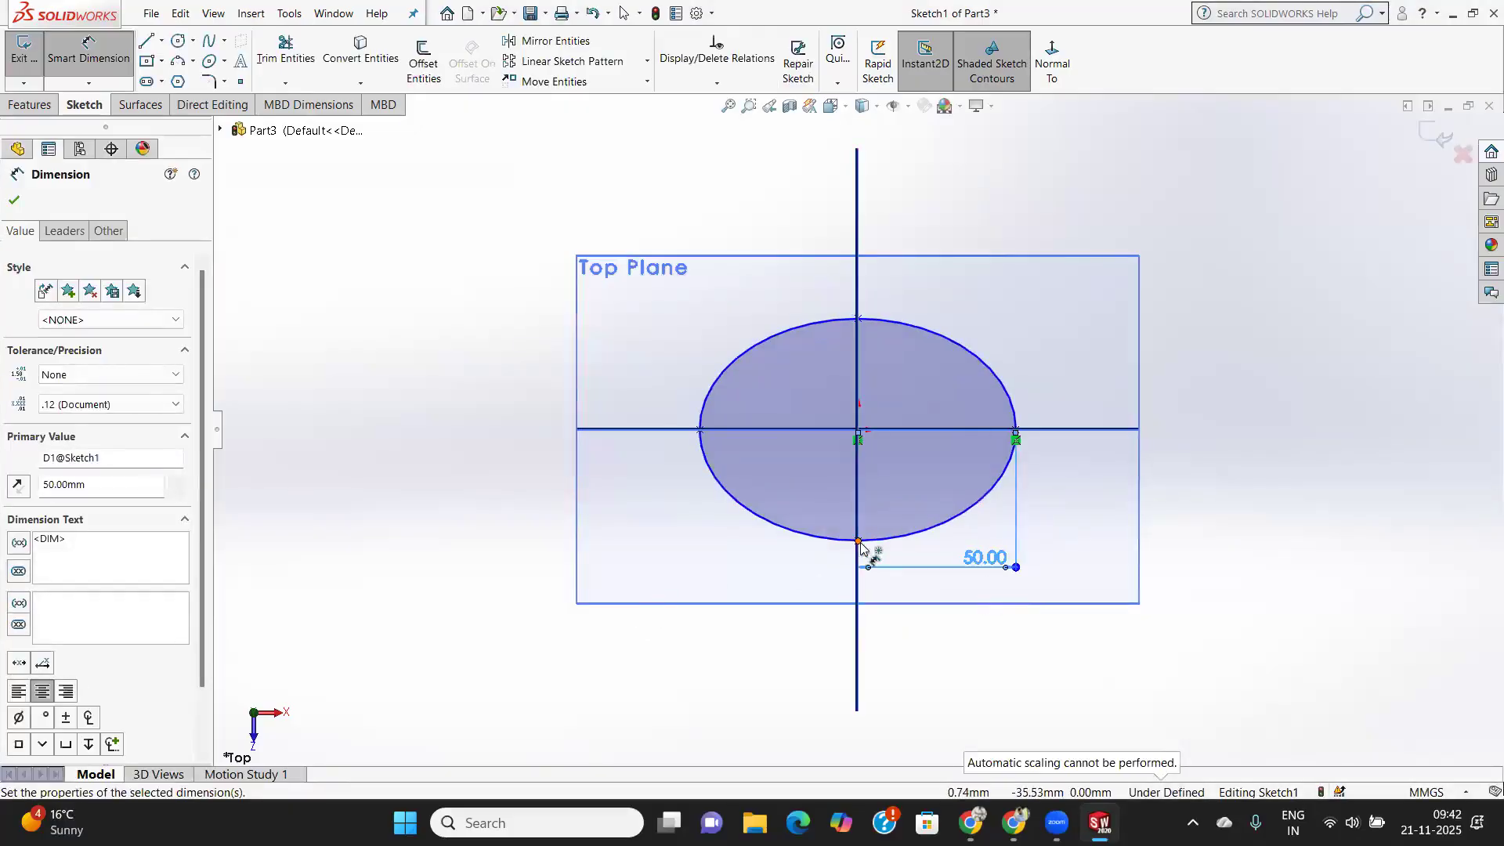
Dimension the ellipse's full minor axis as 60 mm and exit the sketch.
{"action": "left_click", "coordinate": [858, 542]}
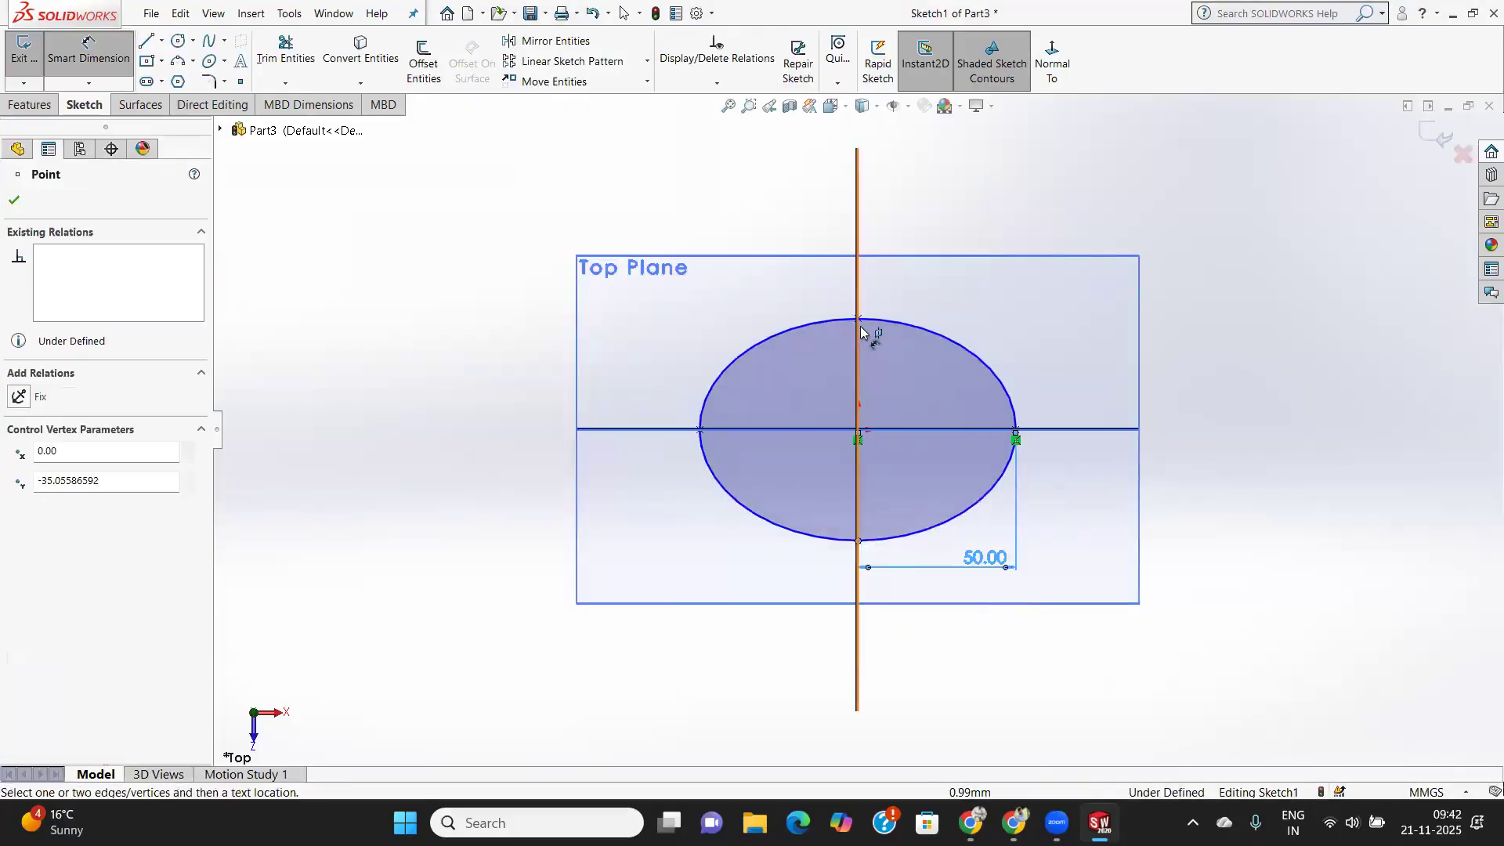
{"action": "left_click", "coordinate": [860, 321]}
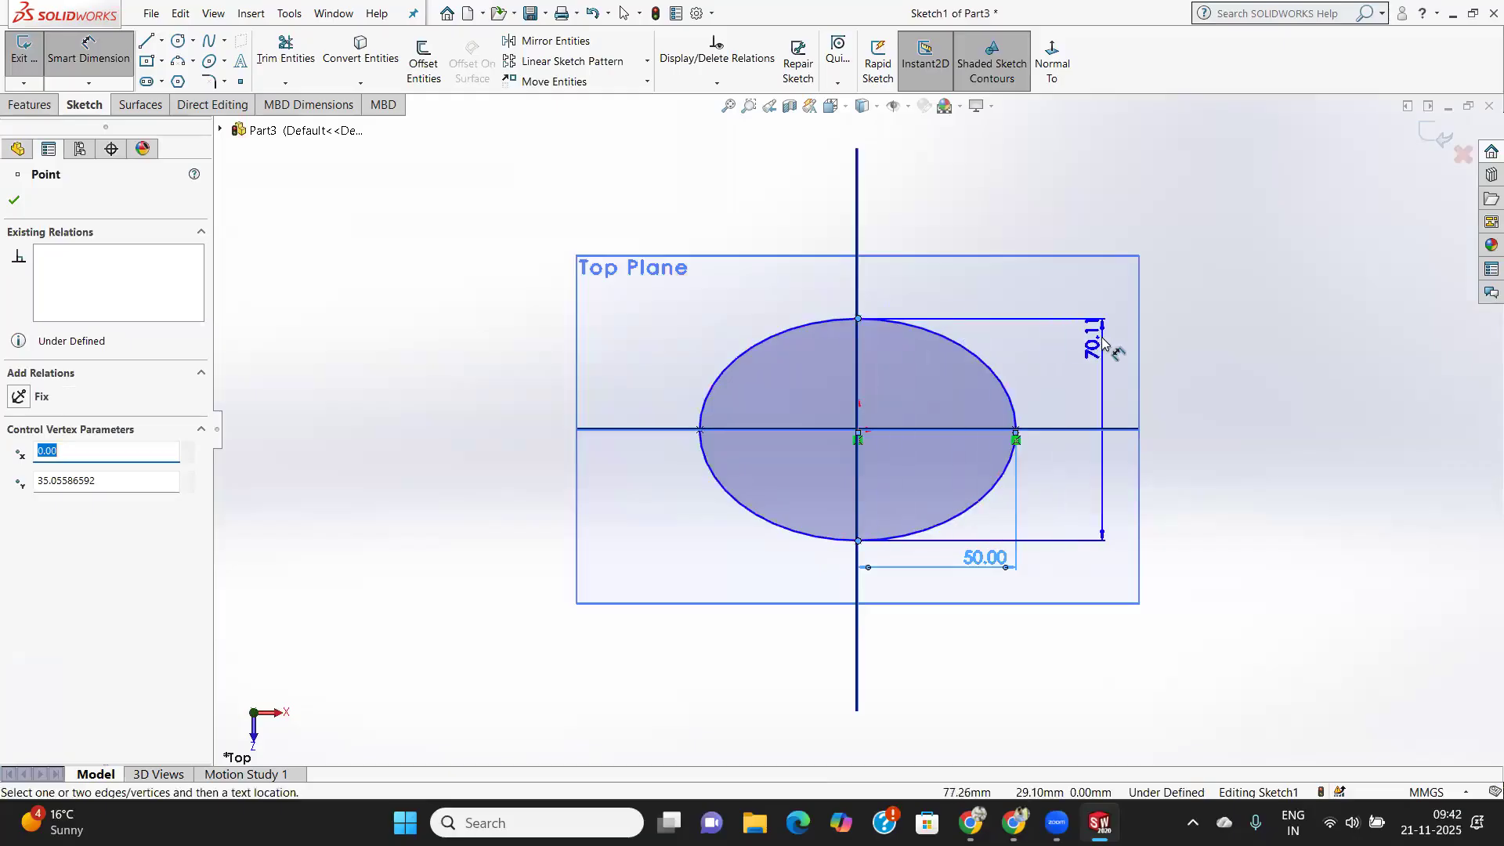
{"action": "left_click", "coordinate": [1102, 337]}
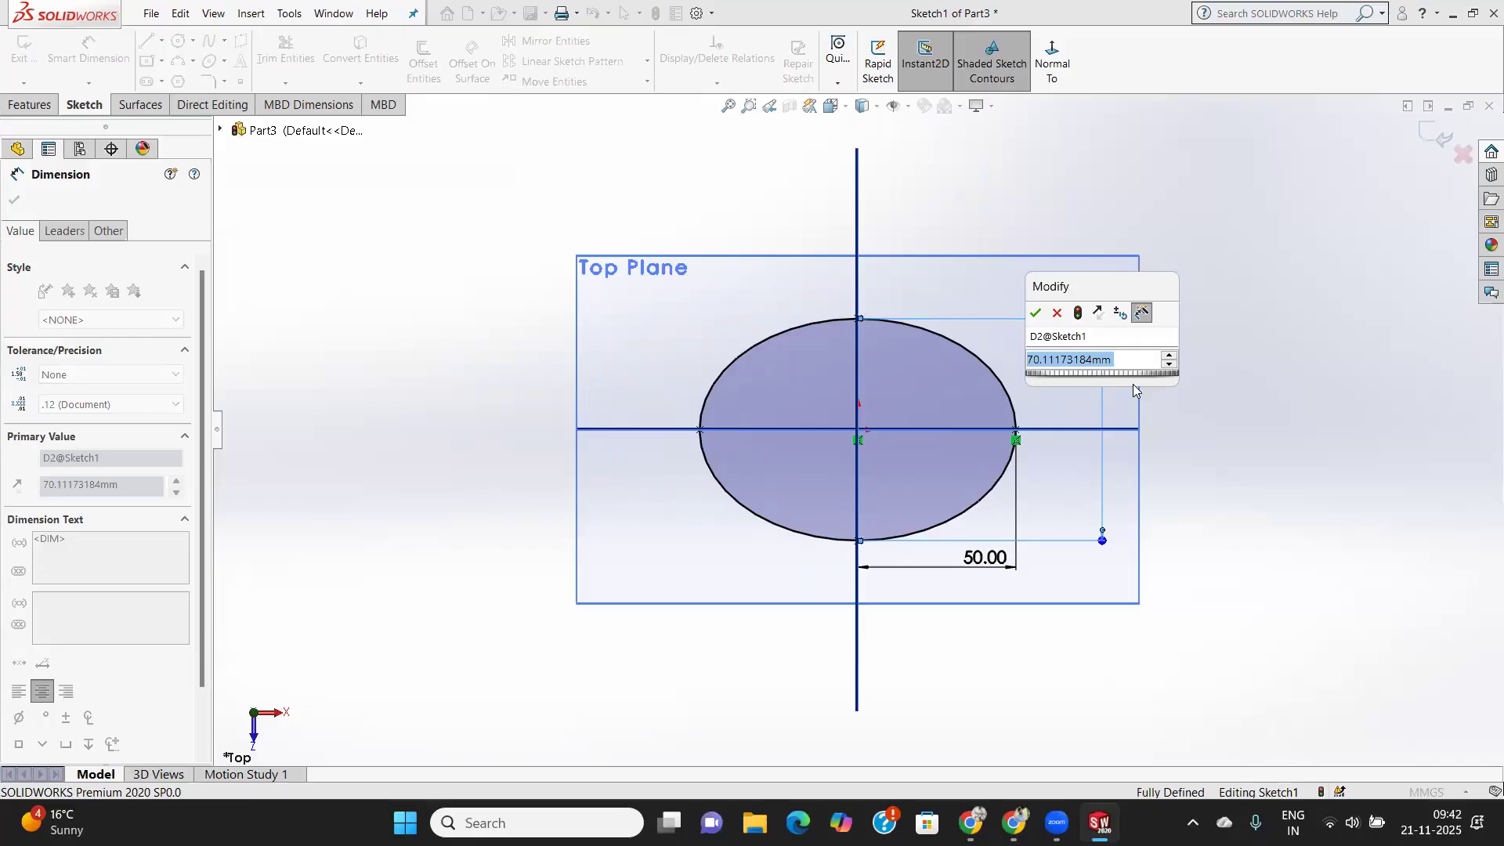
{"action": "type", "text": "60"}
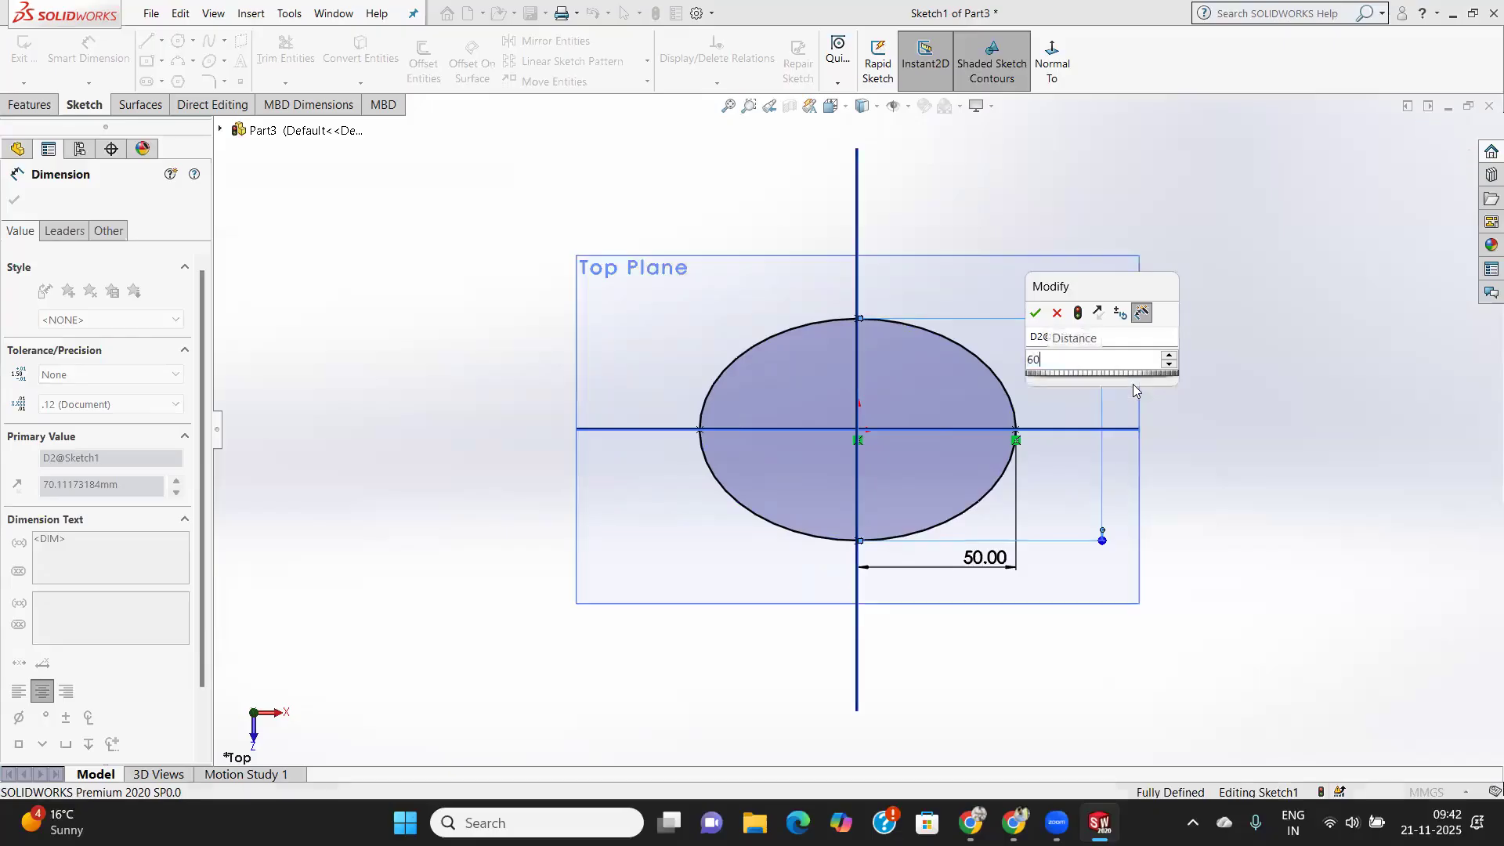
{"action": "key", "text": "Return"}
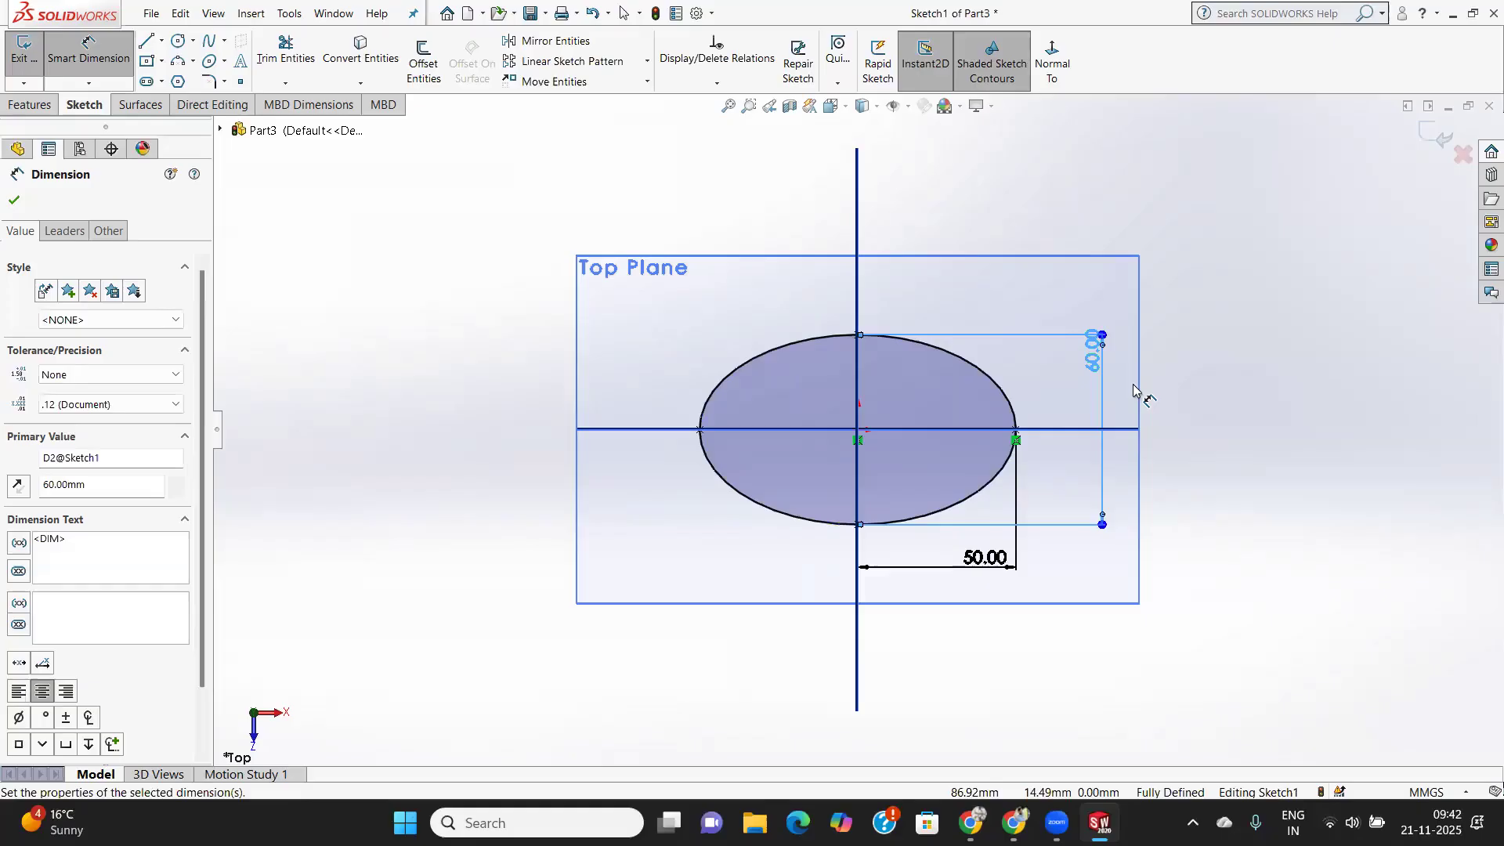
{"action": "left_click", "coordinate": [1434, 136]}
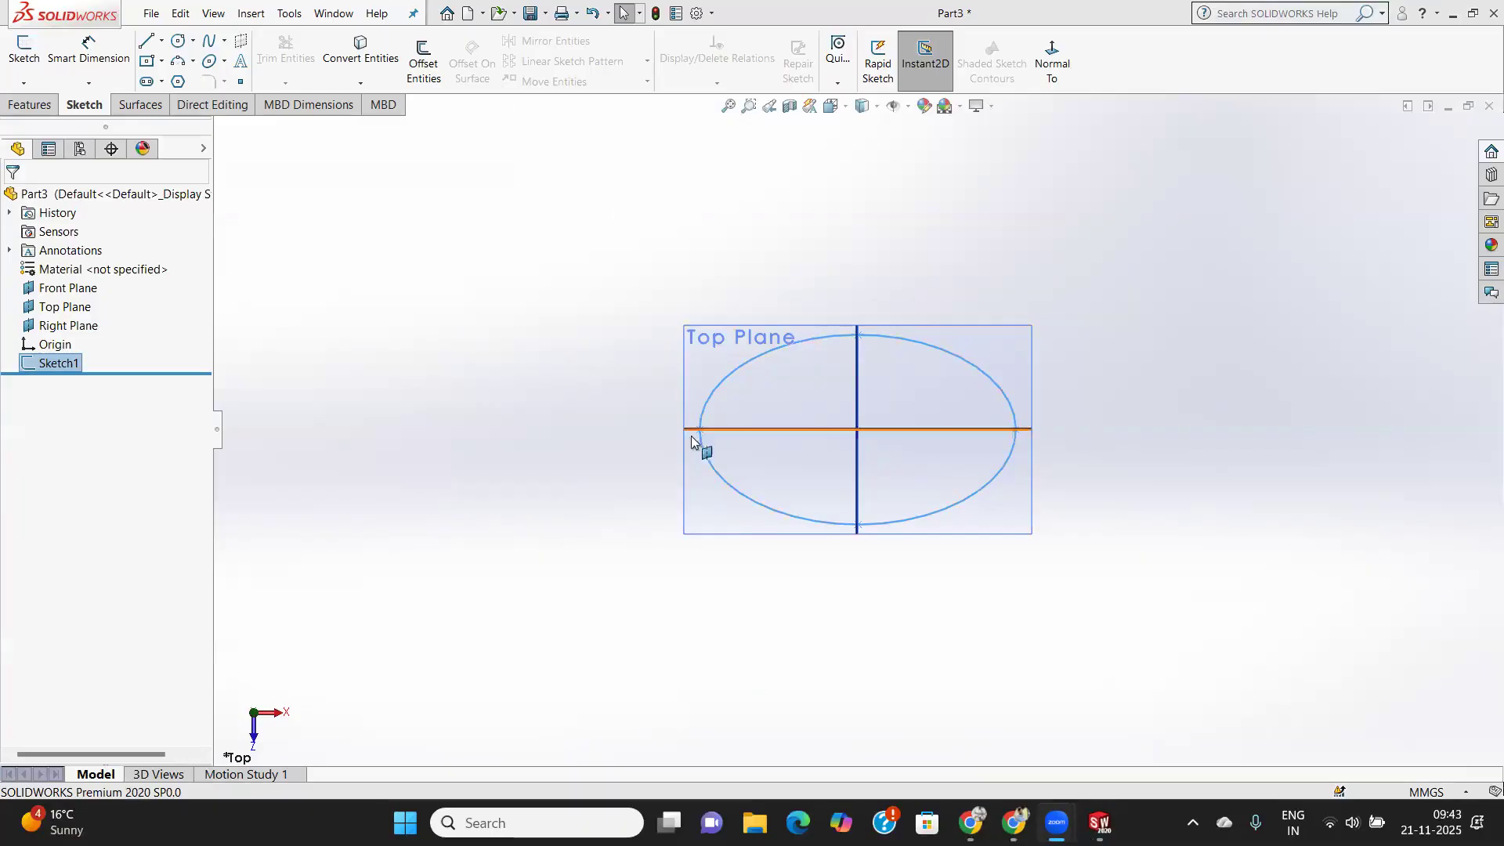
Start a sketch on the Front Plane and draw a vertical line about 46 mm long upward from the Top Plane, on the positive X side.
{"action": "mouse_move", "coordinate": [896, 436]}
{"action": "middle_mouse_down"}
{"action": "mouse_move", "coordinate": [890, 504]}
{"action": "mouse_move", "coordinate": [909, 571]}
{"action": "middle_mouse_up"}
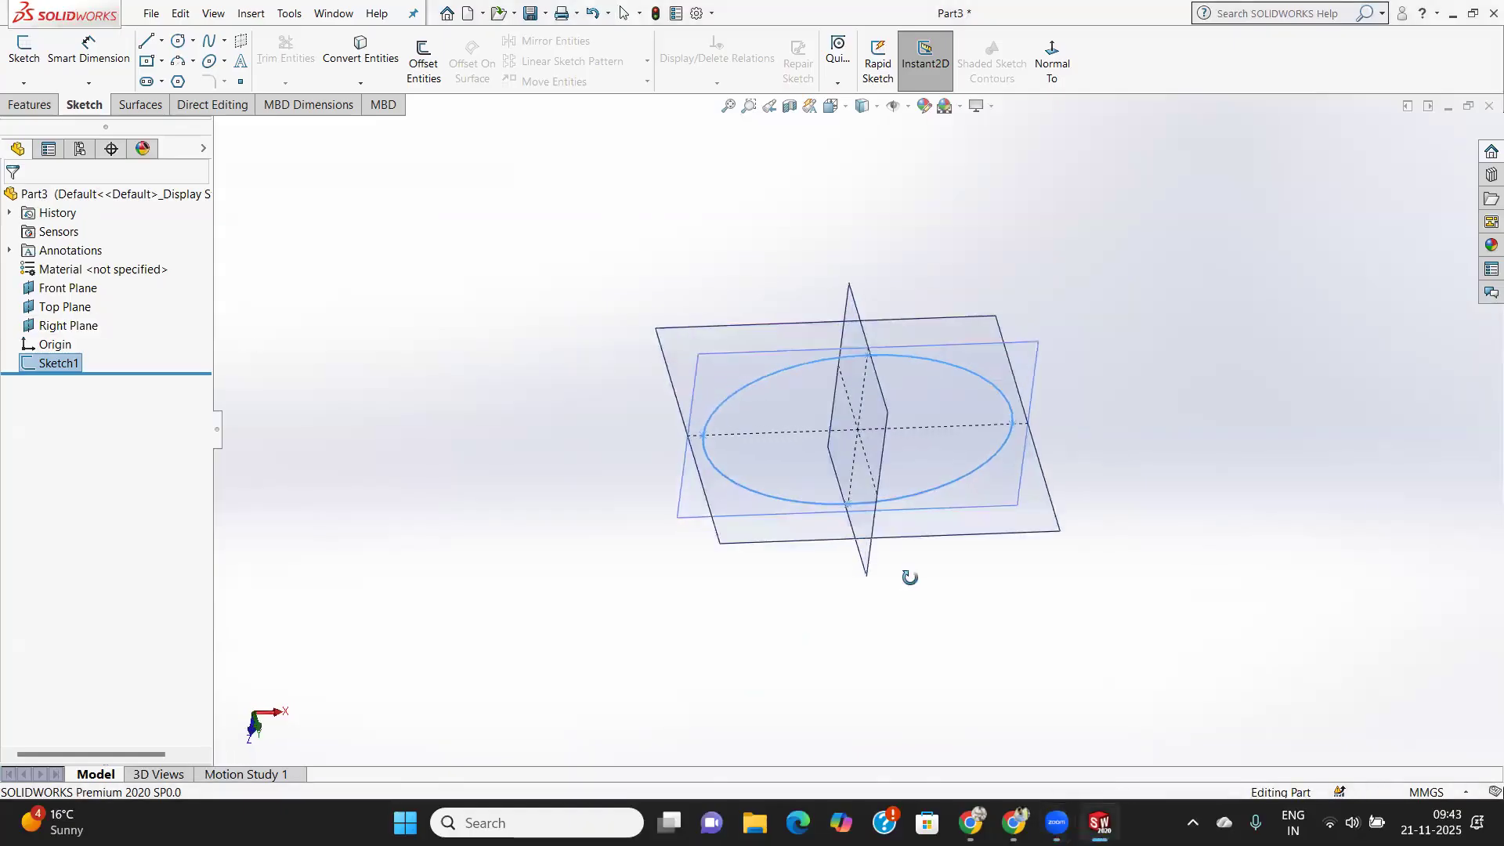
{"action": "left_click", "coordinate": [997, 530]}
{"action": "left_click", "coordinate": [23, 48]}
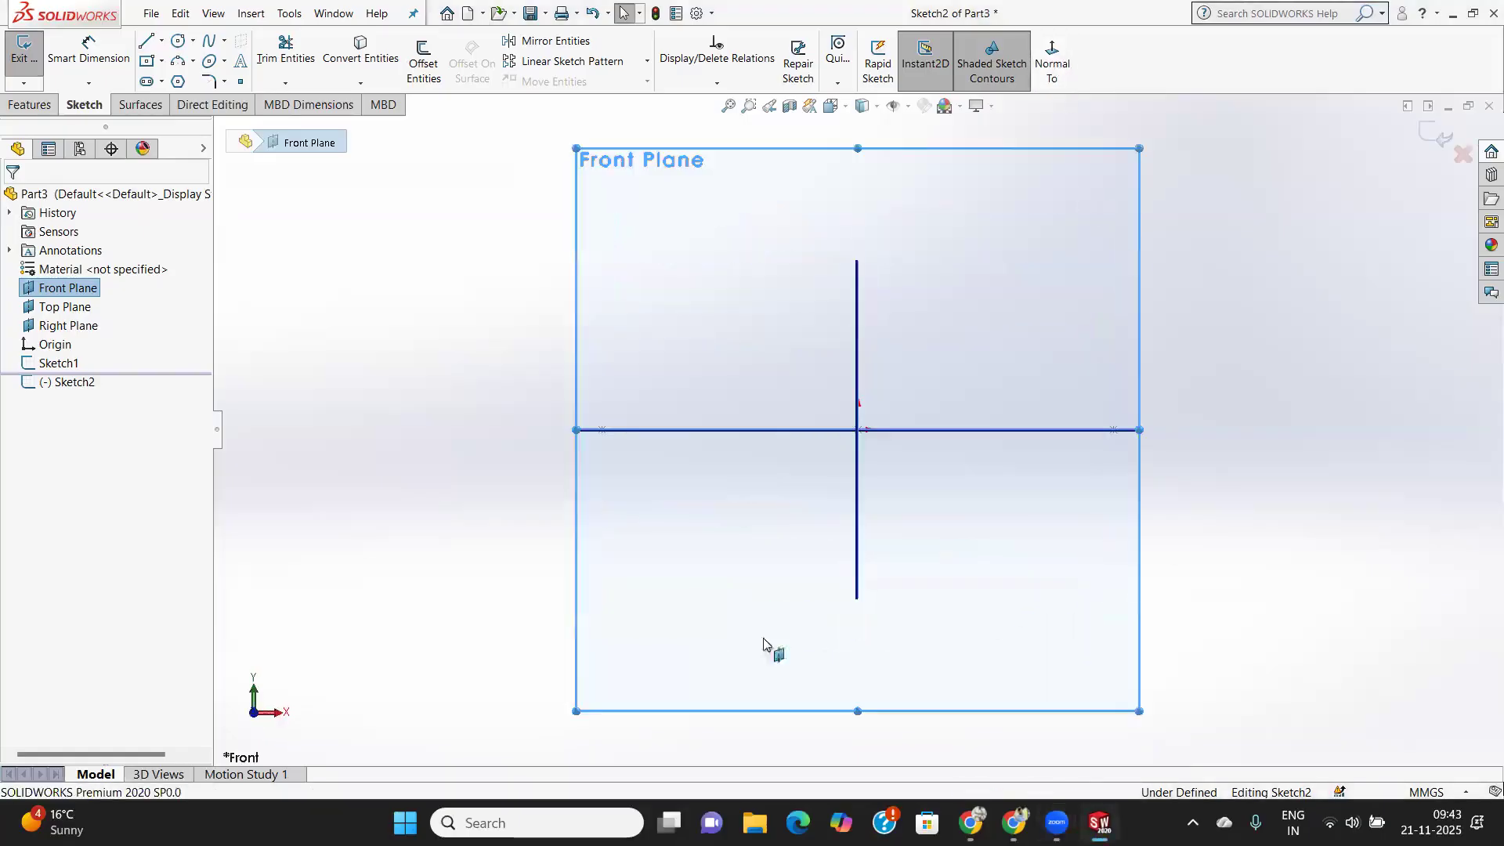
{"action": "left_click", "coordinate": [146, 41]}
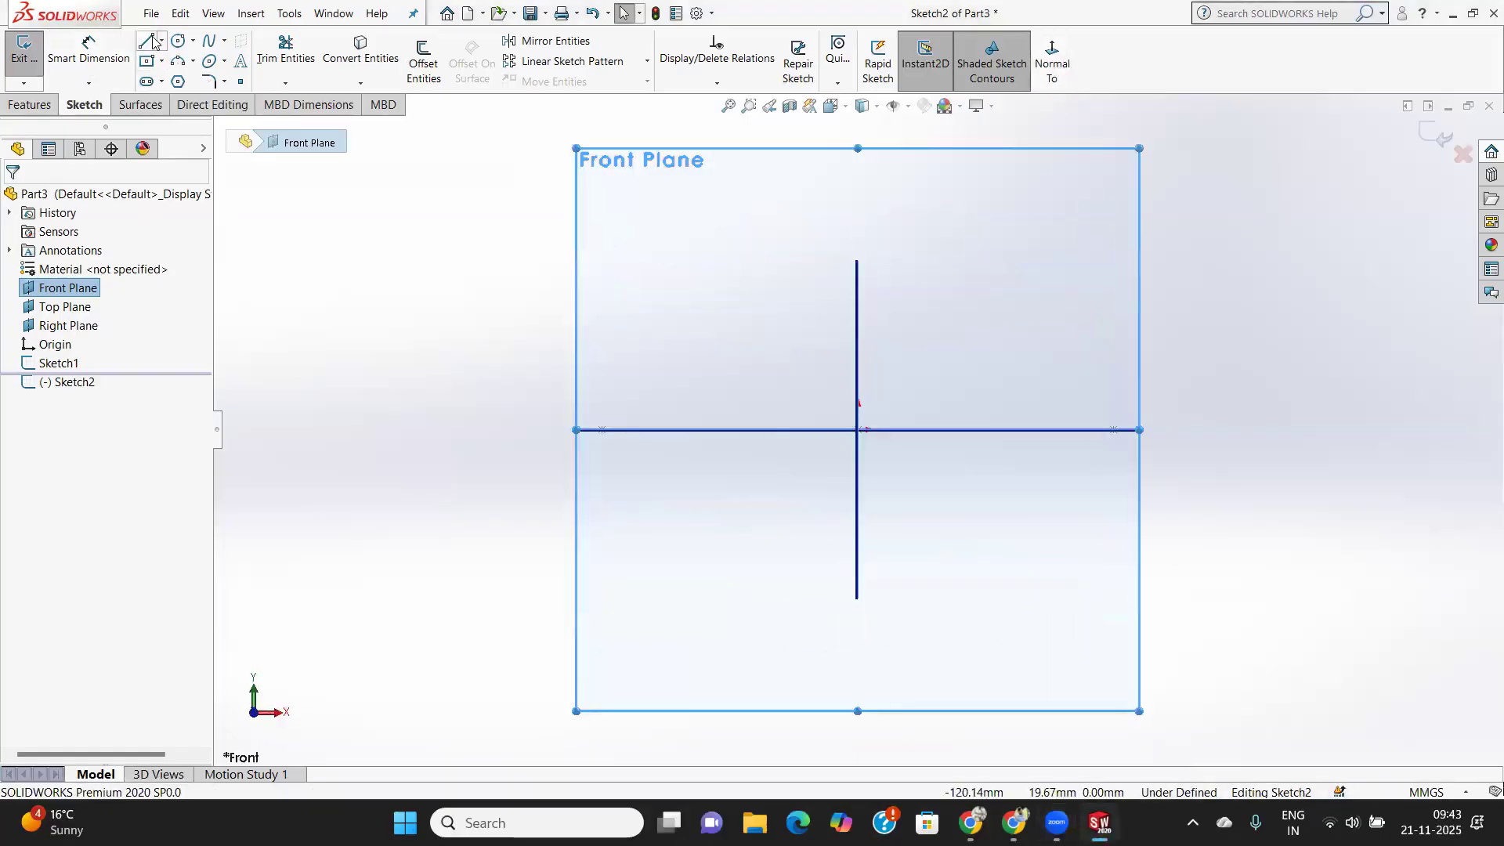
{"action": "left_click", "coordinate": [1085, 429]}
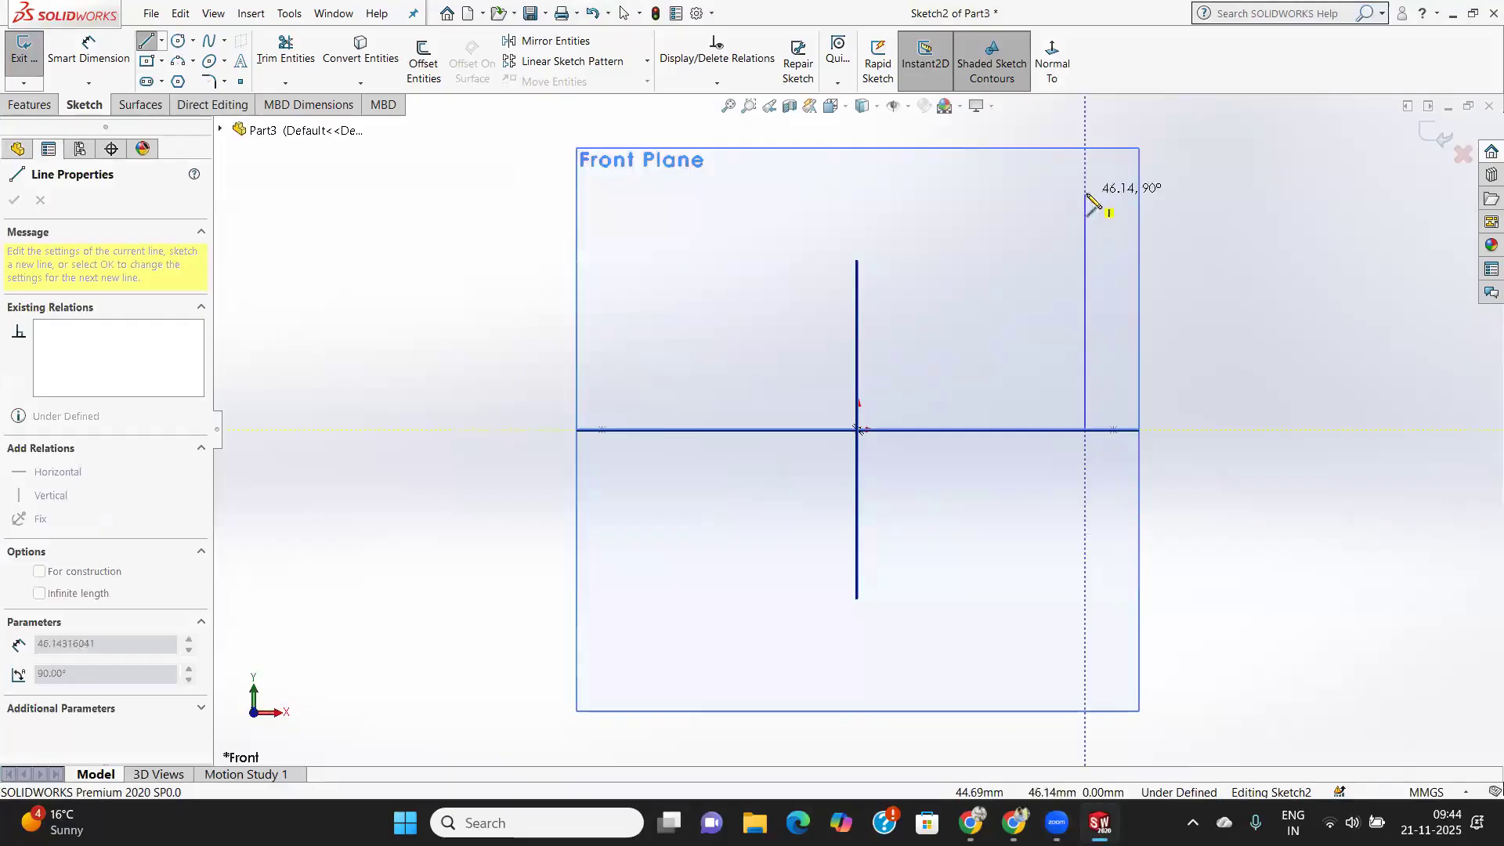
{"action": "right_click", "coordinate": [1035, 227]}
{"action": "left_click", "coordinate": [1073, 235]}
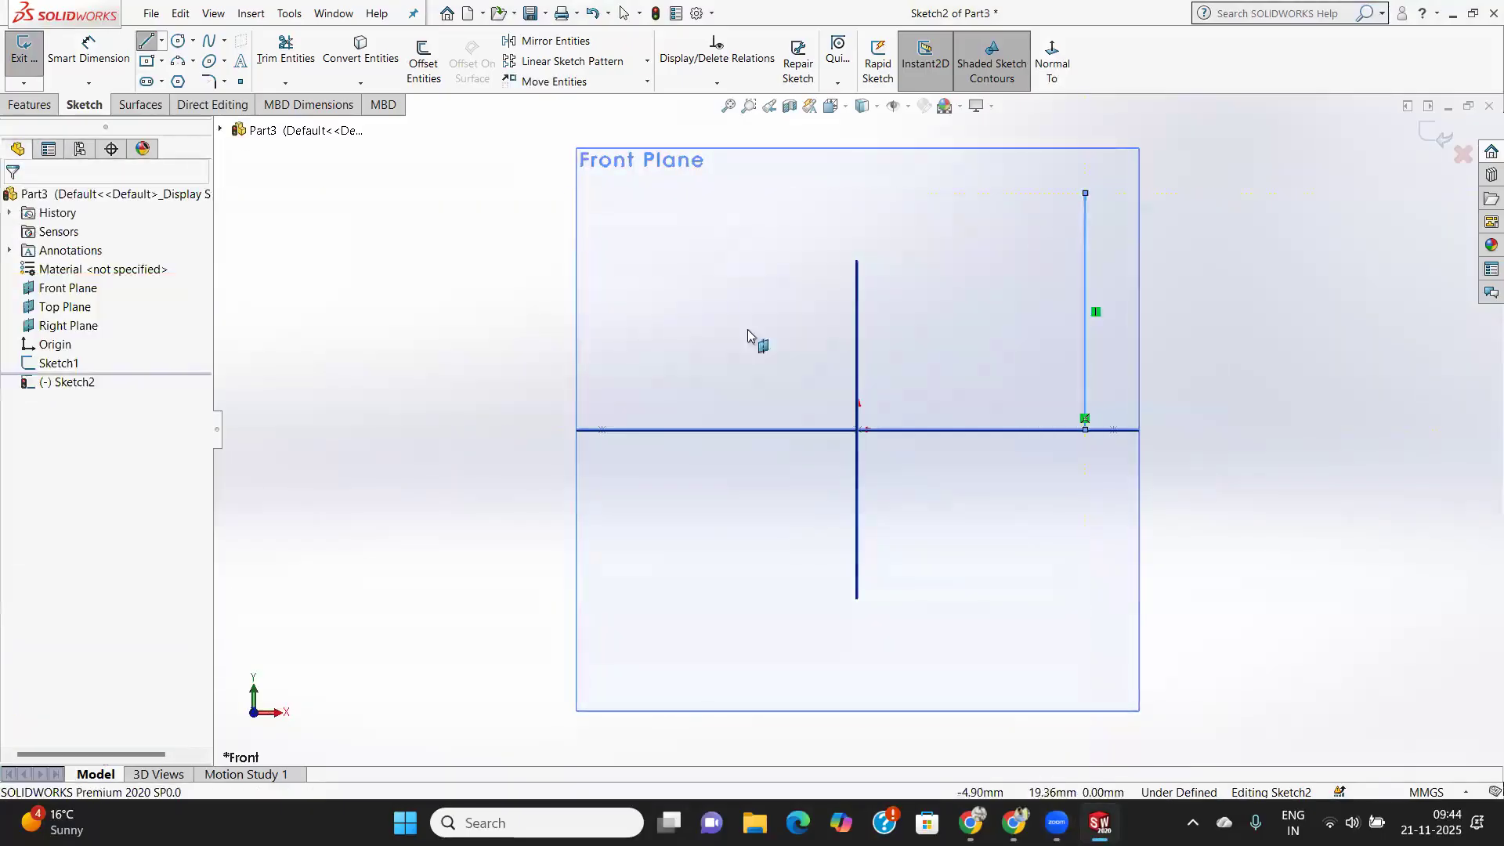
Dimension the vertical line's distance from the Right Plane as 50 mm.
{"action": "left_click", "coordinate": [115, 67]}
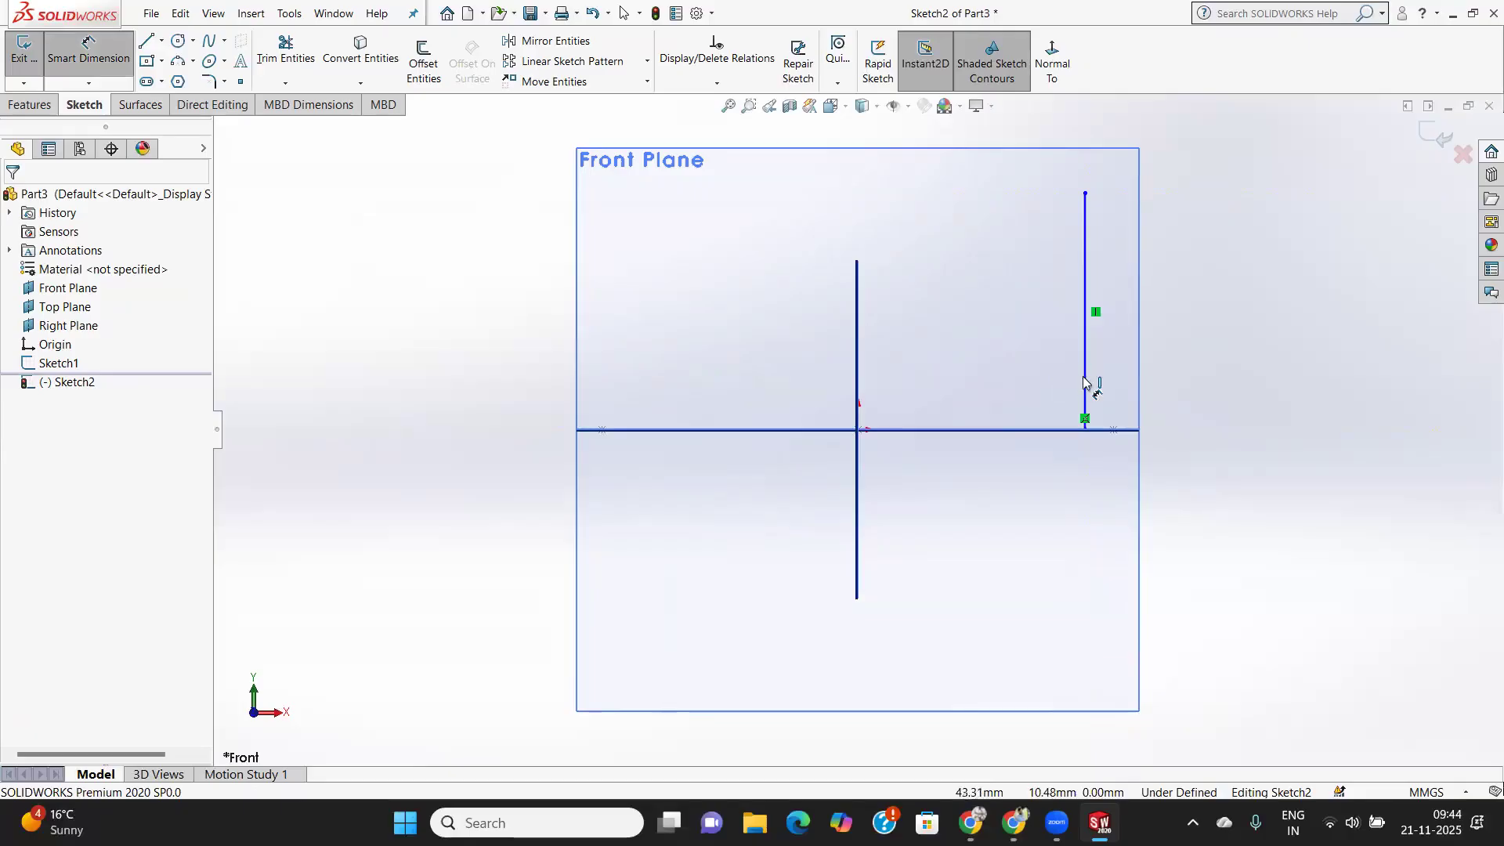
{"action": "left_click", "coordinate": [859, 417]}
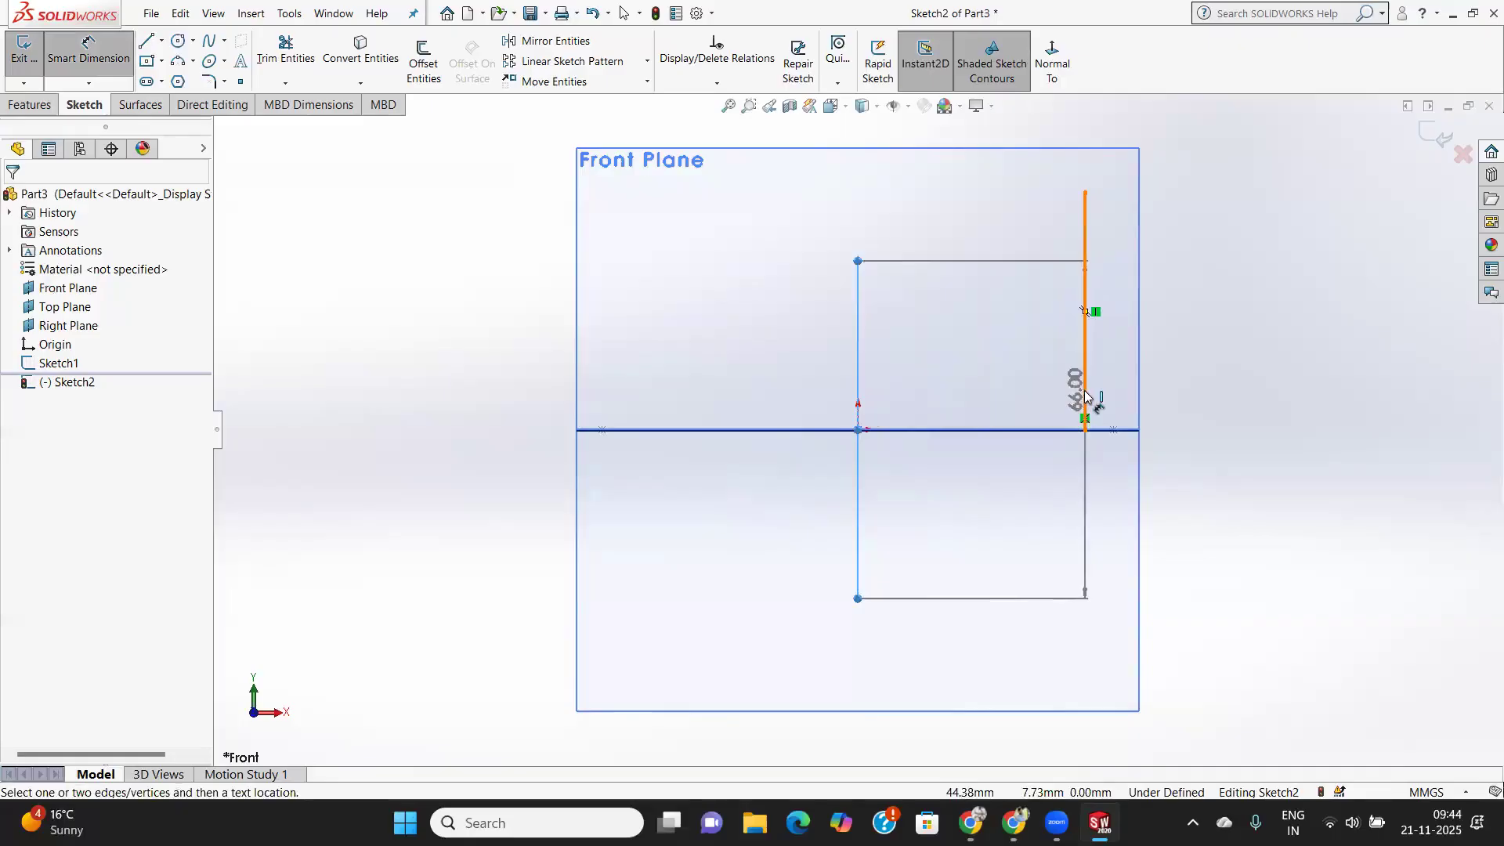
{"action": "left_click", "coordinate": [1084, 395]}
{"action": "left_click", "coordinate": [986, 508]}
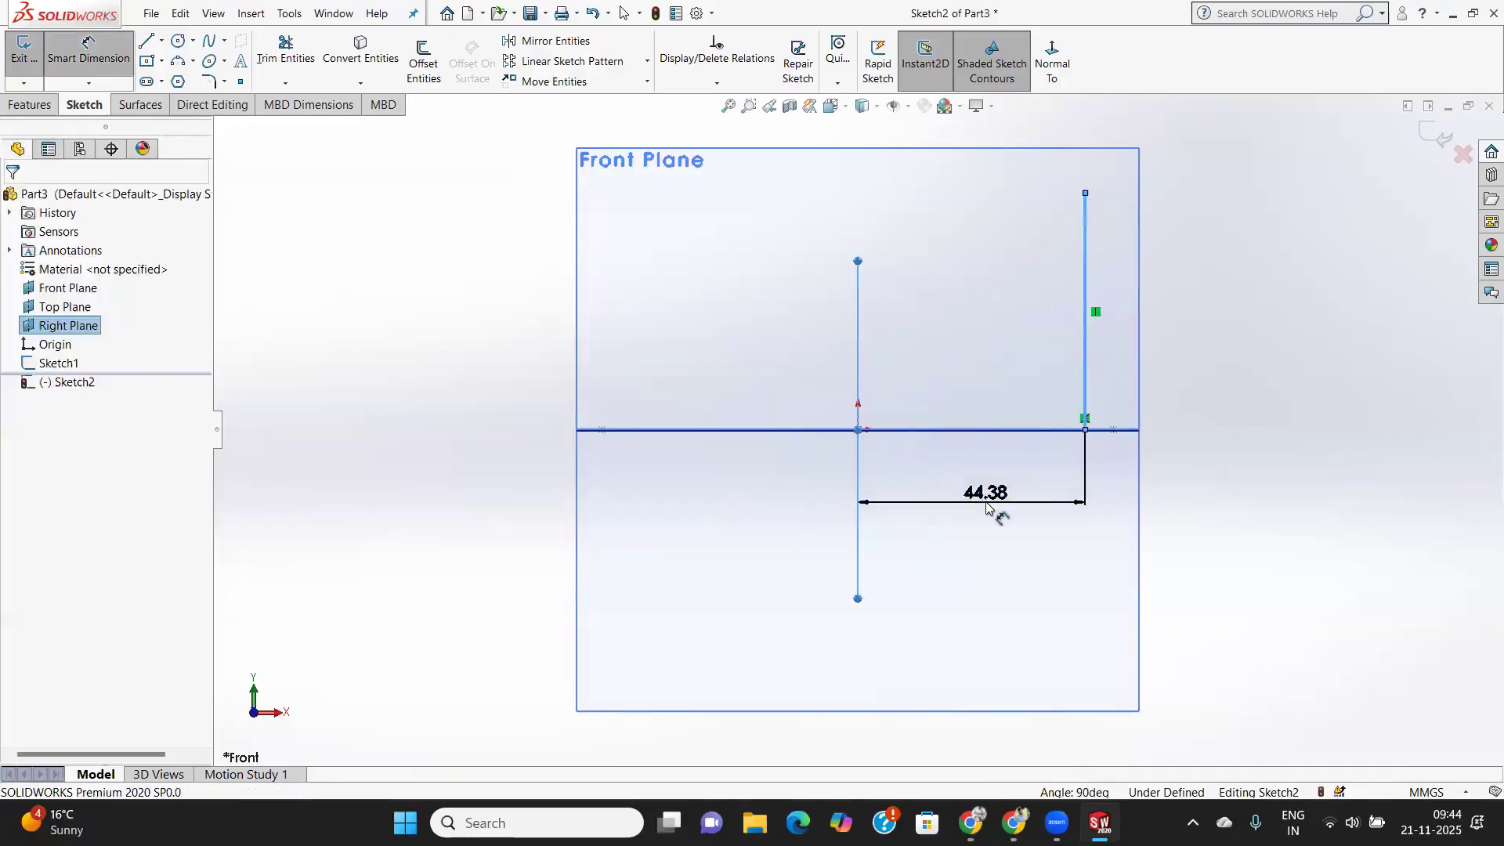
{"action": "type", "text": "50"}
{"action": "key", "text": "Return"}
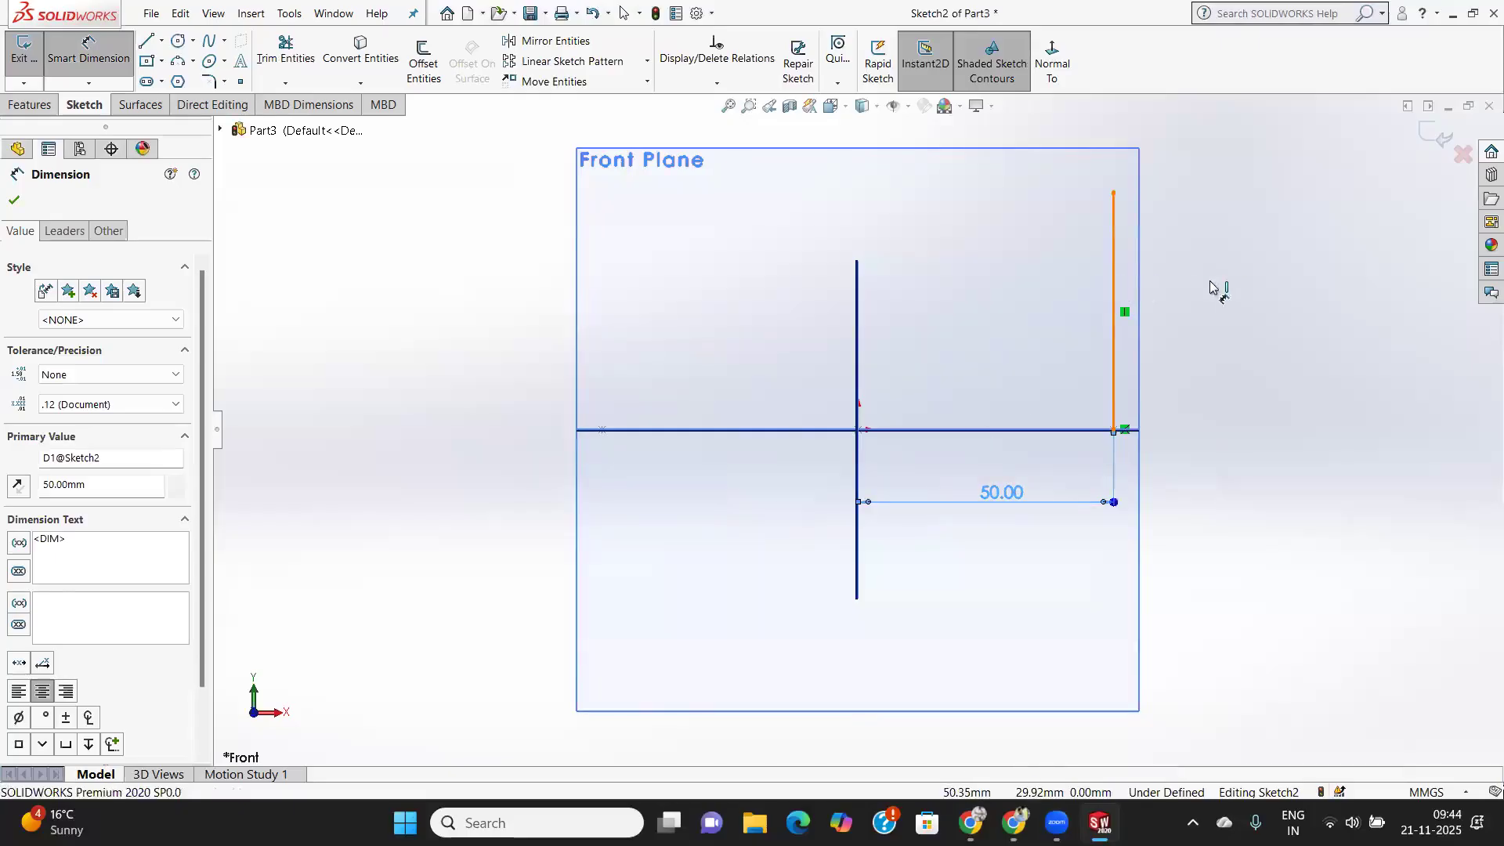
Dimension the vertical line's length as 200 mm and exit the sketch.
{"action": "left_click", "coordinate": [1114, 314]}
{"action": "left_click", "coordinate": [1233, 329]}
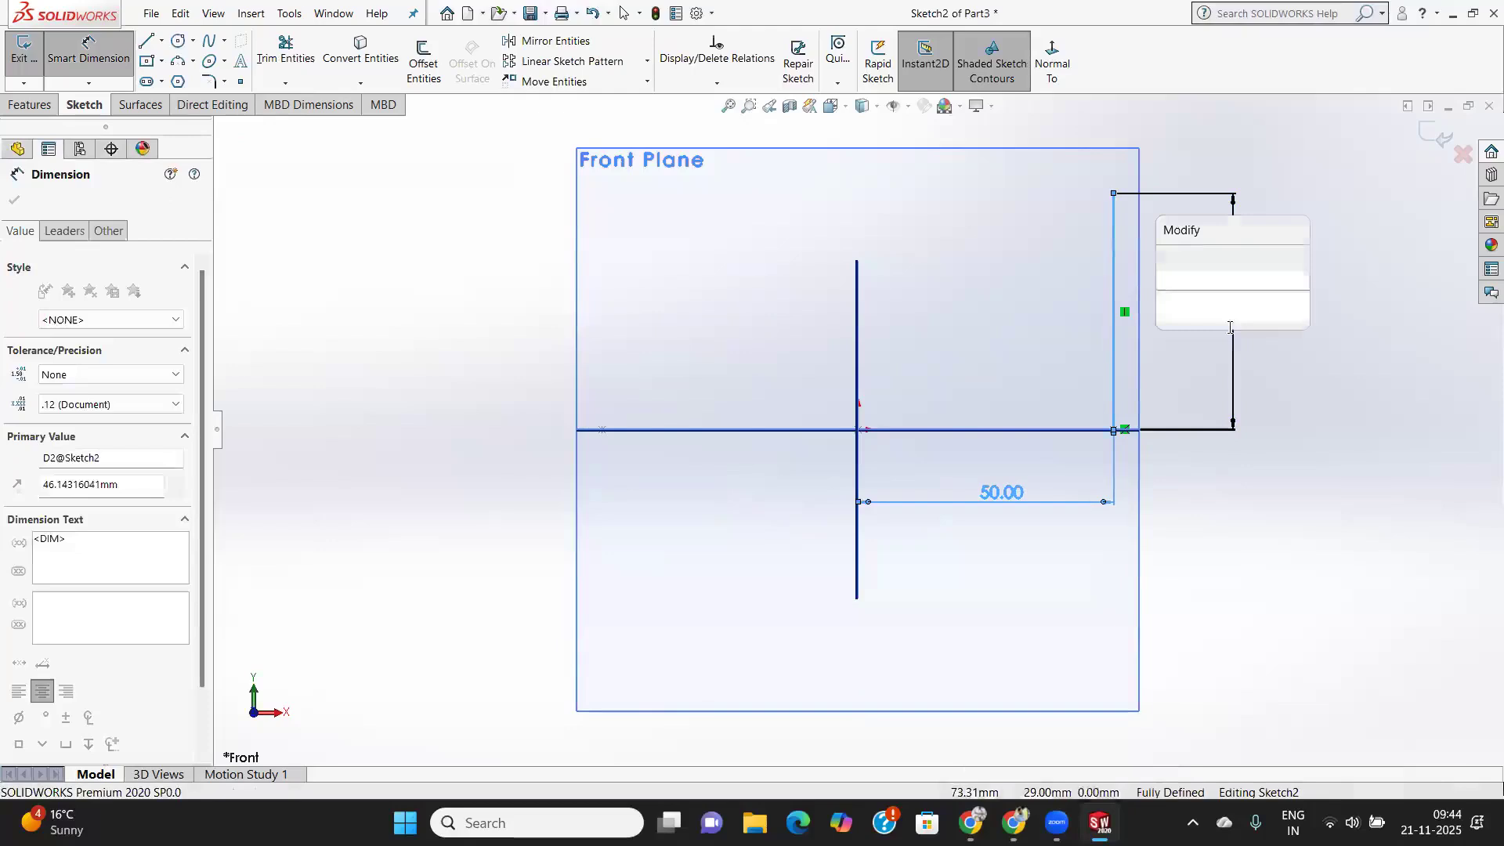
{"action": "type", "text": "200"}
{"action": "key", "text": "Return"}
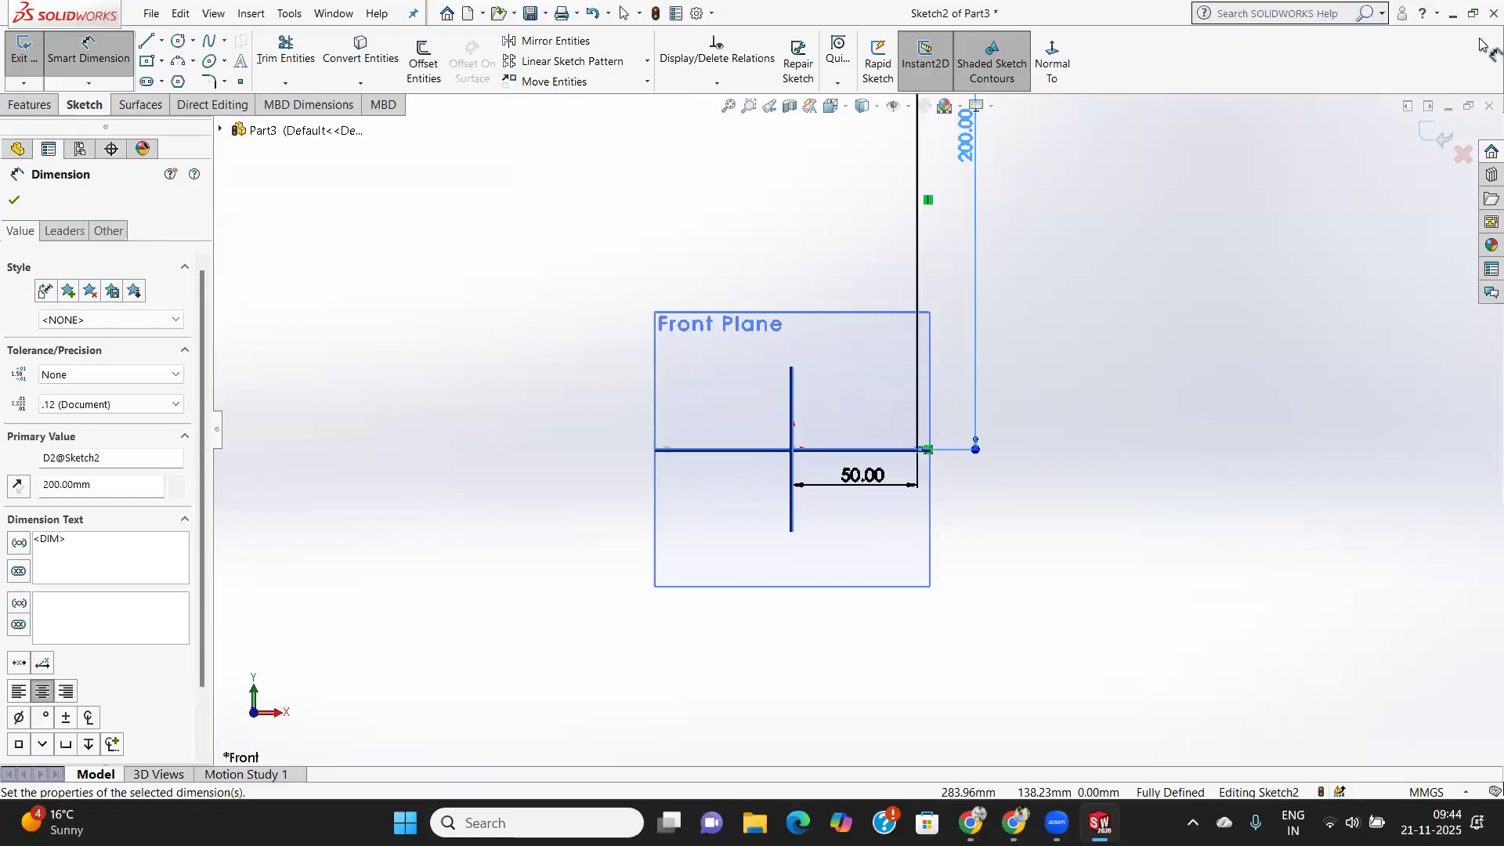
{"action": "left_click", "coordinate": [1441, 133]}
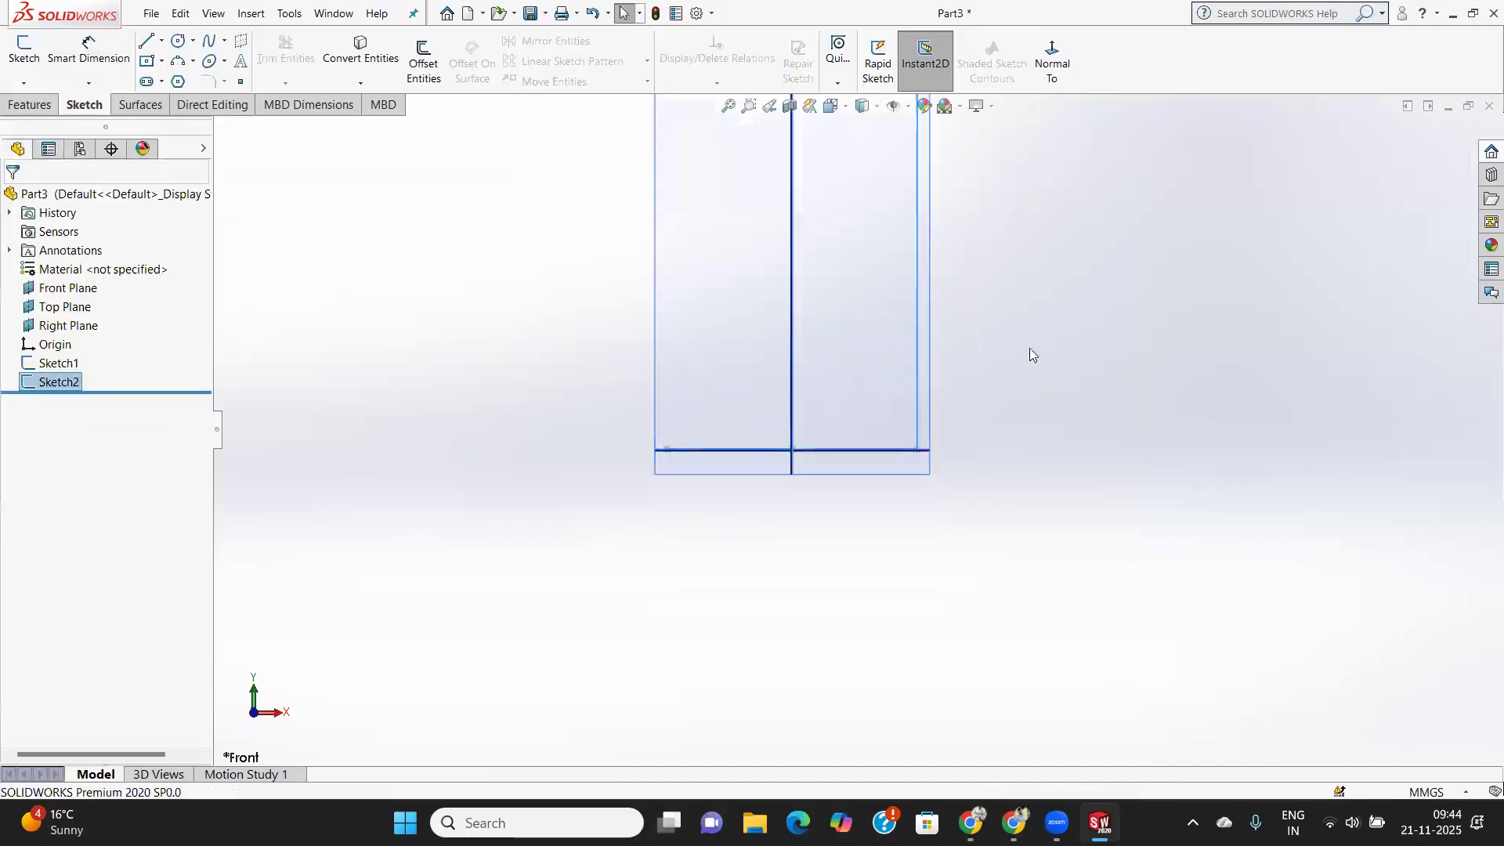
Start a sketch on the Front Plane and draw a wavy seven-point spline about 200 mm high, ending on the Top Plane at negative X.
{"action": "left_click", "coordinate": [79, 288]}
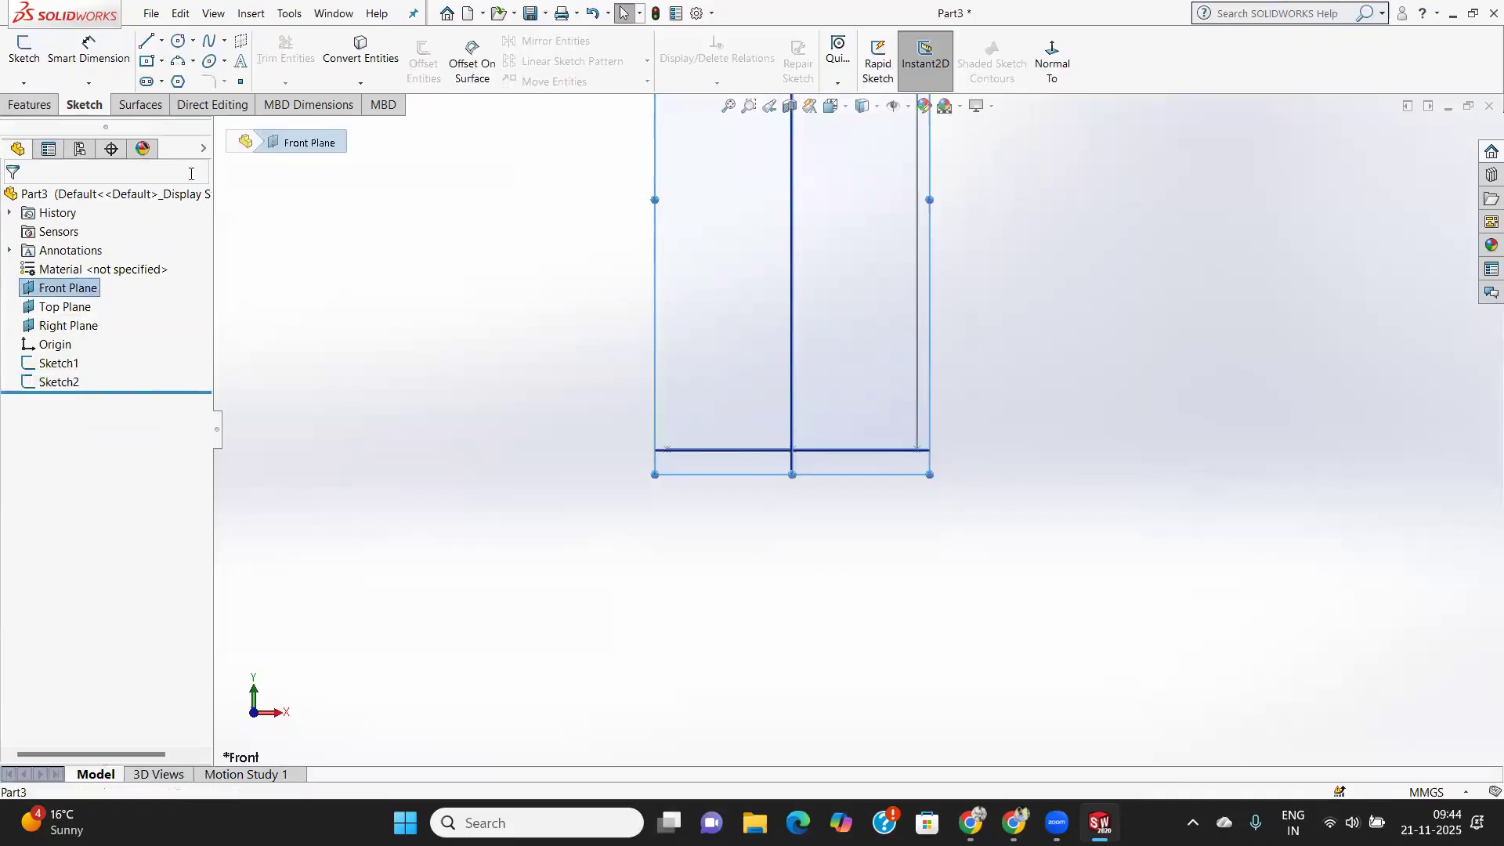
{"action": "left_click", "coordinate": [11, 66]}
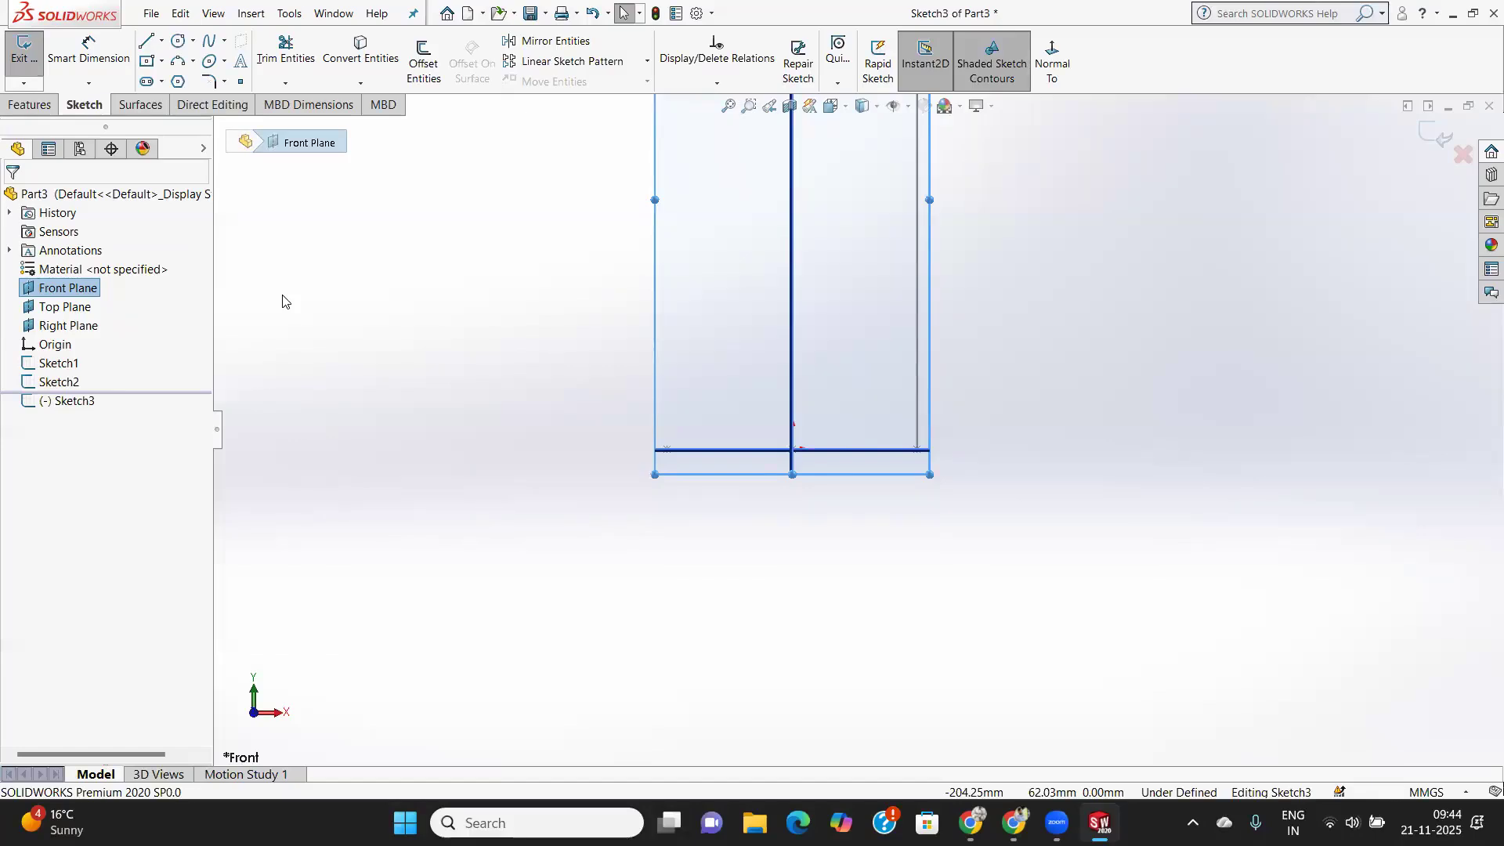
{"action": "left_click", "coordinate": [226, 42]}
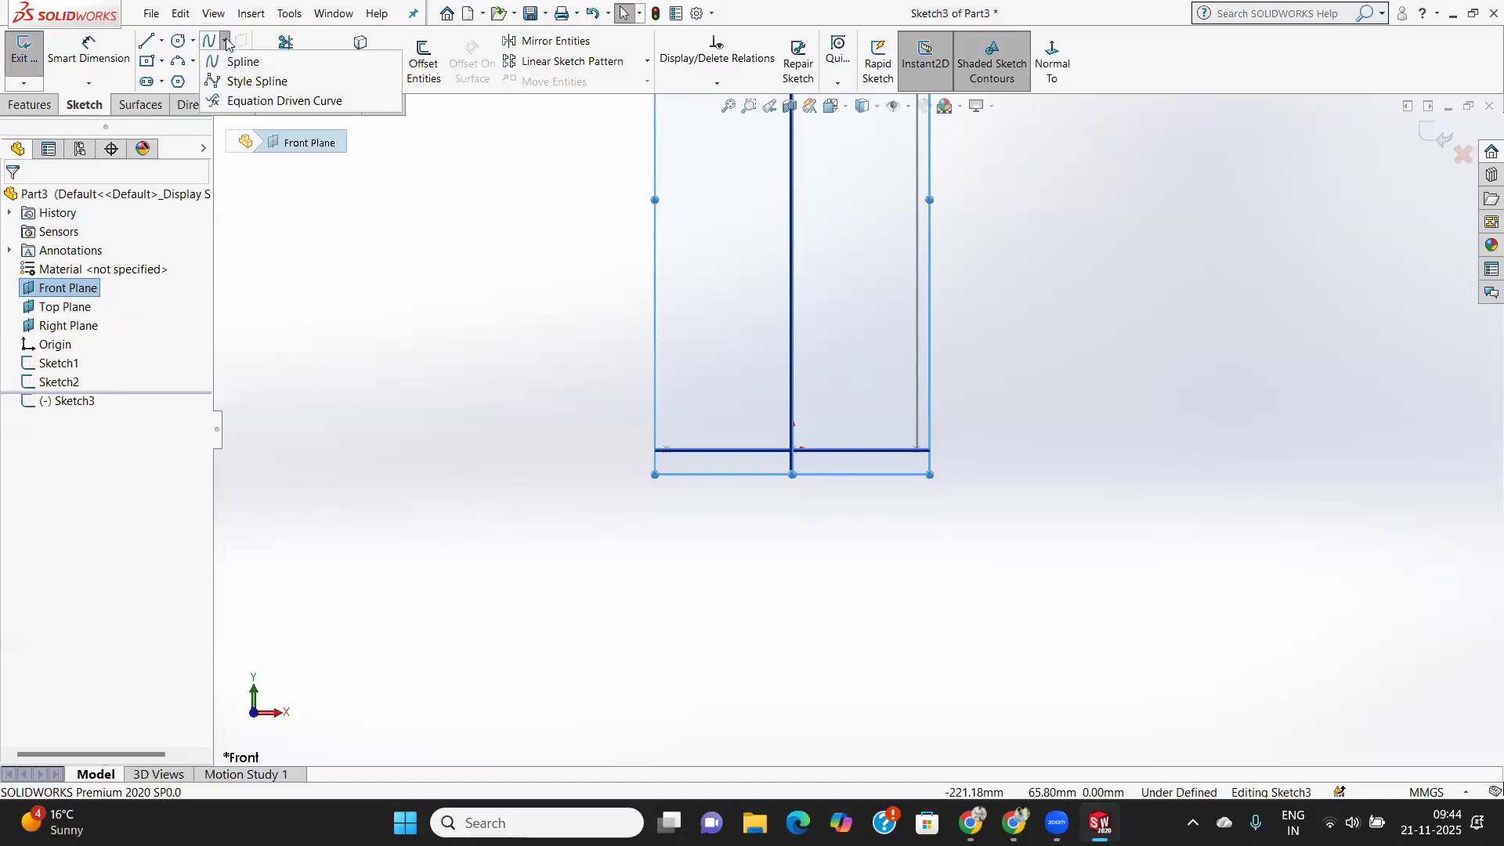
{"action": "left_click", "coordinate": [242, 61]}
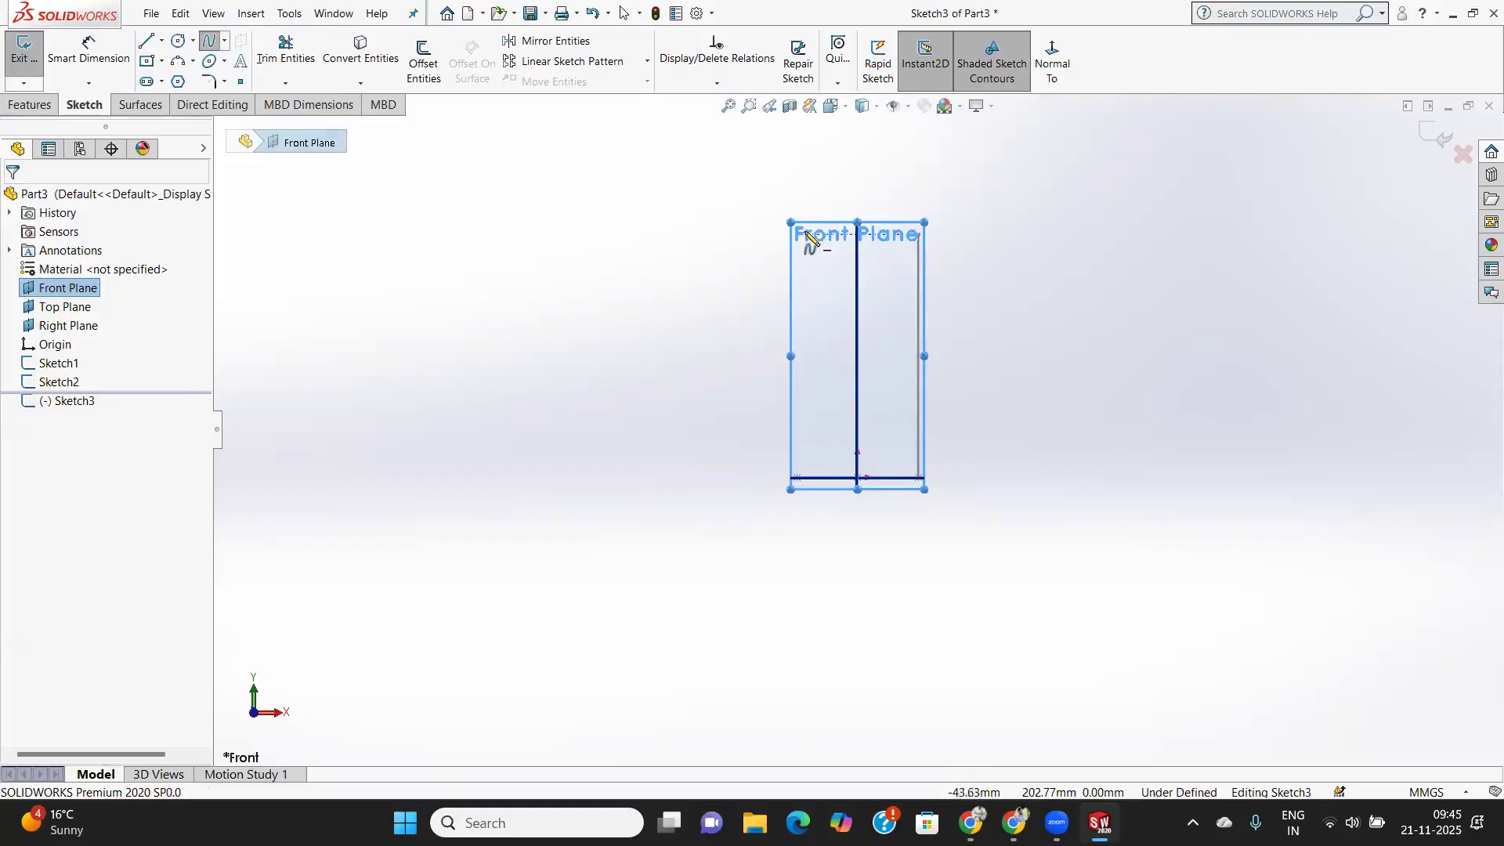
{"action": "scroll", "coordinate": [799, 233], "scroll_direction": "up", "scroll_amount": 2}
{"action": "scroll", "coordinate": [800, 235], "scroll_direction": "down", "scroll_amount": 6}
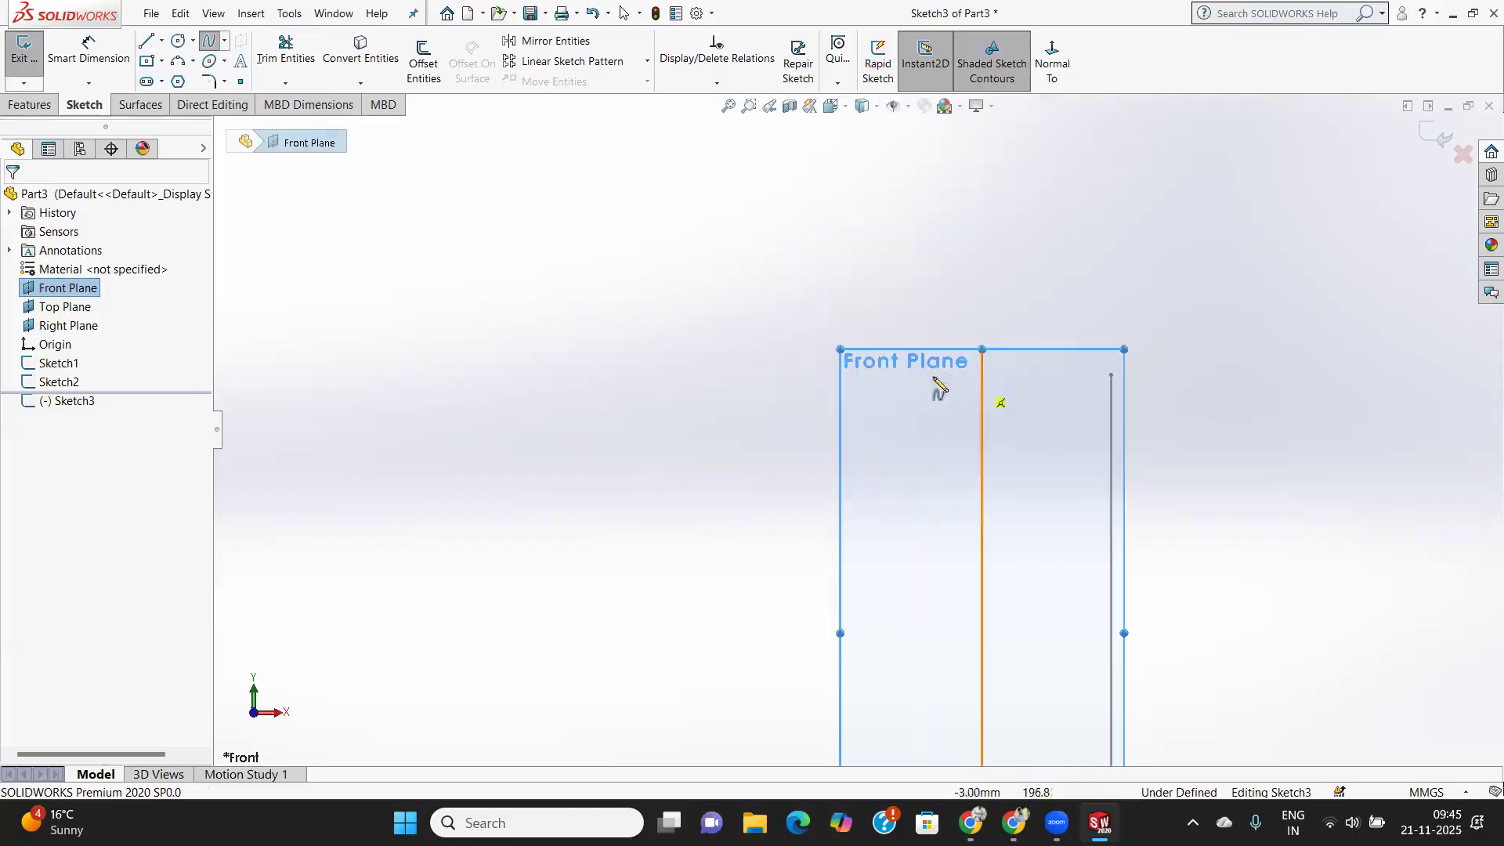
{"action": "left_click", "coordinate": [854, 378]}
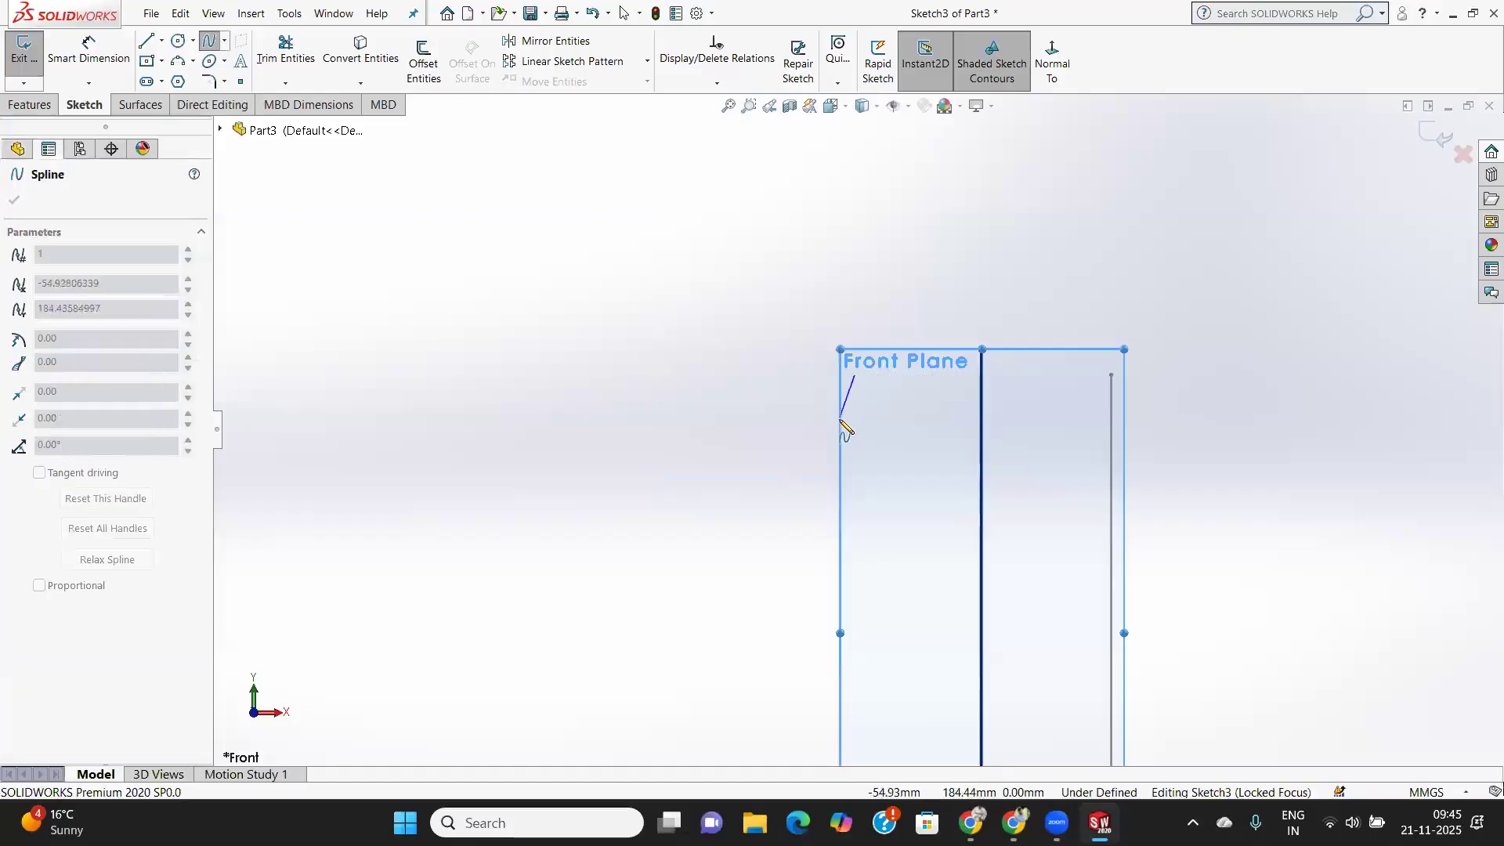
{"action": "left_click", "coordinate": [838, 427]}
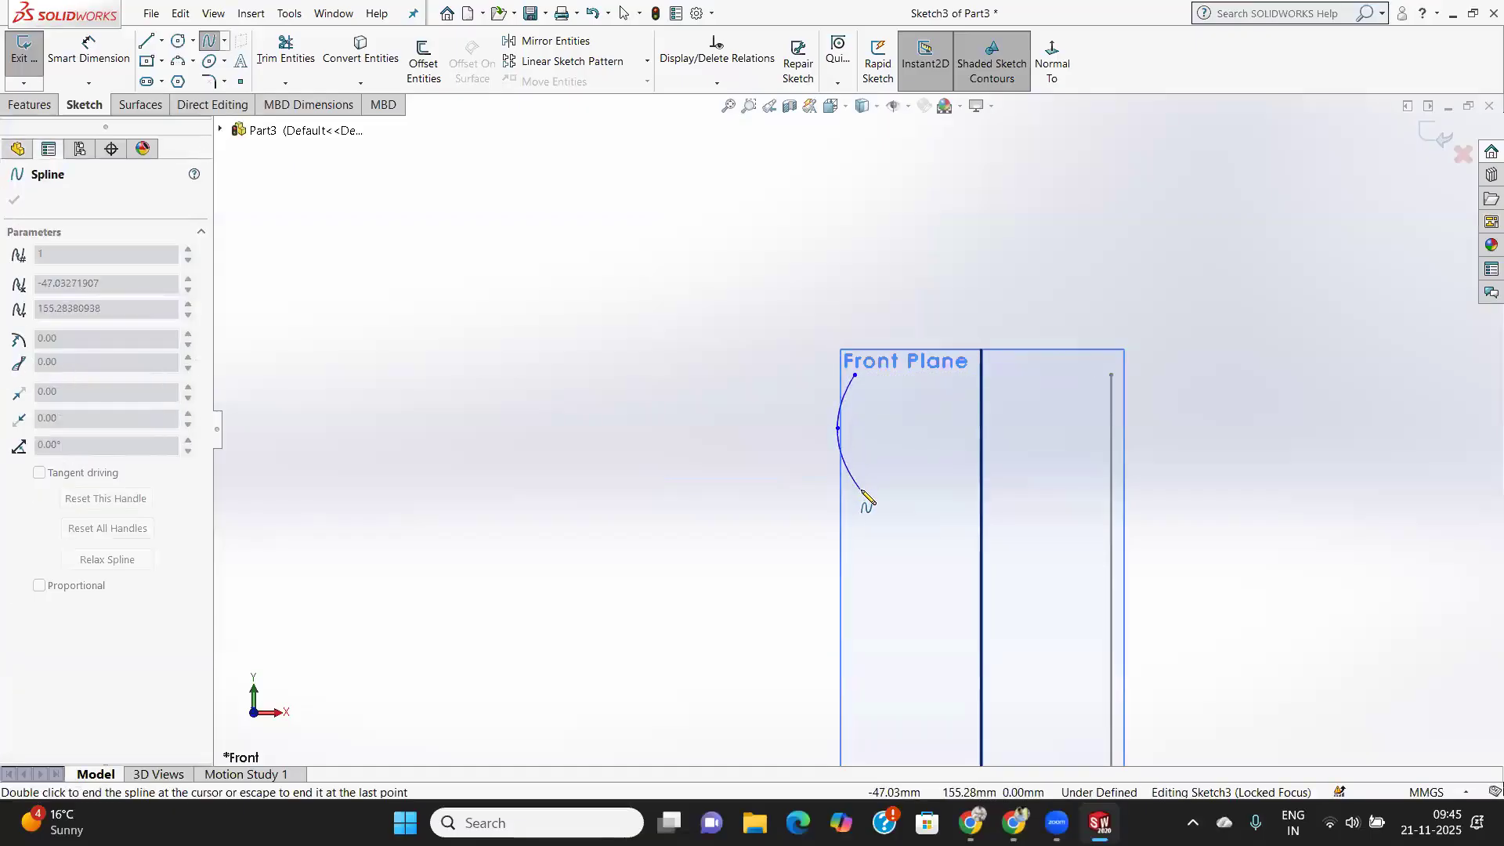
{"action": "left_click", "coordinate": [862, 491]}
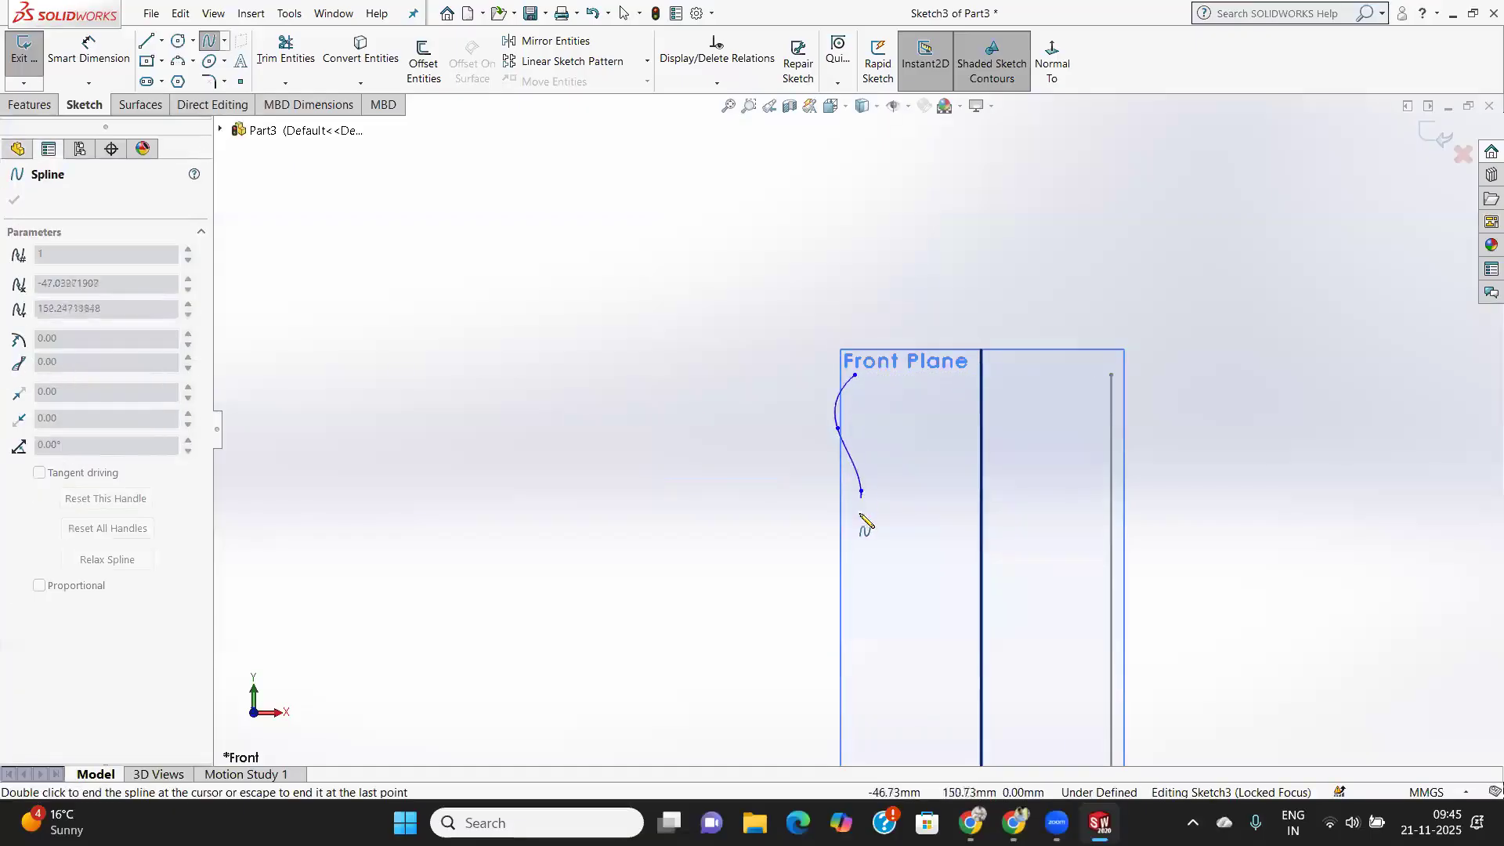
{"action": "left_click", "coordinate": [838, 570]}
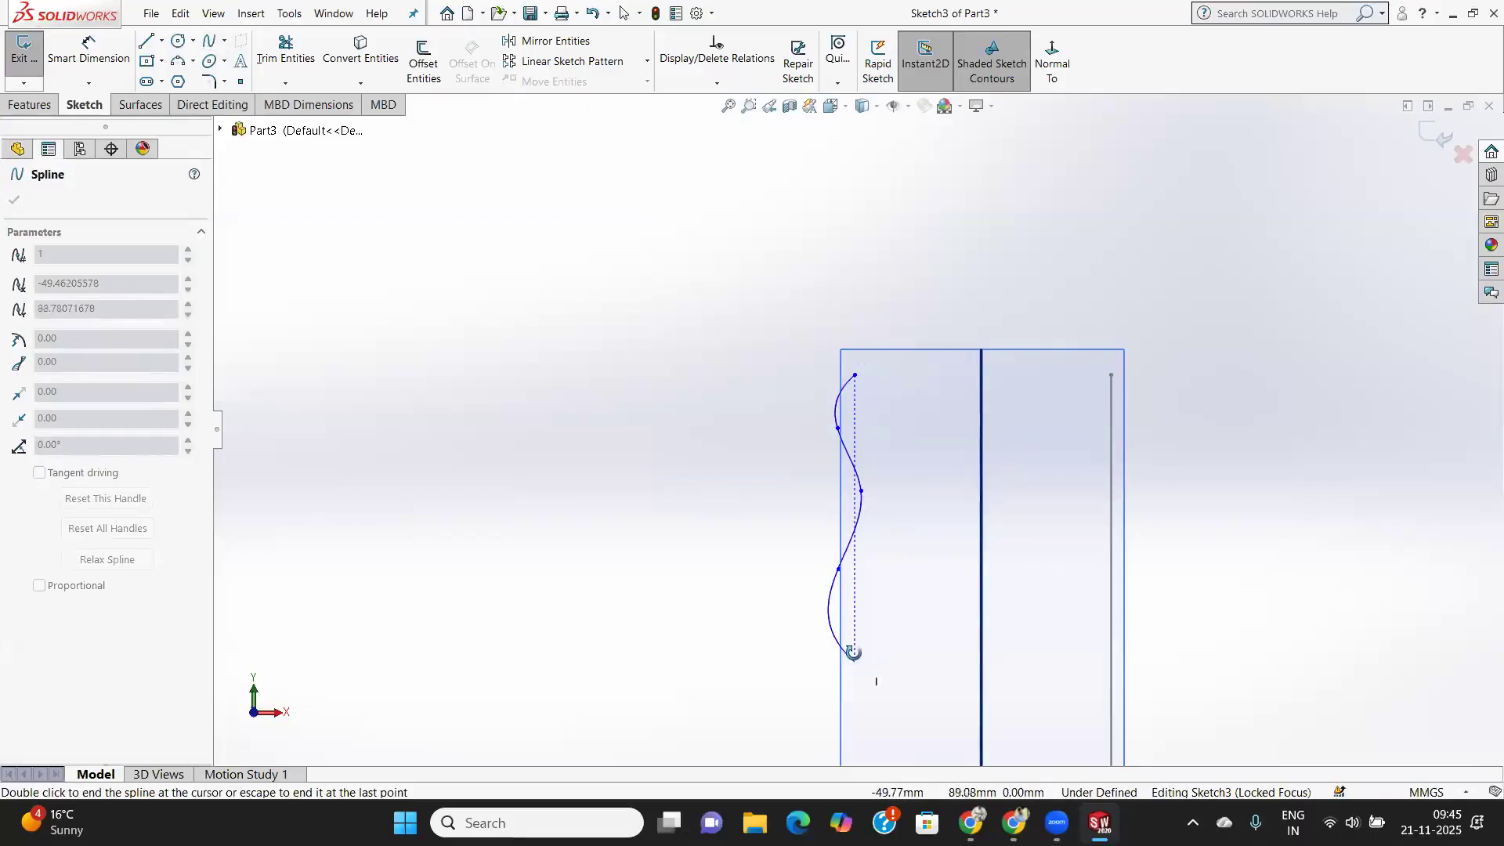
{"action": "scroll", "coordinate": [857, 662], "scroll_direction": "up", "scroll_amount": 3}
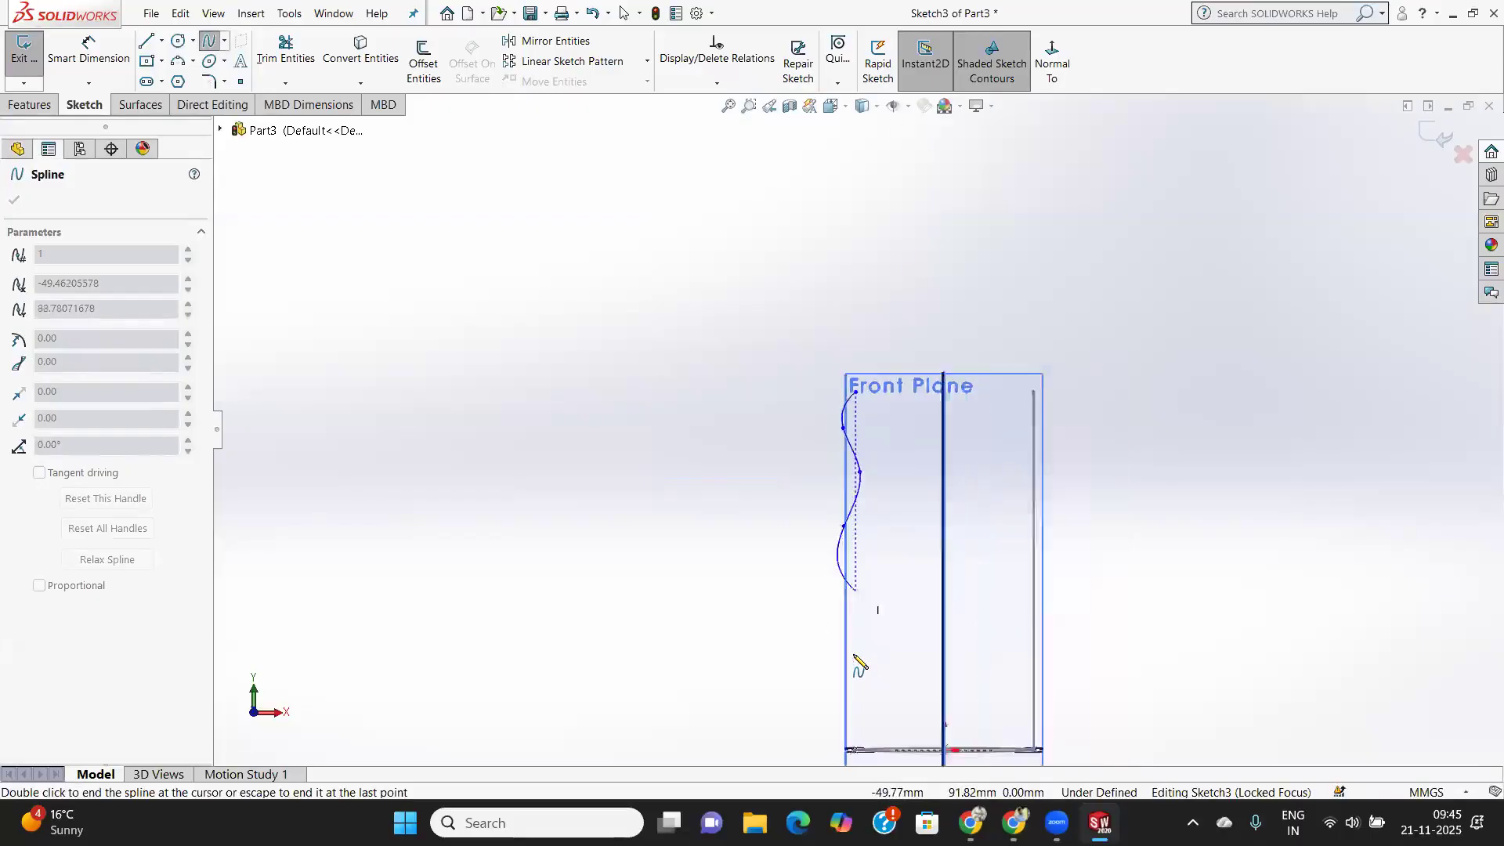
{"action": "left_click", "coordinate": [865, 550]}
{"action": "left_click", "coordinate": [846, 606]}
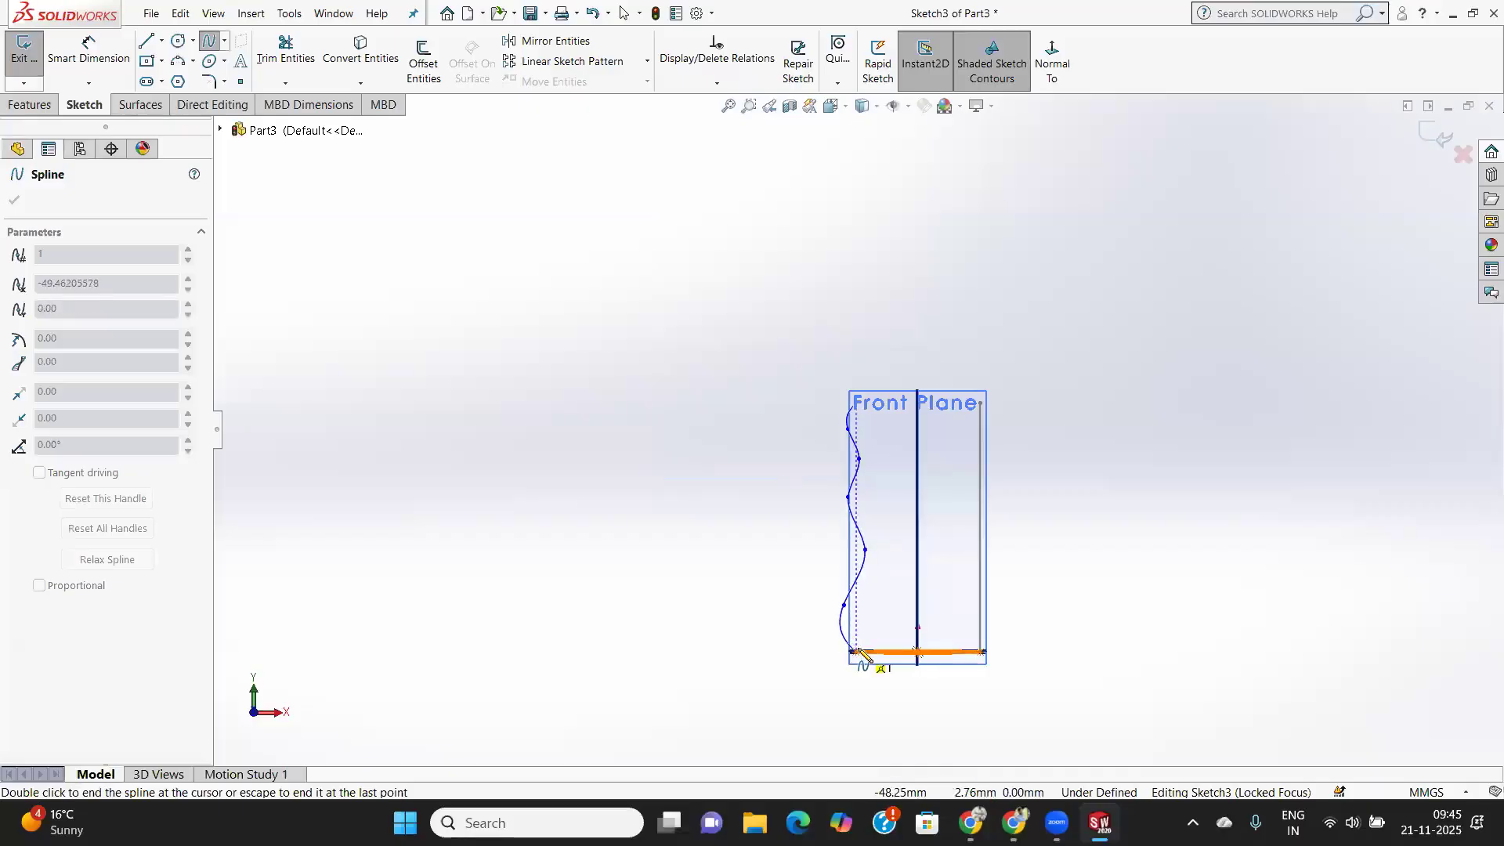
{"action": "double_click", "coordinate": [858, 652]}
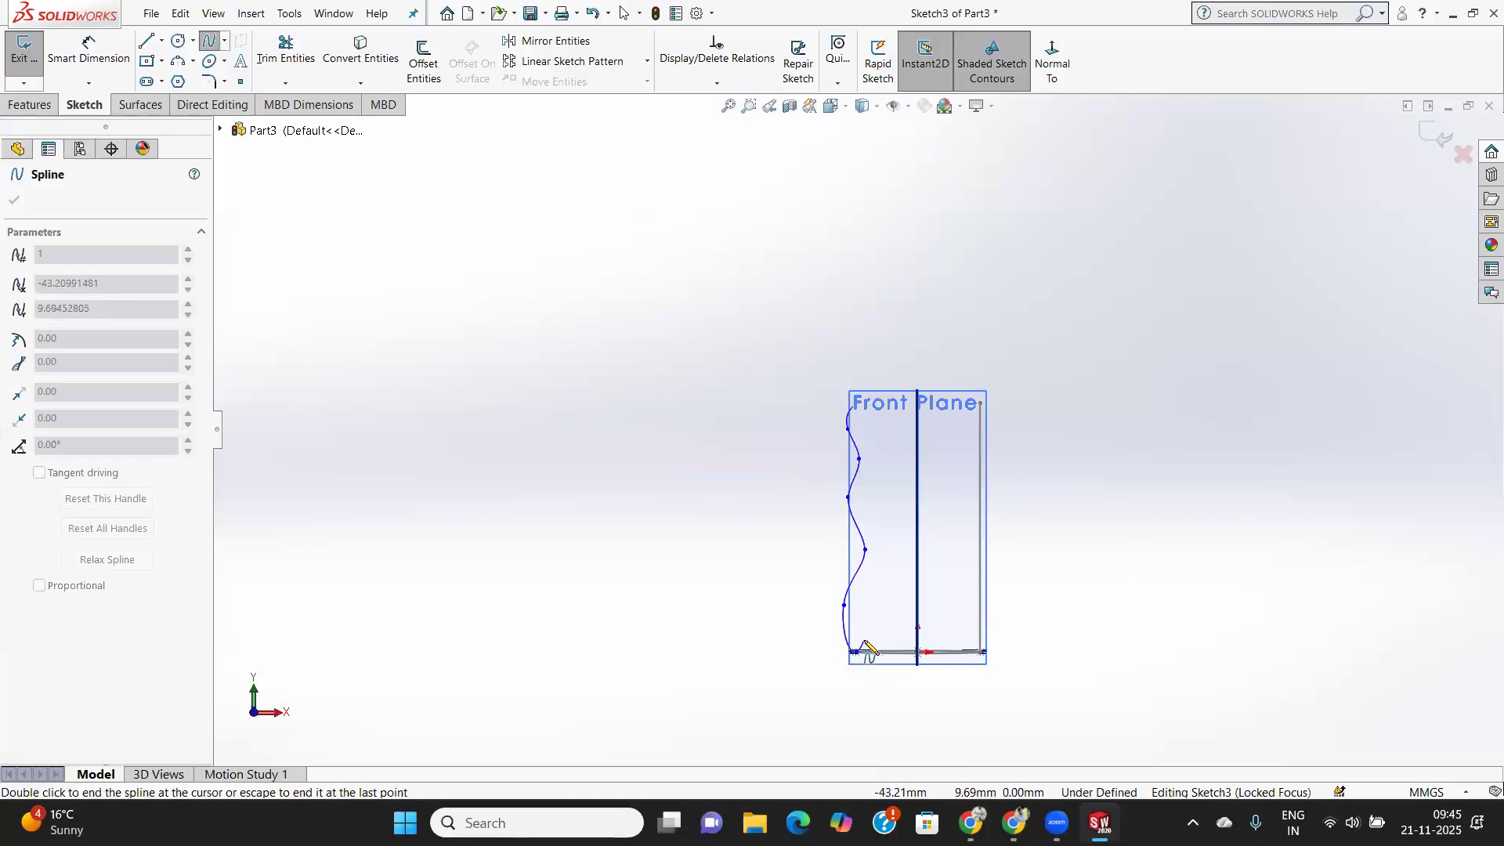
{"action": "right_click", "coordinate": [865, 646]}
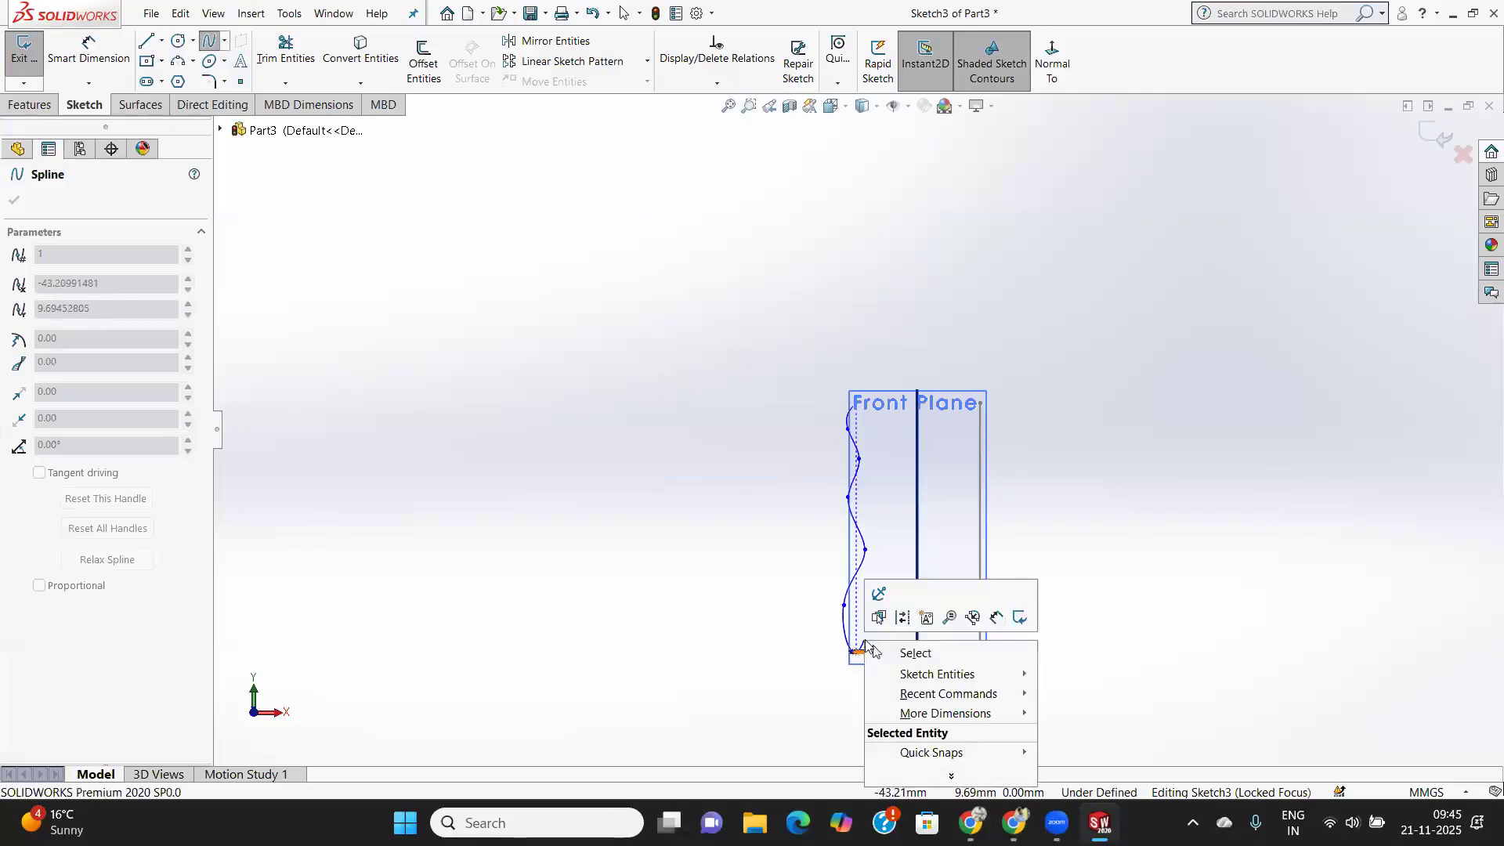
{"action": "left_click", "coordinate": [918, 655]}
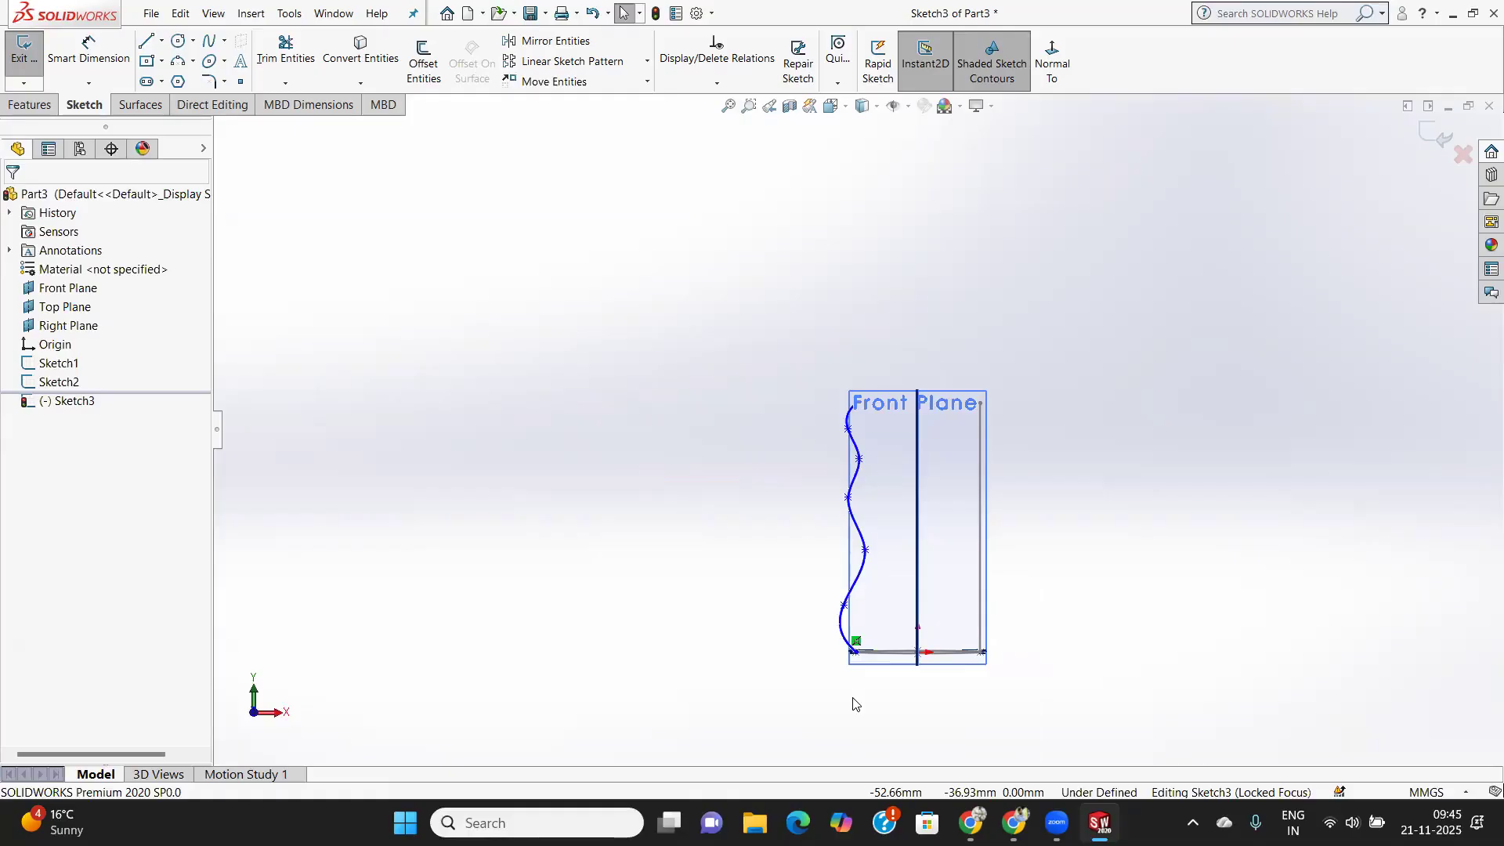
Dimension the horizontal distance from the origin to the spline's lower endpoint as 50 mm.
{"action": "left_click", "coordinate": [88, 51]}
{"action": "scroll", "coordinate": [771, 665], "scroll_direction": "down", "scroll_amount": 3}
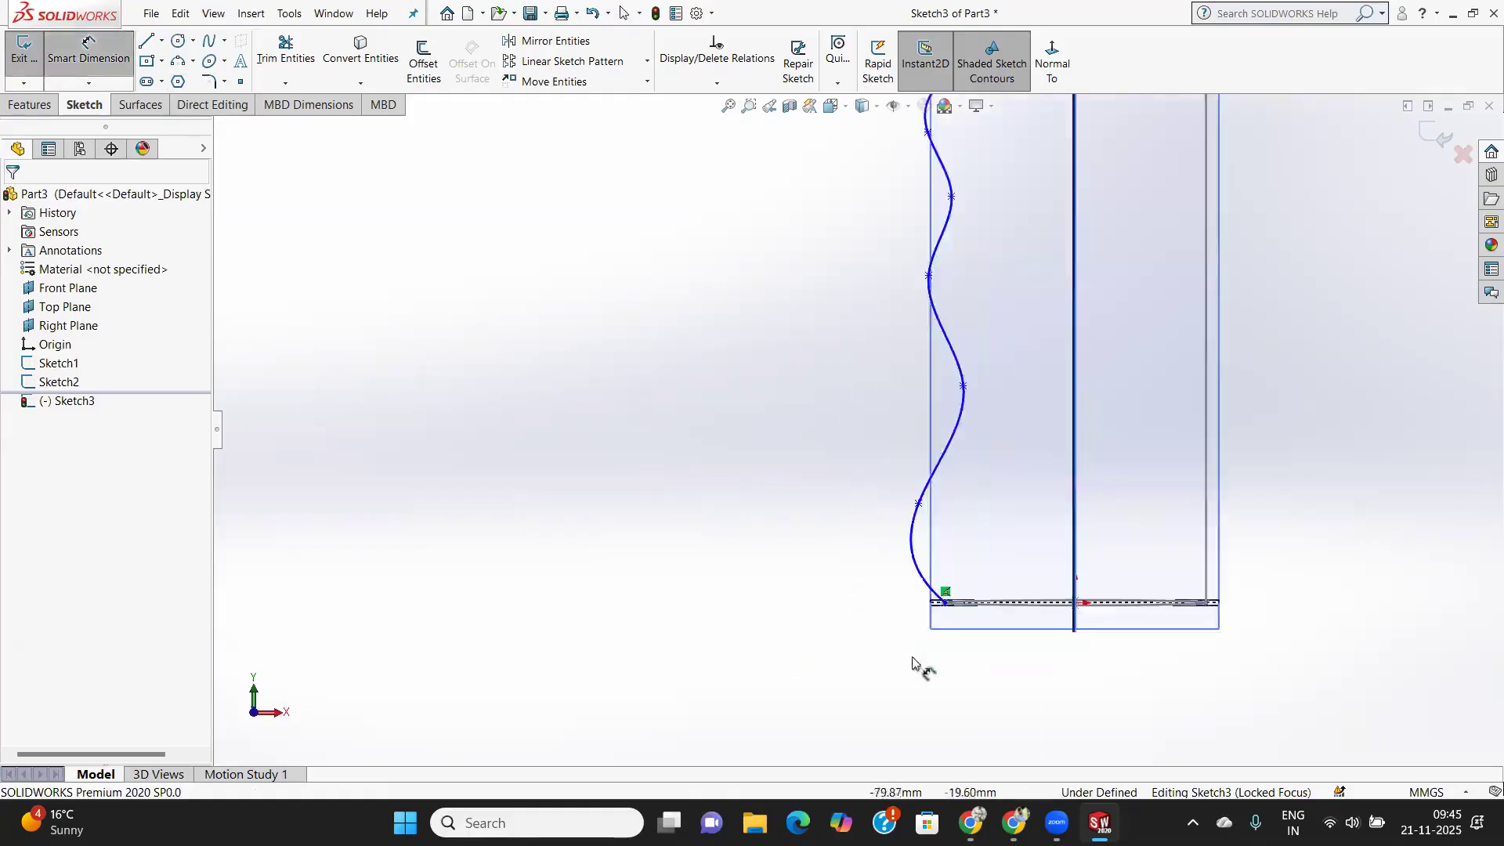
{"action": "scroll", "coordinate": [916, 665], "scroll_direction": "down", "scroll_amount": 2}
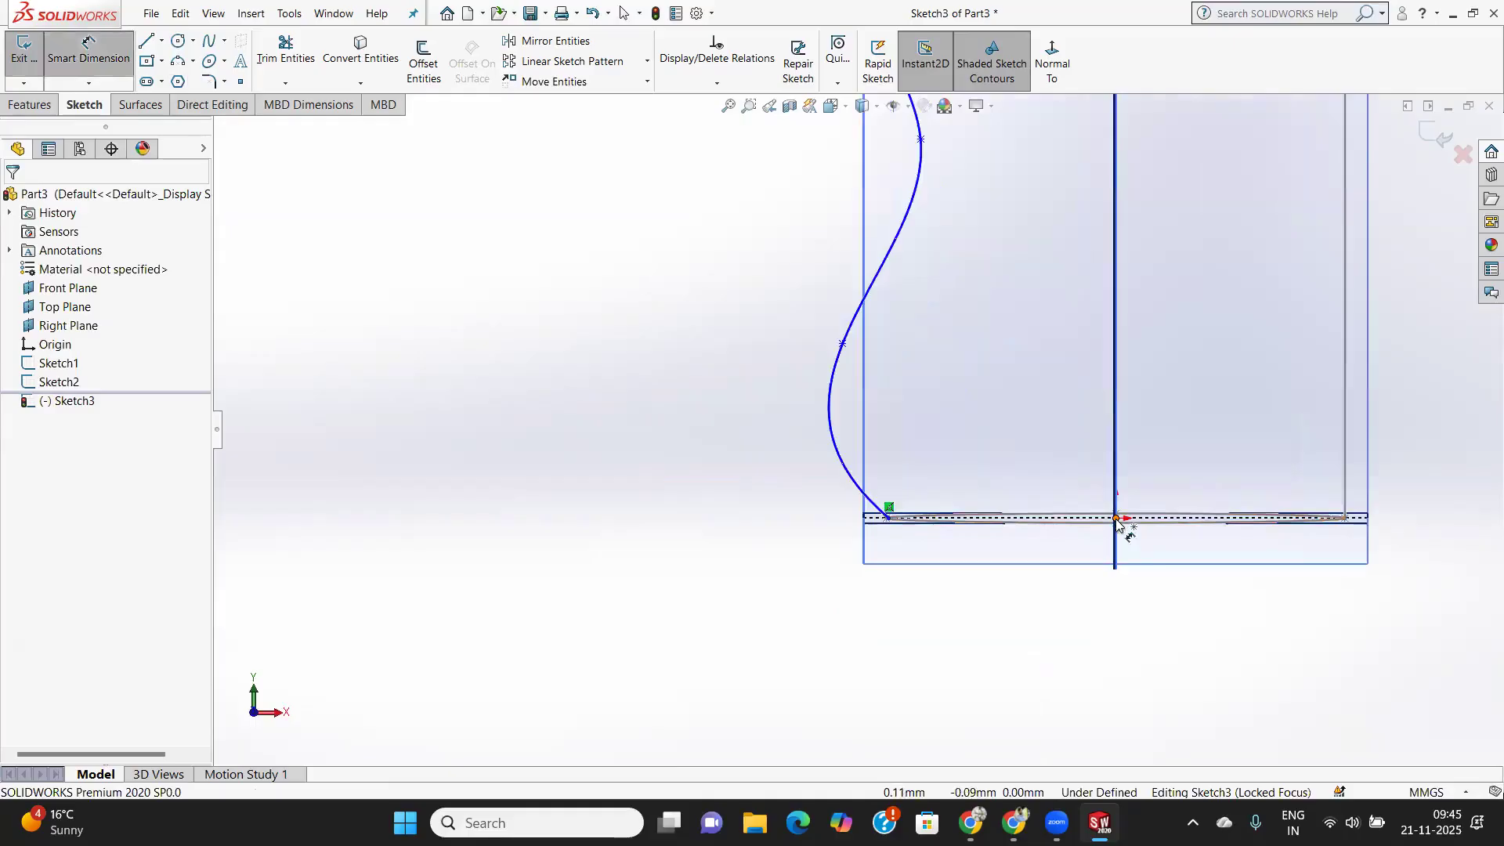
{"action": "left_click", "coordinate": [1117, 519]}
{"action": "left_click", "coordinate": [889, 518]}
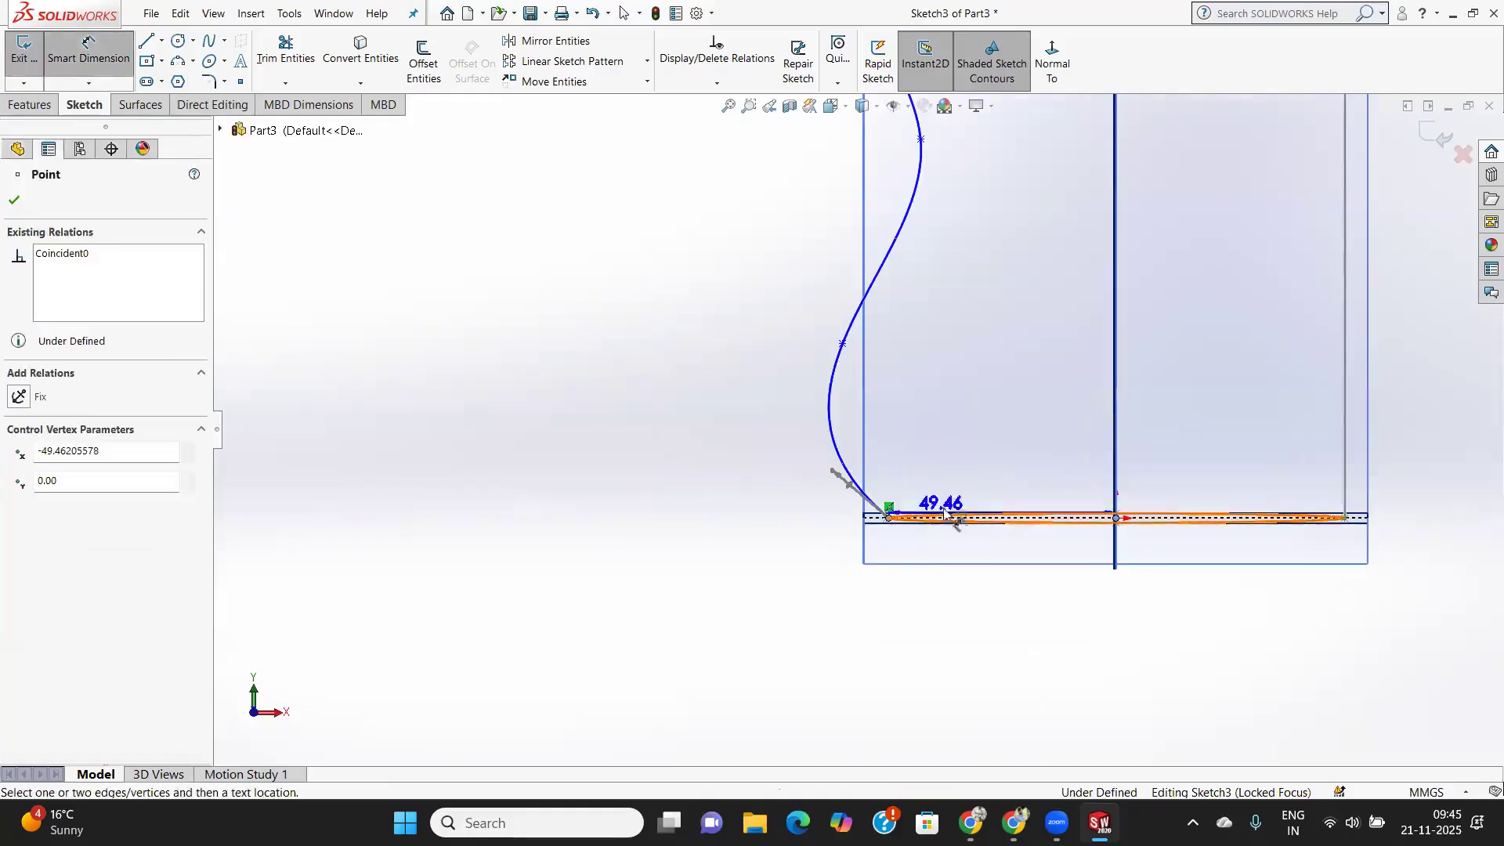
{"action": "left_click", "coordinate": [963, 480]}
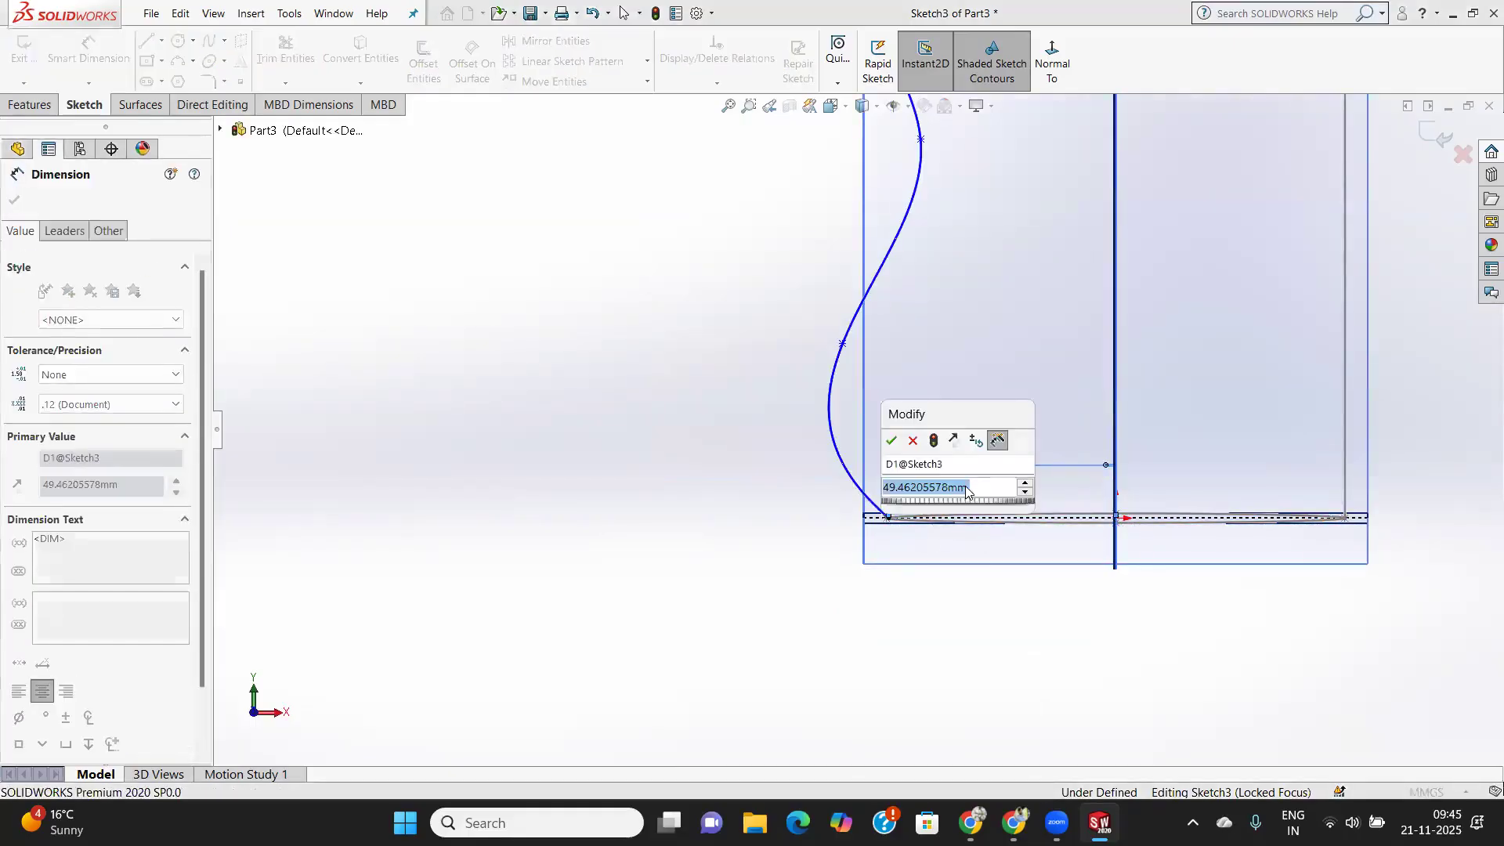
{"action": "type", "text": "50"}
{"action": "key", "text": "Return"}
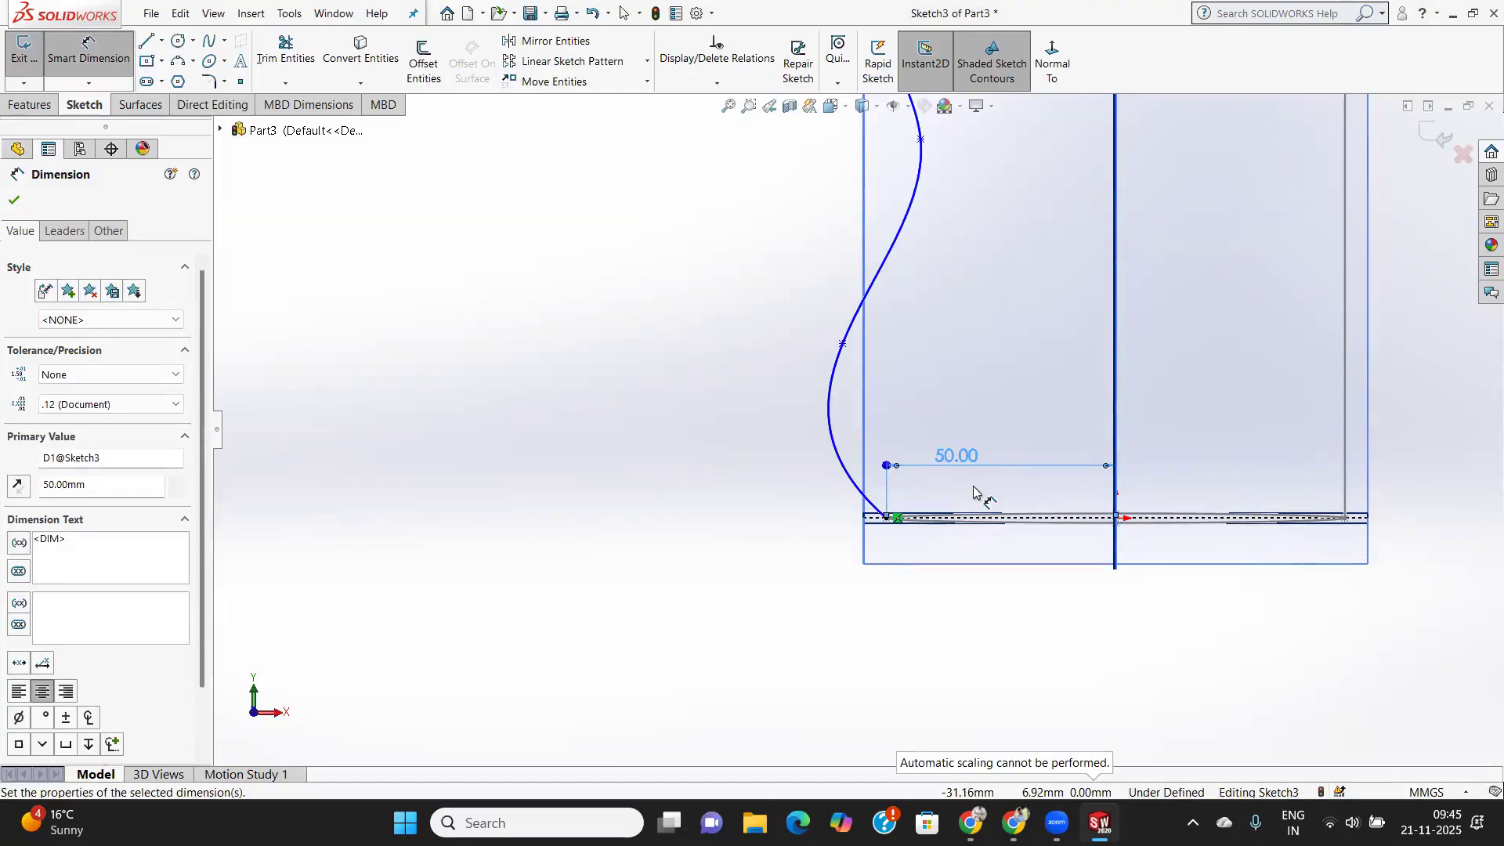
Dimension the distance from the Right Plane to the spline's upper endpoint as 50 mm.
{"action": "scroll", "coordinate": [973, 486], "scroll_direction": "up", "scroll_amount": 8}
{"action": "scroll", "coordinate": [940, 521], "scroll_direction": "down", "scroll_amount": 5}
{"action": "scroll", "coordinate": [839, 335], "scroll_direction": "up", "scroll_amount": 9}
{"action": "scroll", "coordinate": [822, 270], "scroll_direction": "down", "scroll_amount": 5}
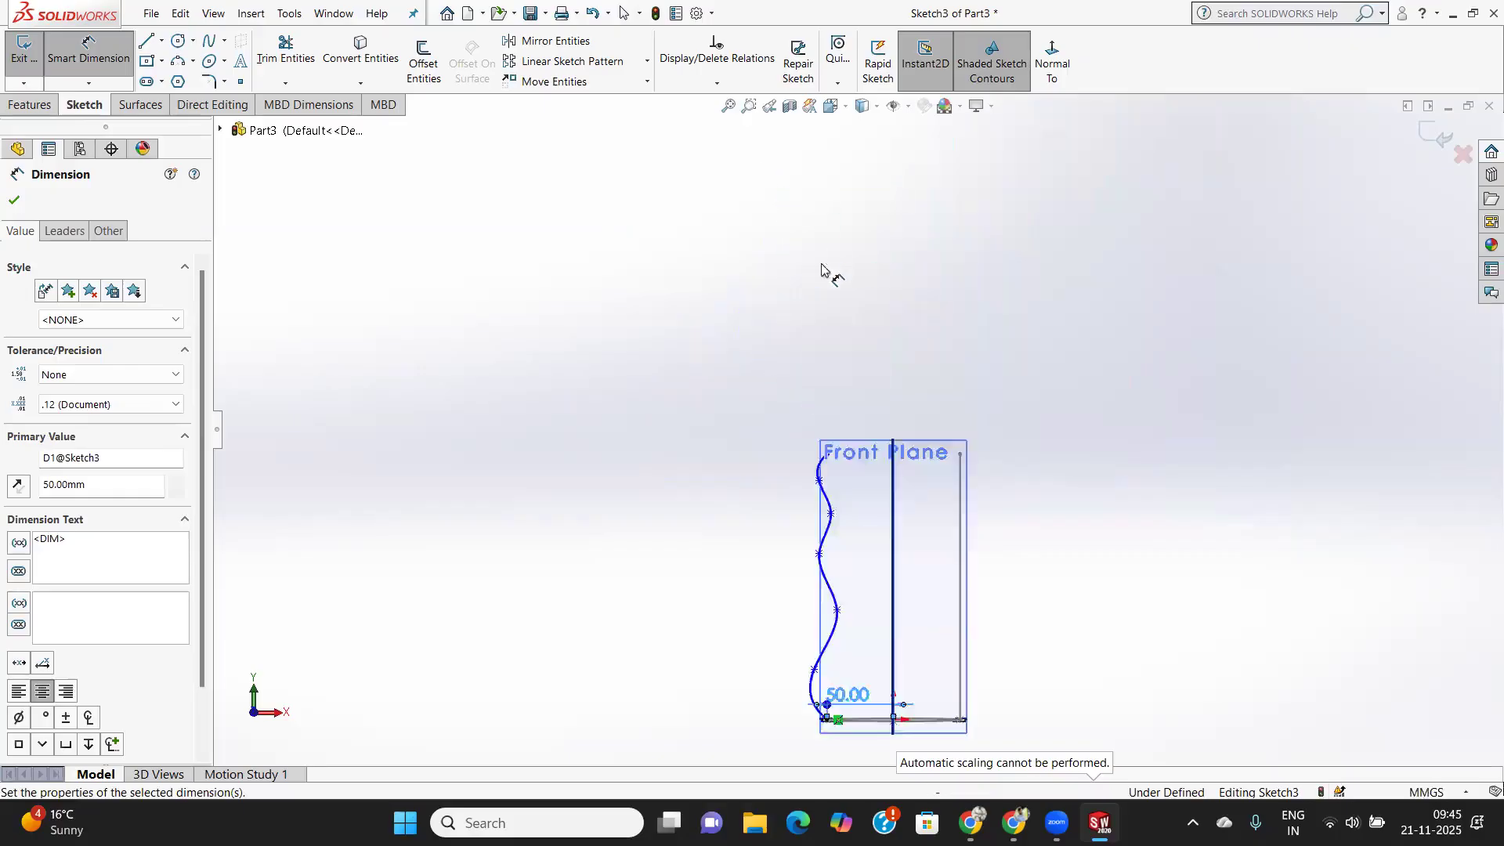
{"action": "scroll", "coordinate": [822, 272], "scroll_direction": "down", "scroll_amount": 4}
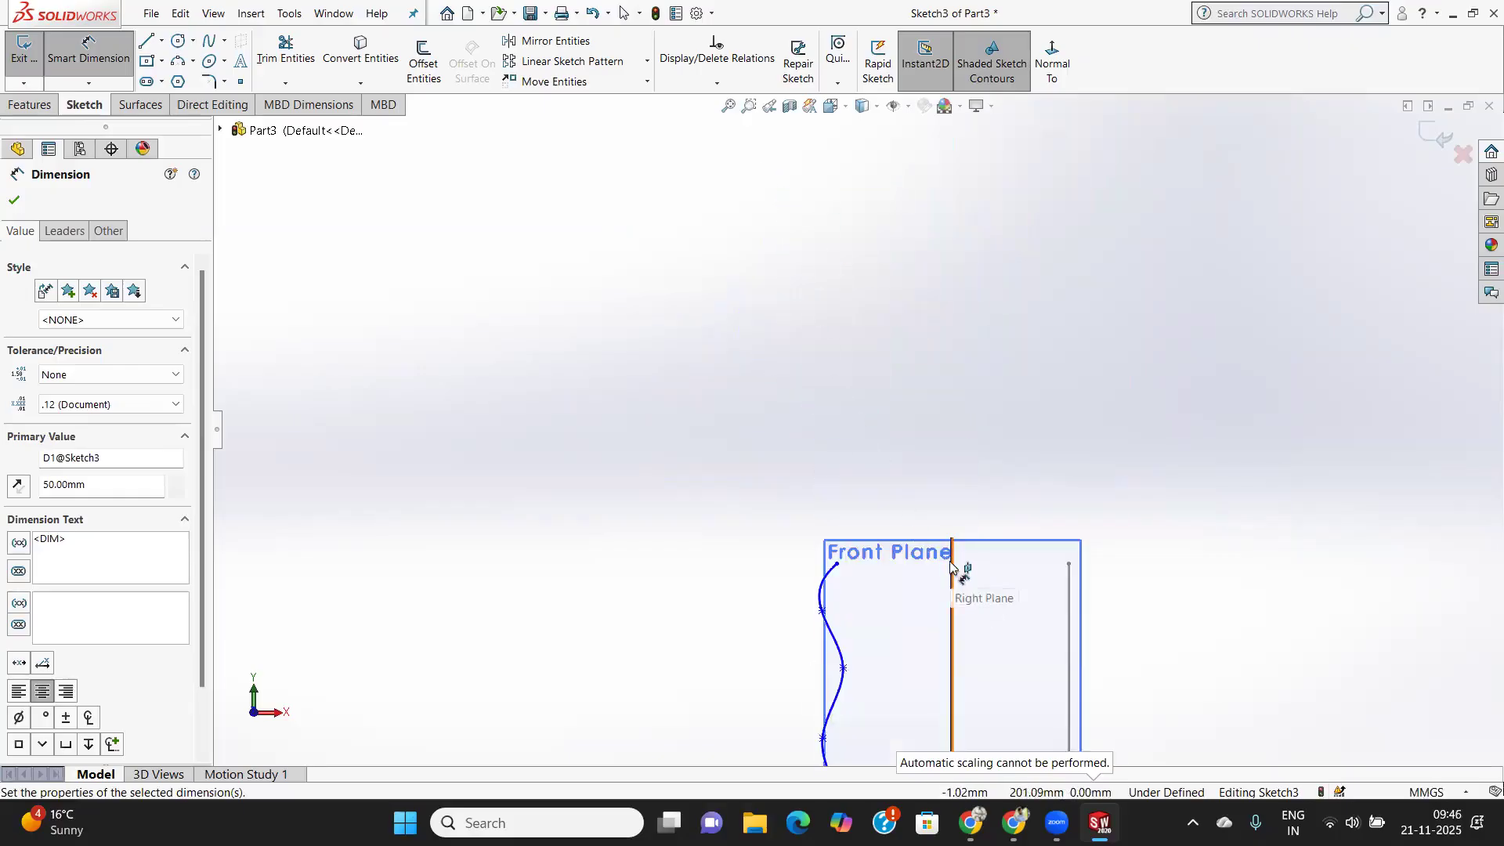
{"action": "left_click", "coordinate": [952, 562]}
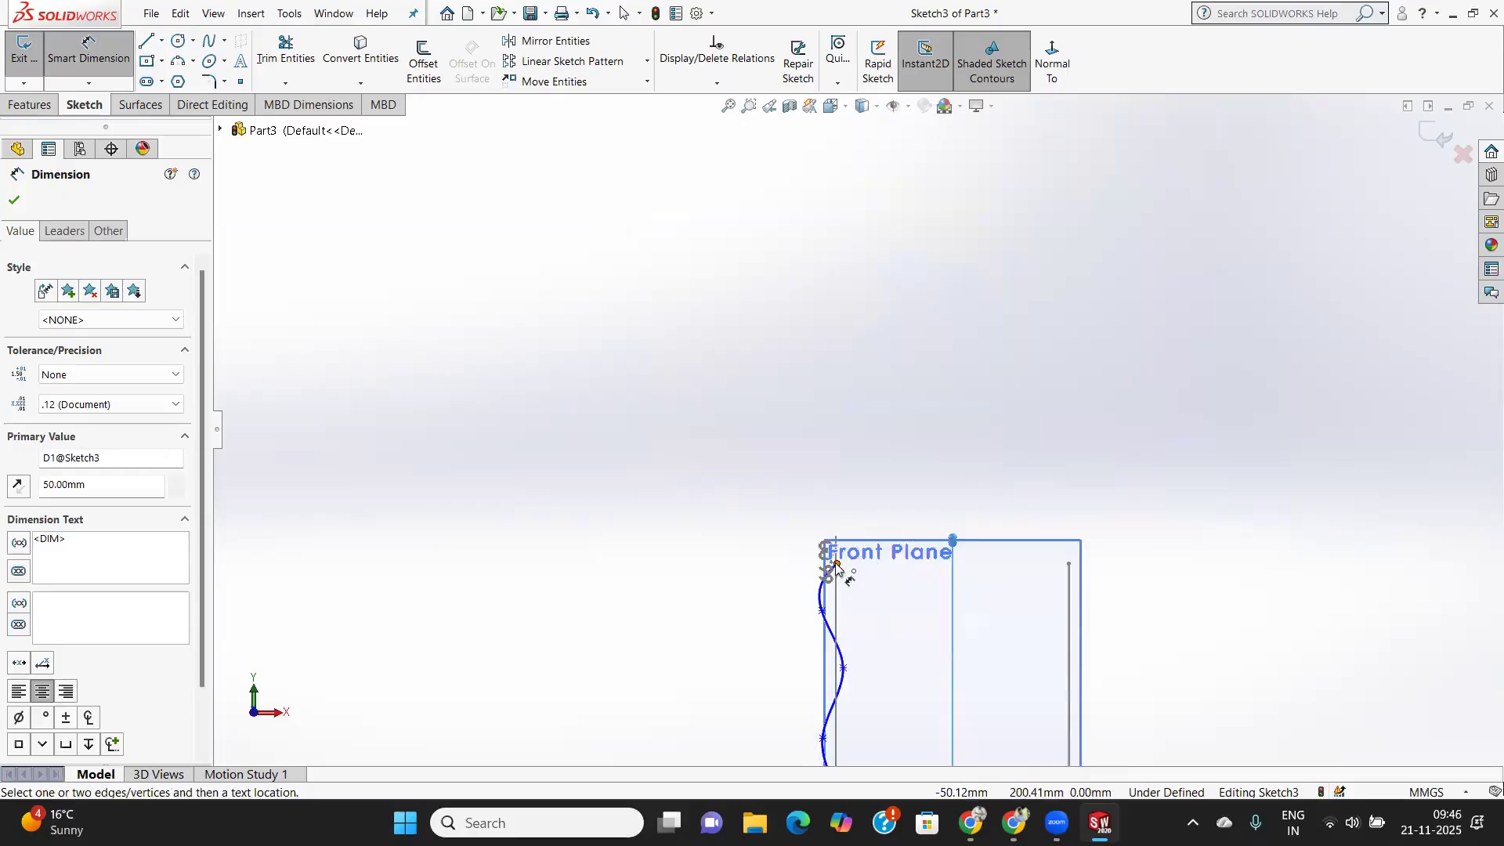
{"action": "left_click", "coordinate": [836, 564]}
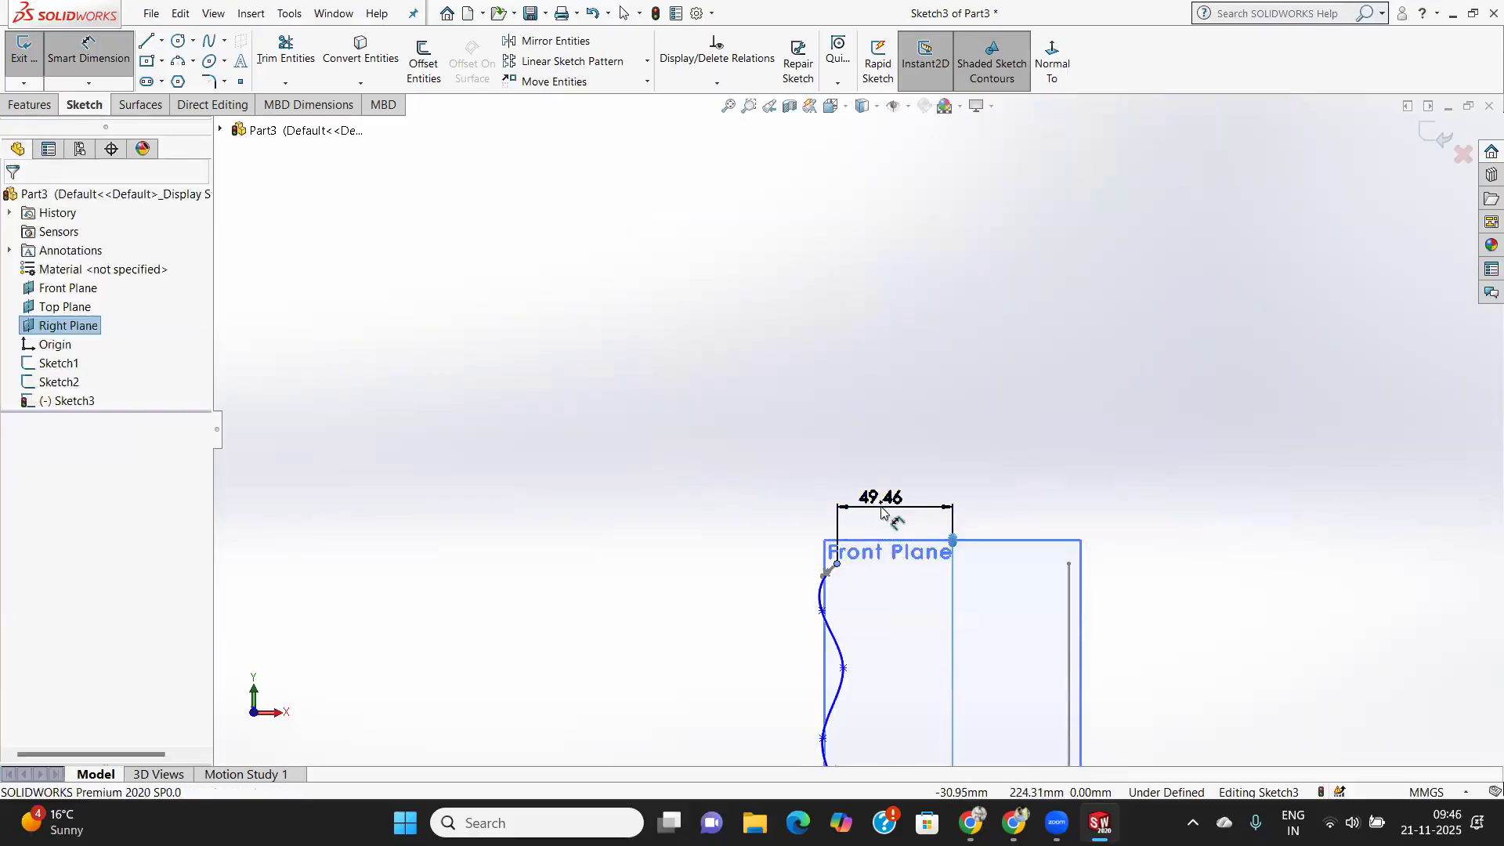
{"action": "left_click", "coordinate": [882, 511]}
{"action": "type", "text": "50"}
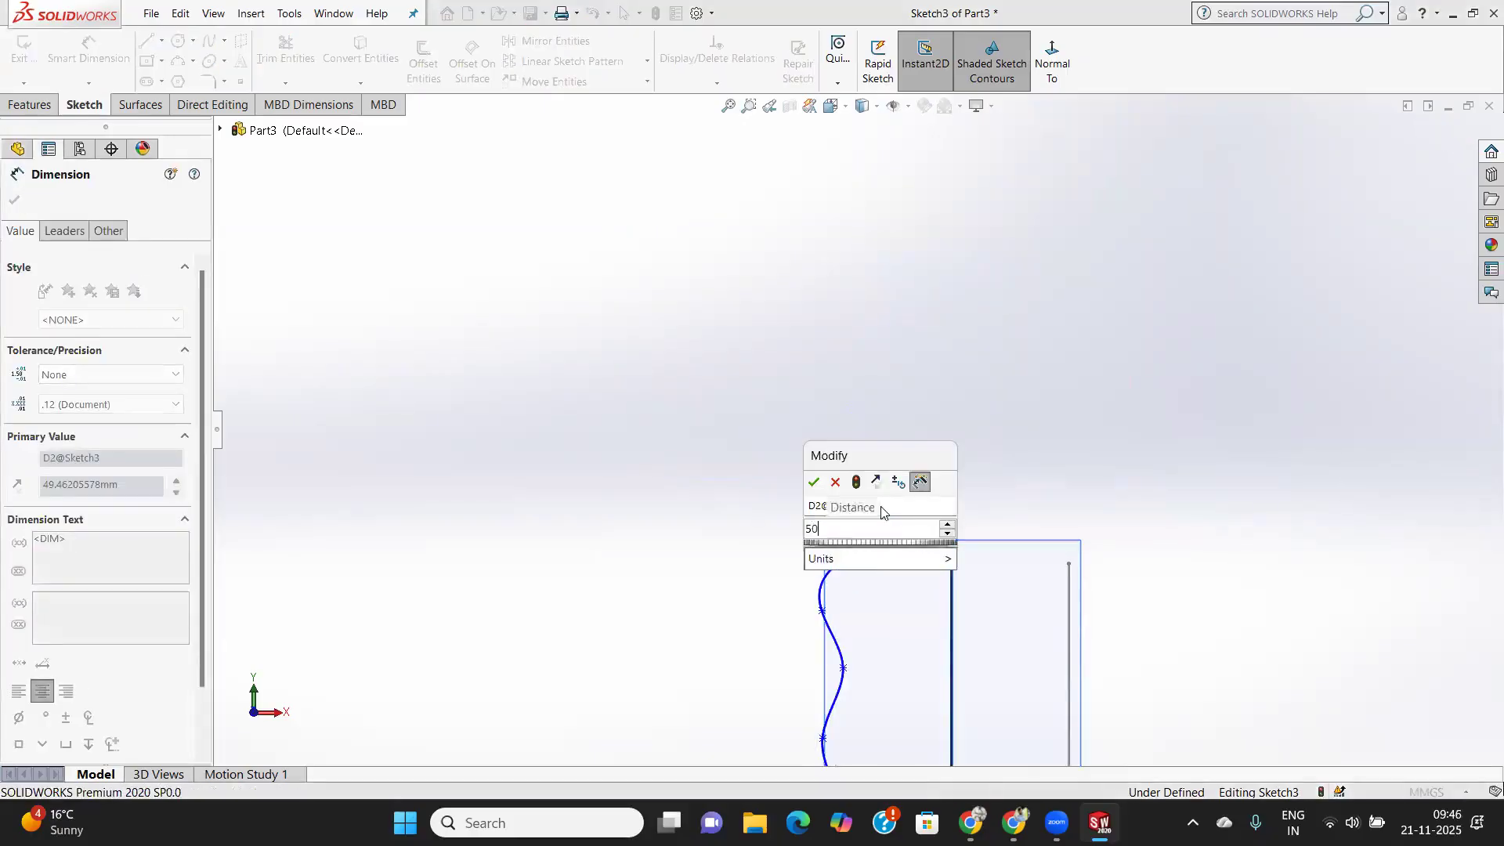
{"action": "key", "text": "Return"}
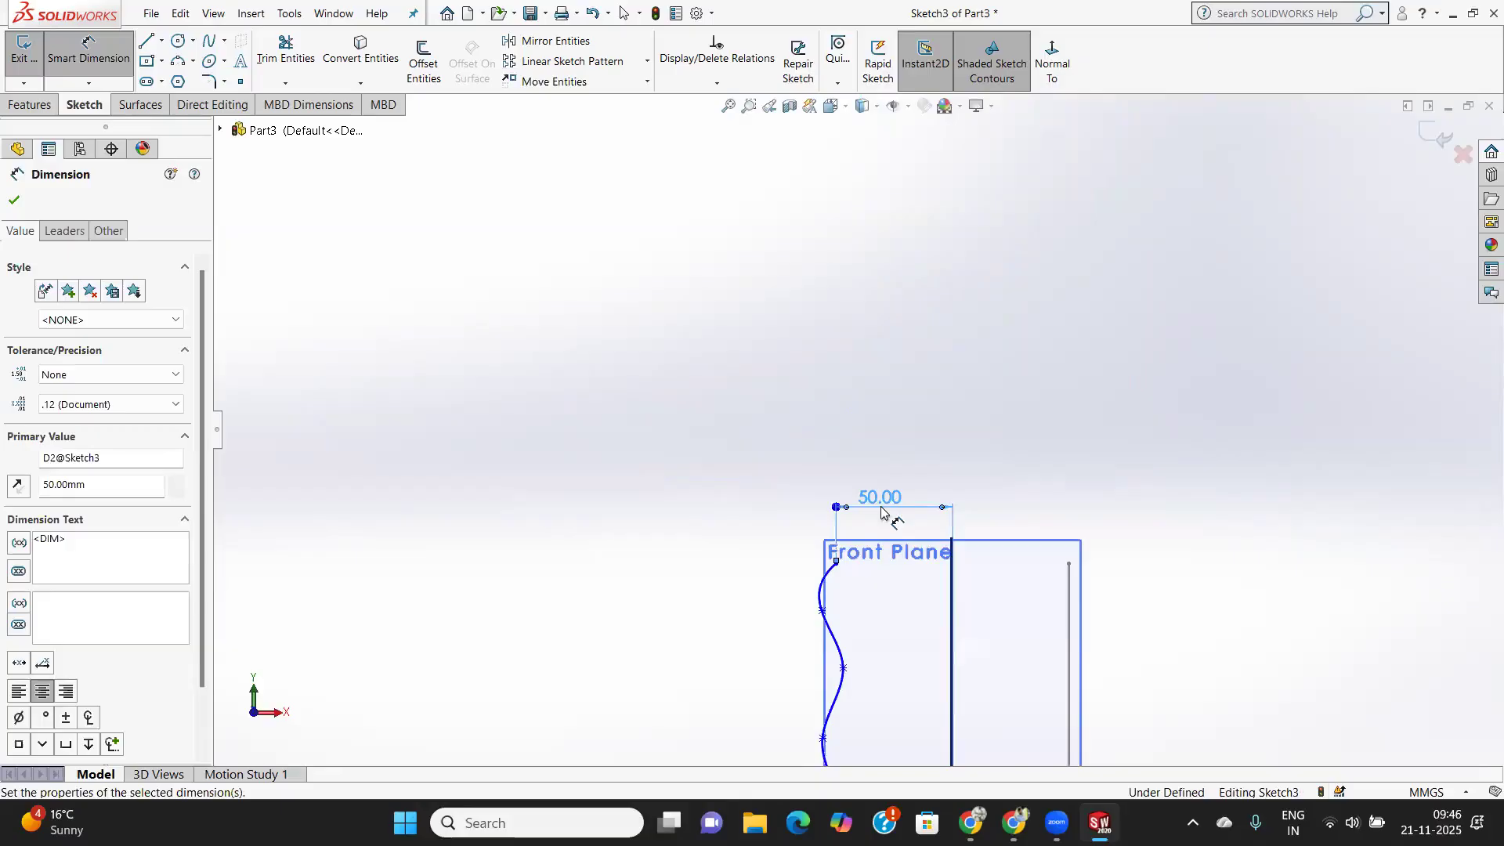
{"action": "scroll", "coordinate": [874, 602], "scroll_direction": "down", "scroll_amount": 3}
{"action": "scroll", "coordinate": [872, 599], "scroll_direction": "up", "scroll_amount": 3}
{"action": "scroll", "coordinate": [872, 603], "scroll_direction": "up", "scroll_amount": 3}
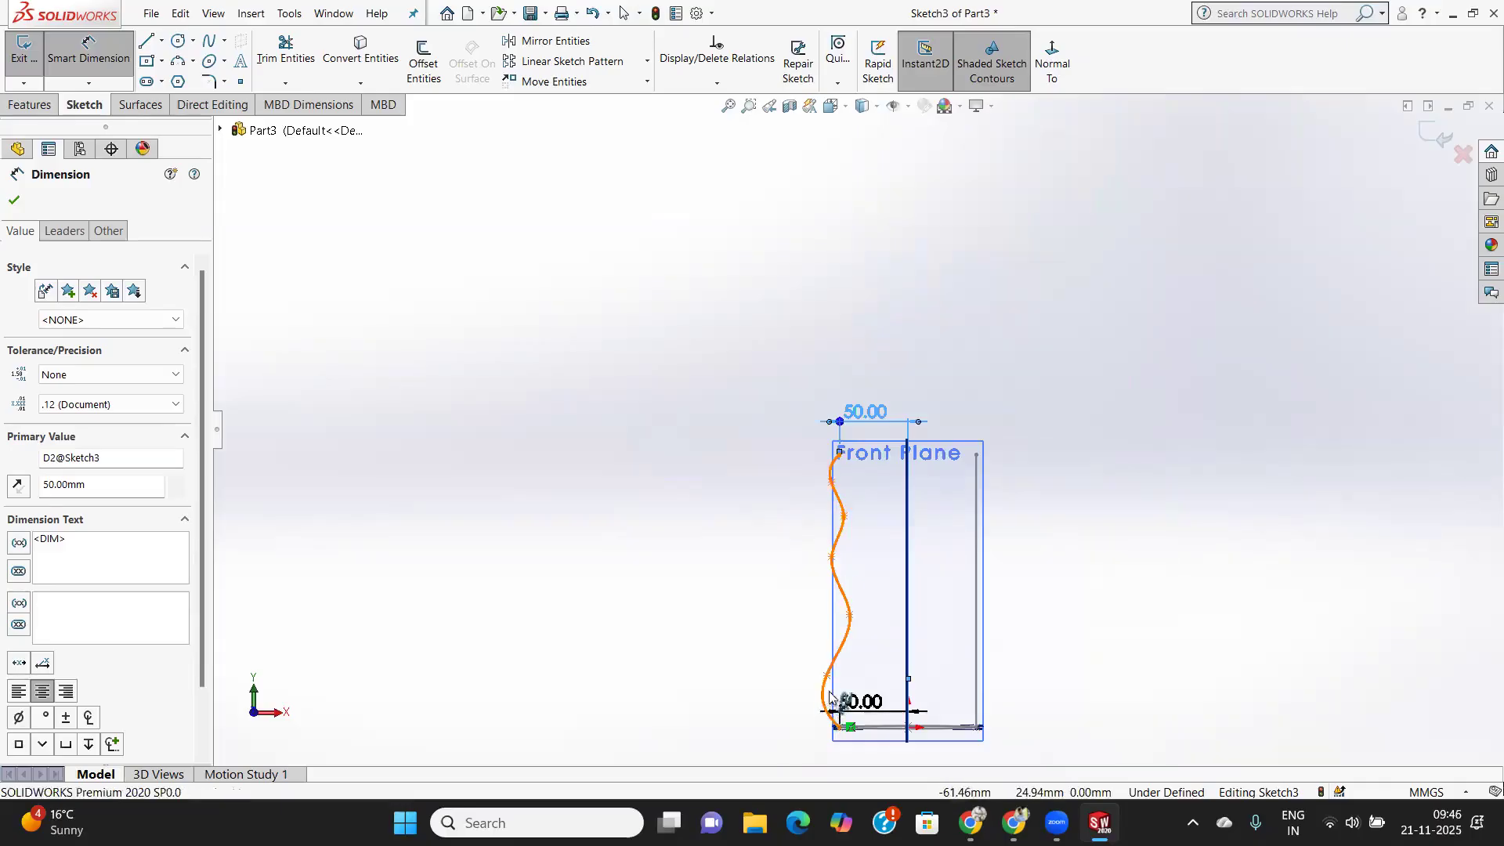
{"action": "left_click", "coordinate": [830, 679]}
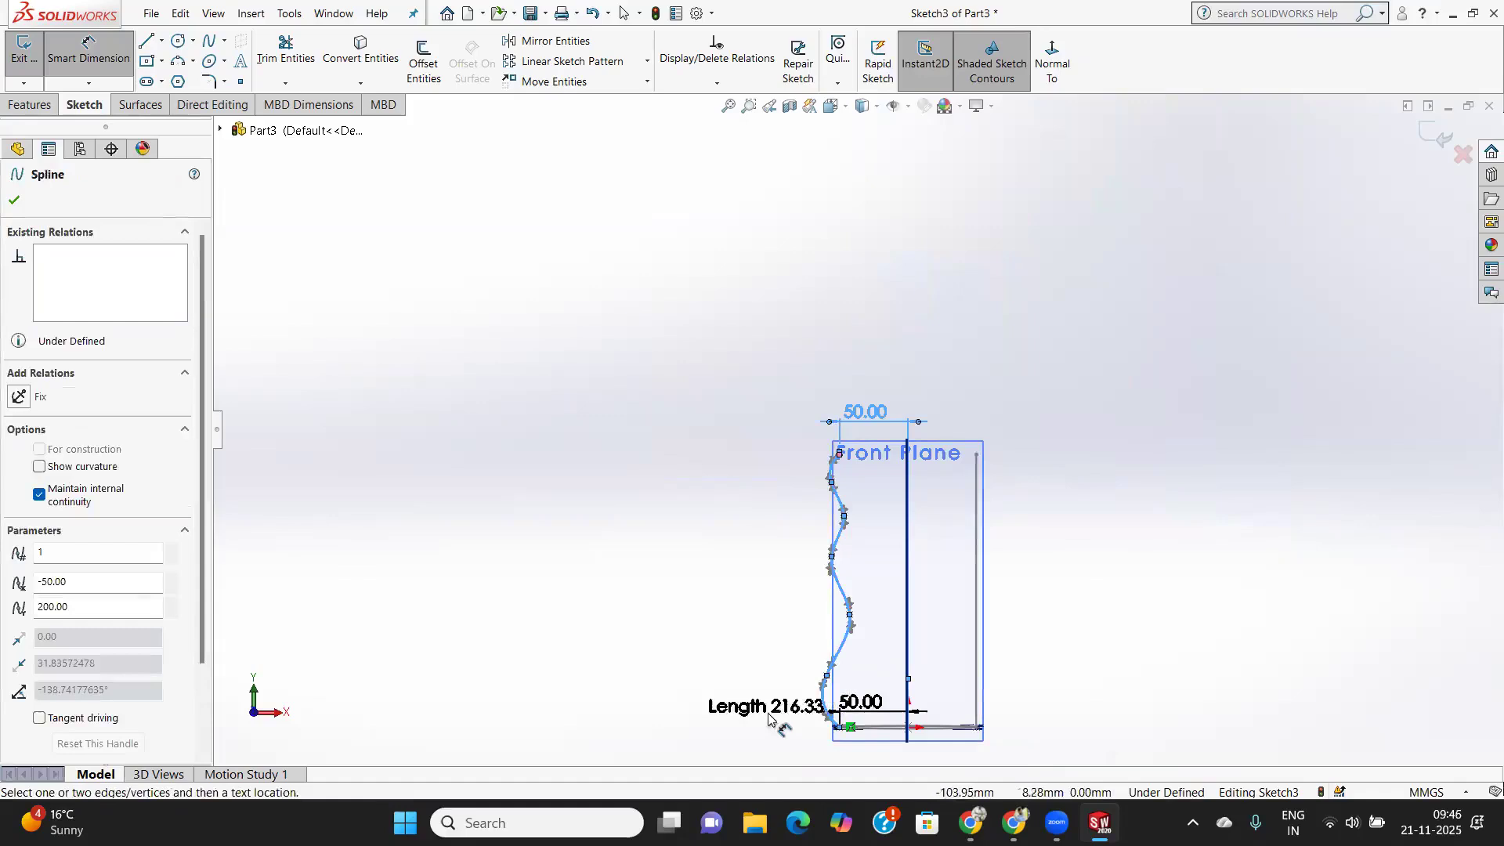
{"action": "left_click", "coordinate": [12, 198]}
{"action": "key", "text": "Escape"}
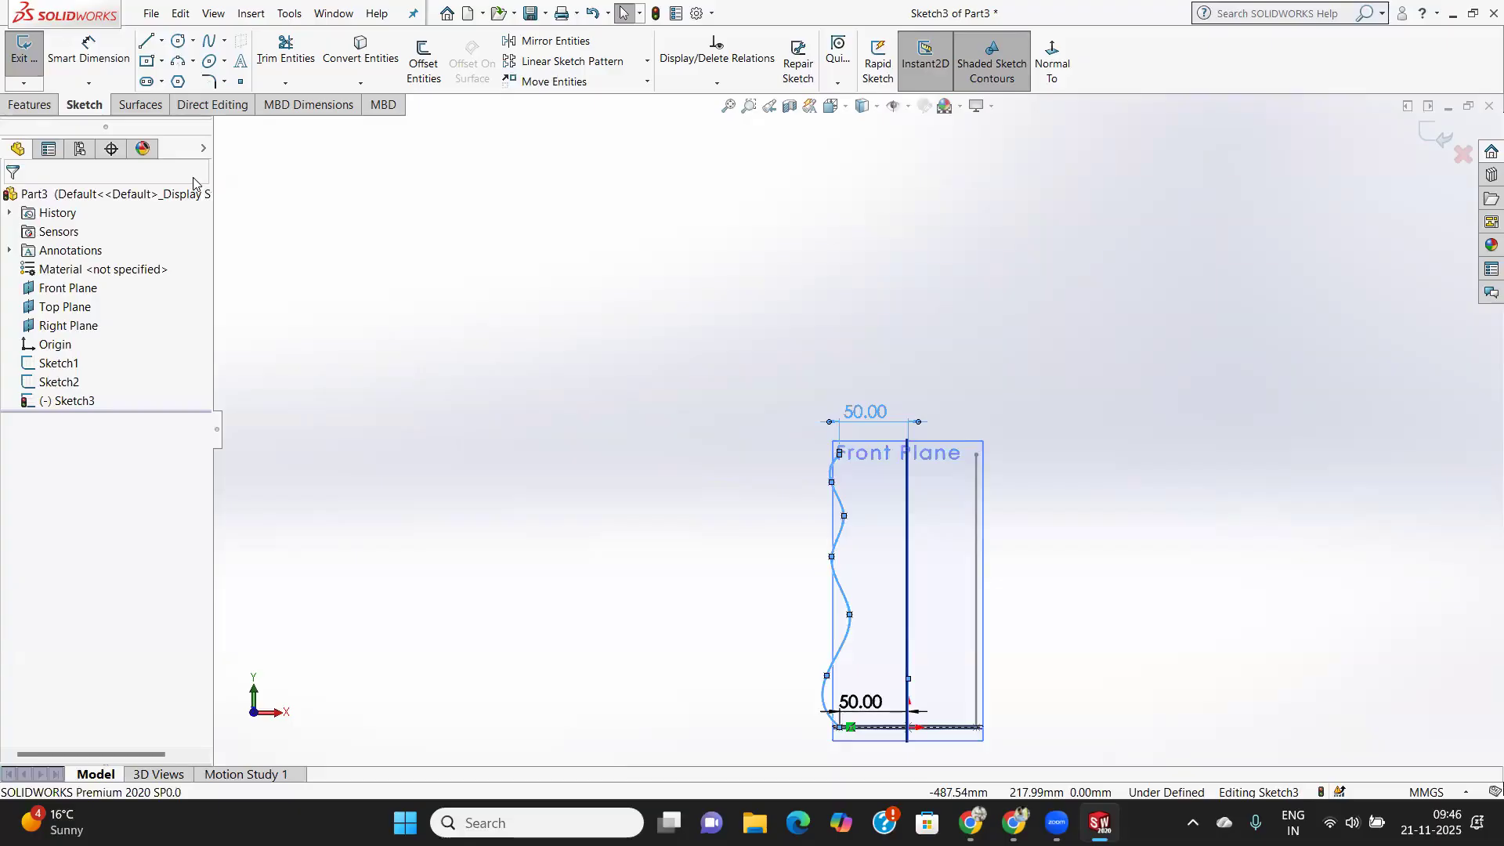
Align the spline's tangent vertically at the first interior point above its lower end and exit the sketch.
{"action": "scroll", "coordinate": [867, 645], "scroll_direction": "down", "scroll_amount": 2}
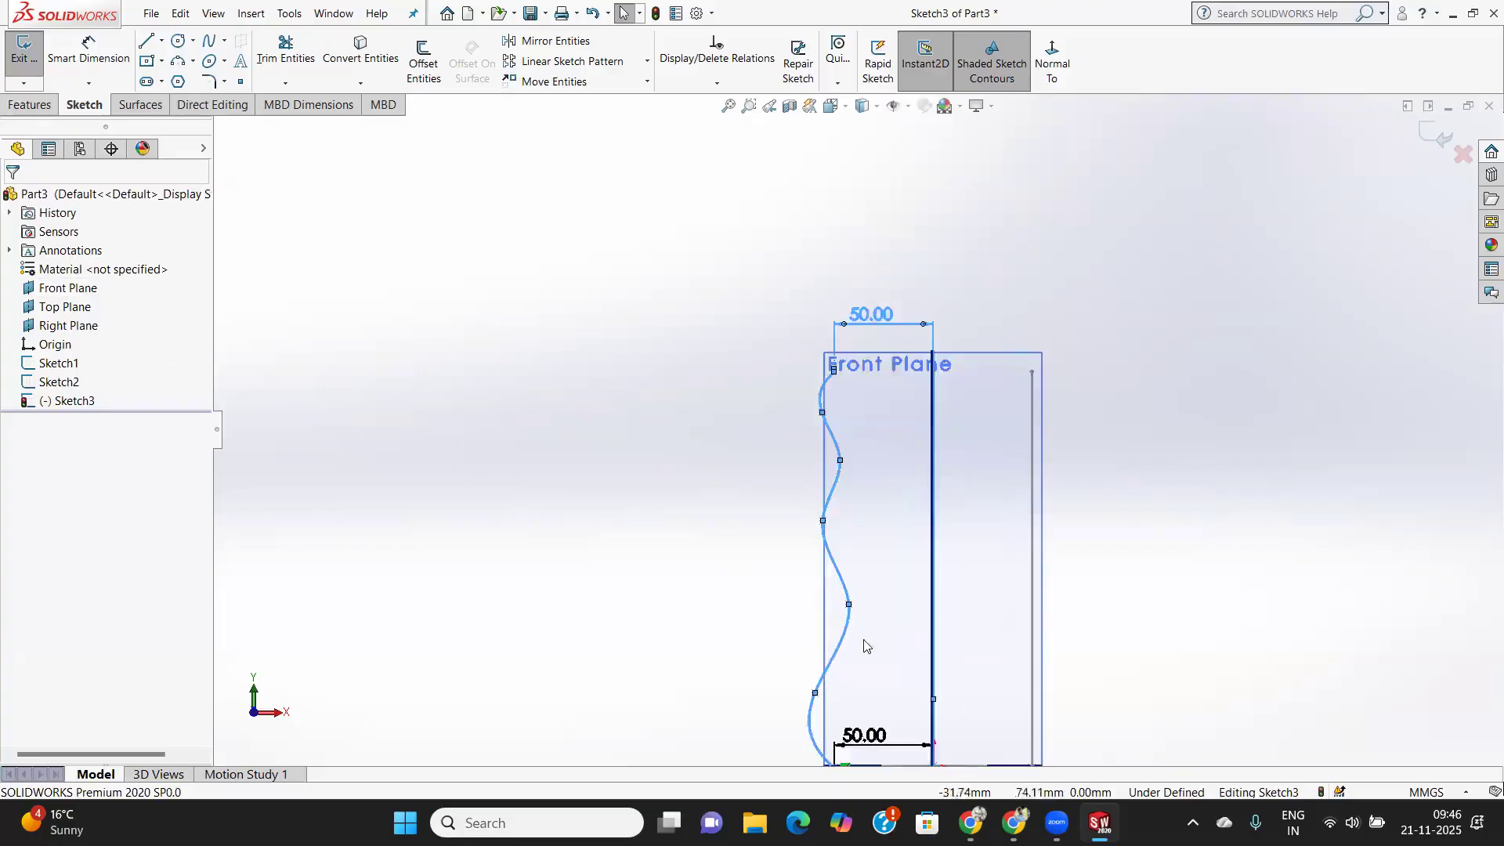
{"action": "scroll", "coordinate": [847, 713], "scroll_direction": "up", "scroll_amount": 3}
{"action": "scroll", "coordinate": [834, 650], "scroll_direction": "down", "scroll_amount": 3}
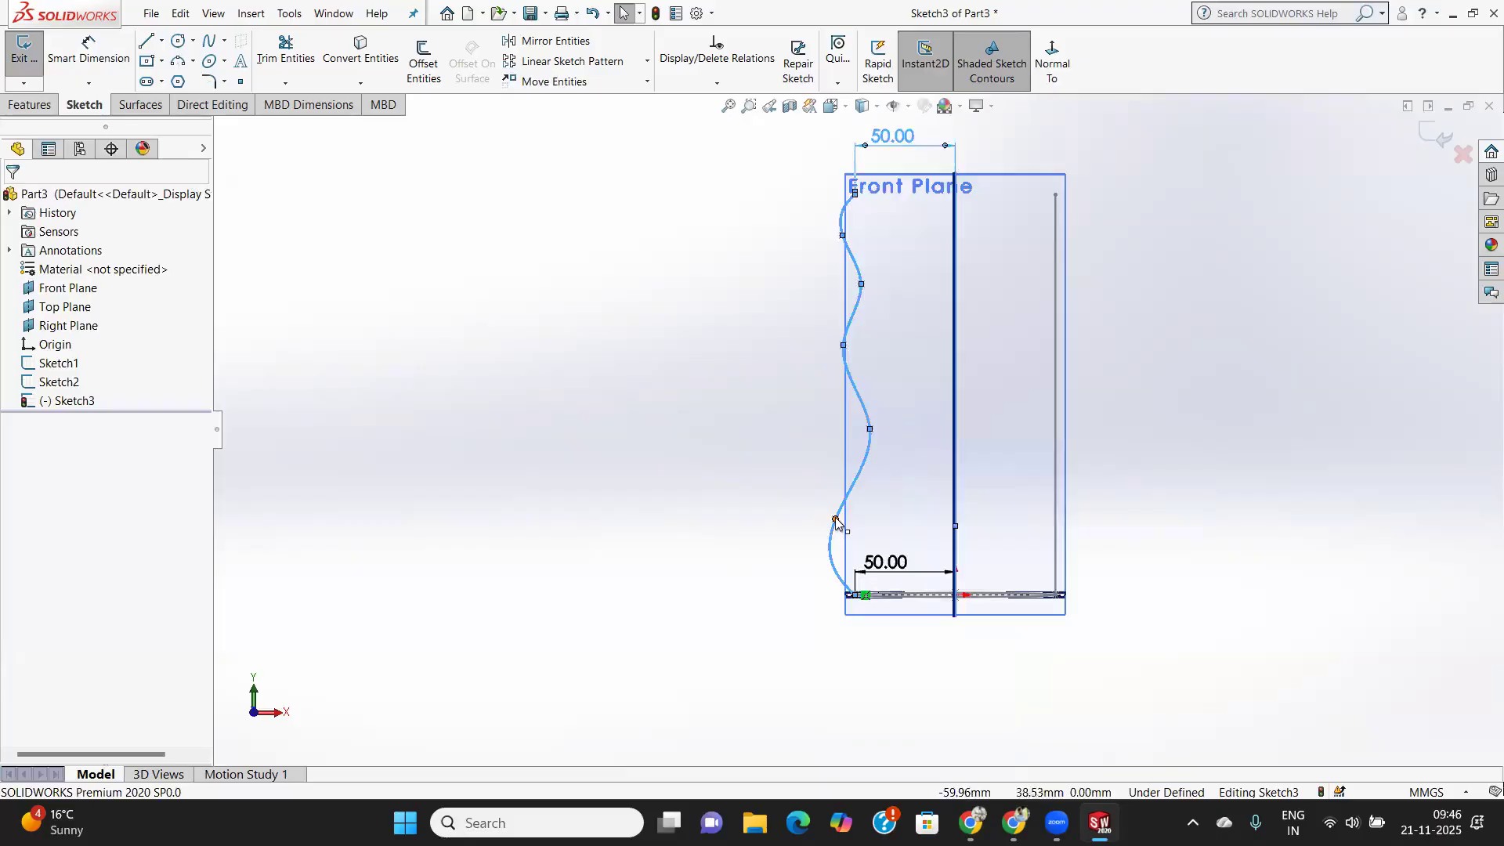
{"action": "left_click", "coordinate": [835, 520]}
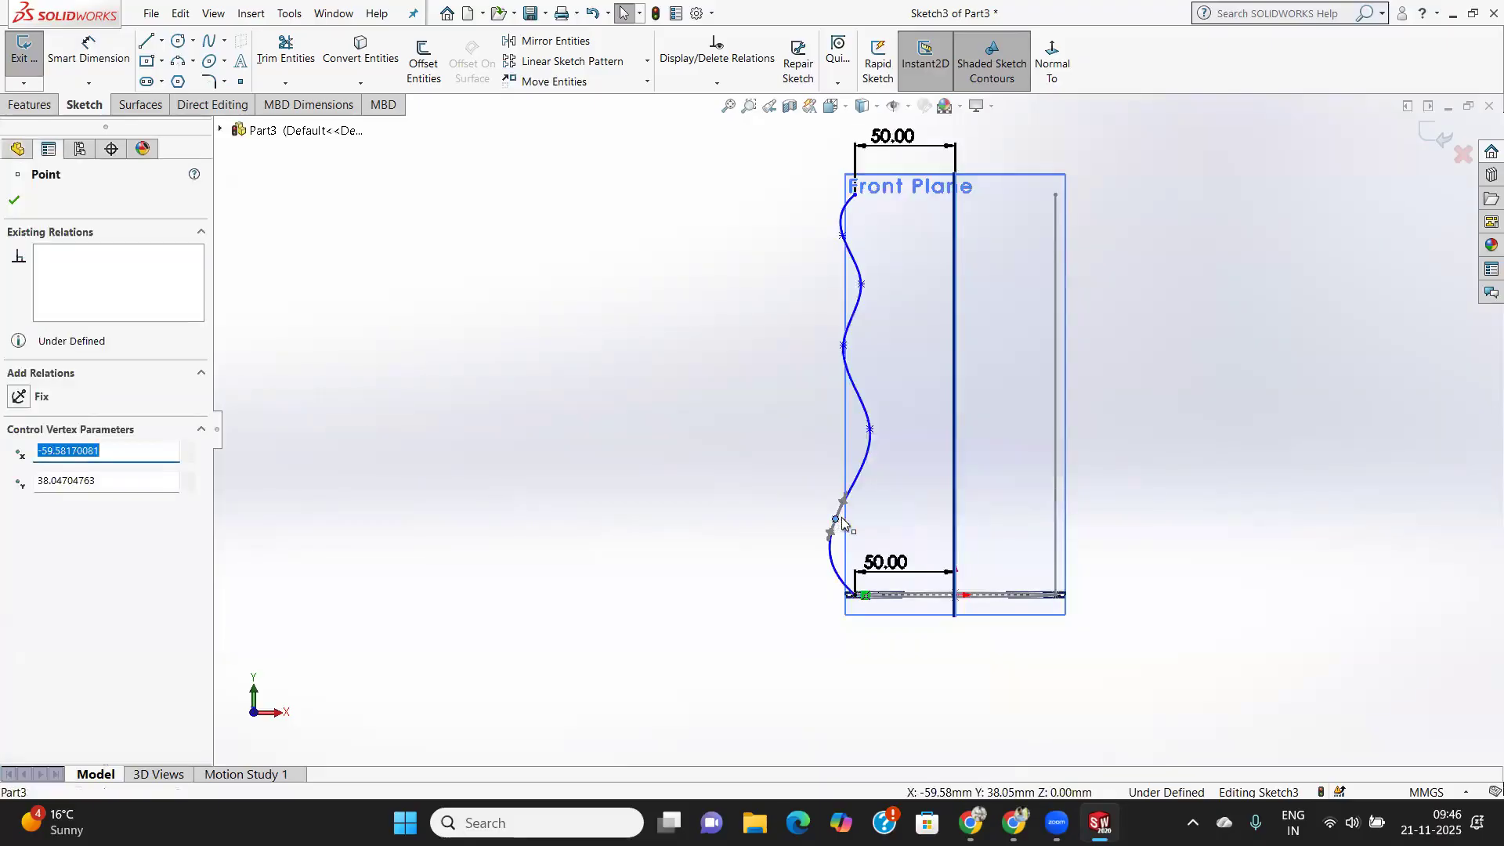
{"action": "left_click_drag", "start_coordinate": [835, 520], "coordinate": [836, 542]}
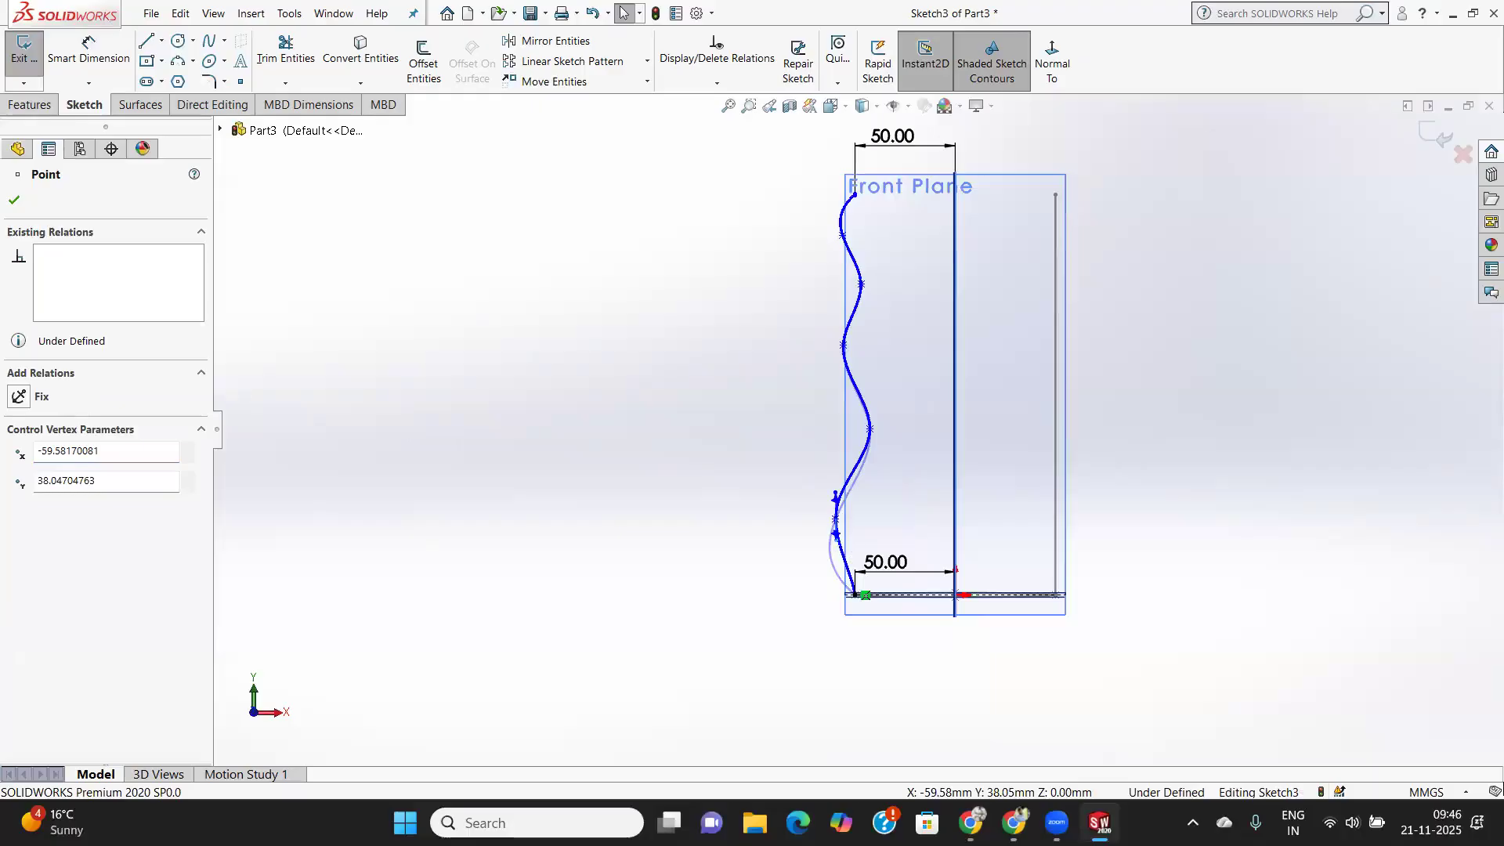
{"action": "left_click", "coordinate": [836, 498]}
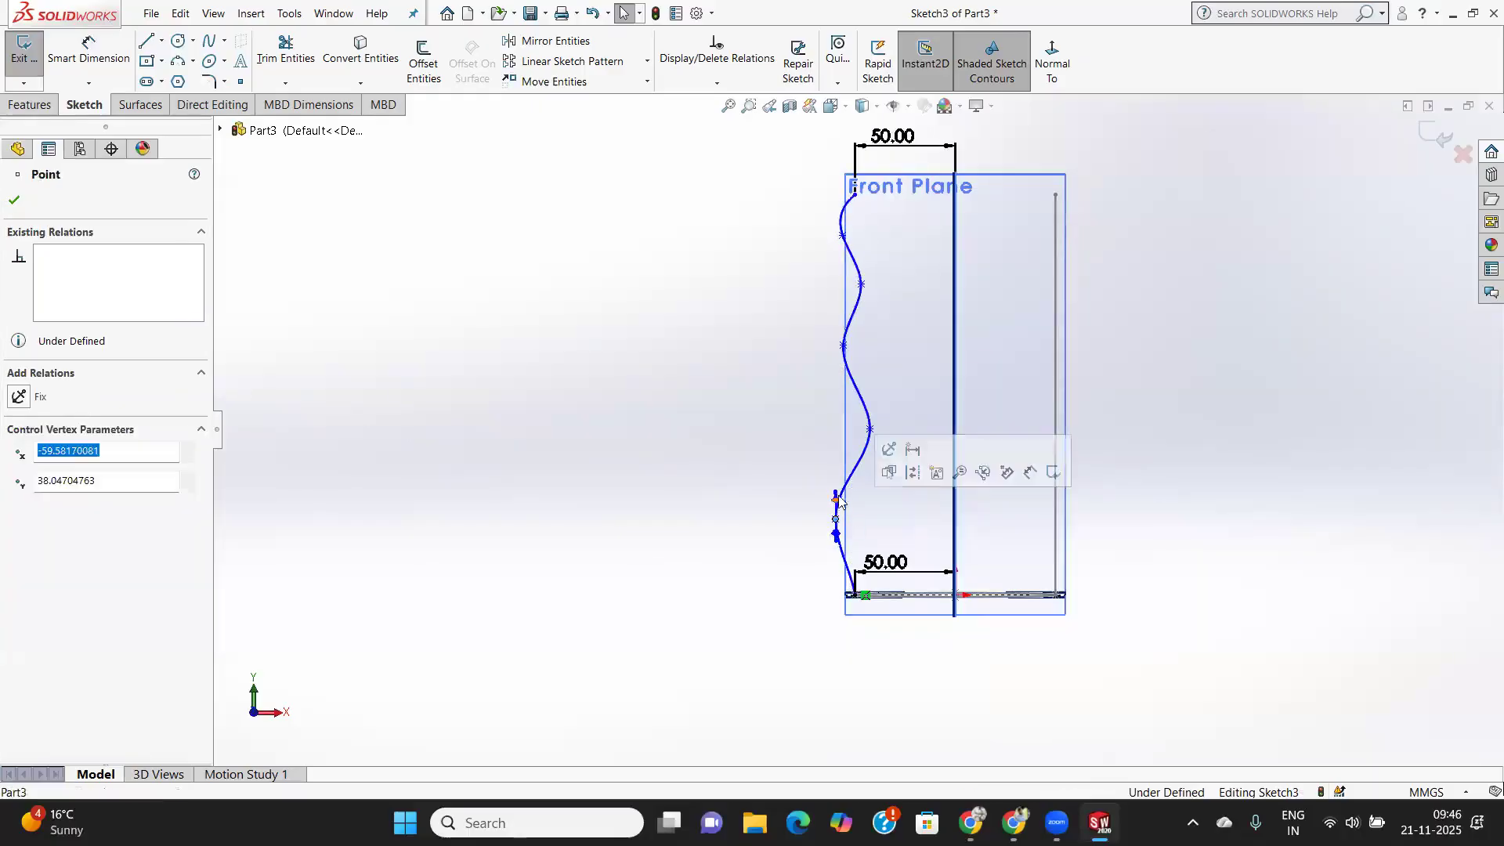
{"action": "left_click", "coordinate": [869, 430]}
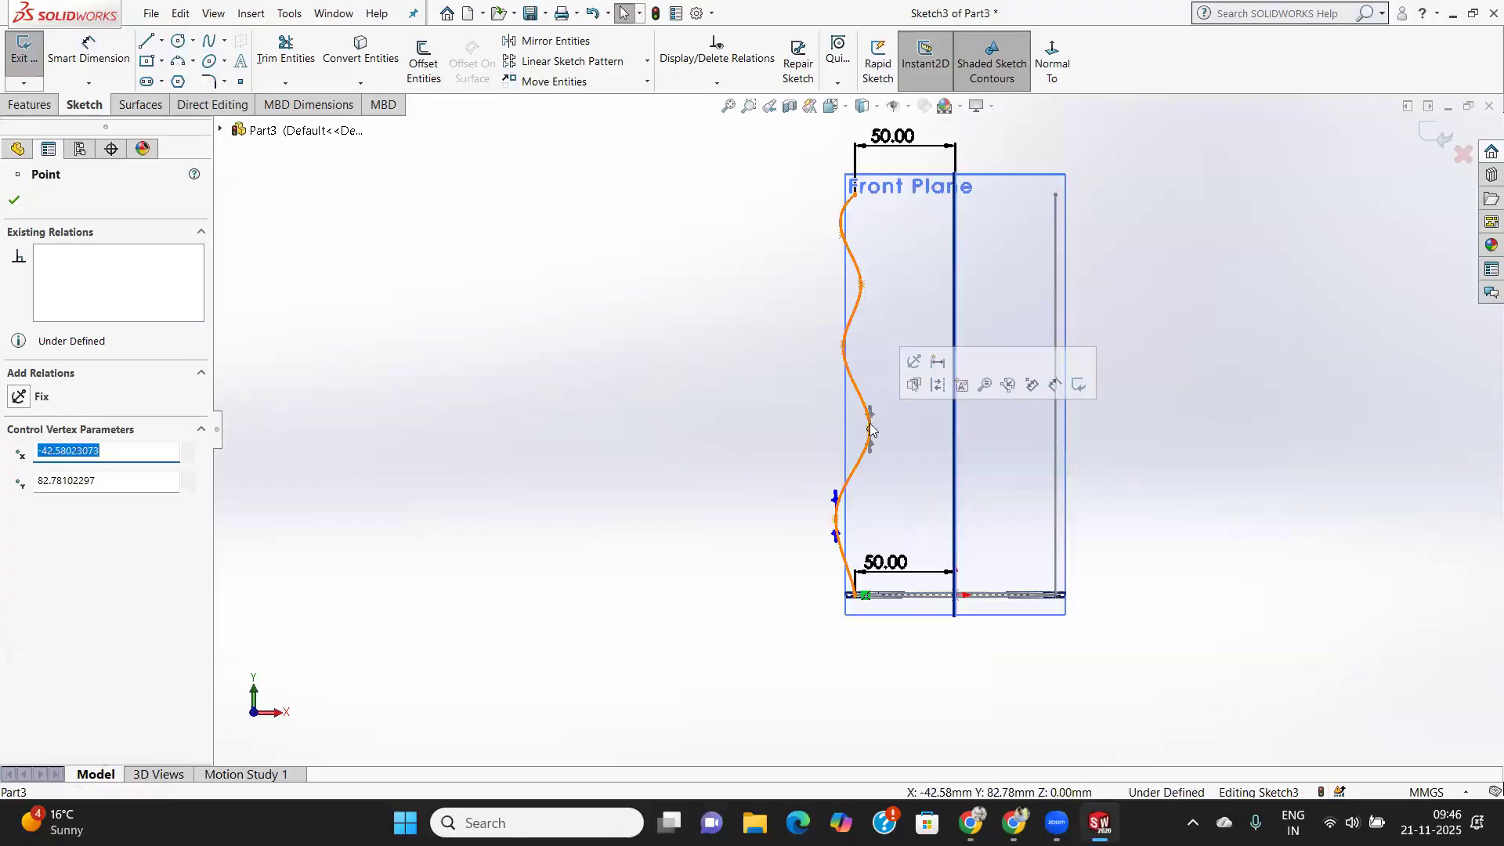
{"action": "left_click", "coordinate": [14, 201]}
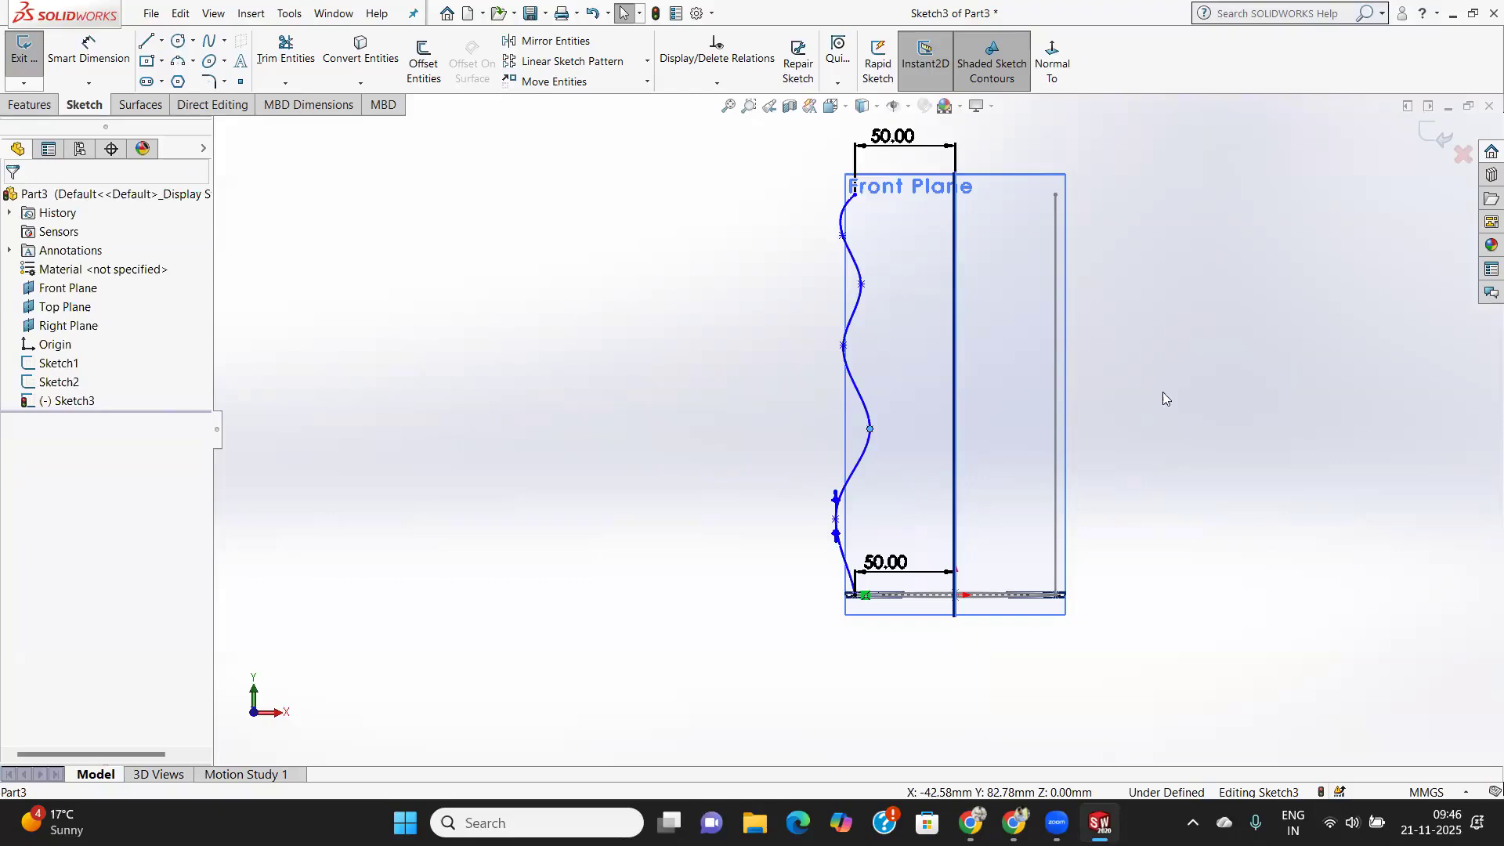
{"action": "middle_click_drag", "start_coordinate": [1156, 390], "coordinate": [1092, 494]}
{"action": "scroll", "coordinate": [1092, 494], "scroll_direction": "down", "scroll_amount": 1}
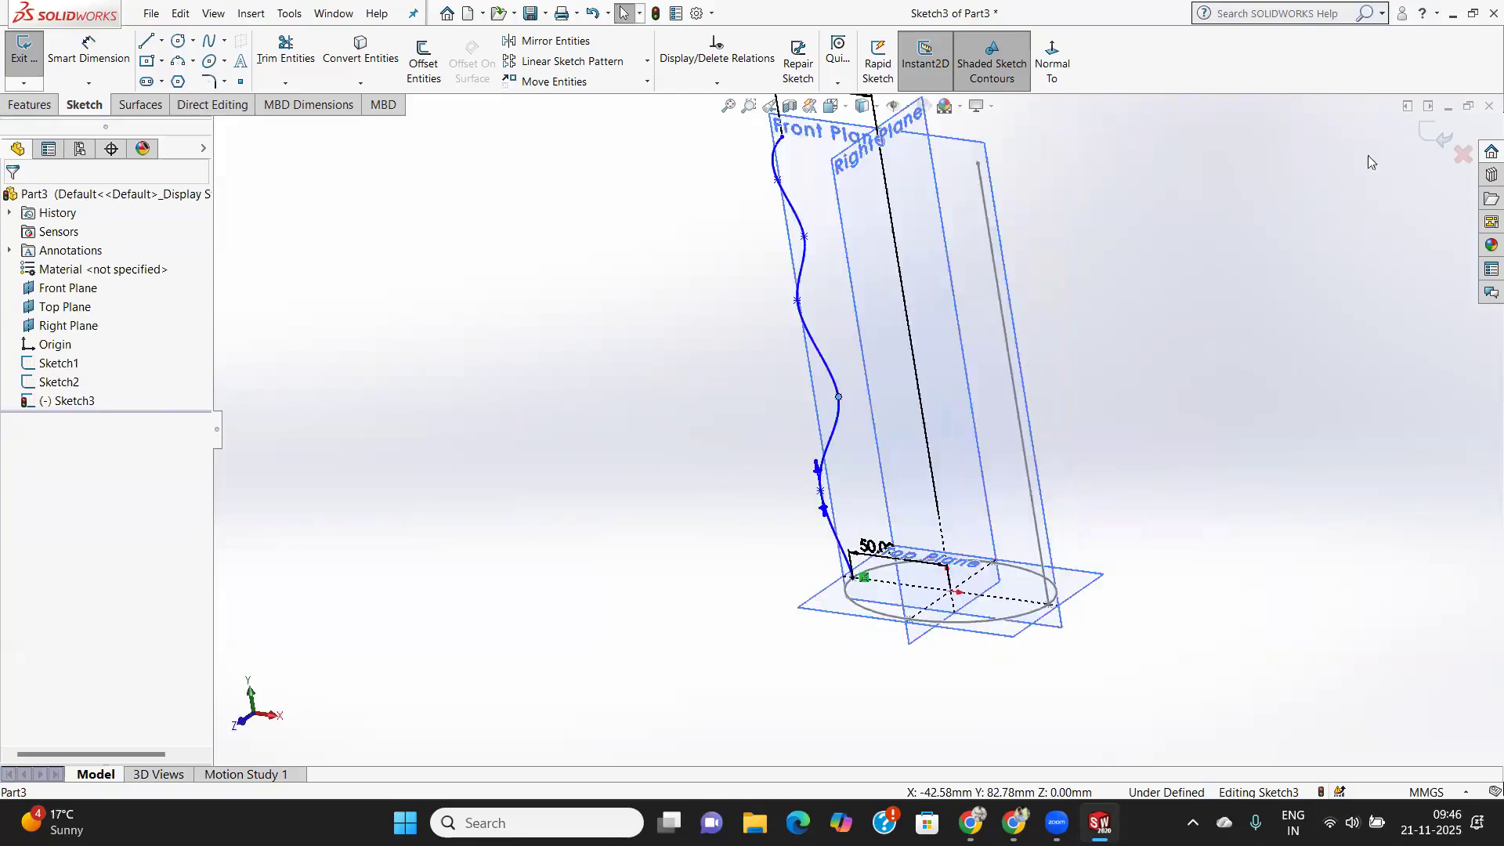
{"action": "left_click", "coordinate": [1439, 139]}
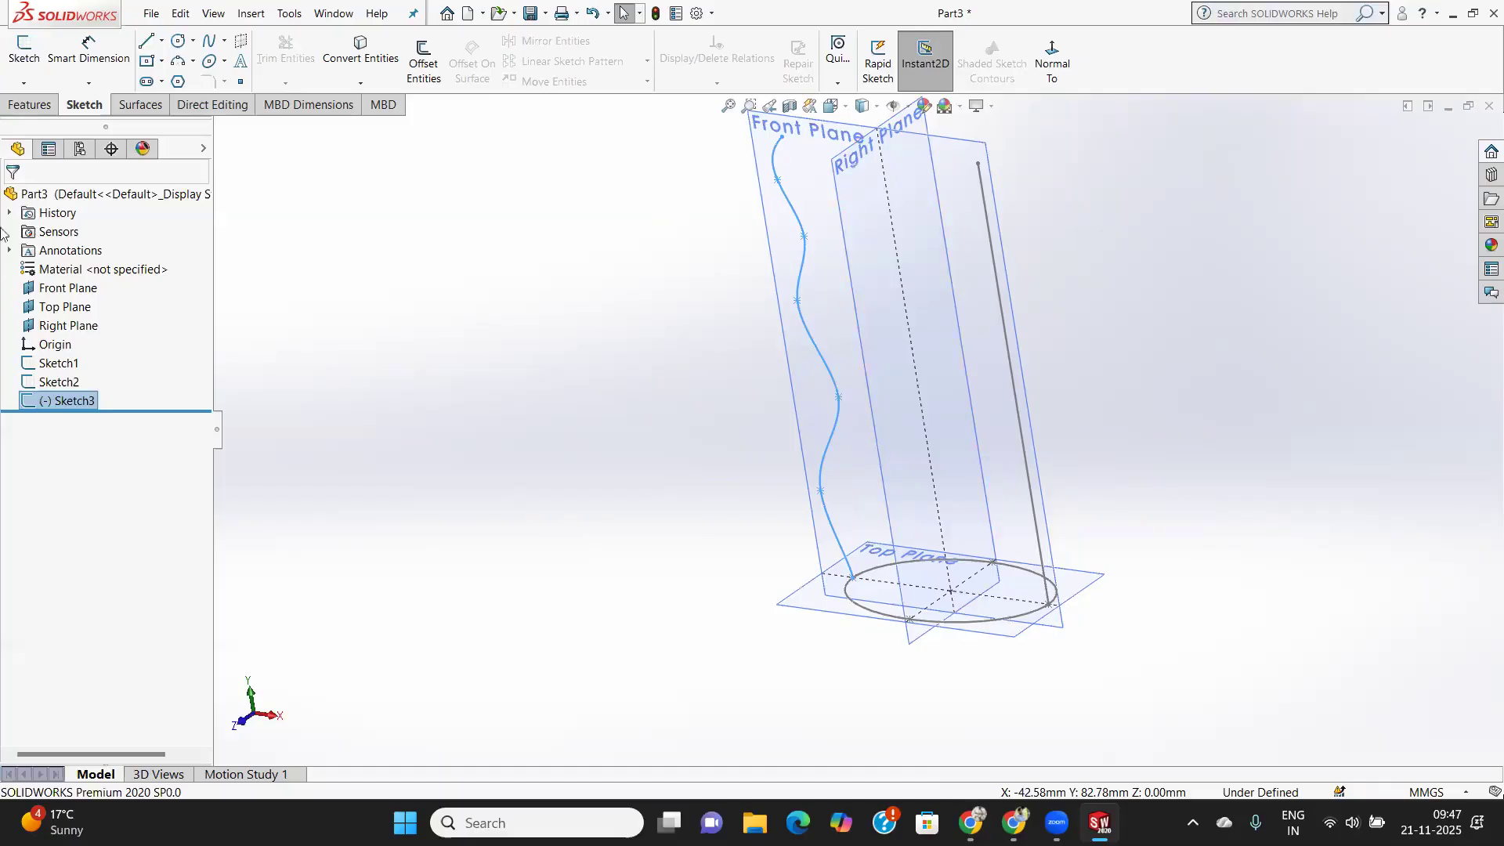
Create a reference plane perpendicular to the straight 200 mm line and coincident with its upper endpoint.
{"action": "left_click", "coordinate": [31, 105]}
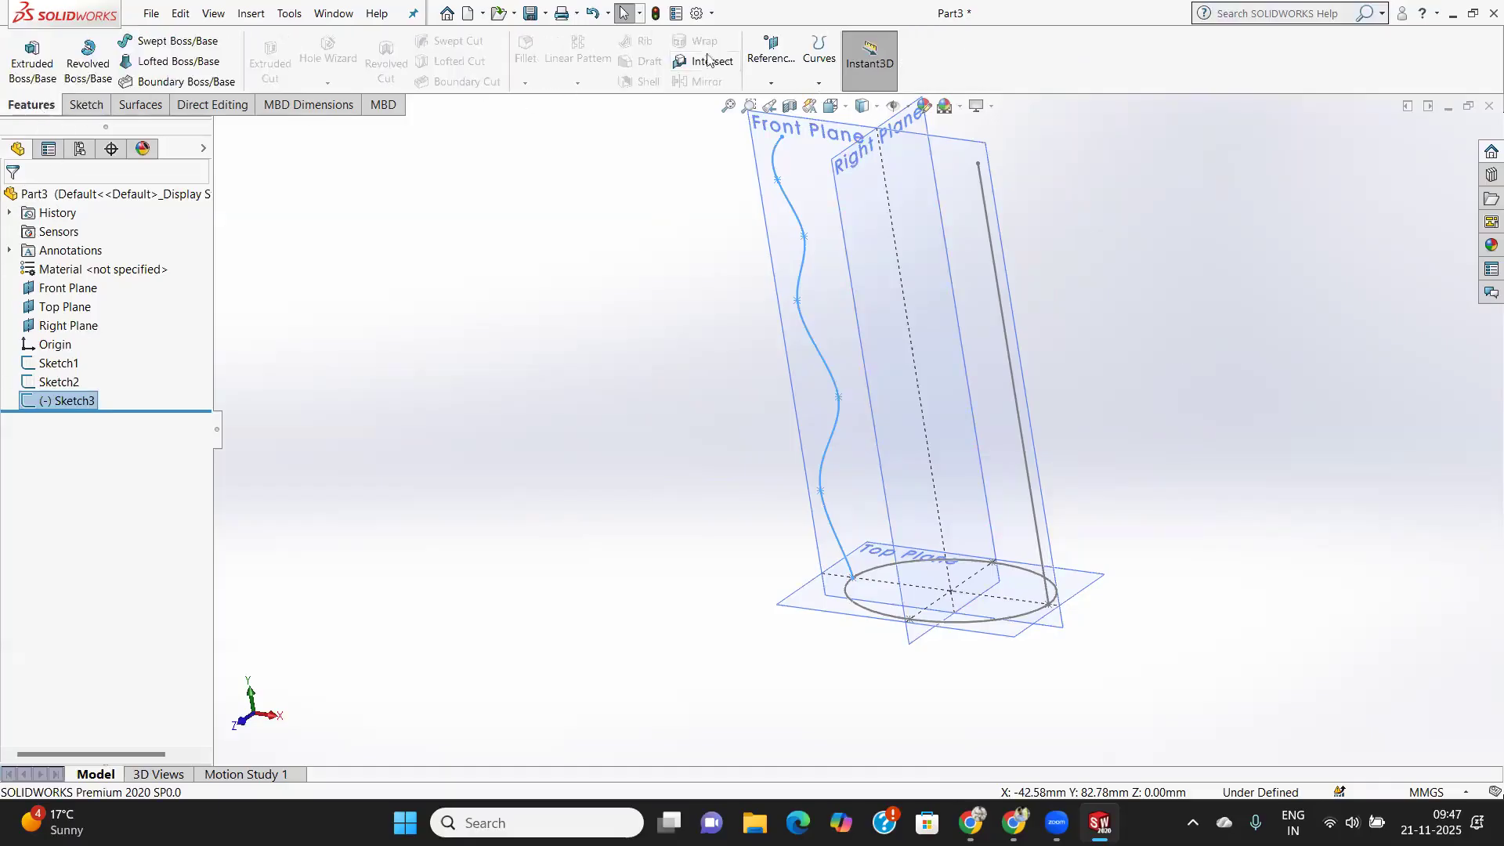
{"action": "left_click", "coordinate": [786, 86]}
{"action": "left_click", "coordinate": [785, 103]}
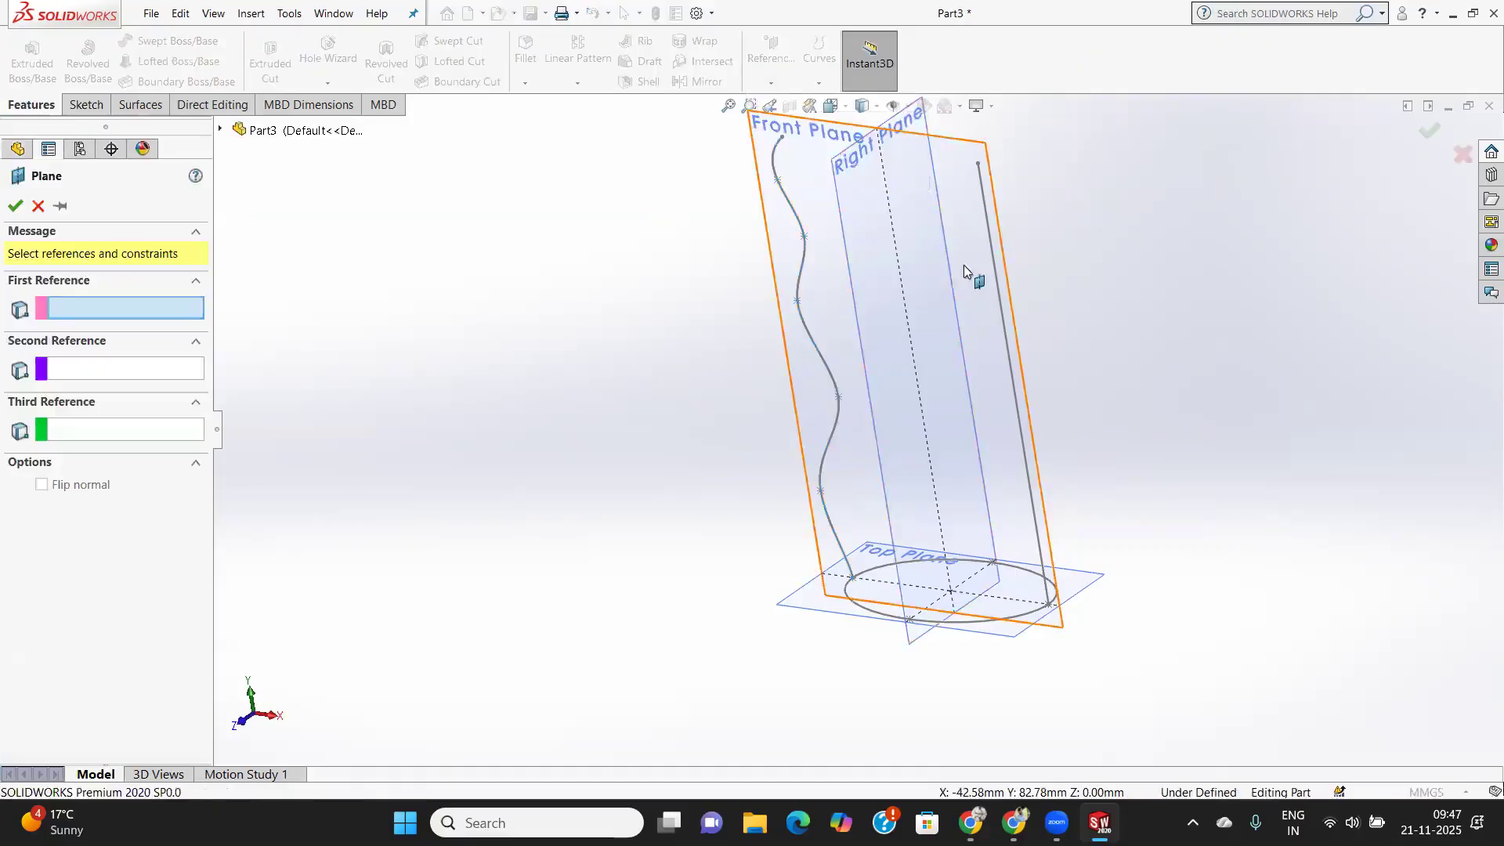
{"action": "left_click", "coordinate": [987, 217]}
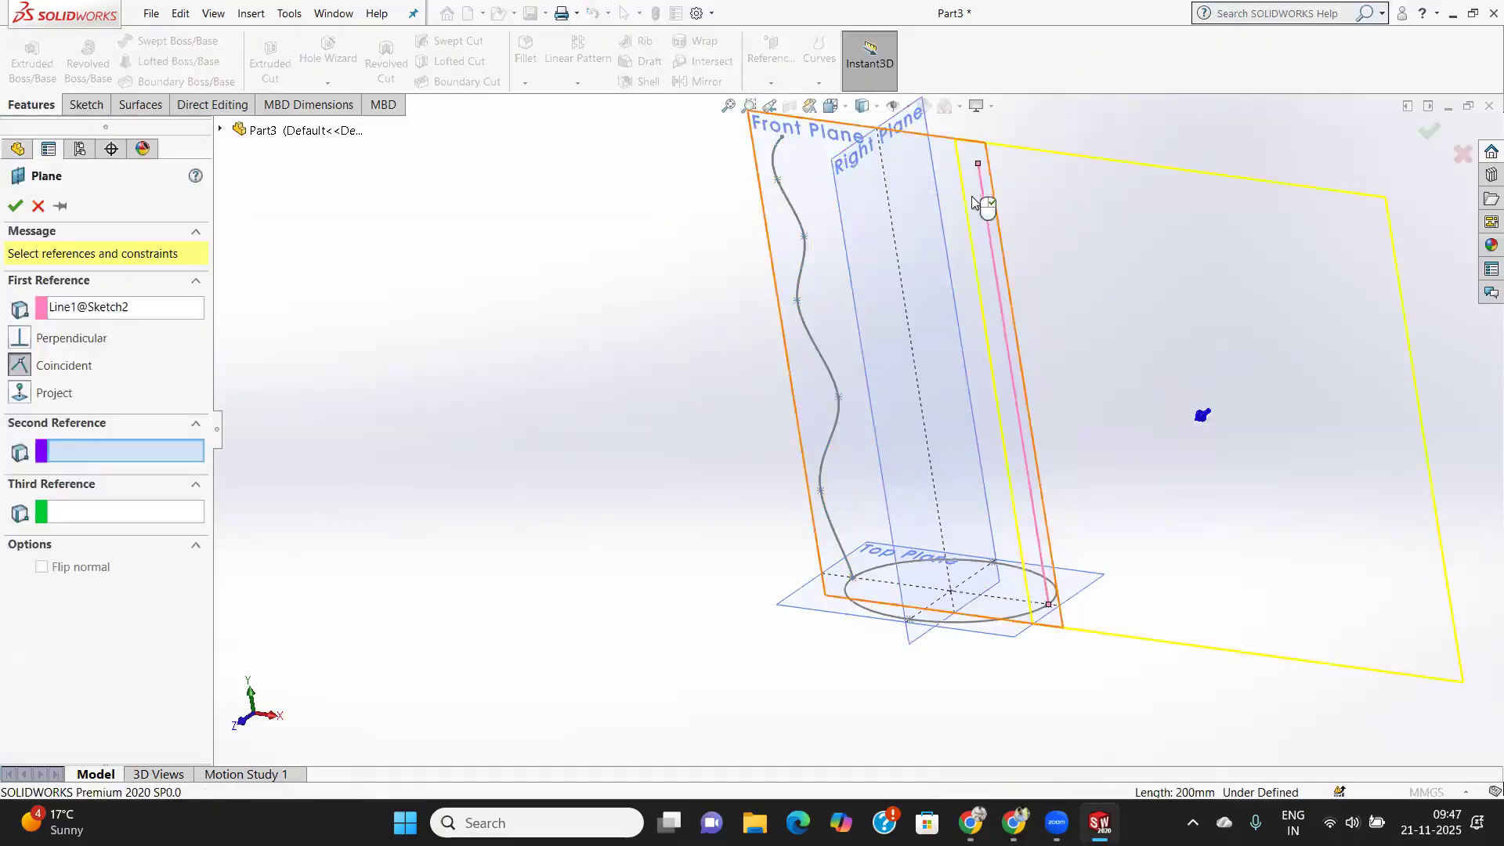
{"action": "left_click", "coordinate": [978, 165]}
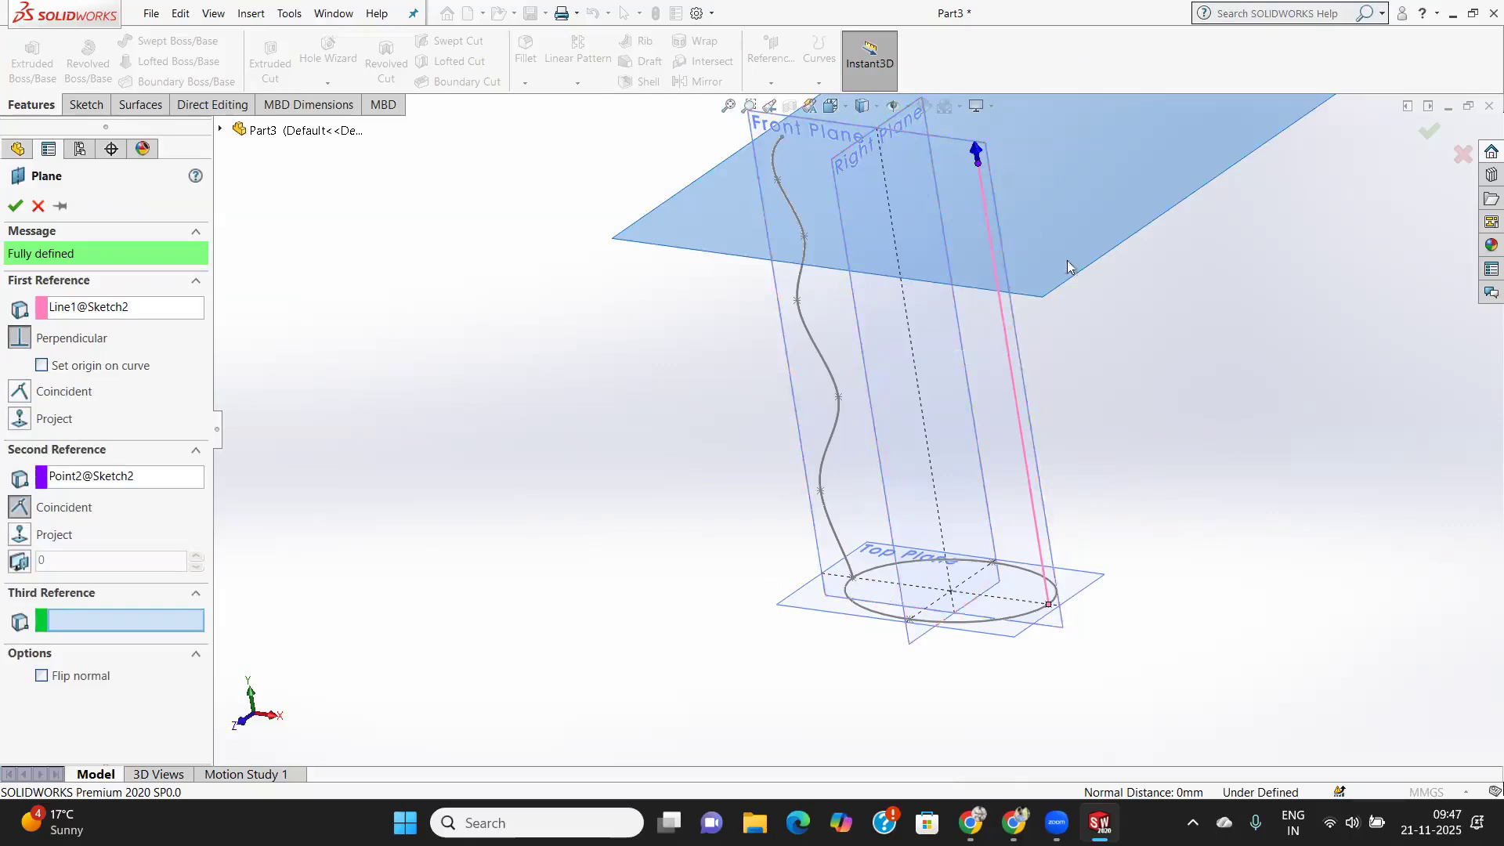
{"action": "left_click", "coordinate": [87, 107]}
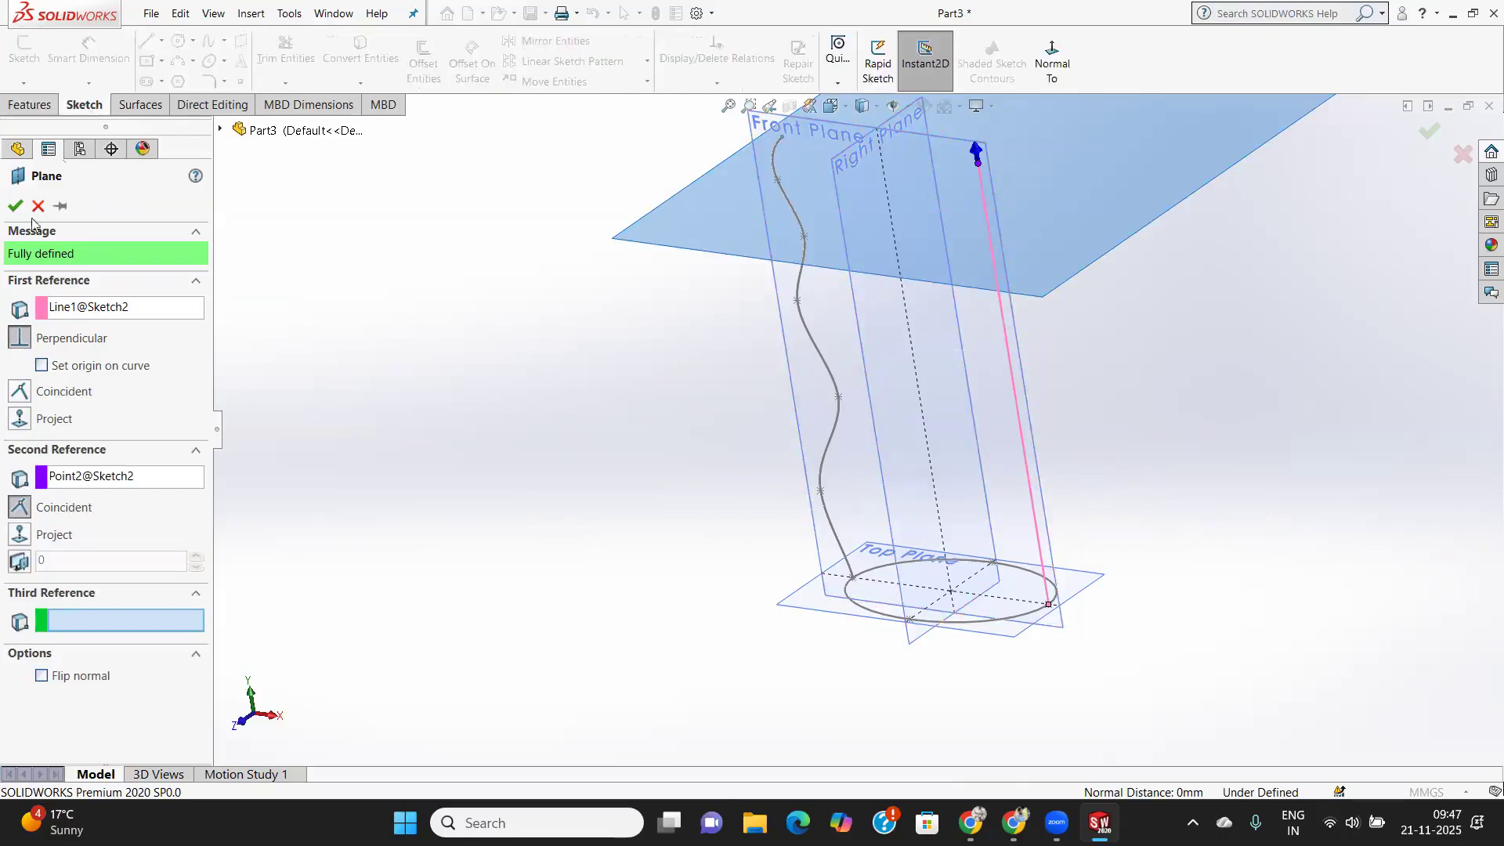
{"action": "left_click", "coordinate": [15, 205]}
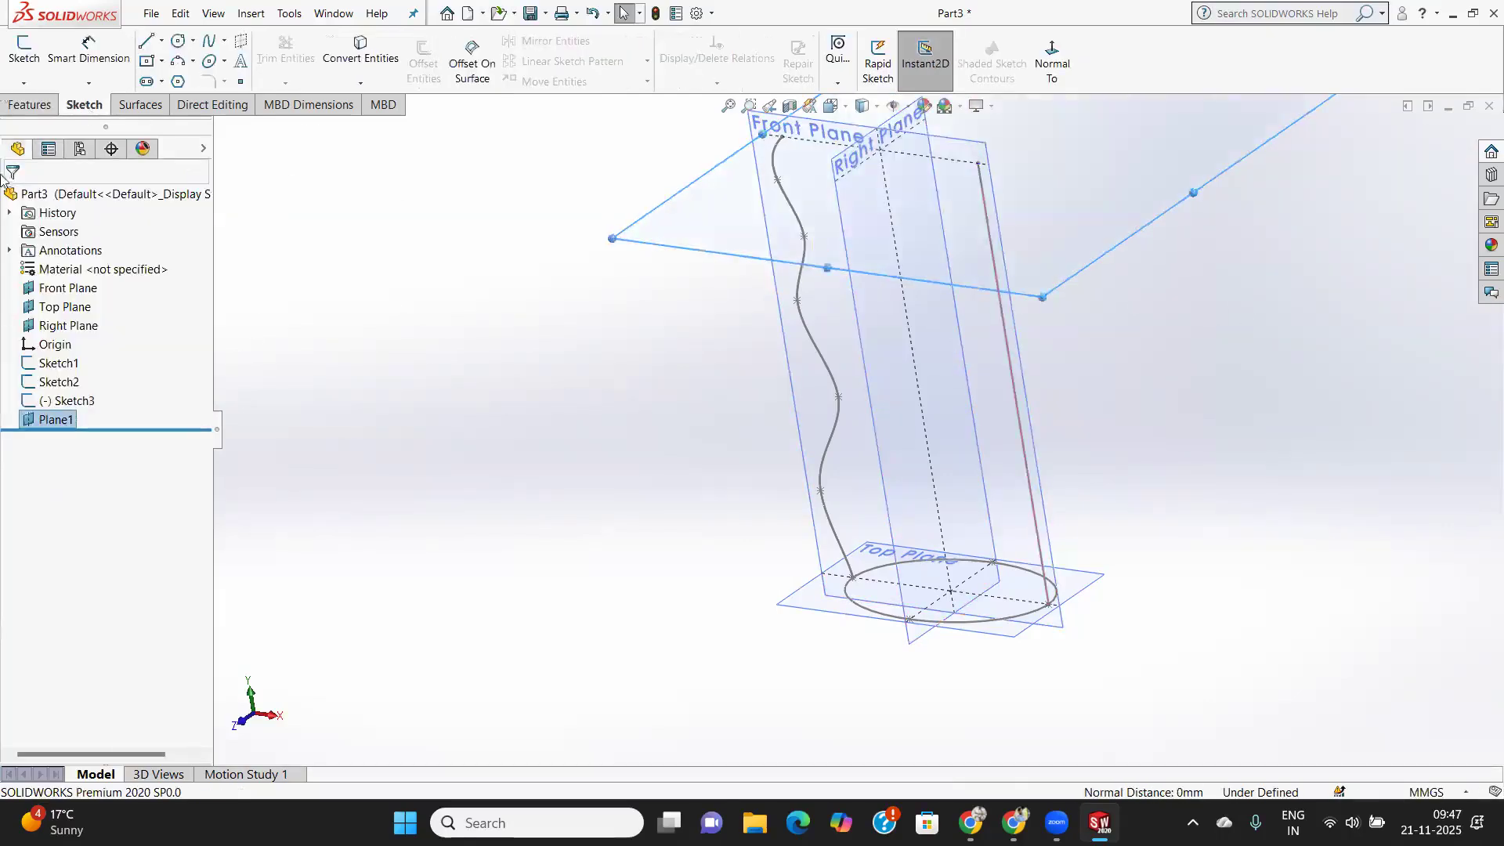
Sketch an ellipse with 50 mm and 30 mm radii on the new plane, centred above the origin, and exit the sketch.
{"action": "left_click", "coordinate": [23, 51]}
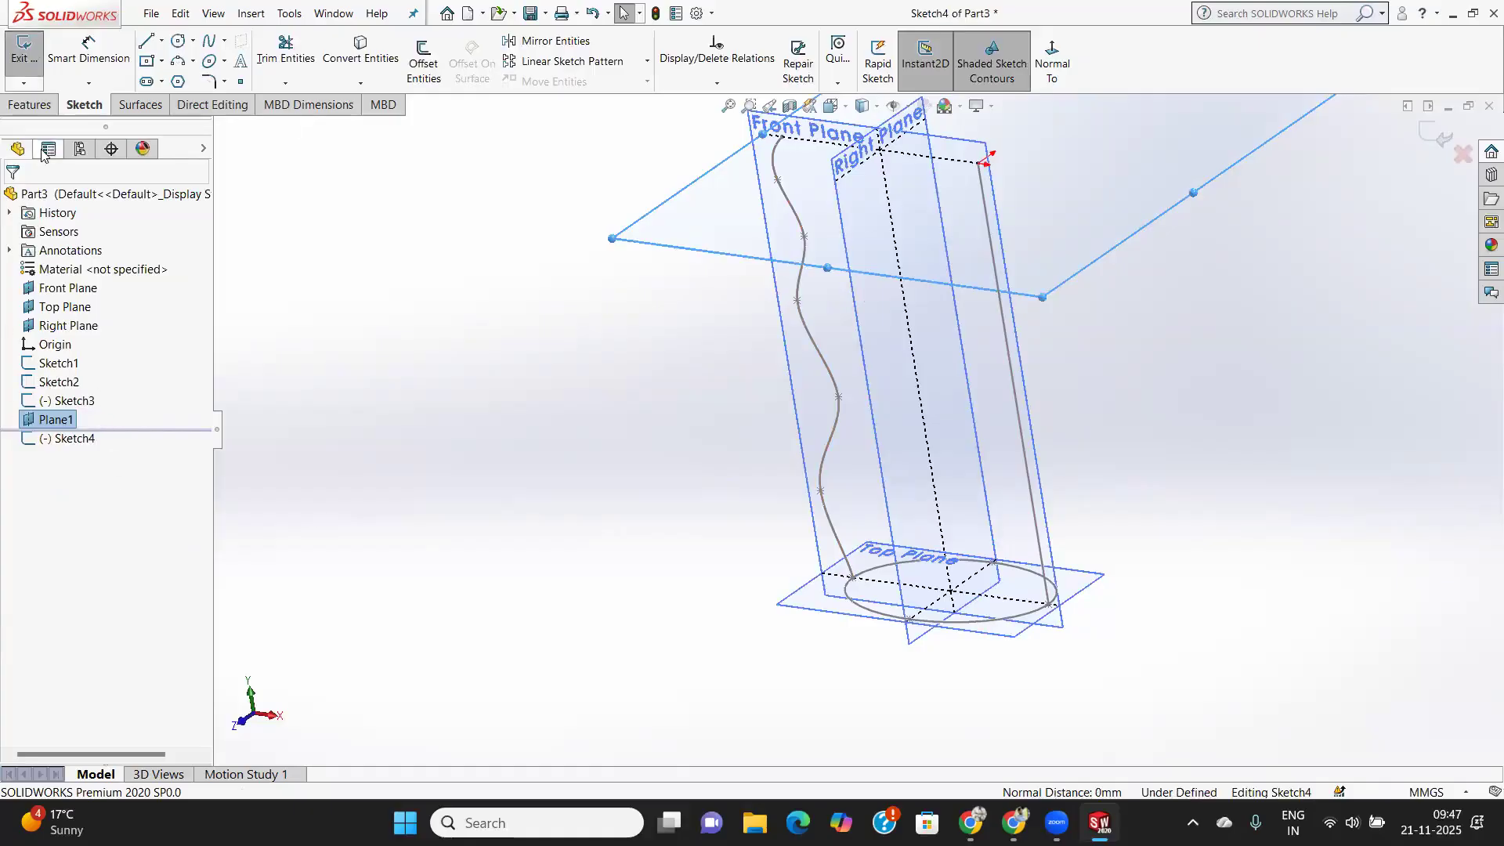
{"action": "left_click", "coordinate": [1052, 61]}
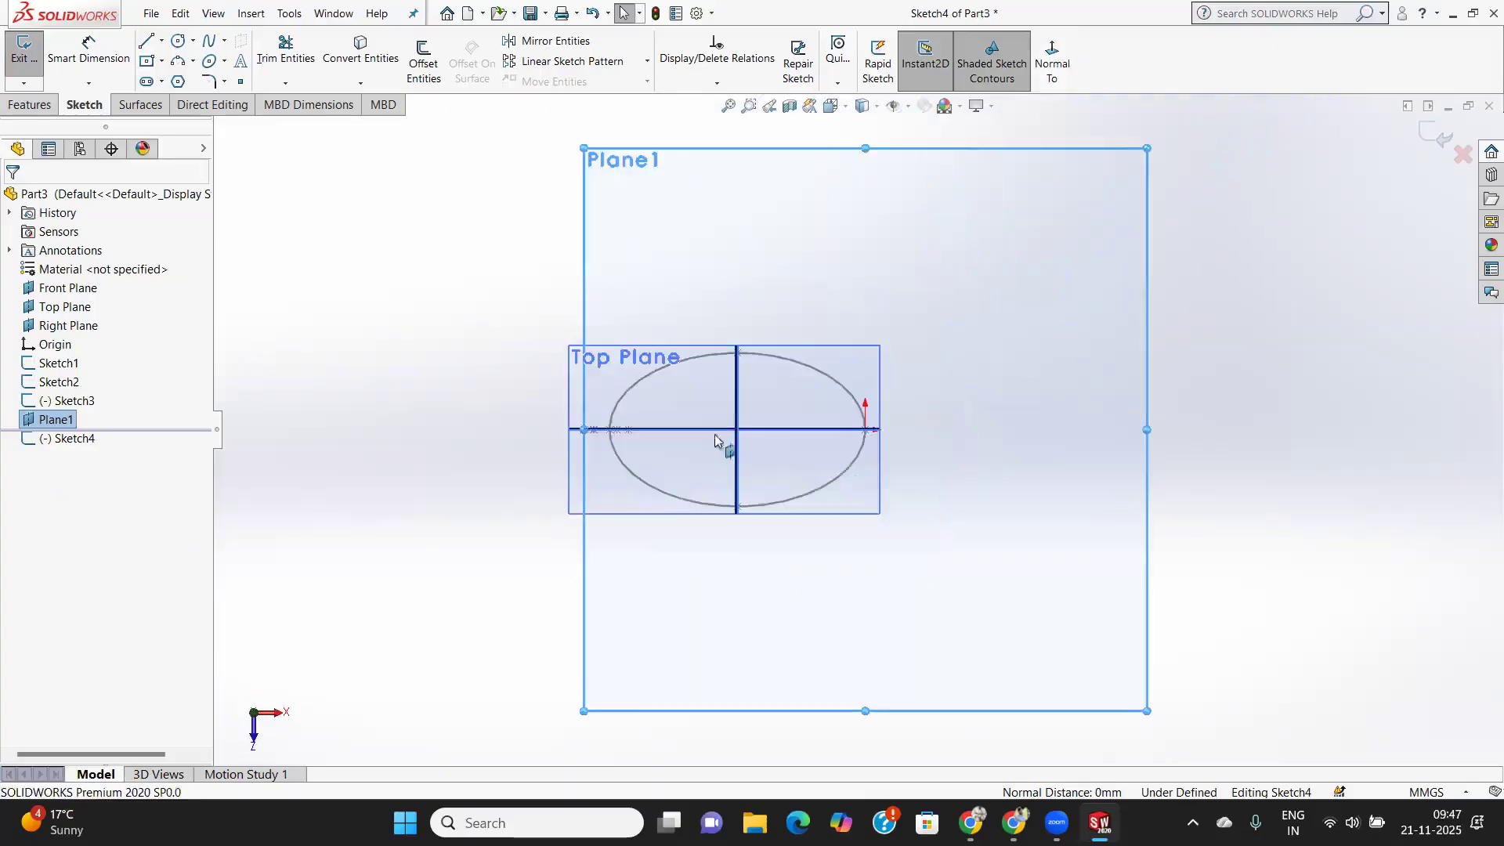
{"action": "left_click", "coordinate": [209, 61]}
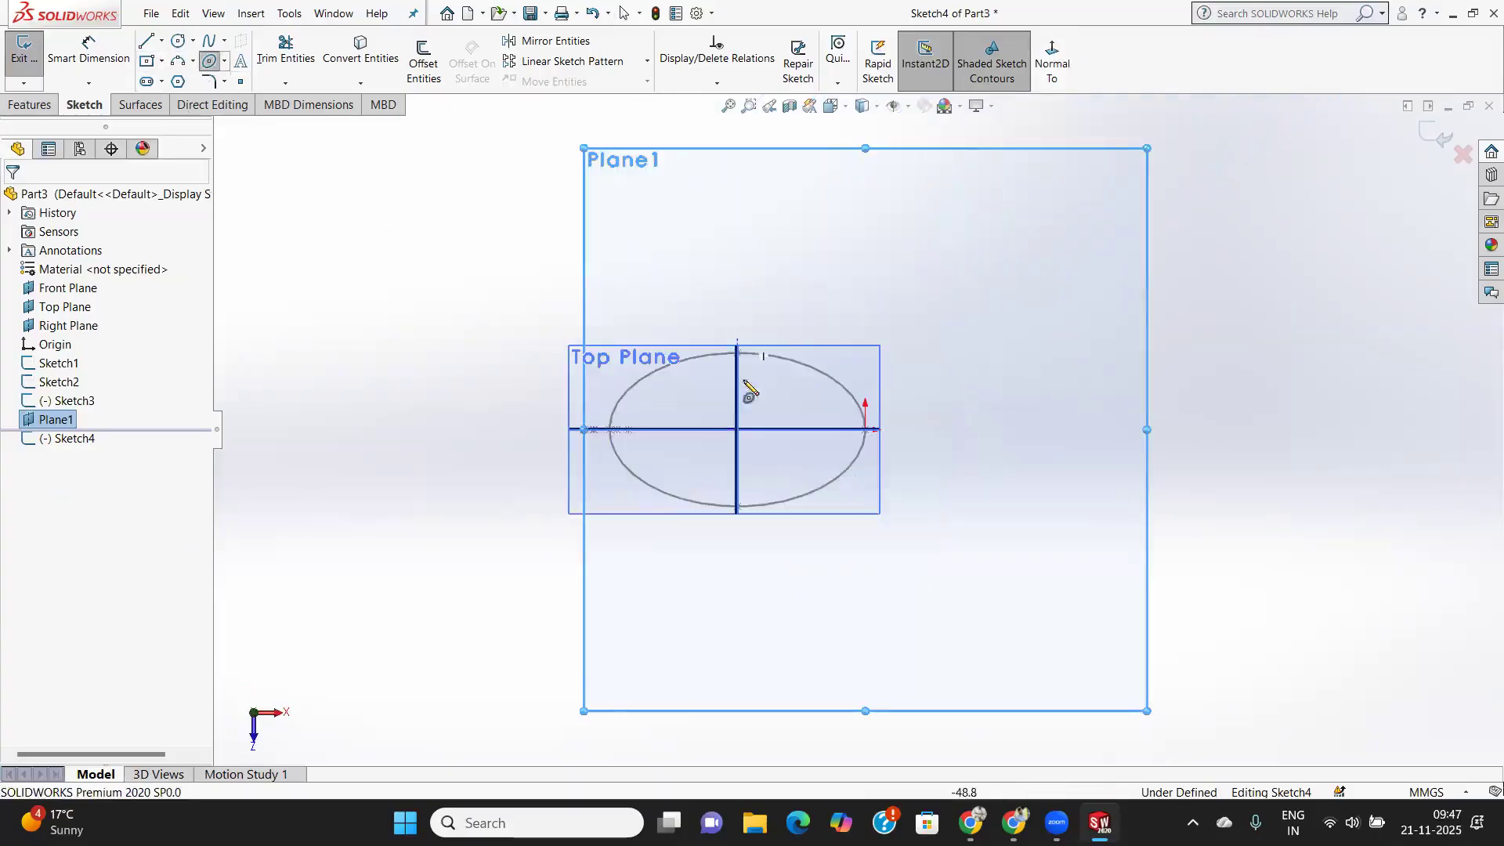
{"action": "left_click", "coordinate": [738, 430]}
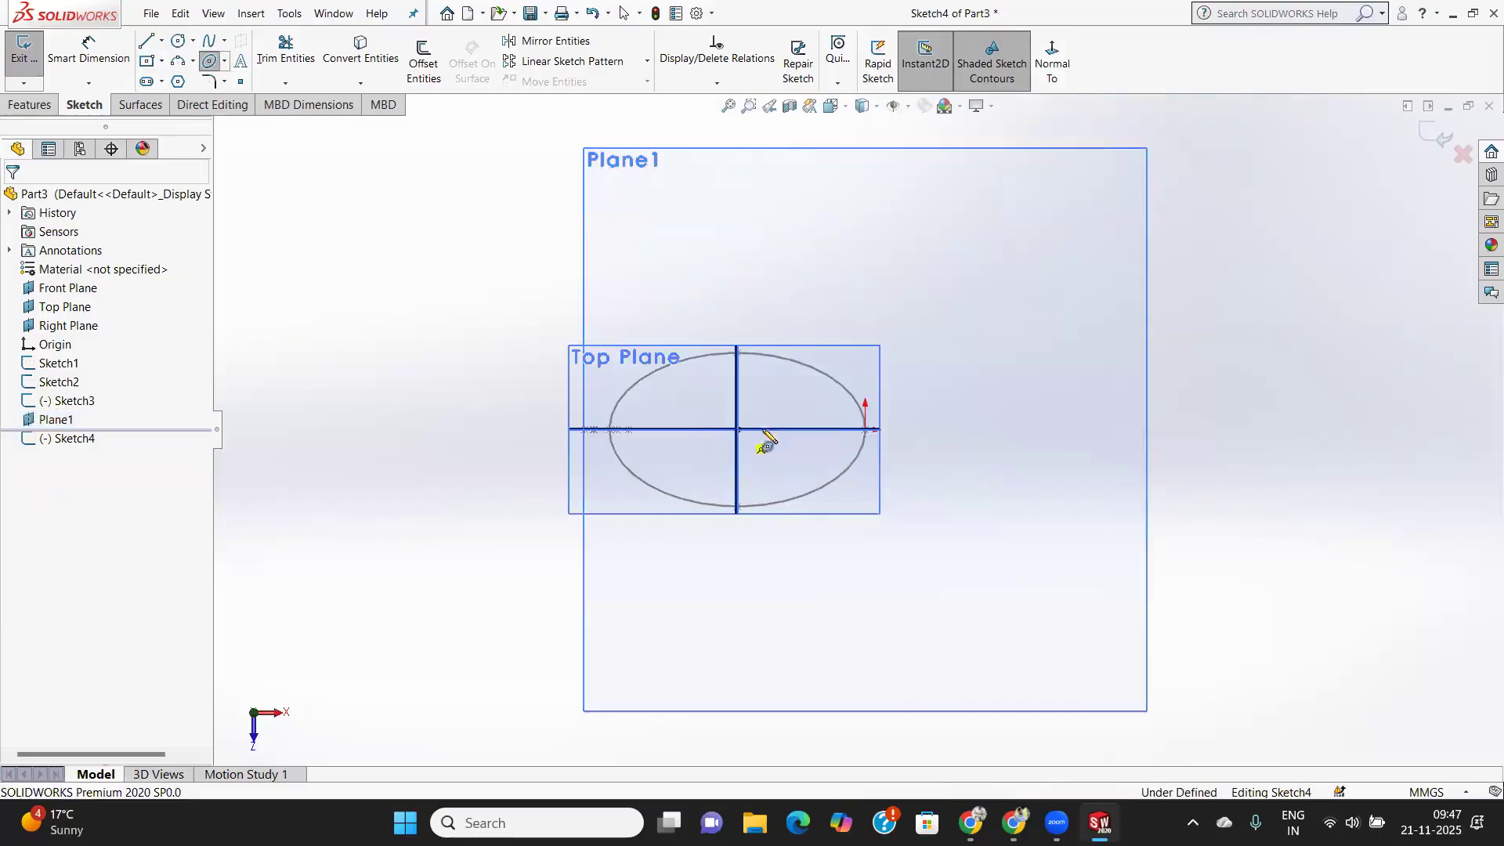
{"action": "left_click", "coordinate": [865, 430]}
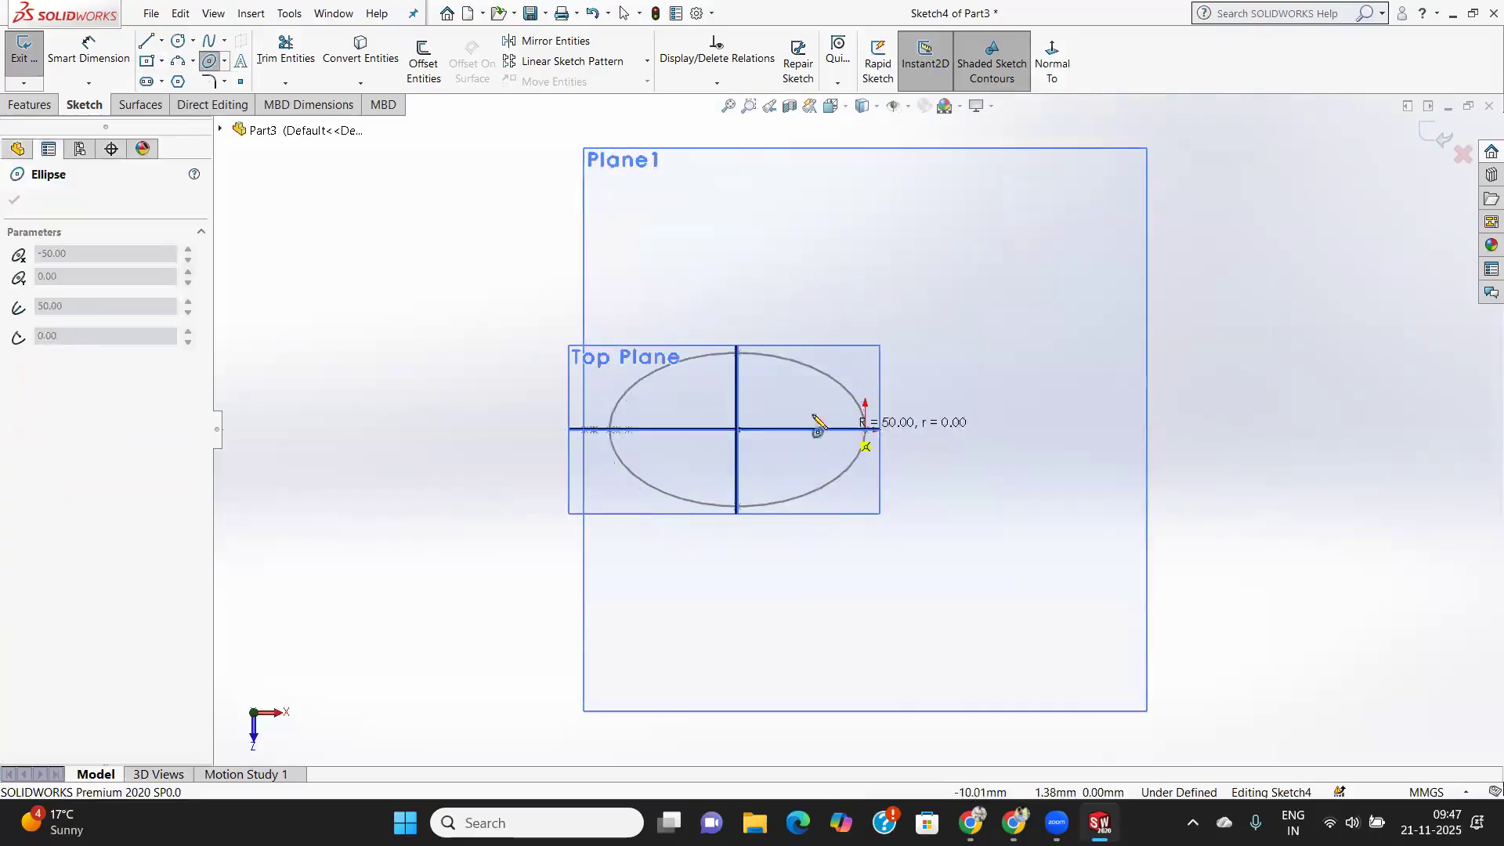
{"action": "left_click", "coordinate": [757, 357]}
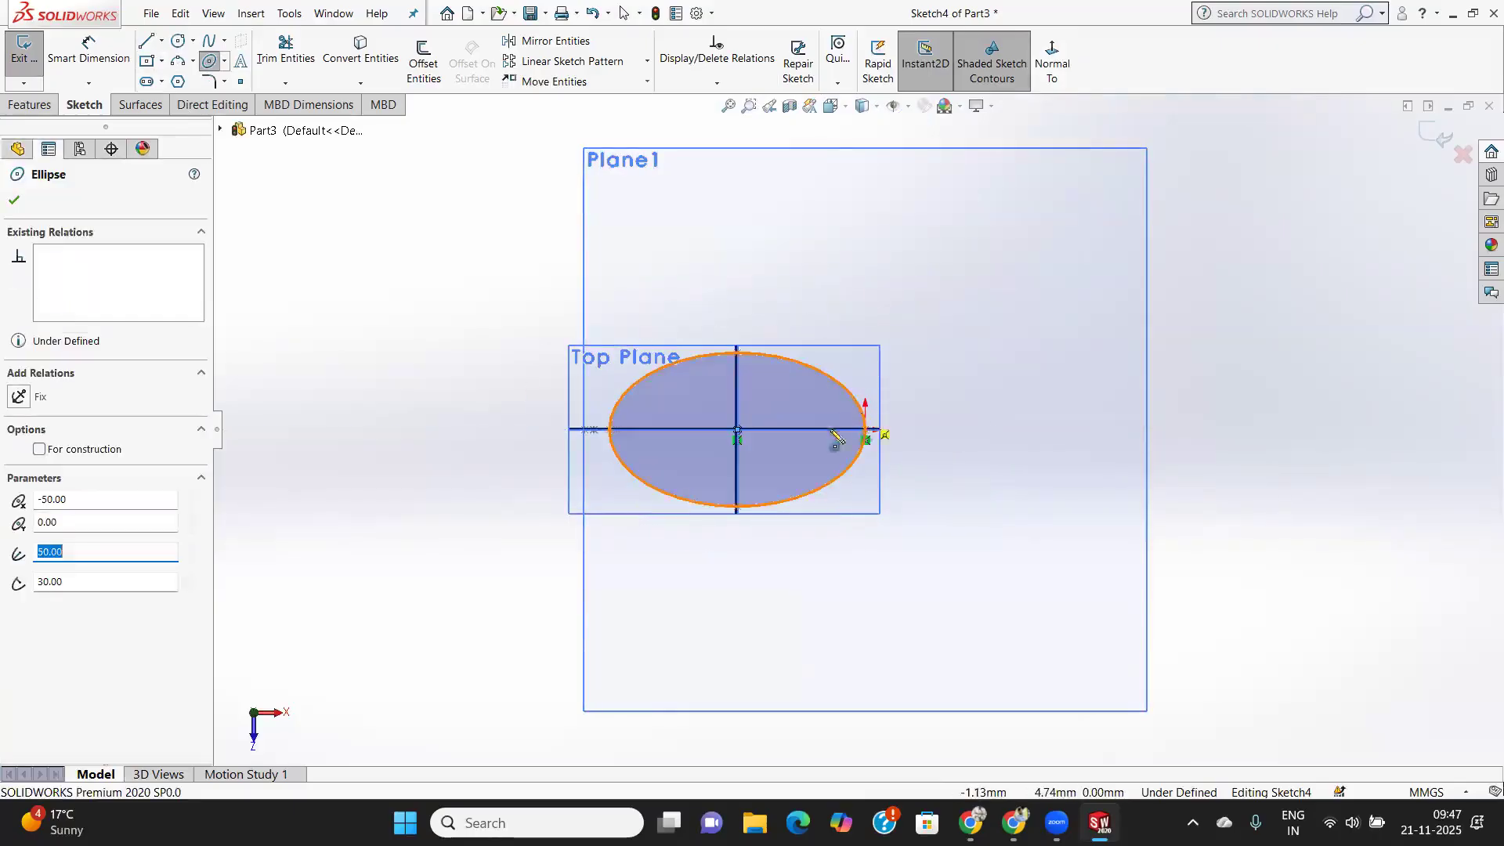
{"action": "left_click", "coordinate": [14, 200]}
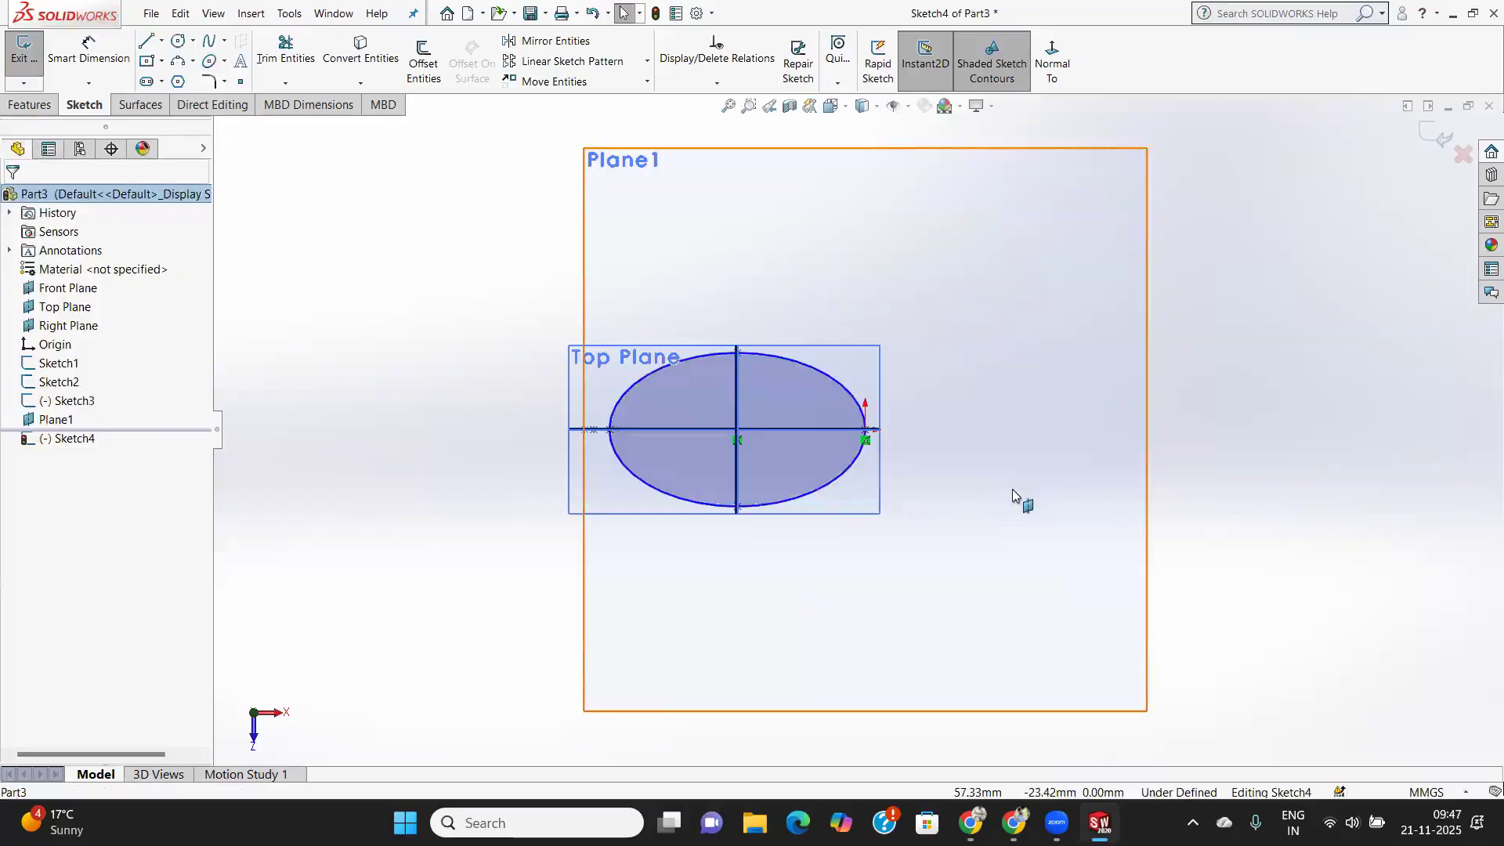
{"action": "mouse_move", "coordinate": [1012, 495]}
{"action": "middle_mouse_down"}
{"action": "mouse_move", "coordinate": [997, 439]}
{"action": "mouse_move", "coordinate": [1018, 278]}
{"action": "middle_mouse_up"}
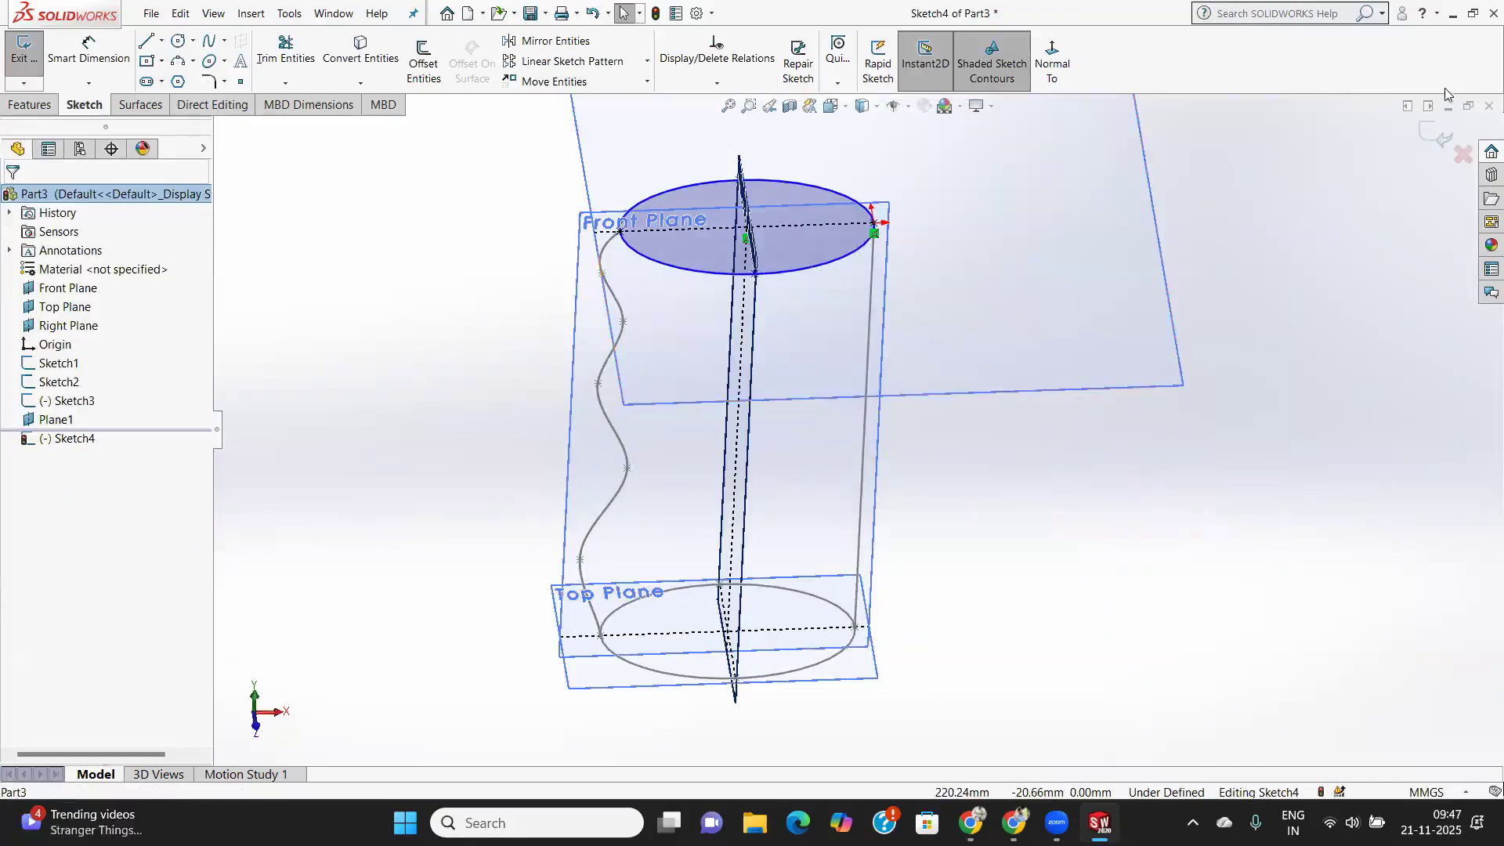
{"action": "left_click", "coordinate": [1438, 135]}
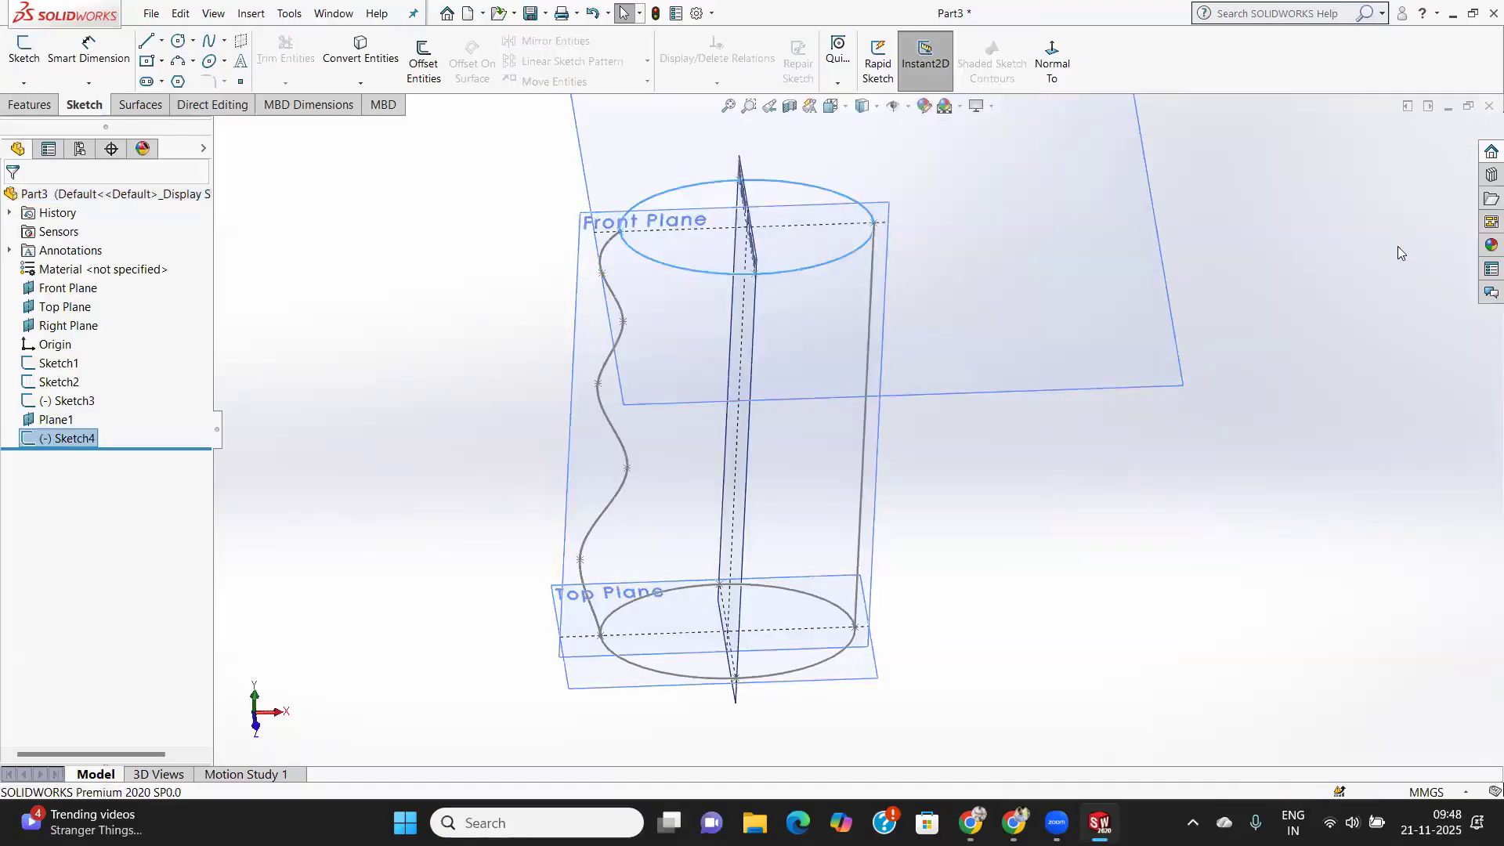
Start a Lofted Boss/Base with the Top Plane ellipse as first profile and the upper ellipse as second.
{"action": "left_click", "coordinate": [31, 105]}
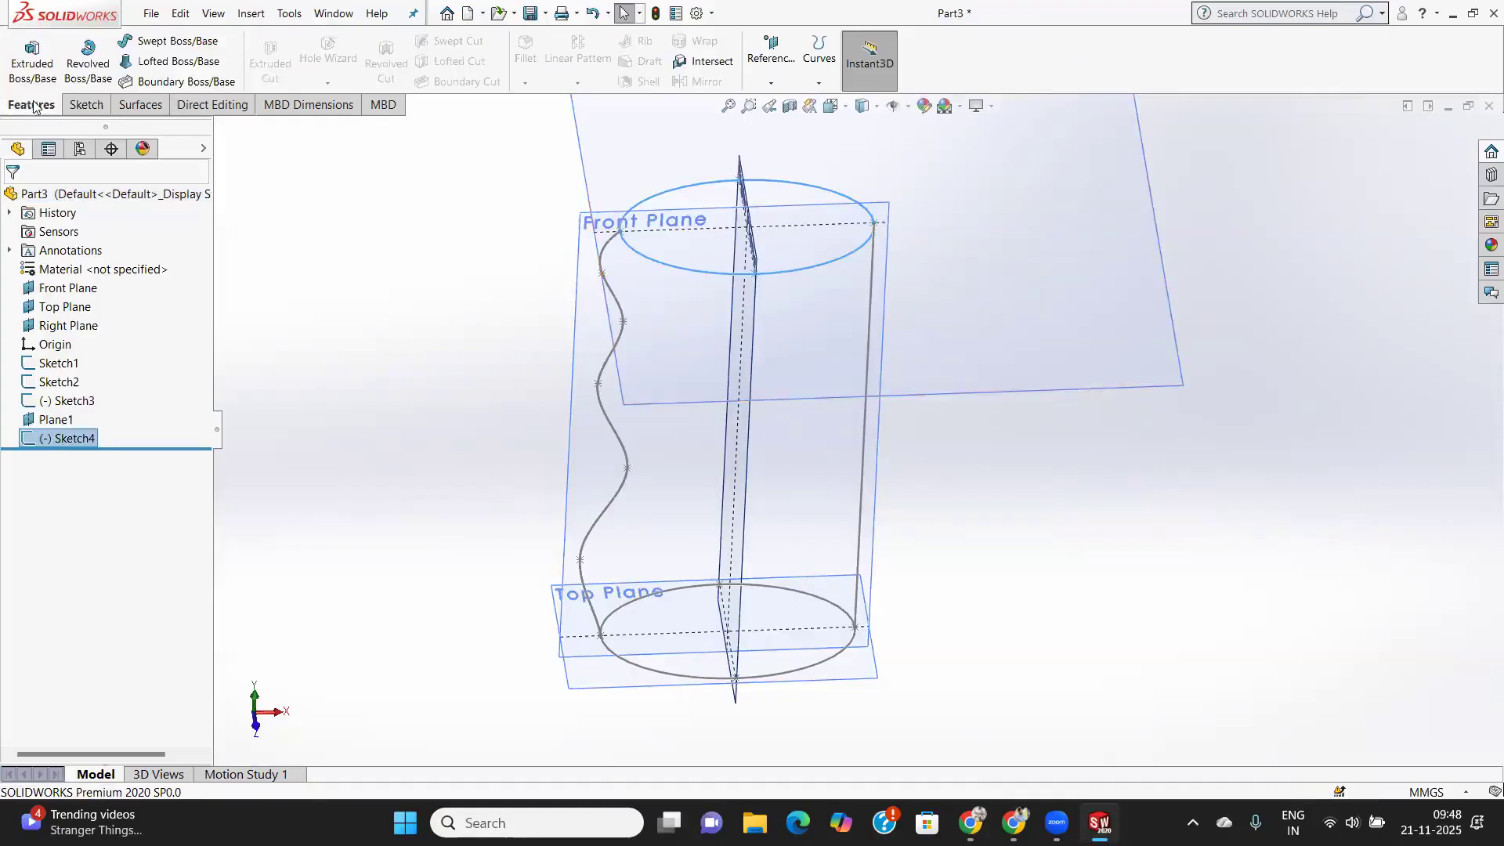
{"action": "left_click", "coordinate": [167, 63]}
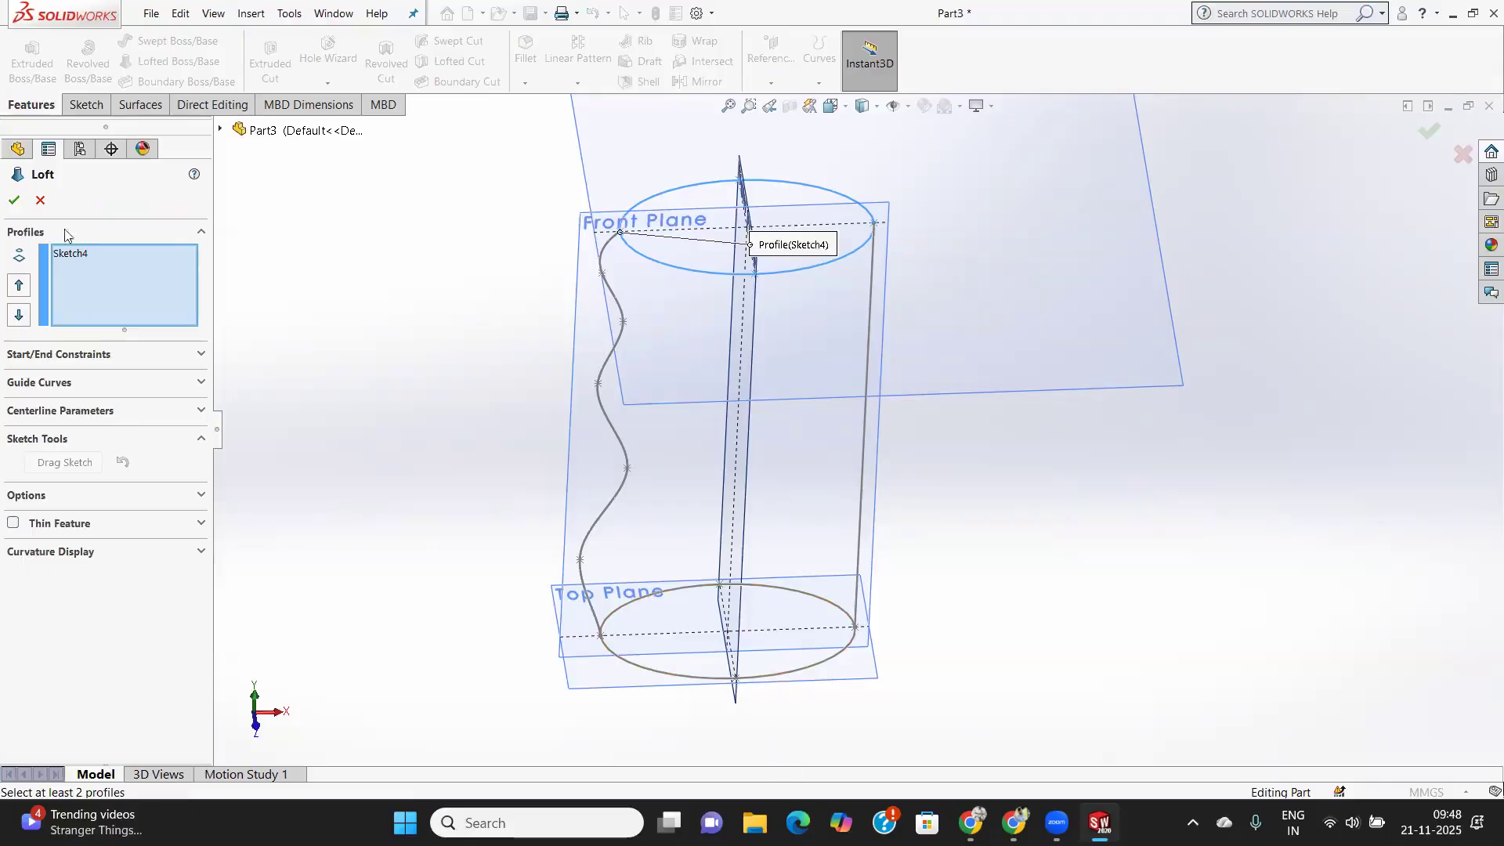
{"action": "right_click", "coordinate": [69, 254]}
{"action": "left_click", "coordinate": [78, 279]}
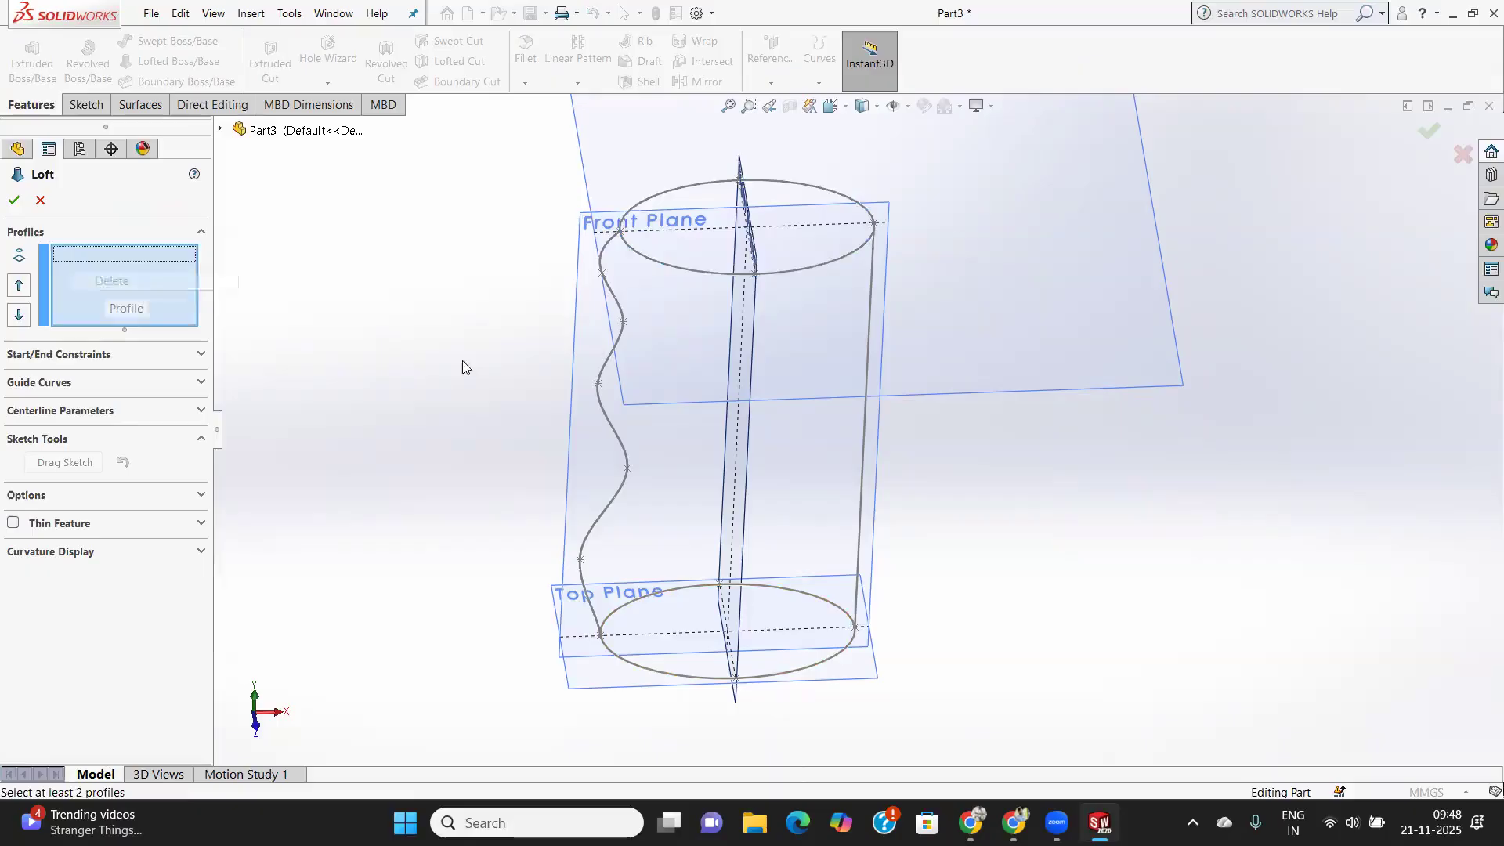
{"action": "left_click", "coordinate": [783, 674]}
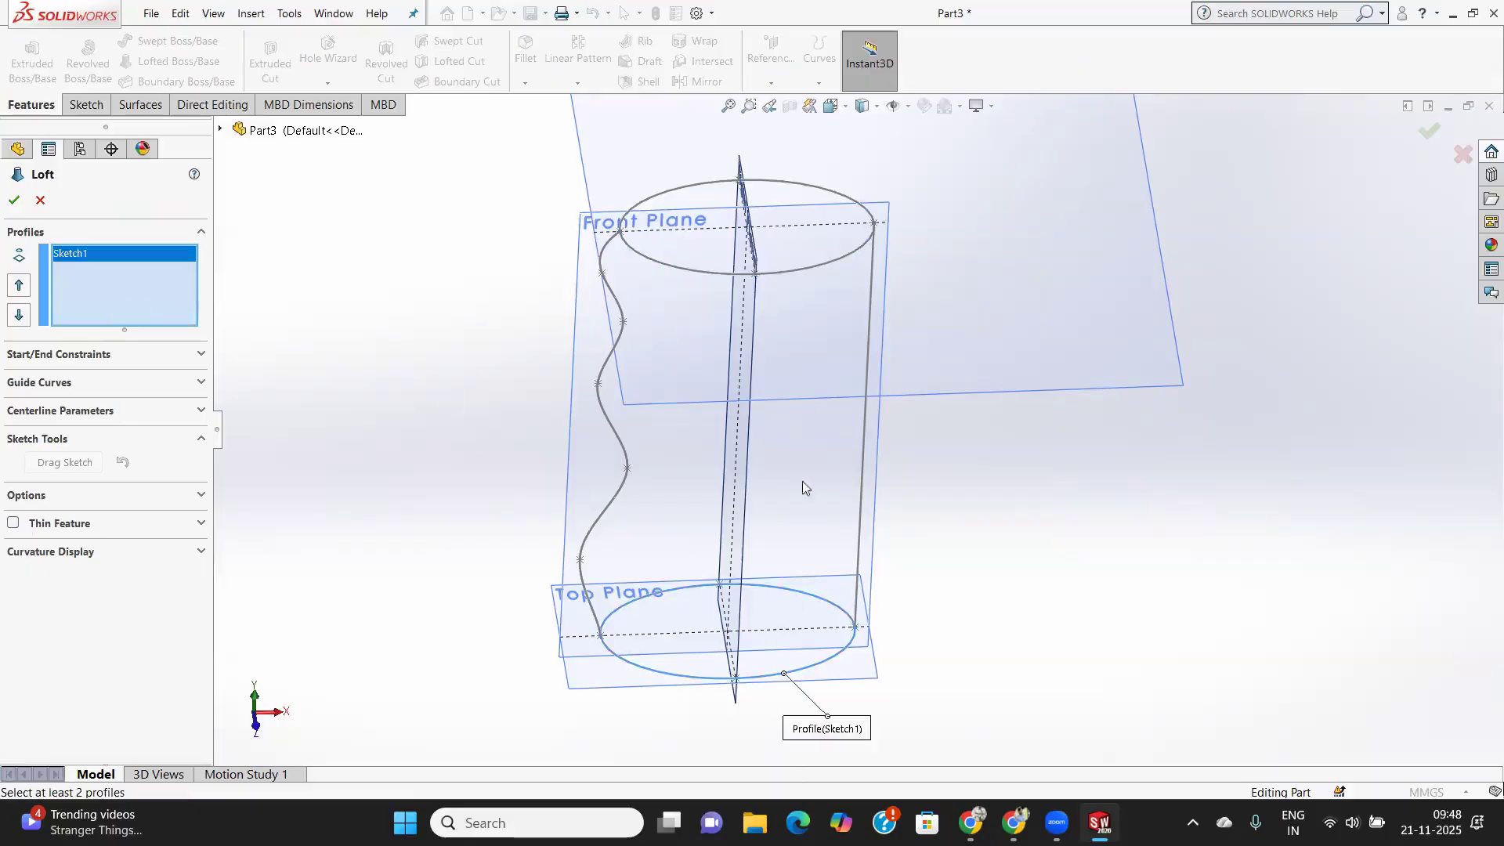
{"action": "left_click", "coordinate": [802, 268]}
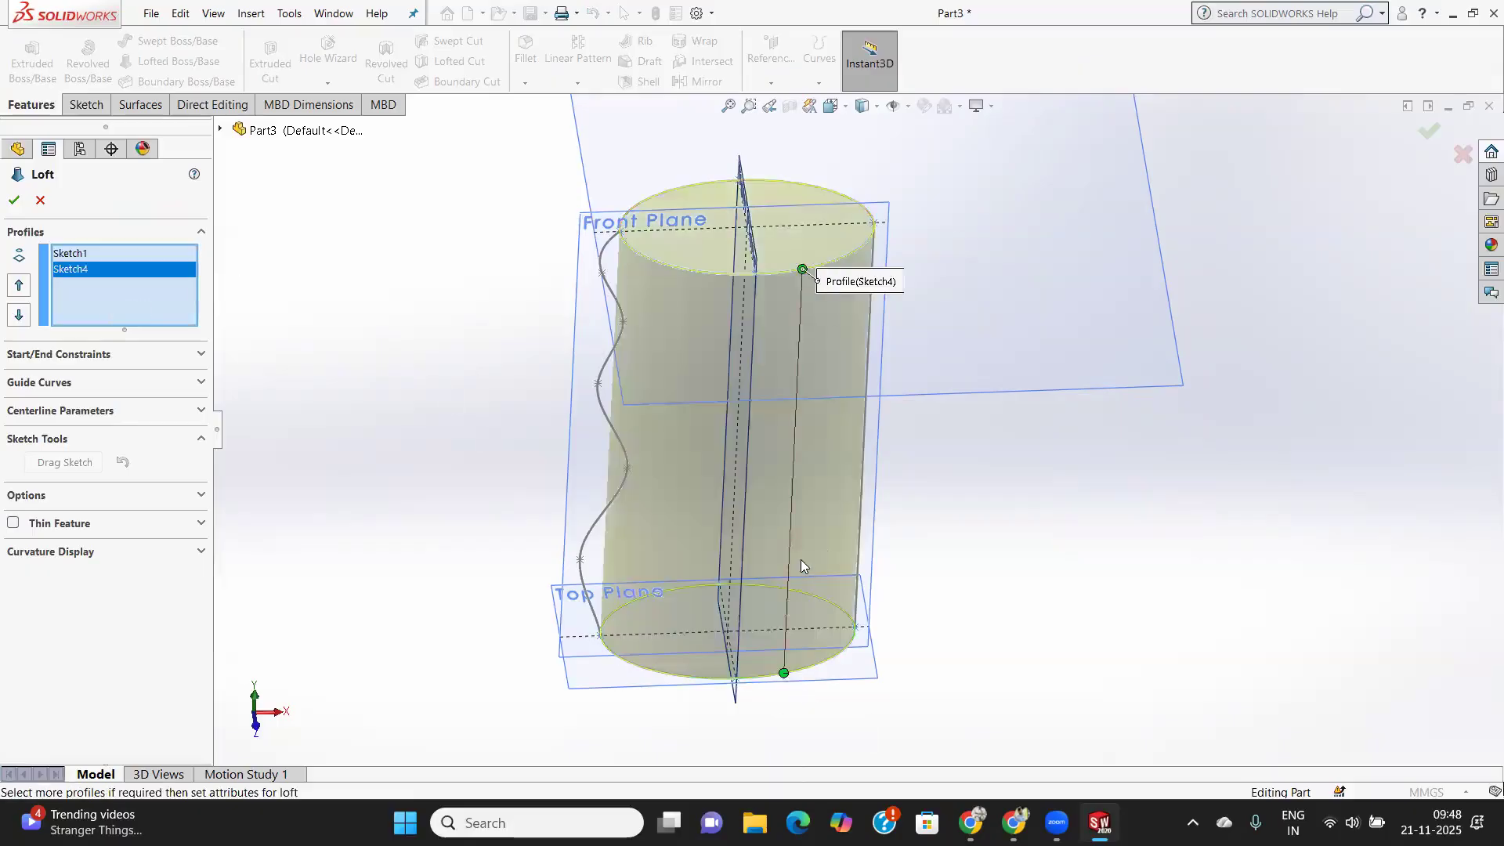
{"action": "middle_click_drag", "start_coordinate": [819, 547], "coordinate": [816, 486]}
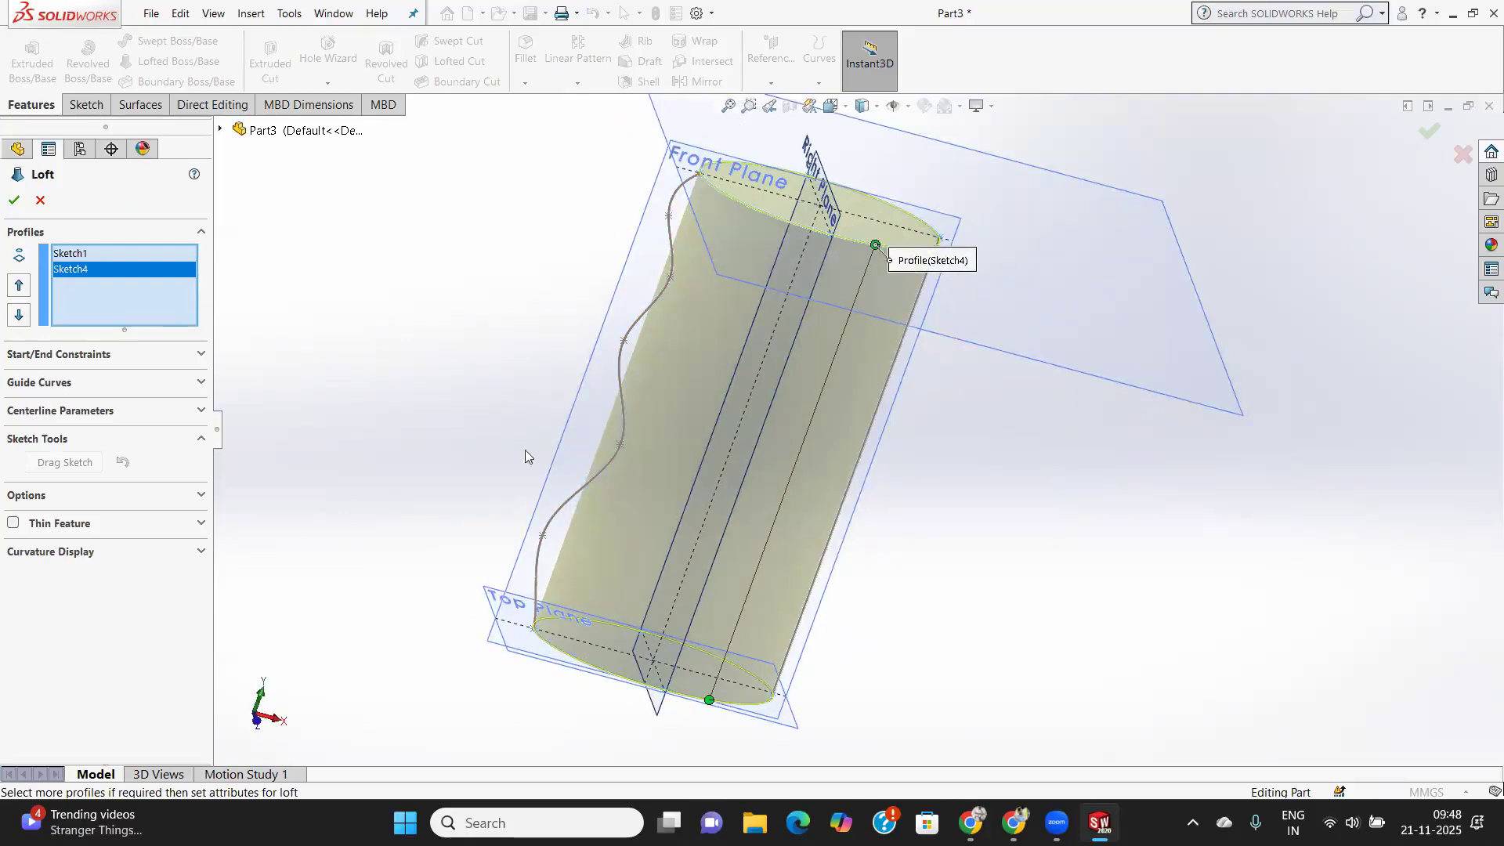
Add the wavy spline and the straight vertical line as the loft's guide curves.
{"action": "left_click", "coordinate": [119, 382]}
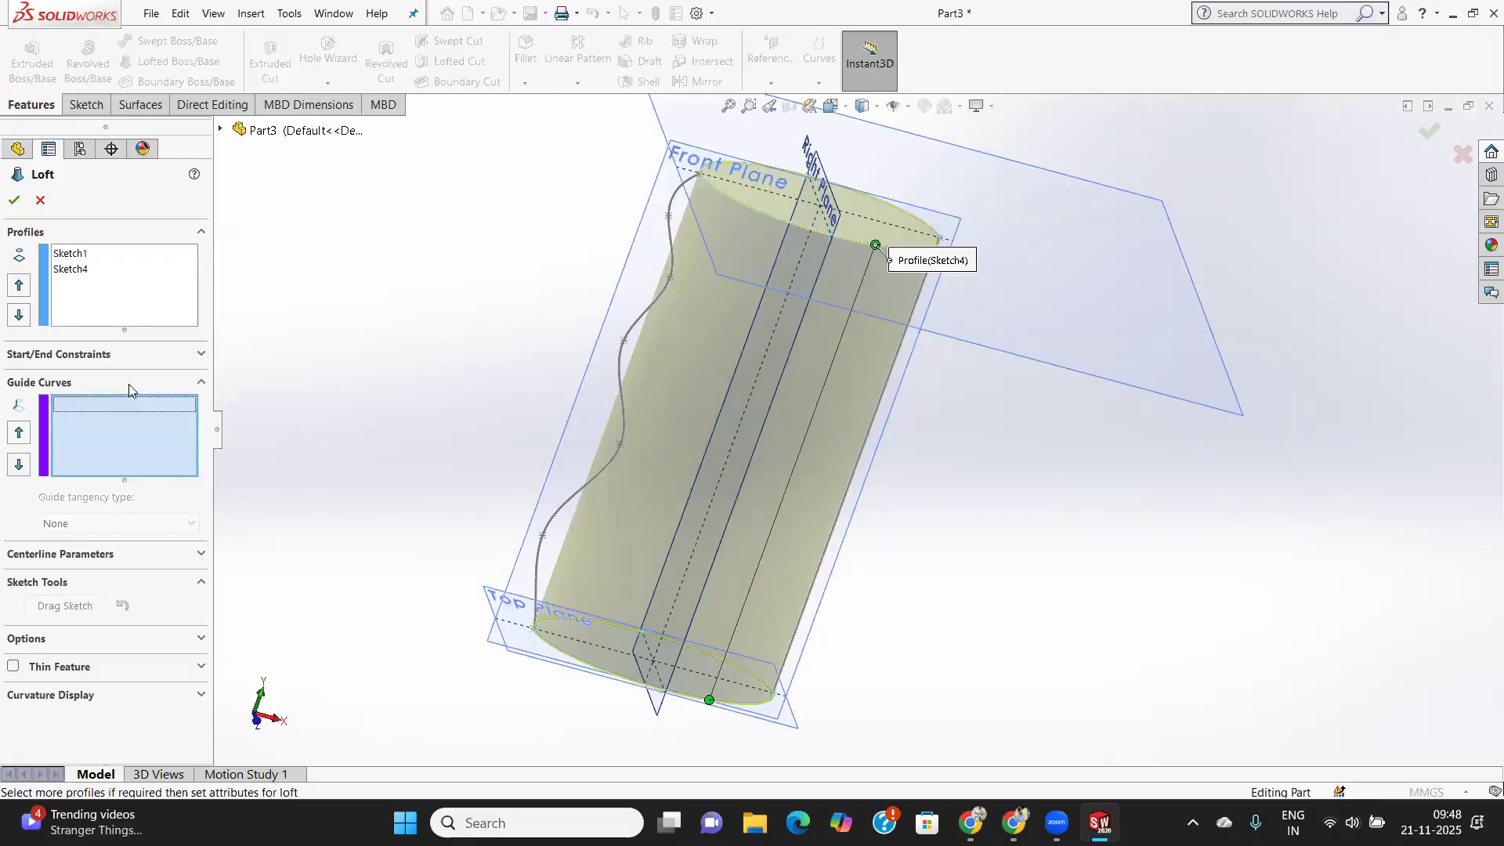
{"action": "left_click", "coordinate": [627, 333]}
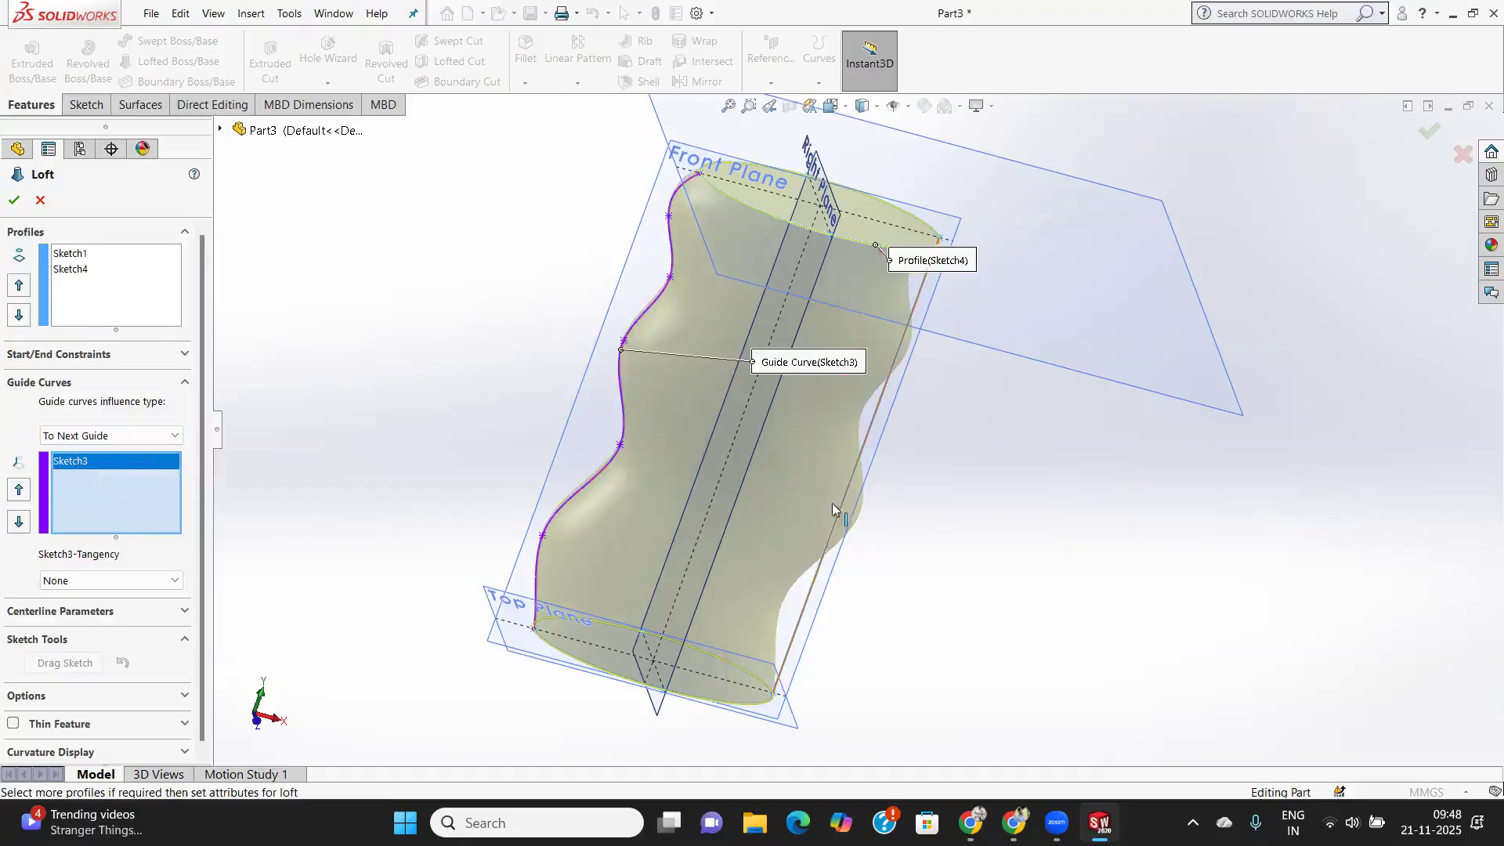
{"action": "right_click", "coordinate": [85, 462]}
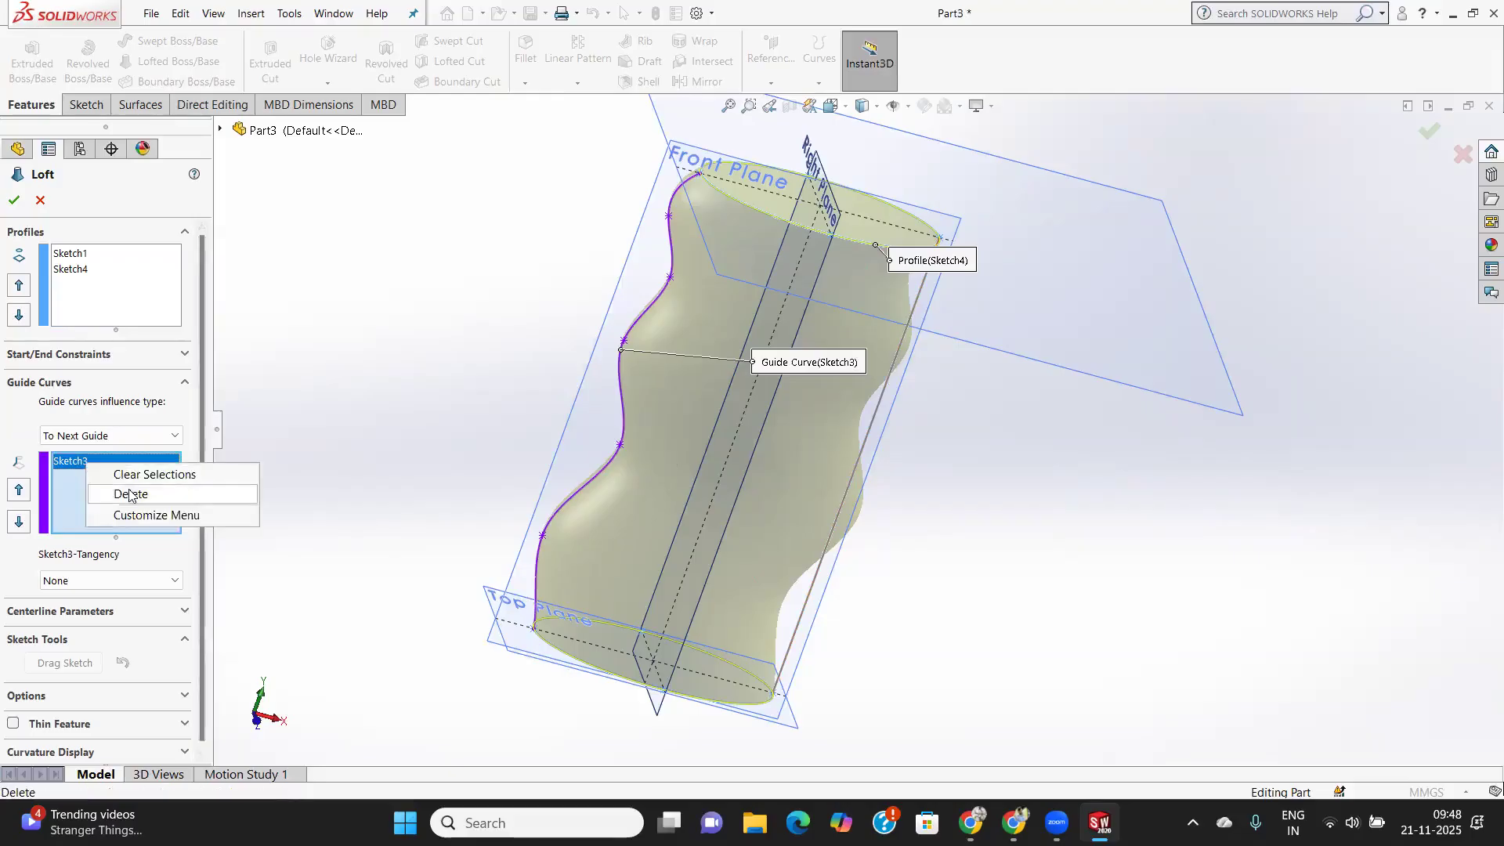
{"action": "left_click", "coordinate": [78, 490]}
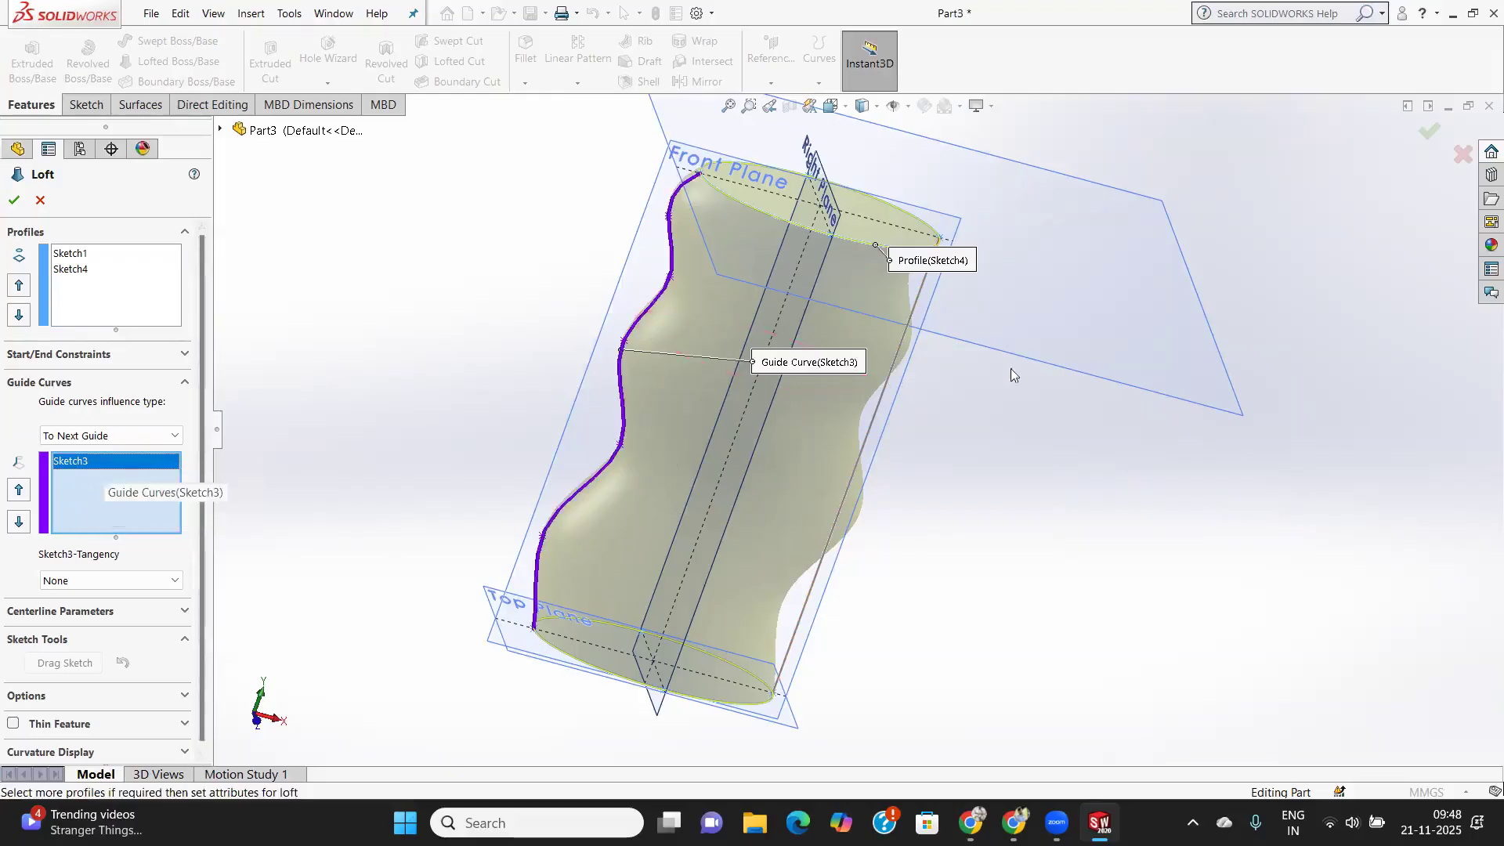
{"action": "left_click", "coordinate": [874, 423]}
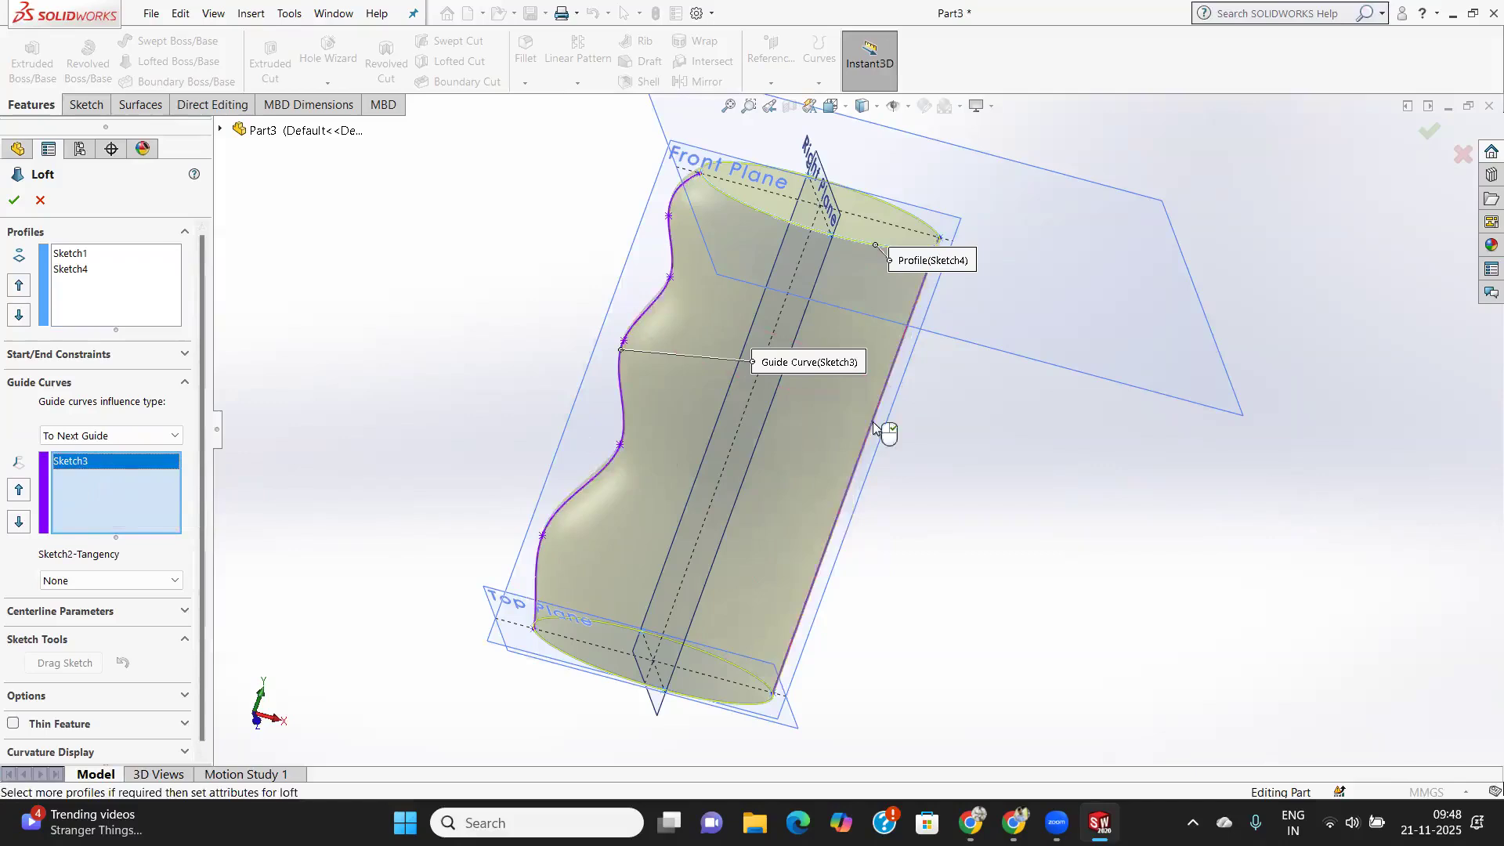
Make the loft a one-direction thin feature with a wall thickness of 2 mm.
{"action": "middle_click_drag", "start_coordinate": [852, 461], "coordinate": [838, 577]}
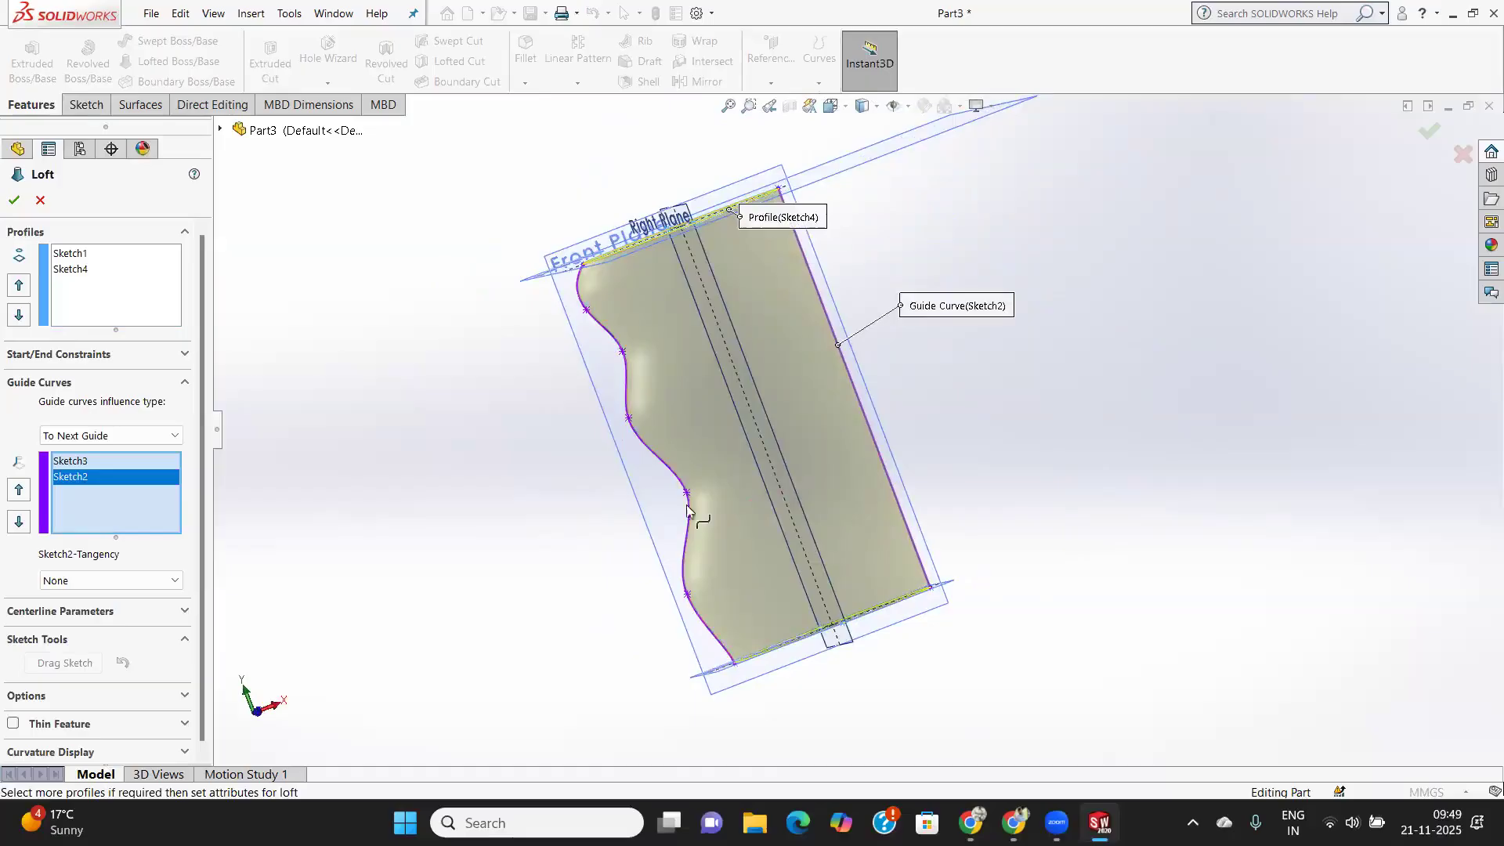
{"action": "mouse_move", "coordinate": [751, 449]}
{"action": "middle_mouse_down"}
{"action": "mouse_move", "coordinate": [893, 473]}
{"action": "mouse_move", "coordinate": [849, 493]}
{"action": "mouse_move", "coordinate": [862, 502]}
{"action": "mouse_move", "coordinate": [1007, 483]}
{"action": "mouse_move", "coordinate": [950, 501]}
{"action": "mouse_move", "coordinate": [752, 497]}
{"action": "middle_mouse_up"}
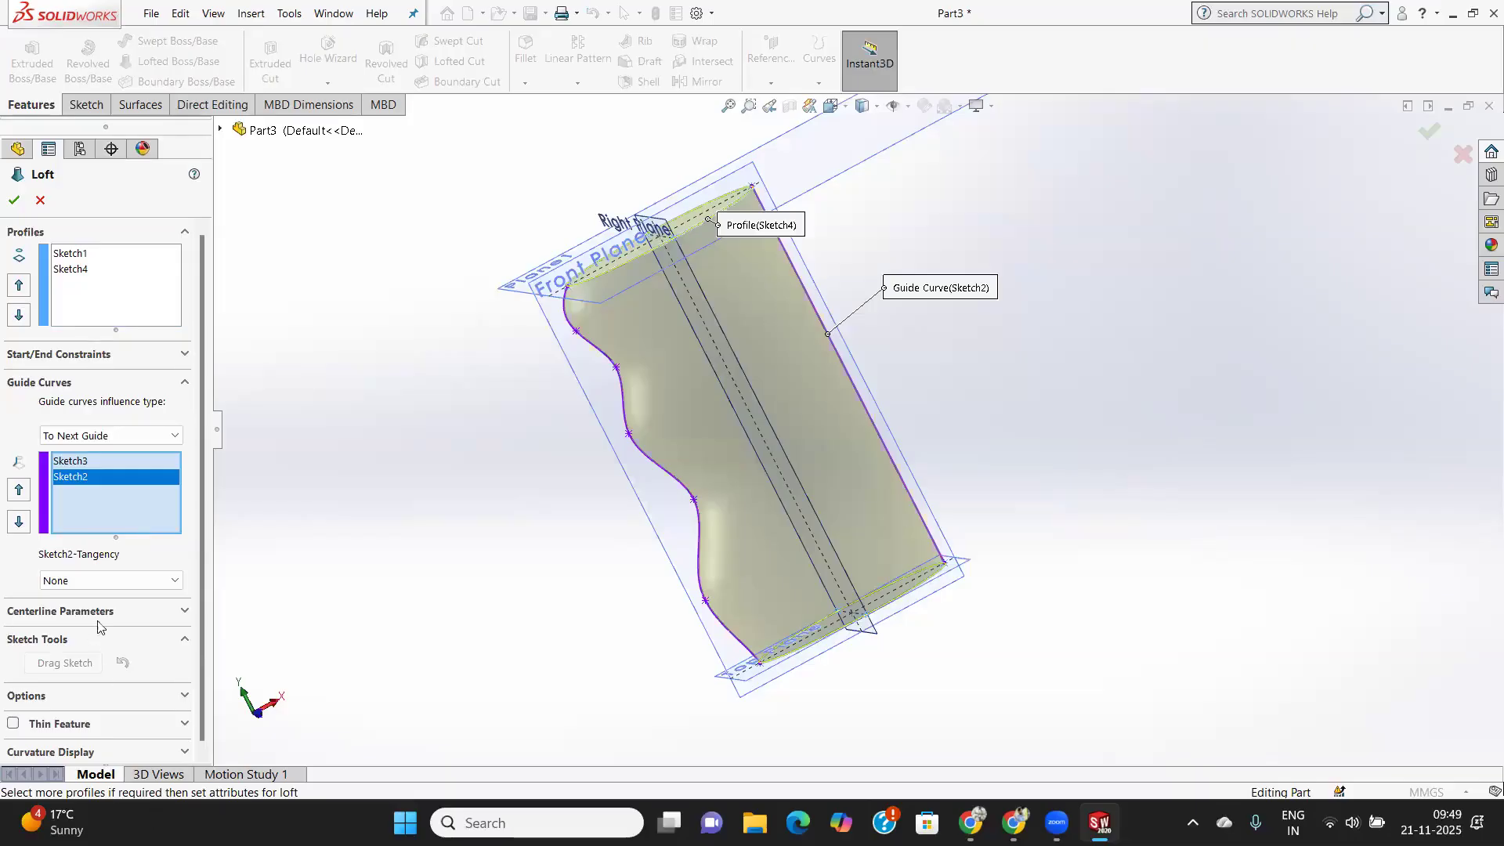
{"action": "scroll", "coordinate": [98, 621], "scroll_direction": "down", "scroll_amount": 1}
{"action": "left_click", "coordinate": [12, 719]}
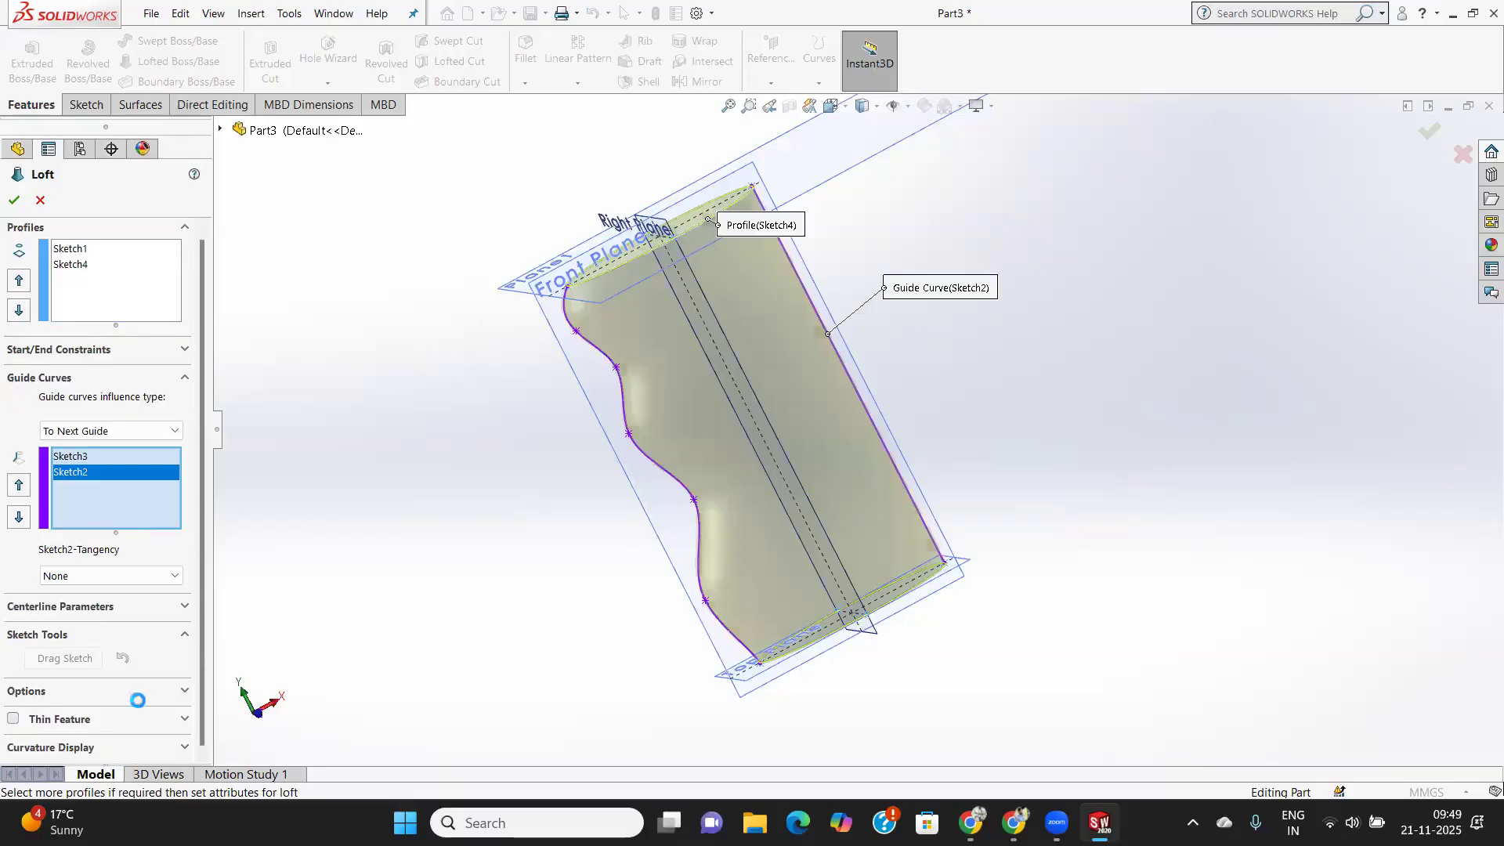
{"action": "scroll", "coordinate": [100, 705], "scroll_direction": "down", "scroll_amount": 3}
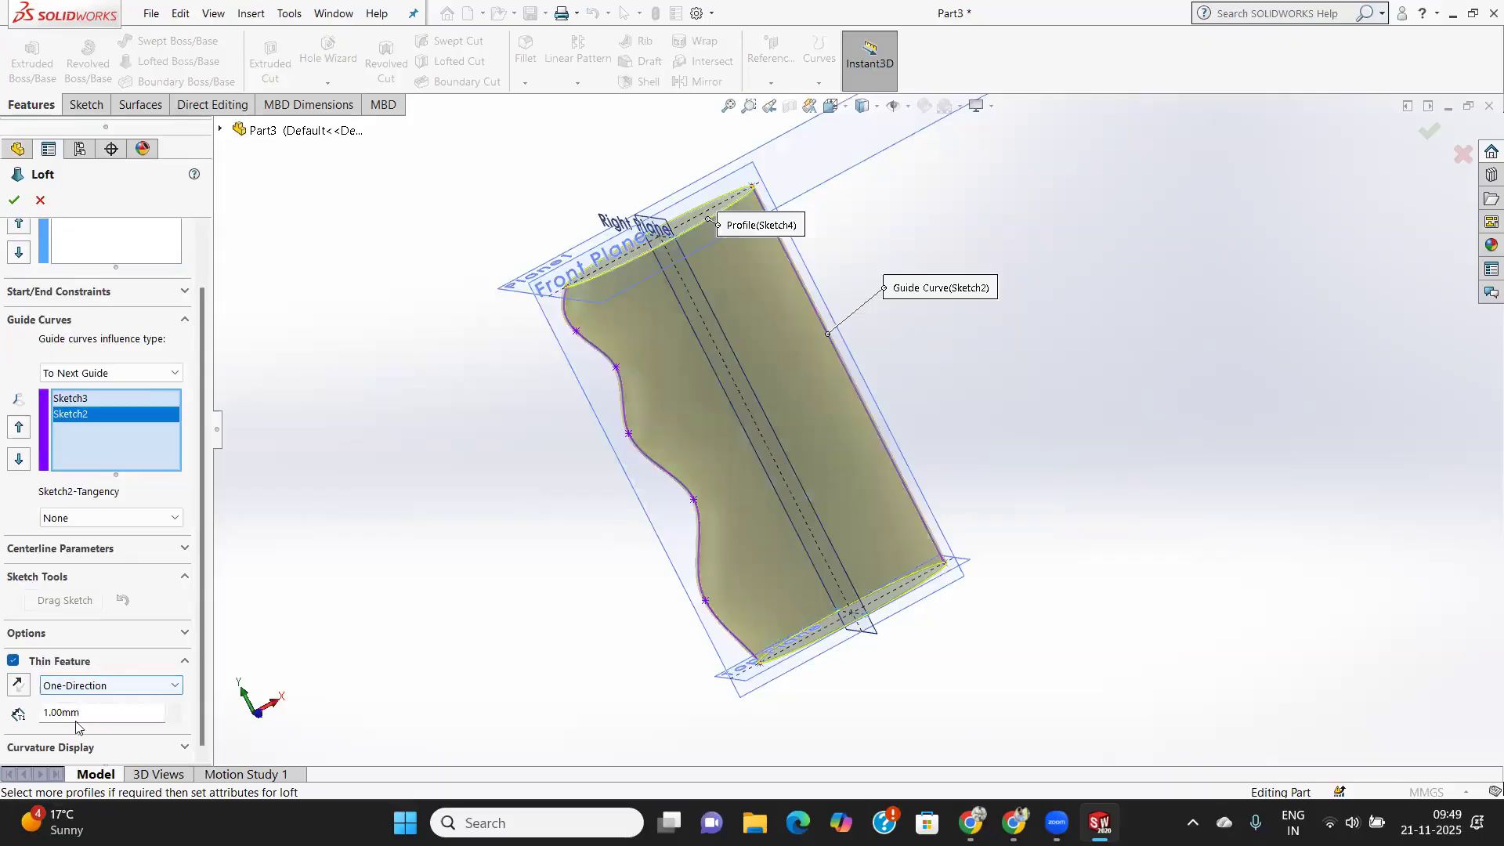
{"action": "left_click", "coordinate": [102, 710]}
{"action": "key", "text": "Up"}
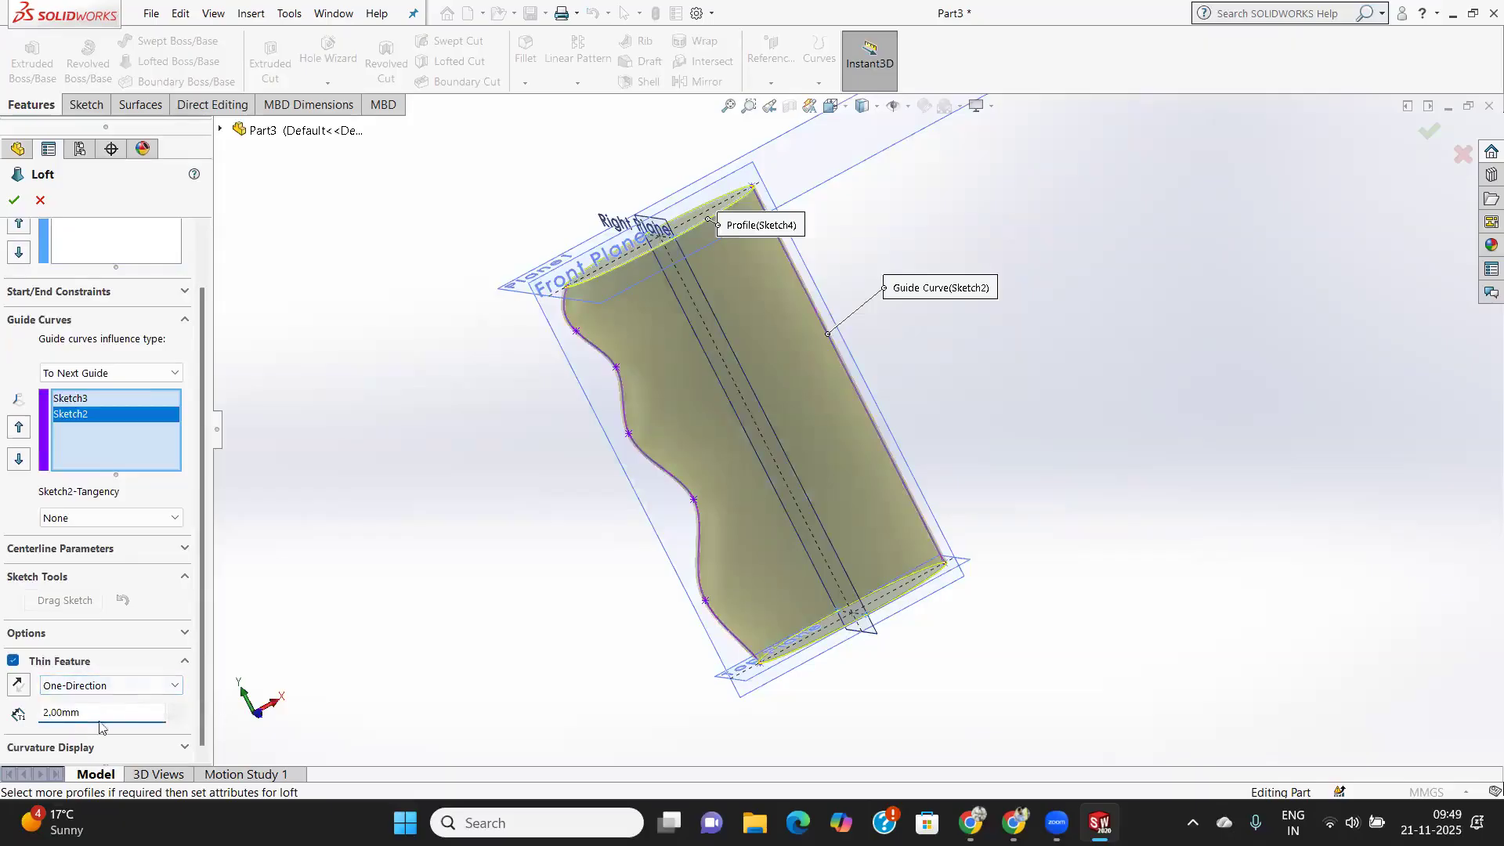
Check the thin-walled loft preview along the wavy side and upper rim, and accept the loft.
{"action": "mouse_move", "coordinate": [678, 452]}
{"action": "middle_mouse_down"}
{"action": "mouse_move", "coordinate": [799, 520]}
{"action": "mouse_move", "coordinate": [799, 621]}
{"action": "mouse_move", "coordinate": [769, 607]}
{"action": "mouse_move", "coordinate": [816, 389]}
{"action": "mouse_move", "coordinate": [930, 394]}
{"action": "mouse_move", "coordinate": [807, 426]}
{"action": "middle_mouse_up"}
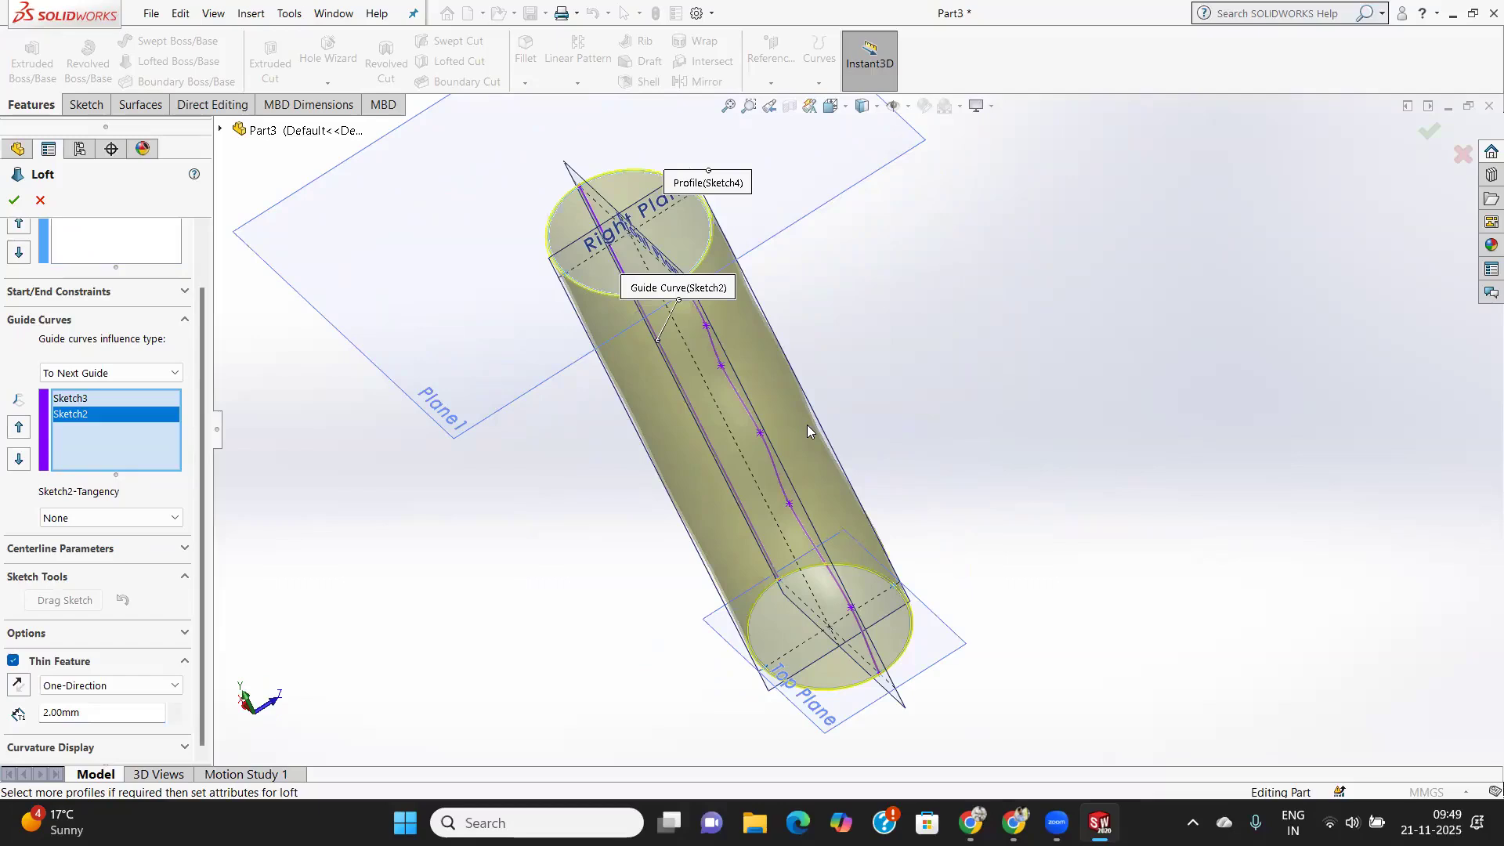
{"action": "mouse_move", "coordinate": [949, 488]}
{"action": "middle_mouse_down"}
{"action": "mouse_move", "coordinate": [883, 497]}
{"action": "mouse_move", "coordinate": [945, 569]}
{"action": "mouse_move", "coordinate": [1013, 440]}
{"action": "mouse_move", "coordinate": [1468, 461]}
{"action": "mouse_move", "coordinate": [1086, 498]}
{"action": "middle_mouse_up"}
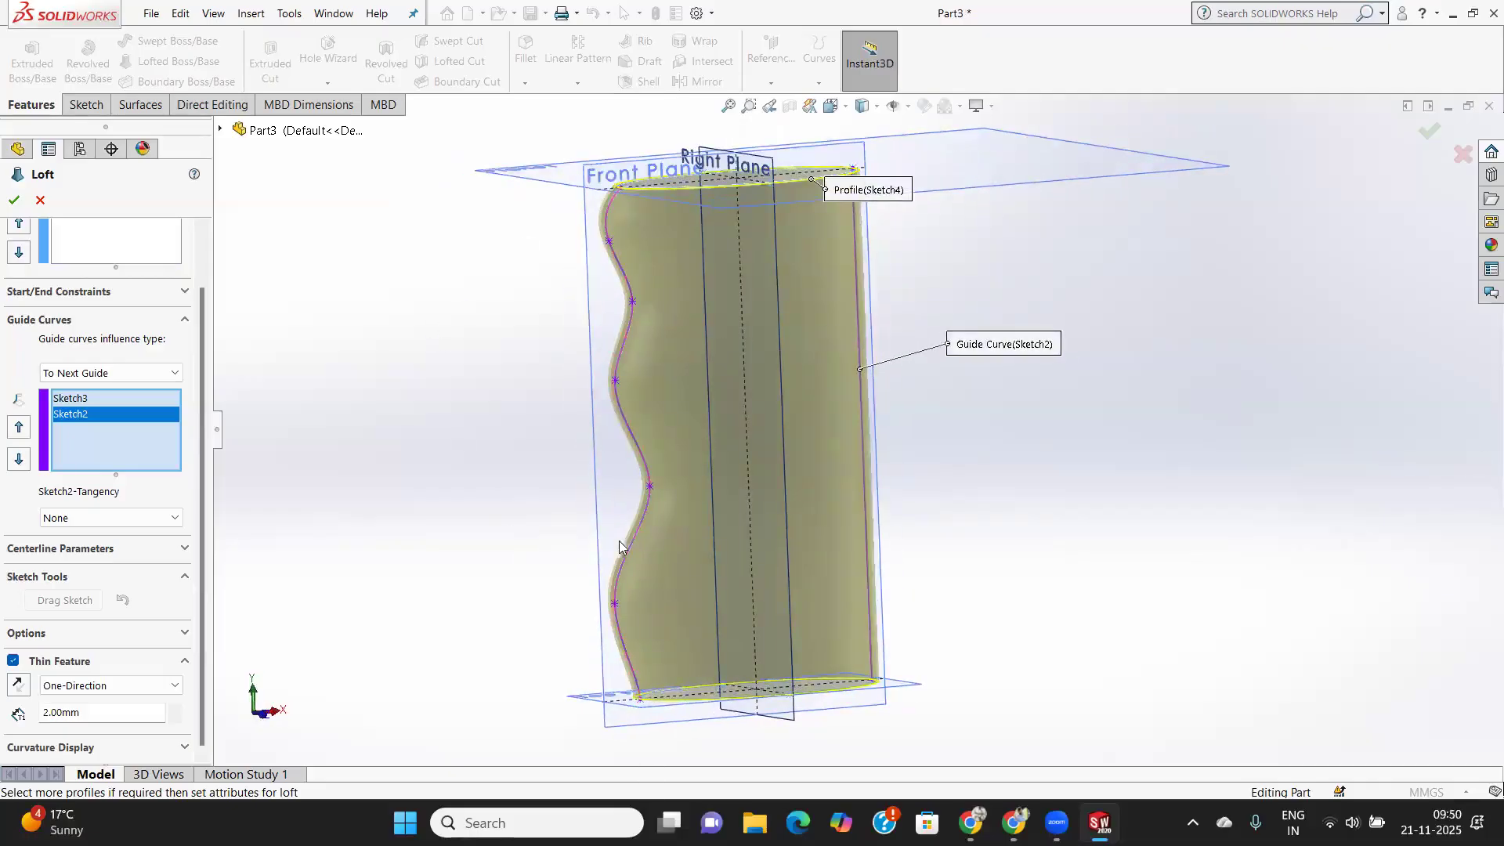
{"action": "scroll", "coordinate": [805, 517], "scroll_direction": "up", "scroll_amount": 5}
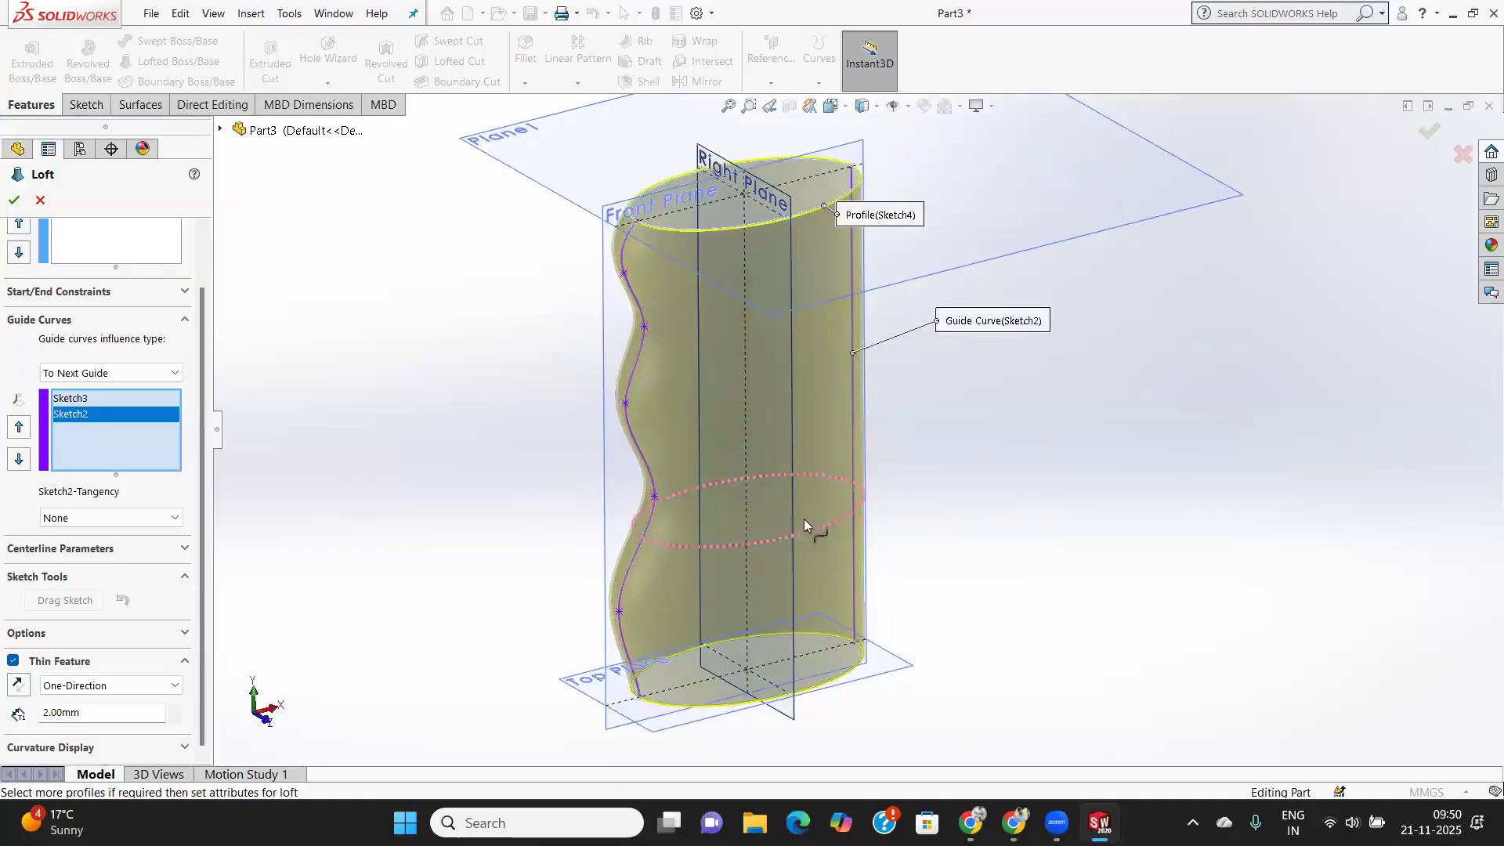
{"action": "scroll", "coordinate": [803, 512], "scroll_direction": "down", "scroll_amount": 4}
{"action": "scroll", "coordinate": [802, 512], "scroll_direction": "up", "scroll_amount": 1}
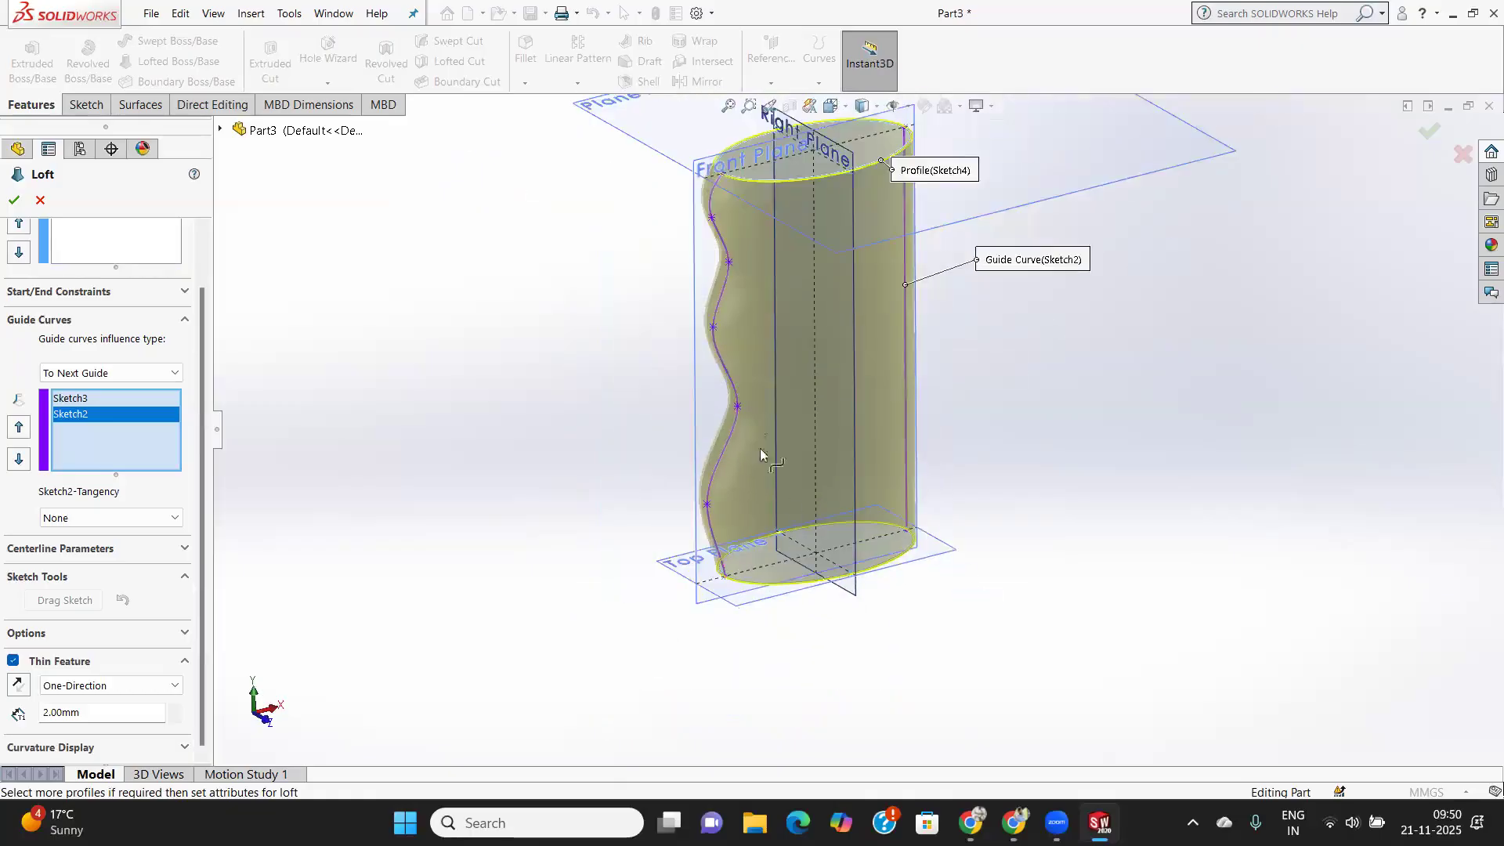
{"action": "middle_click_drag", "start_coordinate": [755, 421], "coordinate": [741, 399]}
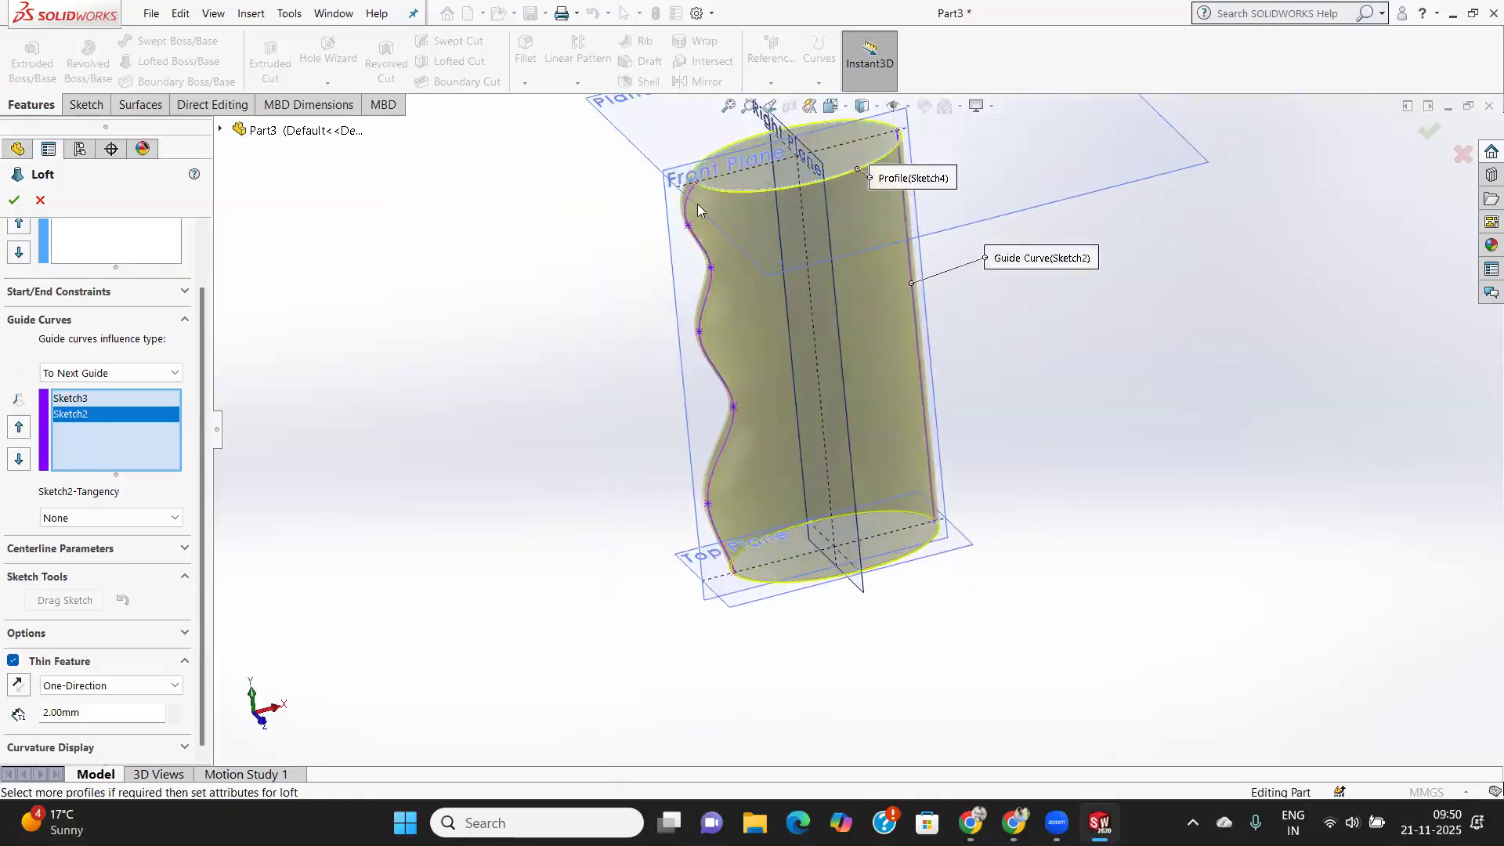
{"action": "middle_click_drag", "start_coordinate": [735, 473], "coordinate": [786, 419]}
{"action": "scroll", "coordinate": [748, 230], "scroll_direction": "up", "scroll_amount": 3}
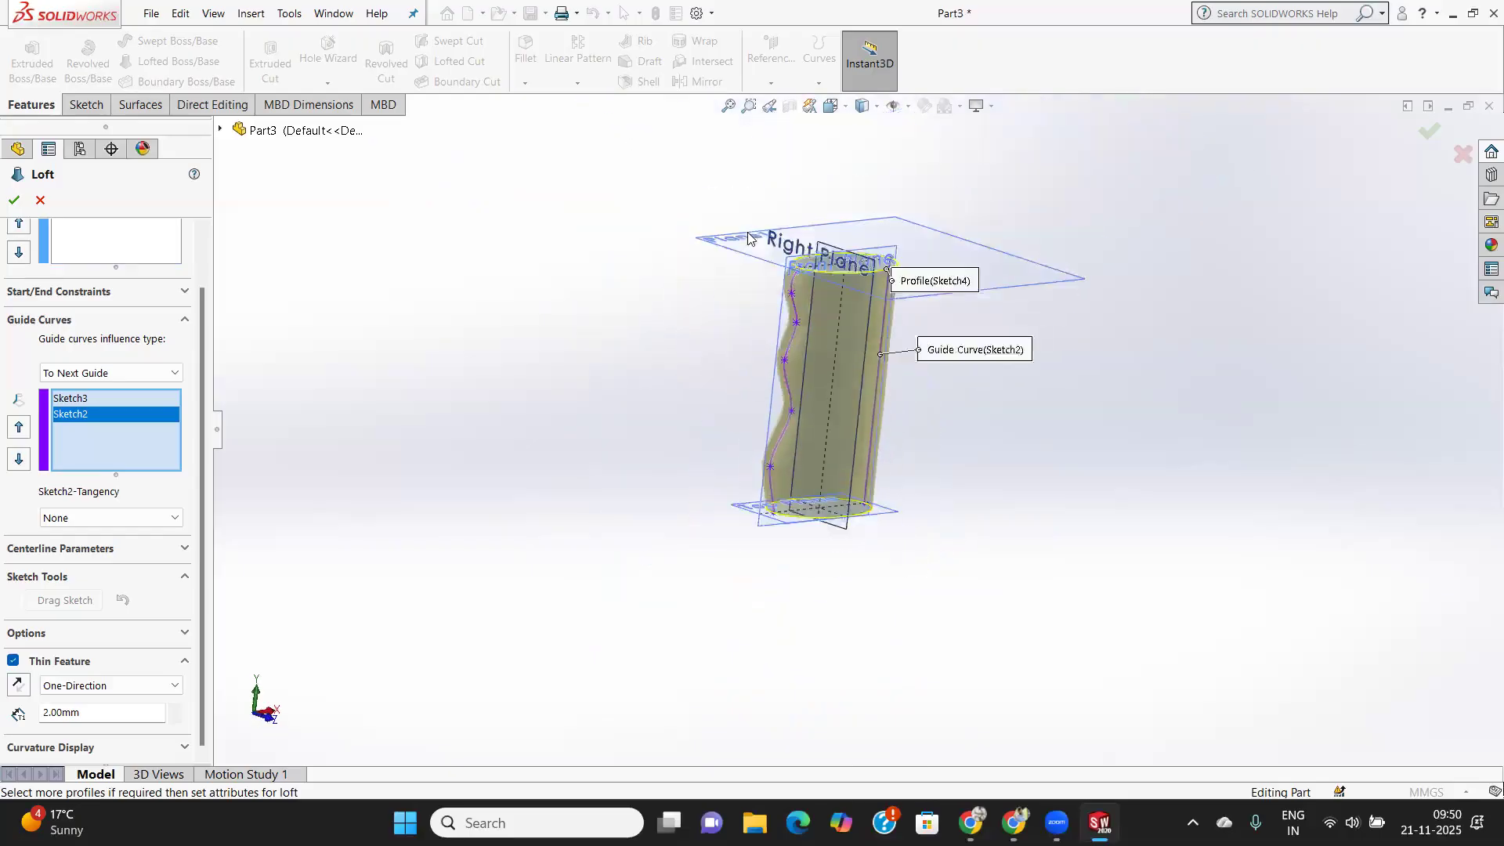
{"action": "scroll", "coordinate": [815, 266], "scroll_direction": "down", "scroll_amount": 4}
{"action": "scroll", "coordinate": [812, 359], "scroll_direction": "down", "scroll_amount": 5}
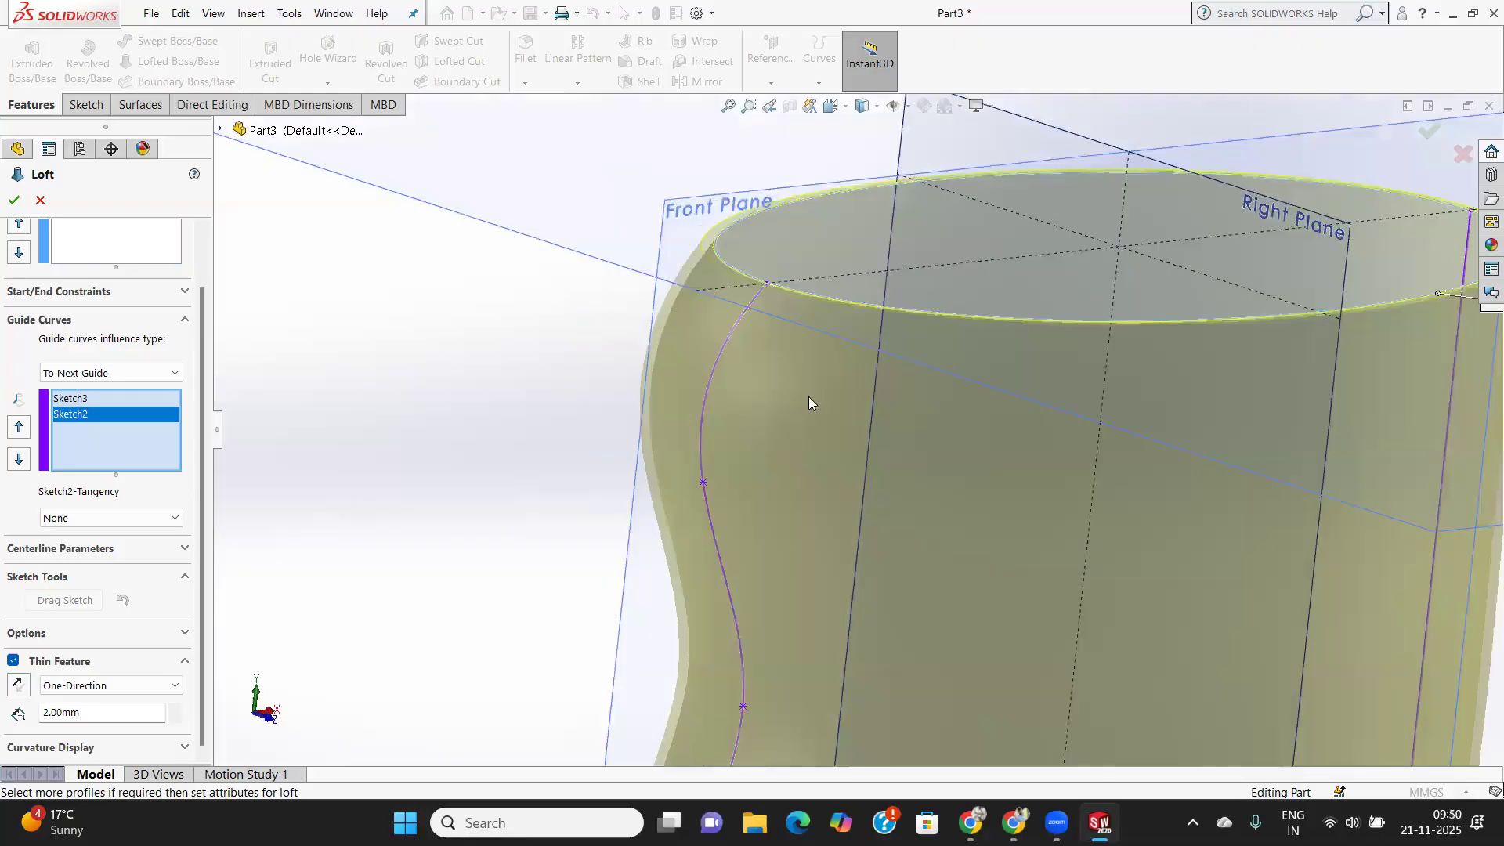
{"action": "middle_click_drag", "start_coordinate": [799, 373], "coordinate": [750, 380]}
{"action": "scroll", "coordinate": [753, 387], "scroll_direction": "up", "scroll_amount": 8}
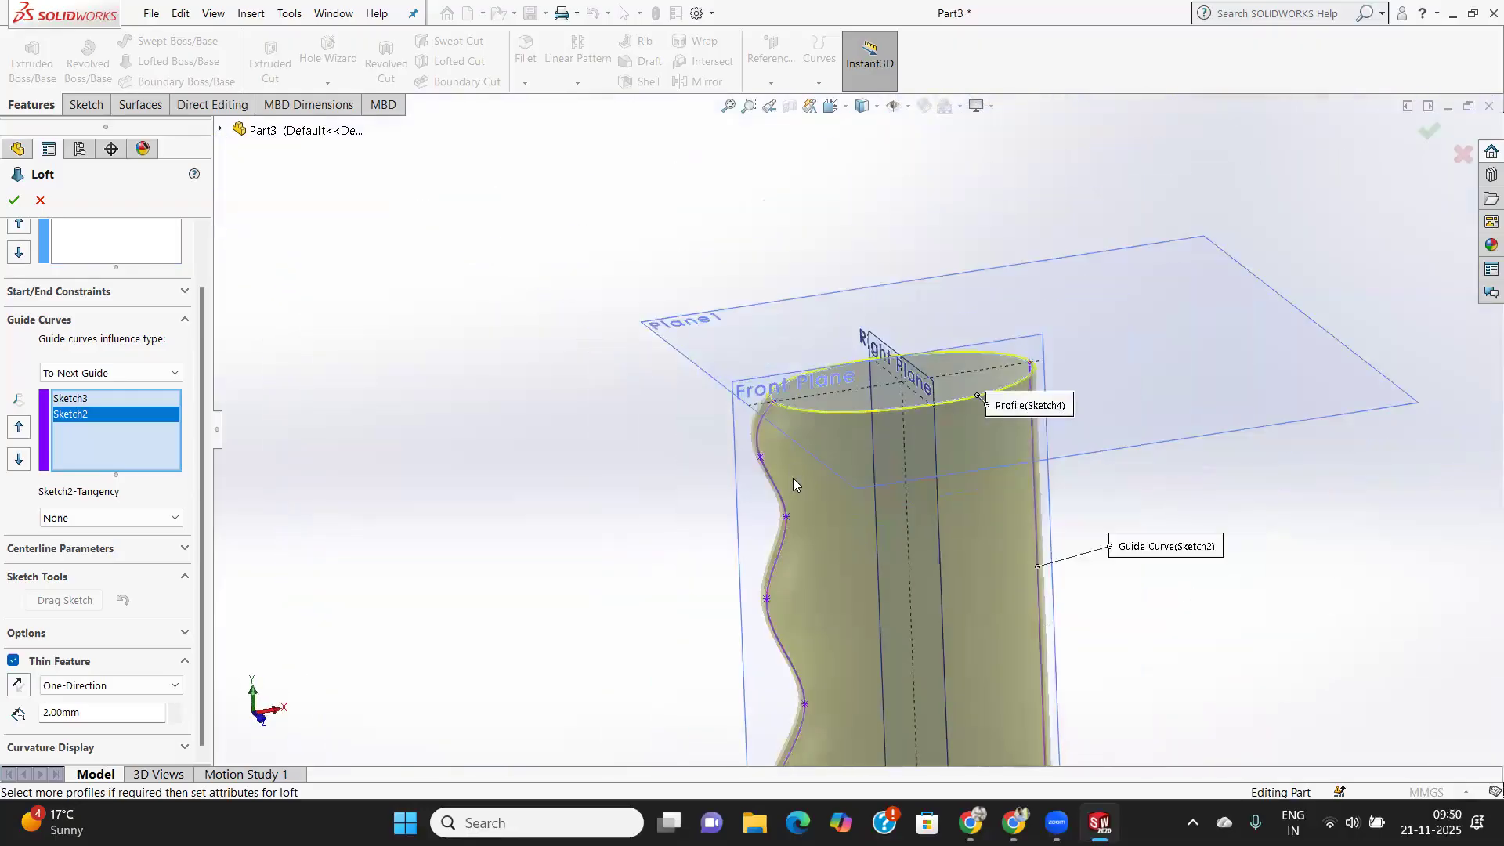
{"action": "left_click", "coordinate": [15, 199]}
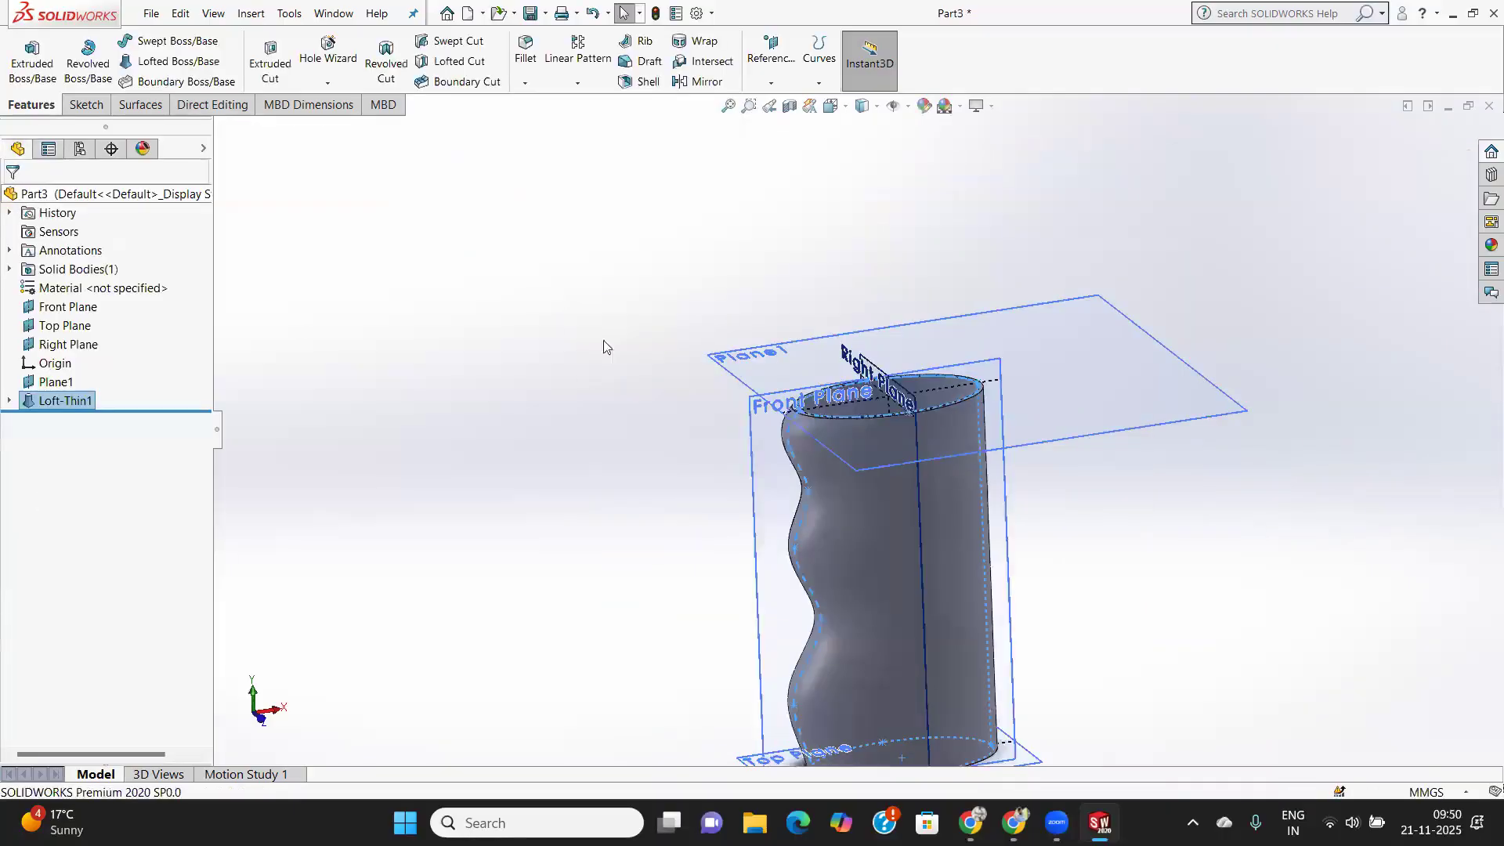
Examine the finished hollow loft from several angles, including its open upper end and wavy side.
{"action": "middle_click_drag", "start_coordinate": [956, 595], "coordinate": [888, 630]}
{"action": "scroll", "coordinate": [951, 594], "scroll_direction": "up", "scroll_amount": 3}
{"action": "scroll", "coordinate": [909, 504], "scroll_direction": "down", "scroll_amount": 5}
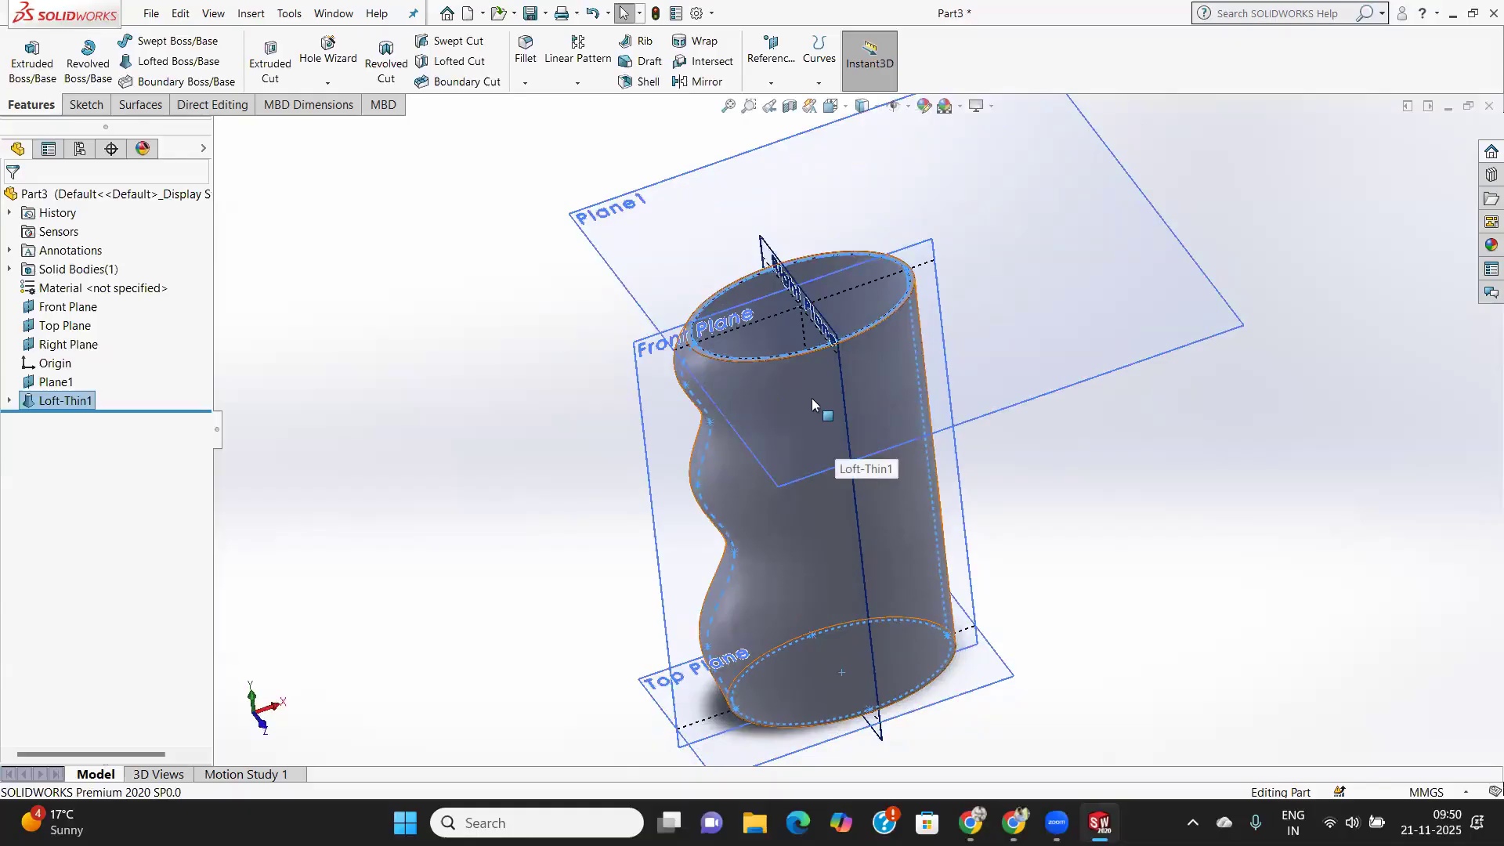
{"action": "scroll", "coordinate": [813, 397], "scroll_direction": "up", "scroll_amount": 2}
{"action": "scroll", "coordinate": [815, 394], "scroll_direction": "down", "scroll_amount": 5}
{"action": "middle_click_drag", "start_coordinate": [815, 340], "coordinate": [832, 446]}
{"action": "scroll", "coordinate": [831, 442], "scroll_direction": "up", "scroll_amount": 2}
{"action": "scroll", "coordinate": [832, 445], "scroll_direction": "down", "scroll_amount": 3}
{"action": "middle_click_drag", "start_coordinate": [851, 522], "coordinate": [855, 482]}
{"action": "scroll", "coordinate": [855, 483], "scroll_direction": "up", "scroll_amount": 6}
{"action": "mouse_move", "coordinate": [1041, 541]}
{"action": "middle_mouse_down"}
{"action": "mouse_move", "coordinate": [1046, 635]}
{"action": "mouse_move", "coordinate": [1023, 506]}
{"action": "mouse_move", "coordinate": [1031, 547]}
{"action": "middle_mouse_up"}
{"action": "scroll", "coordinate": [973, 555], "scroll_direction": "down", "scroll_amount": 5}
{"action": "scroll", "coordinate": [974, 555], "scroll_direction": "down", "scroll_amount": 2}
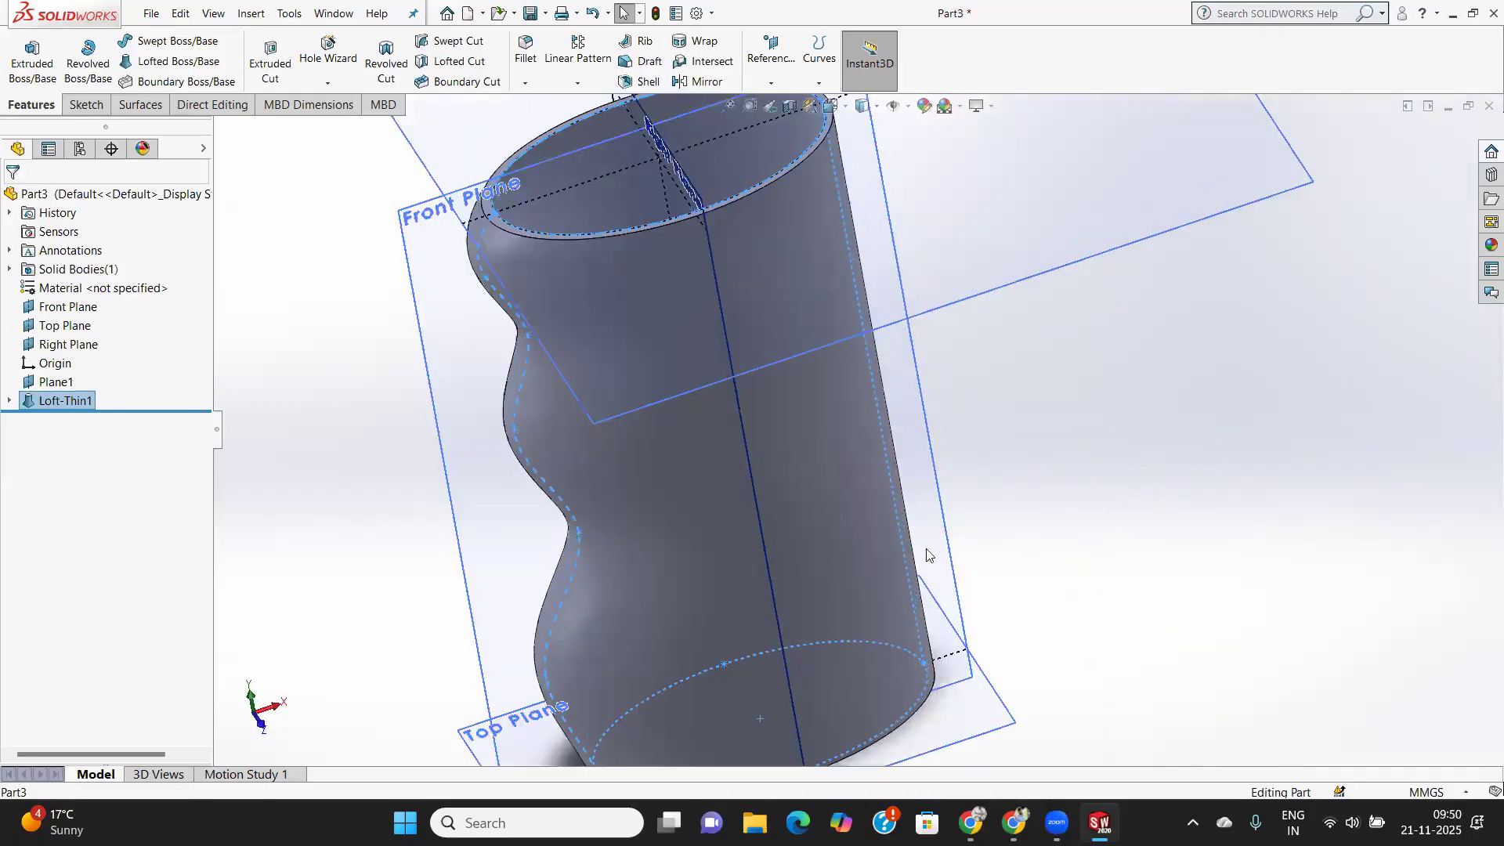
{"action": "key", "text": "f"}
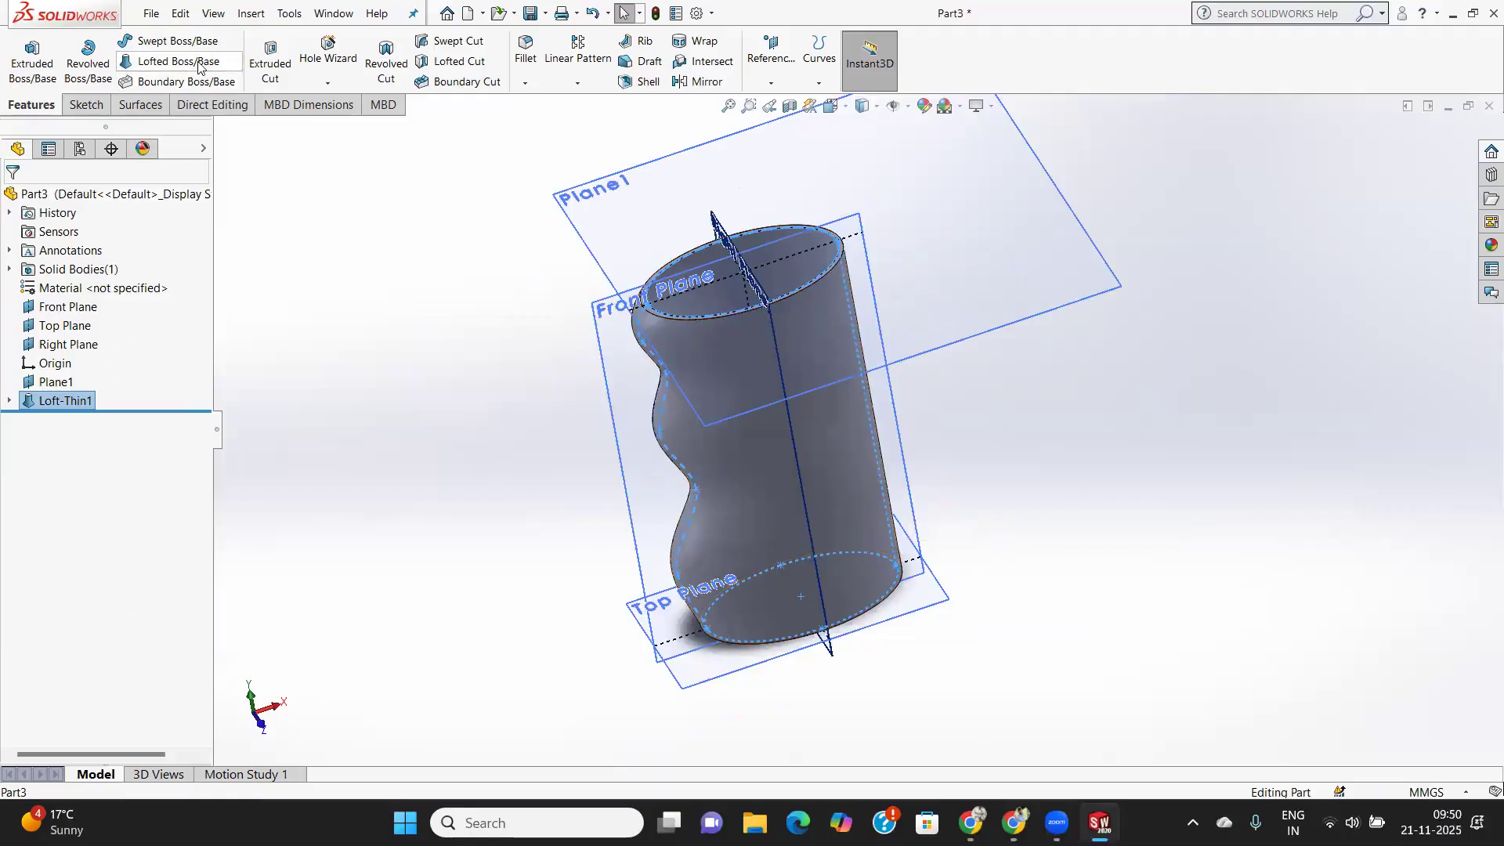
{"action": "scroll", "coordinate": [705, 466], "scroll_direction": "up", "scroll_amount": 3}
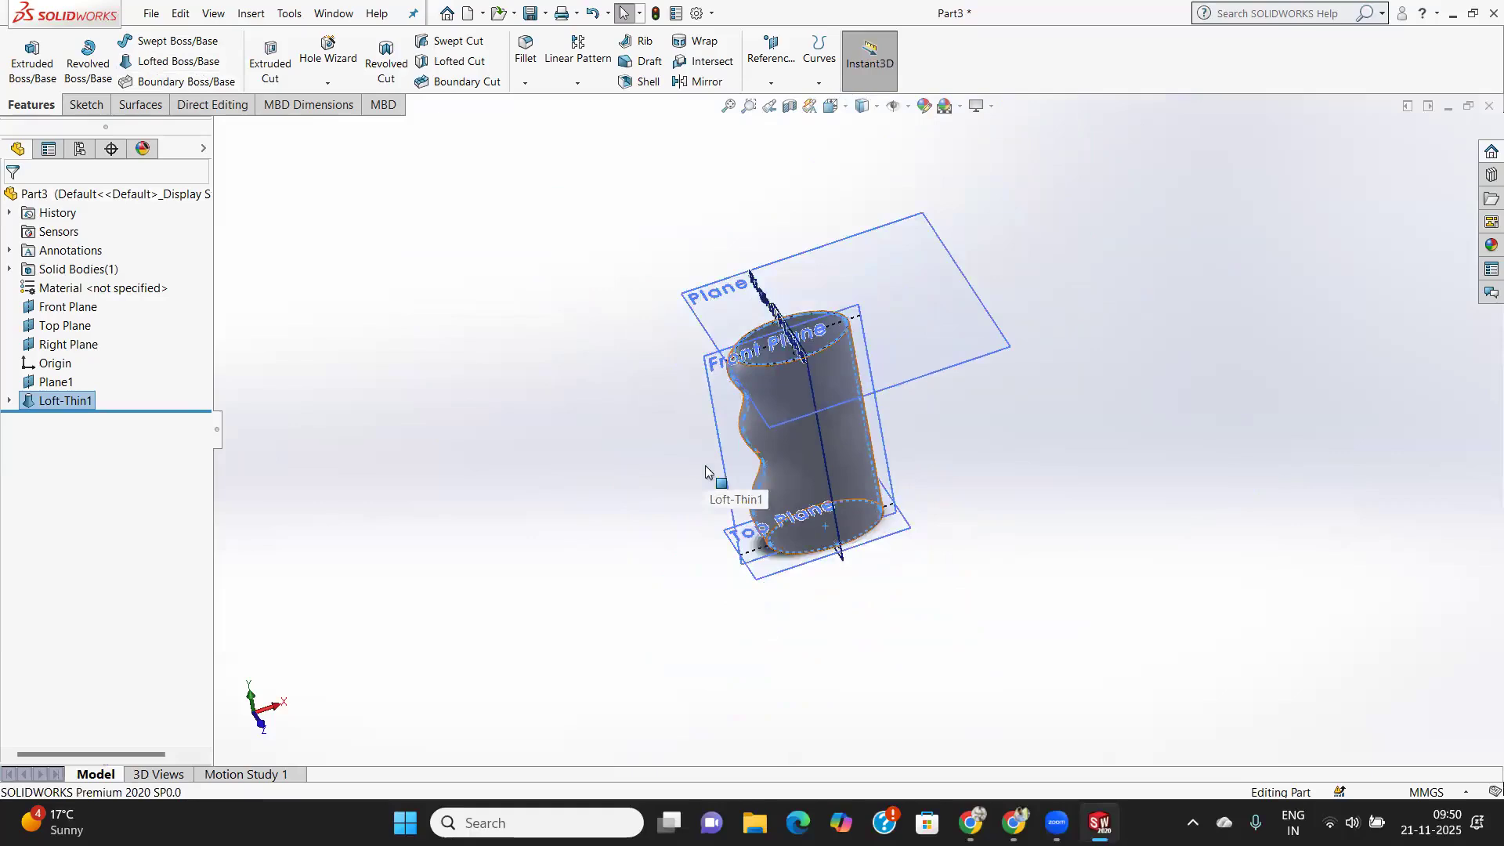
{"action": "scroll", "coordinate": [822, 347], "scroll_direction": "down", "scroll_amount": 3}
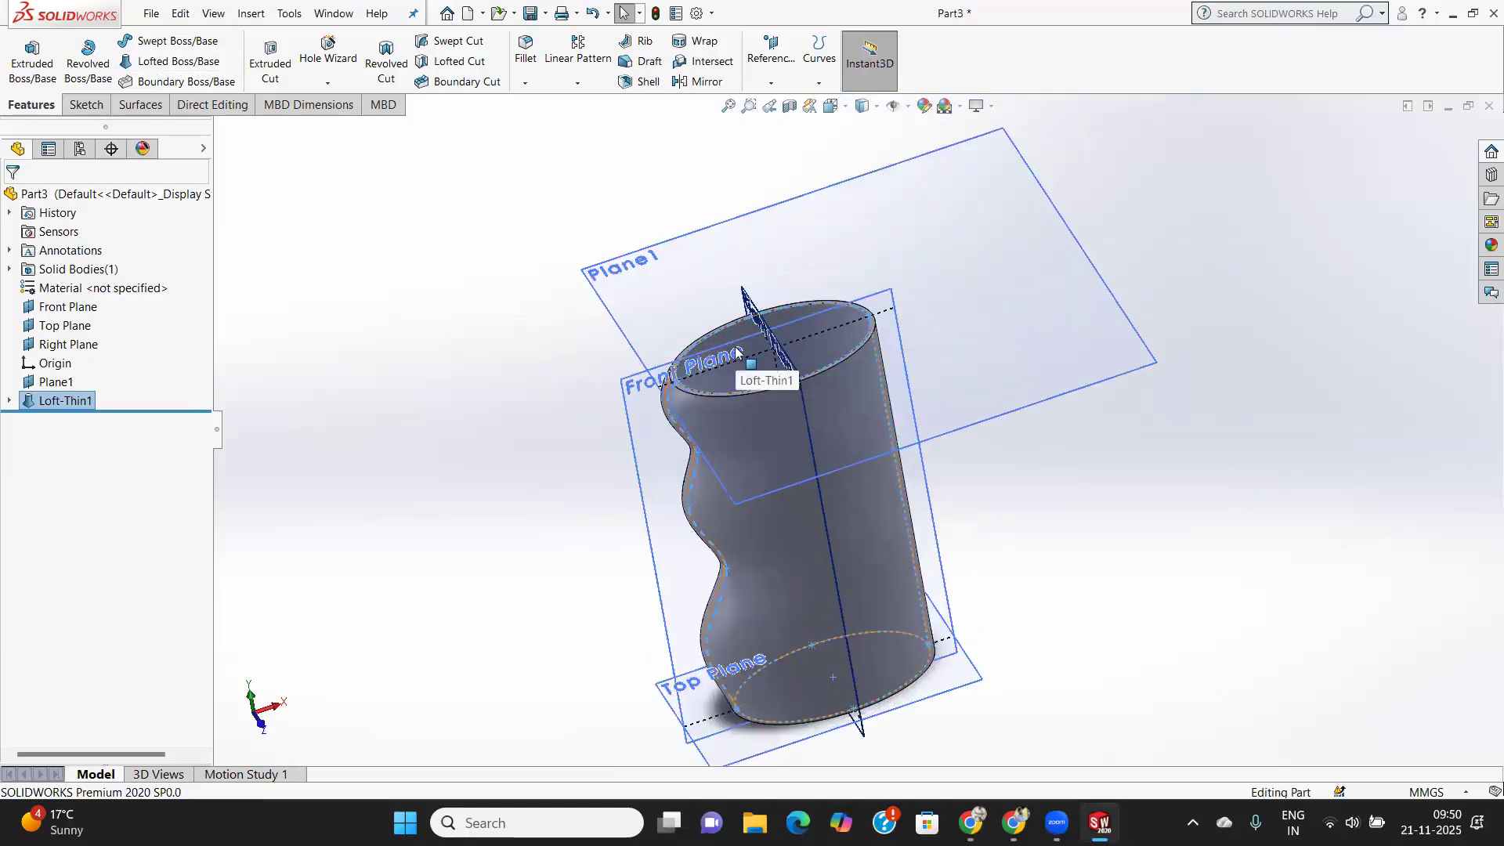